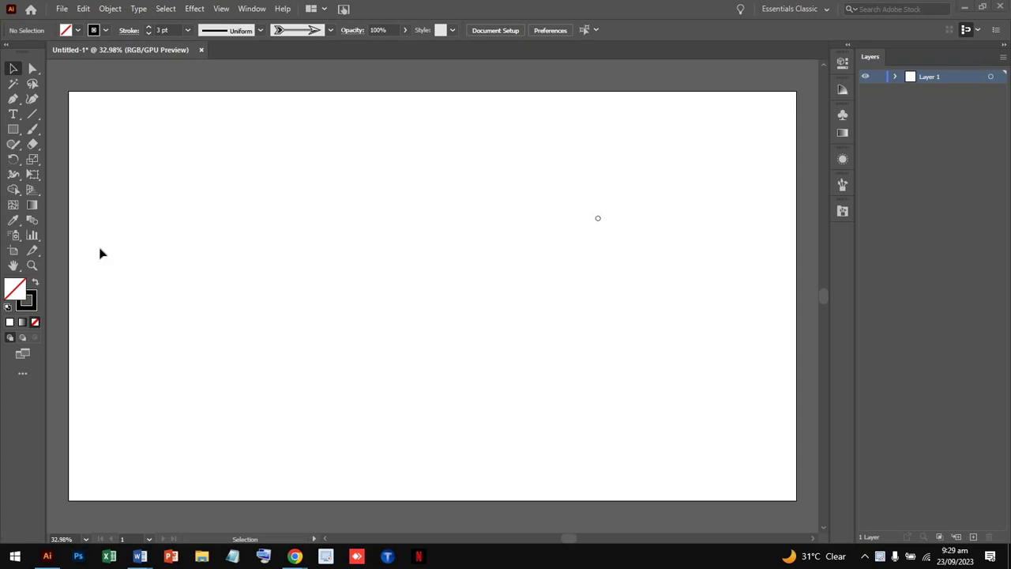
- Paint three looping arrow-tipped strokes across the artboard with the Paintbrush
click(33, 132)
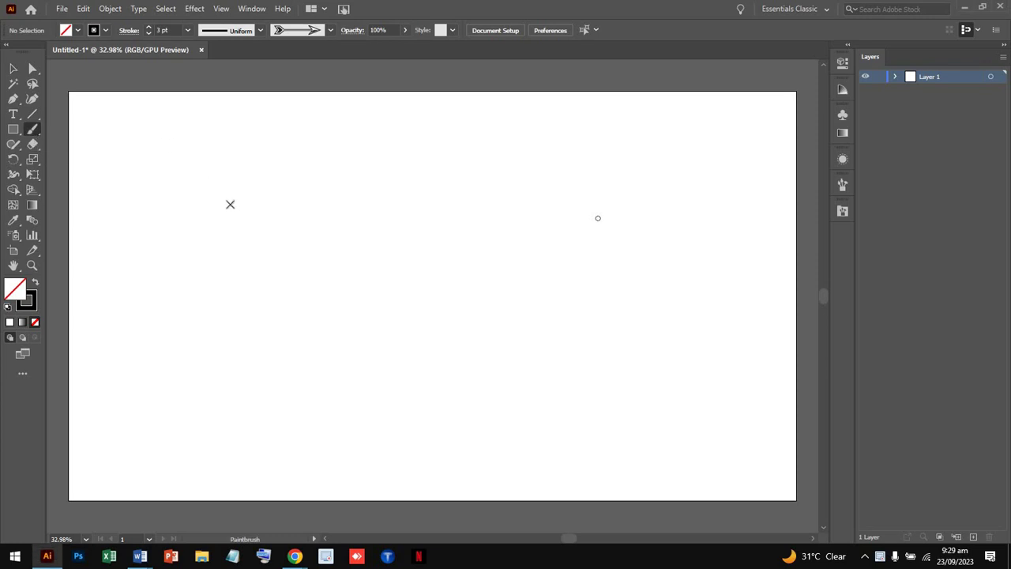
drag(264, 236, 506, 308)
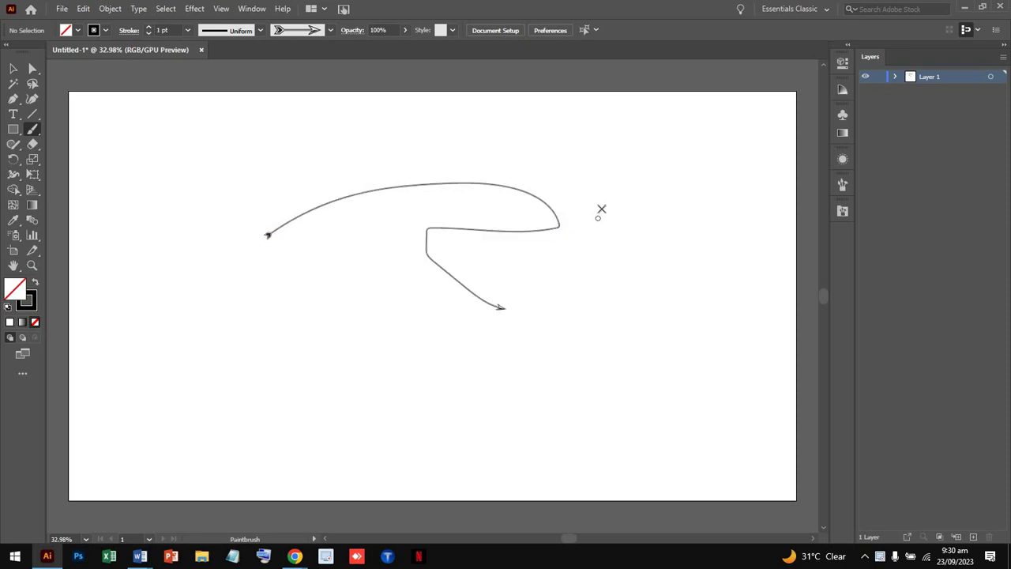
drag(603, 209, 599, 214)
drag(200, 183, 272, 286)
- Switch to the Basic brush, paint two more strokes at the lower left, then close Untitled-1
click(331, 30)
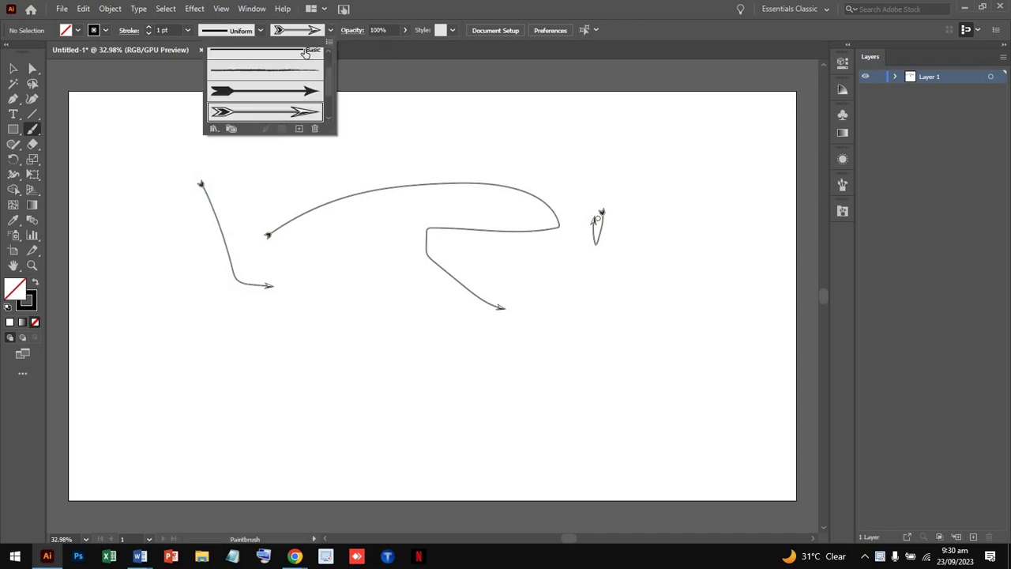
click(306, 57)
click(331, 369)
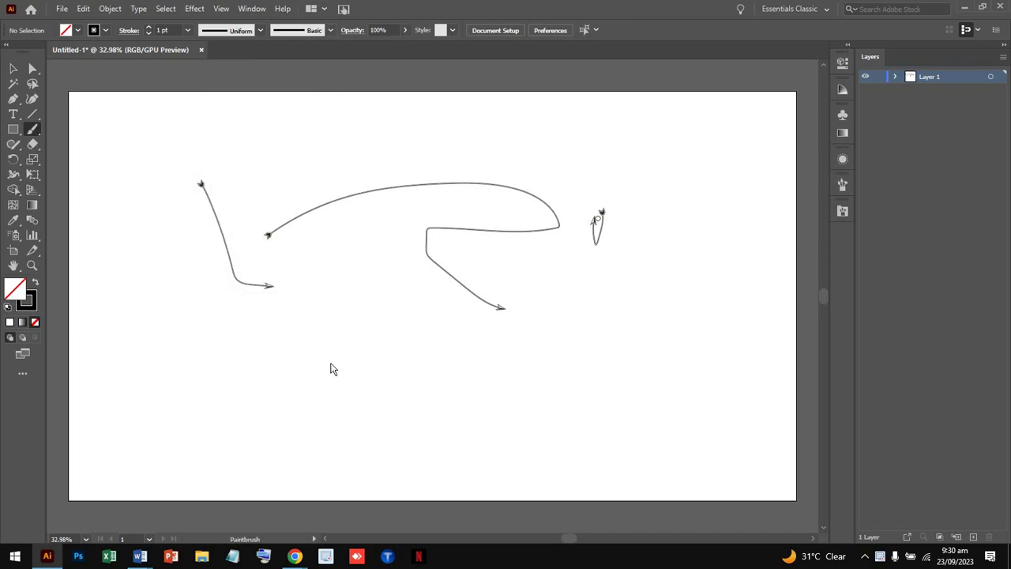
drag(161, 348, 357, 345)
drag(297, 323, 443, 380)
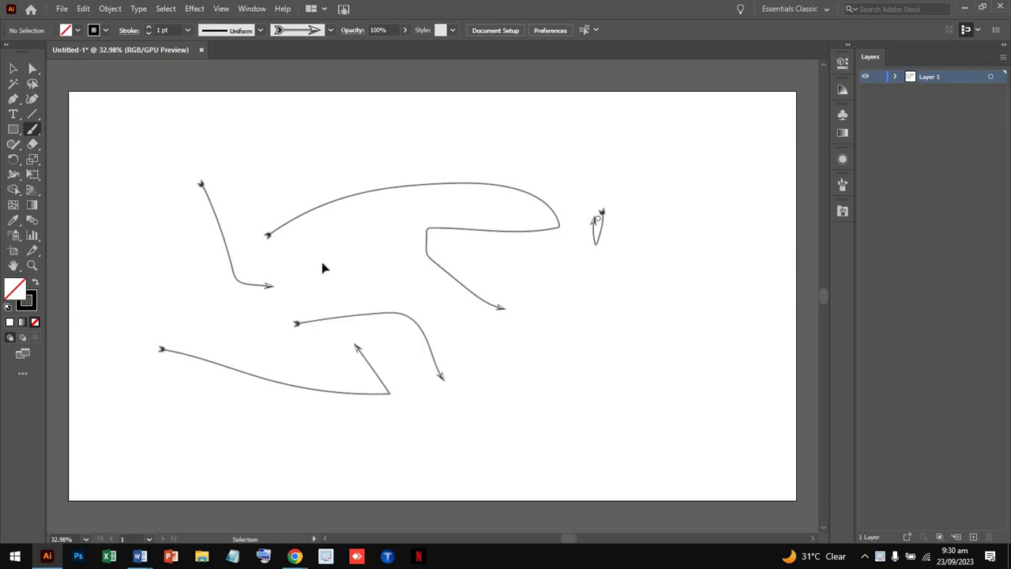
click(201, 50)
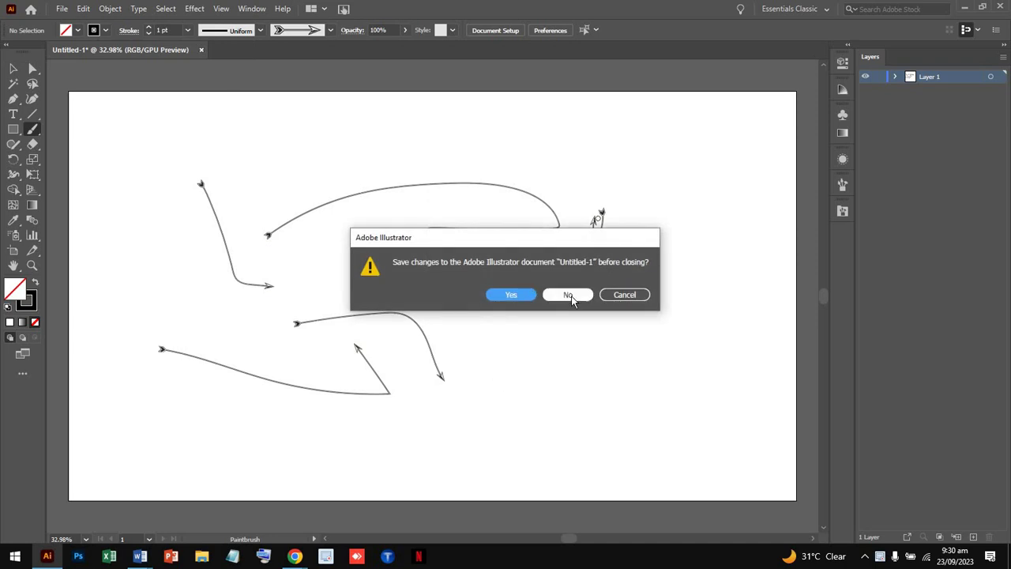
- Discard Untitled-1 unsaved and create a new Web-Large 1920 × 1080 px document
click(572, 294)
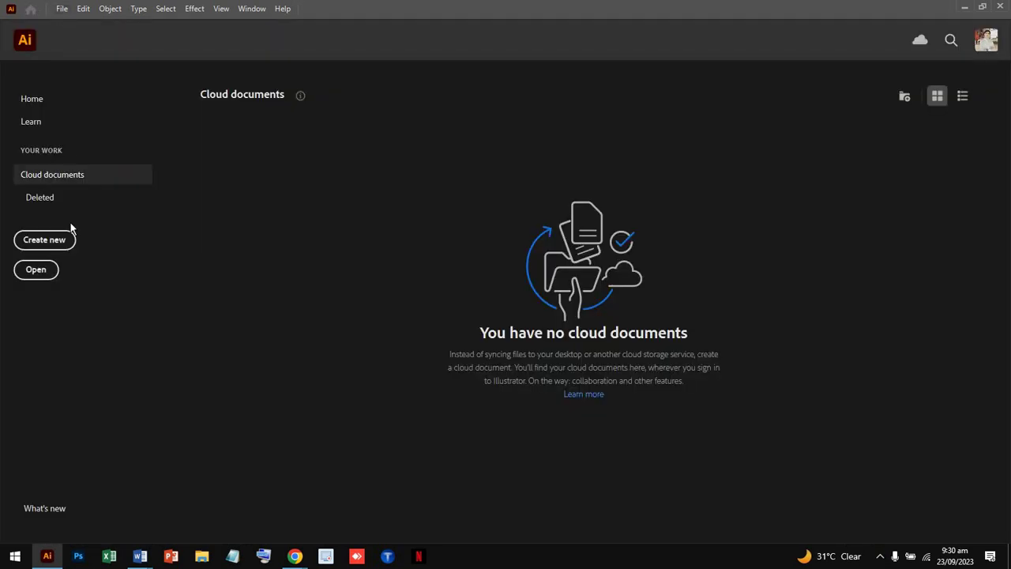
click(57, 248)
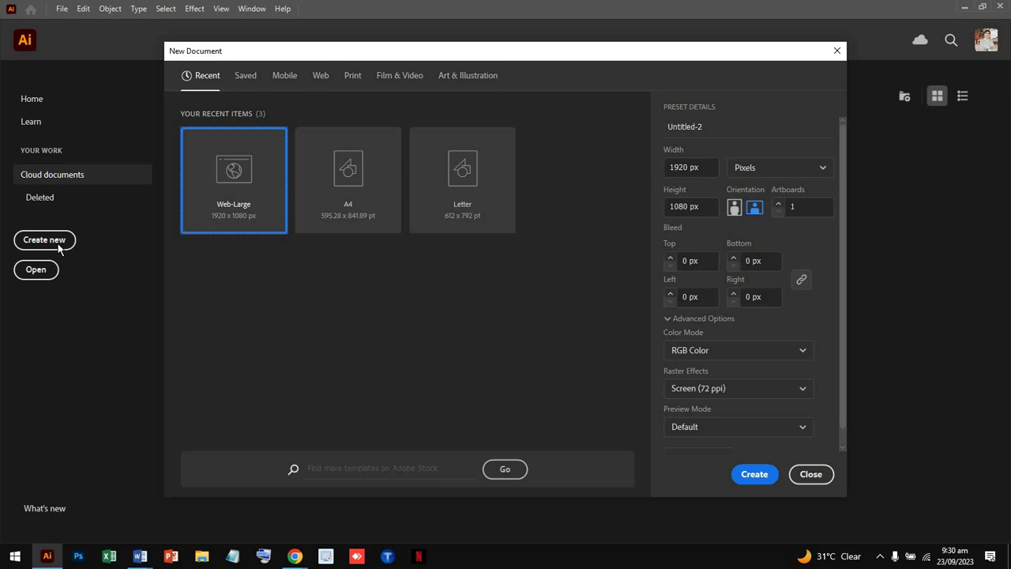
click(755, 475)
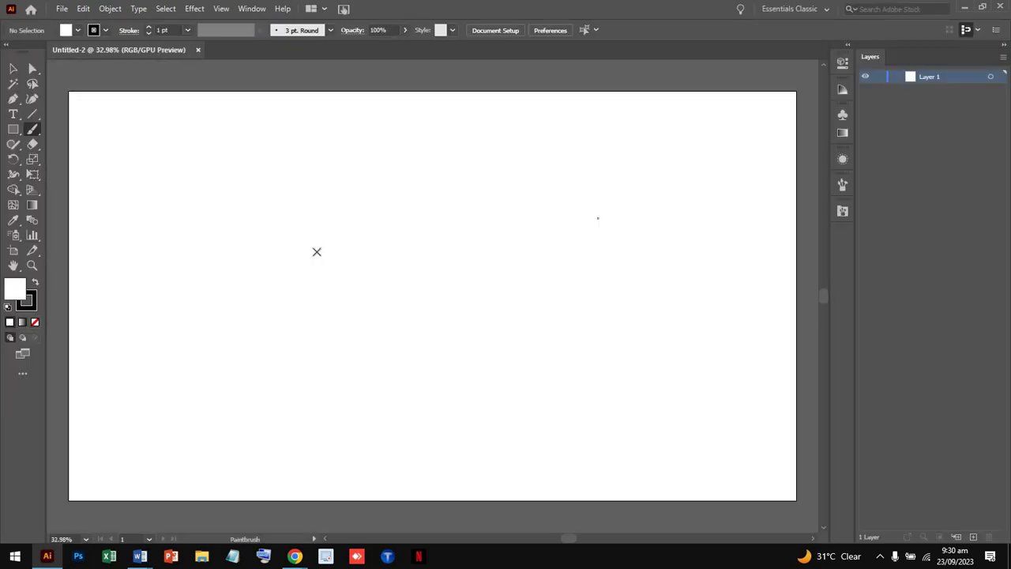
- Choose the Basic brush and paint wavy curves across the upper part of the artboard
click(331, 30)
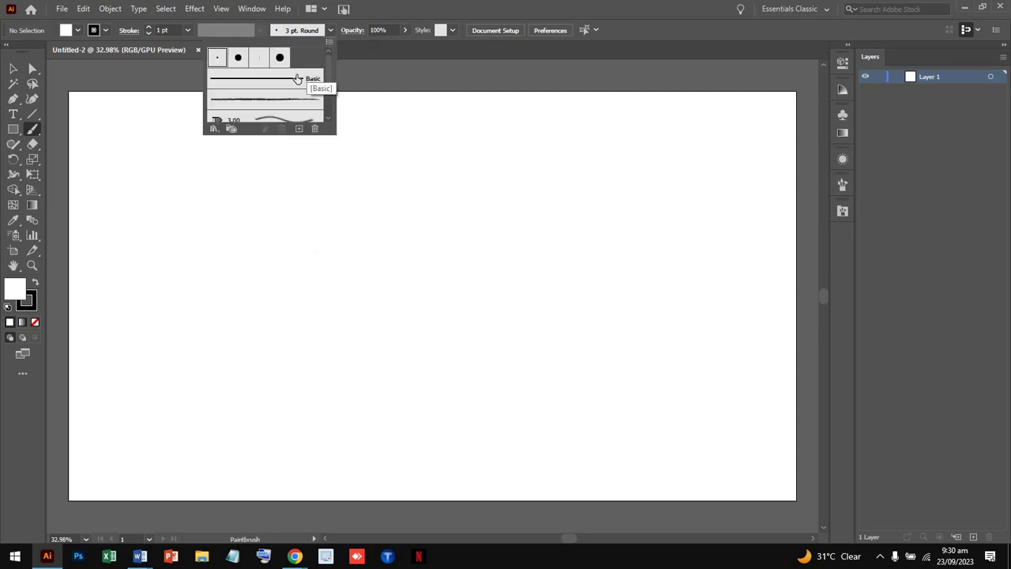
click(297, 78)
click(243, 309)
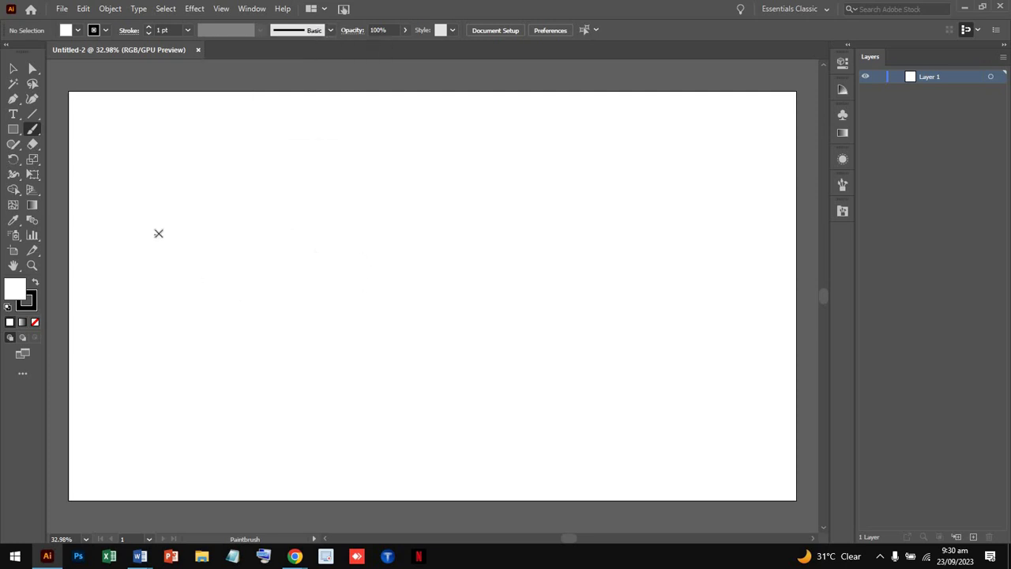
mouse_move(158, 233)
mouse_down()
mouse_move(371, 223)
mouse_move(397, 173)
mouse_up()
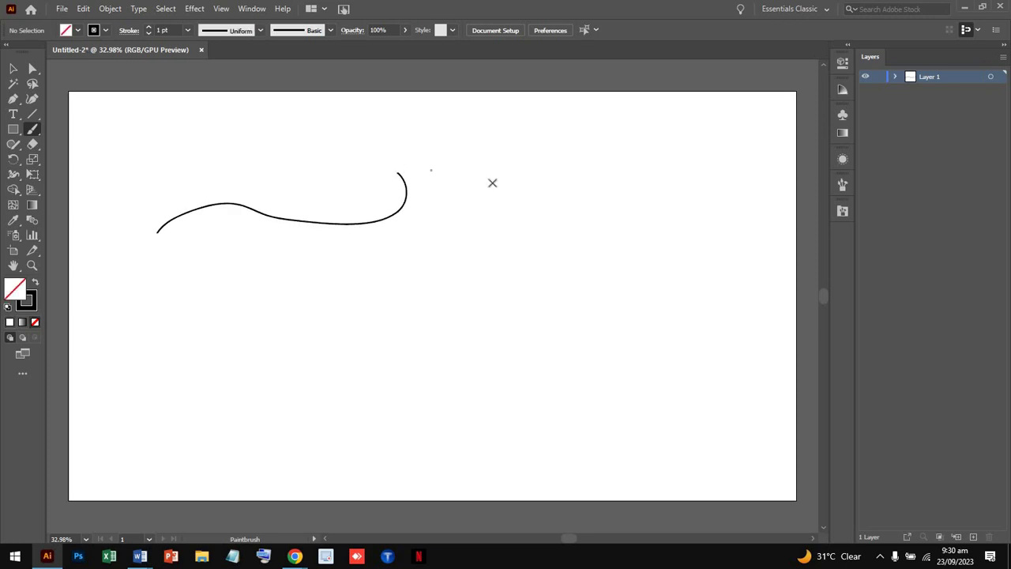
drag(475, 170, 485, 170)
drag(576, 261, 592, 255)
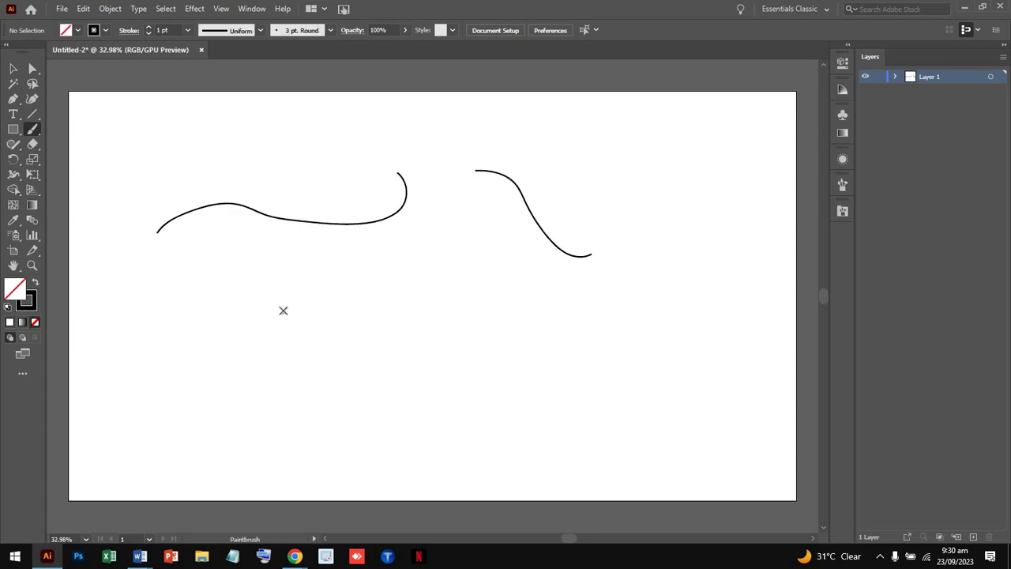
- Paint straight horizontal and vertical lines, a rising curve and a zigzag lower down
drag(175, 309, 568, 309)
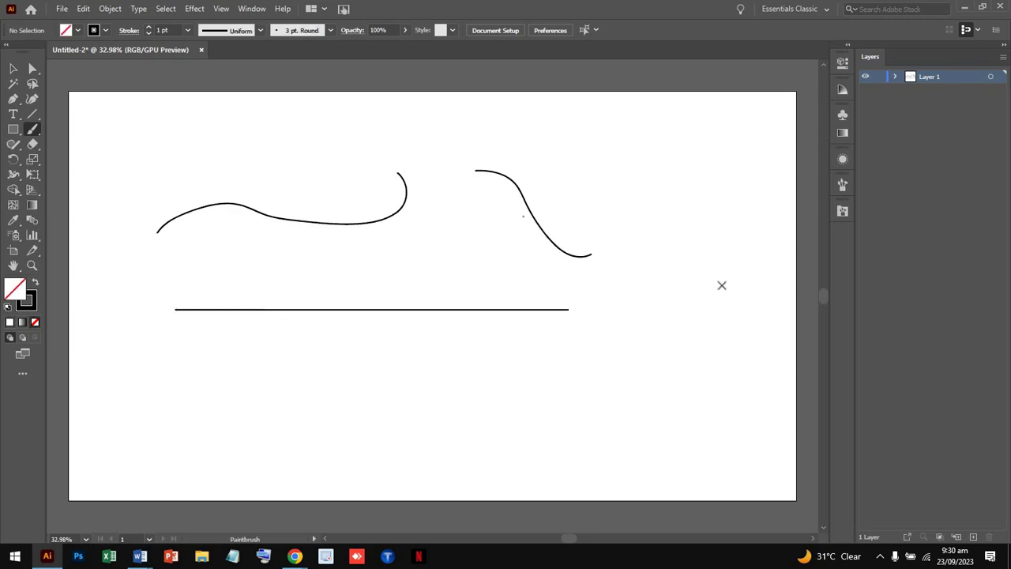
drag(699, 158, 698, 407)
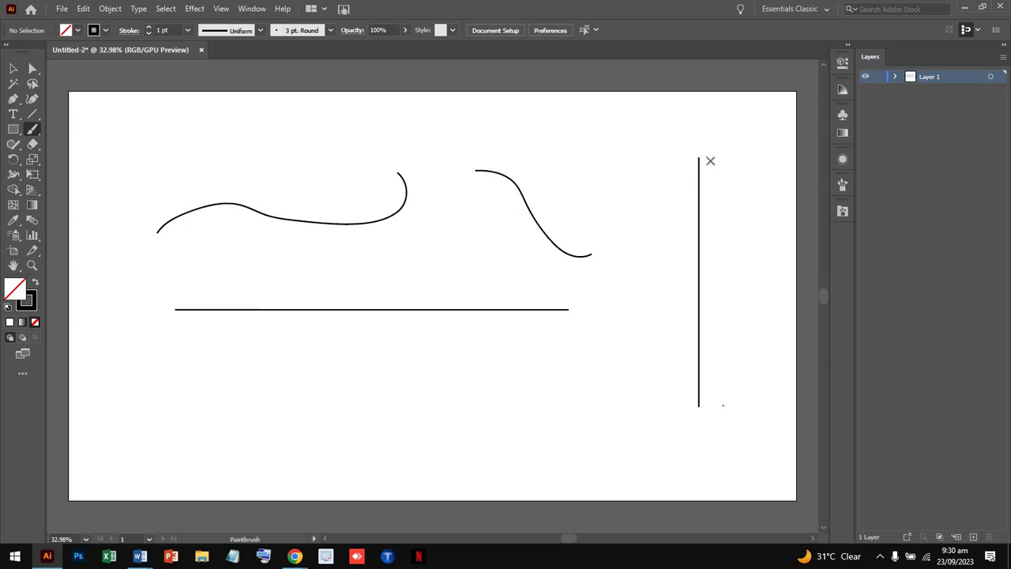
drag(752, 173, 753, 398)
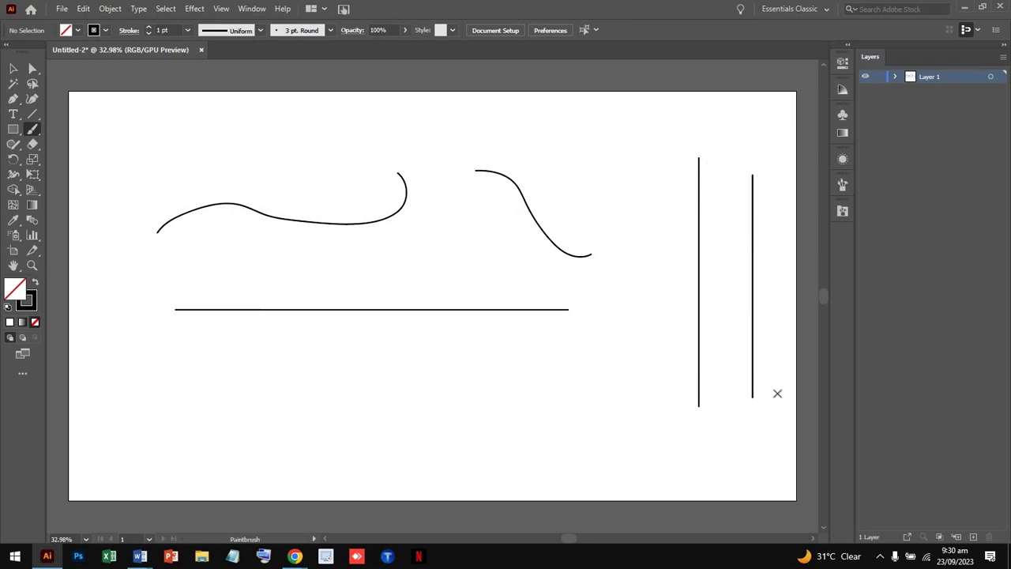
drag(483, 395, 640, 271)
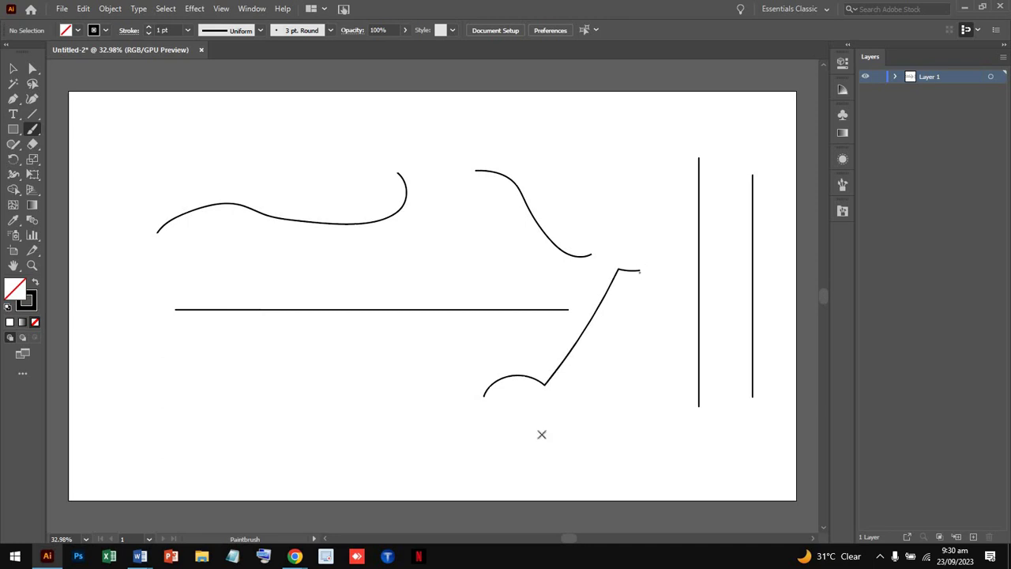
drag(294, 367, 404, 368)
mouse_move(159, 352)
mouse_down()
mouse_move(203, 384)
mouse_move(293, 347)
mouse_move(293, 335)
mouse_up()
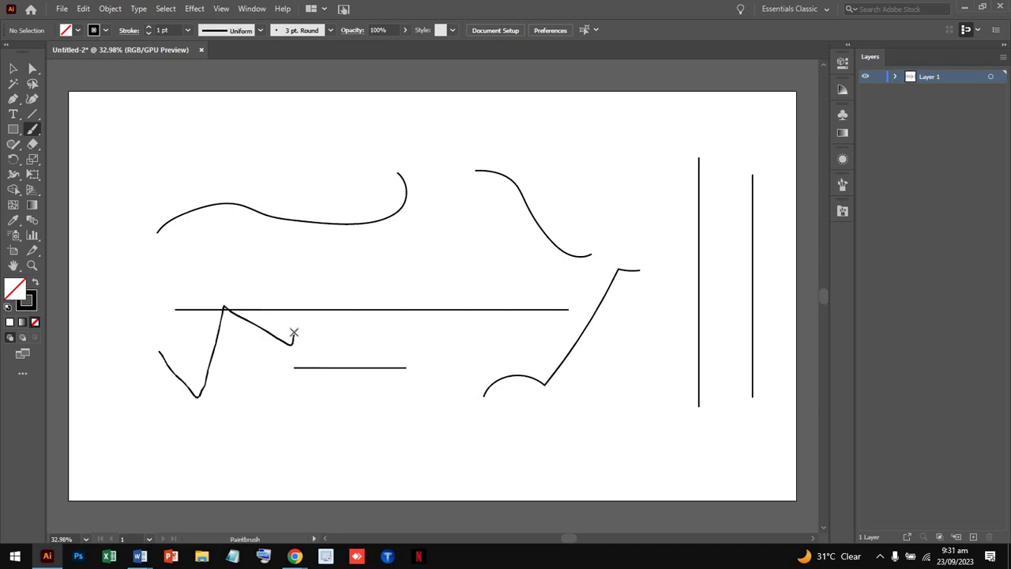
click(14, 69)
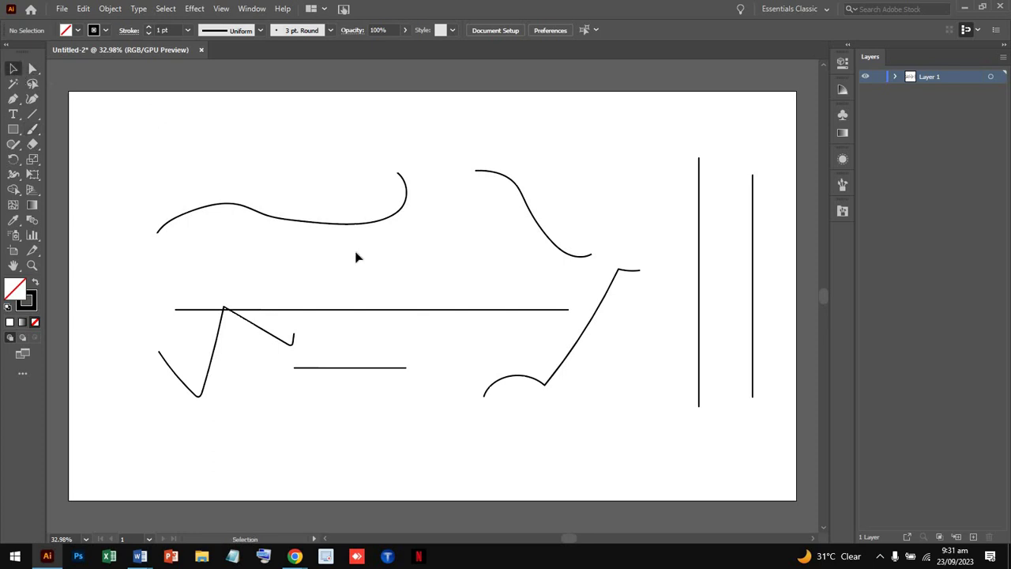
- Drag anchor points to bend the vertical line and lower-right stroke into S and V curves
click(32, 69)
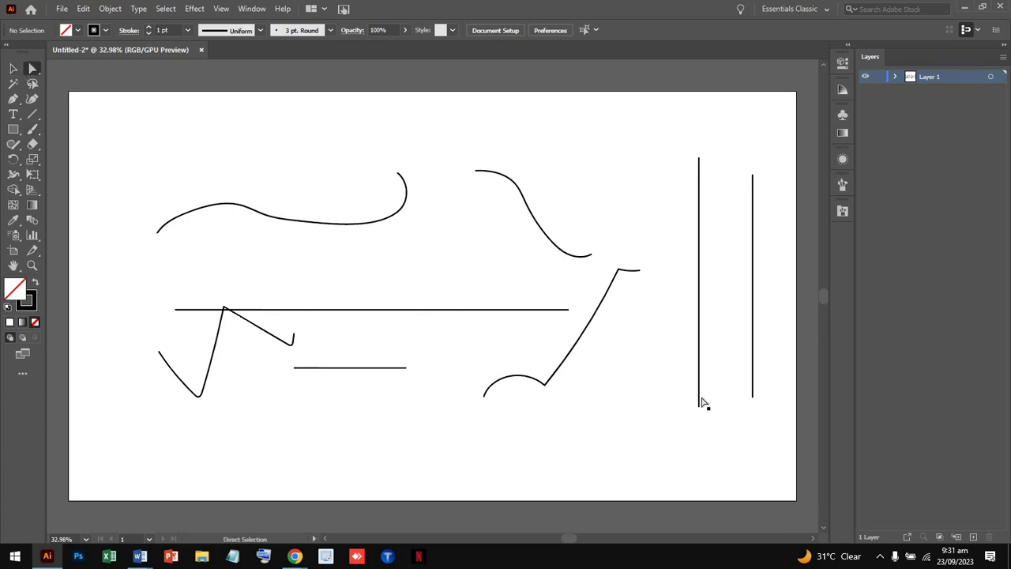
drag(700, 399, 717, 407)
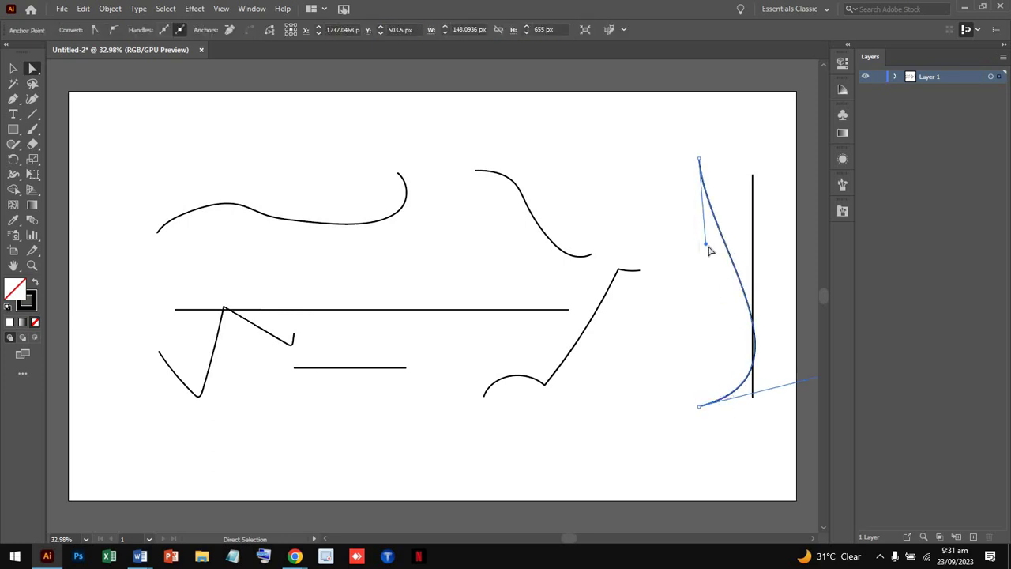
drag(706, 245, 600, 219)
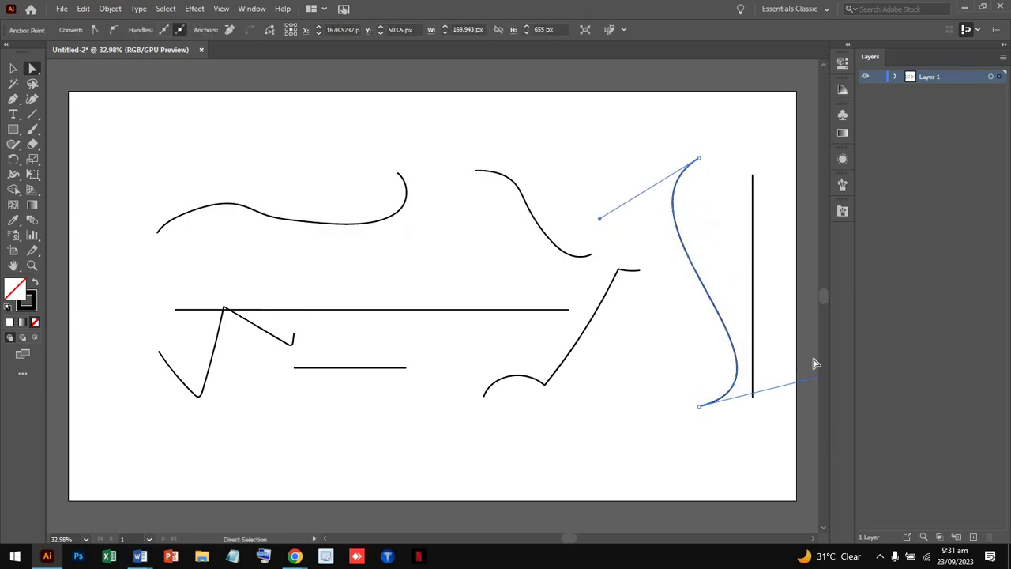
drag(605, 294, 624, 324)
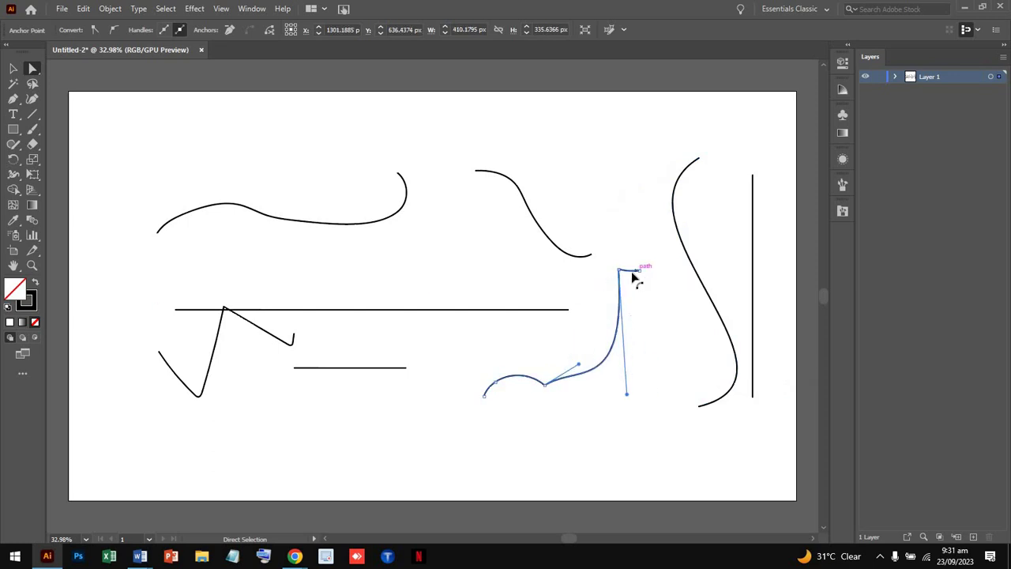
drag(632, 248, 626, 238)
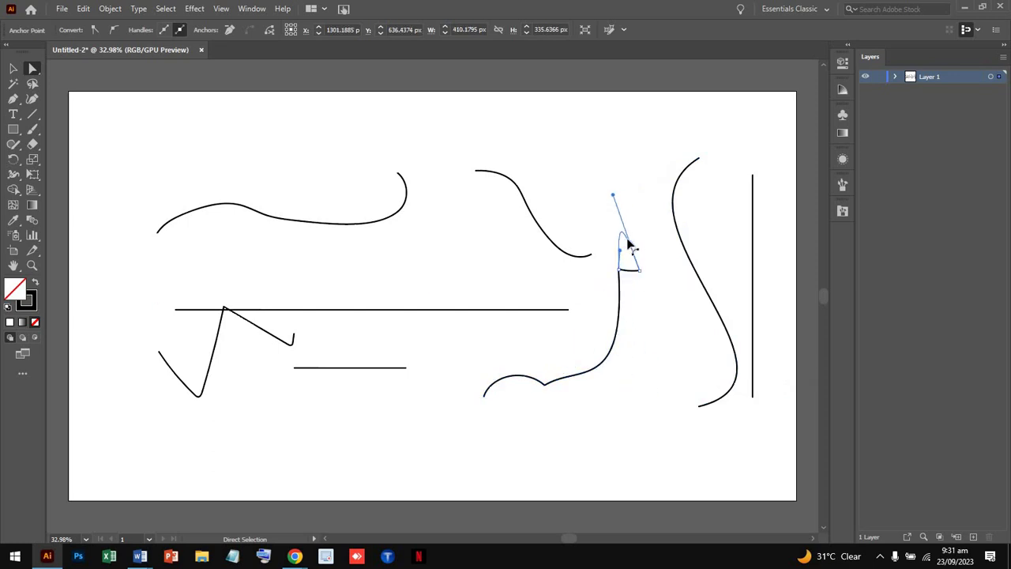
click(520, 392)
drag(519, 385, 520, 409)
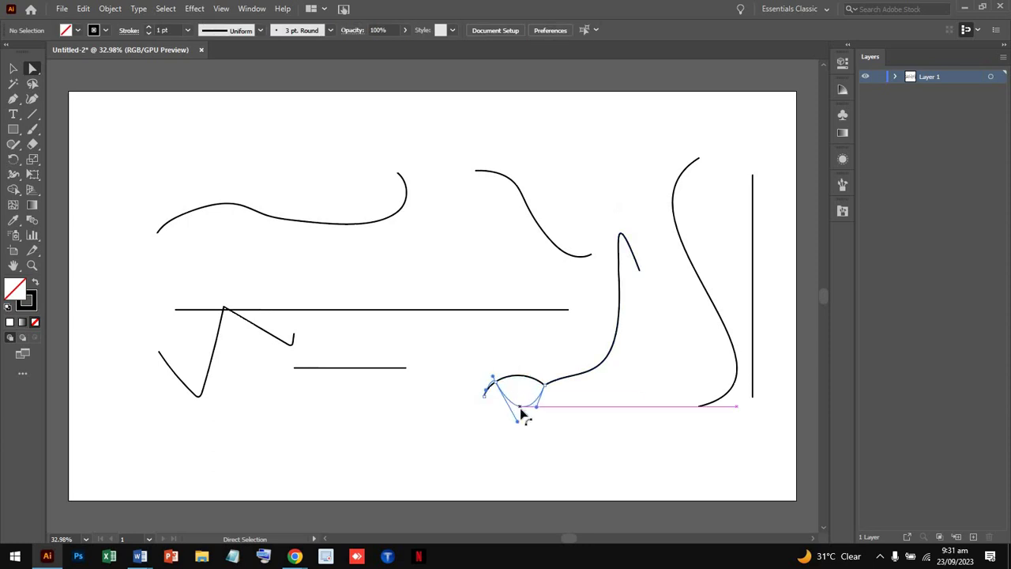
- Marquee-select all the strokes and delete them
click(14, 68)
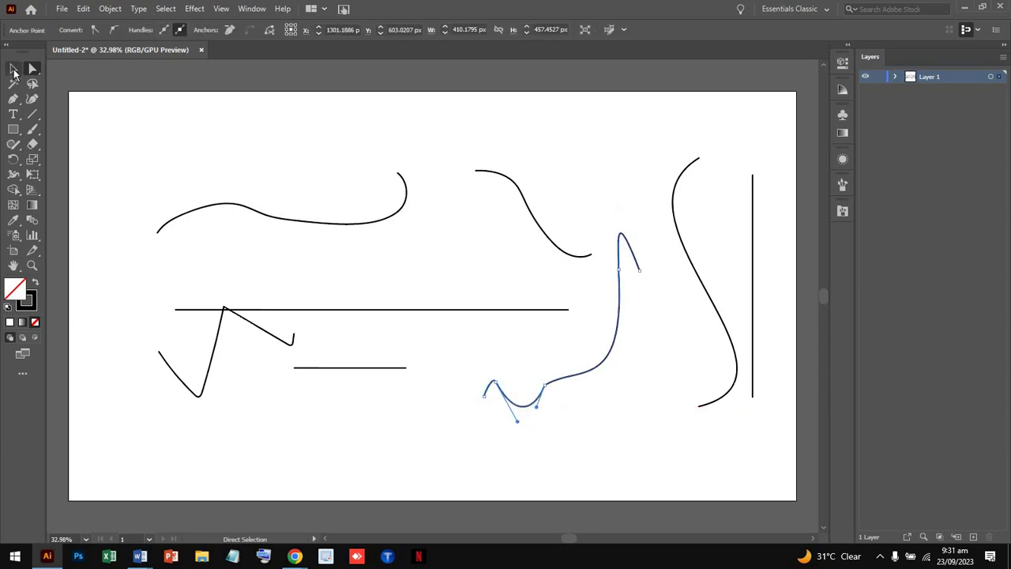
drag(151, 141, 756, 441)
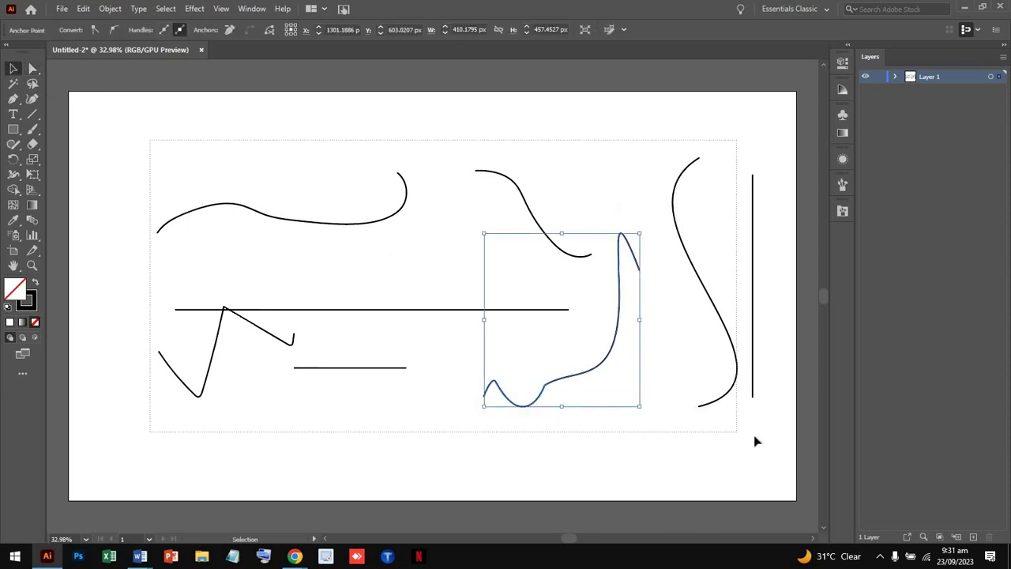
key(Delete)
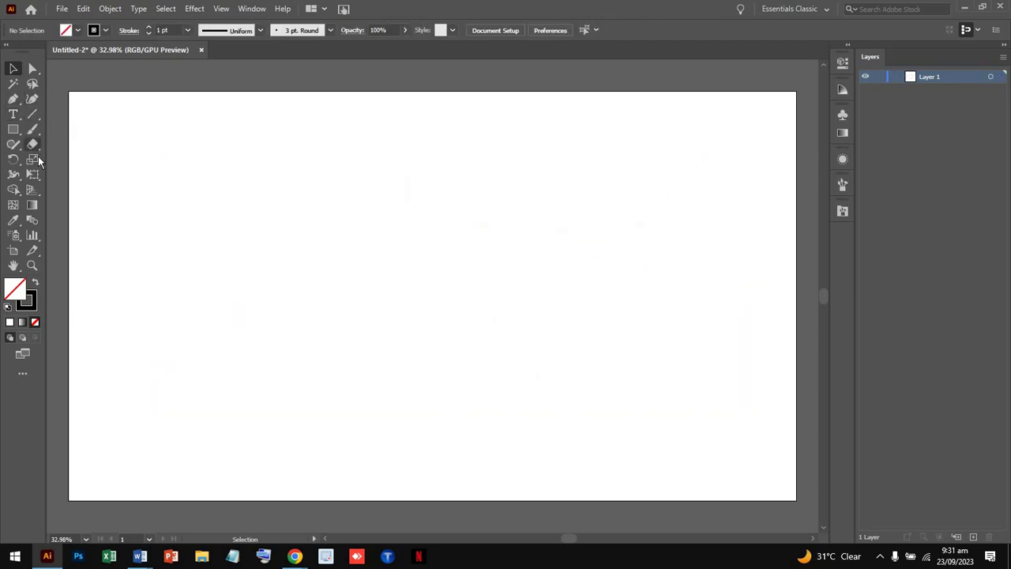
- Load the Arrows_Special brush library and make its plain black arrow brush active
click(32, 129)
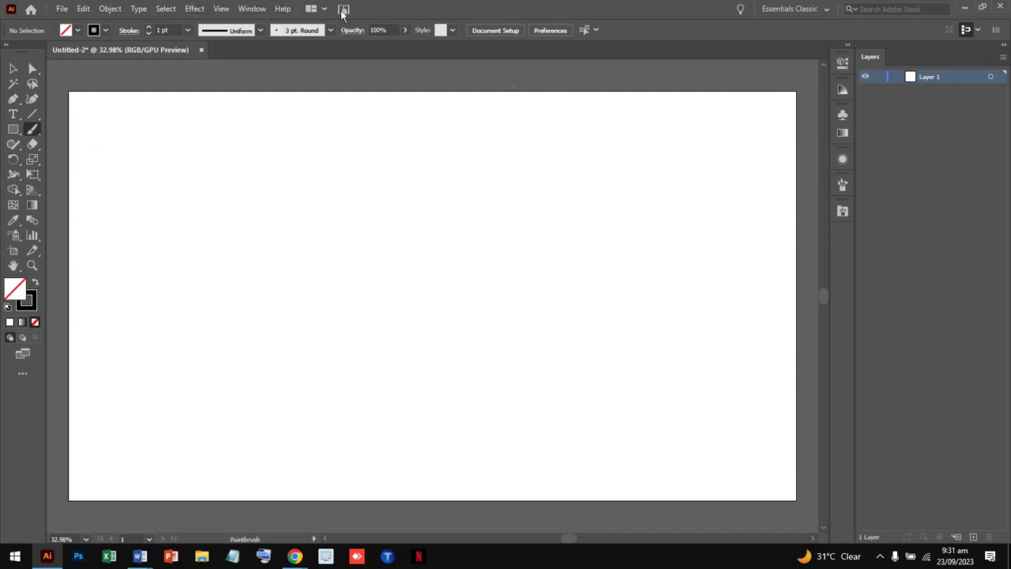
click(260, 13)
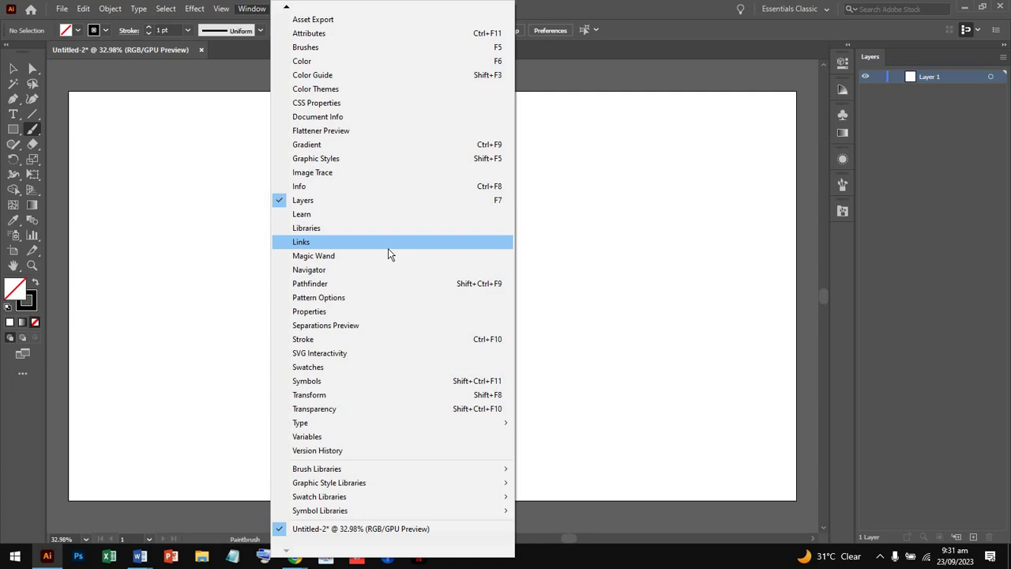
mouse_move(355, 469)
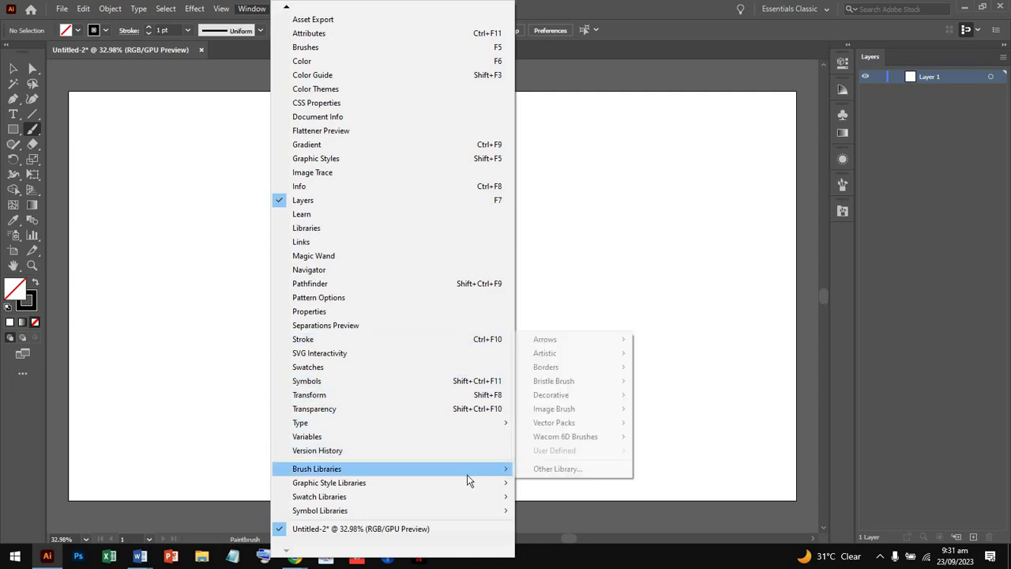
mouse_move(545, 340)
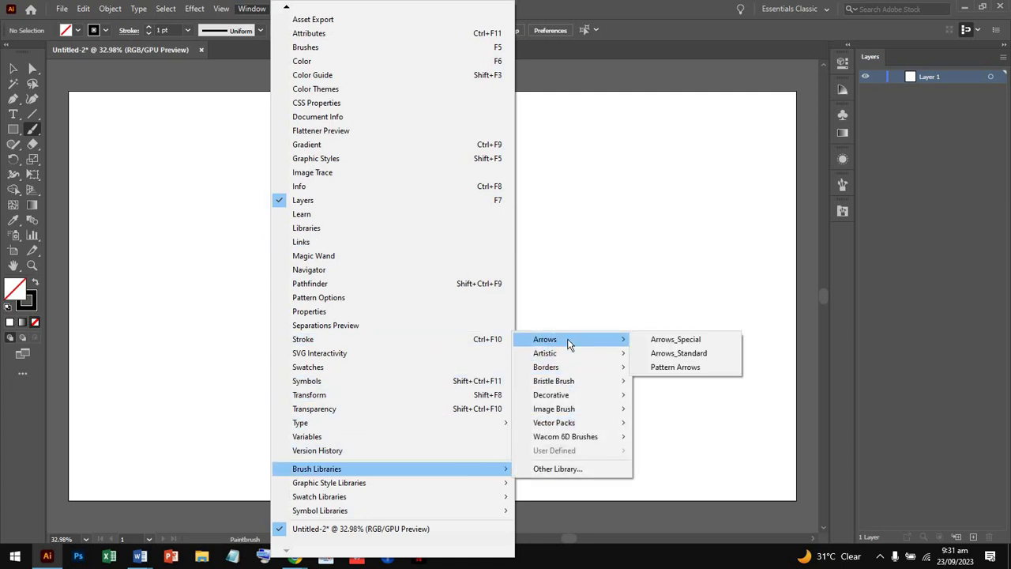
click(679, 341)
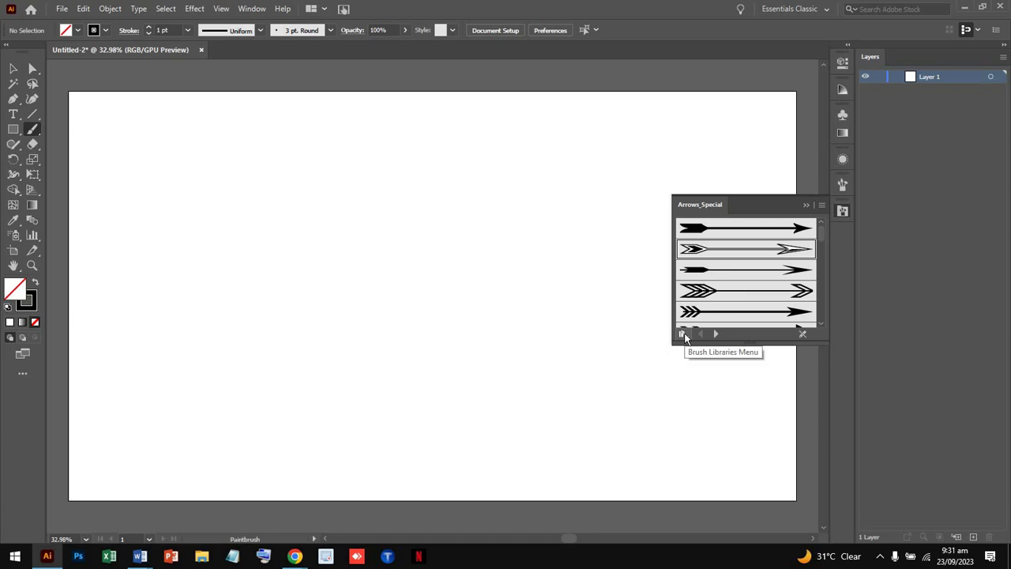
click(770, 230)
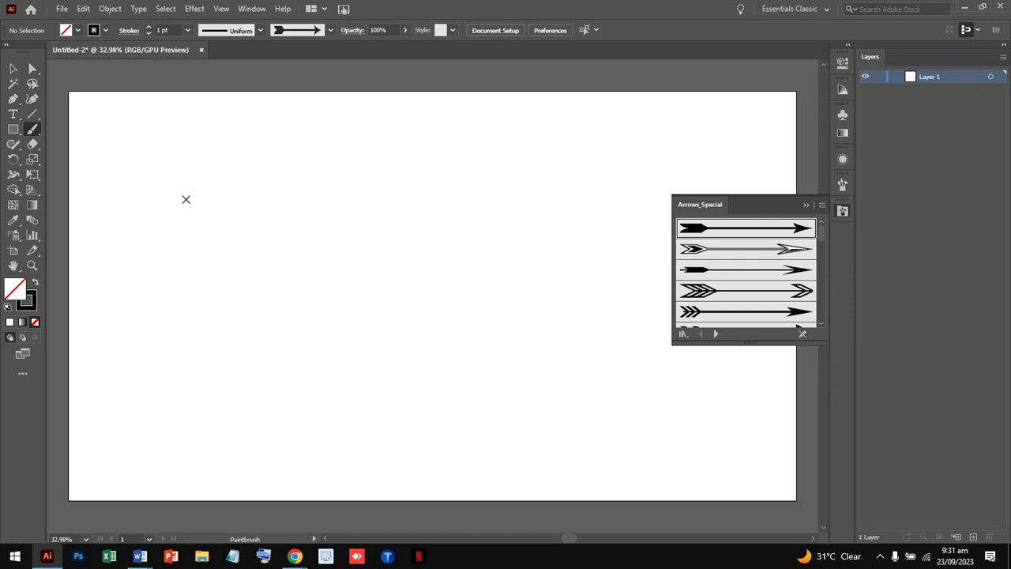
- Paint three stacked horizontal arrows at 1 pt, 4 pt and 3 pt stroke weights
drag(393, 213, 393, 213)
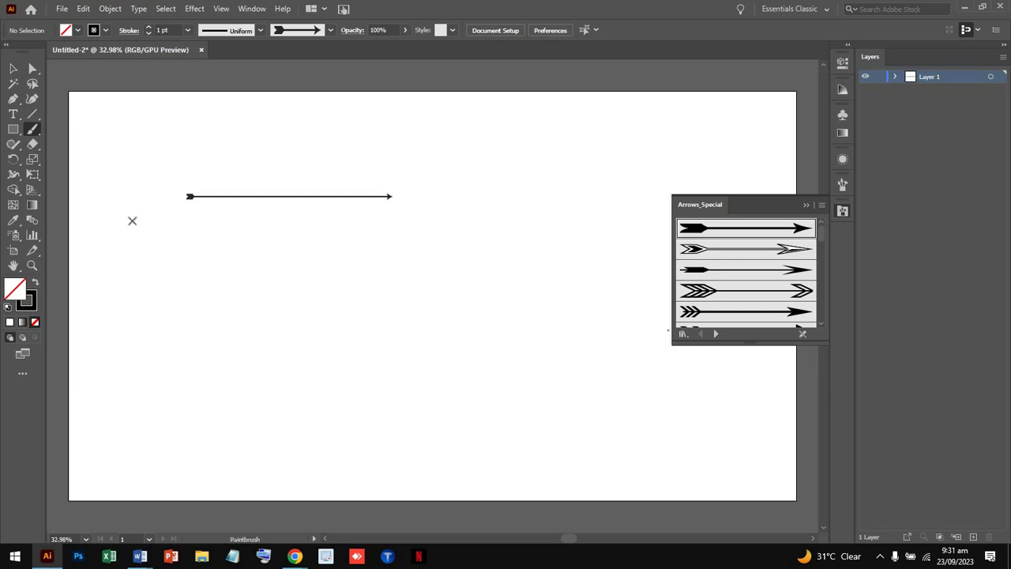
click(148, 33)
drag(386, 231, 386, 232)
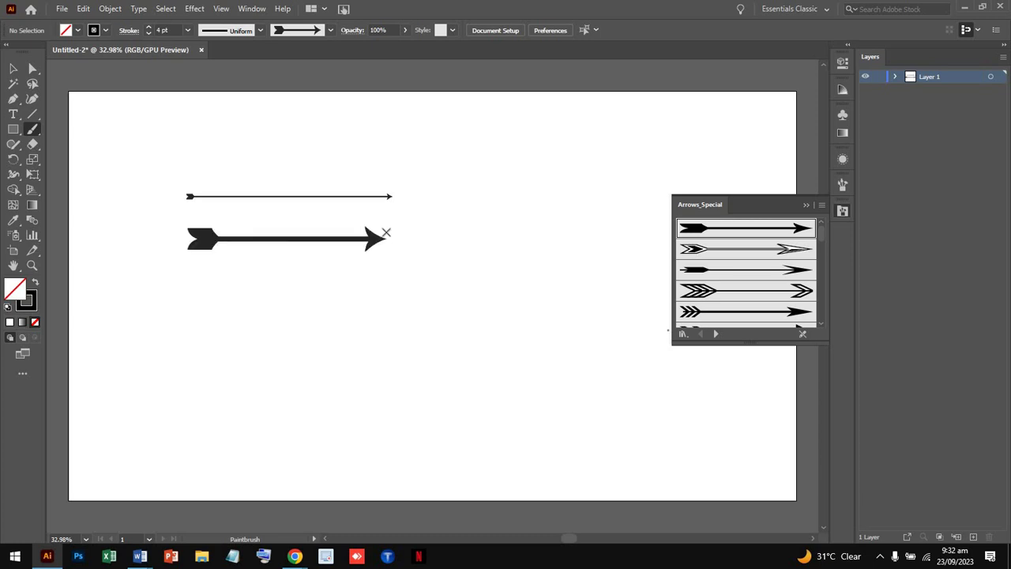
click(148, 33)
drag(200, 284, 387, 285)
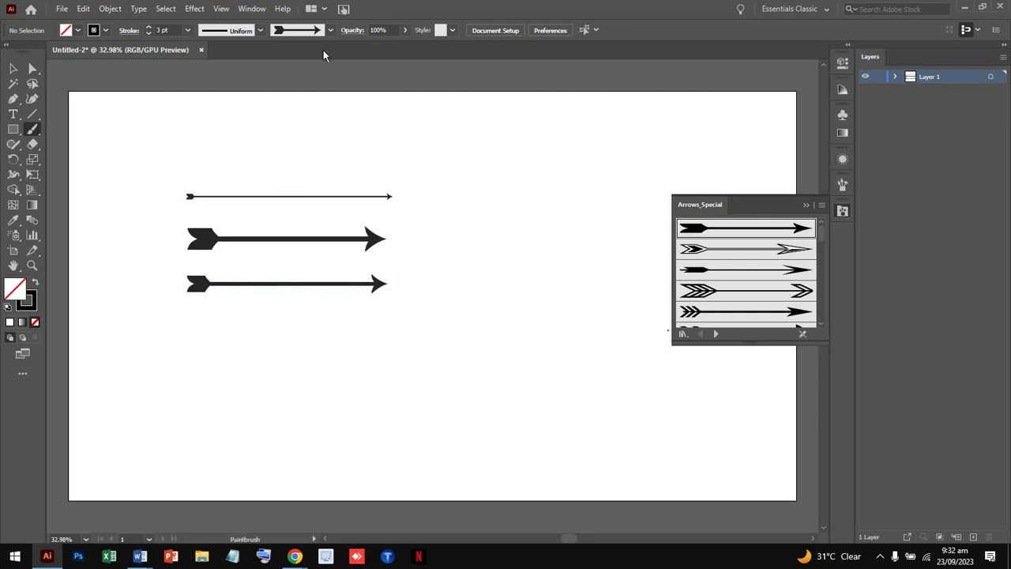
- Apply the elliptical width profile and paint a tapered arrow and a U-shaped arrow
click(261, 31)
click(241, 71)
drag(174, 346, 373, 351)
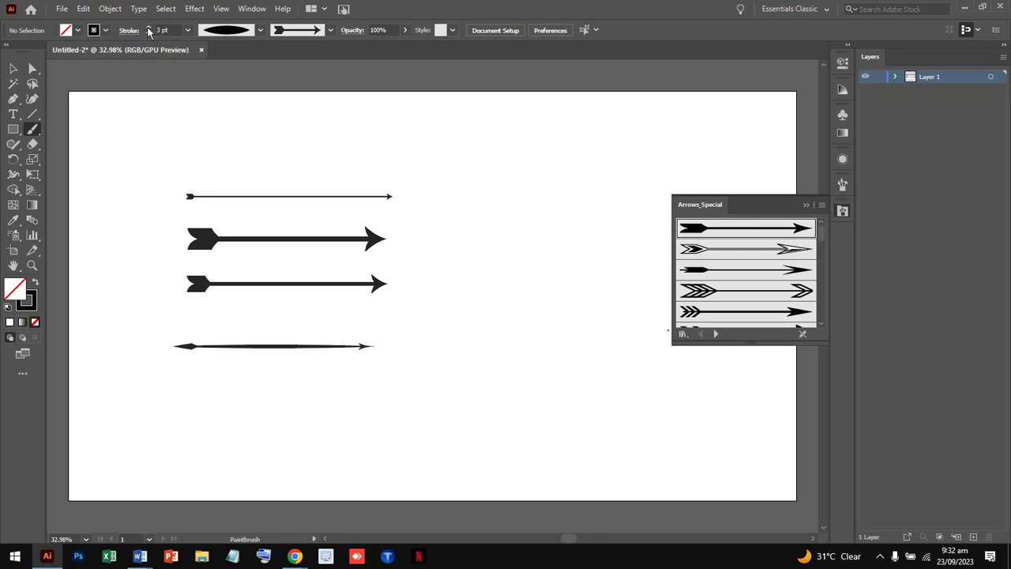
drag(465, 180, 581, 195)
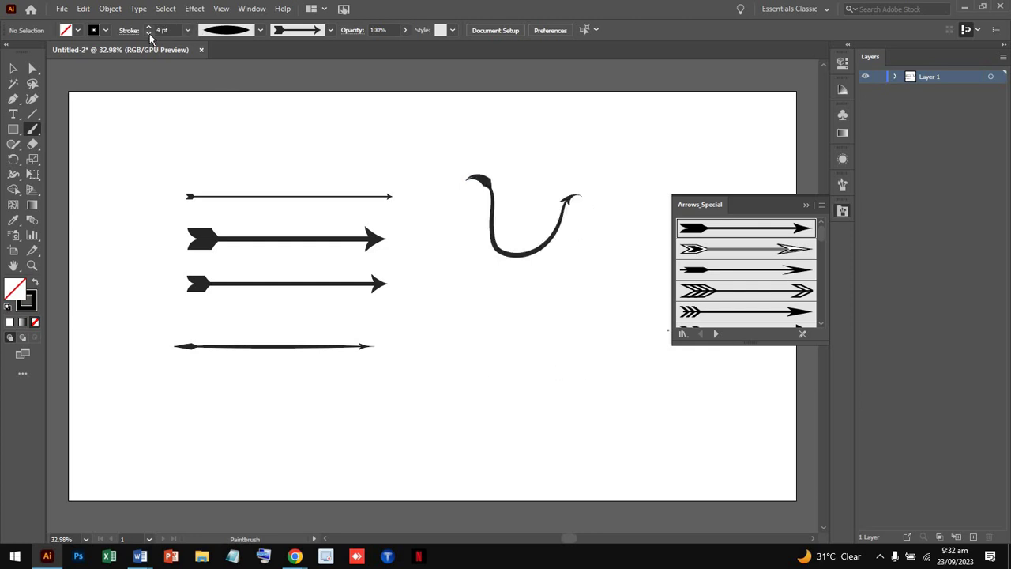
- Reset the width profile to Uniform and paint five wavy, arching and S-shaped arrows
click(261, 29)
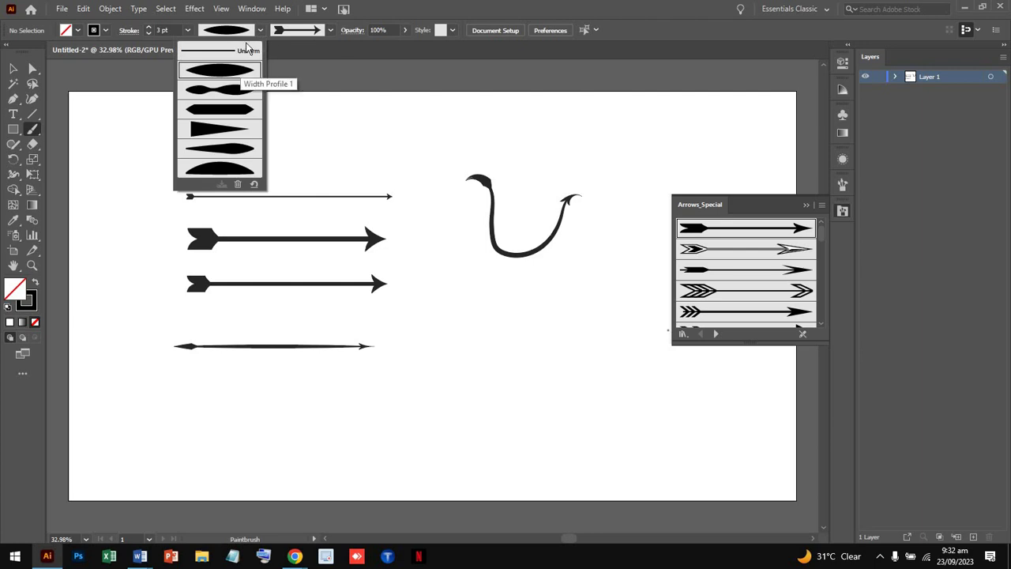
click(247, 46)
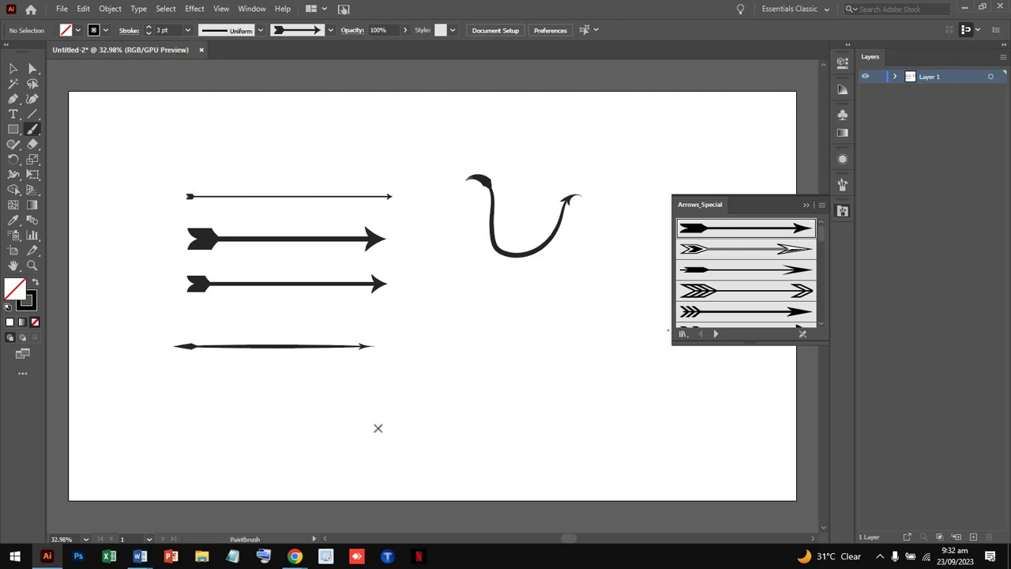
mouse_move(378, 426)
mouse_down()
mouse_move(506, 390)
mouse_move(531, 356)
mouse_up()
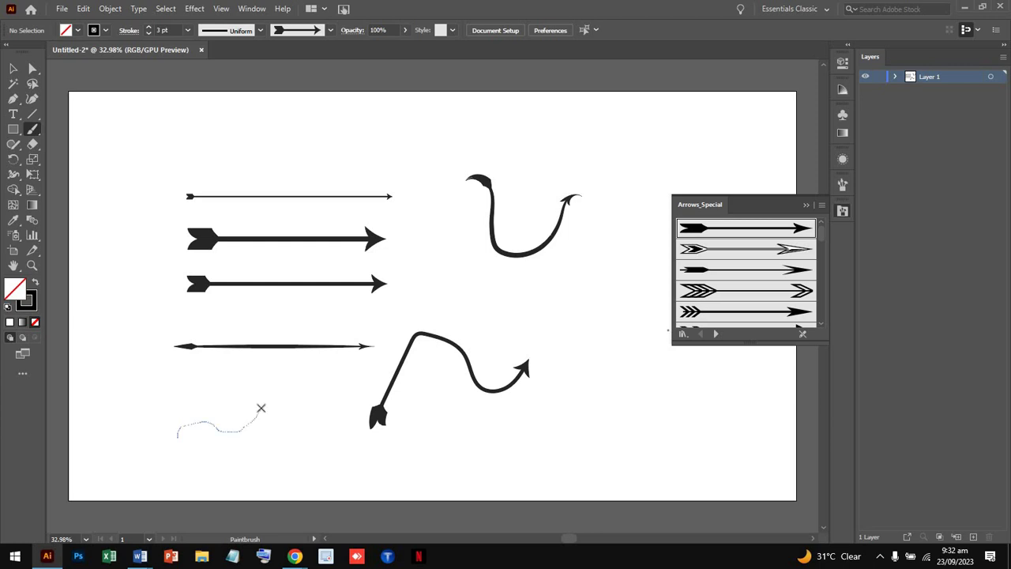
drag(178, 437, 261, 408)
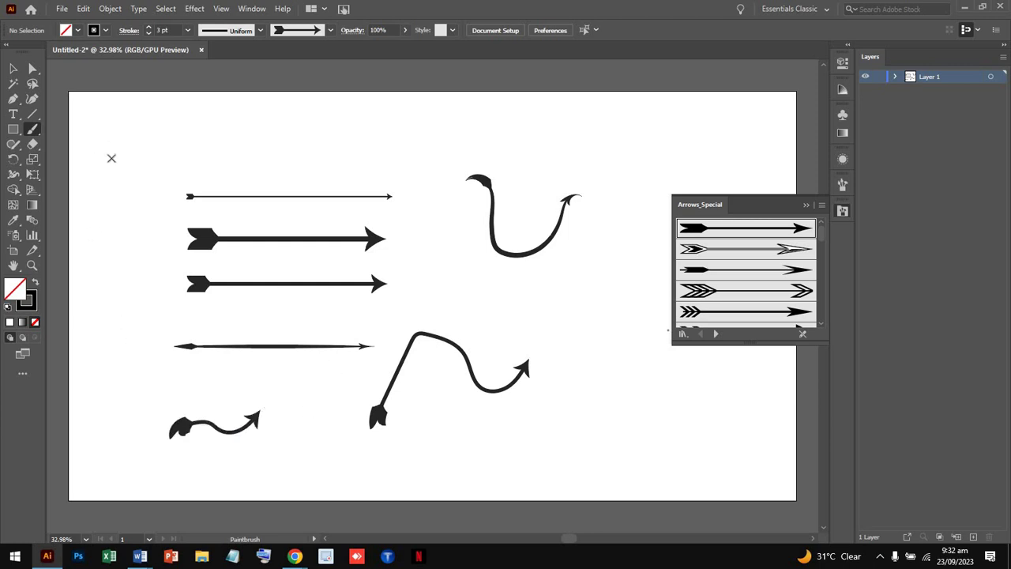
drag(89, 129, 286, 167)
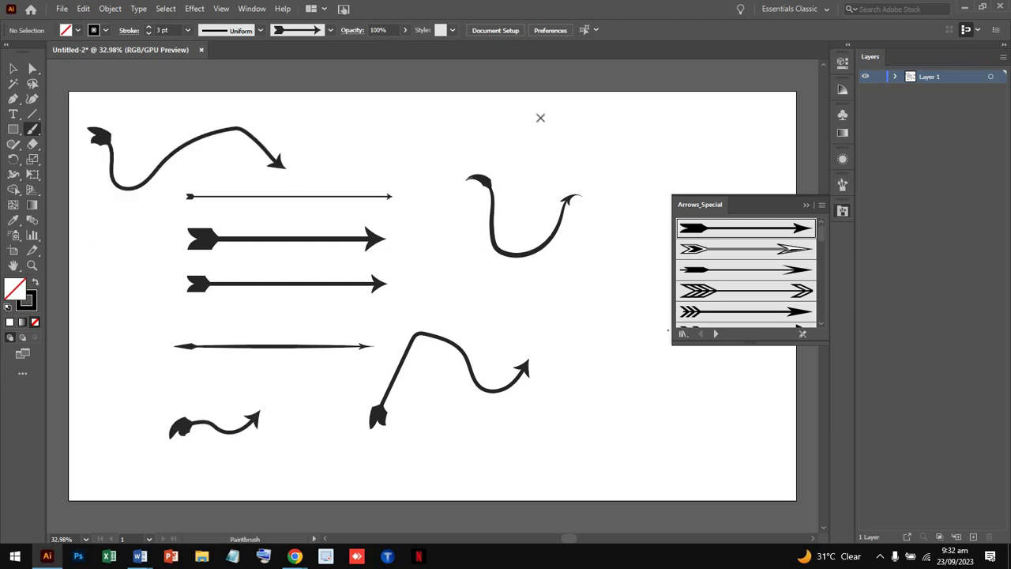
drag(649, 260, 643, 305)
mouse_move(446, 236)
mouse_down()
mouse_move(605, 338)
mouse_move(544, 413)
mouse_up()
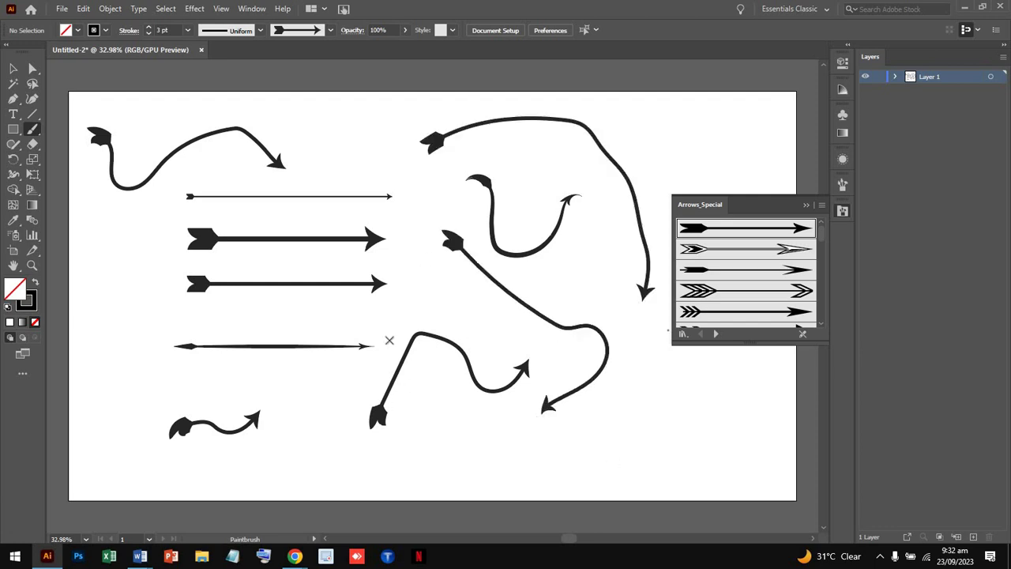
- Paint four curved arrows with the double-outlined arrow brush
click(723, 250)
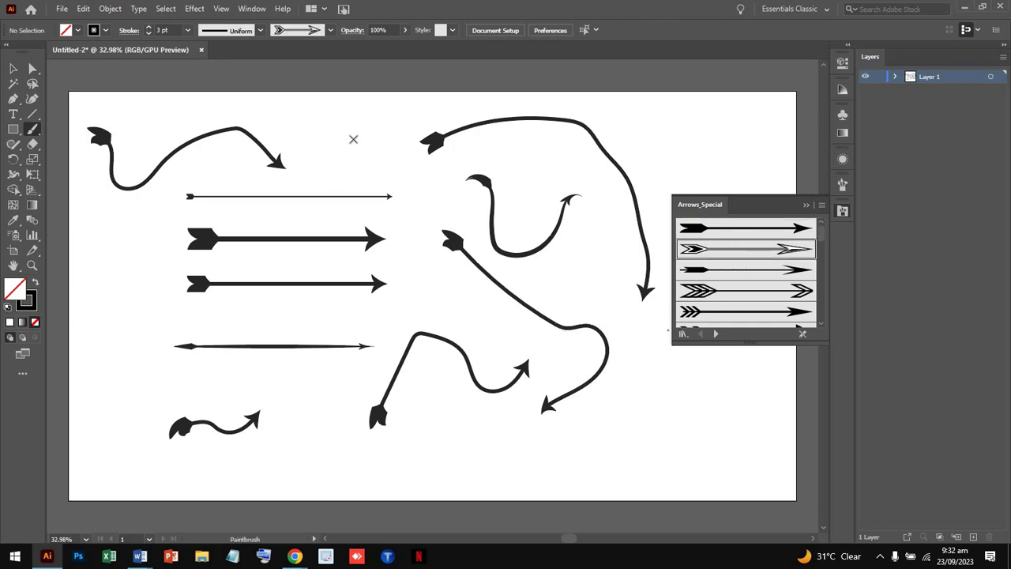
drag(340, 142, 439, 248)
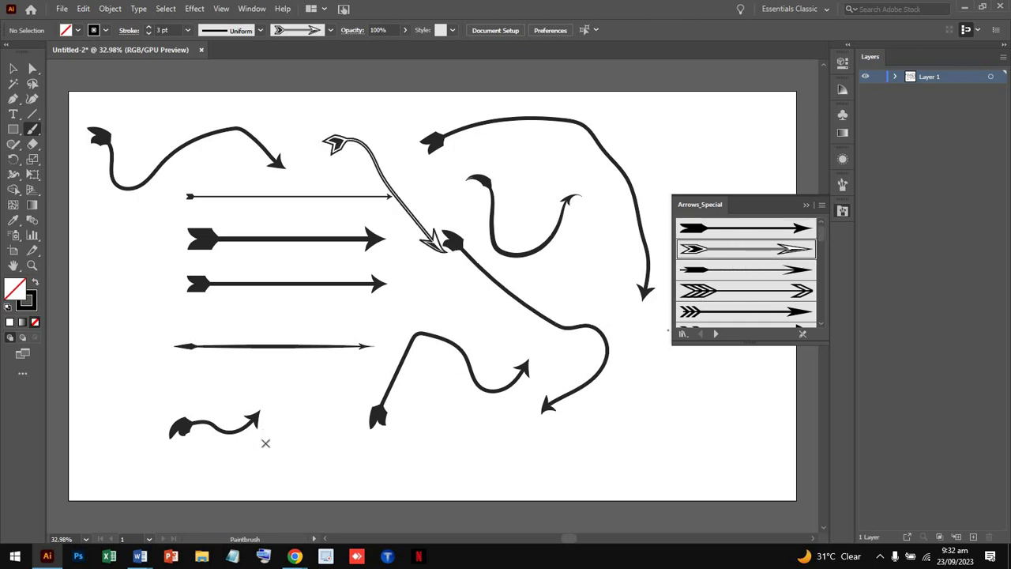
drag(251, 458, 421, 344)
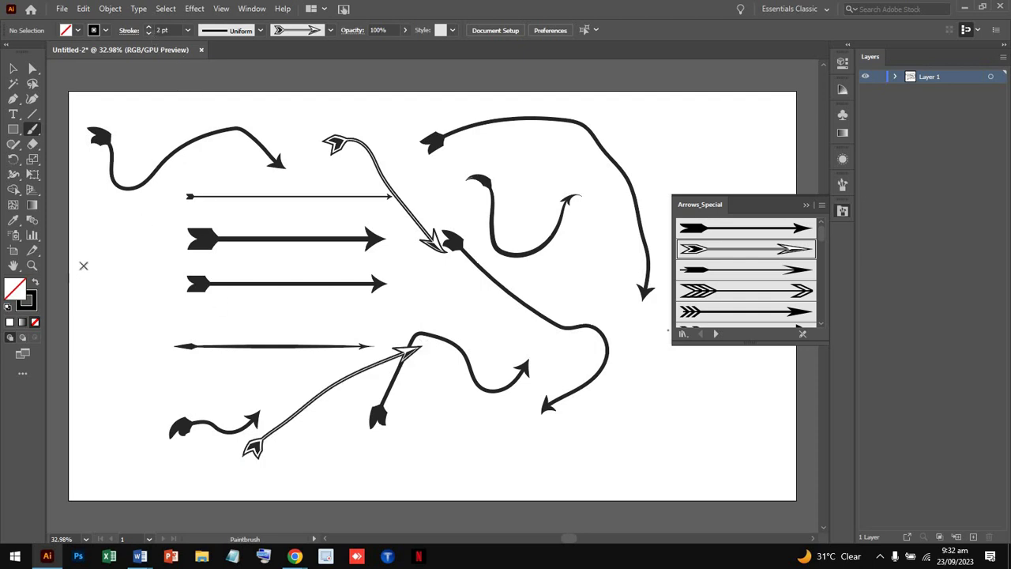
drag(84, 264, 214, 267)
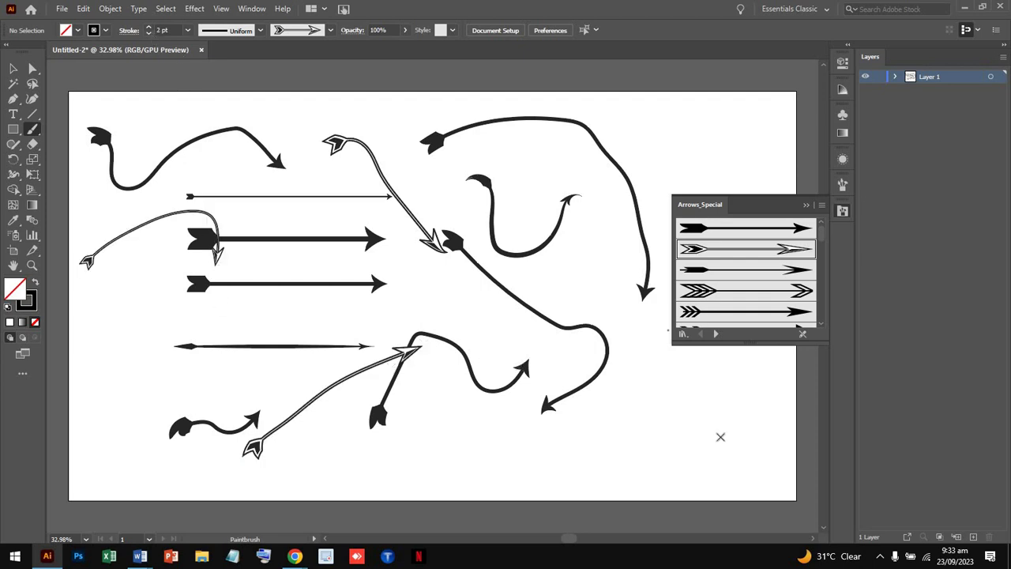
drag(580, 463, 512, 419)
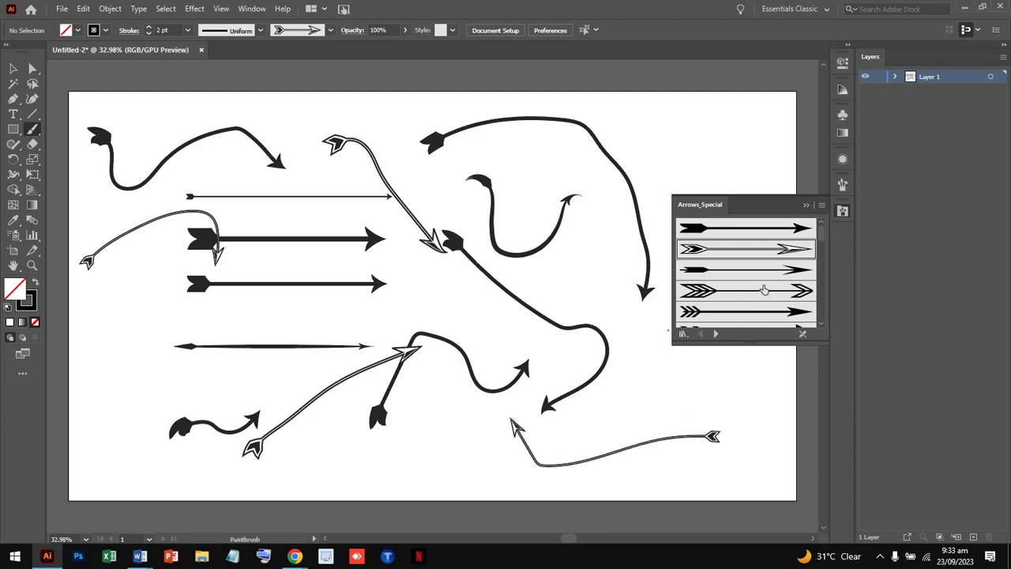
- Paint a green arrow along the bottom of the artboard and collapse the brush library
scroll(765, 291, down, 2)
scroll(760, 288, down, 1)
scroll(757, 286, down, 1)
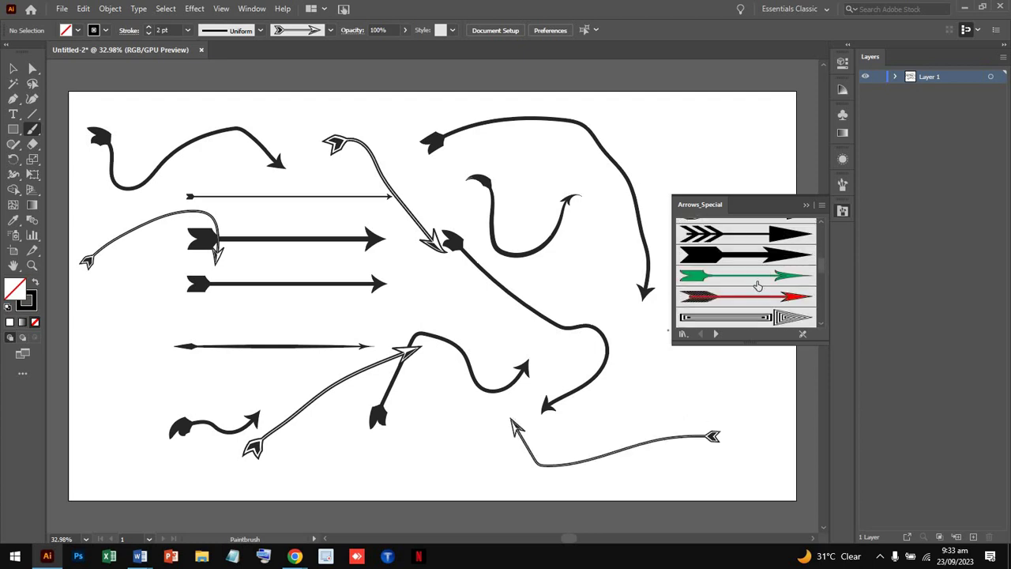
click(757, 278)
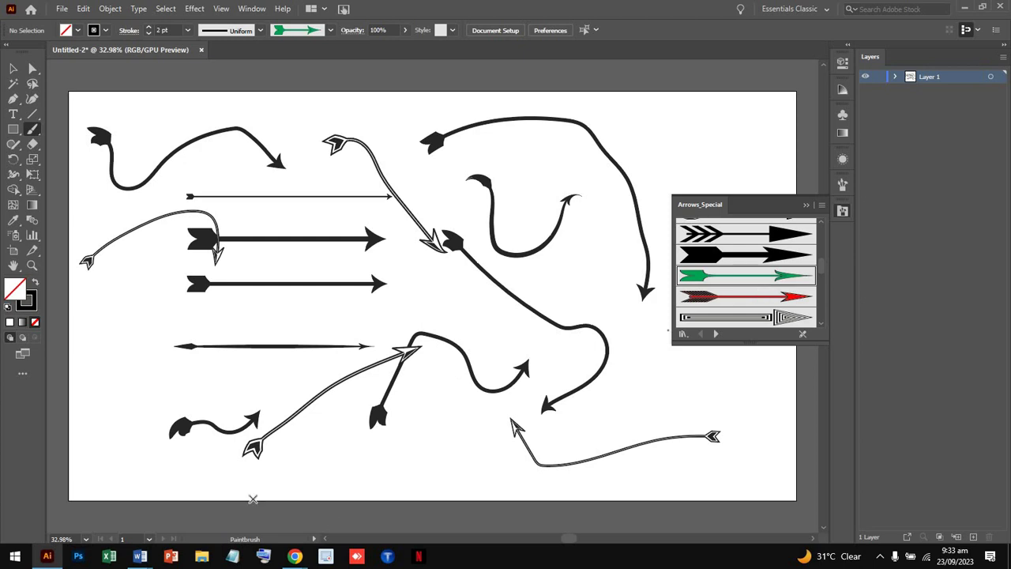
drag(283, 474, 461, 472)
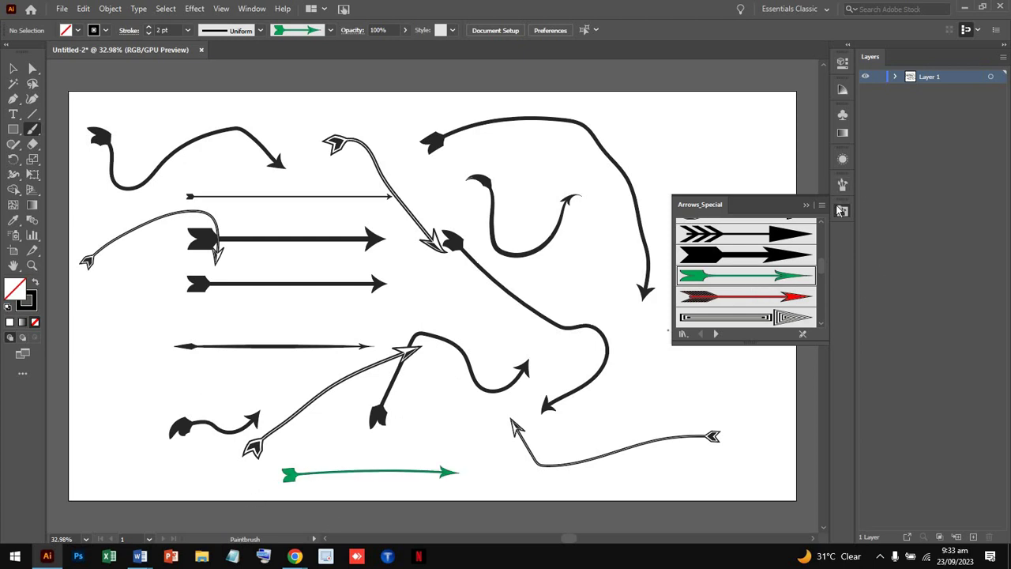
click(840, 211)
- Recolour the third straight arrow's stroke blue
click(12, 70)
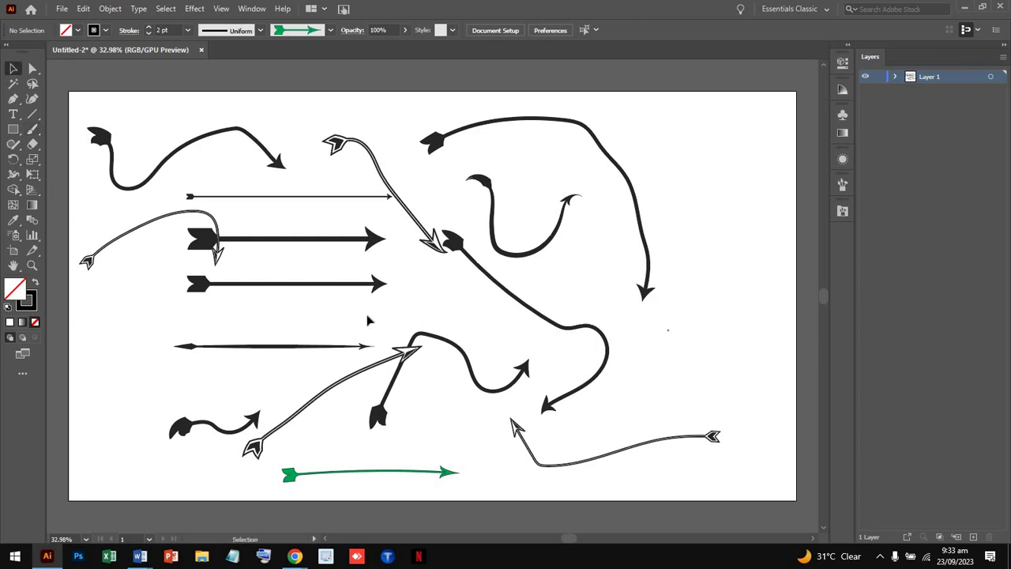
drag(335, 260, 345, 293)
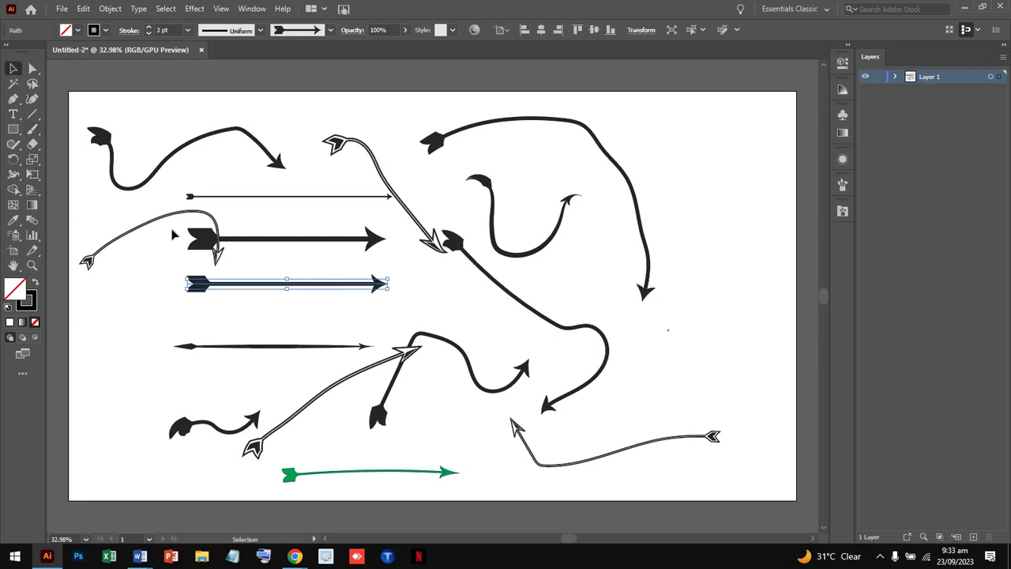
click(94, 30)
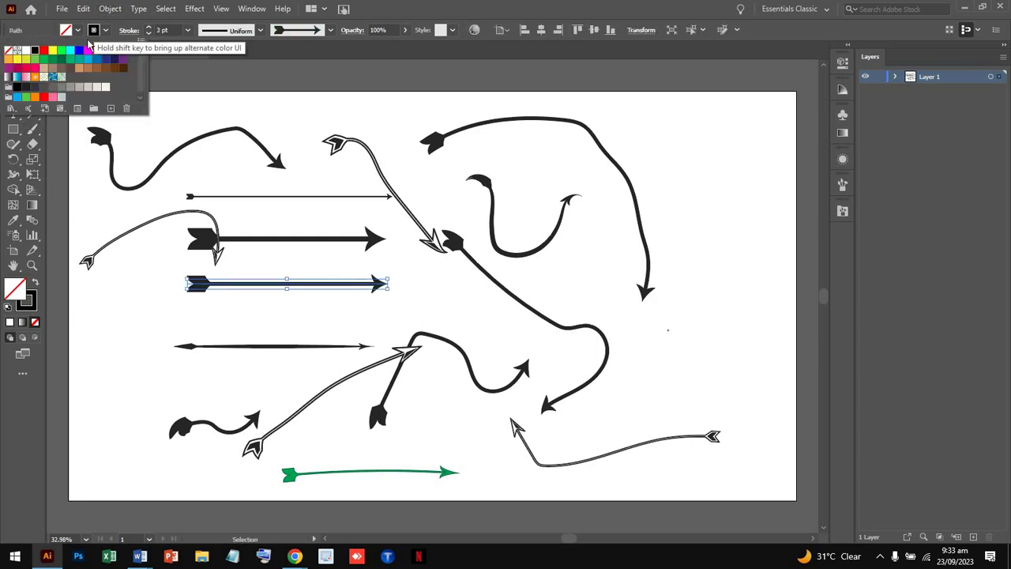
click(79, 50)
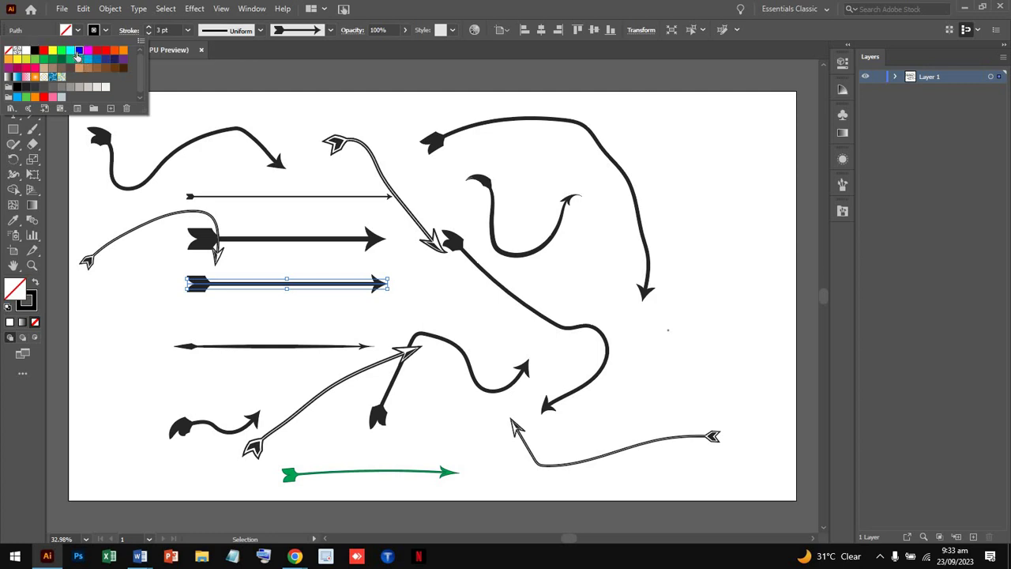
key(Escape)
click(359, 336)
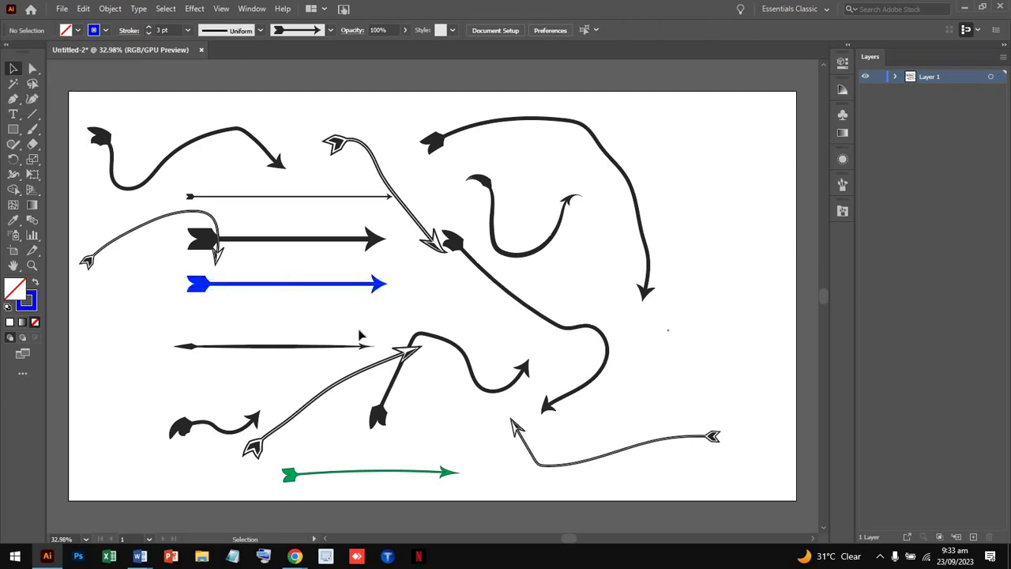
- Recolour the double-outlined arrow at the lower left yellow
click(390, 365)
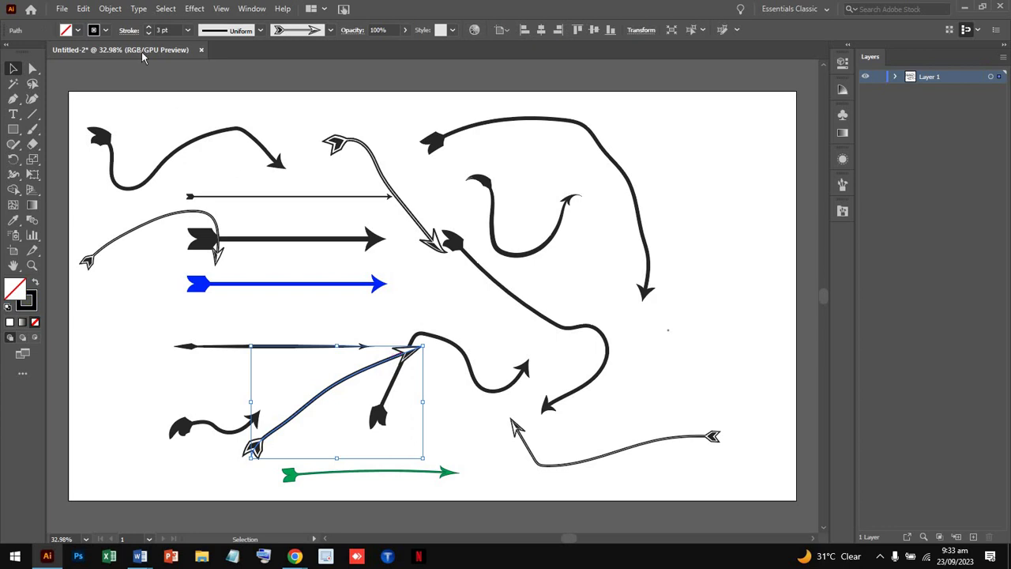
click(93, 32)
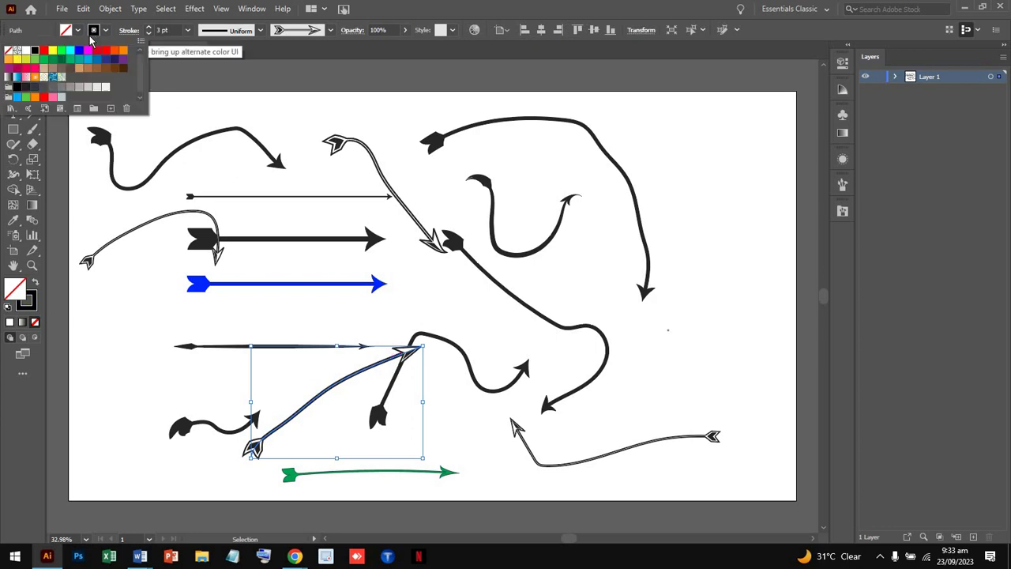
click(16, 65)
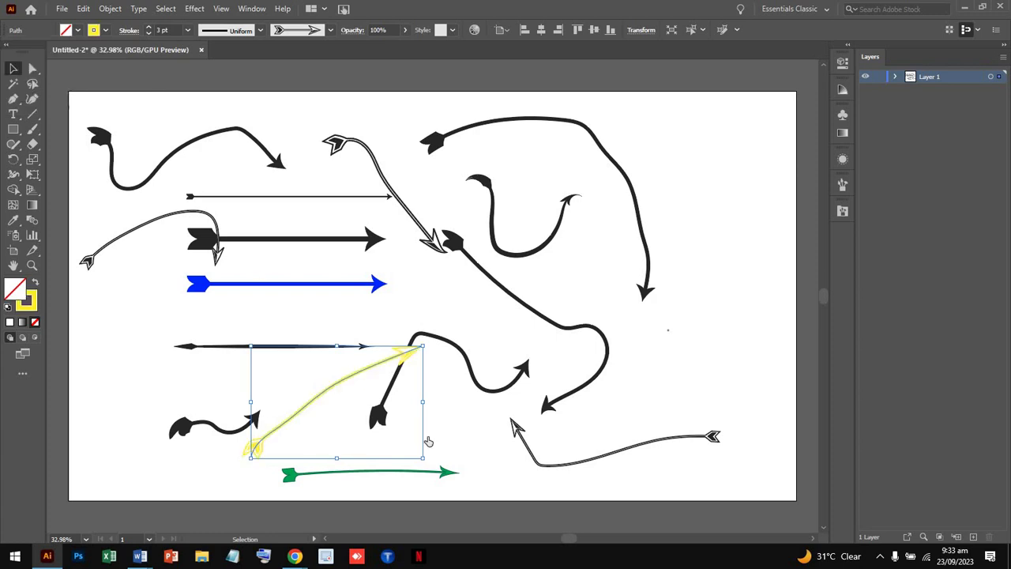
click(431, 442)
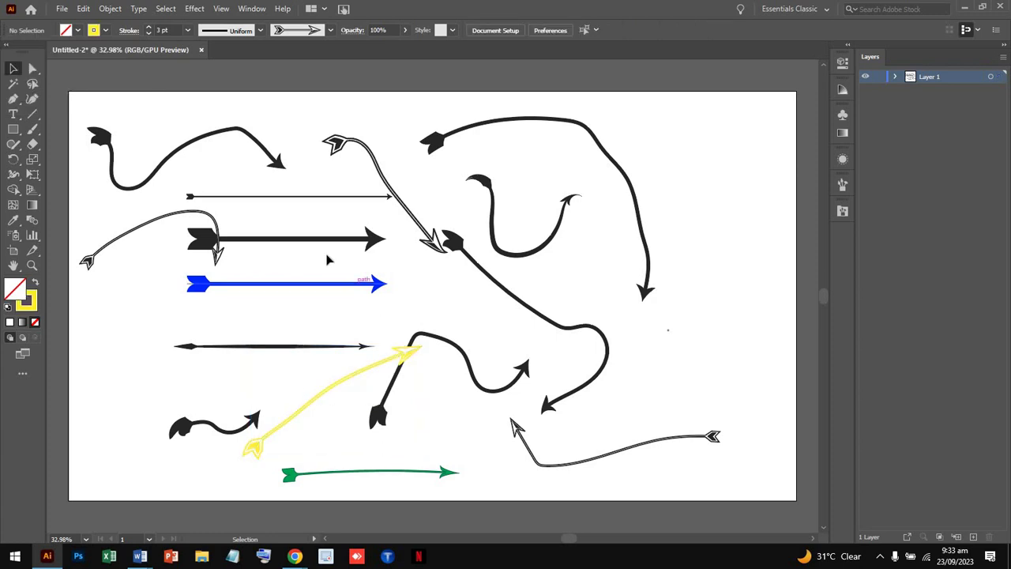
- Delete all the arrows and pick Arrow 1.01 from the Arrows_Standard library
key(ctrl+a)
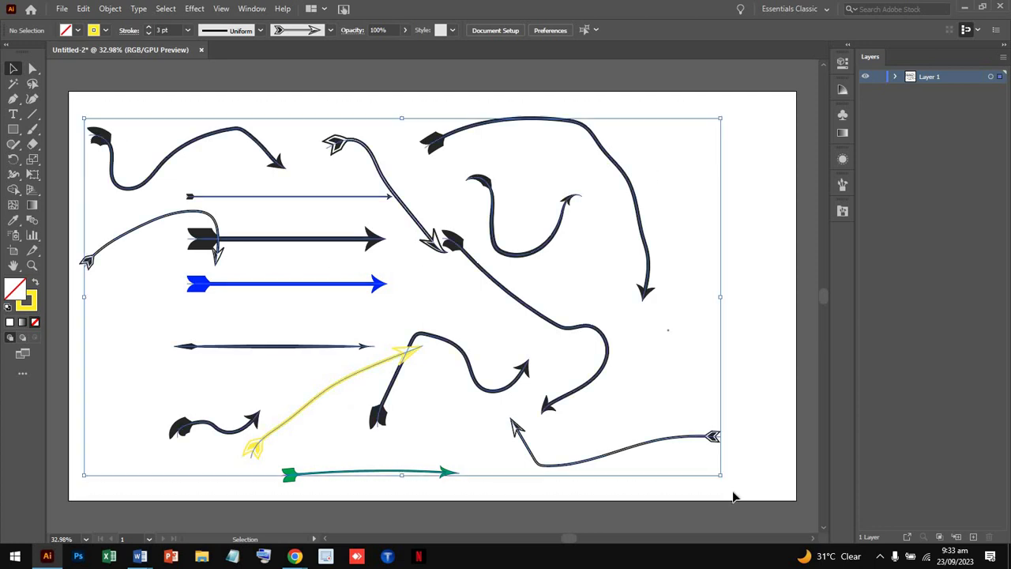
key(Delete)
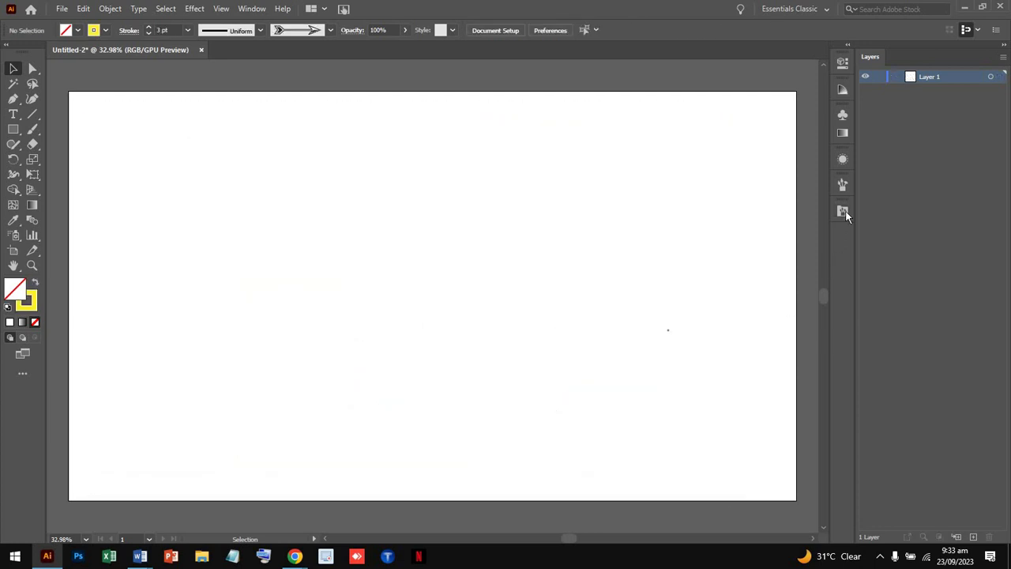
click(844, 212)
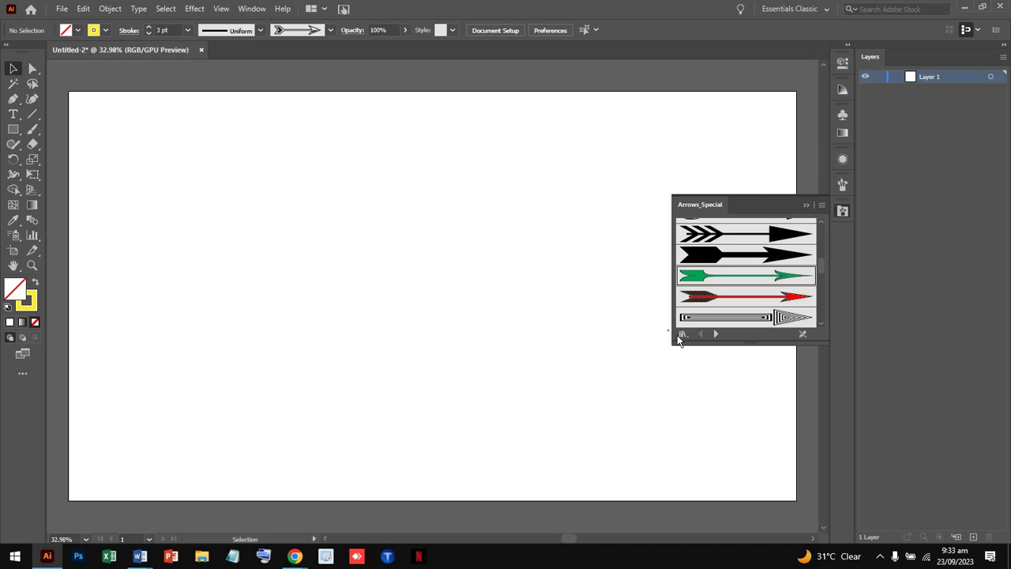
click(715, 334)
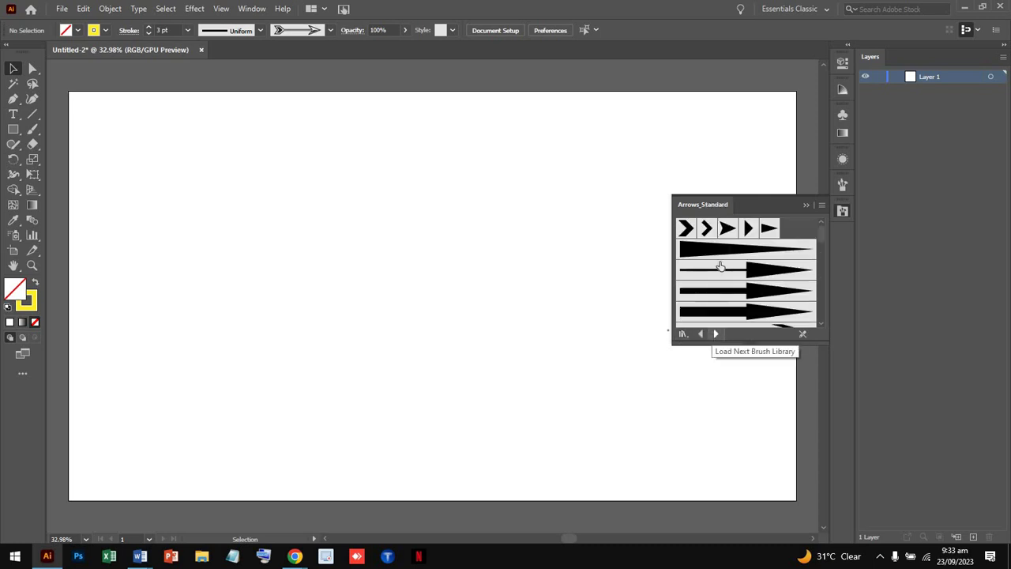
click(686, 229)
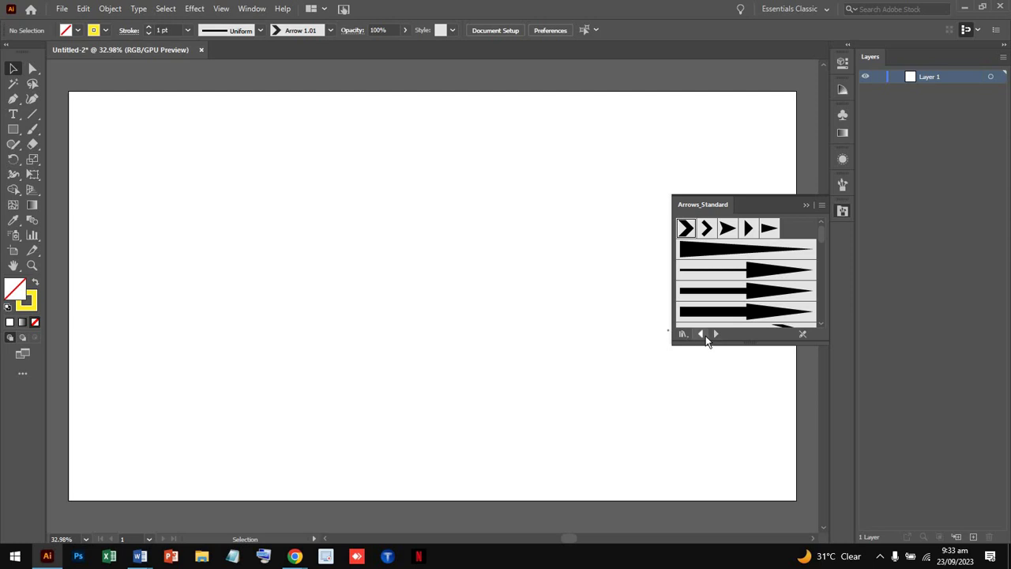
- Try the Arrow 1.02 to 1.05 and Arrow 1.22 brushes from Arrows_Standard
click(700, 334)
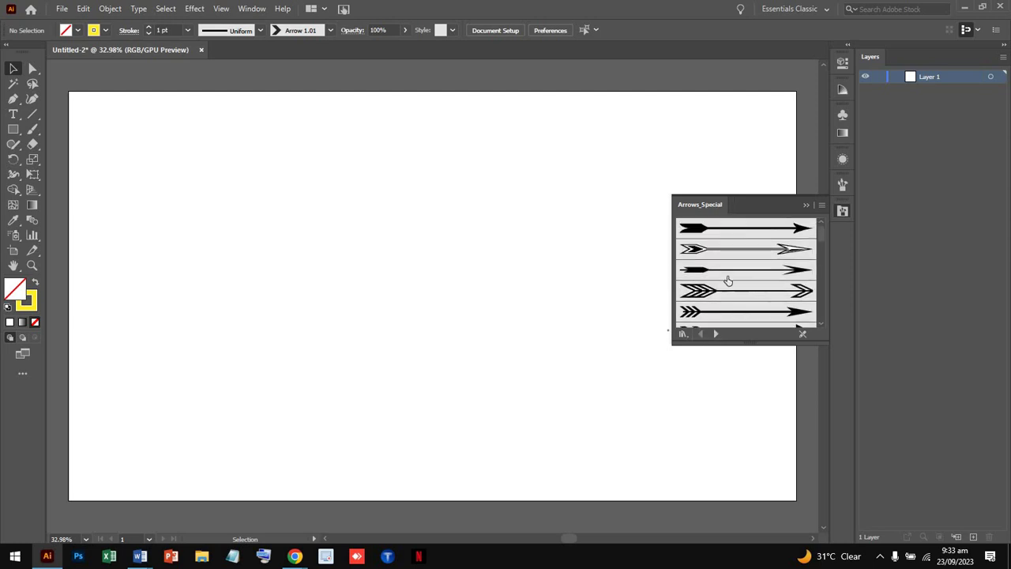
click(716, 334)
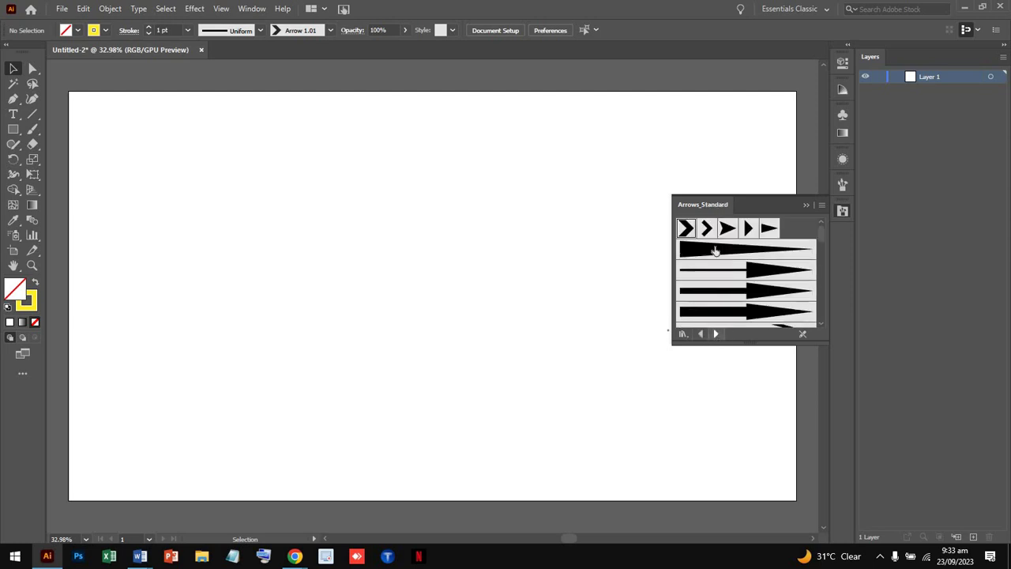
click(706, 228)
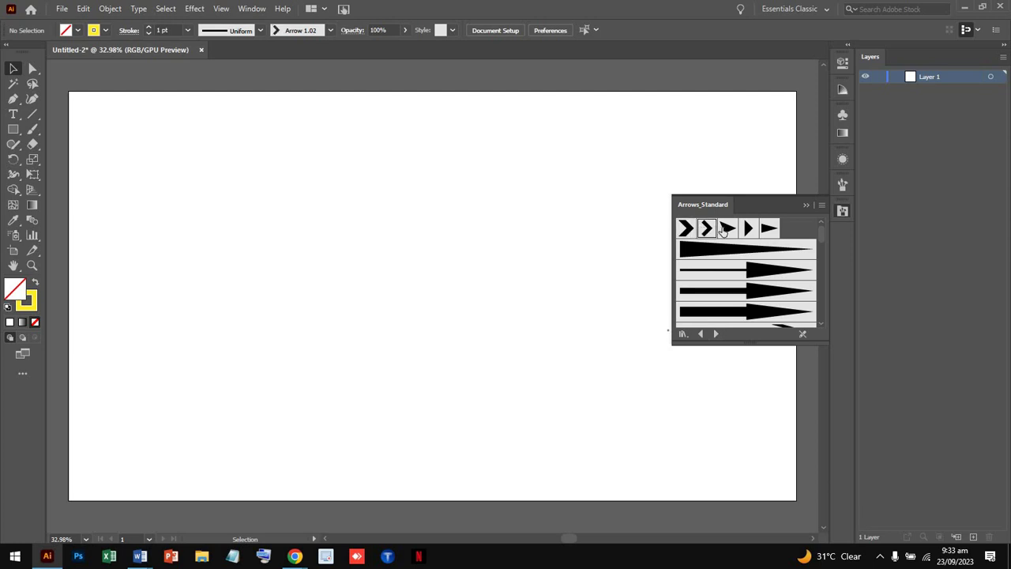
click(728, 228)
click(748, 229)
click(778, 231)
scroll(777, 273, down, 3)
scroll(777, 273, down, 2)
scroll(777, 273, down, 2)
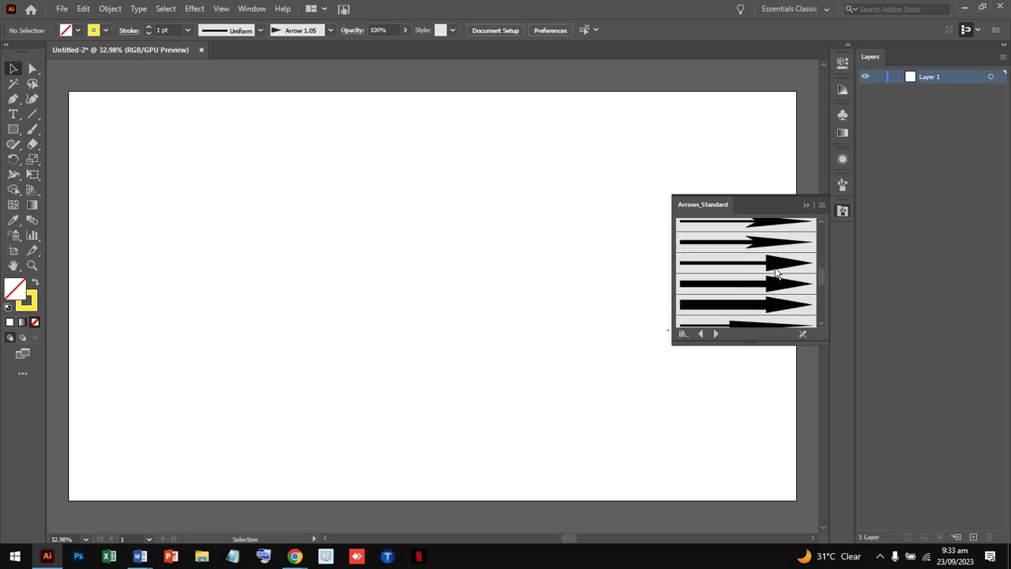
scroll(777, 272, down, 2)
scroll(777, 273, down, 2)
scroll(777, 272, down, 2)
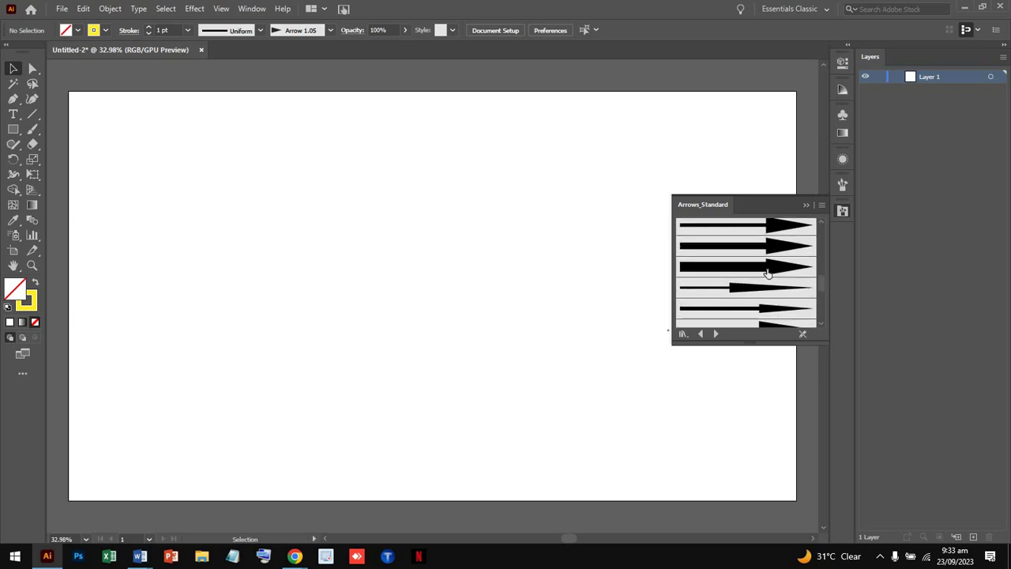
click(765, 269)
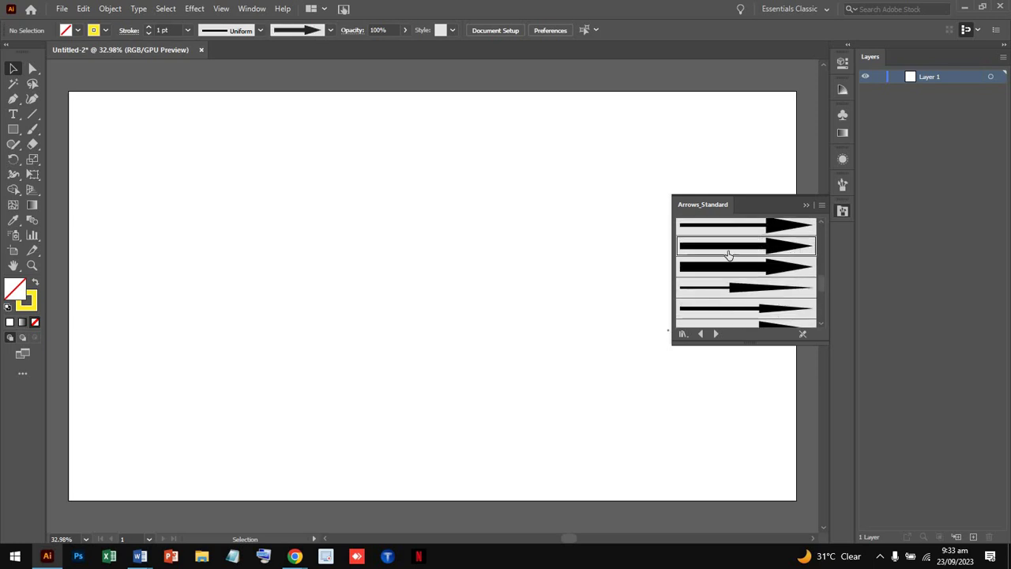
- Set Arrow 1.01 back as the active brush
scroll(715, 253, up, 2)
scroll(715, 253, up, 3)
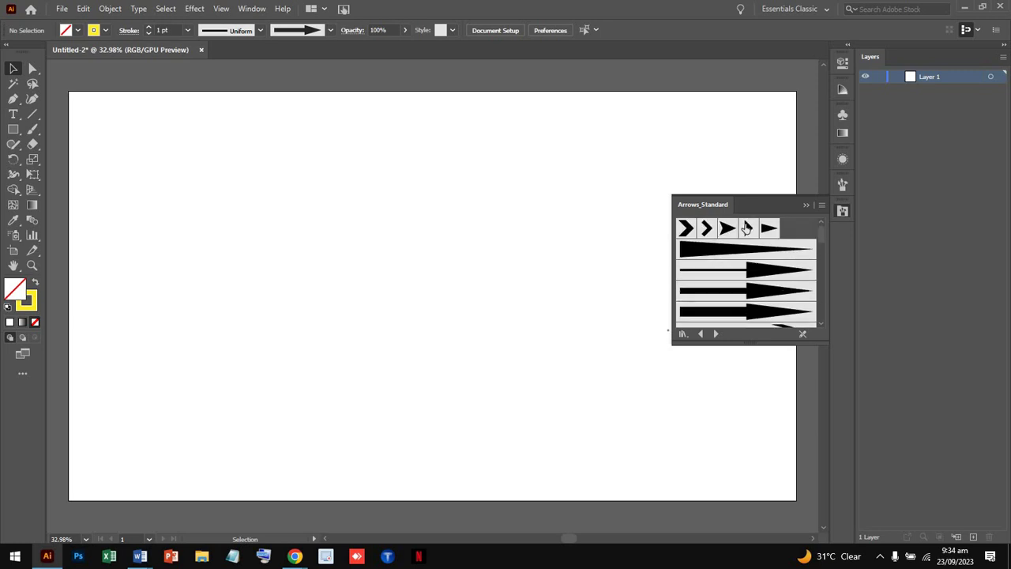
click(686, 229)
scroll(784, 306, down, 1)
scroll(783, 300, down, 2)
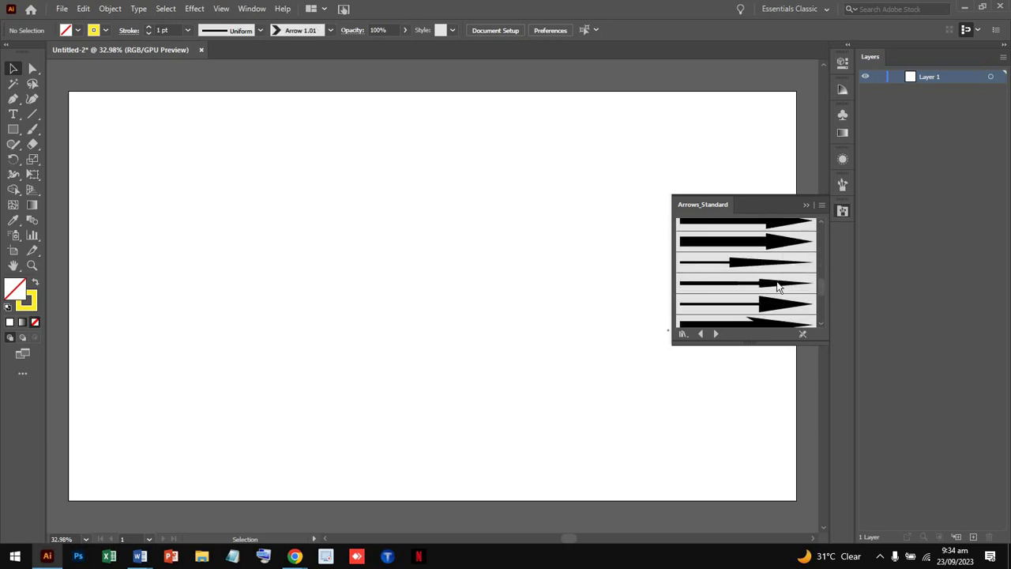
scroll(774, 291, down, 2)
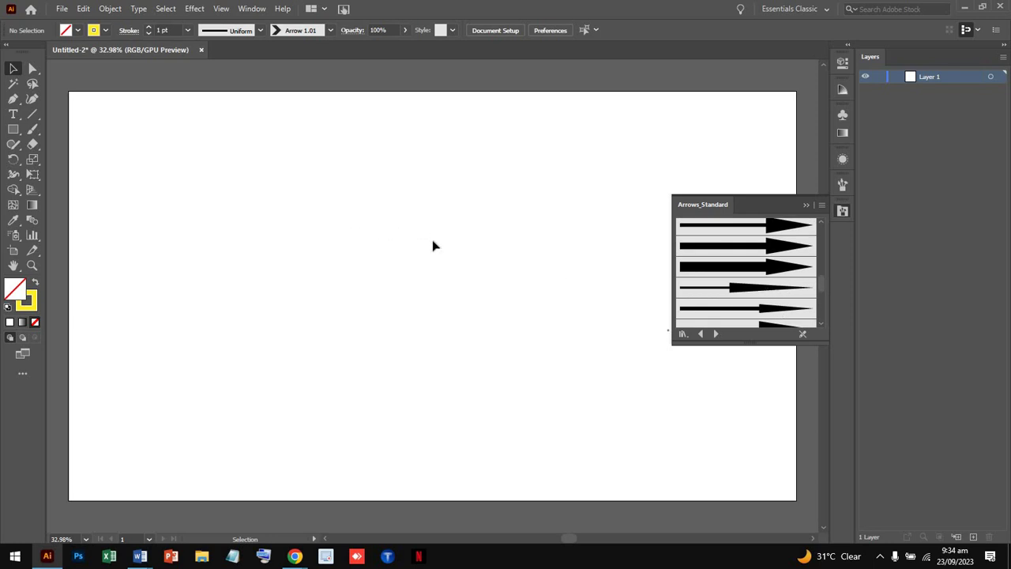
- Paint yellow chevron strokes with the first arrow brush: short, diagonal, looping and two horizontal
click(33, 130)
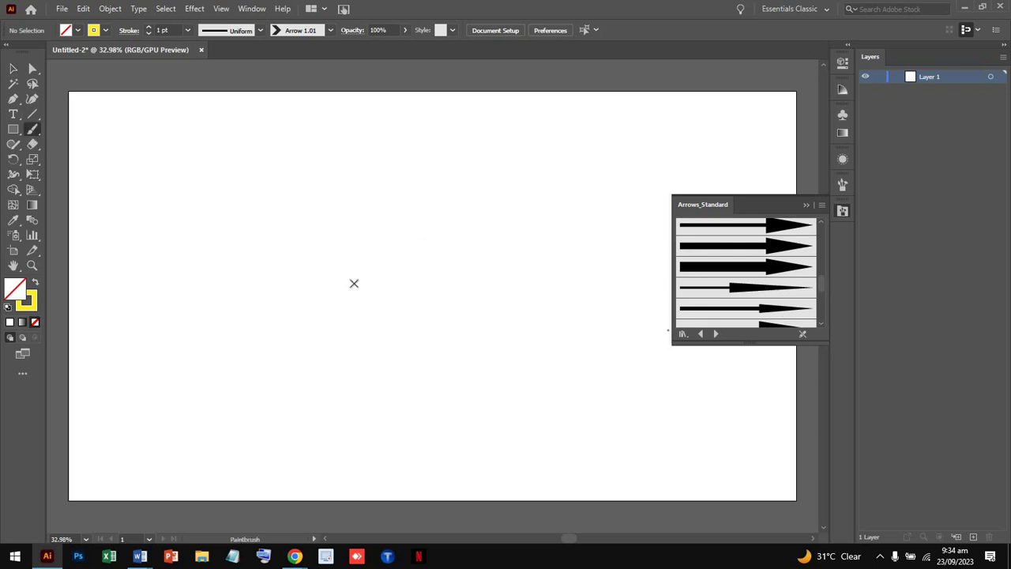
drag(435, 310, 444, 318)
drag(298, 168, 482, 243)
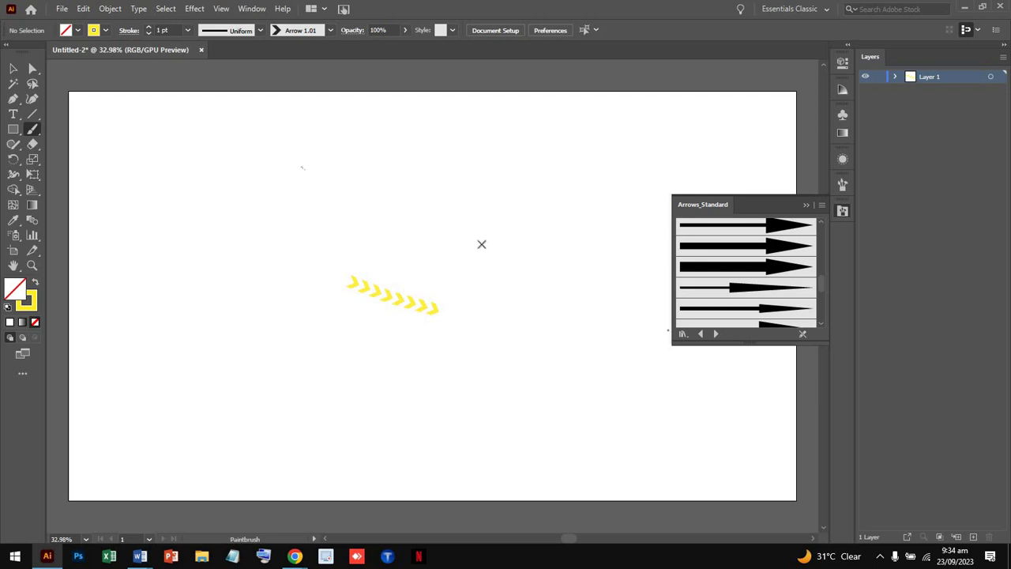
scroll(770, 230, up, 3)
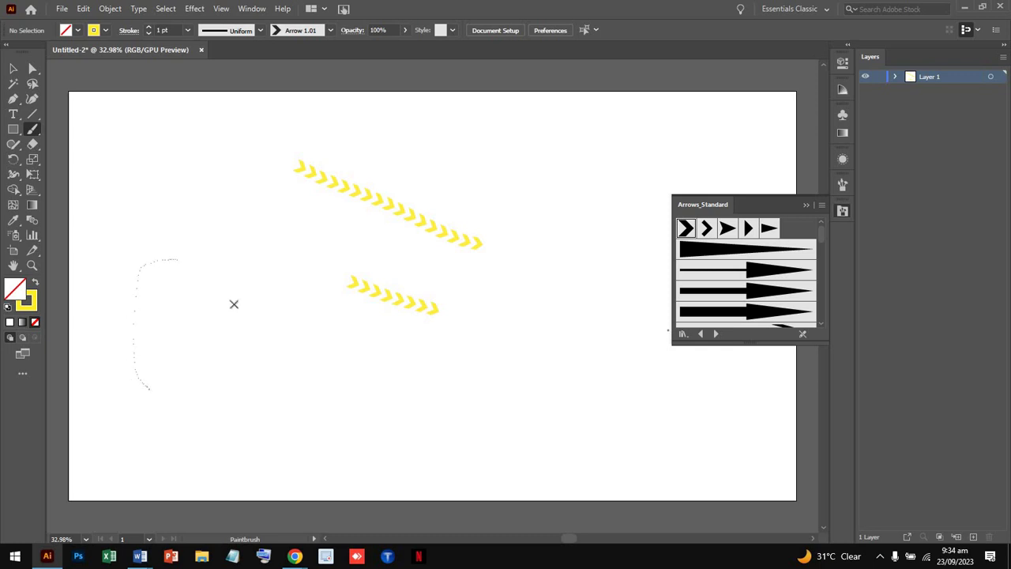
drag(234, 304, 200, 235)
mouse_move(330, 232)
mouse_down()
mouse_move(504, 253)
mouse_move(590, 350)
mouse_move(345, 382)
mouse_up()
drag(445, 386, 348, 382)
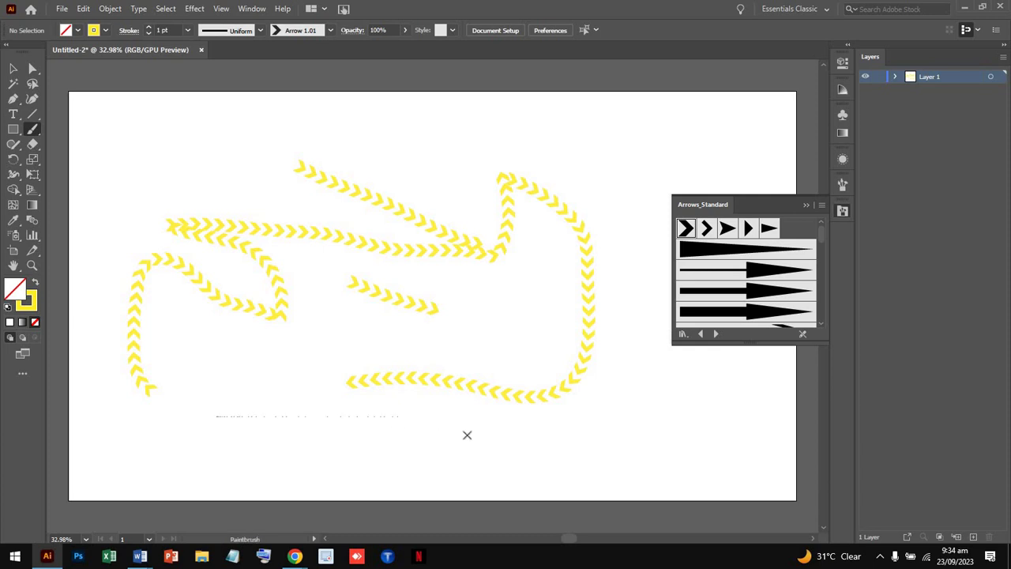
drag(467, 434, 467, 436)
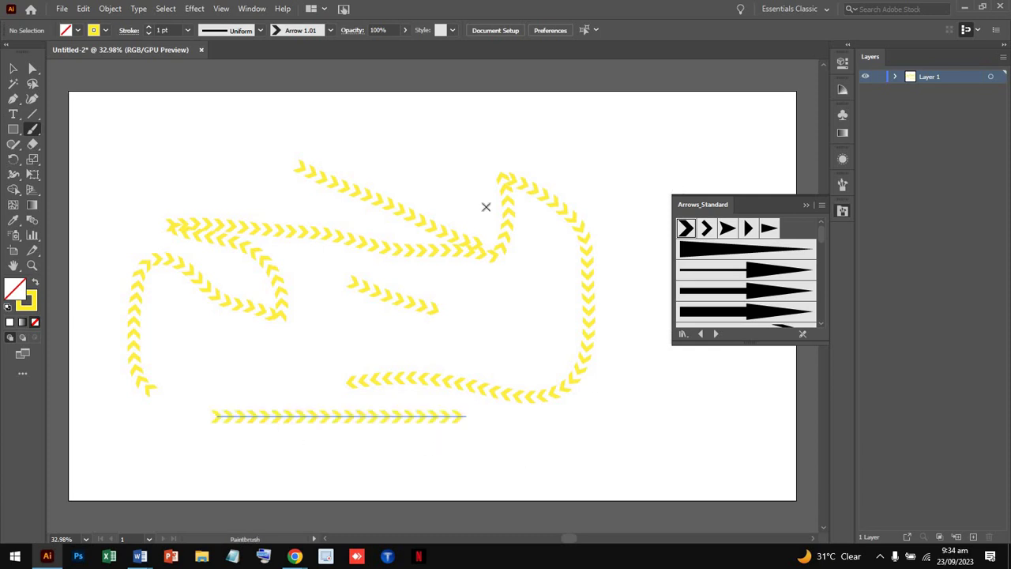
drag(358, 134, 536, 133)
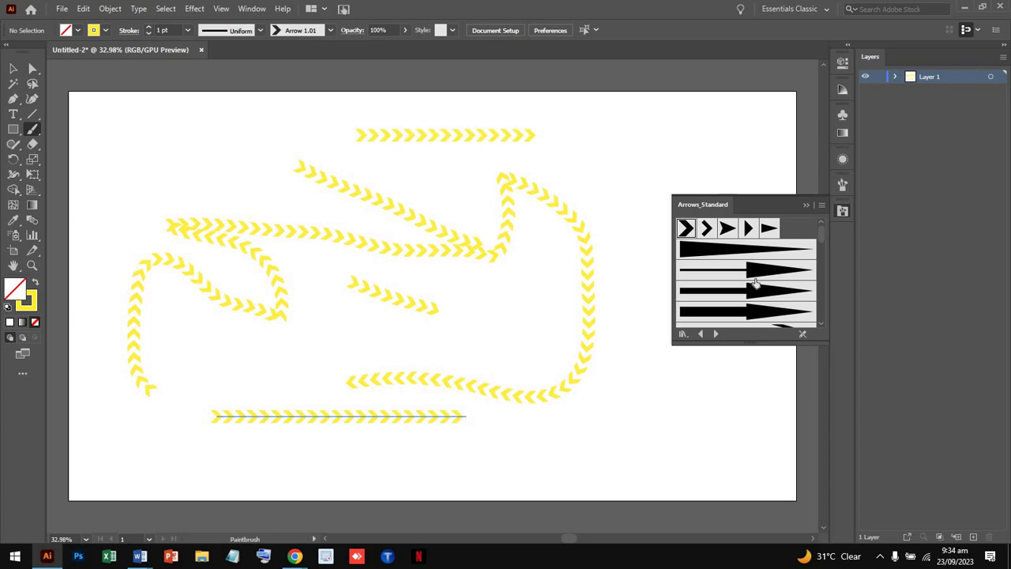
- Switch to Arrow 1.02 and paint a spaced chevron stroke plus two downward columns
click(707, 230)
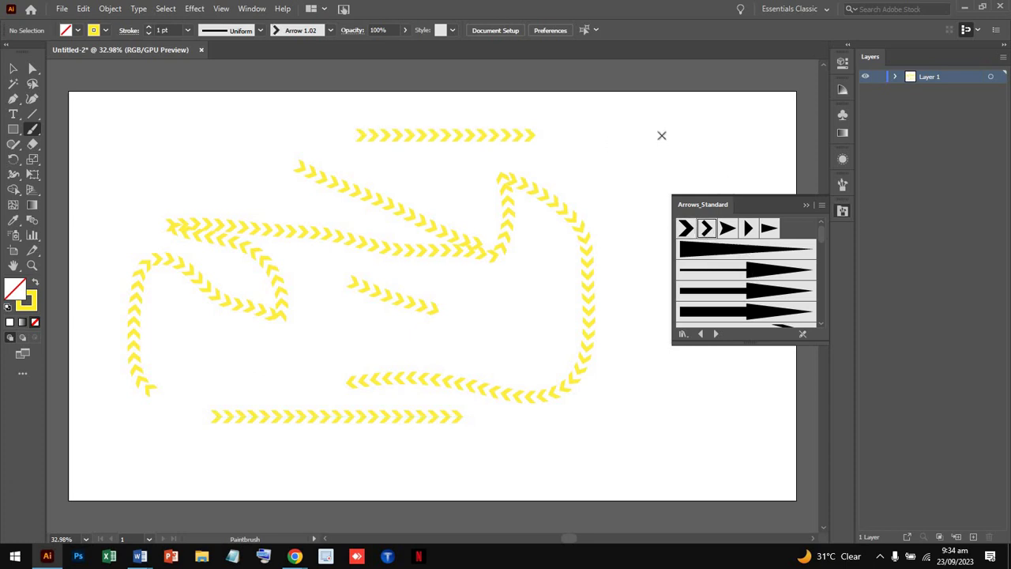
drag(708, 130, 708, 133)
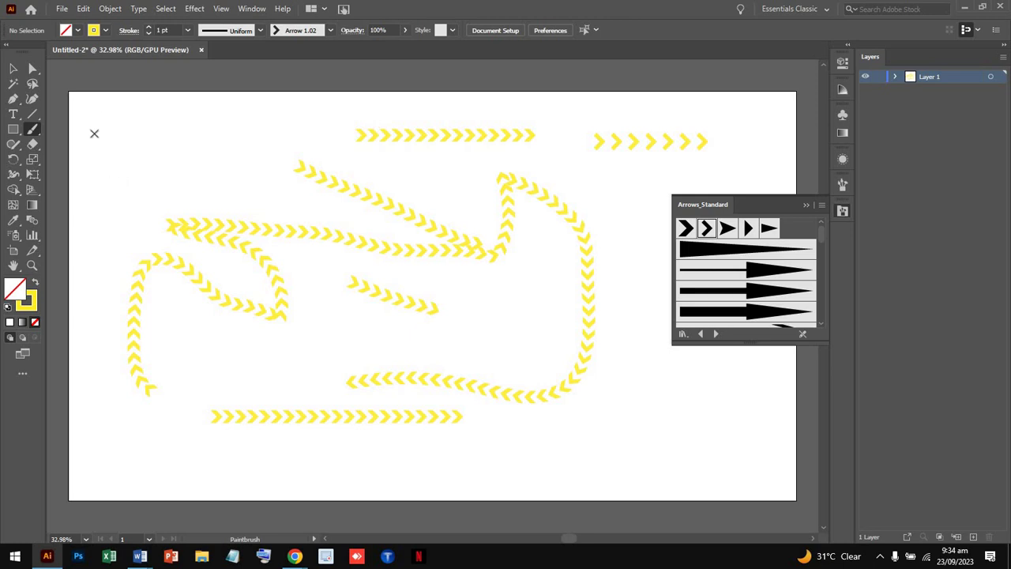
drag(94, 111, 94, 170)
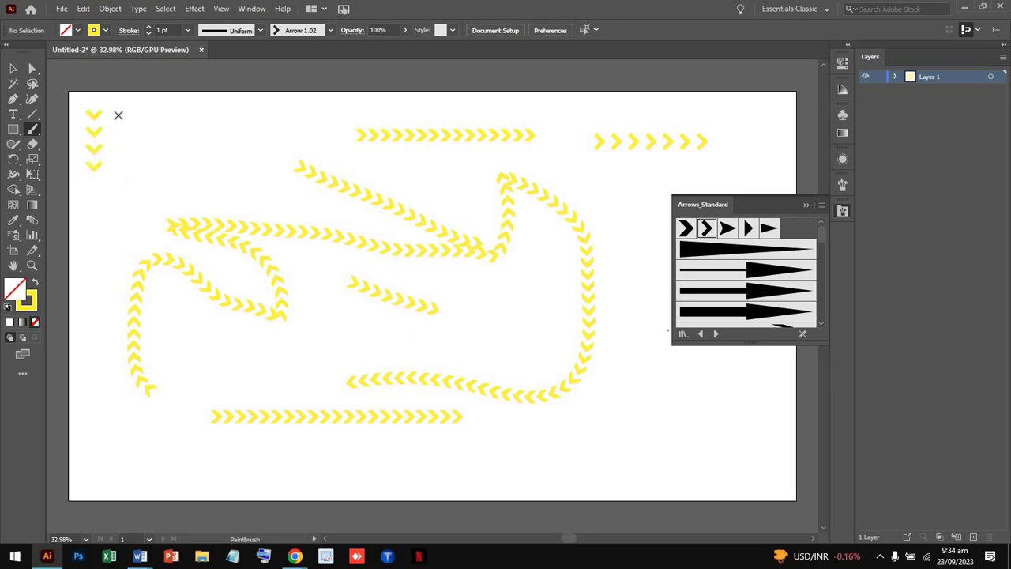
drag(117, 109, 117, 171)
- Paint two vertical arrow strokes near the top-left with the Arrow 1.03 brush
click(327, 33)
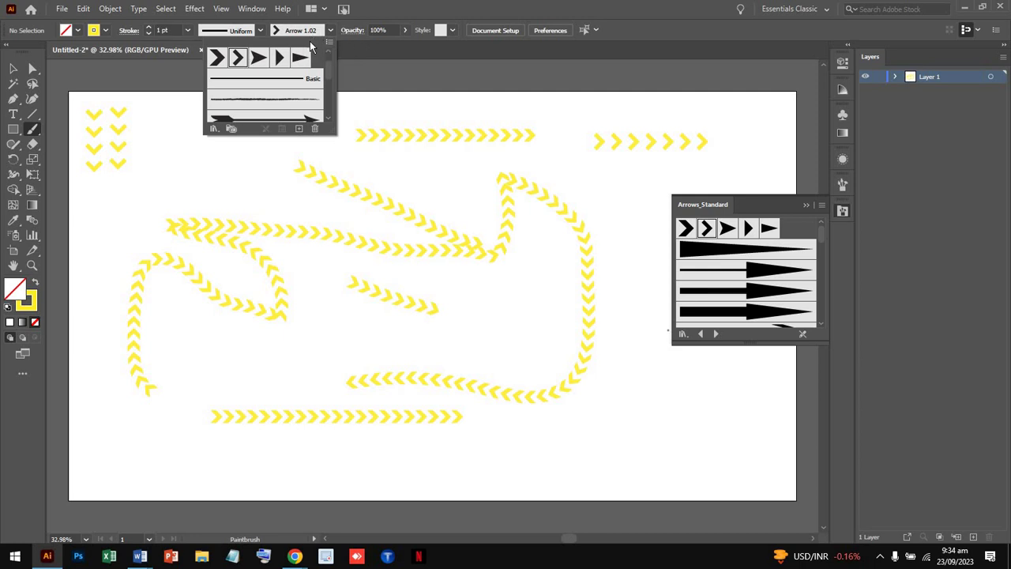
click(255, 60)
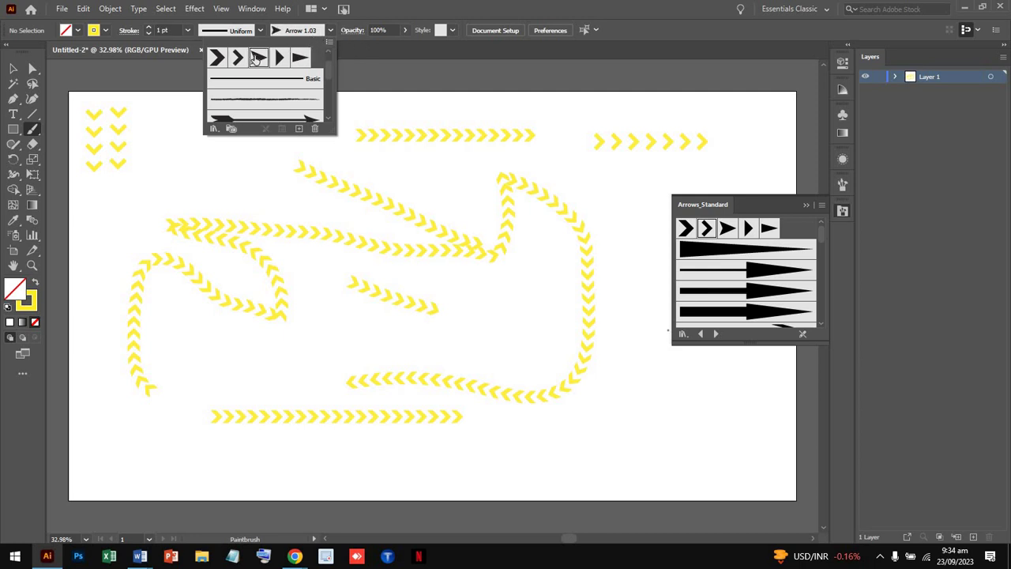
click(146, 148)
drag(147, 115, 151, 184)
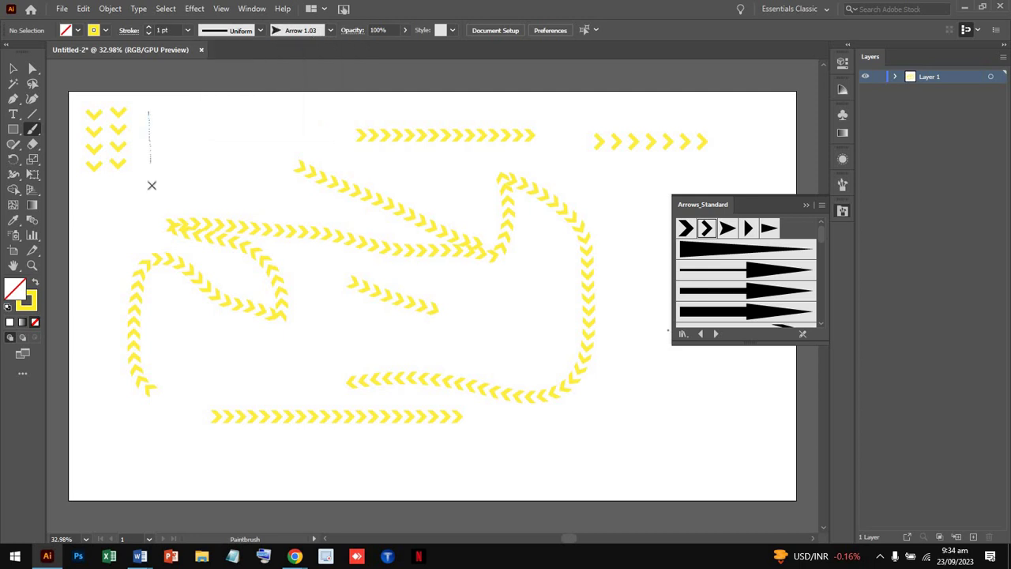
drag(207, 160, 204, 157)
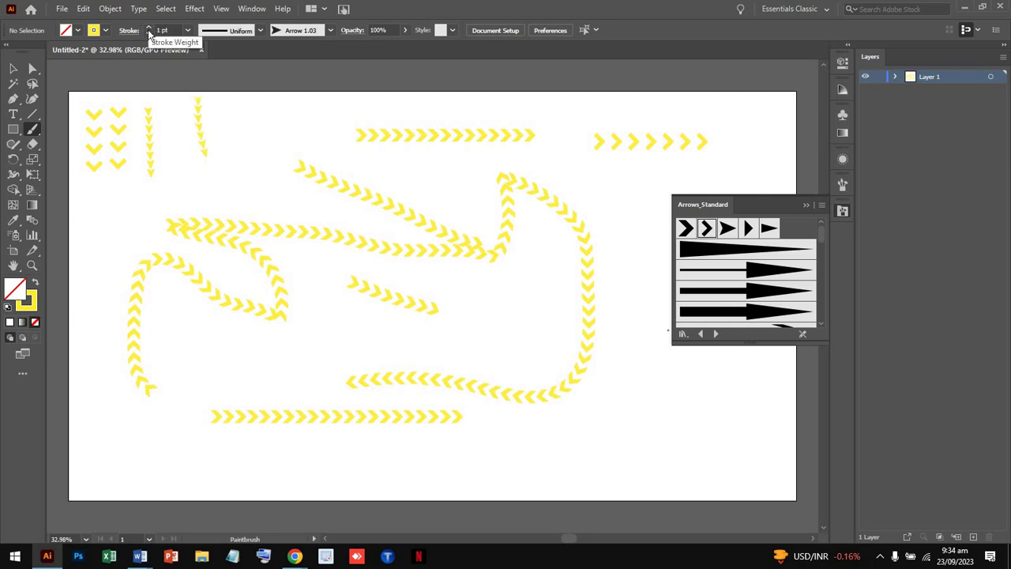
- Paint thick 3 pt arrows, including a row of three, then a thinner 2 pt stroke
click(148, 30)
click(148, 29)
click(149, 29)
drag(219, 83, 229, 165)
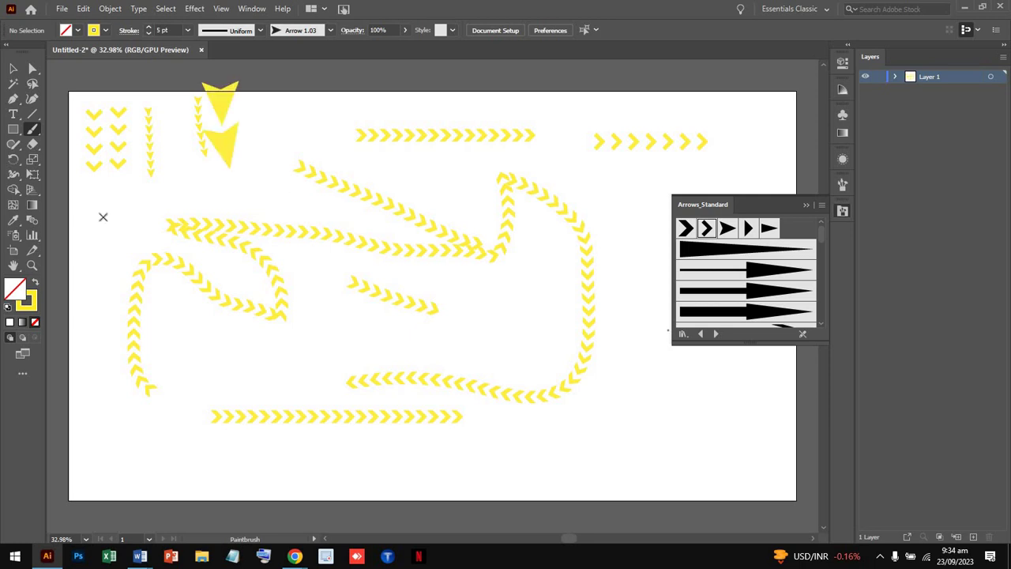
drag(79, 215, 199, 214)
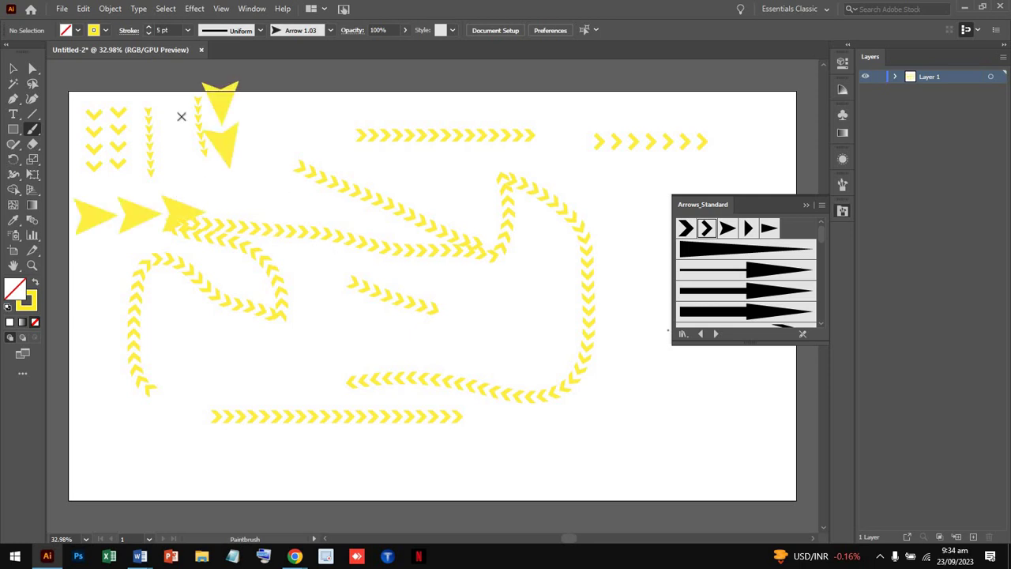
click(150, 31)
click(150, 31)
mouse_move(264, 122)
mouse_down()
mouse_move(332, 196)
mouse_move(369, 210)
mouse_up()
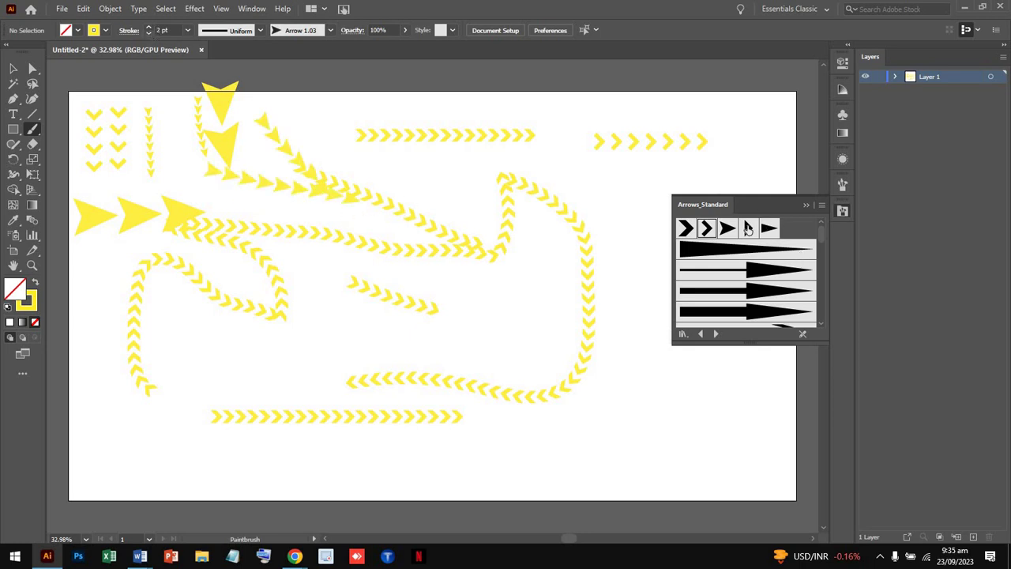
- Add solid triangle arrow strokes across the middle and lower right, plus small arrows top right
click(729, 229)
drag(299, 358, 481, 341)
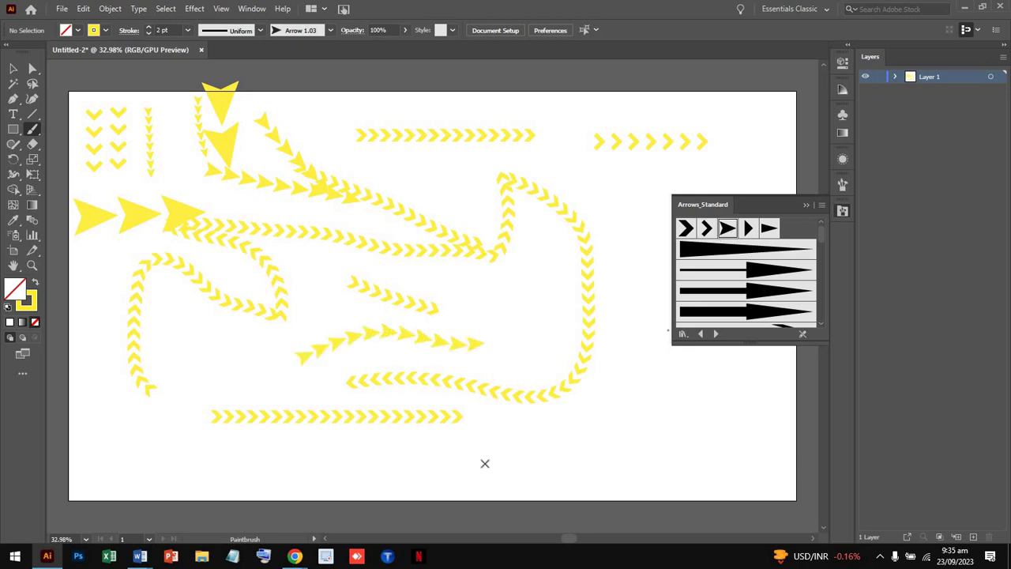
drag(557, 457, 600, 408)
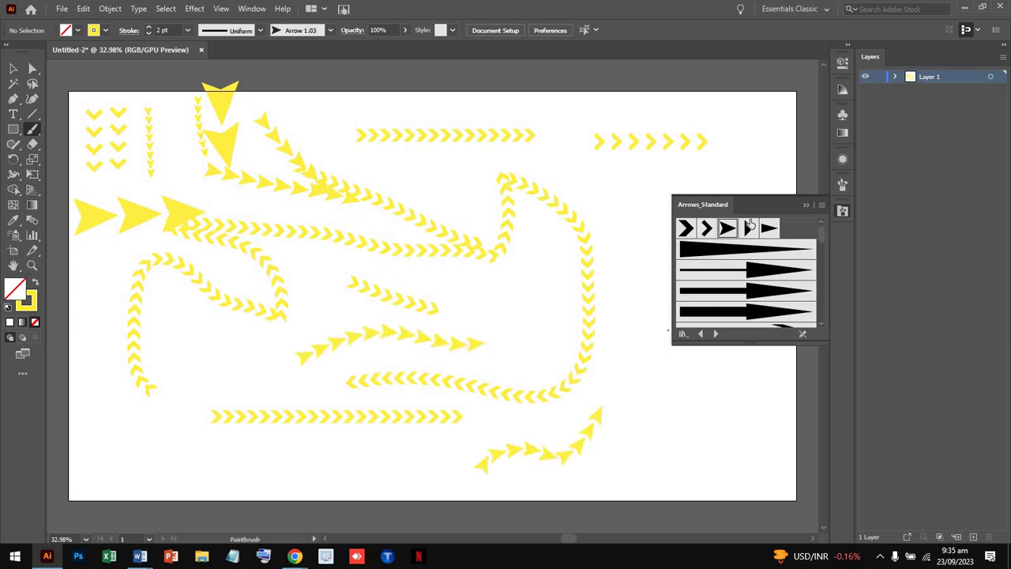
click(749, 229)
drag(771, 158, 770, 158)
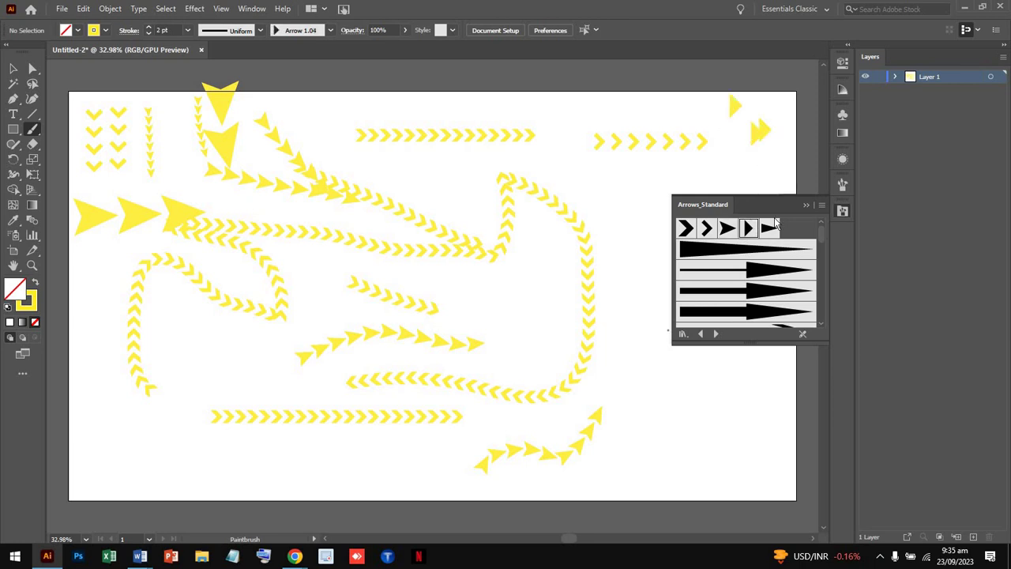
- Paint two sparse flag-shaped arrows on the right and a thin line arrow bottom left
click(769, 228)
drag(554, 159, 641, 223)
drag(640, 302, 676, 368)
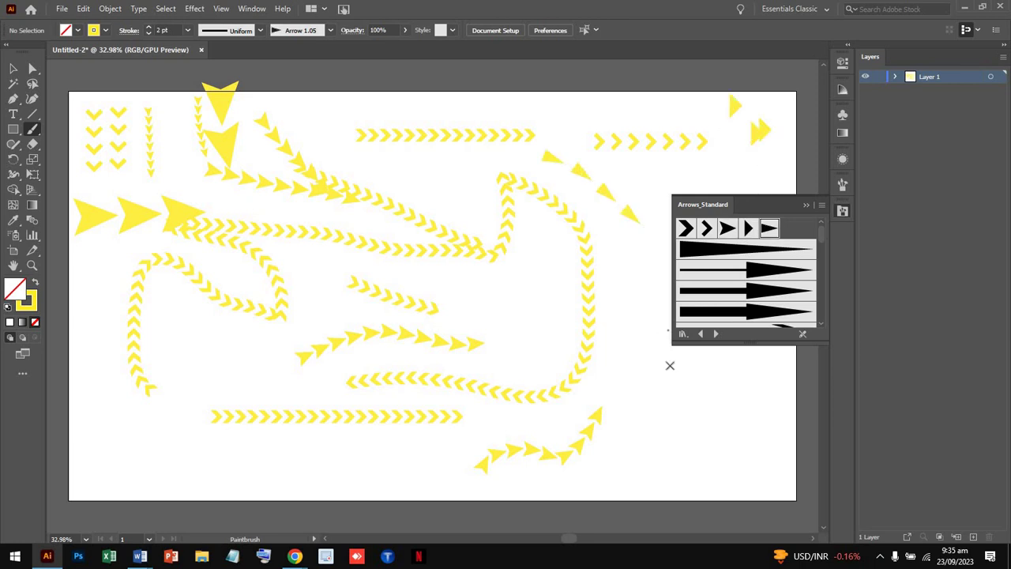
click(772, 270)
drag(157, 449, 335, 463)
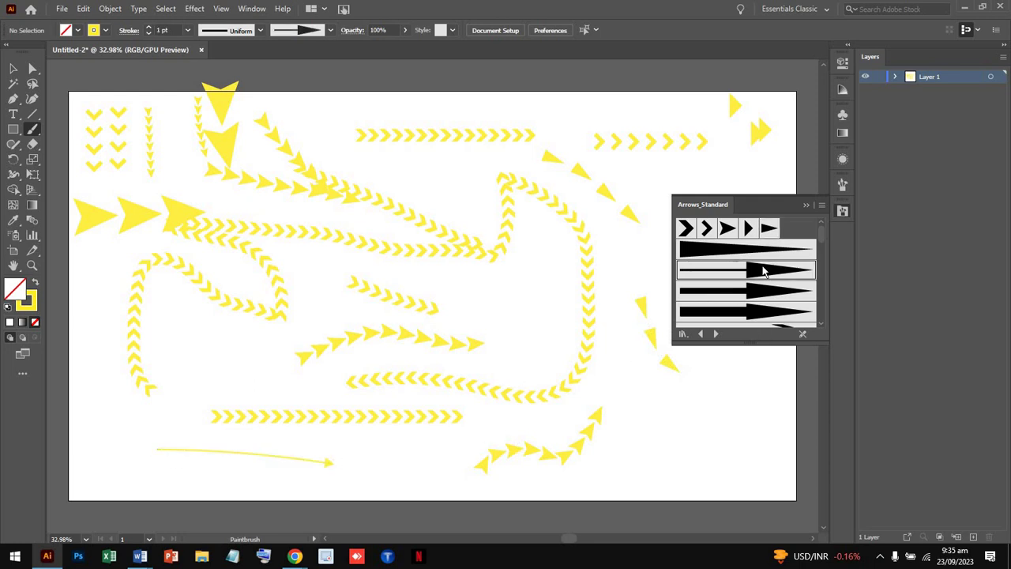
scroll(764, 271, down, 5)
- Load the Pattern Arrows library and try a red arrow stroke at lower right
click(717, 334)
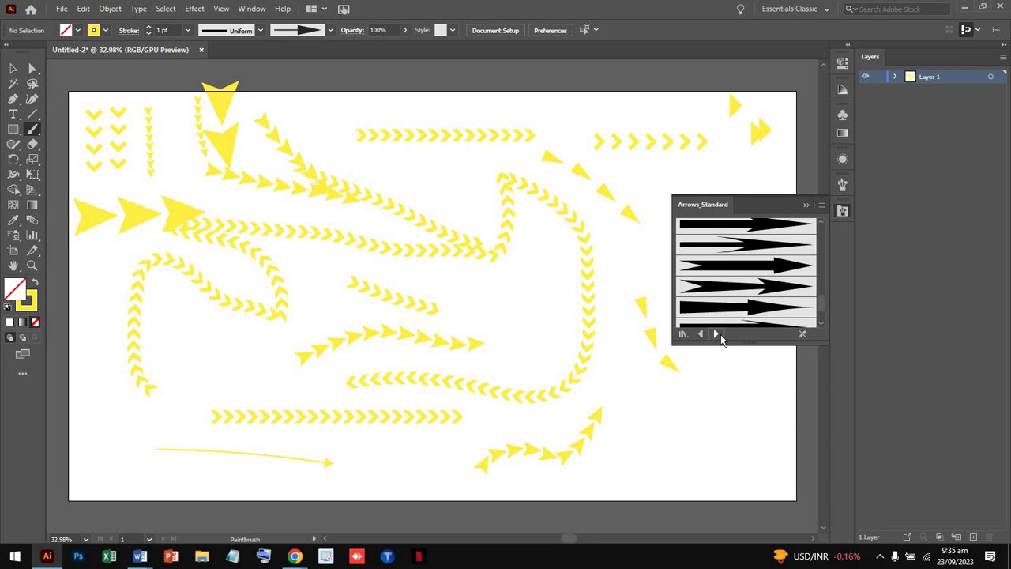
click(736, 229)
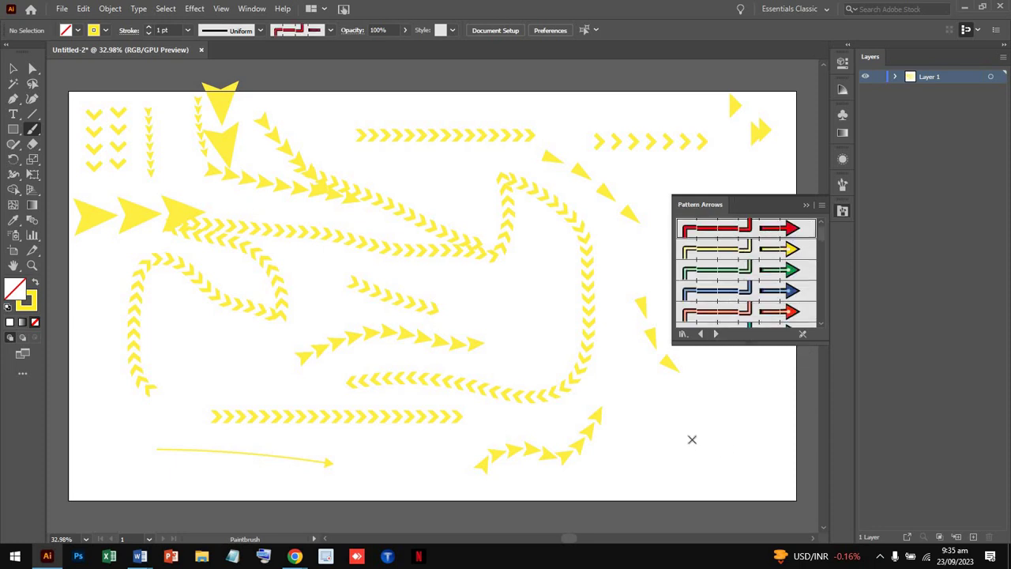
drag(690, 443, 740, 409)
- Select and clear all arrows from the artboard, then pick the green arrow pattern brush
click(14, 69)
drag(85, 92, 550, 413)
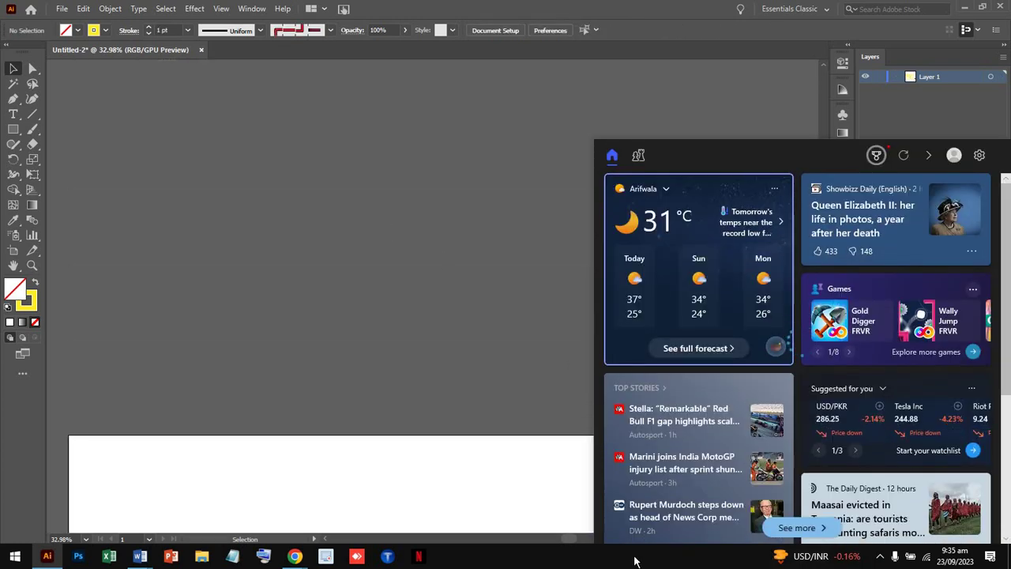
click(508, 449)
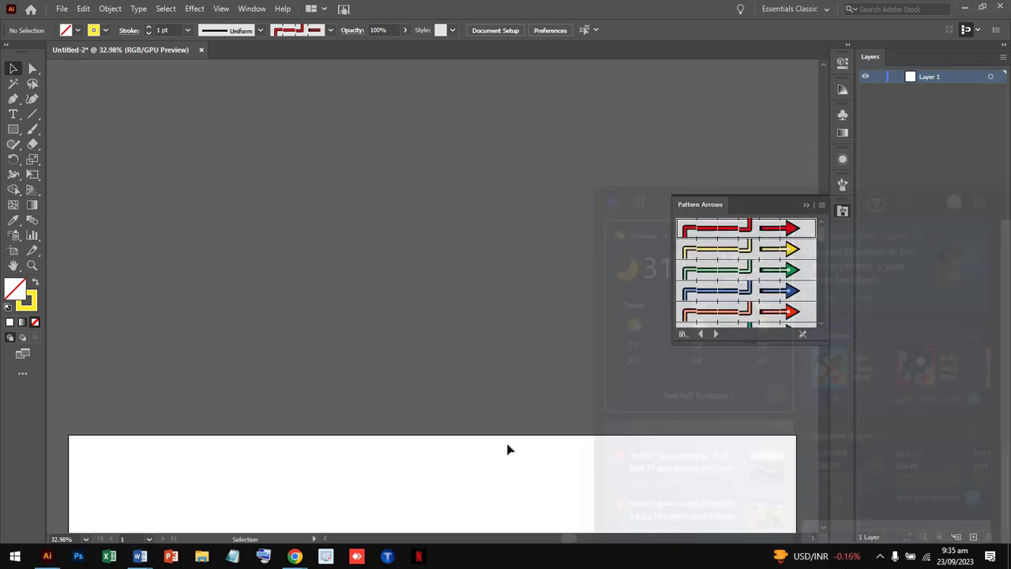
scroll(508, 450, down, 3)
scroll(508, 449, down, 1)
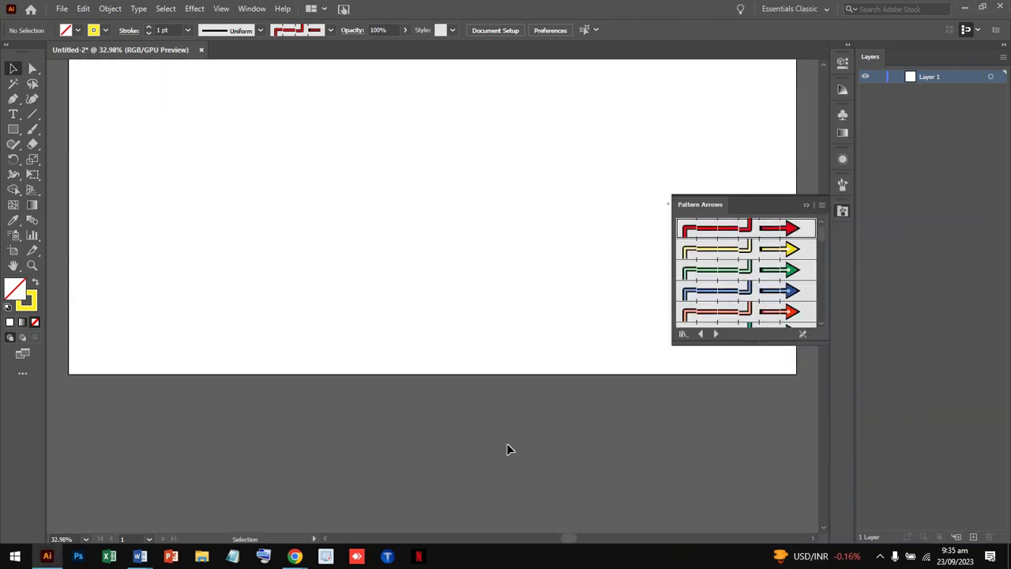
click(762, 270)
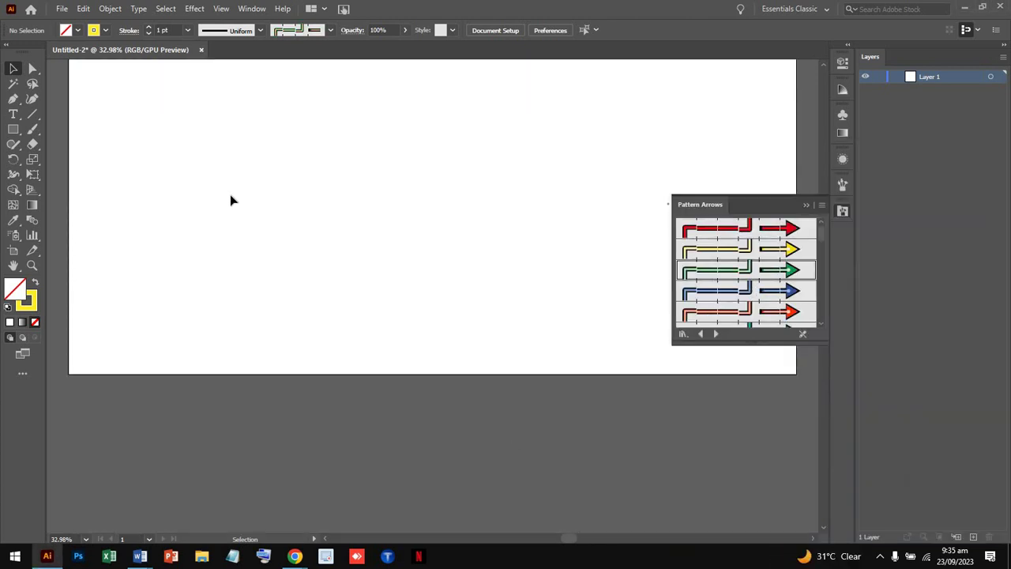
drag(207, 195, 347, 197)
- Paint green pattern arrows: two near-straight ones, a V-shaped one right, and one curving upward left
click(32, 129)
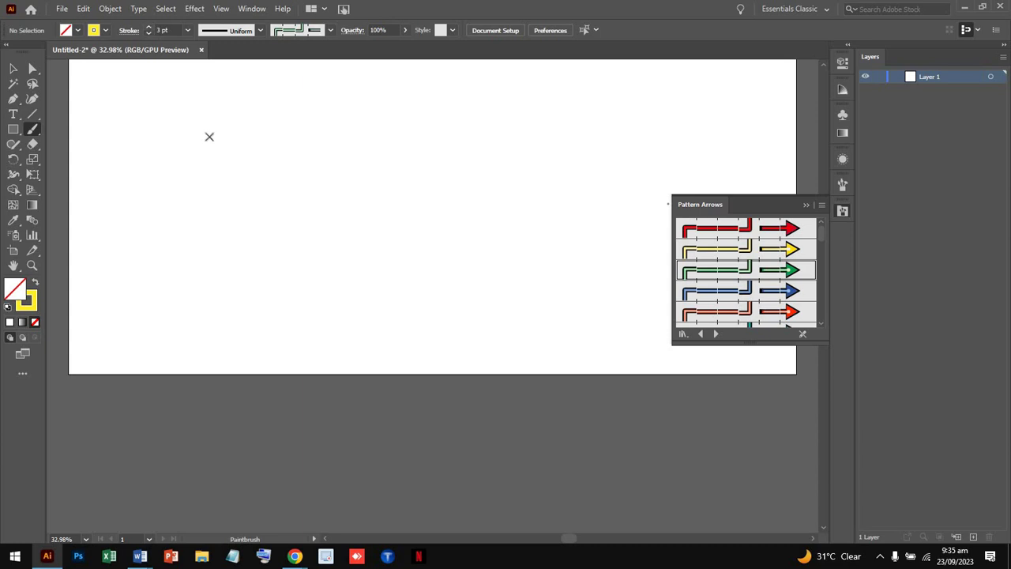
drag(367, 135, 365, 136)
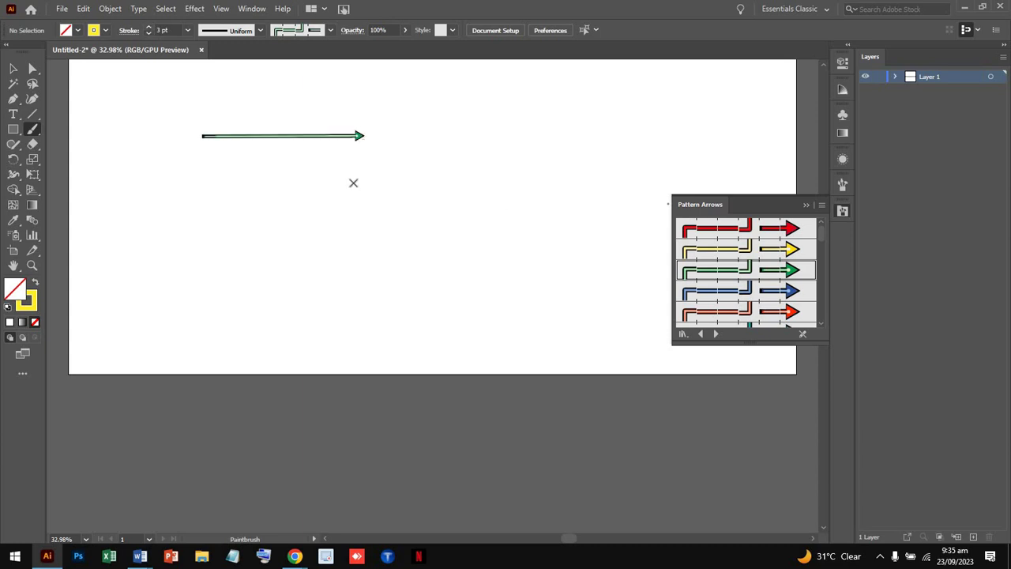
drag(234, 233, 357, 233)
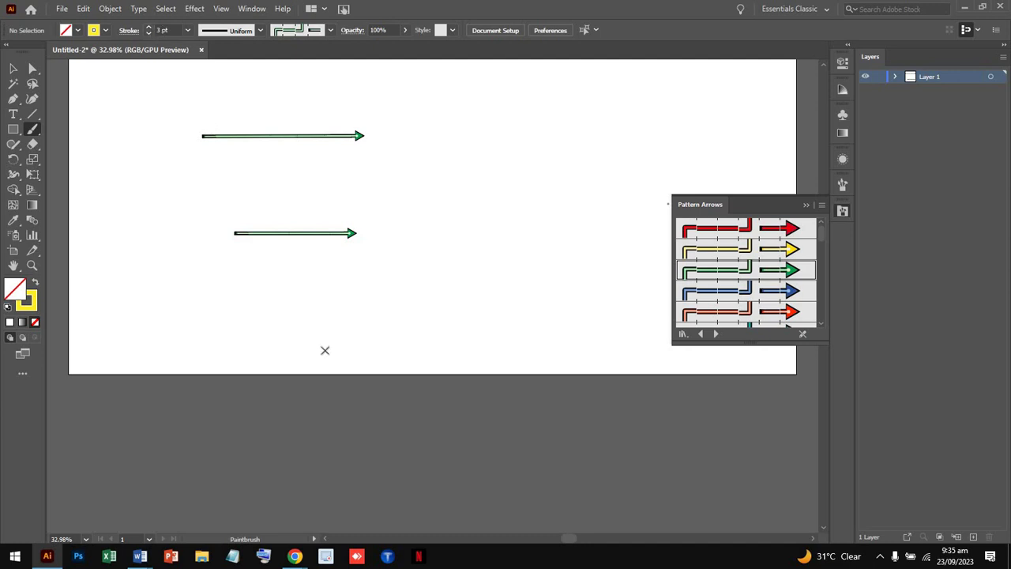
alt+scroll(324, 356, up, 3)
alt+scroll(324, 351, up, 3)
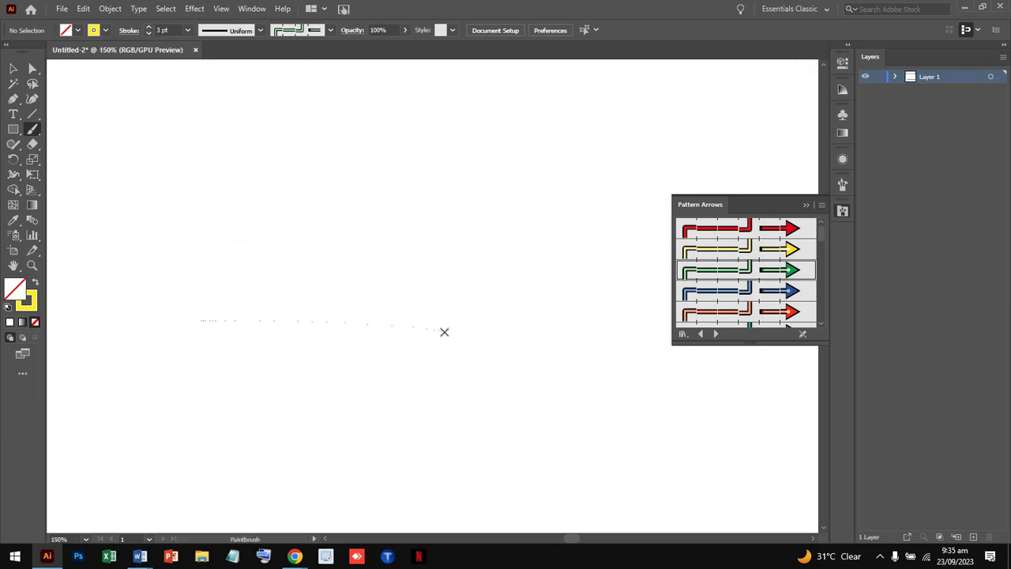
drag(444, 332, 445, 332)
drag(306, 205, 443, 239)
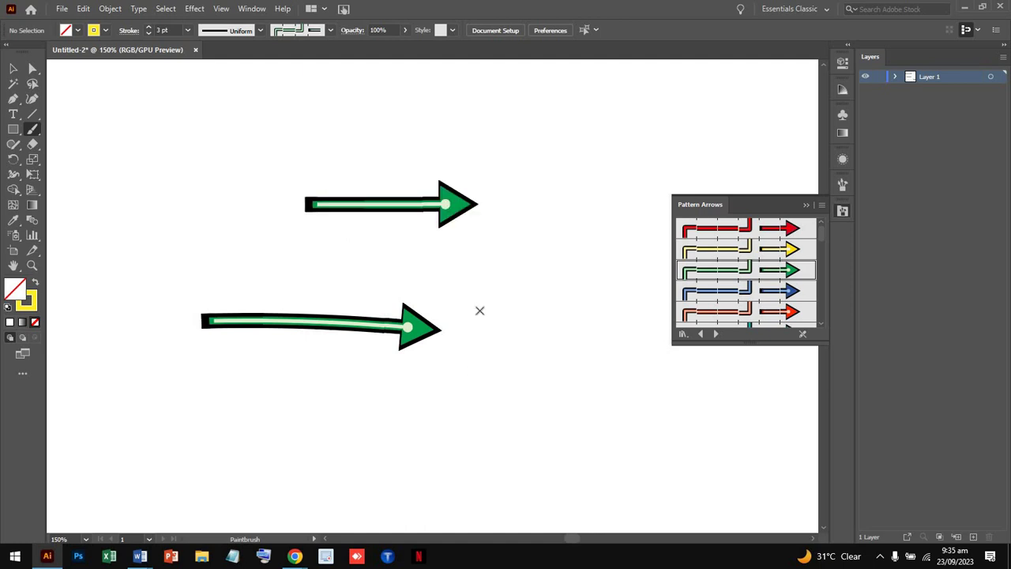
drag(416, 278, 525, 315)
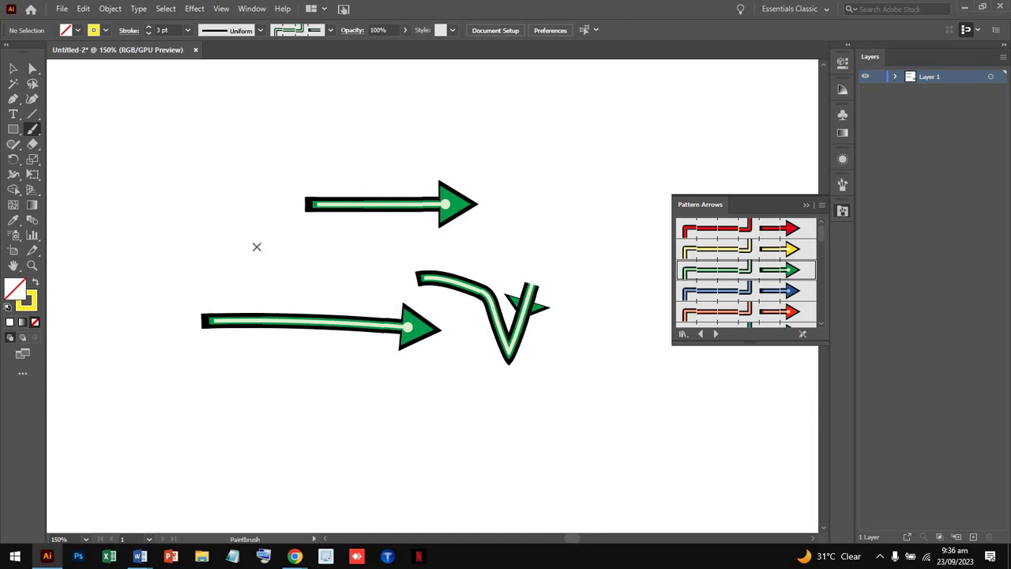
drag(95, 312, 208, 234)
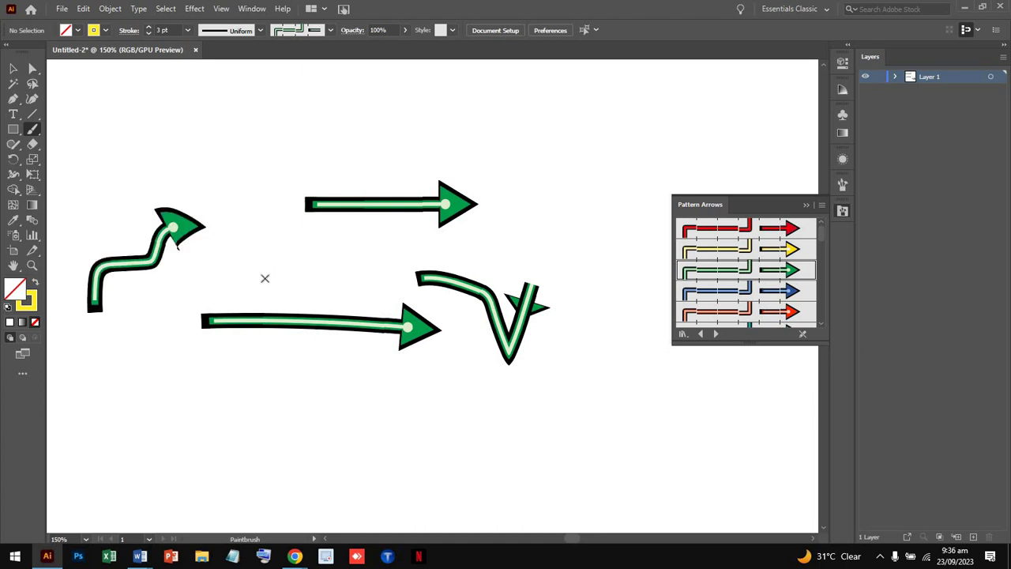
- Paint three yellow floral arrows along the top using the ornate and leaf-tipped brushes
scroll(734, 297, down, 3)
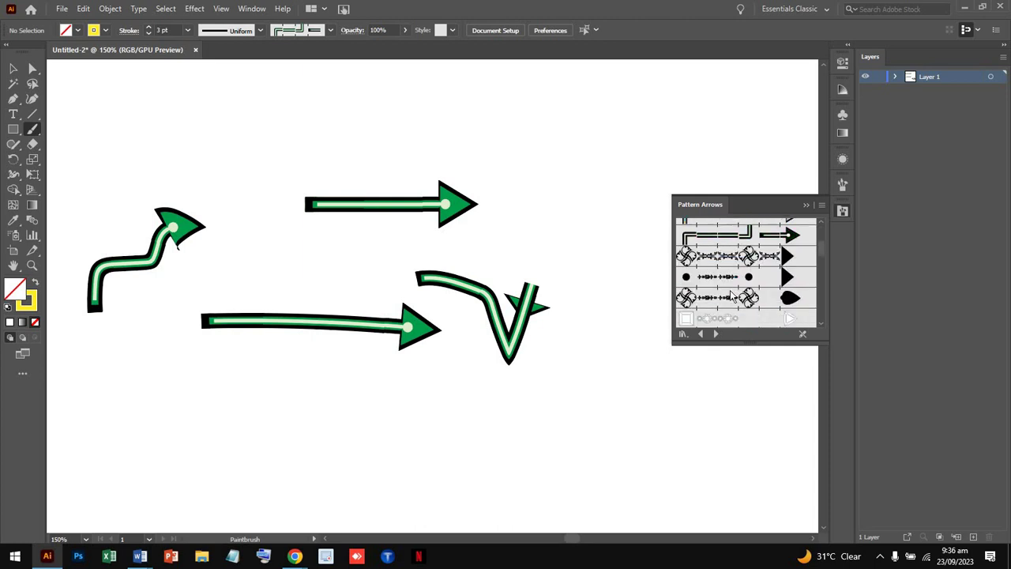
scroll(736, 288, down, 3)
scroll(743, 265, down, 3)
scroll(742, 271, up, 2)
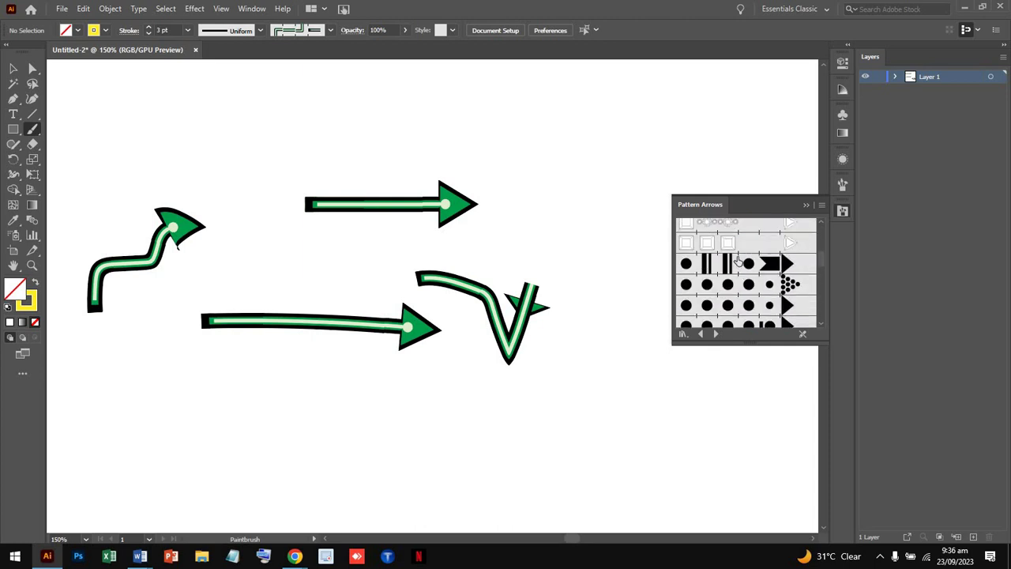
scroll(738, 261, up, 2)
click(738, 245)
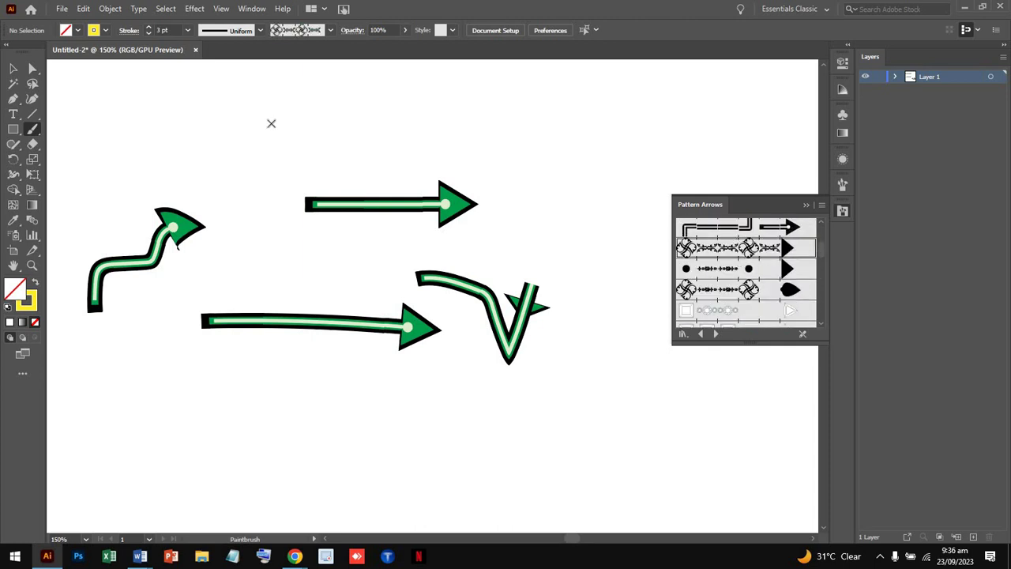
drag(192, 109, 355, 116)
drag(526, 143, 629, 160)
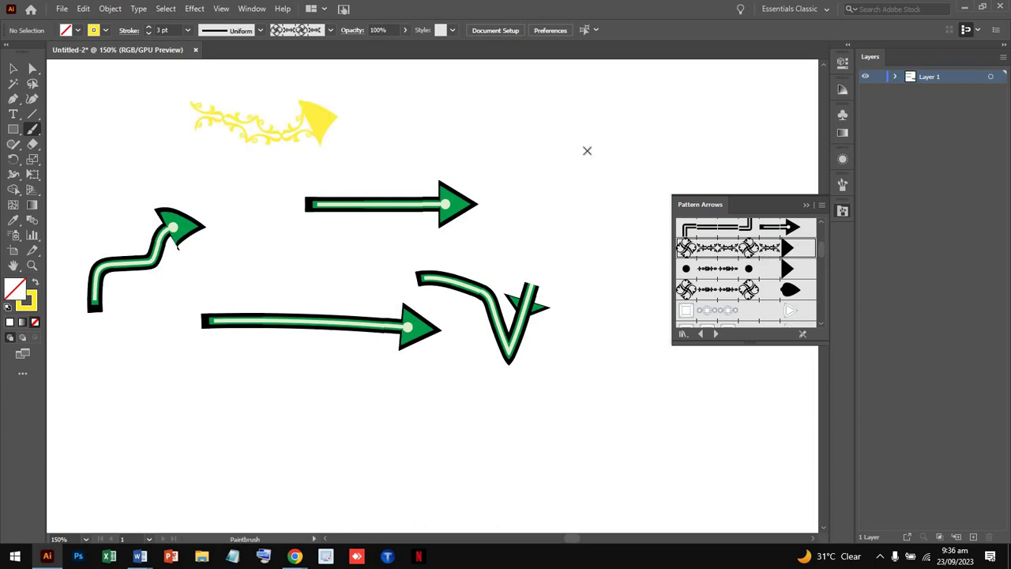
click(716, 291)
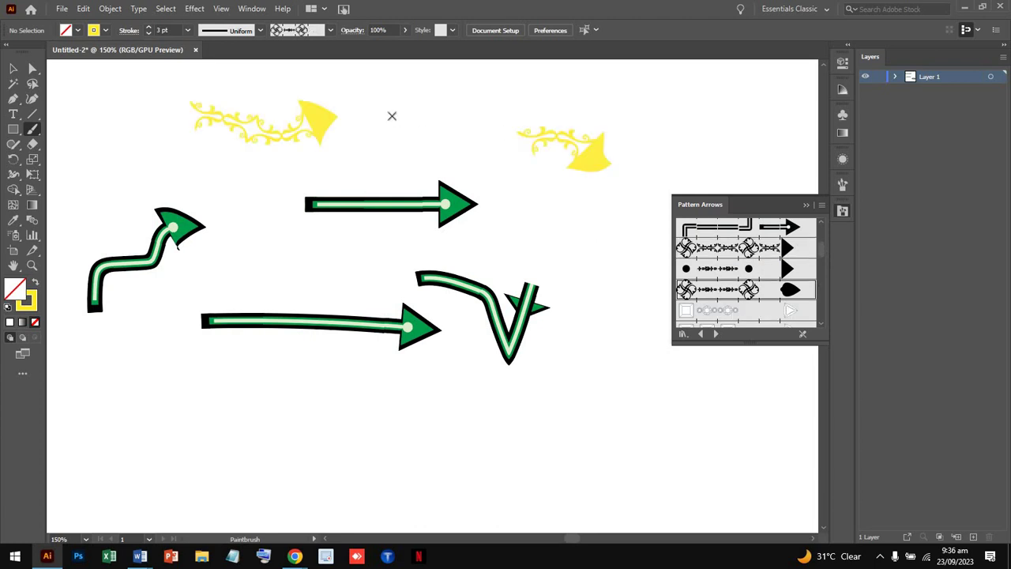
drag(501, 172, 503, 173)
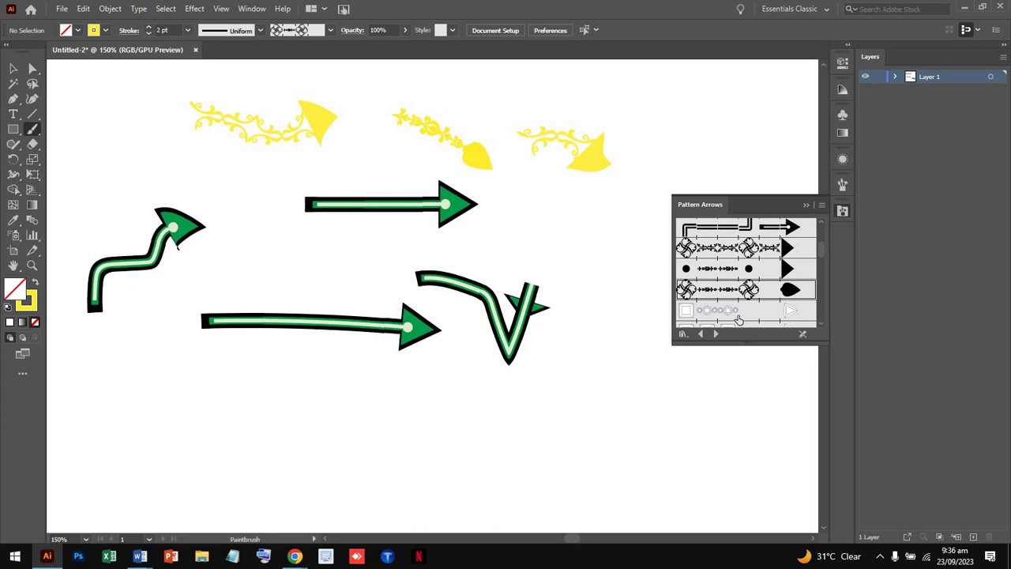
- Add two chain-pattern arrows, low and at left, plus a hollow-squares arrow at upper left
click(738, 316)
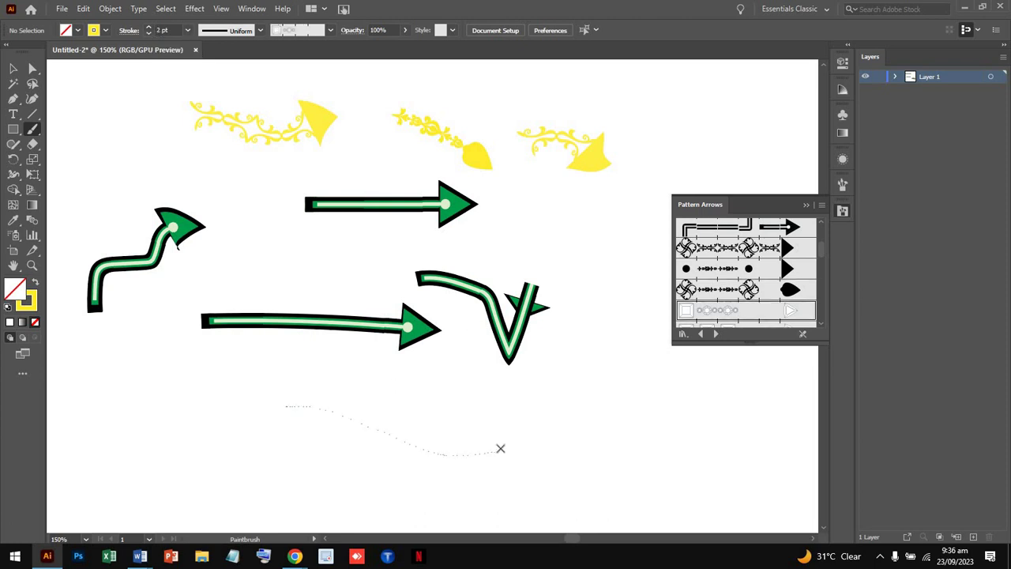
drag(500, 448, 498, 449)
drag(150, 387, 272, 287)
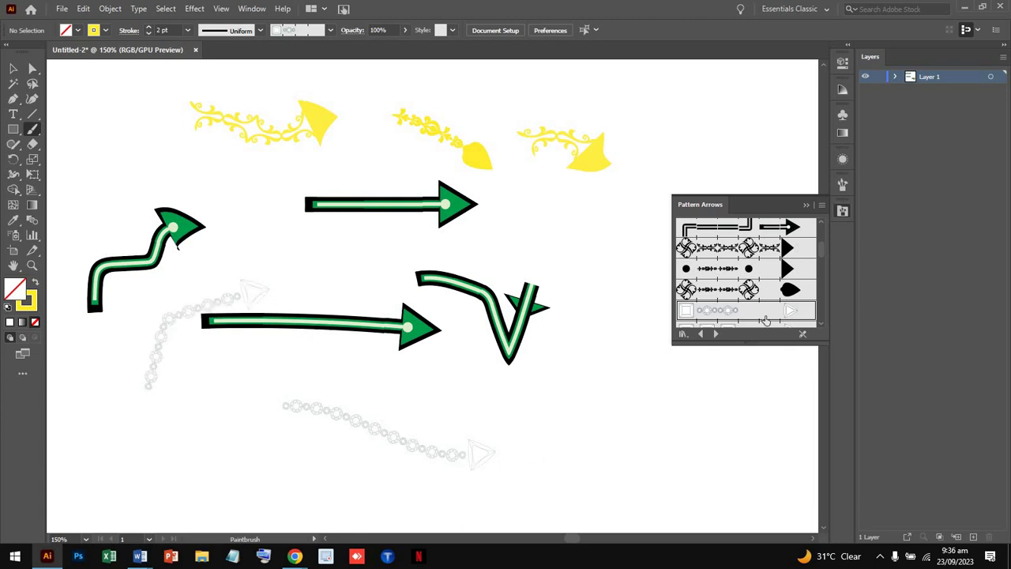
scroll(775, 307, down, 3)
click(737, 271)
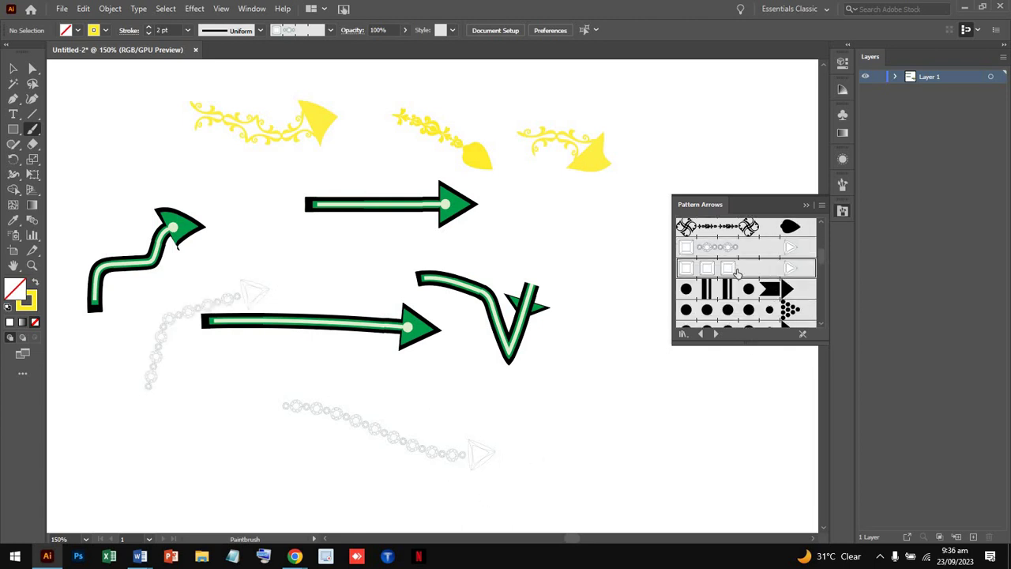
drag(311, 245, 313, 246)
- Paint two yellow dot-and-spade arrows, left of centre and at lower right
scroll(737, 277, down, 3)
scroll(735, 275, down, 2)
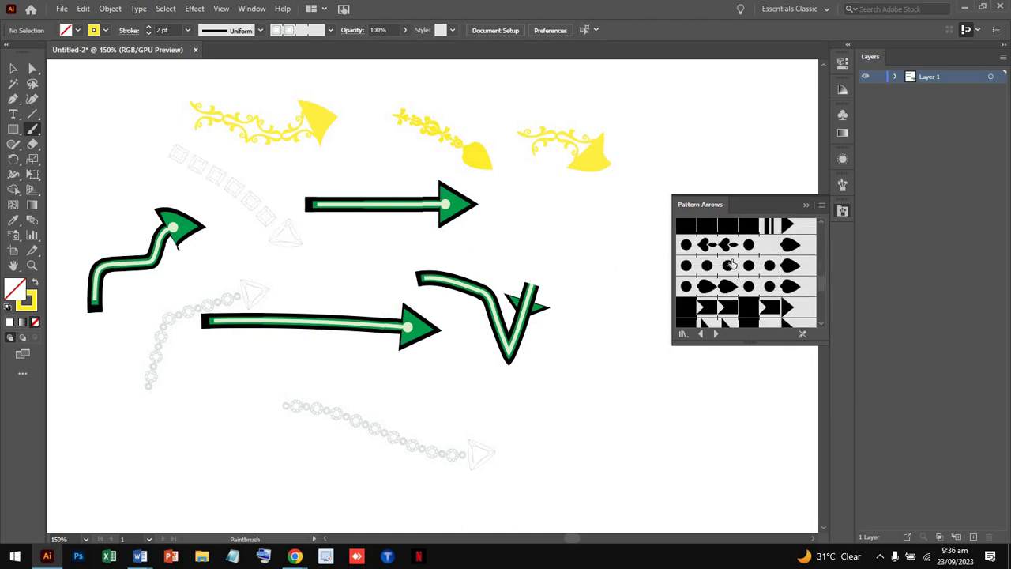
click(733, 252)
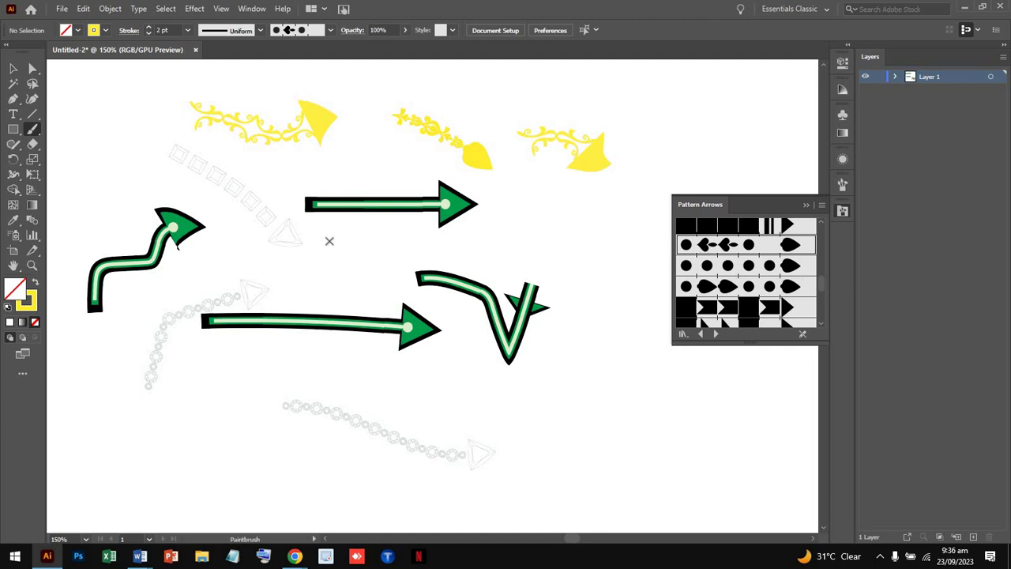
drag(374, 260, 374, 260)
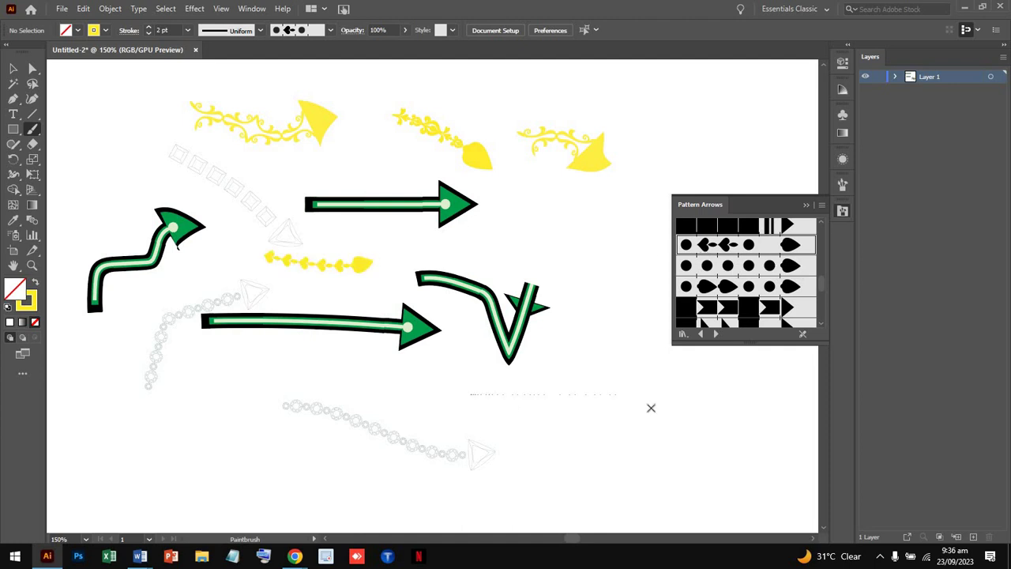
drag(651, 408, 651, 408)
- Draw five dark olive outlined shapes with the frame-style brush across the artboard
scroll(789, 316, down, 2)
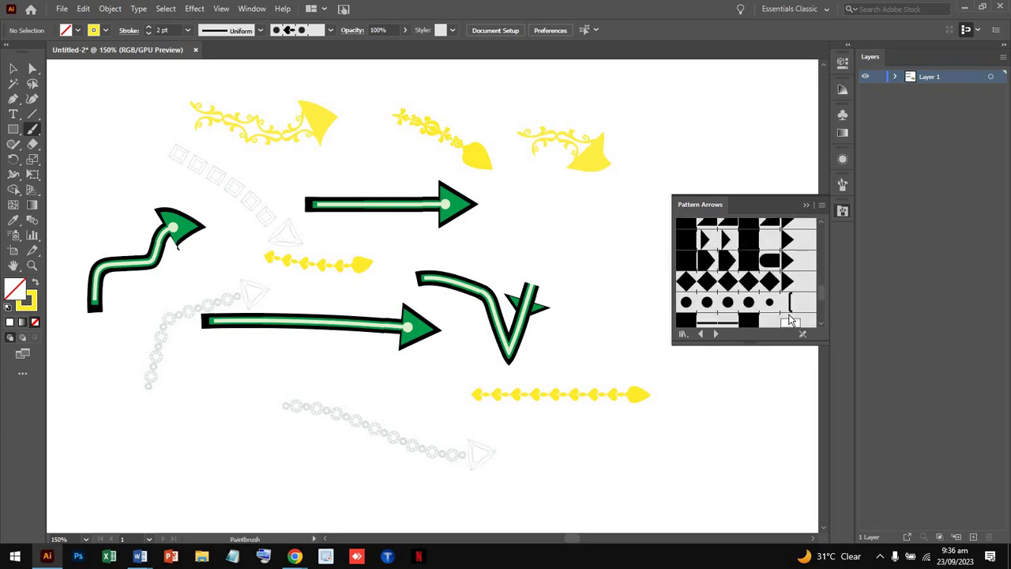
scroll(786, 308, down, 3)
scroll(774, 261, up, 2)
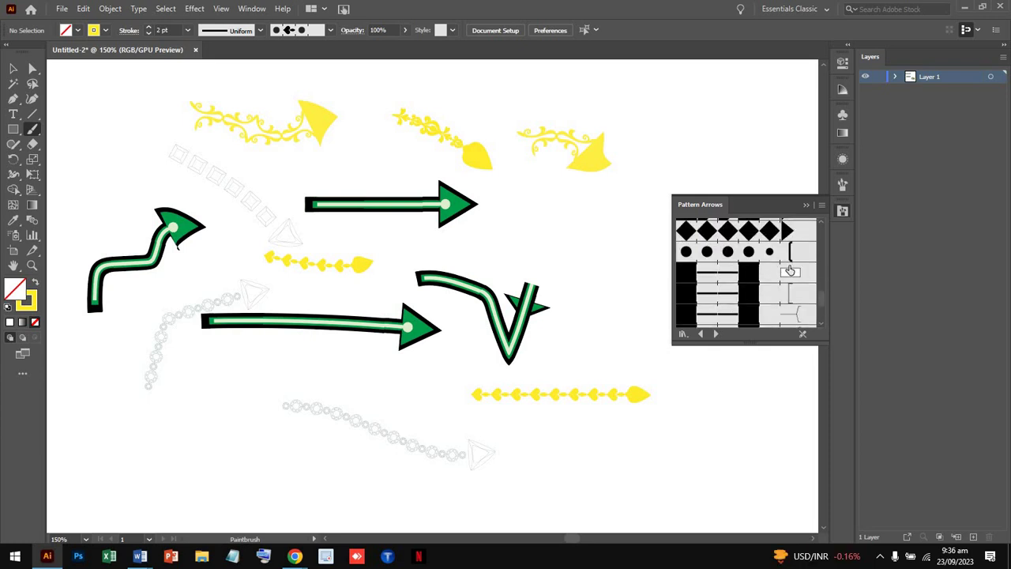
click(790, 272)
drag(254, 466, 237, 428)
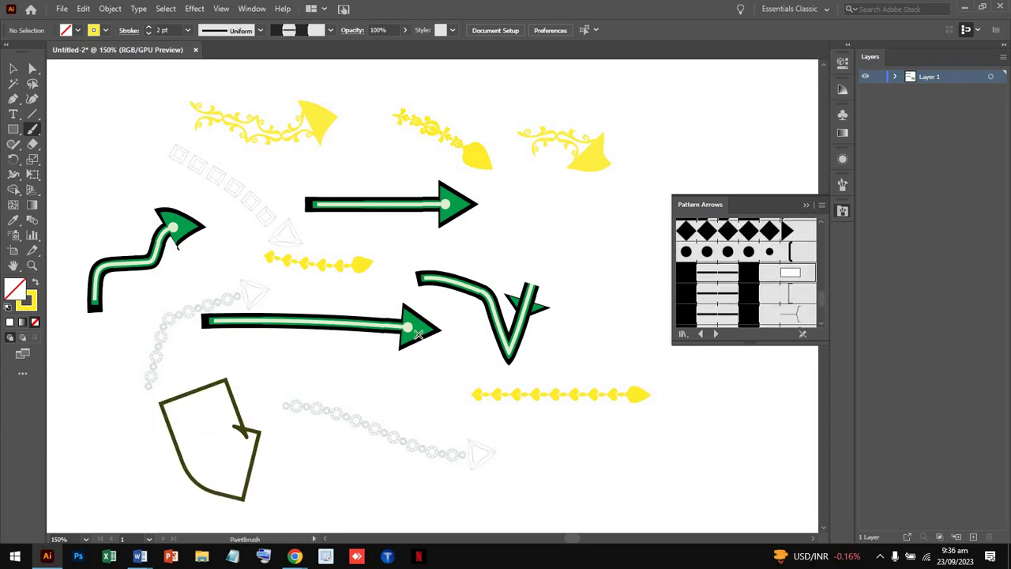
drag(409, 392, 370, 391)
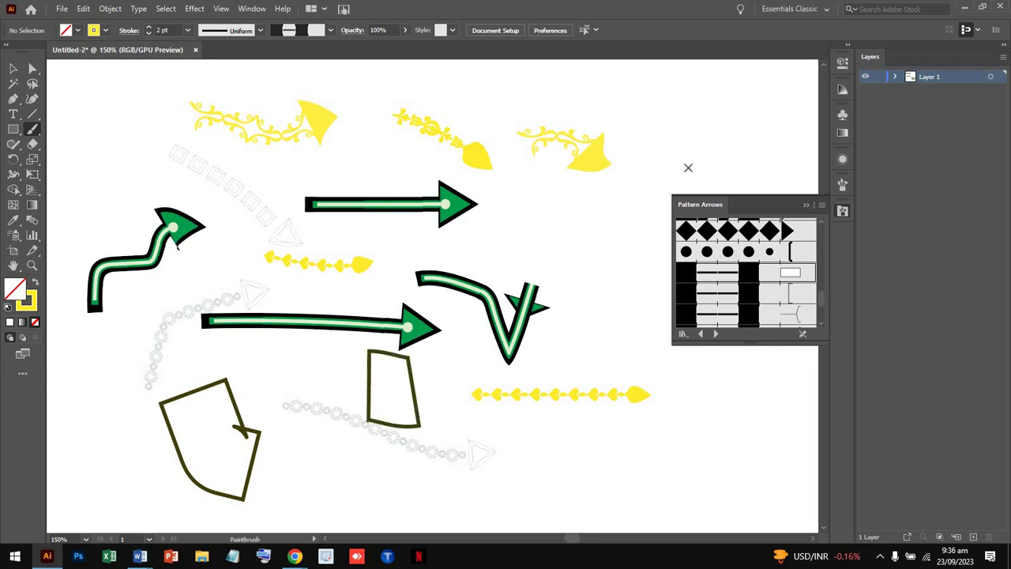
drag(688, 167, 690, 167)
drag(801, 143, 794, 152)
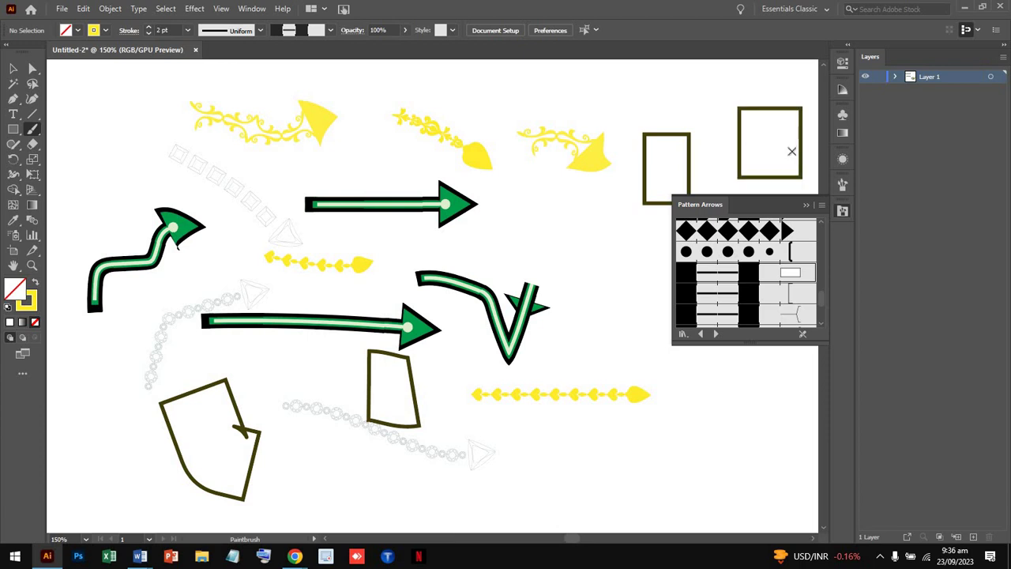
drag(564, 212, 573, 210)
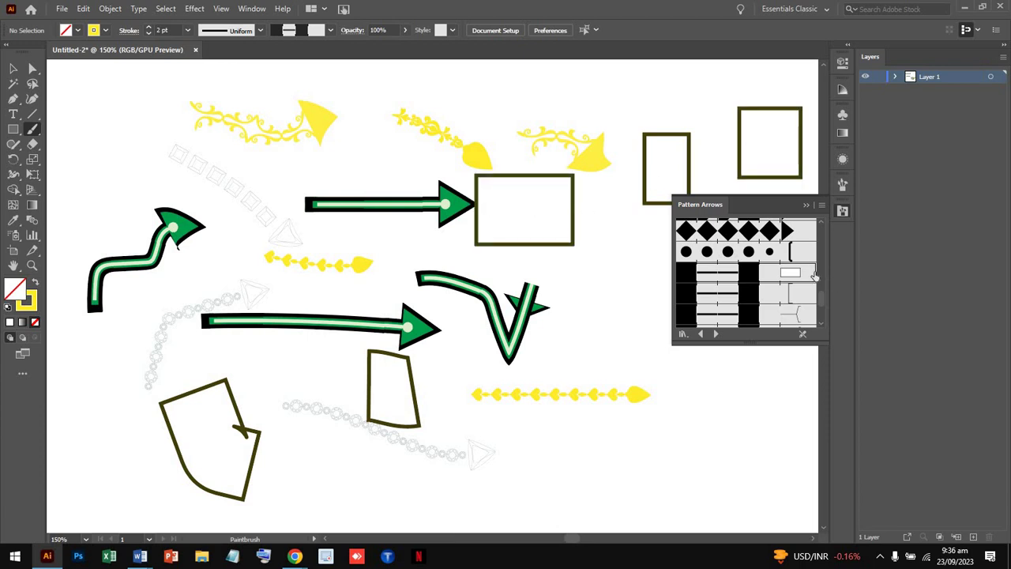
- Paint three yellow bracket strokes: lower right, top left, and around the top arrow
click(798, 297)
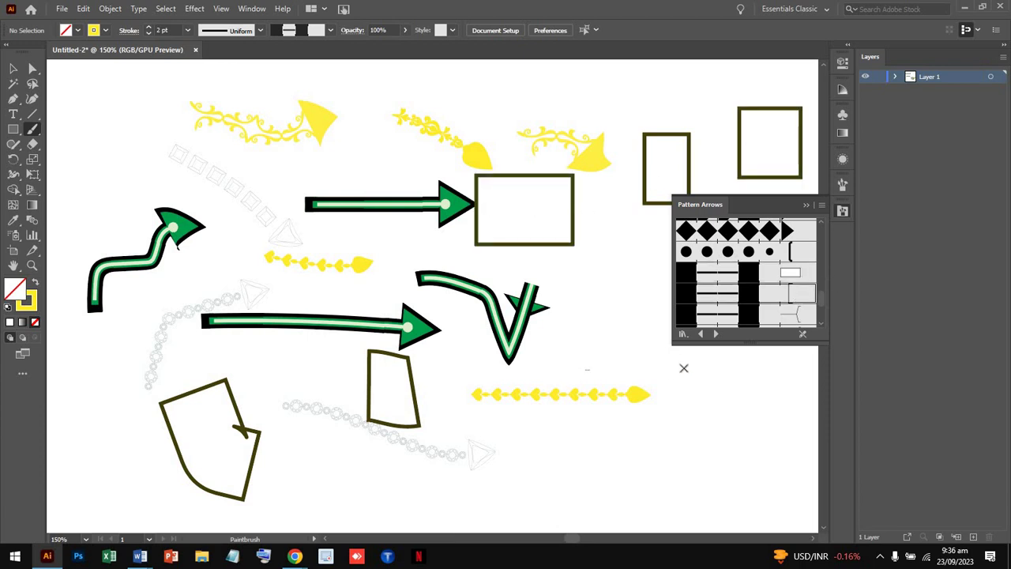
drag(684, 368, 688, 371)
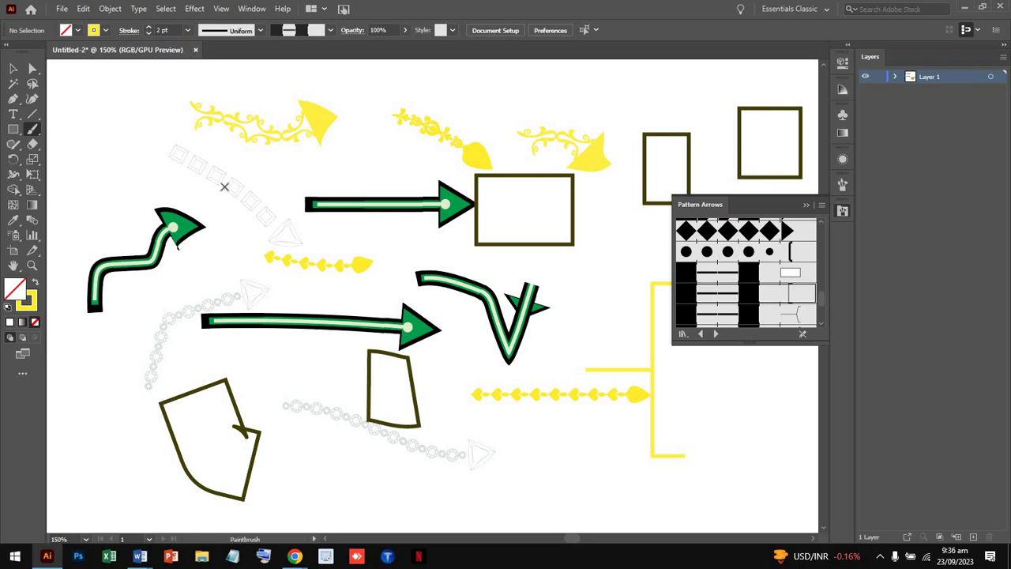
drag(232, 191, 217, 178)
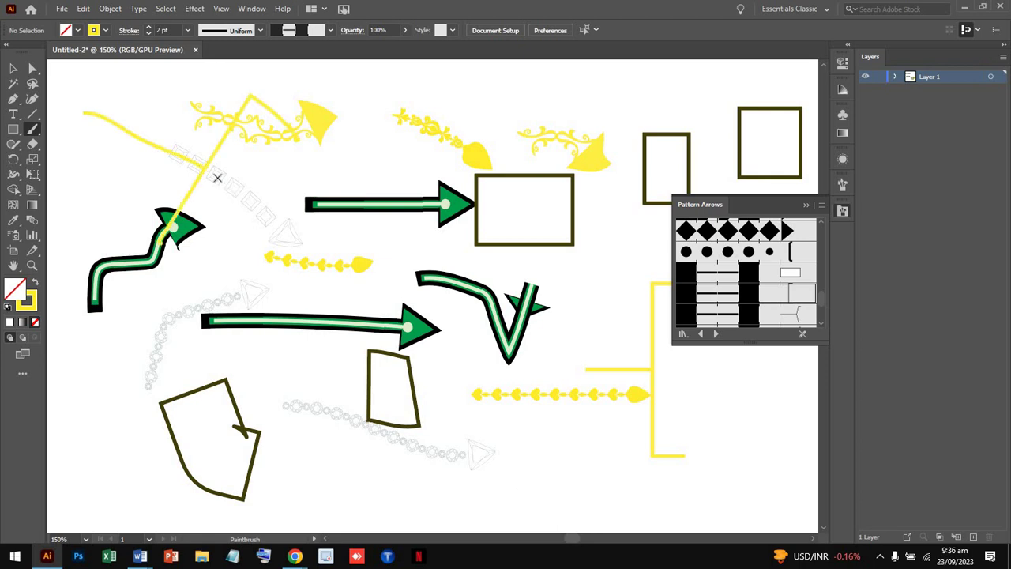
drag(310, 181, 425, 175)
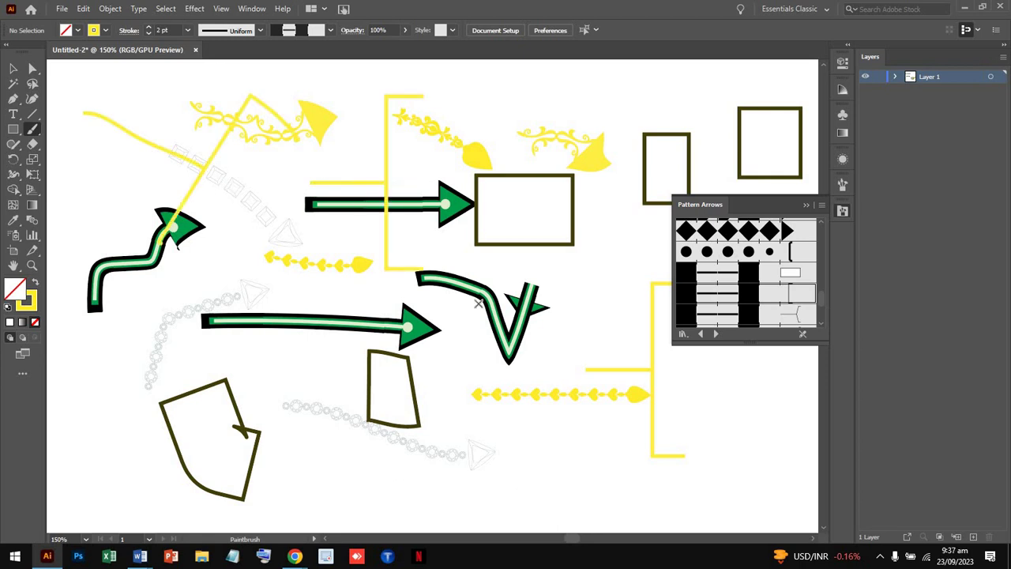
- Paint a yellow forked-arrowhead stroke near the bottom, then load the Artistic_Calligraphic library
scroll(772, 315, down, 3)
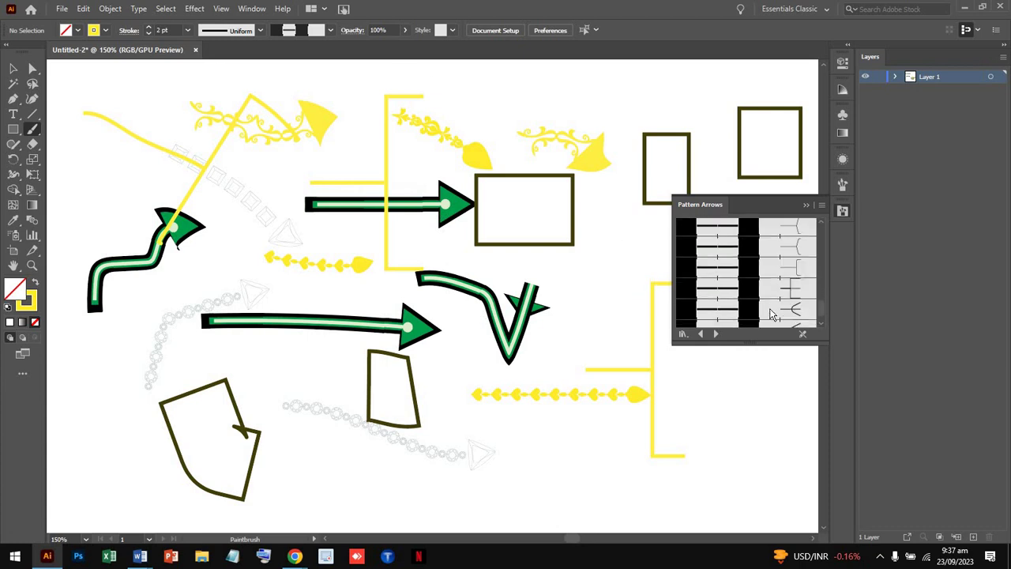
scroll(788, 276, down, 2)
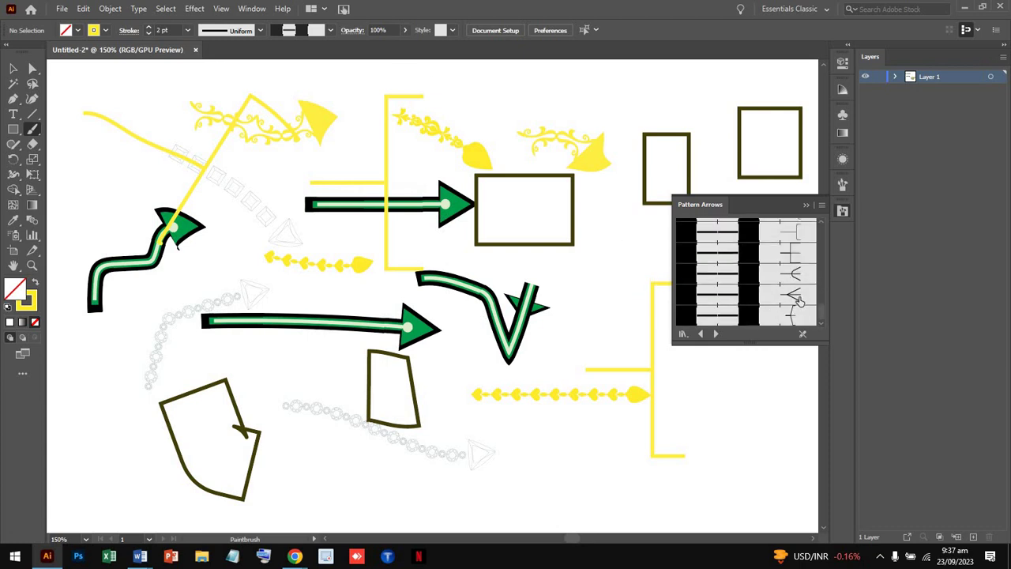
click(800, 299)
drag(387, 487, 448, 488)
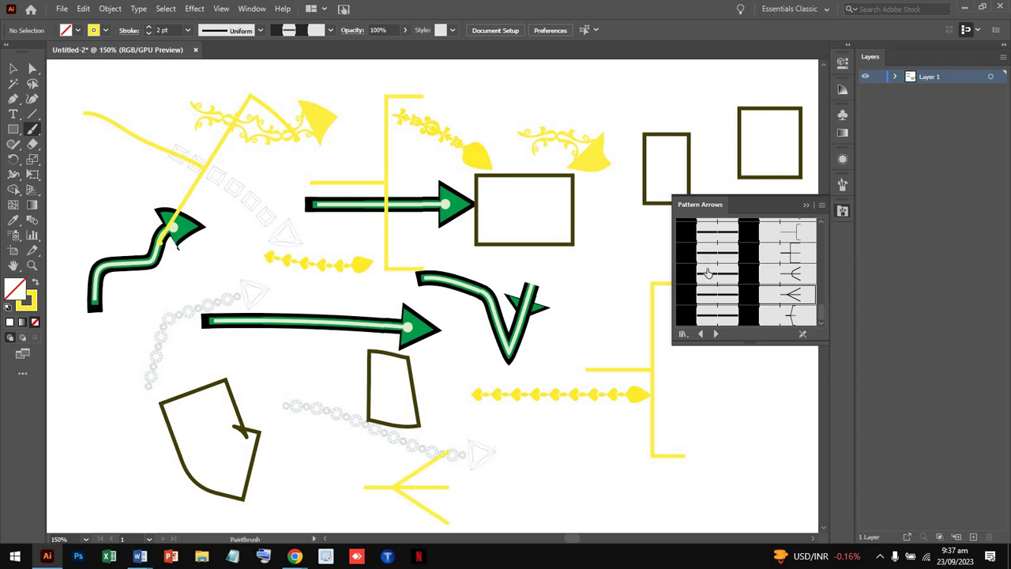
click(715, 337)
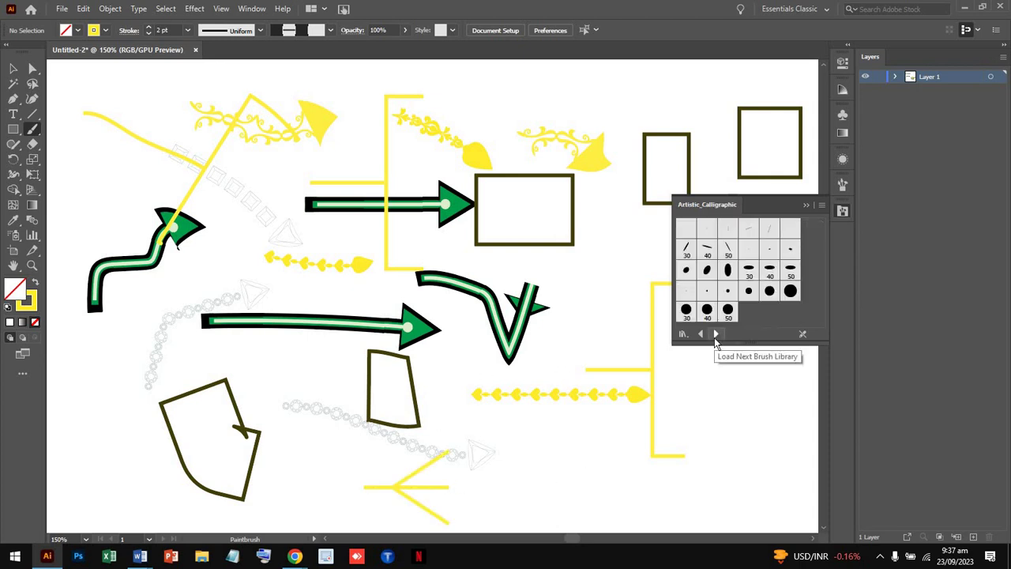
- Paint four broad 50 pt Flat strokes: left, across the middle, right, and down the centre
click(706, 228)
click(729, 253)
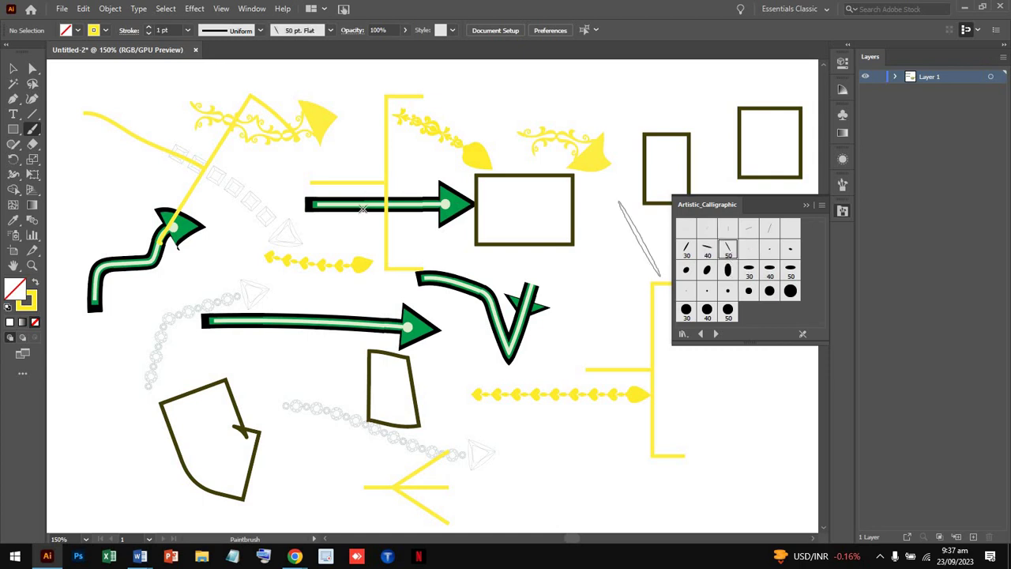
mouse_move(277, 203)
mouse_down()
mouse_move(386, 190)
mouse_move(389, 261)
mouse_up()
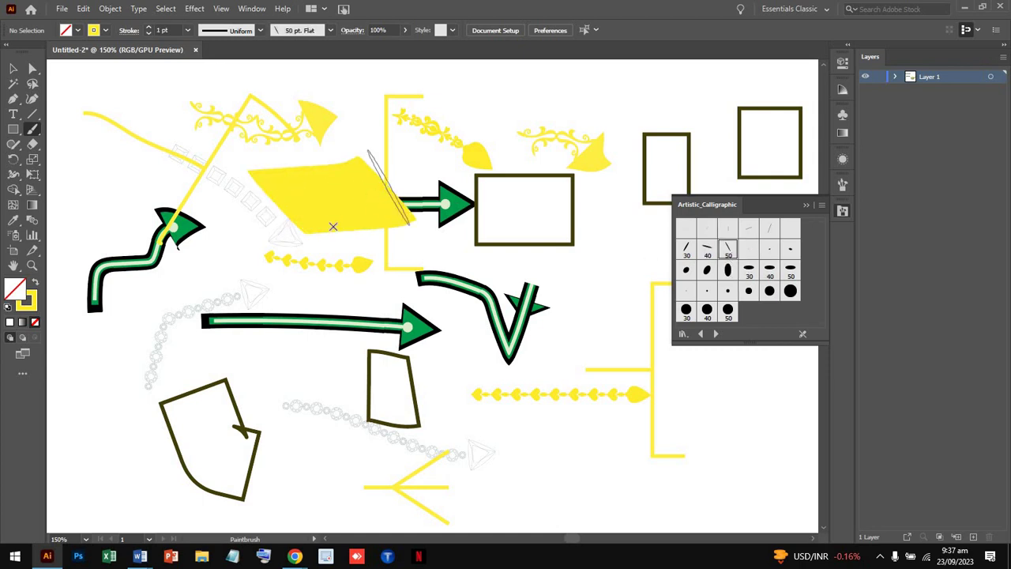
mouse_move(222, 230)
mouse_down()
mouse_move(442, 372)
mouse_move(514, 378)
mouse_up()
mouse_move(586, 214)
mouse_down()
mouse_move(582, 269)
mouse_move(621, 241)
mouse_move(583, 318)
mouse_move(664, 299)
mouse_move(662, 253)
mouse_up()
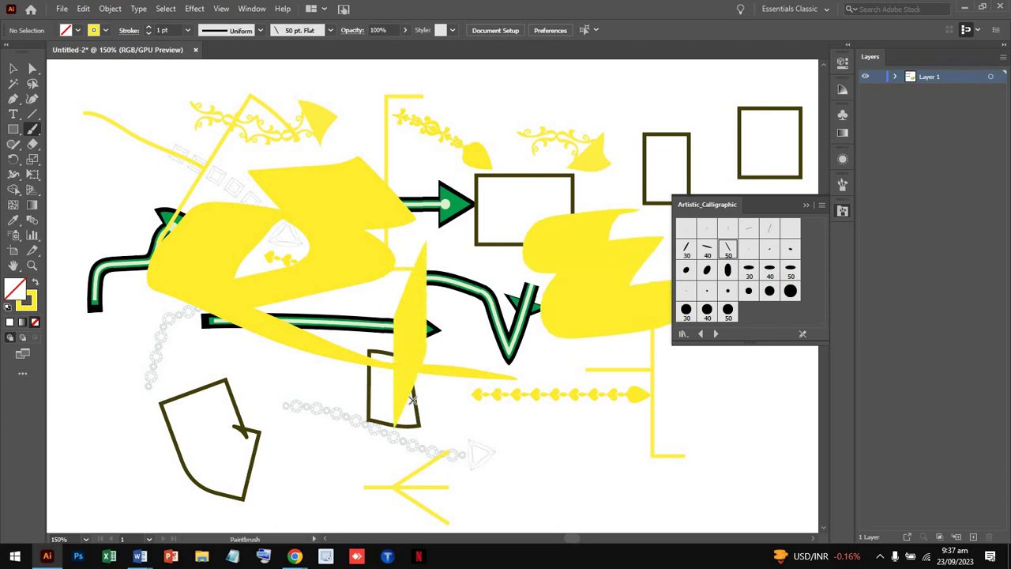
drag(408, 333, 401, 452)
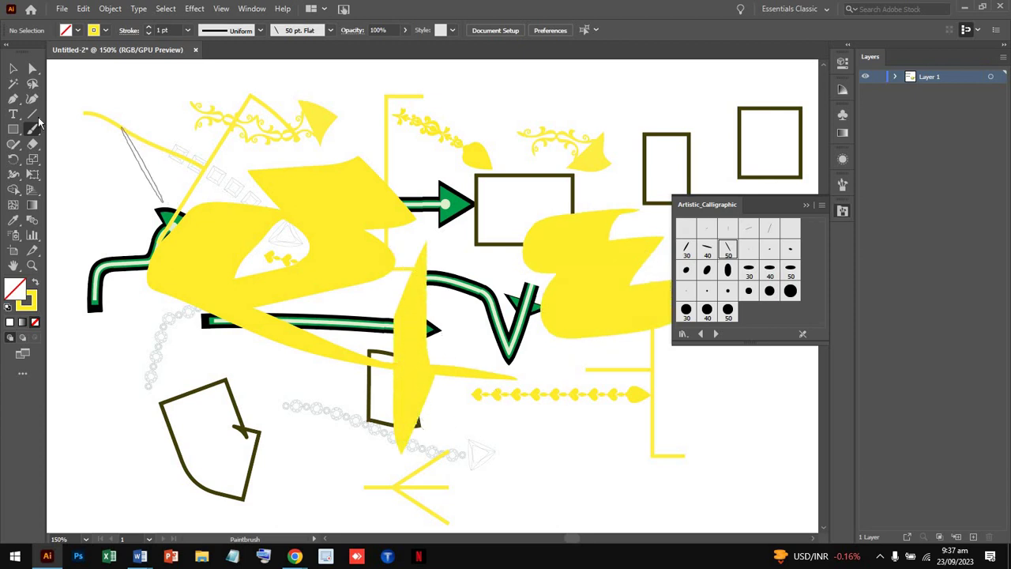
click(14, 69)
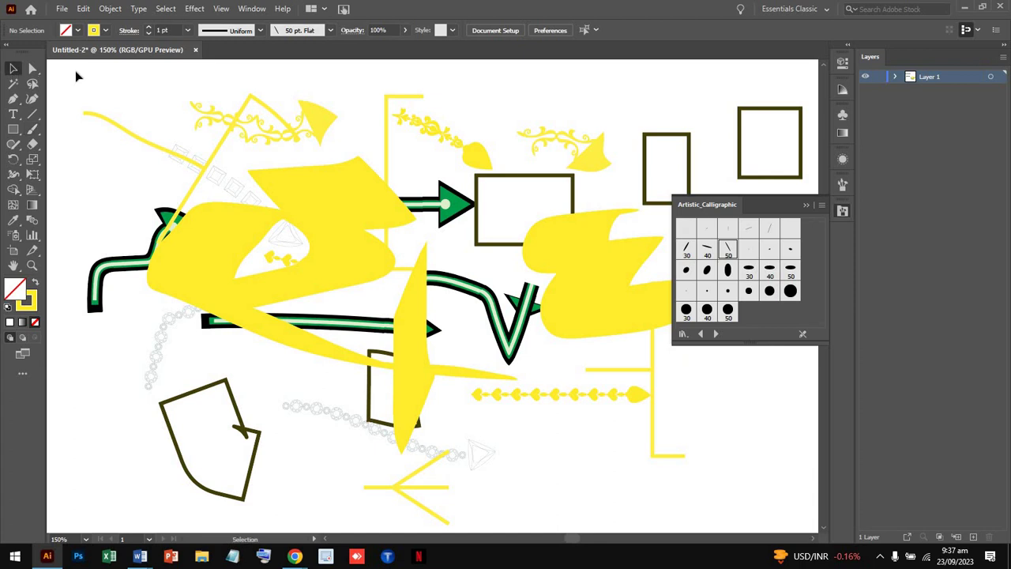
- Zoom out, move to a blank area, zoom back to 150%, and select the 40 pt Flat brush
key(ctrl+minus)
key(ctrl+minus)
key(ctrl+minus)
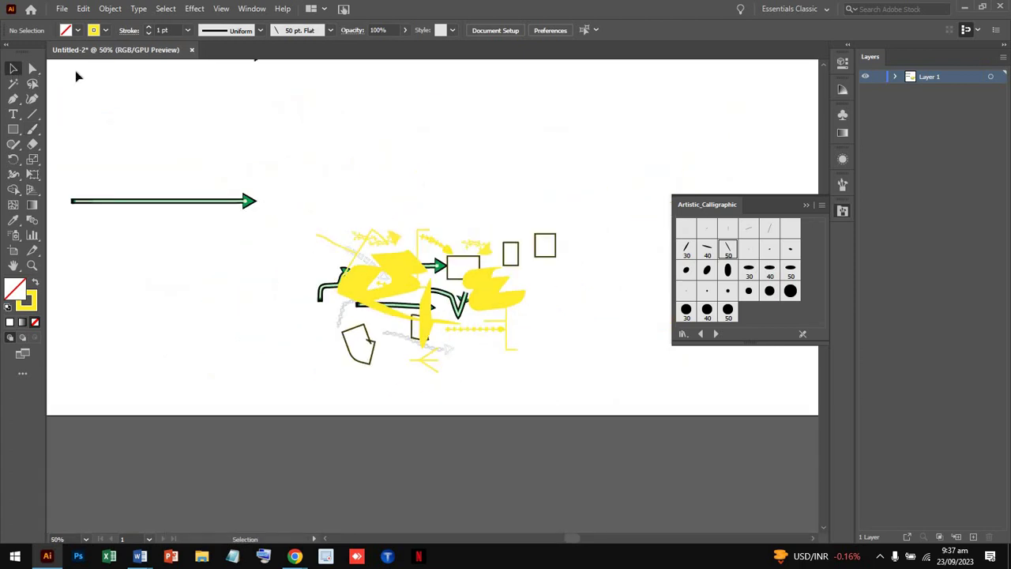
scroll(143, 123, up, 3)
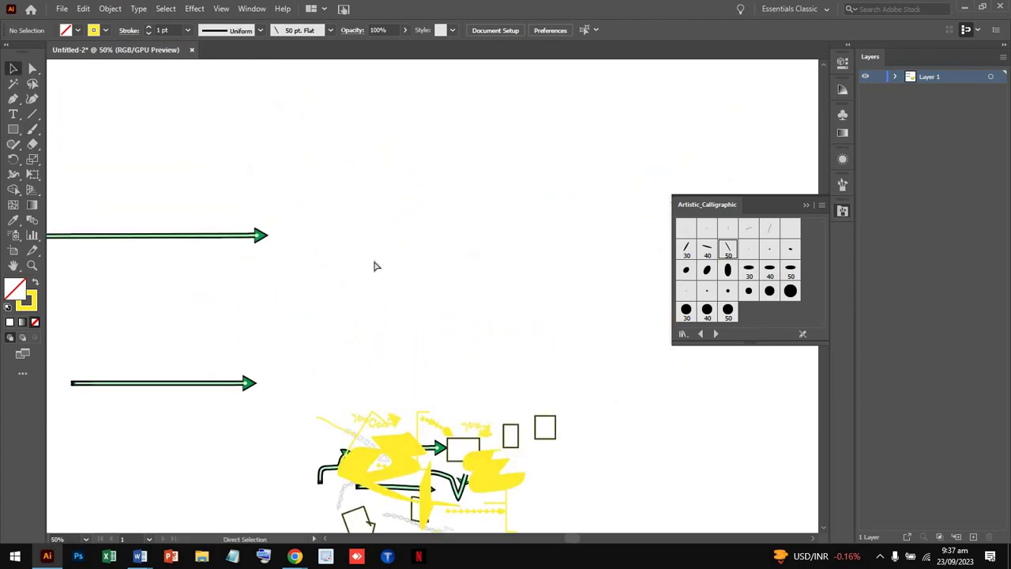
key(ctrl+plus)
key(ctrl+plus)
key(ctrl+plus)
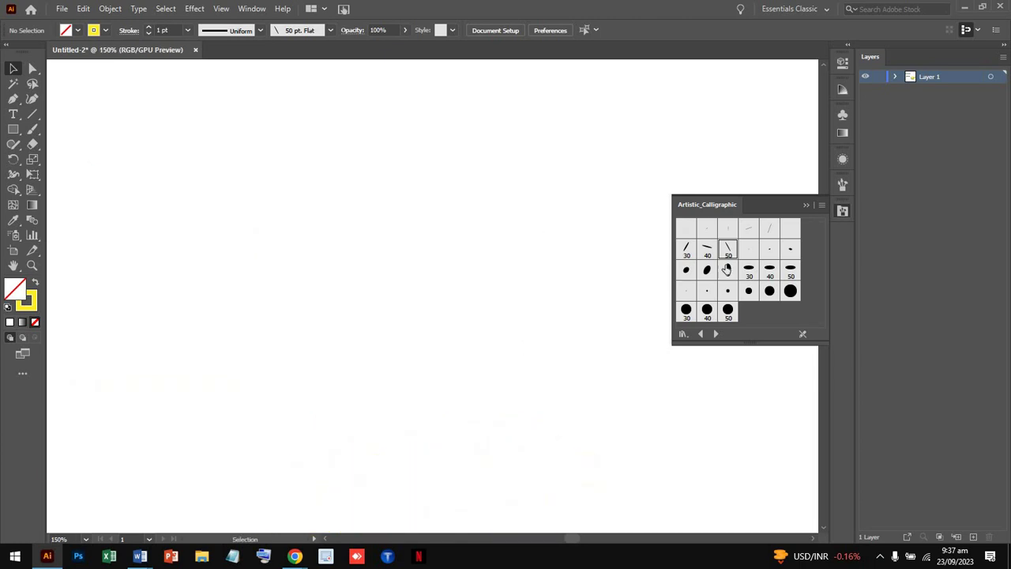
click(771, 253)
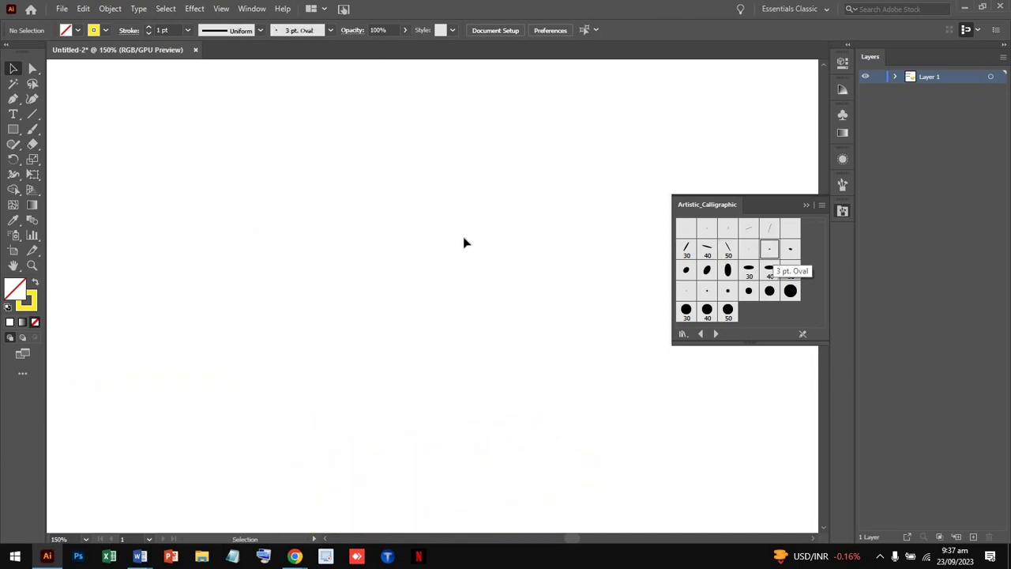
click(700, 253)
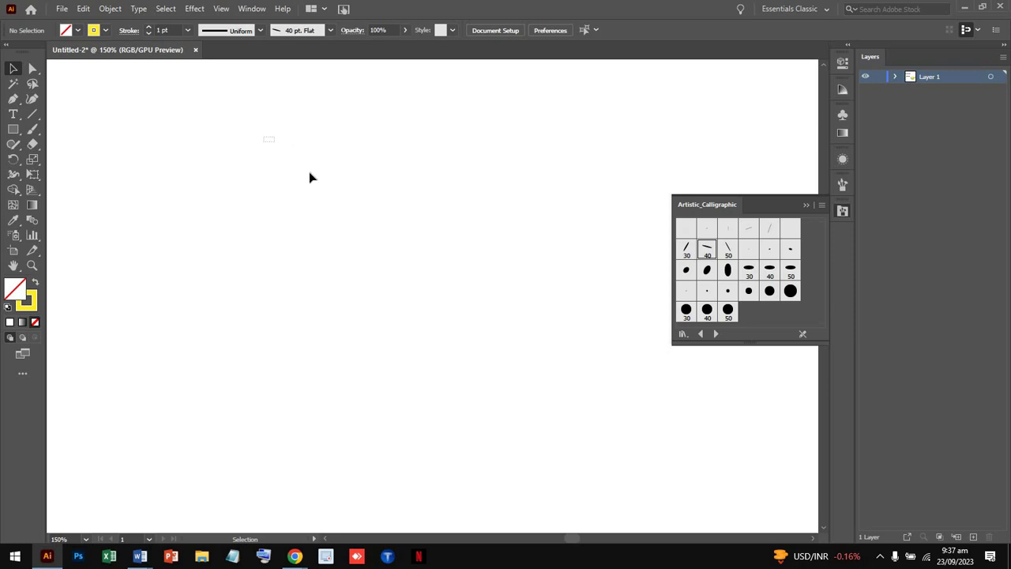
- Paint yellow 40 pt Flat strokes: a large sweep, a left V shape, a tall right stroke, a short diagonal
drag(309, 177, 340, 201)
click(32, 130)
mouse_move(343, 231)
mouse_down()
mouse_move(330, 216)
mouse_move(384, 195)
mouse_move(337, 203)
mouse_move(390, 245)
mouse_move(433, 216)
mouse_move(384, 275)
mouse_move(402, 393)
mouse_move(467, 369)
mouse_move(506, 324)
mouse_move(509, 292)
mouse_up()
right_click(376, 193)
click(355, 166)
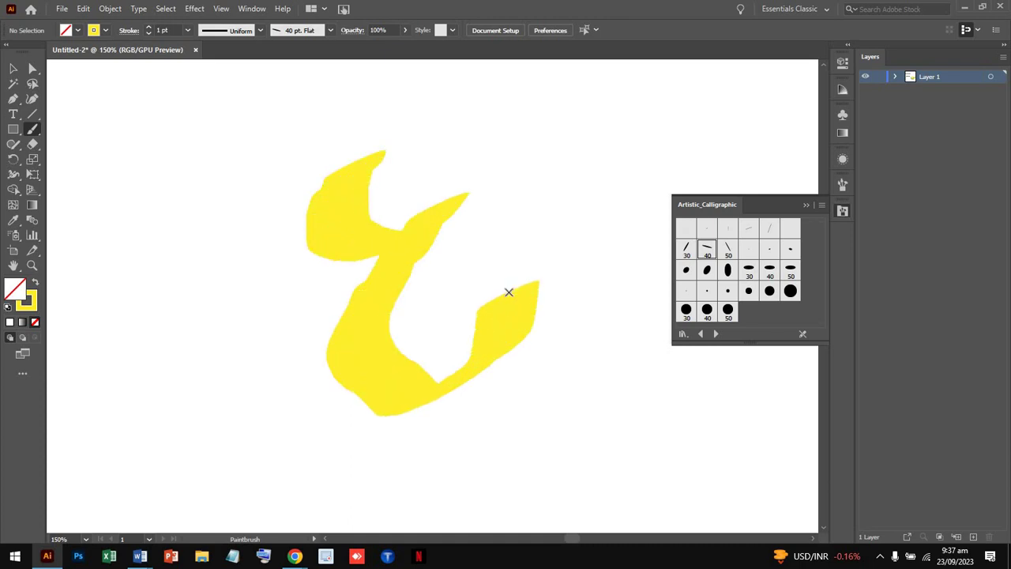
drag(204, 127, 224, 300)
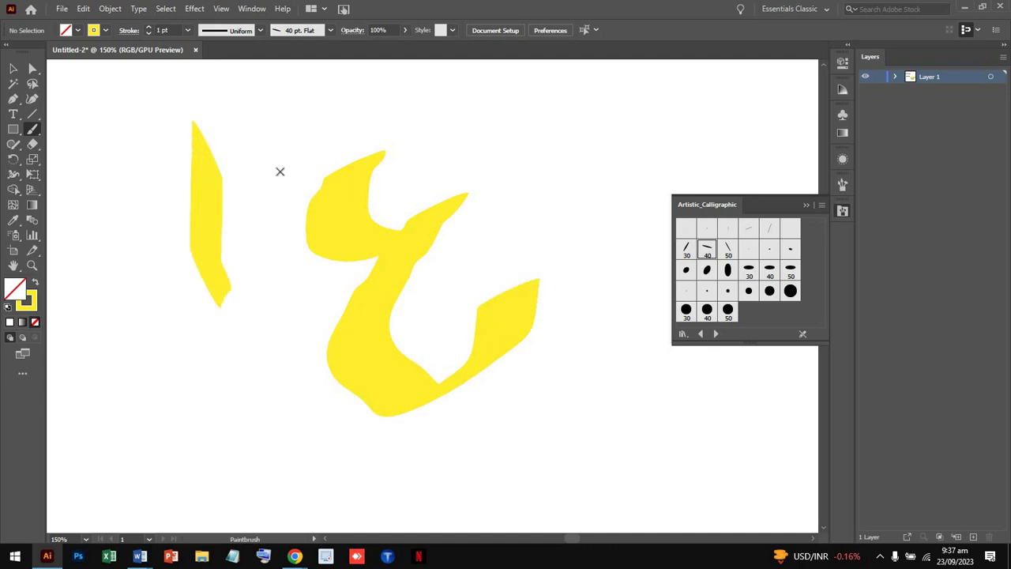
drag(280, 171, 283, 166)
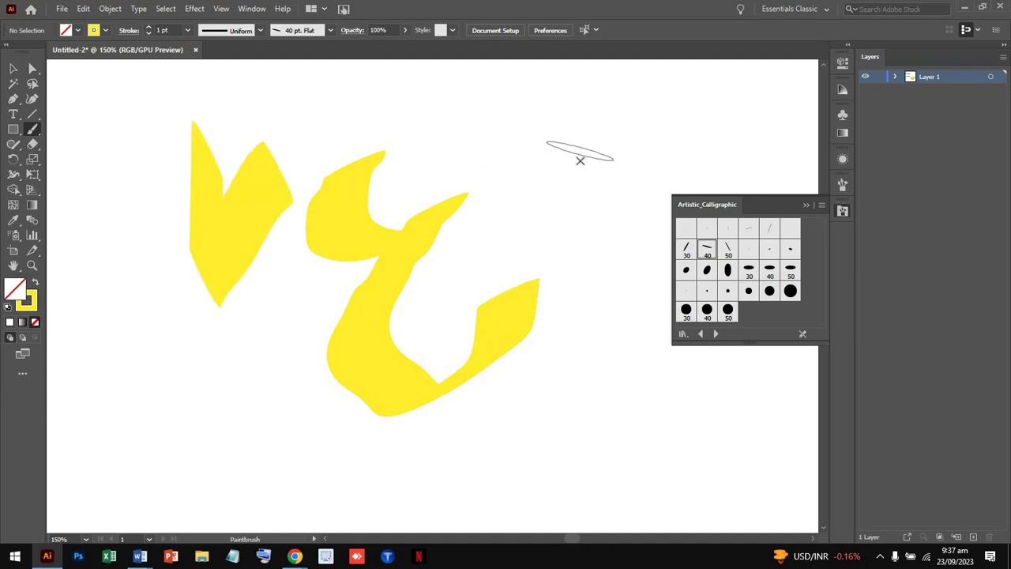
drag(580, 134, 584, 403)
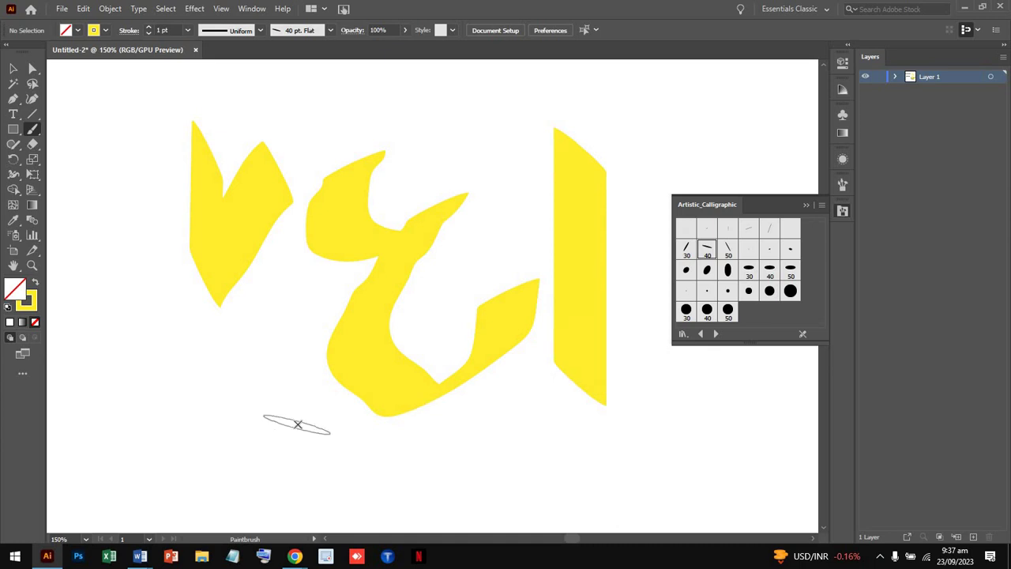
mouse_move(297, 376)
mouse_down()
mouse_move(271, 424)
mouse_move(276, 435)
mouse_up()
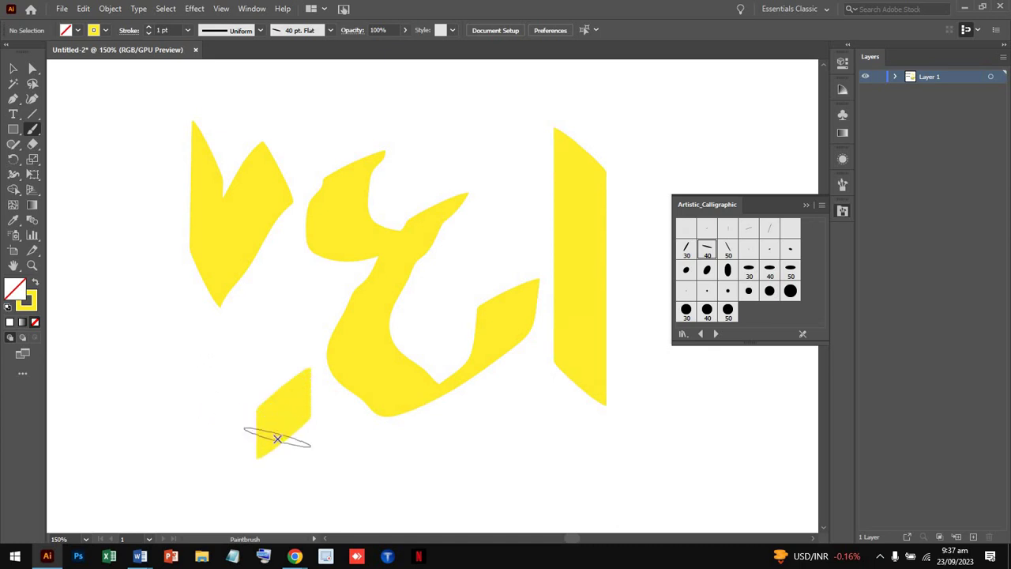
- Add 50 pt Flat strokes: a vertical line through the middle and long sweeps across the artwork
click(727, 253)
drag(506, 103, 515, 286)
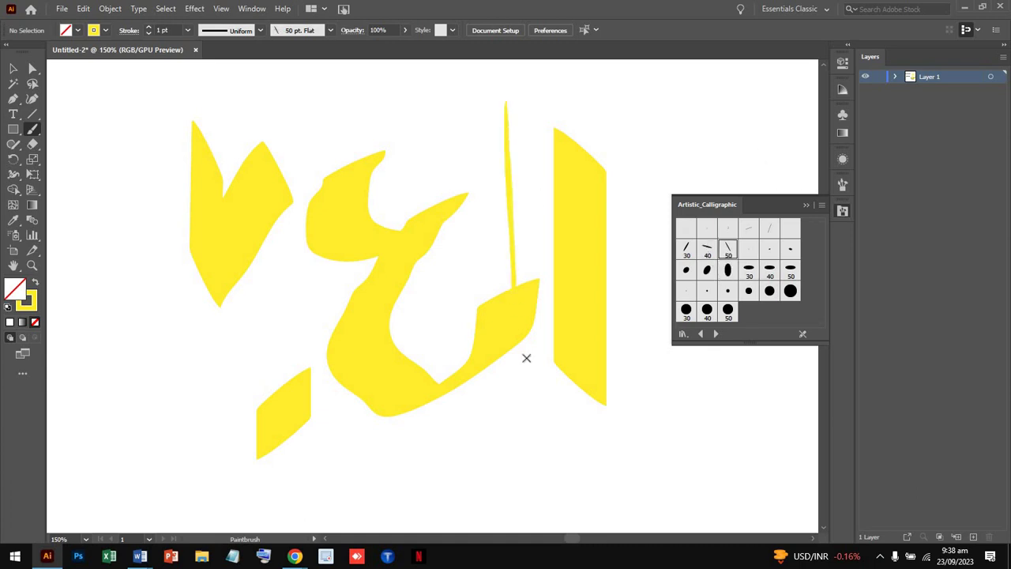
drag(515, 335, 535, 433)
mouse_move(741, 133)
mouse_down()
mouse_move(405, 186)
mouse_move(510, 300)
mouse_move(375, 316)
mouse_move(129, 277)
mouse_move(51, 280)
mouse_up()
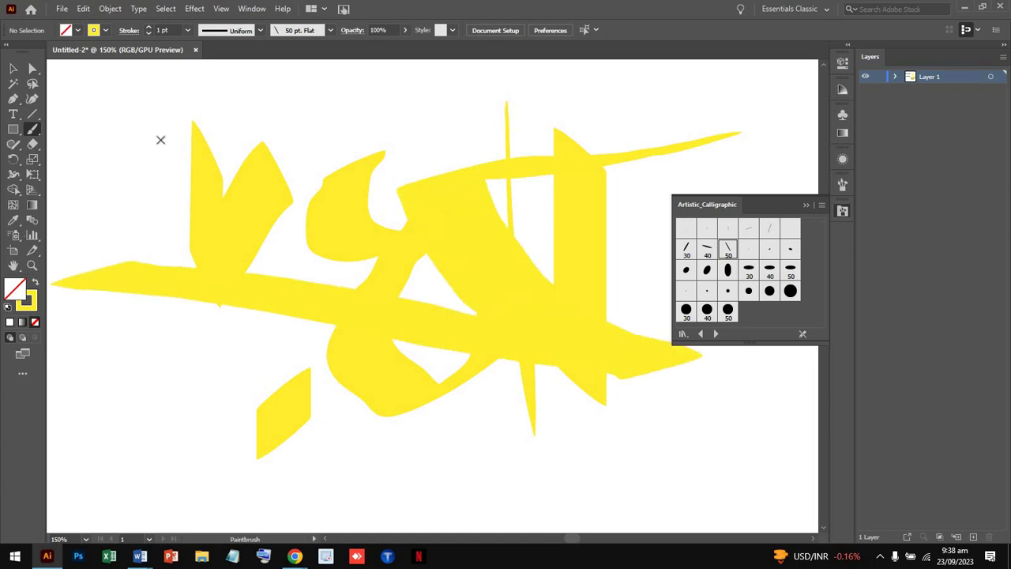
drag(160, 140, 51, 277)
drag(132, 248, 169, 316)
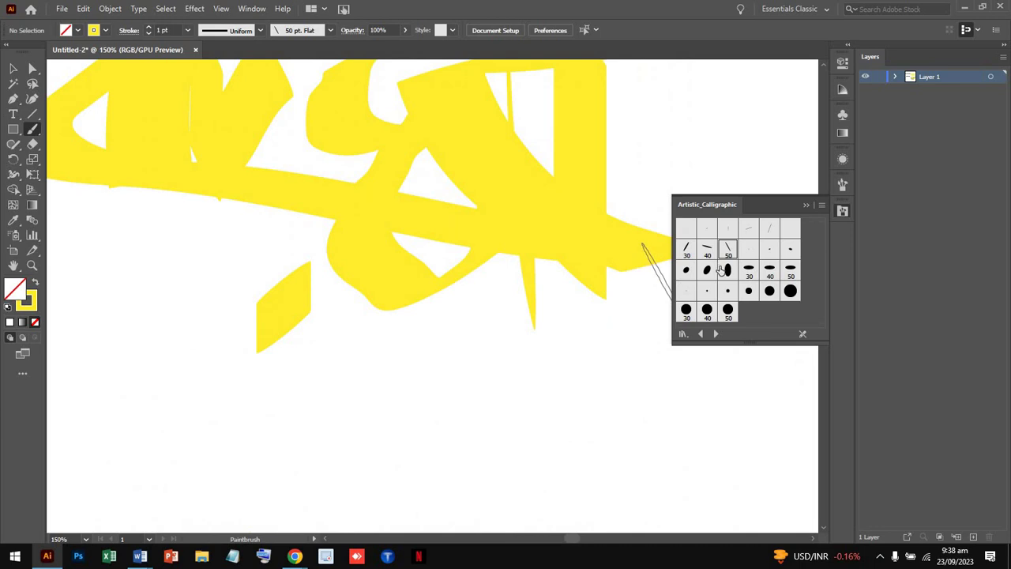
- Paint two 20 pt Oval bands: a humped one below the artwork and a long one along the bottom
click(726, 271)
click(290, 418)
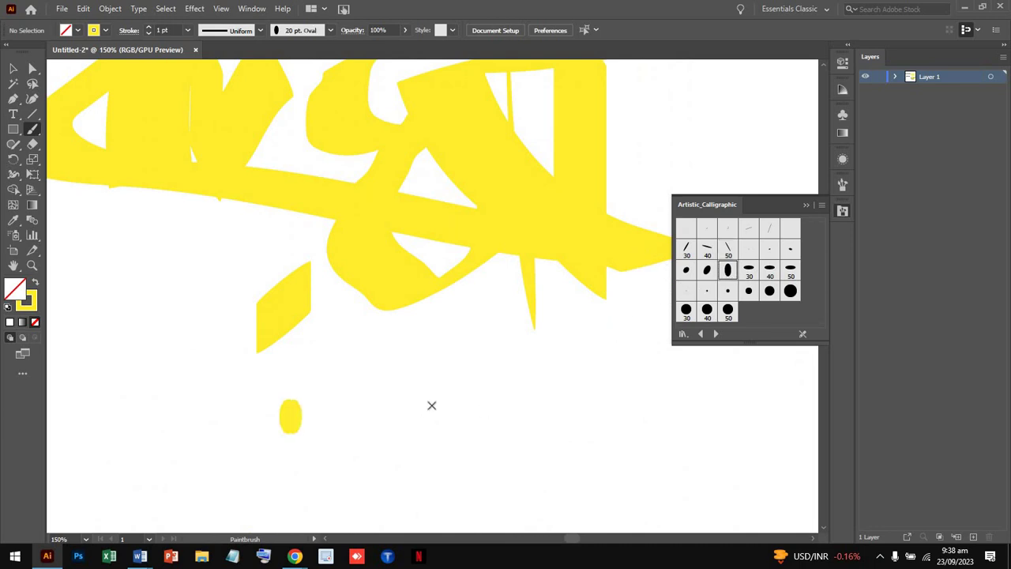
mouse_move(432, 405)
mouse_down()
mouse_move(318, 413)
mouse_move(573, 450)
mouse_up()
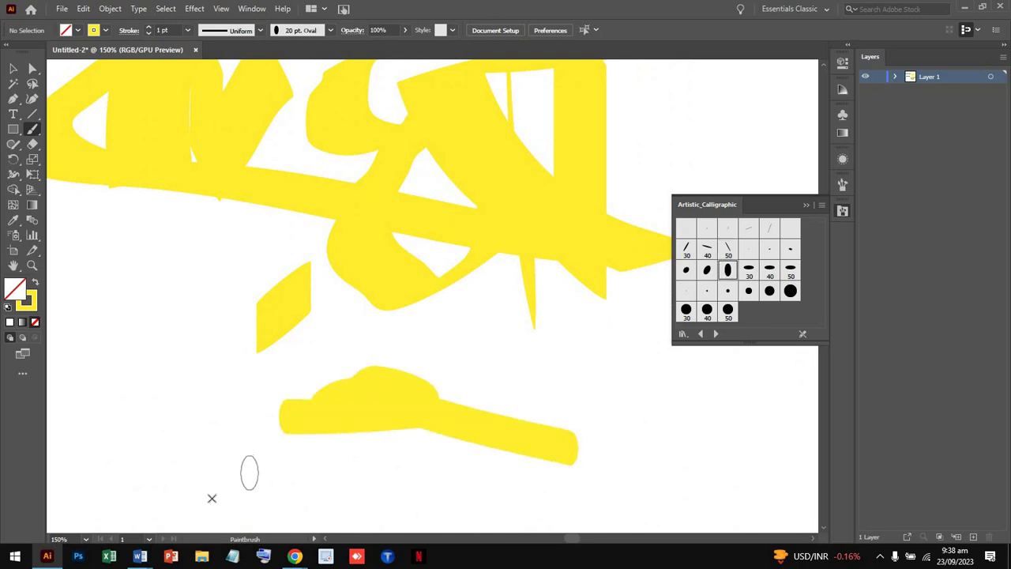
drag(212, 498, 589, 496)
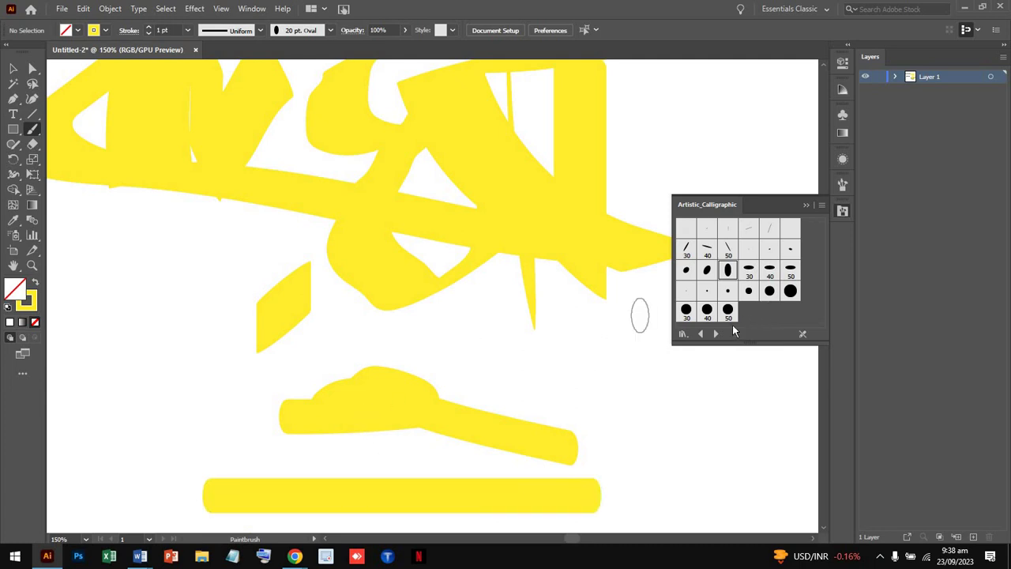
- Load Artistic_ChalkCharcoalPencil, pick the Chalk brush, and paint a chalk stroke across the blank area
click(717, 334)
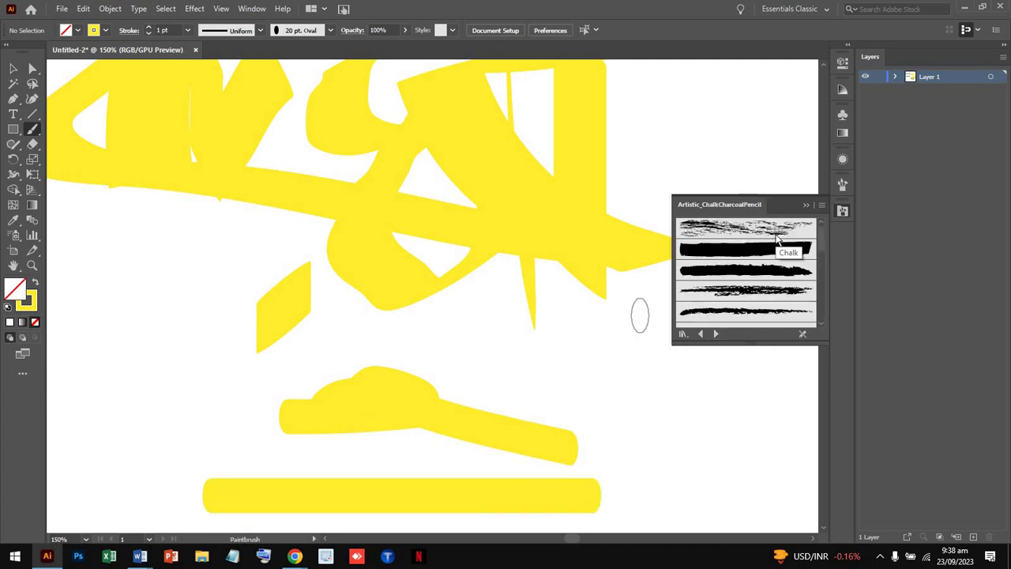
click(744, 229)
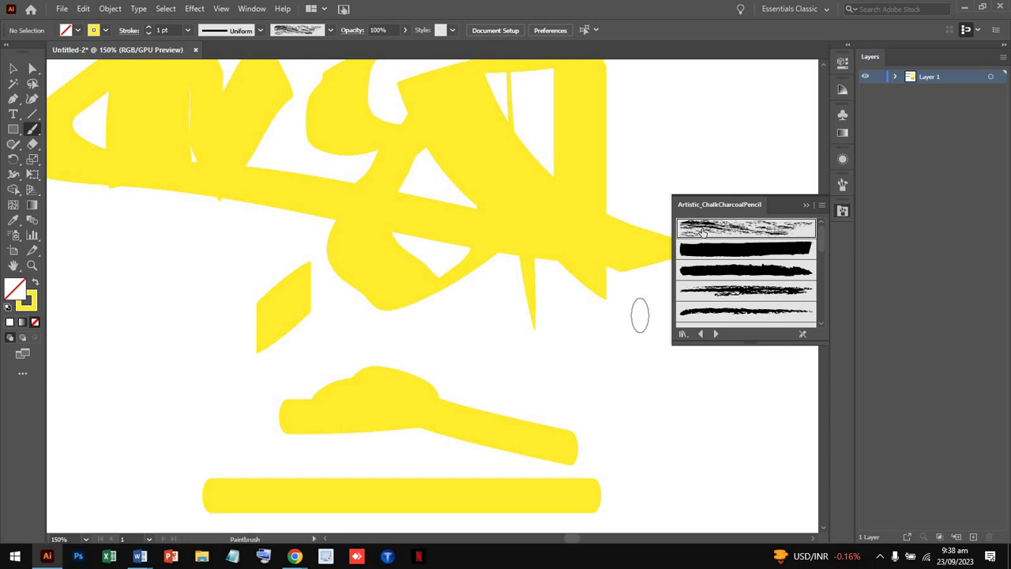
scroll(544, 260, up, 5)
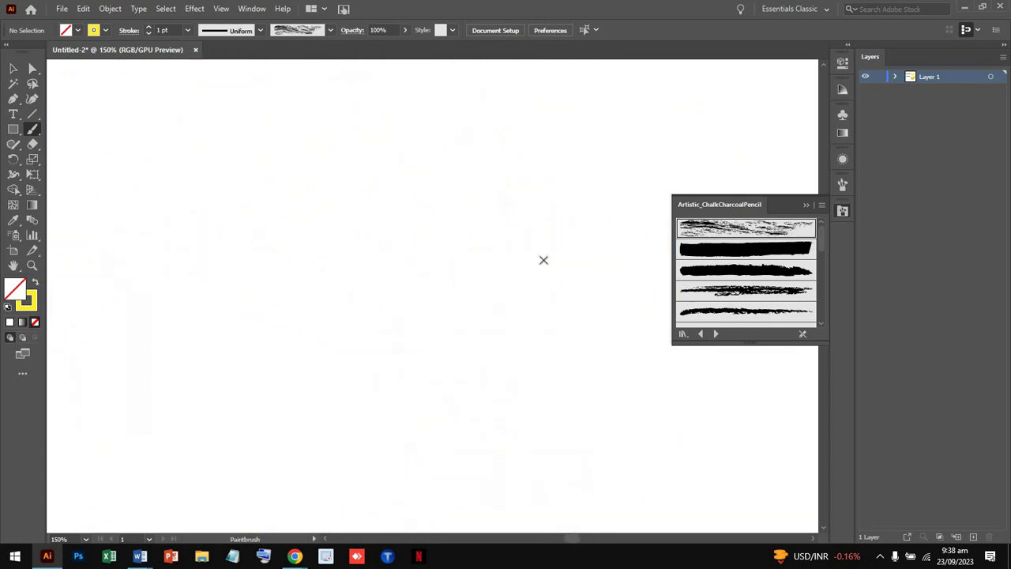
scroll(538, 257, up, 3)
drag(467, 221, 242, 228)
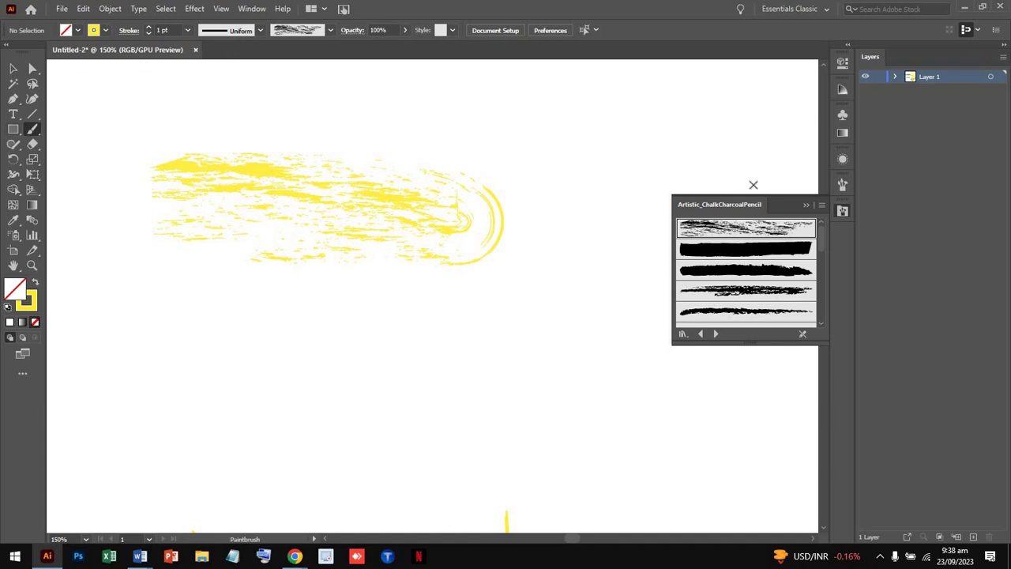
- At 0.75 pt, paint a lower chalk patch and a chalk stroke near the top right
mouse_move(242, 350)
mouse_down()
mouse_move(335, 352)
mouse_move(326, 320)
mouse_up()
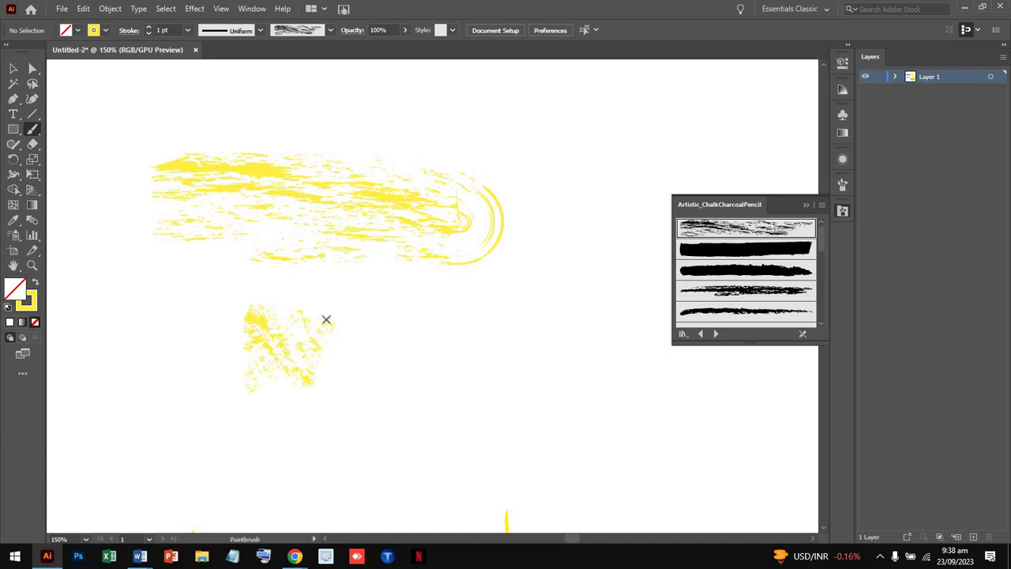
click(149, 33)
drag(455, 364, 469, 365)
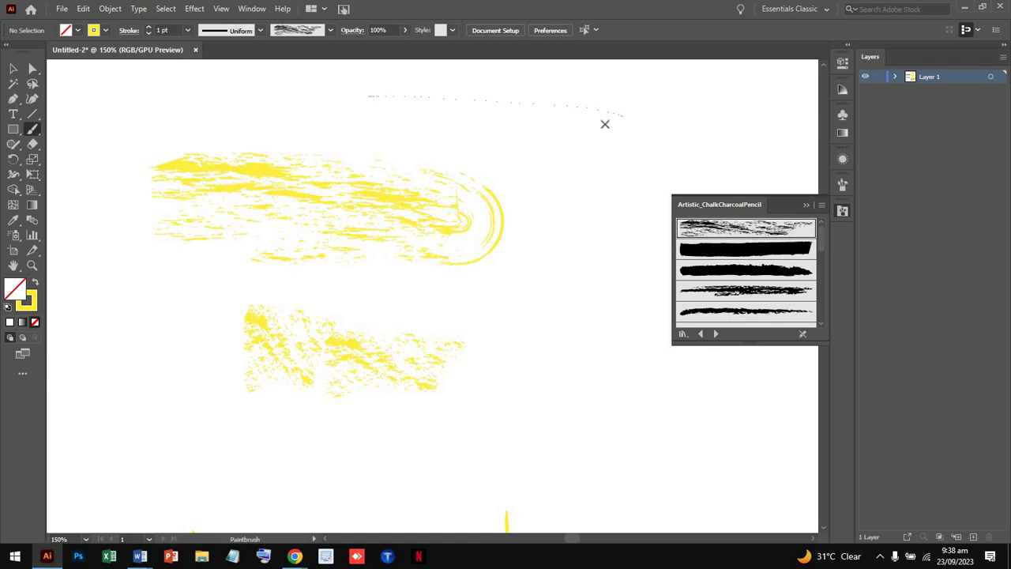
drag(605, 124, 605, 125)
drag(653, 224, 653, 222)
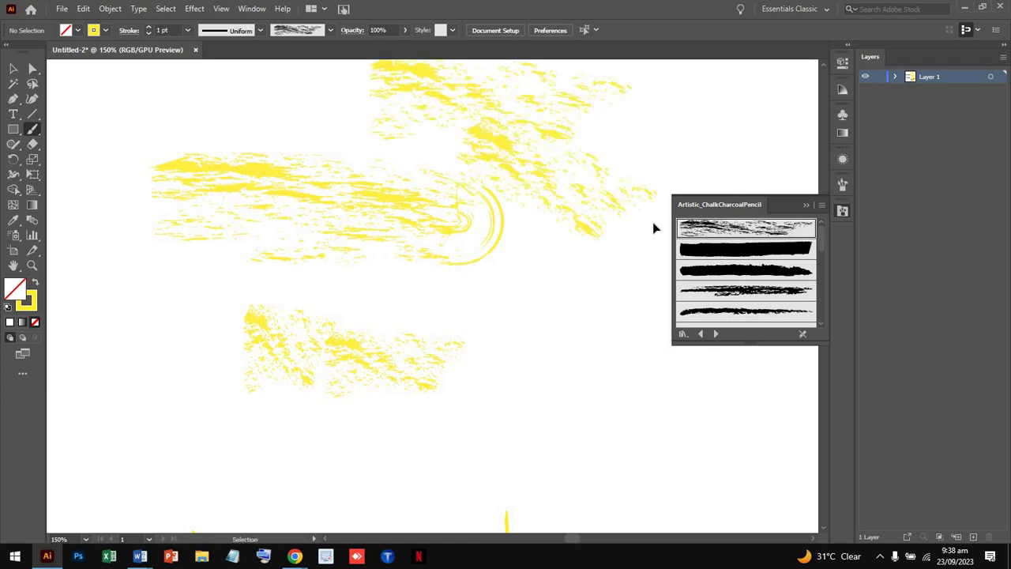
- Paint a thick diagonal band and a horizontal bar near the top with the second chalk brush
key(ctrl+minus)
key(ctrl+minus)
key(ctrl+minus)
key(ctrl+minus)
key(ctrl+minus)
key(ctrl+plus)
key(ctrl+plus)
key(ctrl+plus)
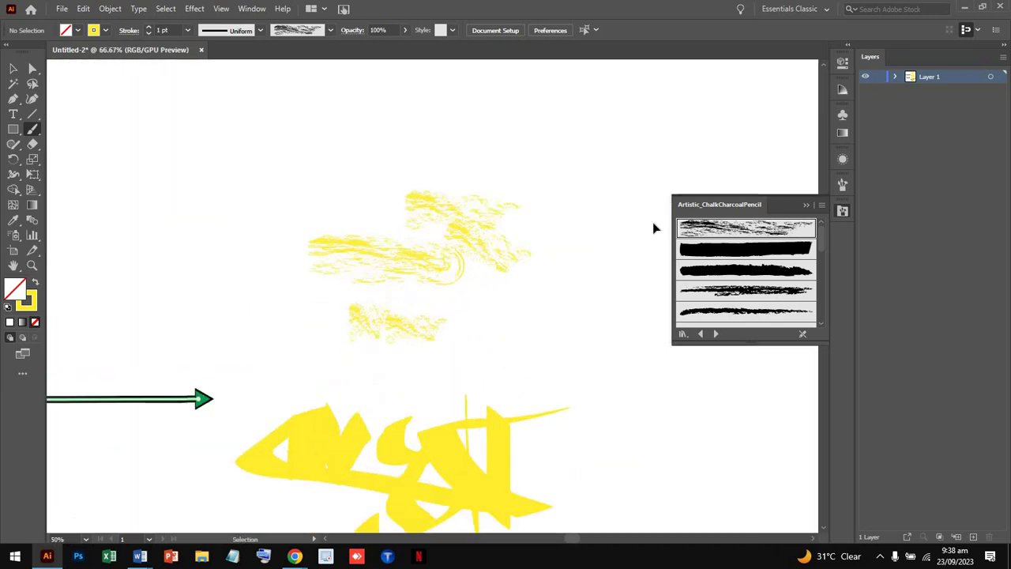
key(ctrl+plus)
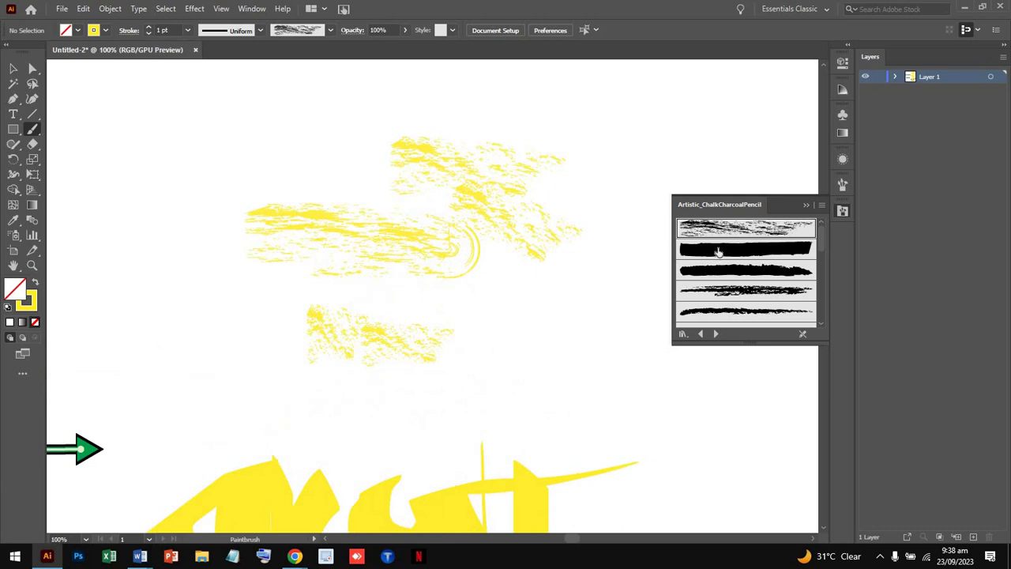
click(716, 250)
drag(403, 212, 567, 340)
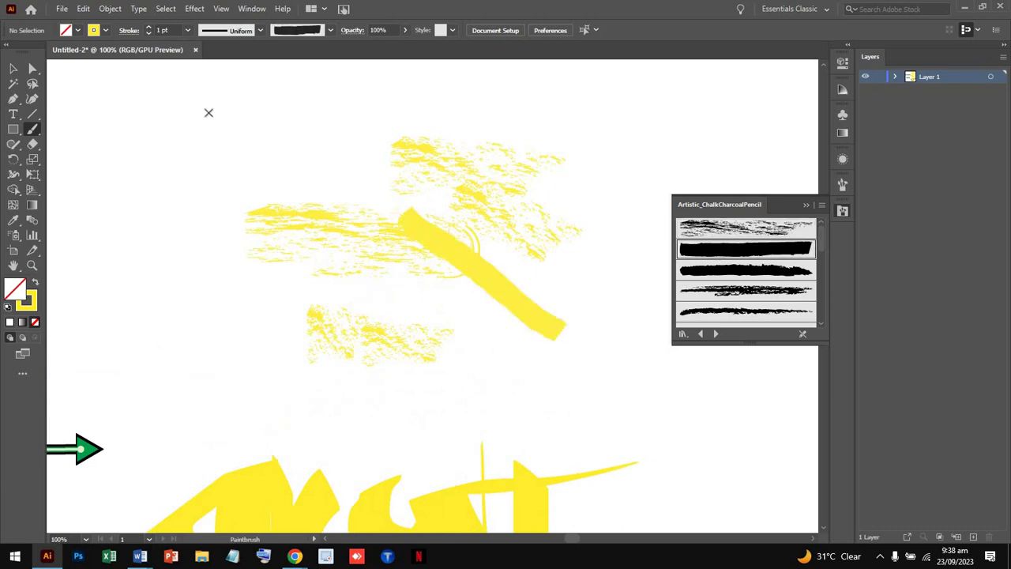
drag(472, 112, 472, 112)
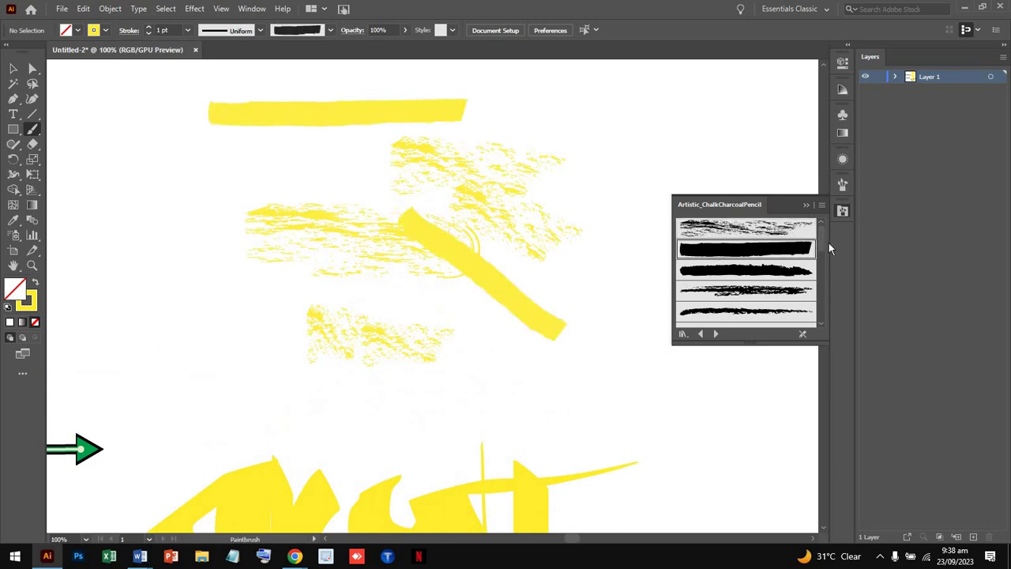
- Draw rough pencil-textured curves at the left with the fourth chalk brush
click(765, 294)
drag(123, 133, 98, 192)
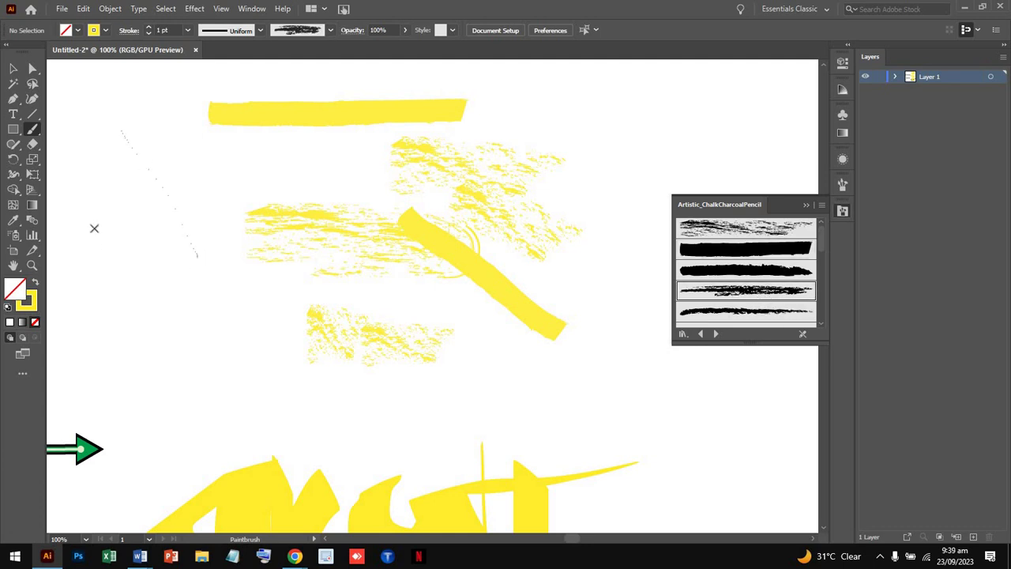
drag(418, 153, 418, 154)
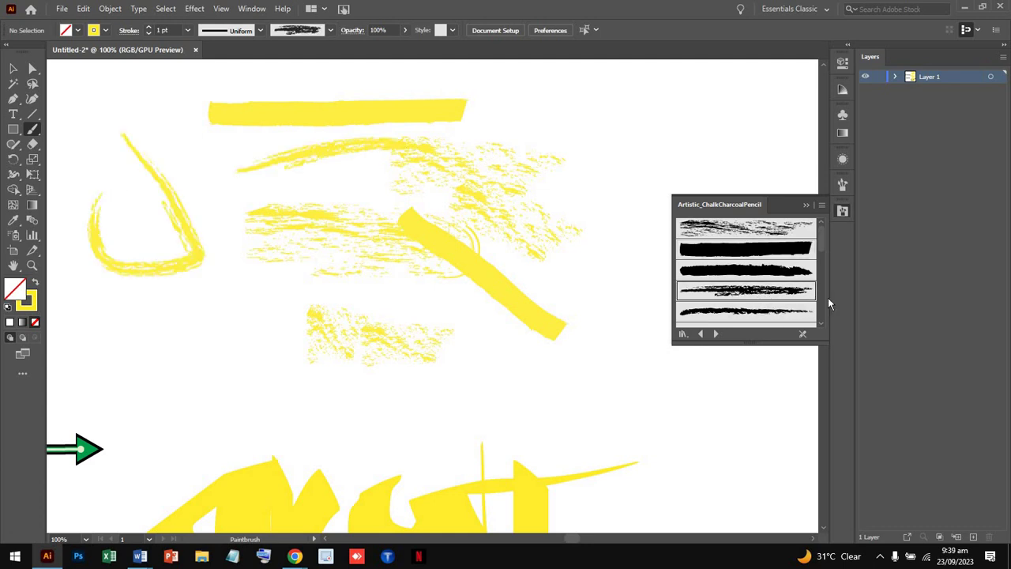
scroll(759, 294, down, 3)
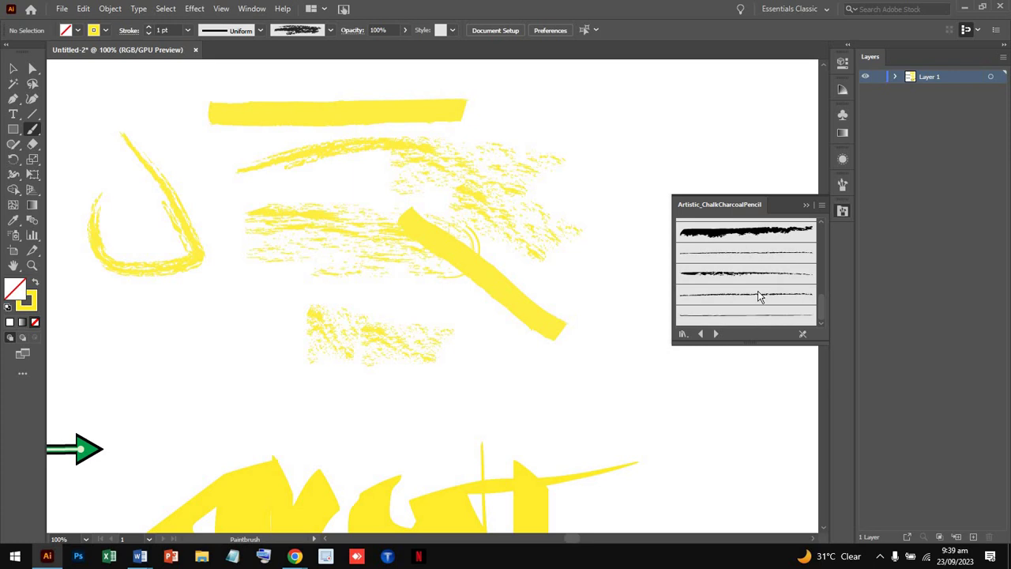
- Load the Artistic_ScrollPen brush library and pick one of its brushes
click(719, 333)
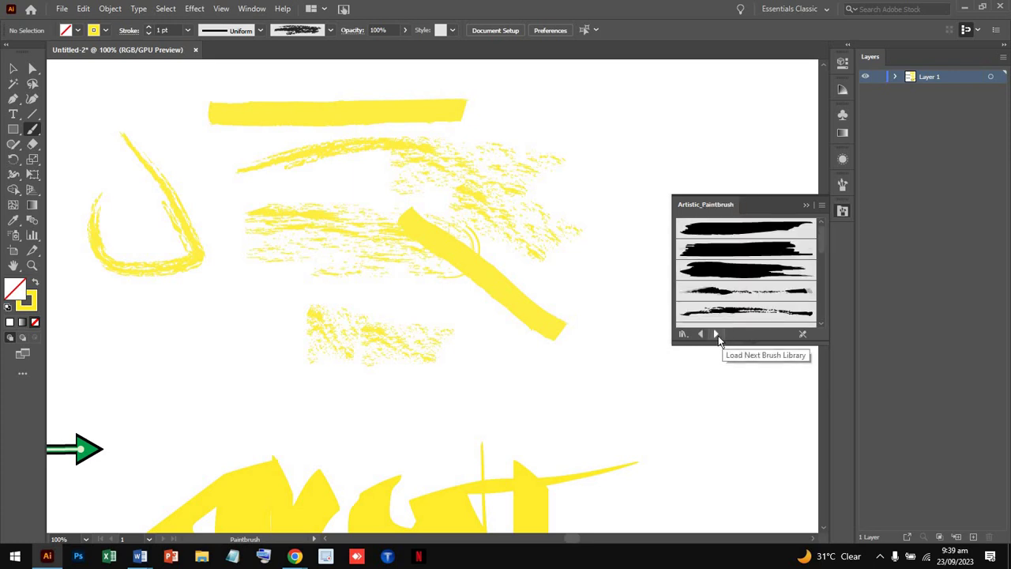
click(719, 335)
click(717, 334)
click(700, 334)
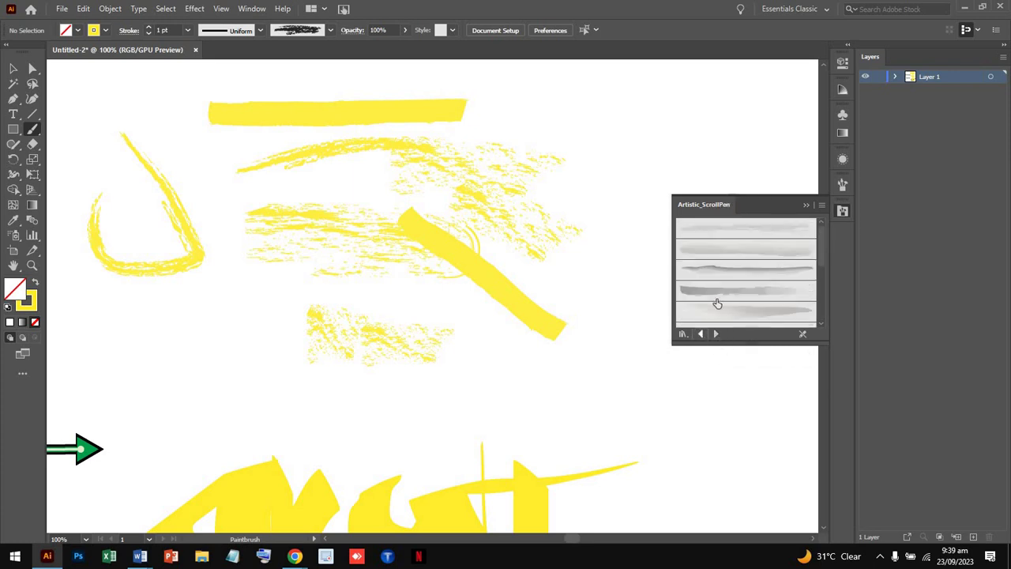
click(735, 248)
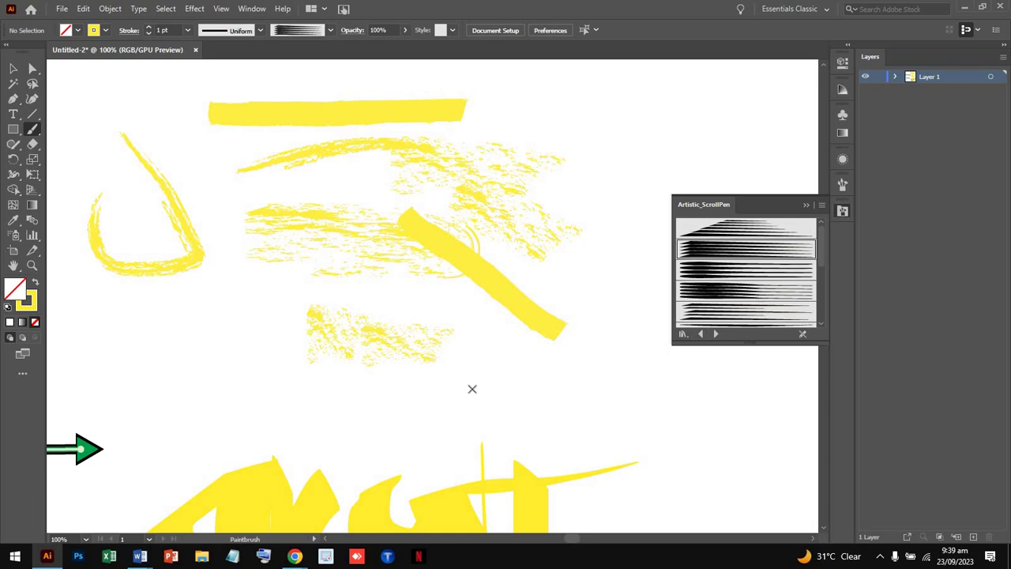
- Paint multi-line yellow scroll-pen strokes in the middle, along the bottom and at the left
drag(439, 388, 697, 386)
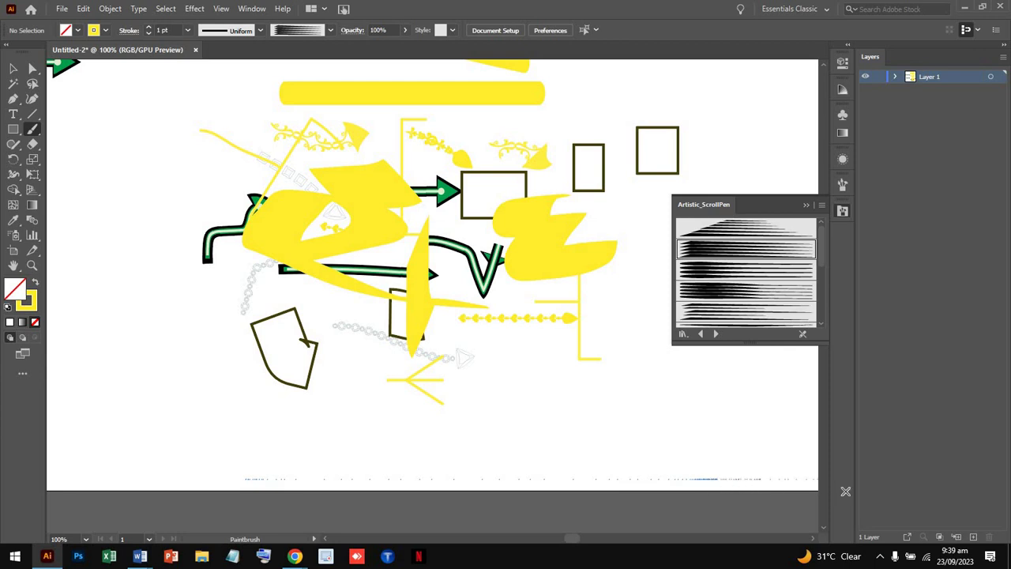
drag(712, 481, 848, 488)
scroll(472, 497, down, 4)
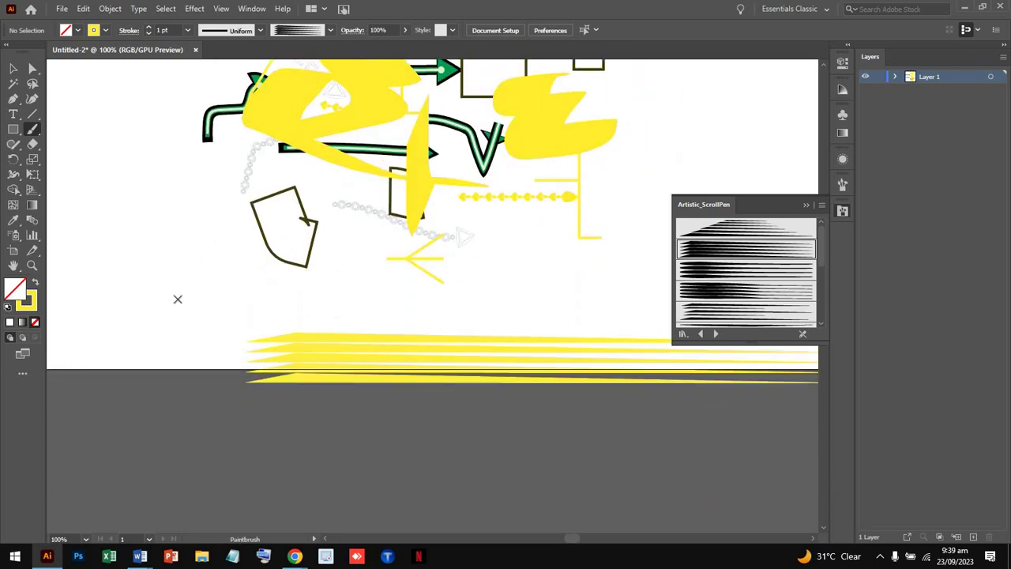
drag(155, 253, 181, 445)
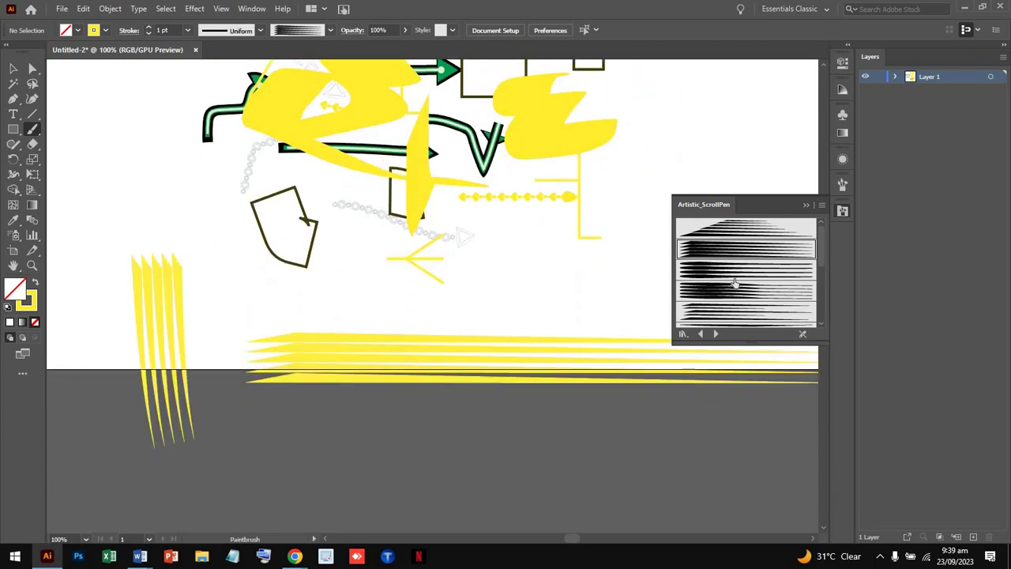
scroll(734, 290, down, 2)
- Pick a different scroll-pen brush, then switch to the Selection tool
click(735, 320)
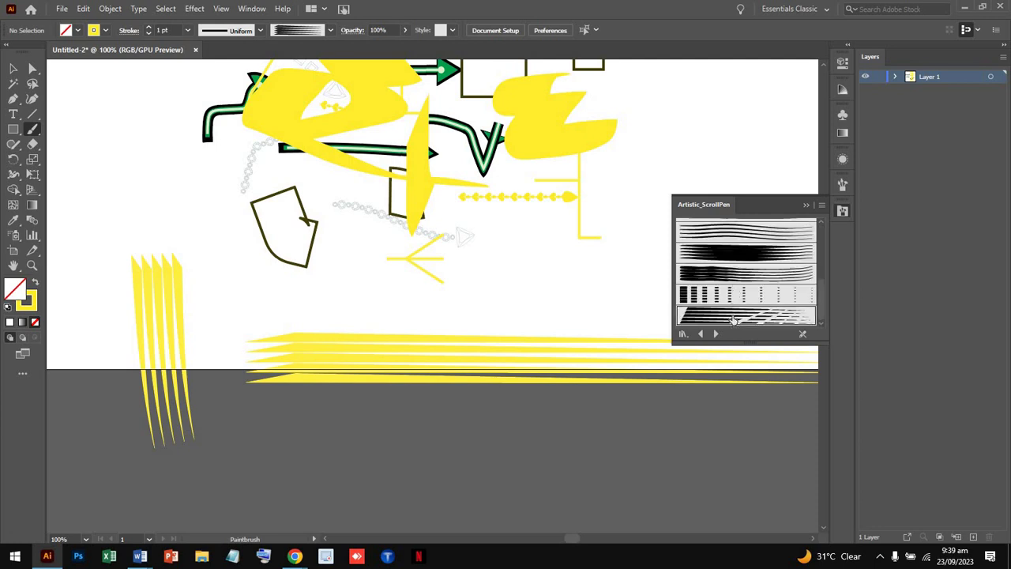
scroll(320, 364, left, 10)
scroll(320, 364, right, 3)
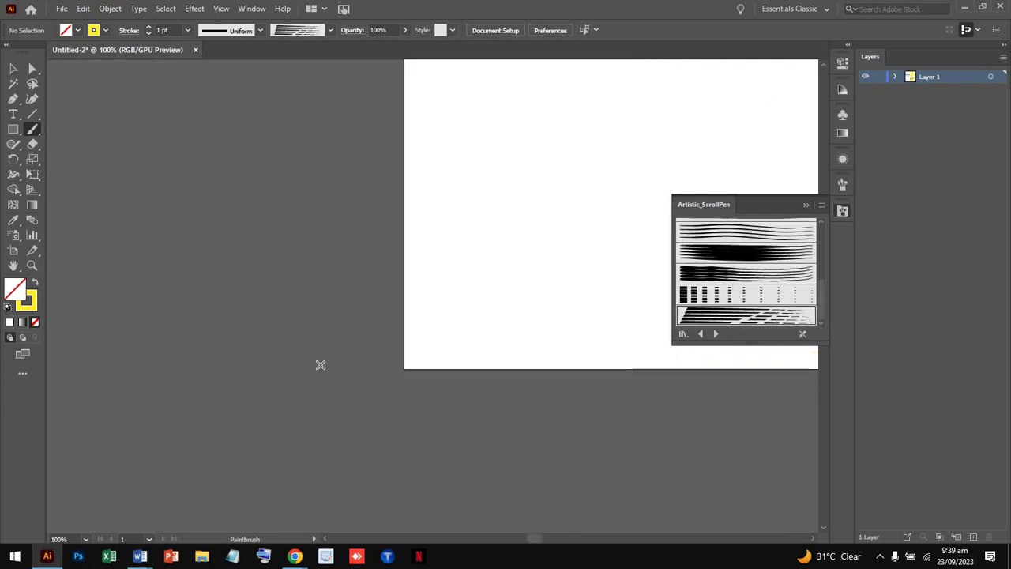
scroll(320, 365, right, 5)
scroll(226, 341, left, 5)
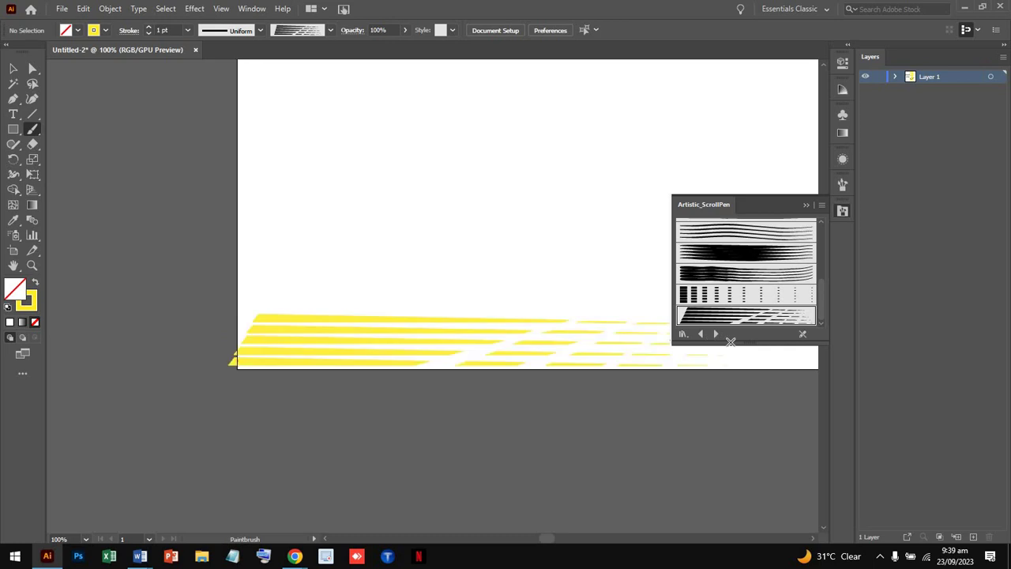
scroll(492, 420, up, 4)
scroll(494, 422, down, 4)
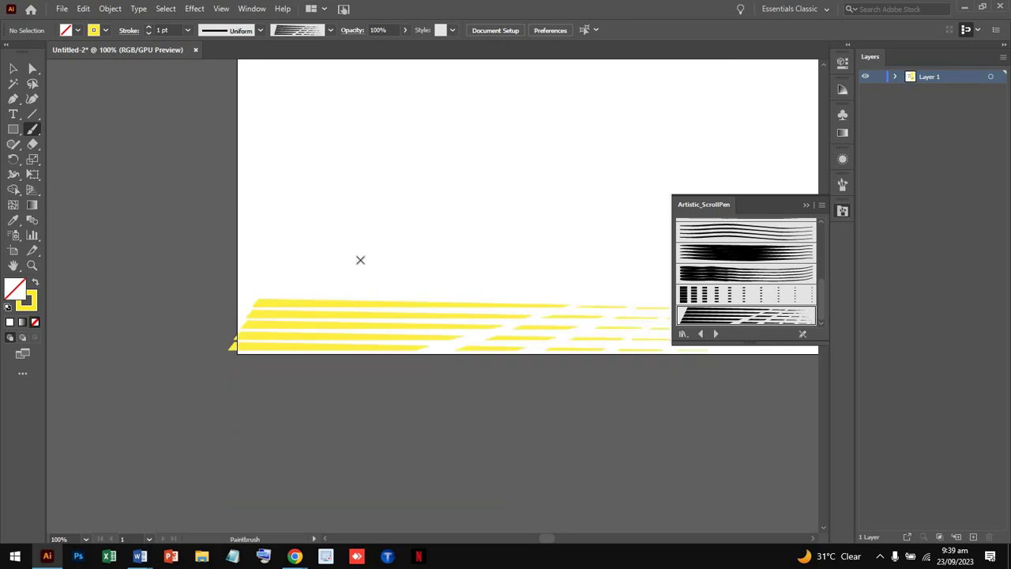
click(14, 69)
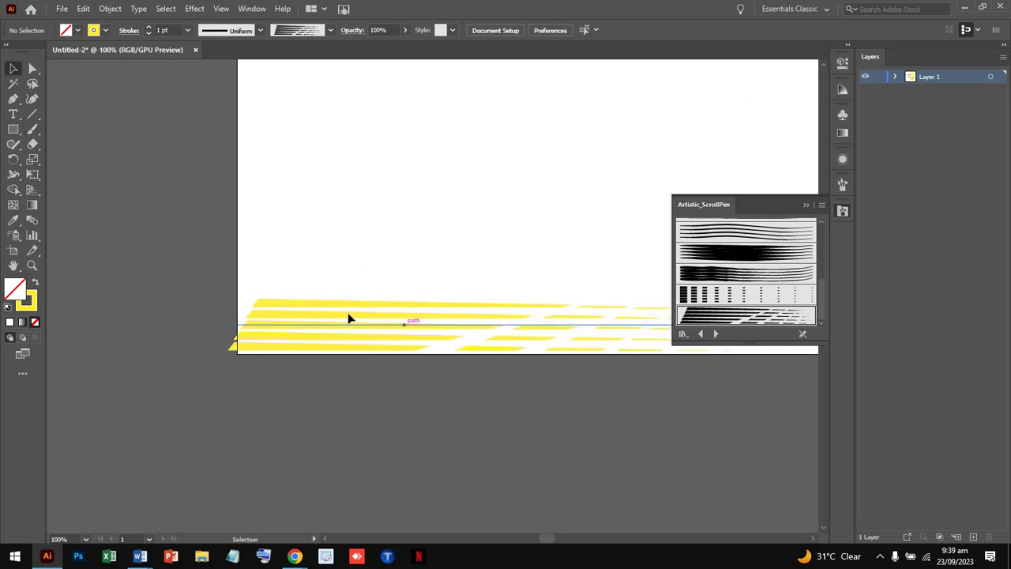
- Move the long yellow stroke further left and reselect it
drag(273, 265, 393, 395)
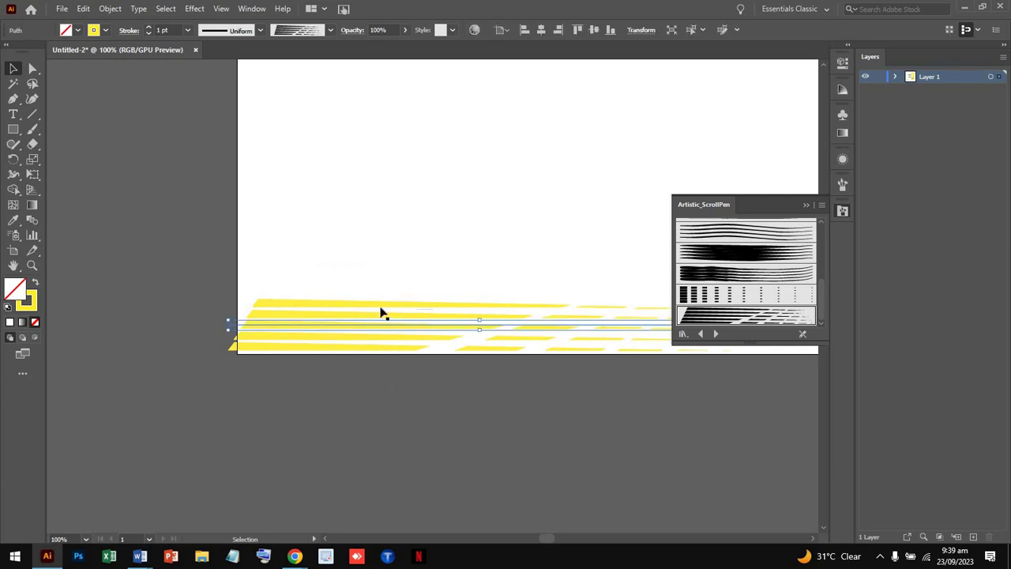
click(414, 335)
drag(440, 211, 335, 343)
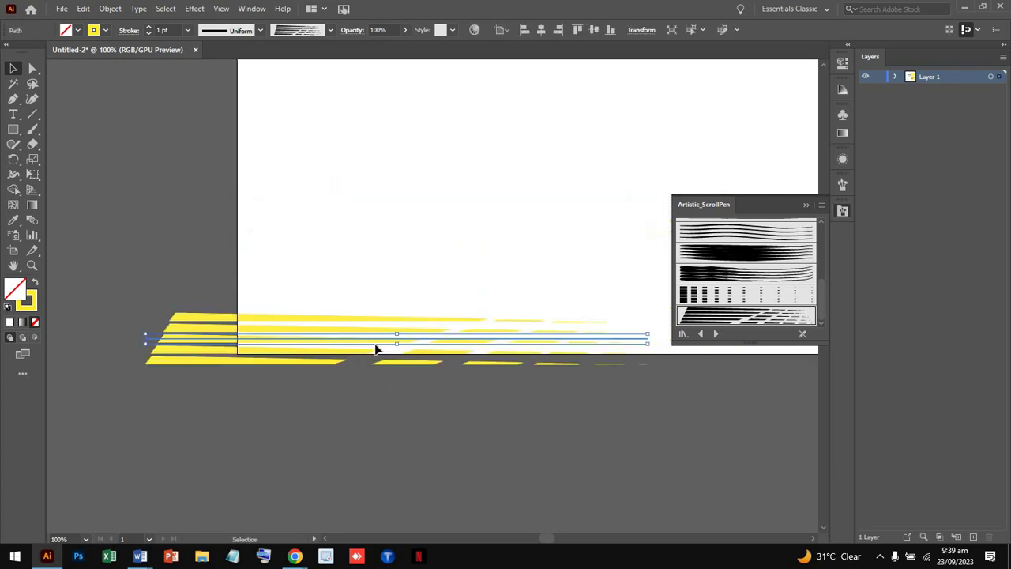
click(493, 459)
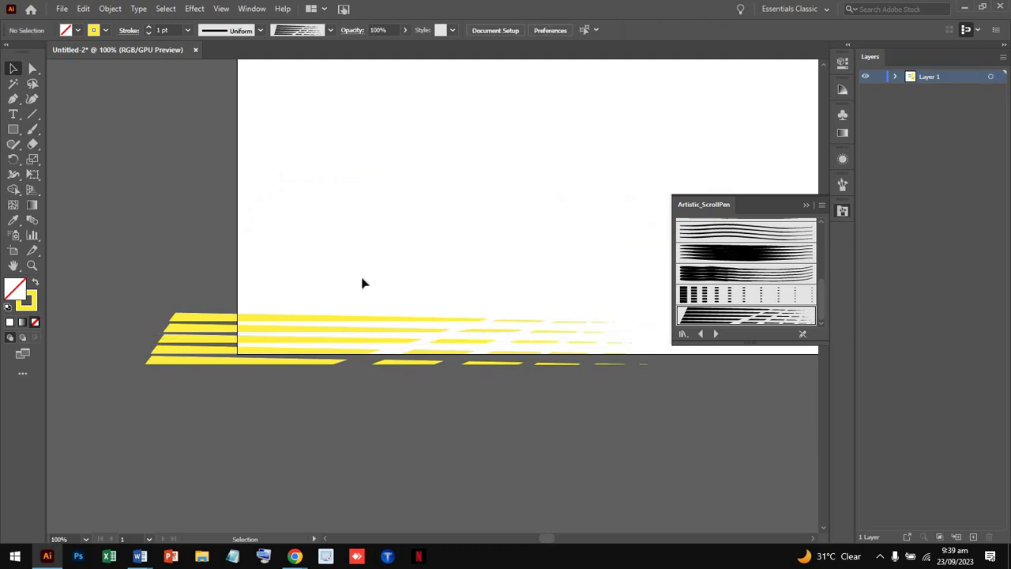
click(421, 345)
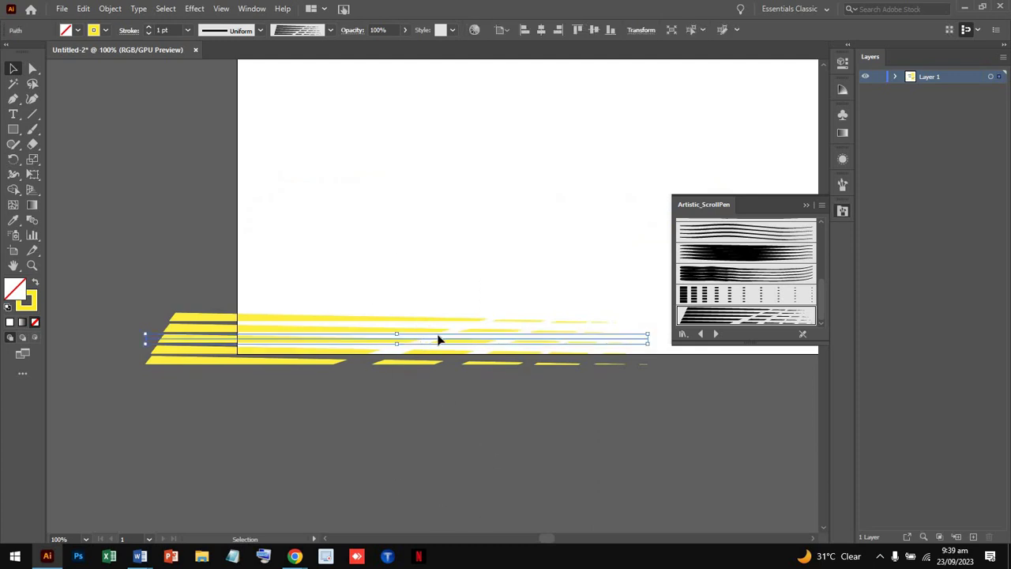
click(448, 328)
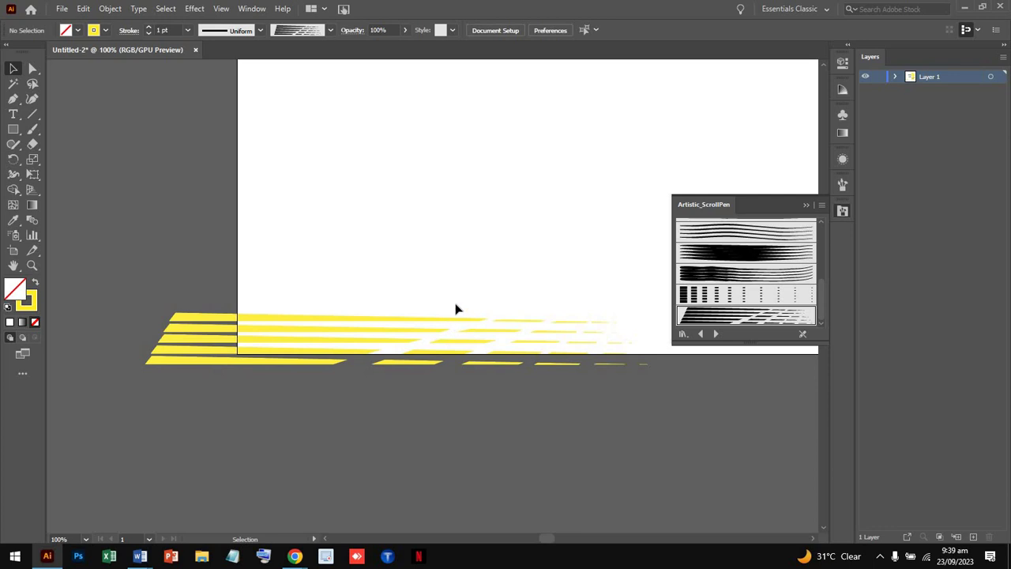
click(443, 339)
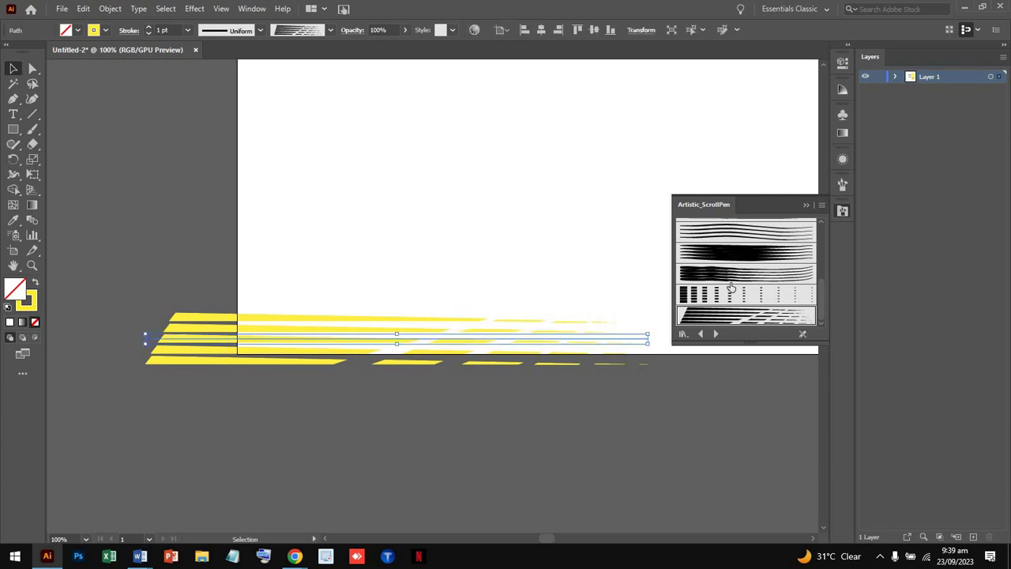
- Give the stroke the blocky dashed scroll-pen brush and paint a dotted yellow stroke
click(731, 273)
click(732, 294)
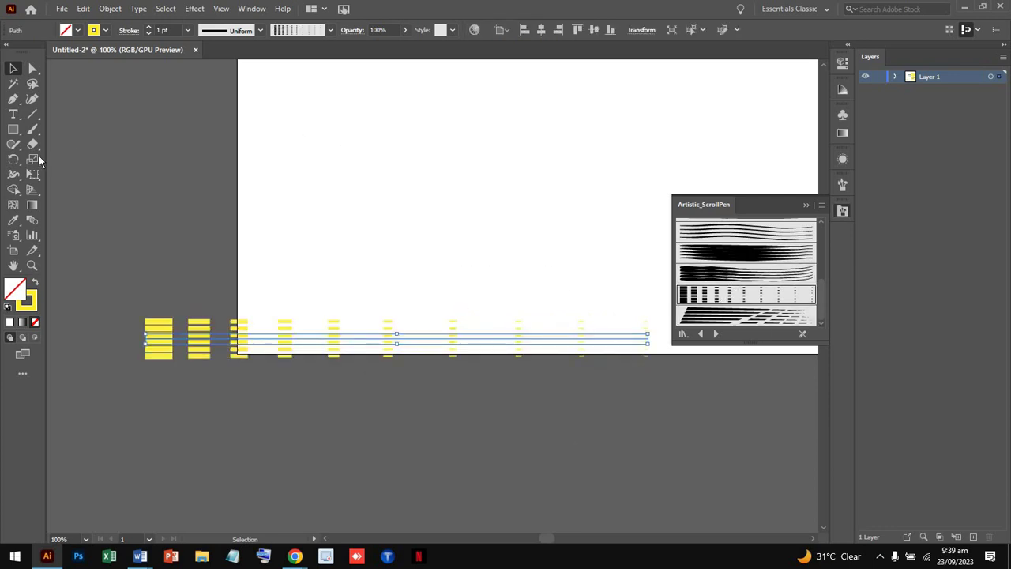
click(31, 129)
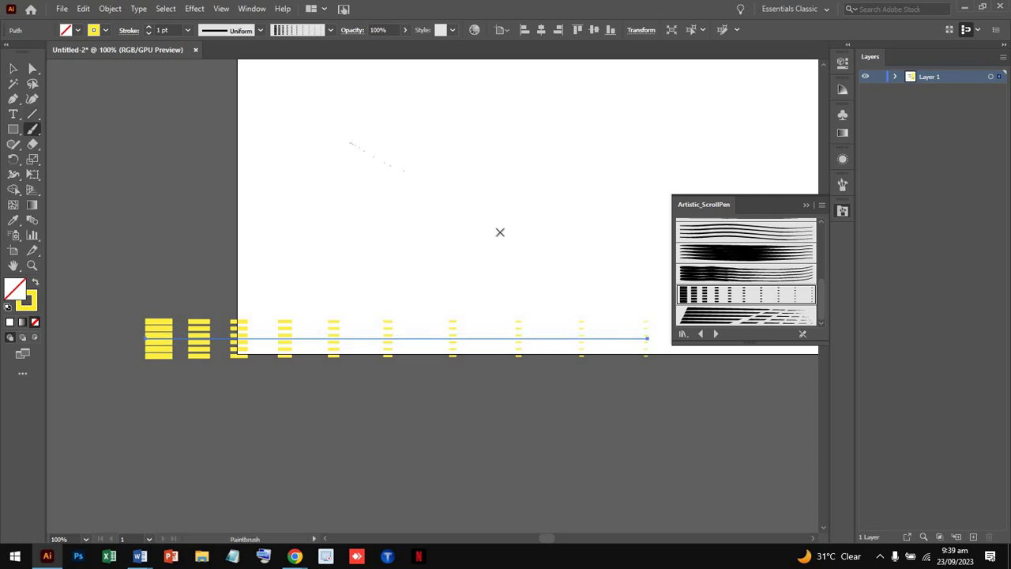
drag(500, 231, 498, 232)
drag(578, 248, 578, 248)
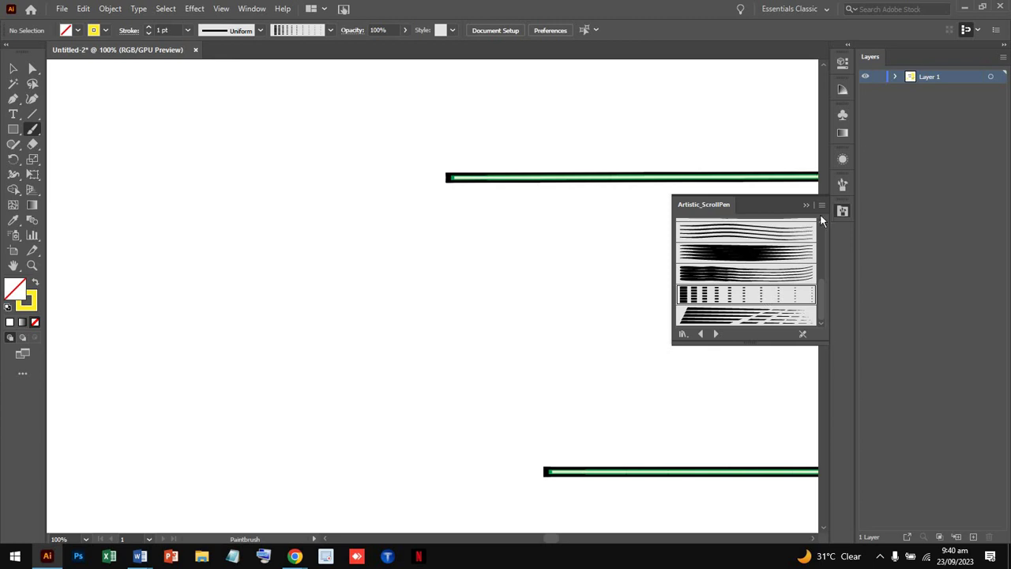
- Load the Borders_Frames library, make the Tribeveled frame brush active, and zoom out to 33.33%
click(683, 333)
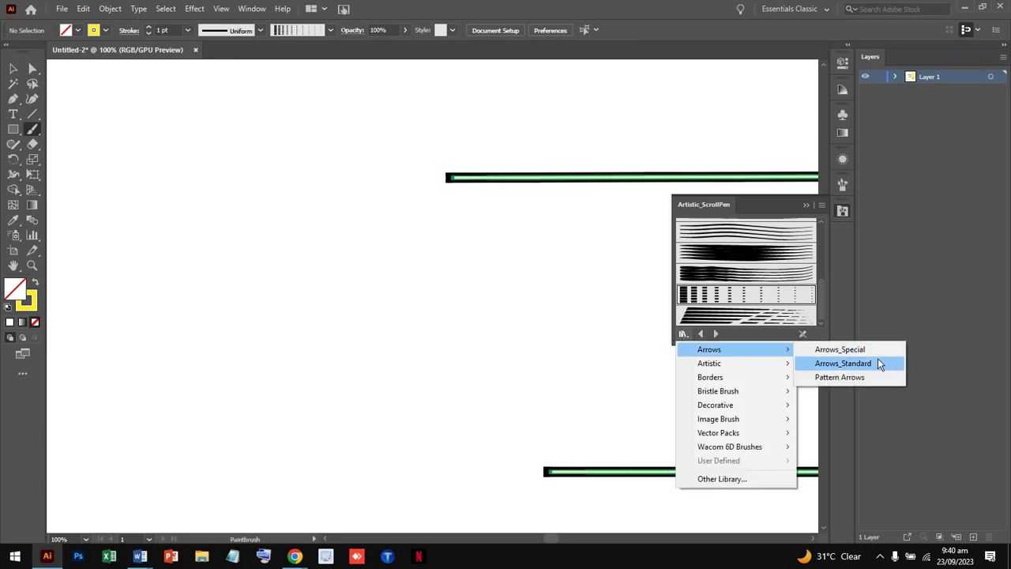
mouse_move(710, 363)
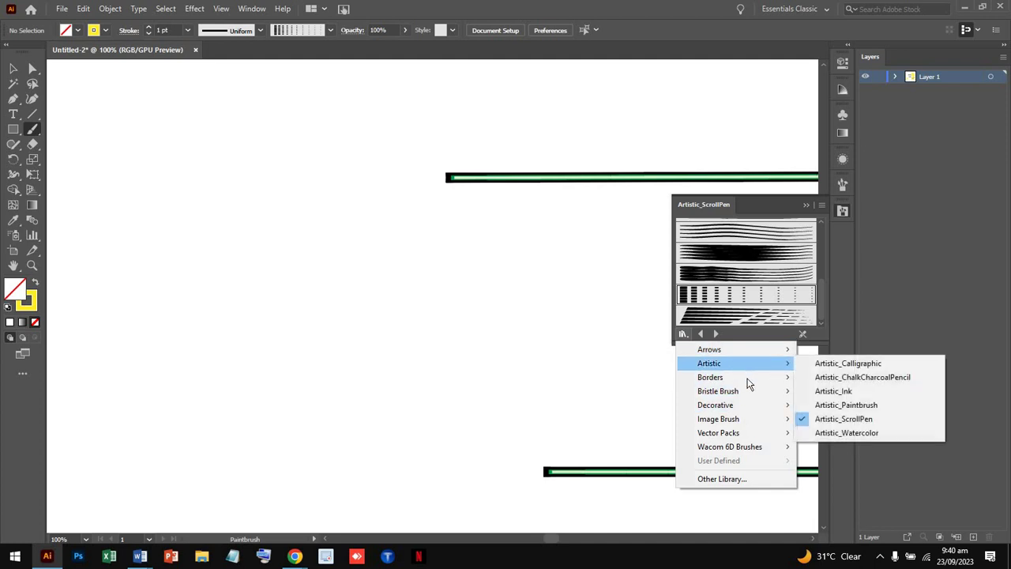
click(747, 273)
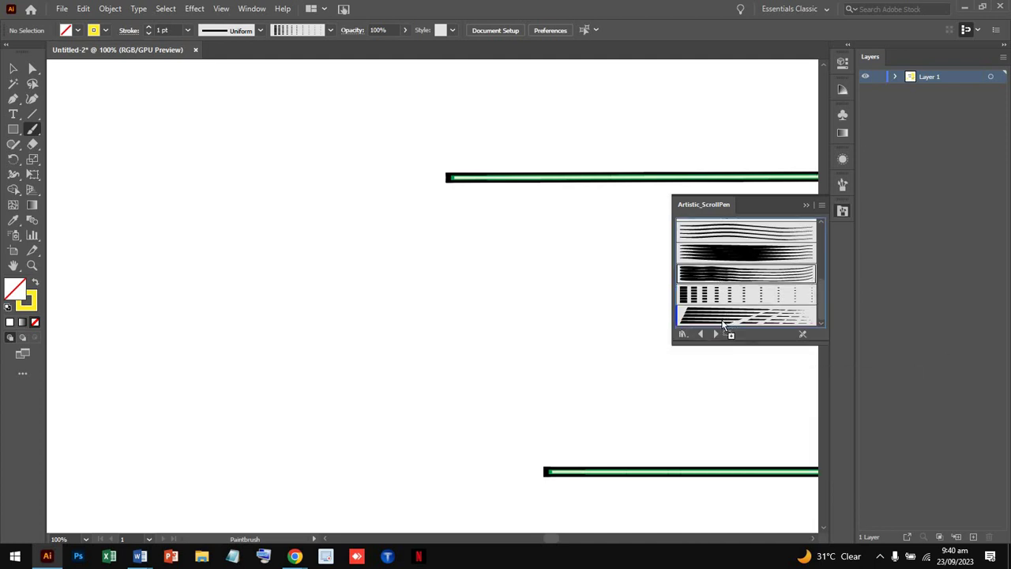
click(717, 333)
click(717, 333)
click(717, 334)
click(717, 333)
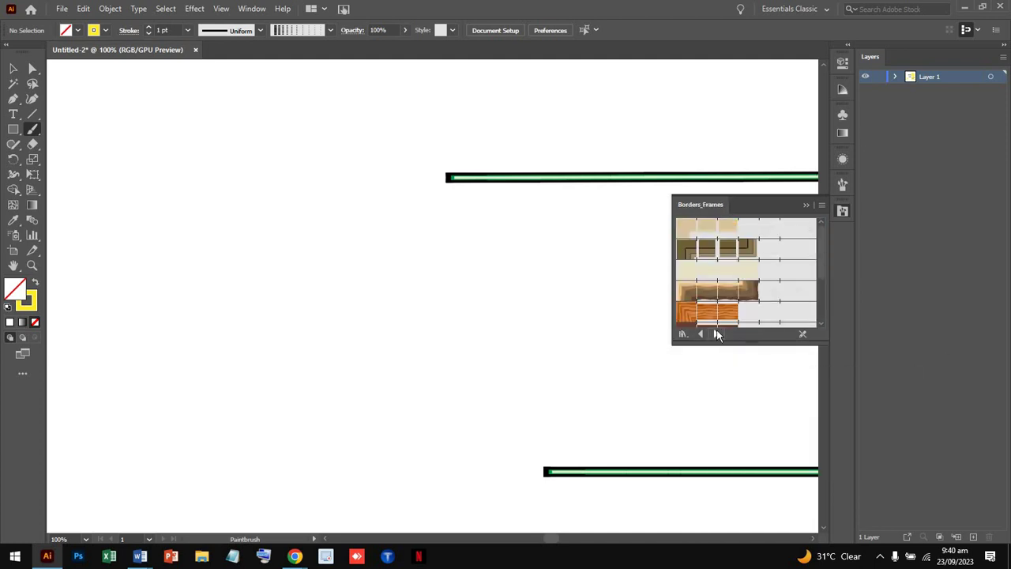
click(717, 333)
click(699, 334)
click(737, 250)
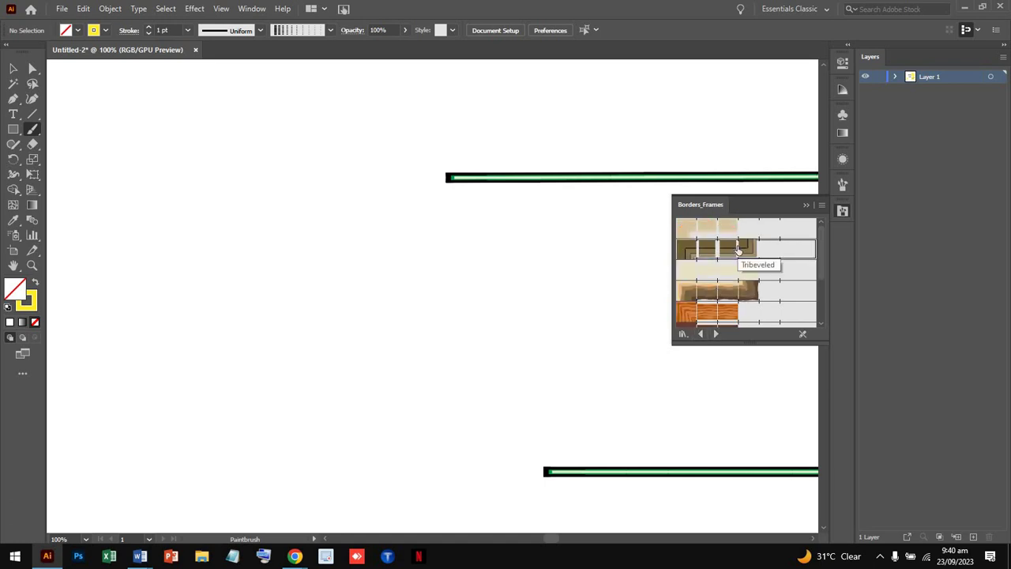
key(ctrl+plus)
key(ctrl+plus)
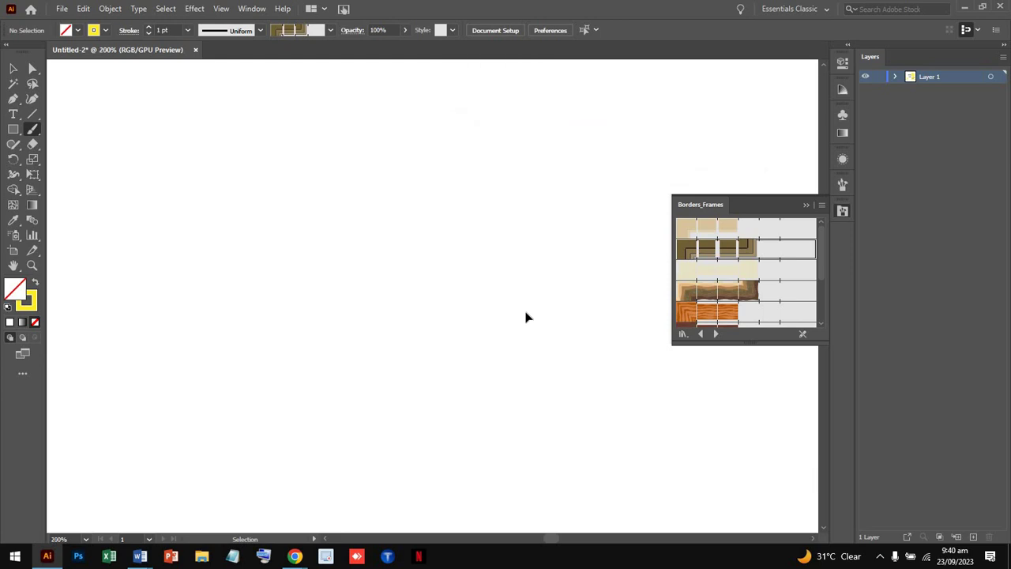
key(ctrl+plus)
key(ctrl+plus)
key(ctrl+minus)
key(ctrl+minus)
key(ctrl+minus)
key(ctrl+minus)
key(ctrl+minus)
key(ctrl+minus)
key(ctrl+minus)
key(ctrl+minus)
key(ctrl+minus)
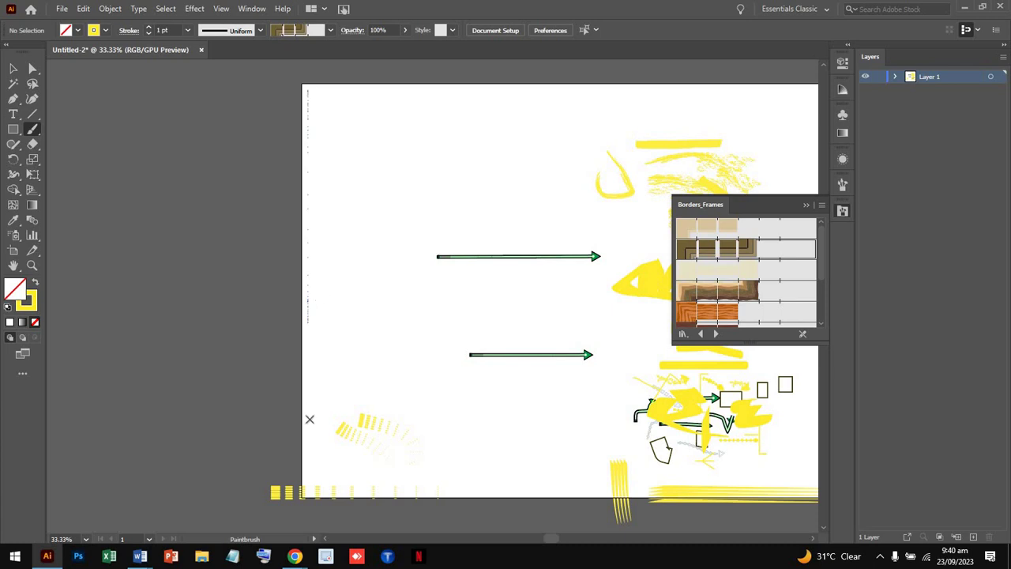
- Paint a brown Tribeveled frame down the artboard's left edge and nudge it flush
drag(310, 419, 307, 521)
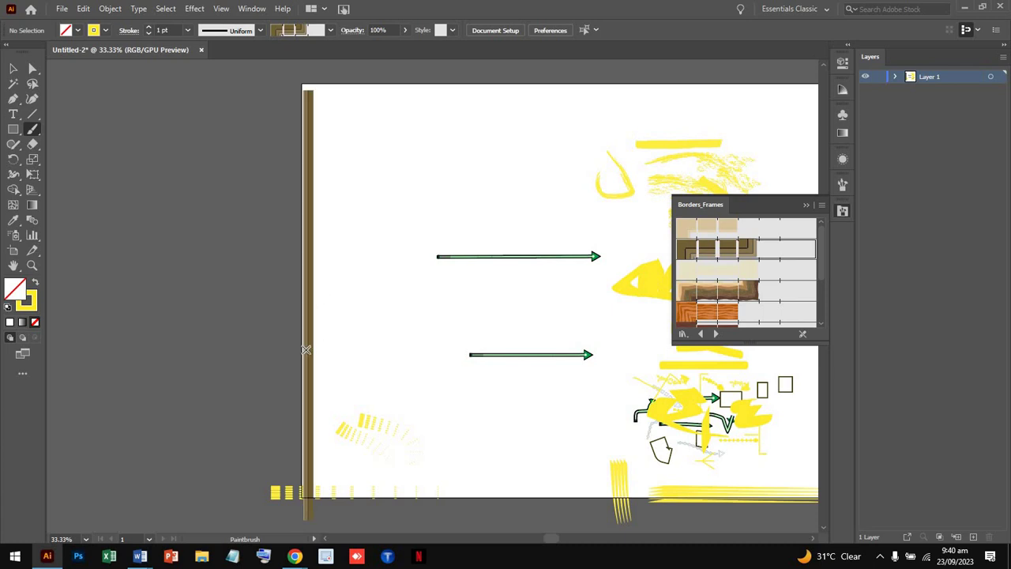
click(12, 69)
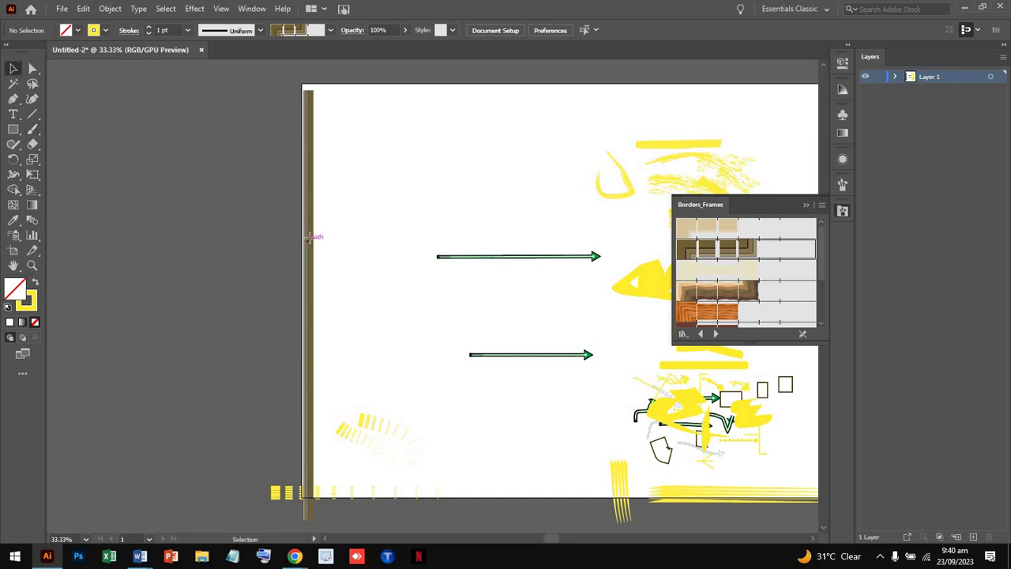
drag(309, 237, 305, 237)
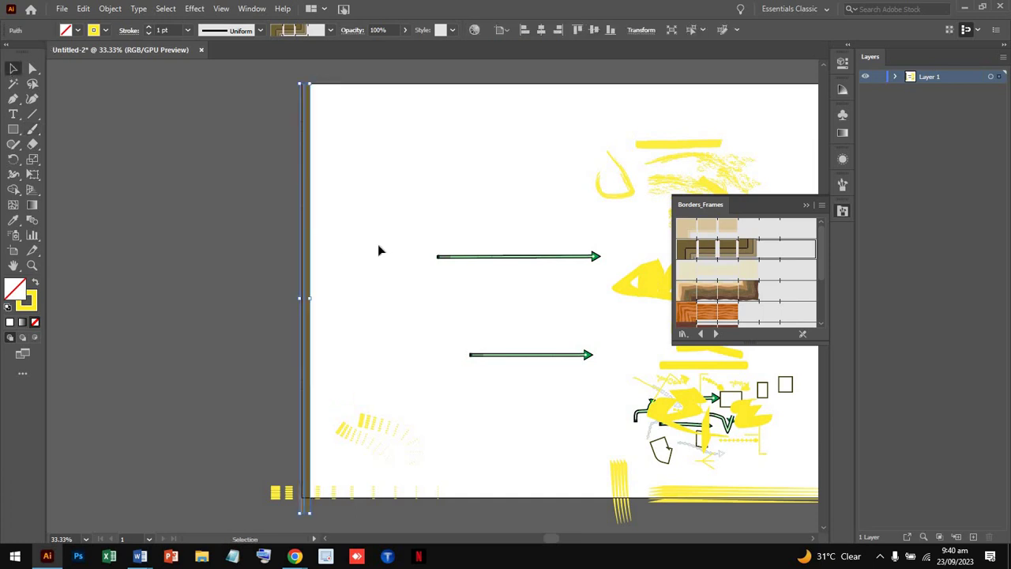
click(368, 390)
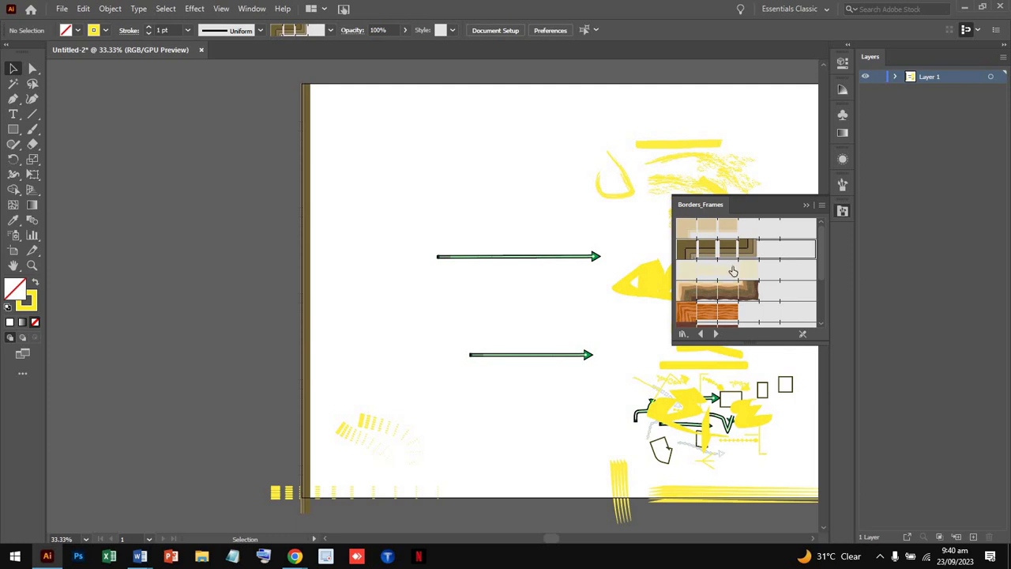
- Make the orange wood-grain frame brush active for painting
scroll(733, 272, down, 3)
scroll(728, 274, up, 1)
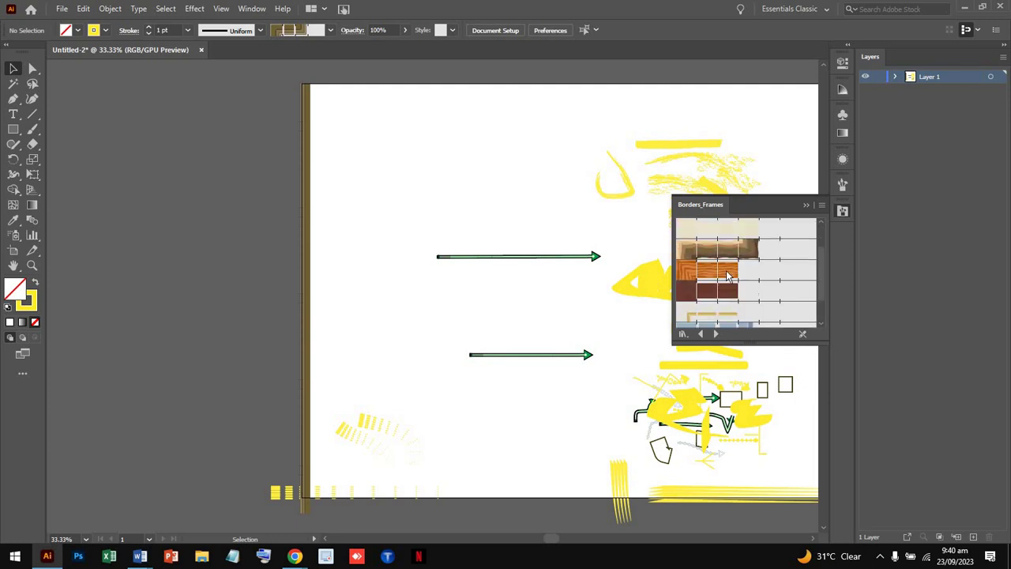
click(727, 275)
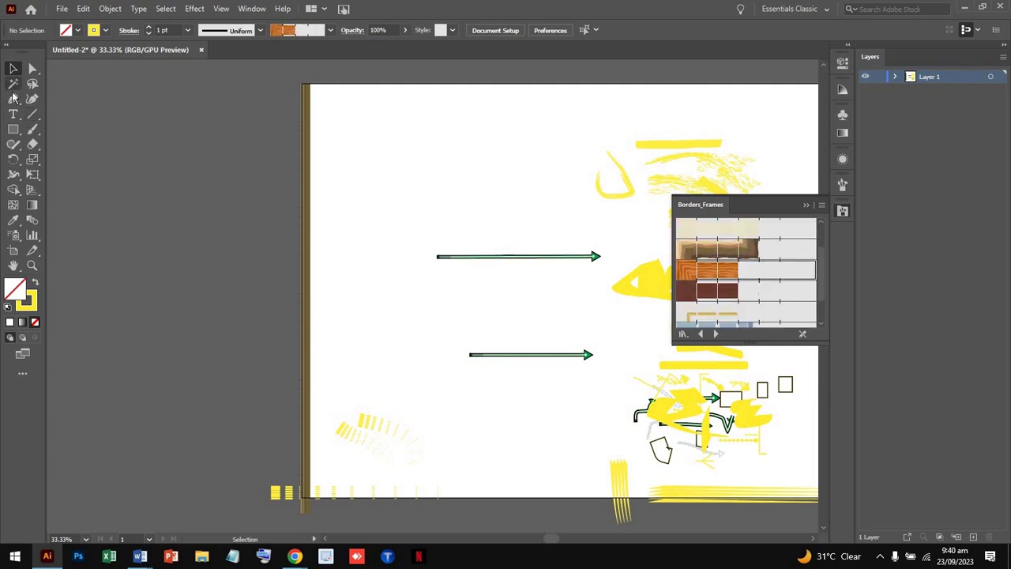
click(33, 132)
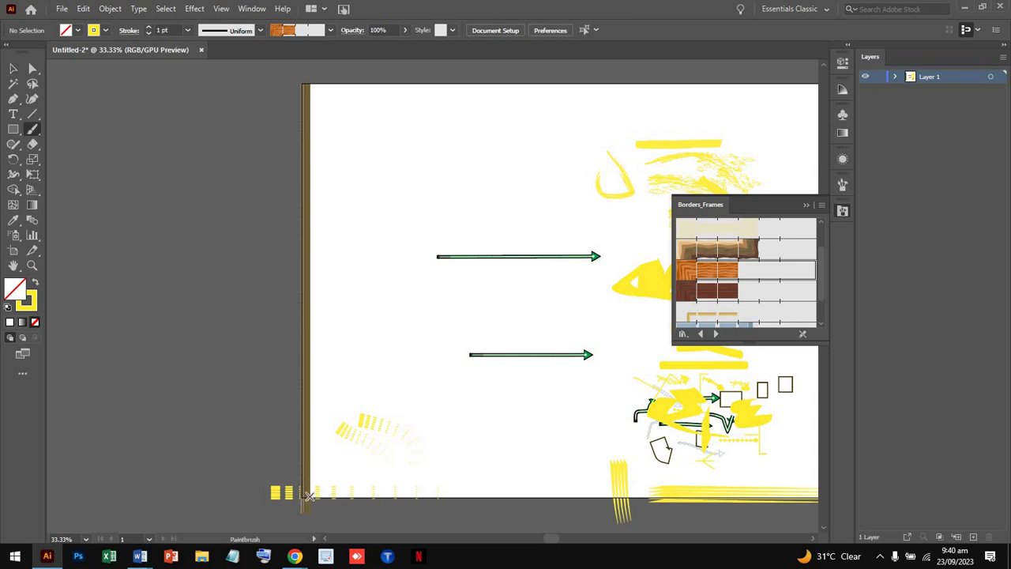
- Paint an orange wood-grain border along the artboard's bottom out to the right edge
drag(308, 487, 885, 459)
drag(884, 459, 989, 465)
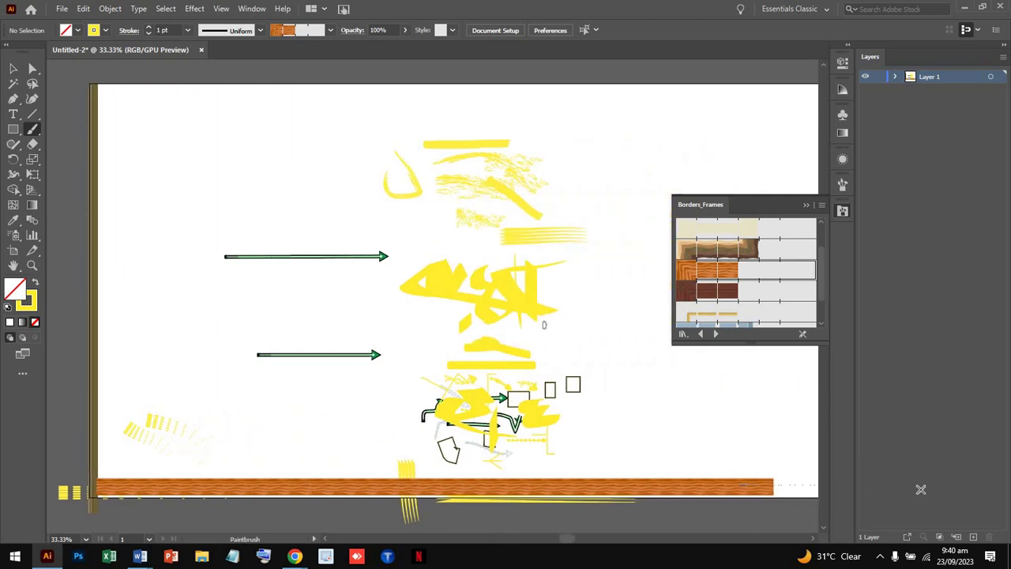
drag(740, 484, 921, 493)
drag(646, 481, 386, 482)
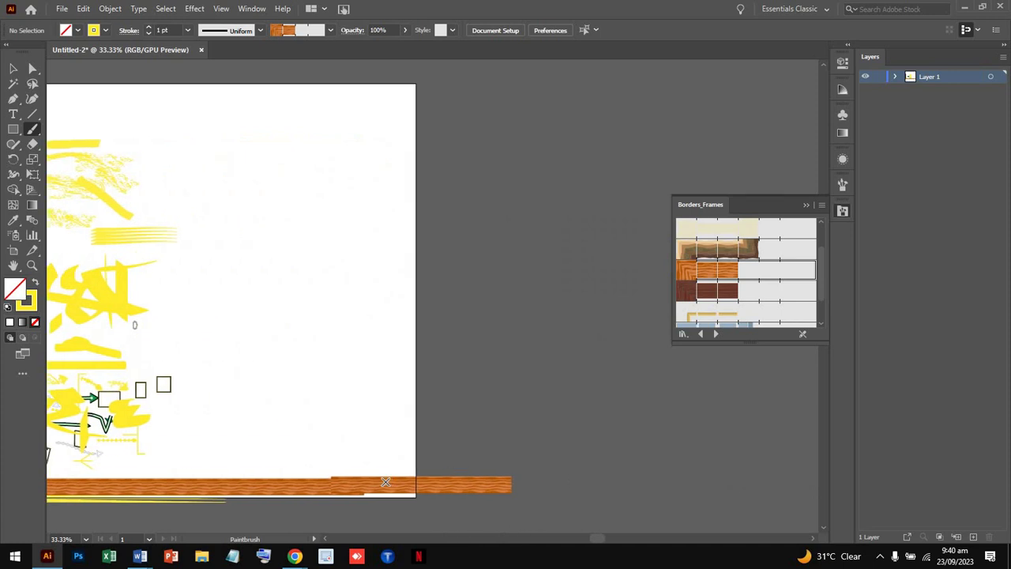
- Shift the short wood border piece down into line, deselect it, and zoom in
key(v)
mouse_move(412, 493)
mouse_down()
mouse_move(414, 503)
mouse_move(414, 486)
mouse_up()
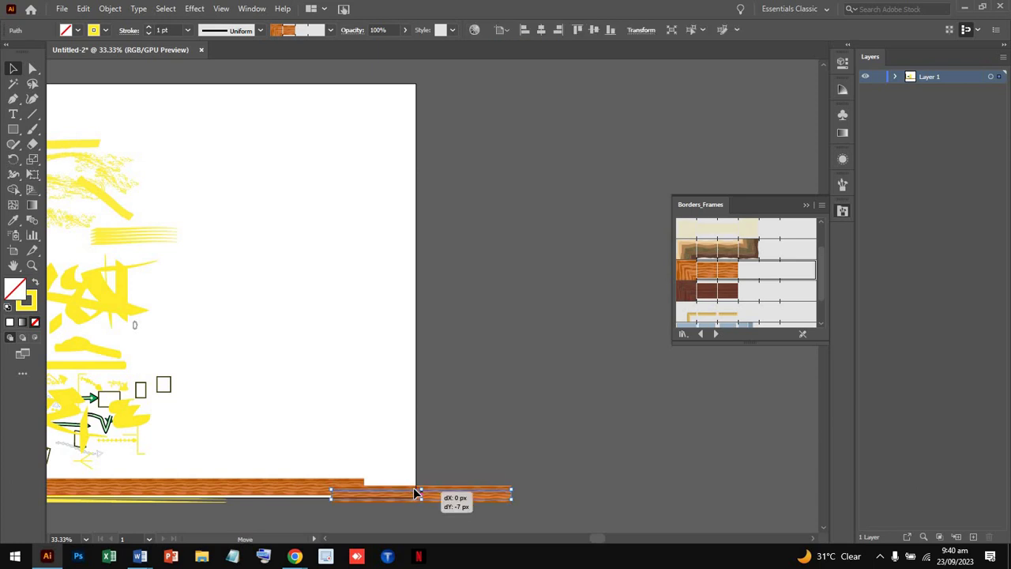
click(297, 471)
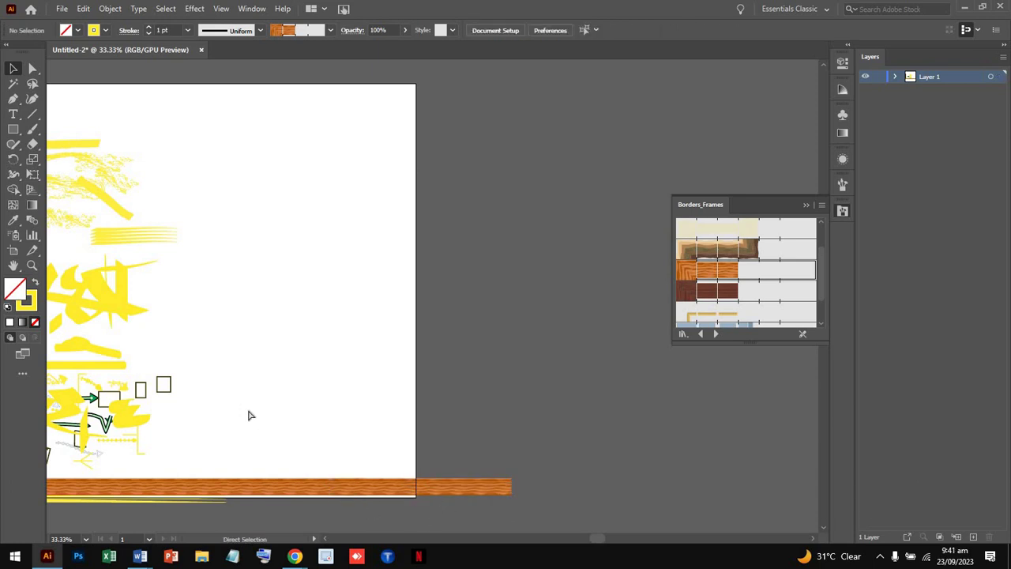
key(ctrl+equal)
key(ctrl+equal)
key(ctrl+equal)
key(ctrl+equal)
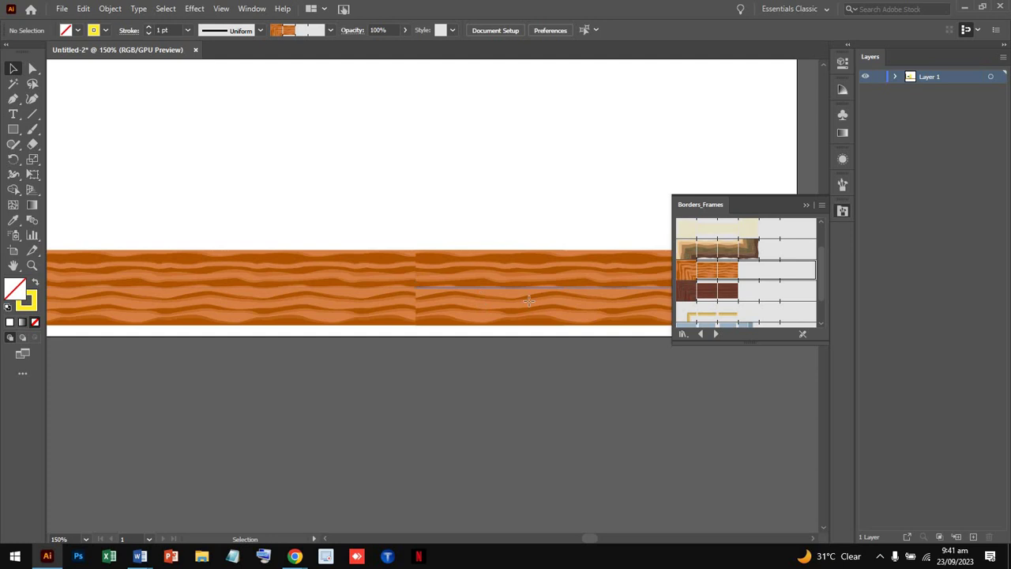
- Step through the brush libraries to load Decorative_Banners and Seals
click(525, 292)
scroll(795, 282, down, 2)
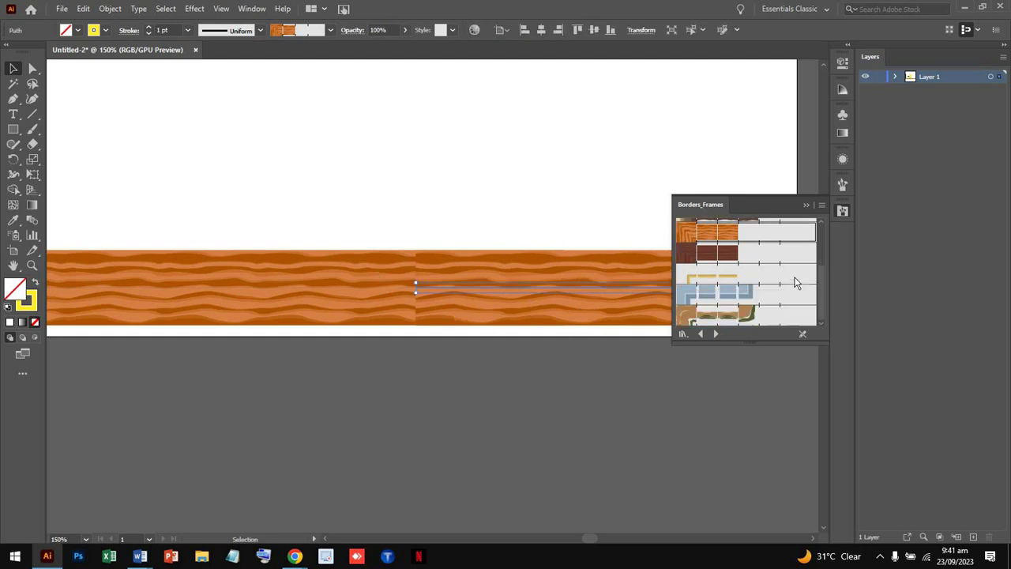
scroll(728, 271, up, 2)
scroll(728, 300, up, 2)
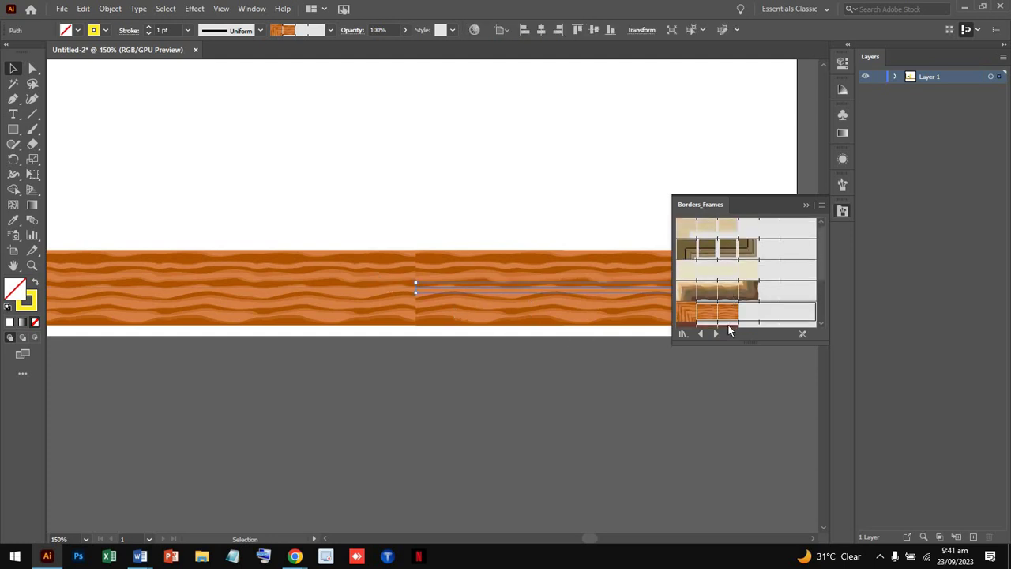
click(716, 334)
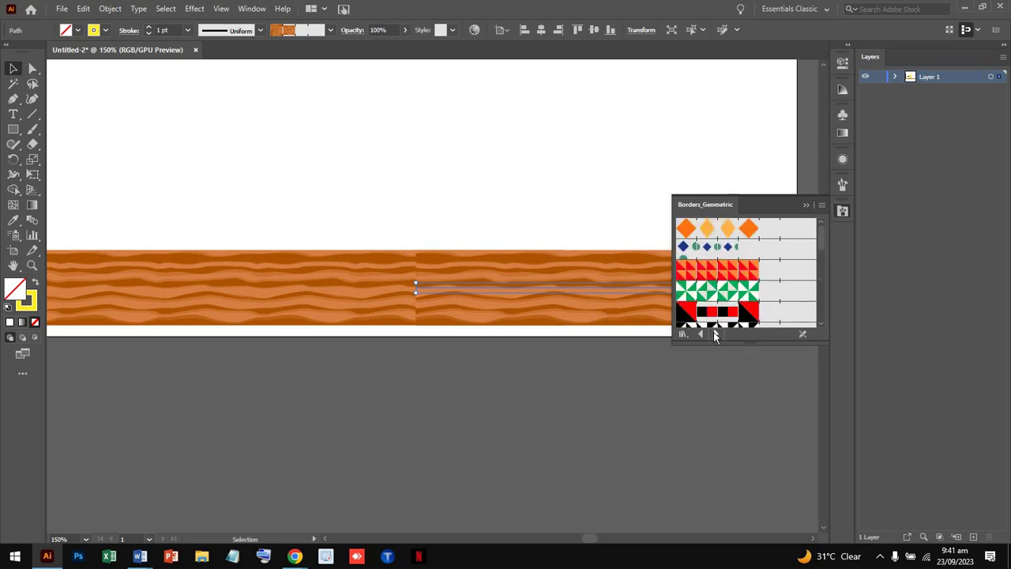
click(716, 334)
scroll(726, 291, down, 3)
scroll(726, 292, up, 1)
scroll(728, 293, down, 2)
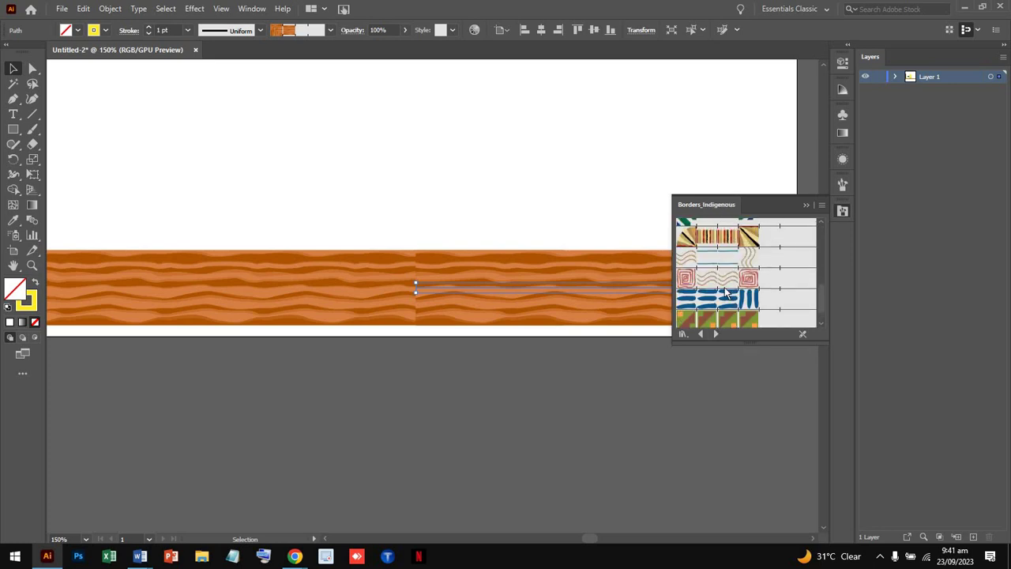
click(717, 335)
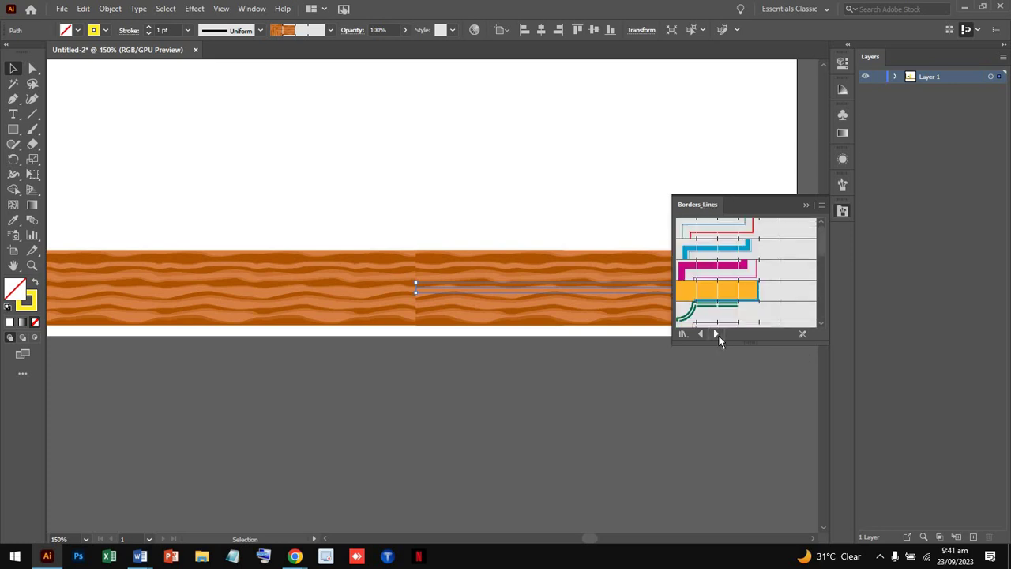
click(716, 334)
click(716, 334)
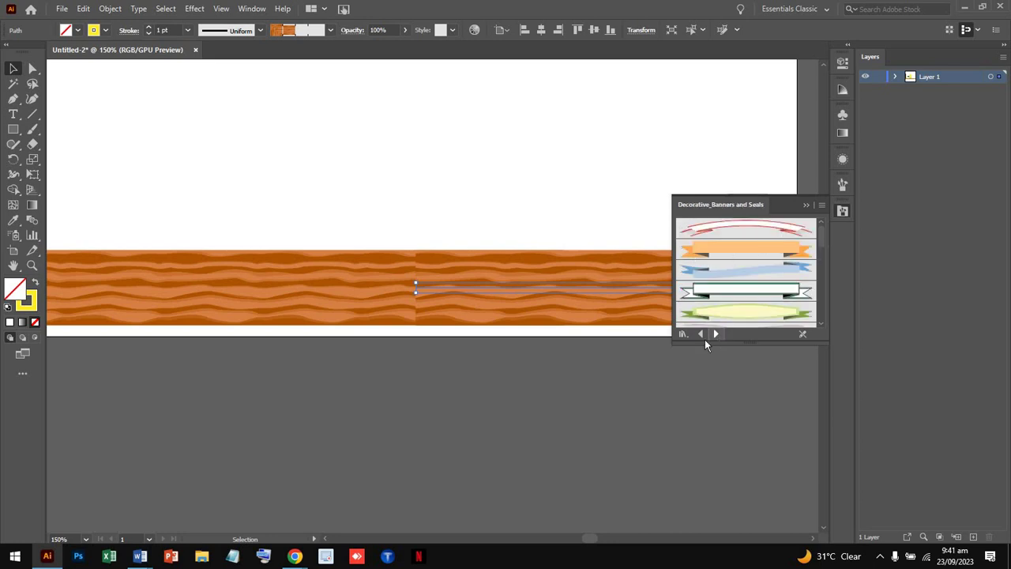
click(700, 334)
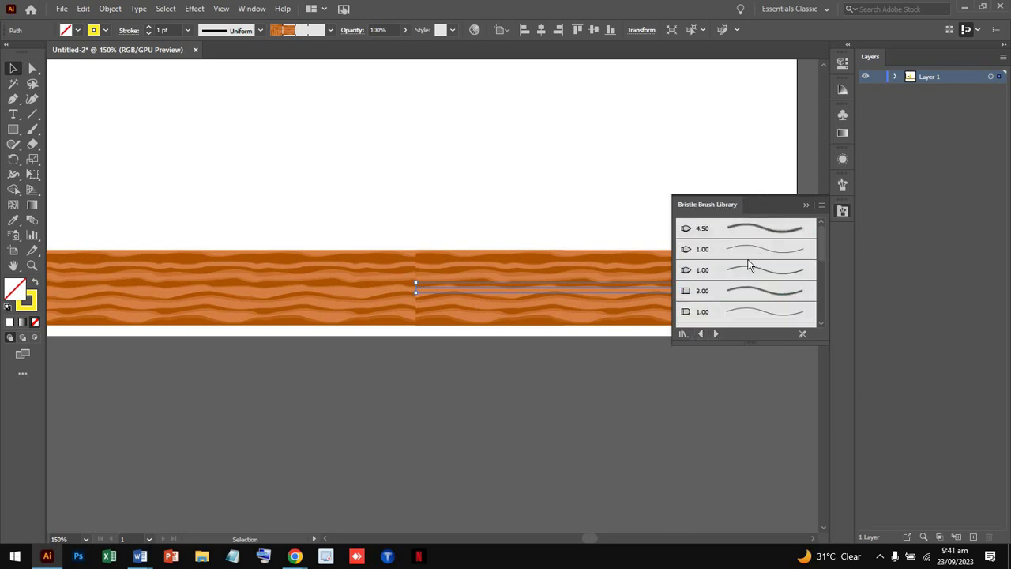
scroll(748, 265, down, 3)
scroll(749, 265, down, 3)
click(715, 333)
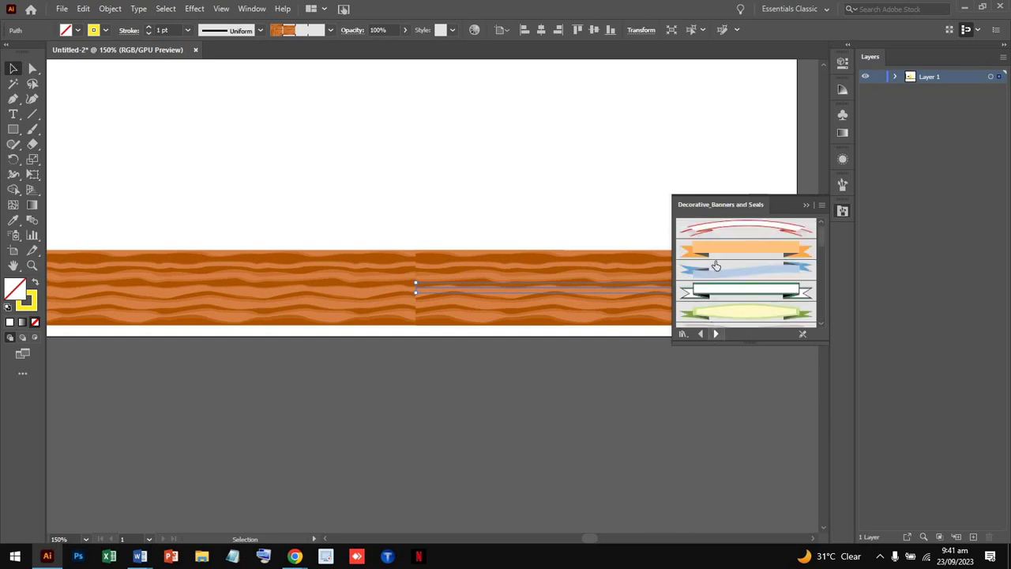
- Paint a slanted arrow banner mid-artboard and a level arrow banner above it
scroll(511, 201, up, 3)
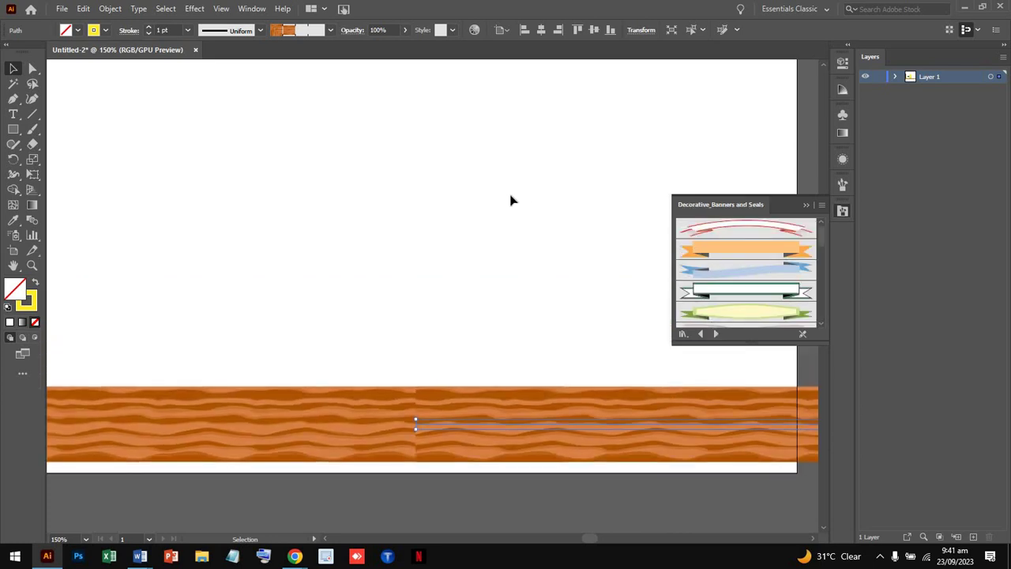
scroll(511, 201, up, 3)
scroll(726, 290, down, 3)
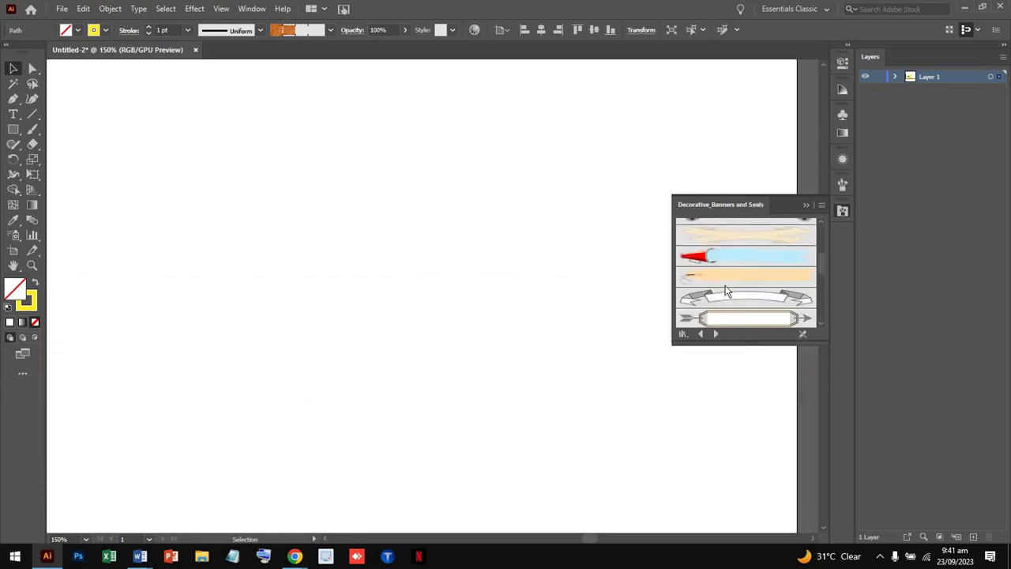
scroll(725, 289, down, 3)
scroll(725, 289, down, 3)
scroll(727, 291, down, 2)
scroll(727, 290, up, 3)
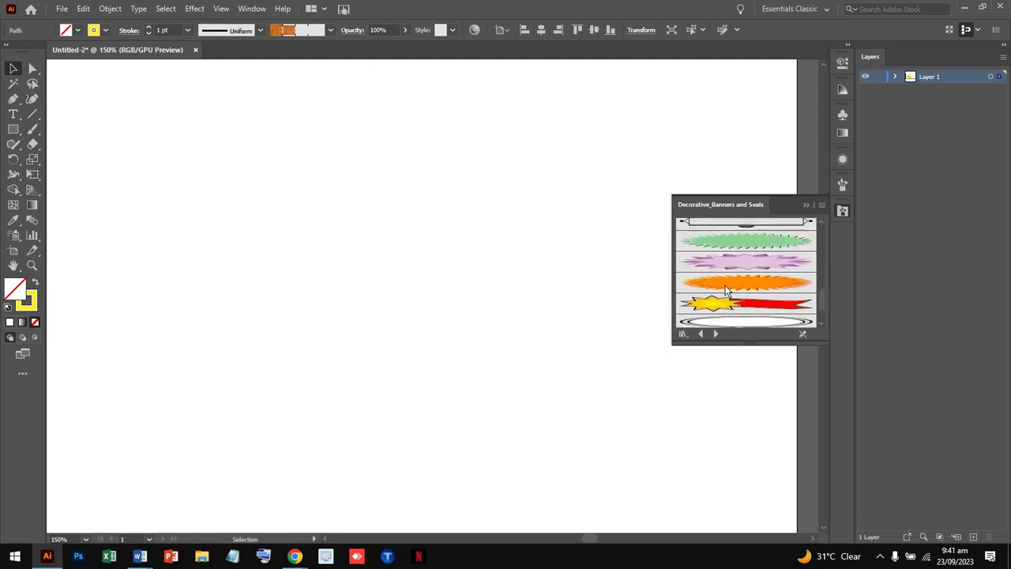
scroll(726, 291, up, 3)
scroll(735, 293, up, 3)
click(746, 294)
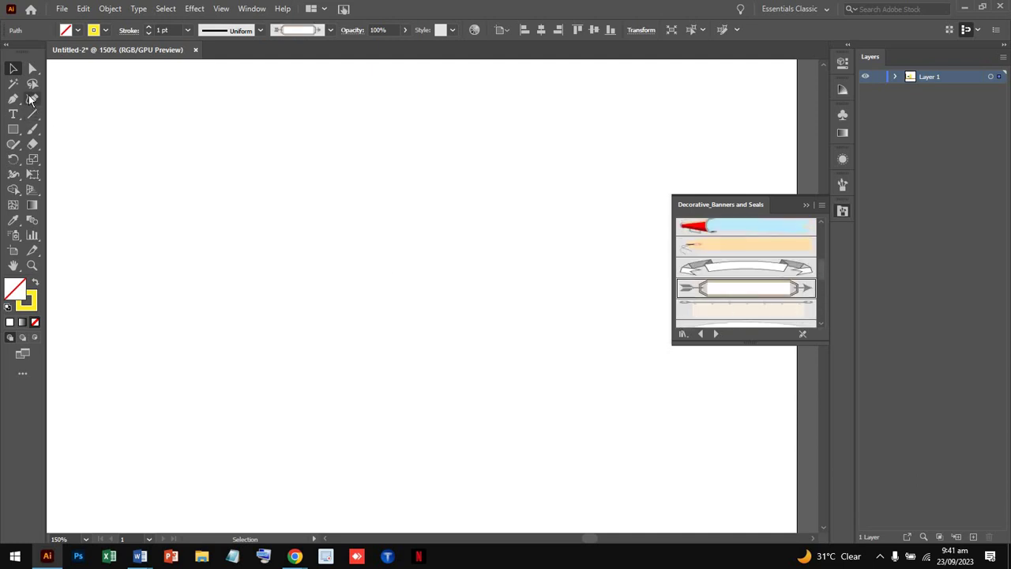
click(32, 129)
drag(335, 268, 566, 299)
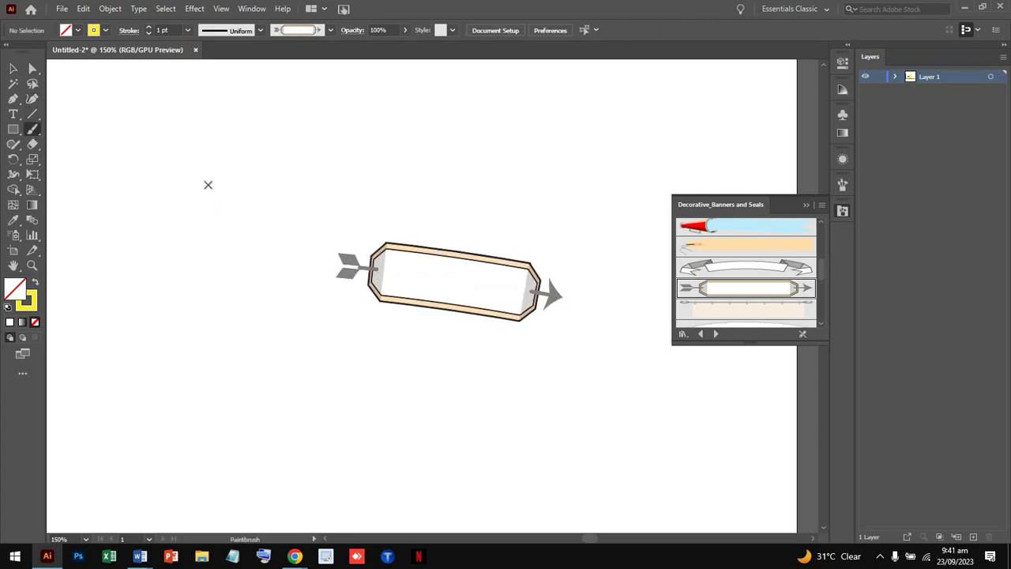
drag(419, 181, 450, 182)
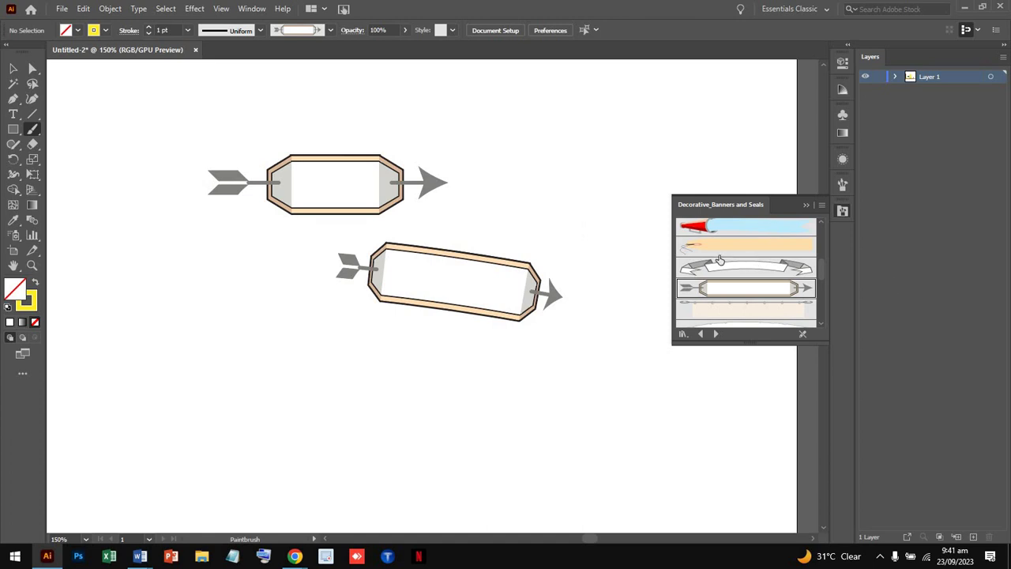
- Paint a green-and-yellow ribbon banner above the arrow banners
scroll(721, 261, up, 3)
click(743, 231)
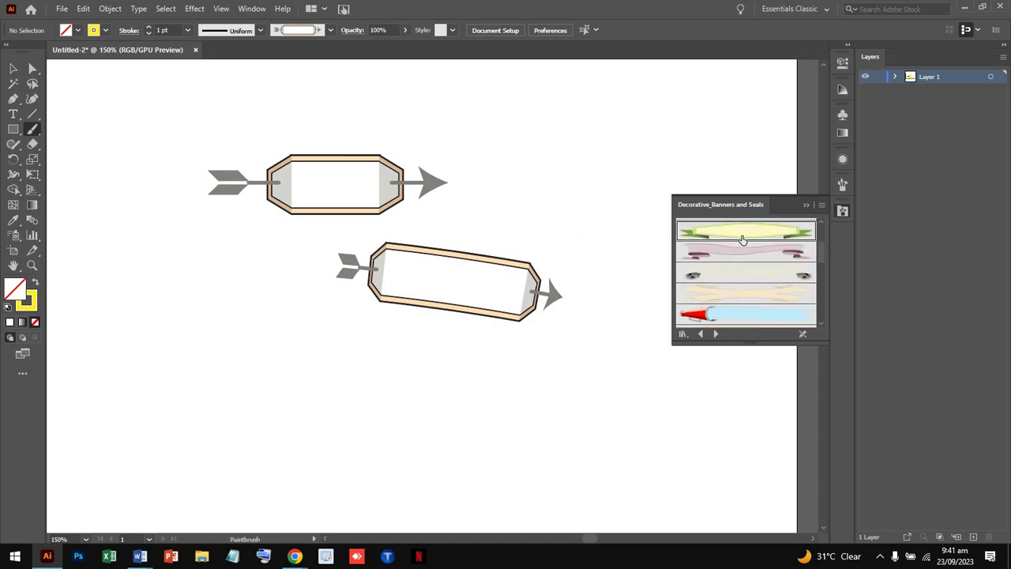
drag(295, 113, 473, 113)
click(330, 31)
scroll(303, 98, down, 3)
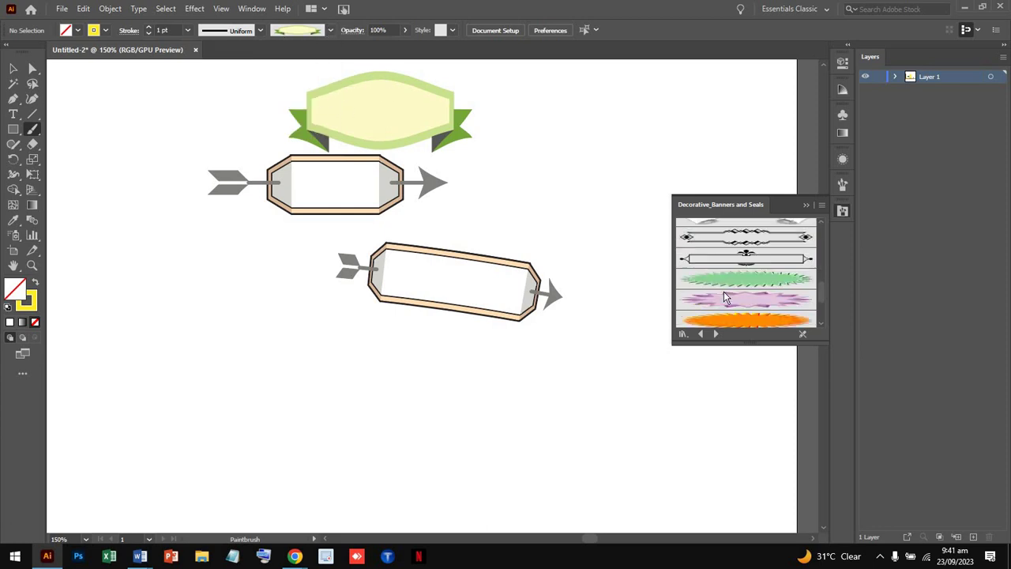
scroll(727, 294, down, 5)
scroll(725, 297, up, 5)
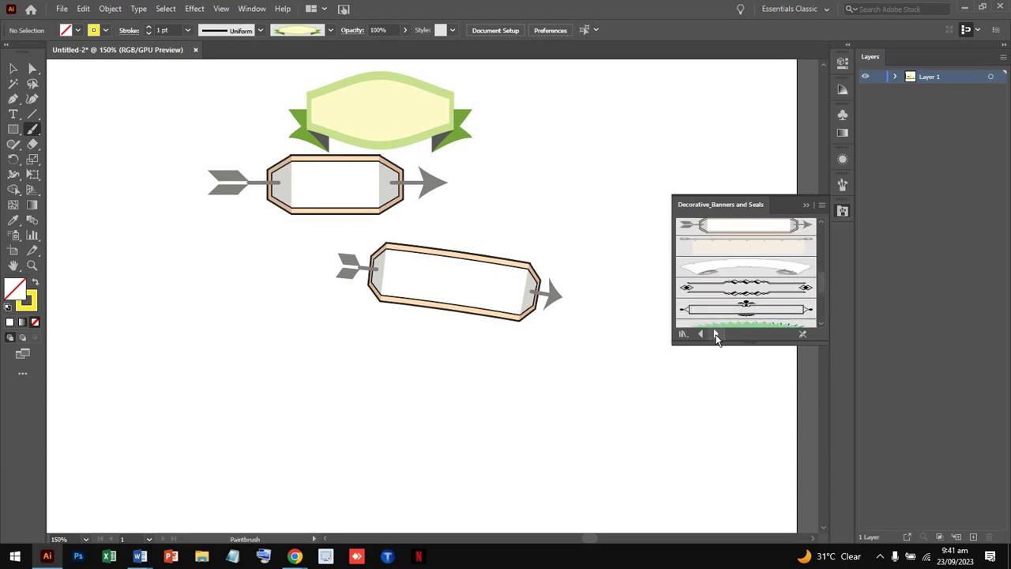
- Load Decorative_Scatter and paint a trail of teal 3D cubes below the banners
click(717, 334)
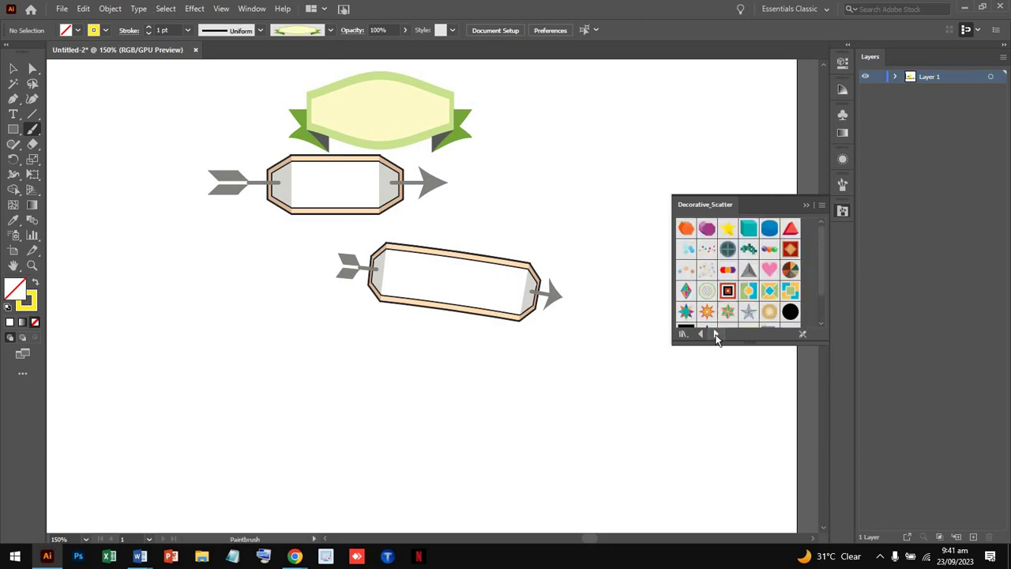
click(748, 229)
drag(348, 412, 607, 423)
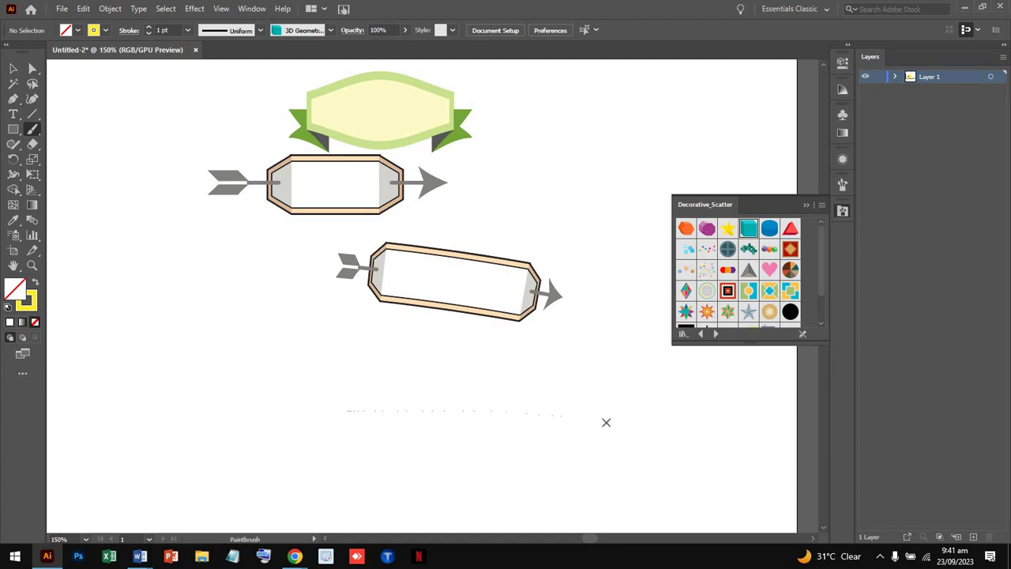
- Scatter yellow stars across the banners, the left side and the middle
click(728, 228)
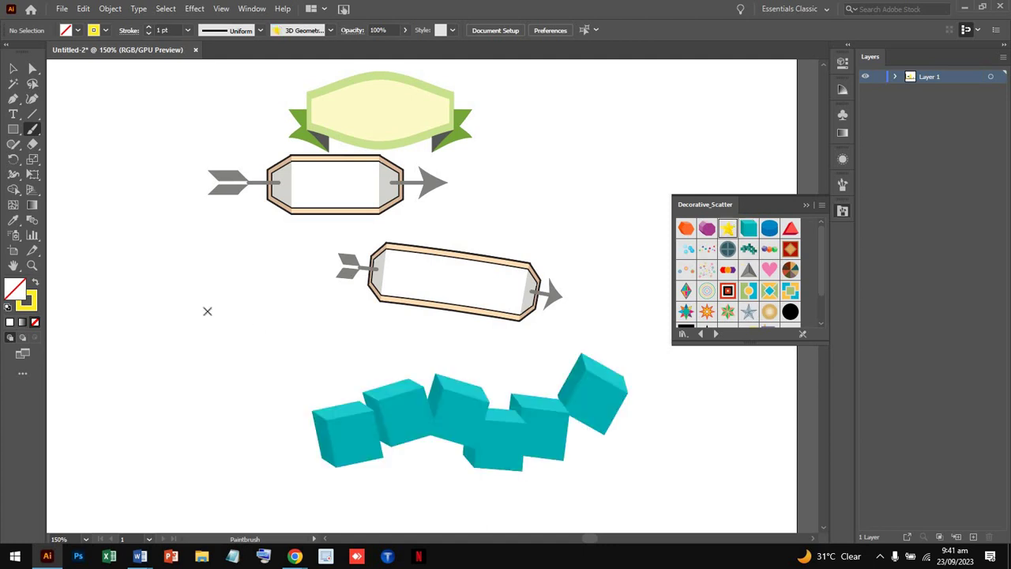
drag(554, 200, 554, 201)
drag(201, 341, 430, 239)
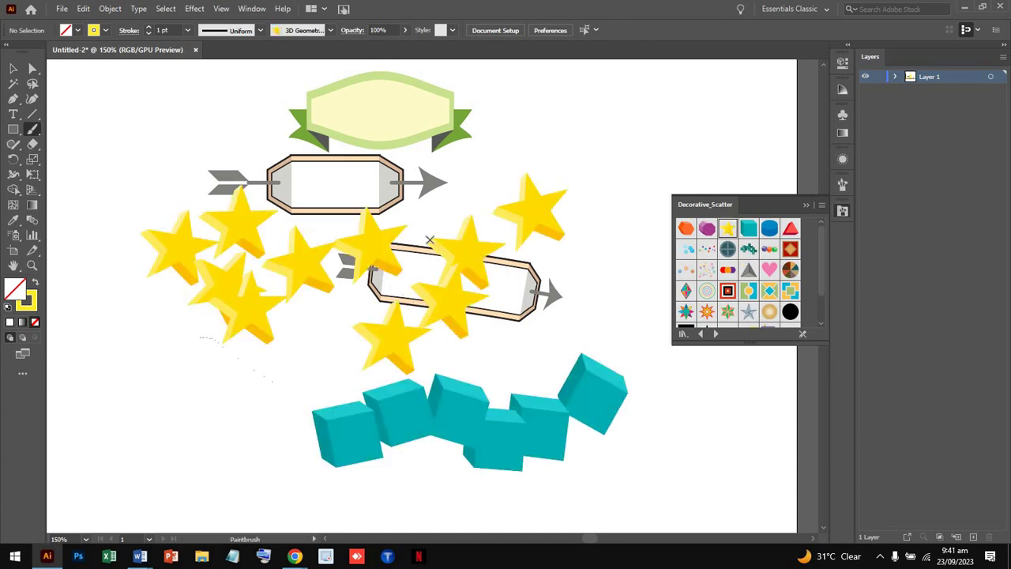
drag(657, 184, 657, 183)
drag(106, 152, 529, 326)
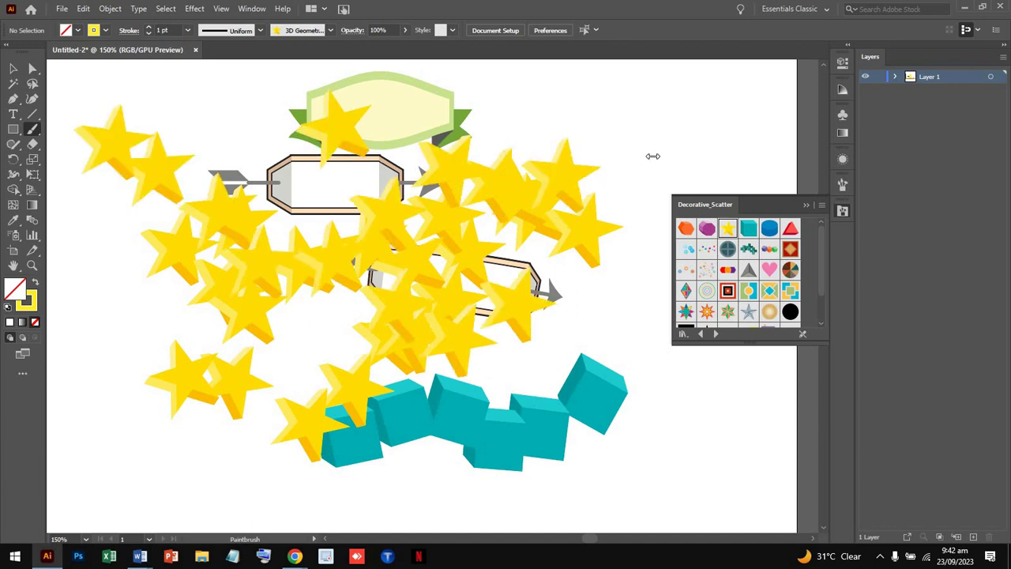
drag(615, 296, 671, 339)
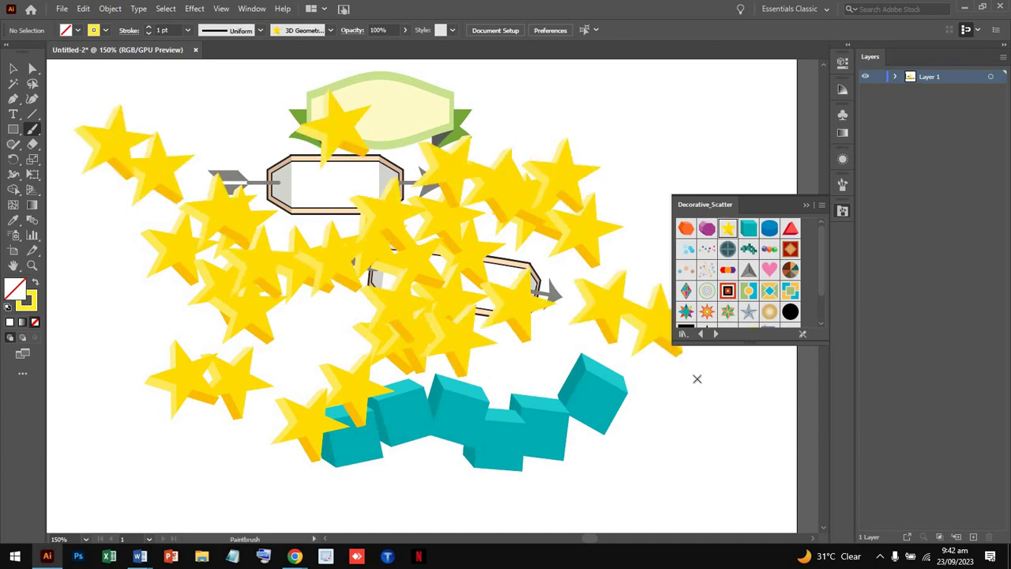
- Paint diamond-in-square shapes beside the cubes and a curving trail of golden suns
click(765, 299)
drag(597, 486, 718, 465)
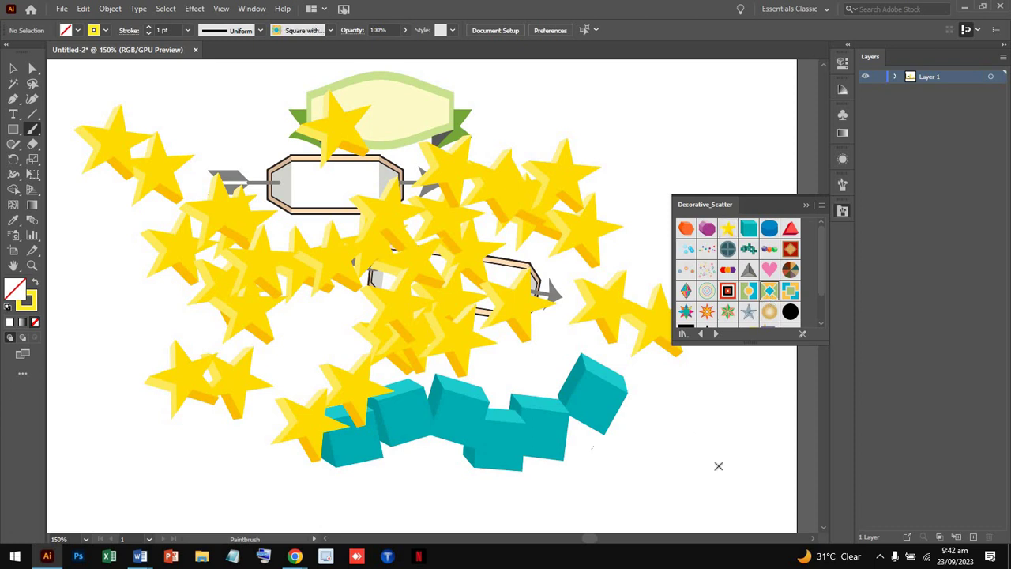
click(769, 313)
drag(256, 155, 222, 98)
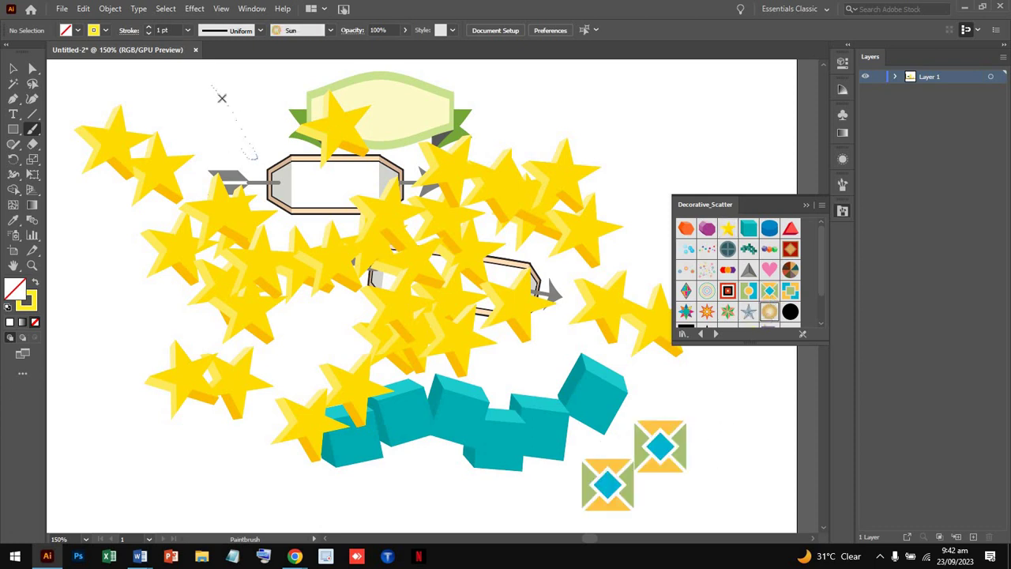
drag(273, 67, 277, 63)
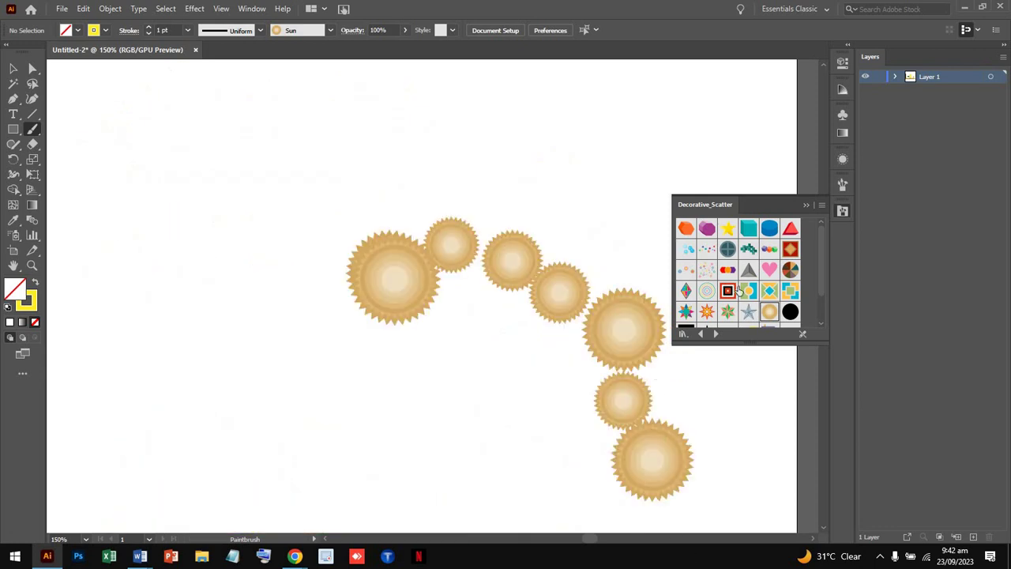
- Load the Elegant Curl & Floral Brush Set and pick its second curl brush
click(715, 335)
click(716, 334)
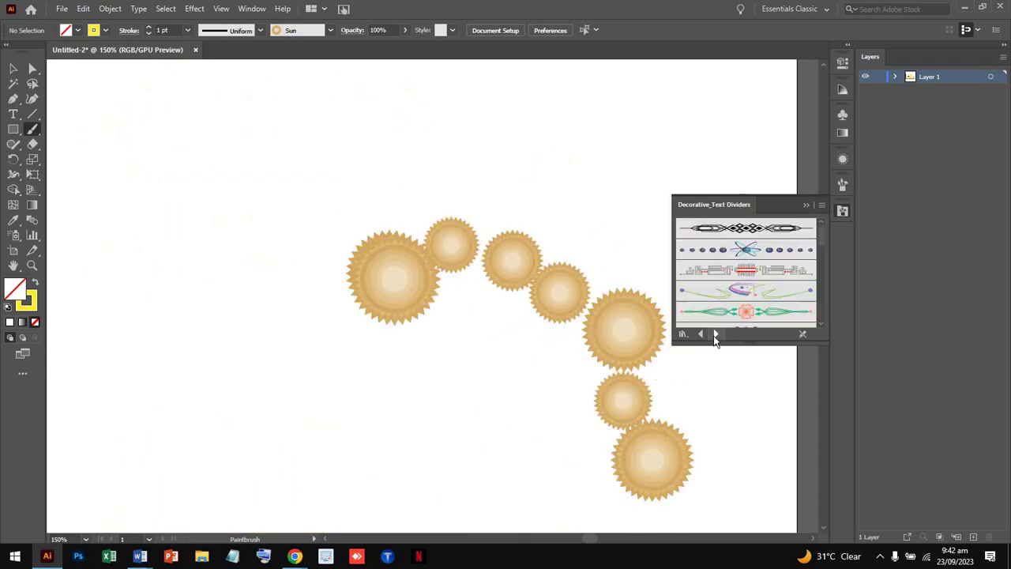
click(716, 334)
click(716, 334)
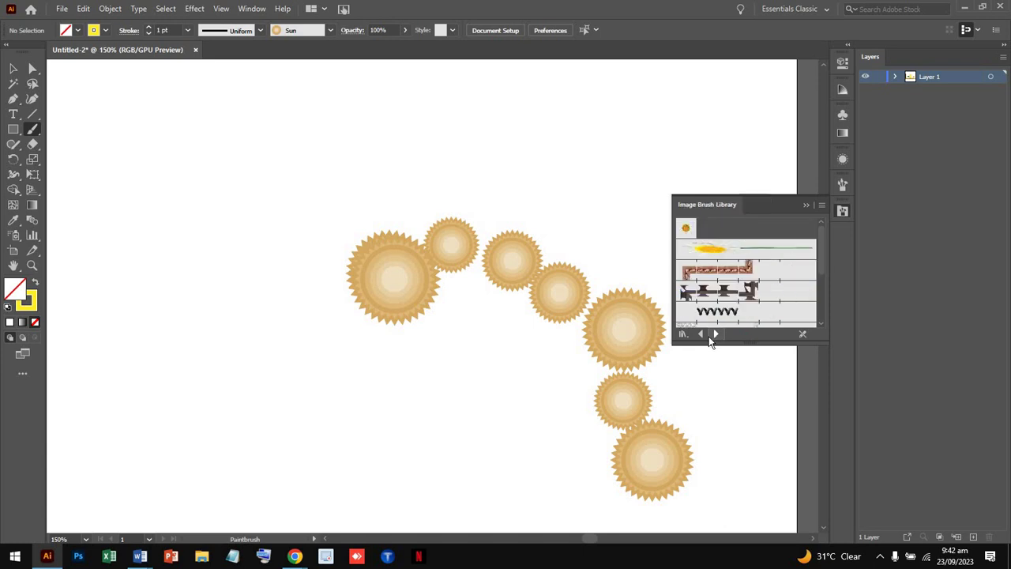
click(700, 334)
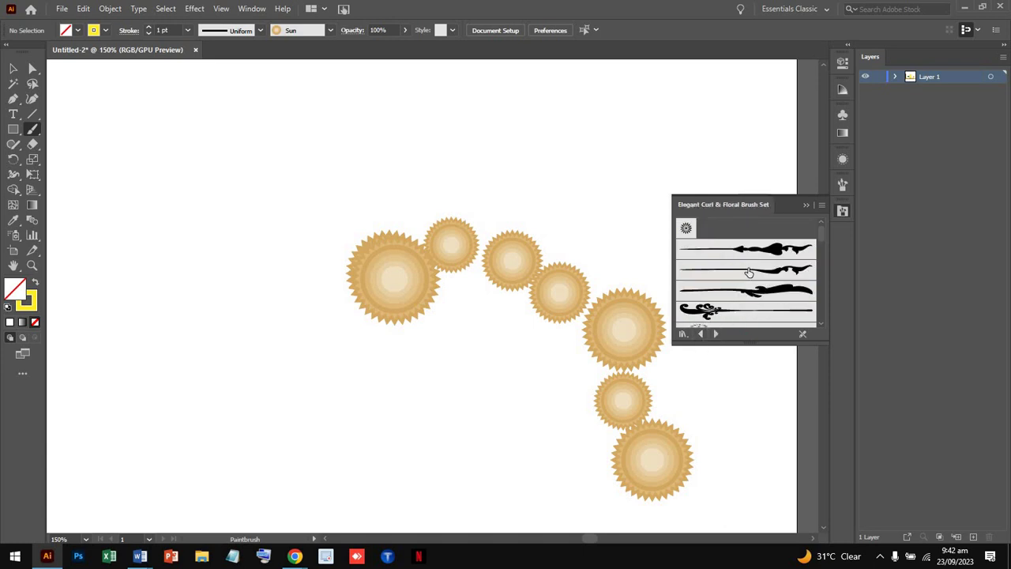
click(750, 273)
- Paint six yellow floral curl strokes across the top and middle of the artboard
scroll(411, 150, up, 5)
drag(341, 94, 744, 61)
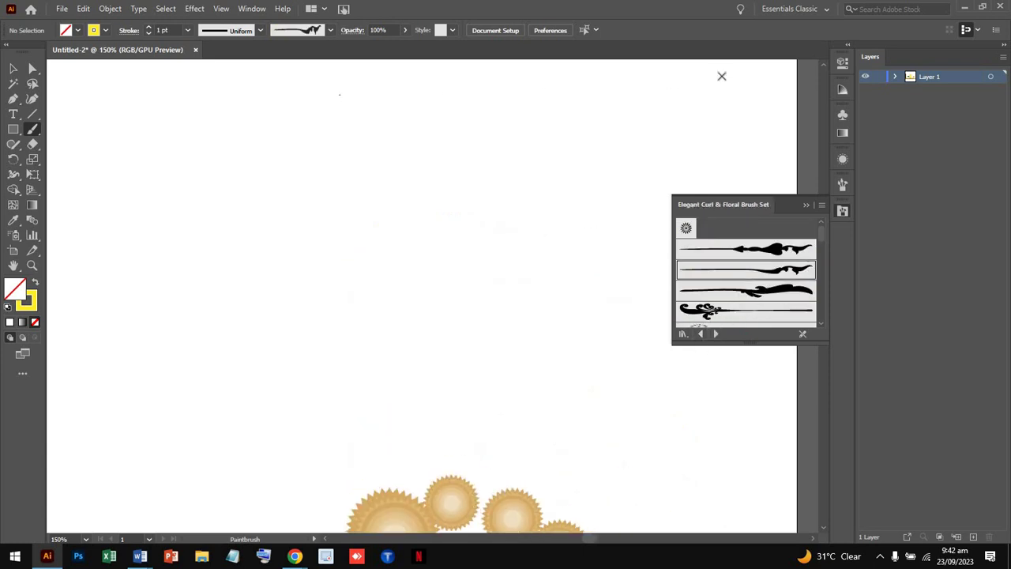
drag(395, 172, 586, 169)
mouse_move(646, 201)
mouse_down()
mouse_move(684, 158)
mouse_move(607, 133)
mouse_up()
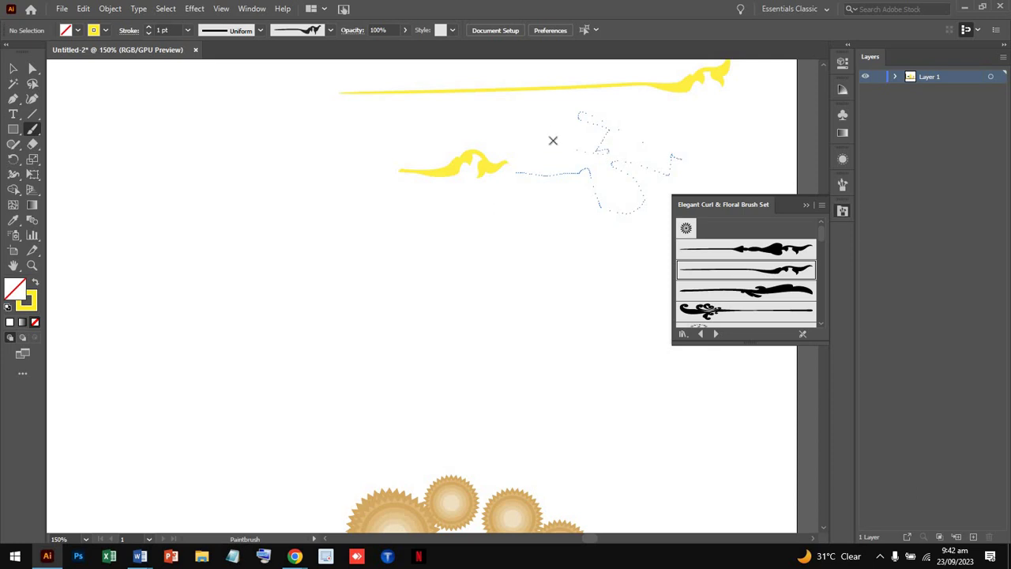
mouse_move(433, 271)
mouse_down()
mouse_move(397, 274)
mouse_move(440, 317)
mouse_up()
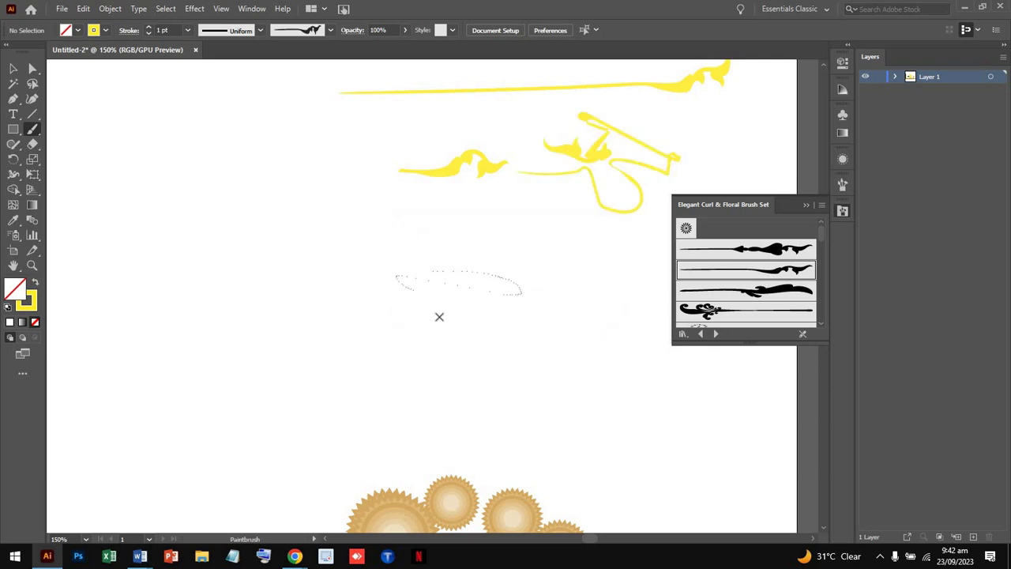
drag(504, 330, 662, 365)
drag(386, 365, 598, 380)
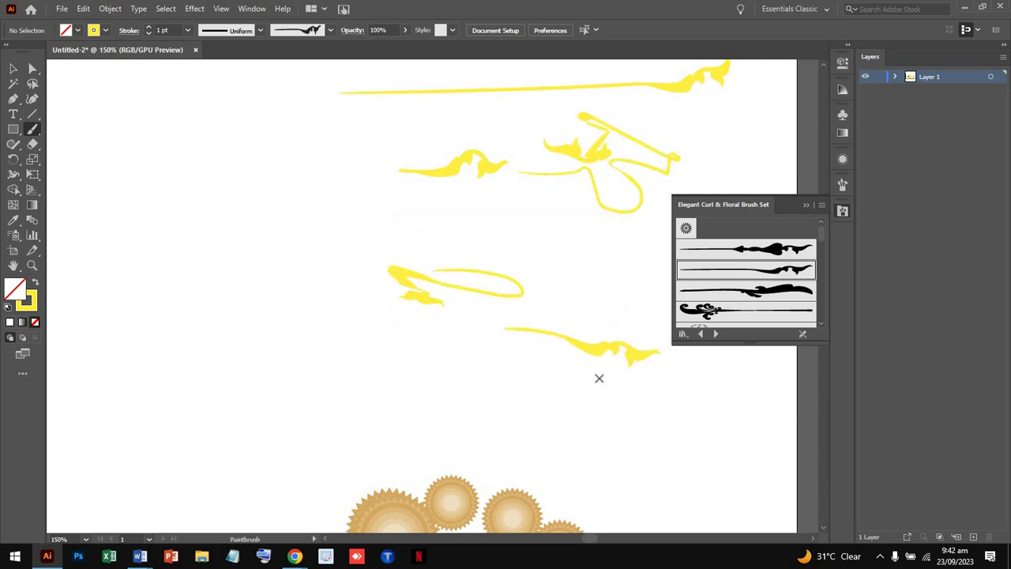
- Add more curl strokes with the fourth and first curl brushes in the centre and left
click(759, 309)
drag(293, 366, 408, 364)
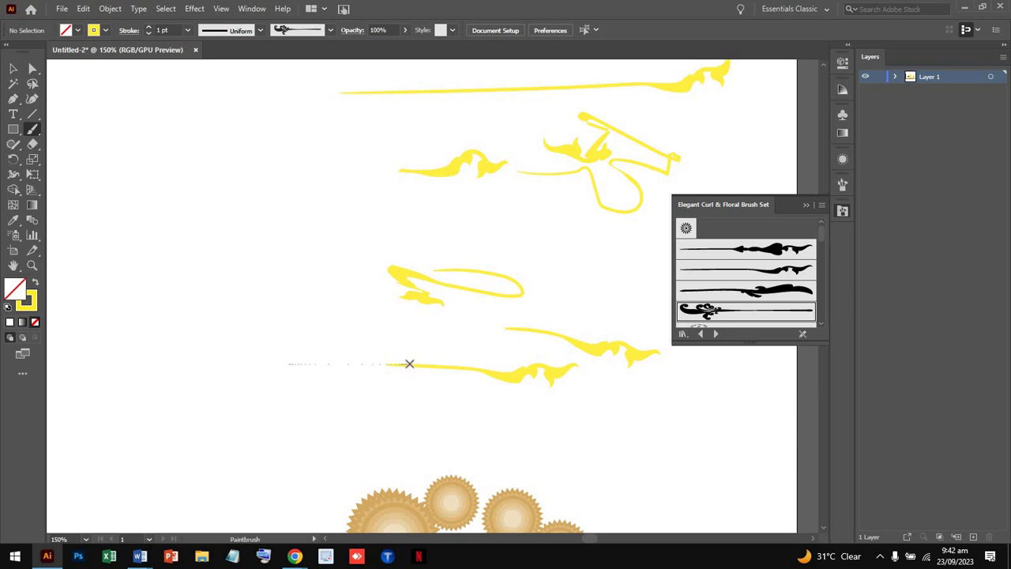
drag(438, 333, 503, 382)
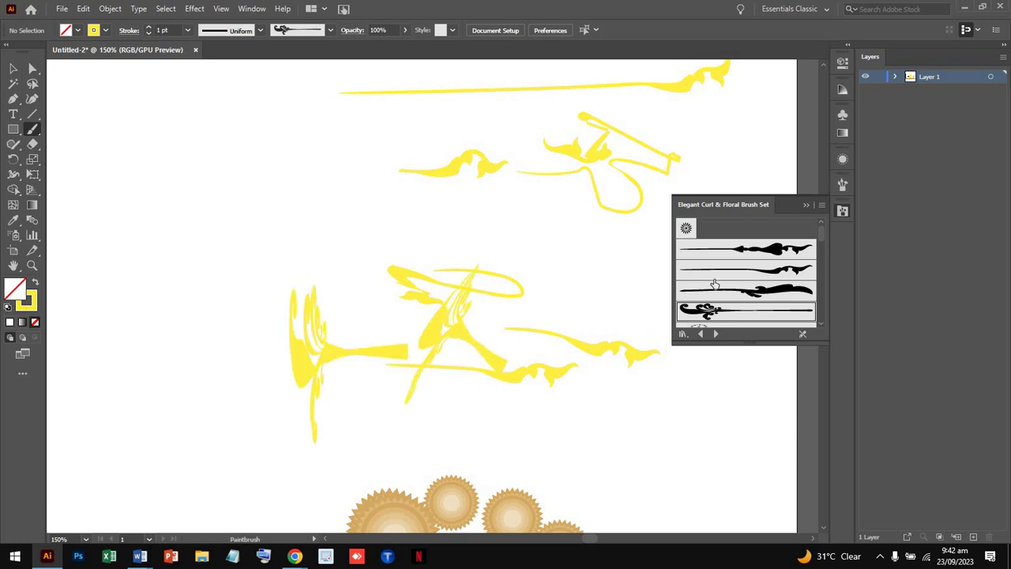
click(758, 251)
drag(483, 260, 539, 346)
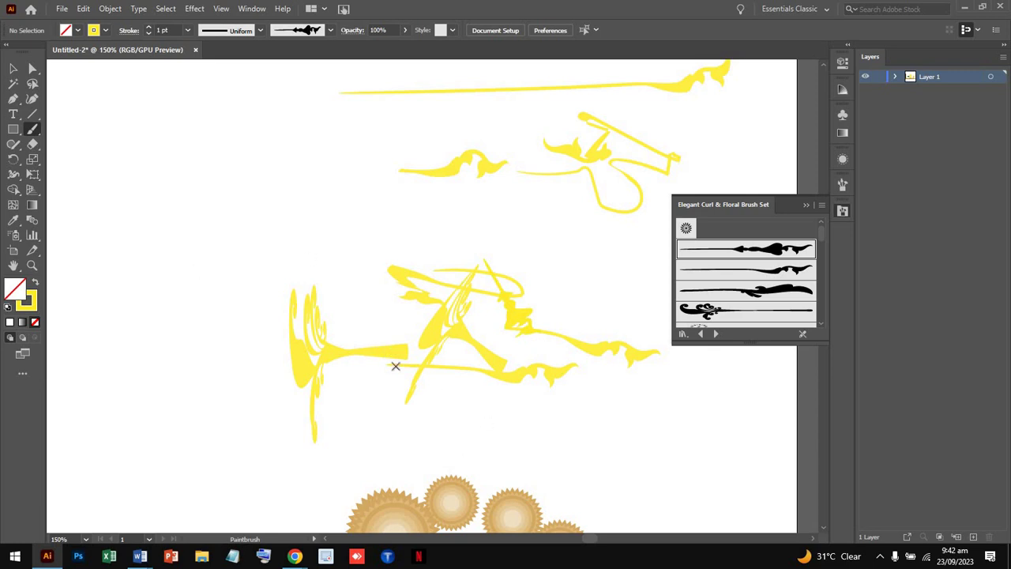
drag(395, 366, 320, 242)
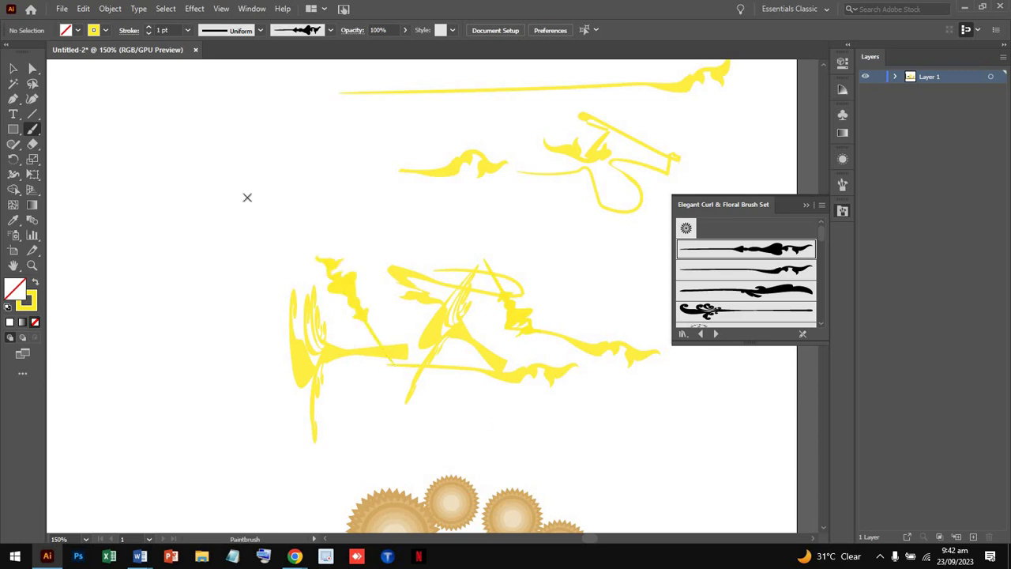
- Load the Hand Drawn brushes library and paint two yellow scribble patches on the left
click(718, 333)
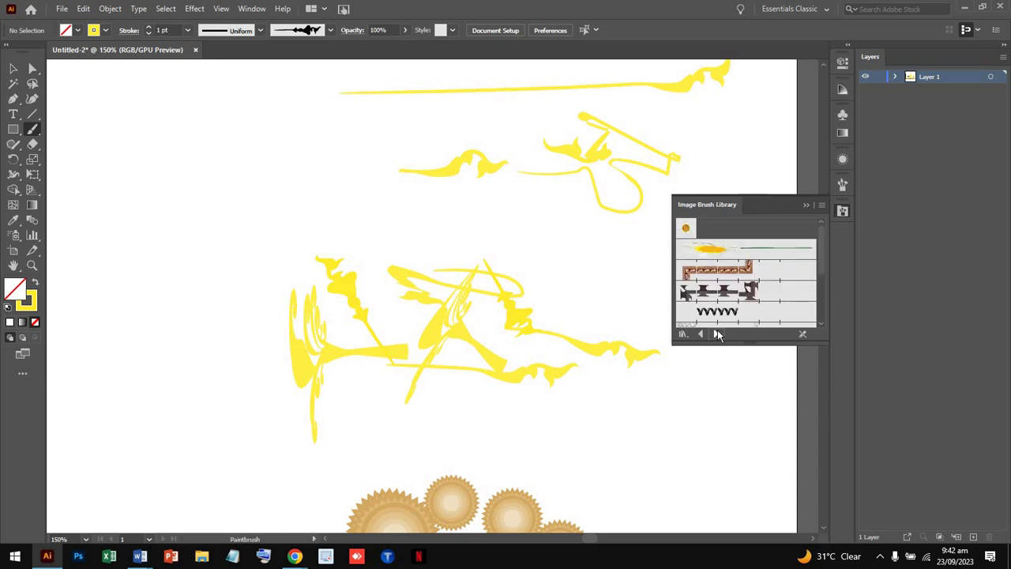
click(718, 333)
click(719, 333)
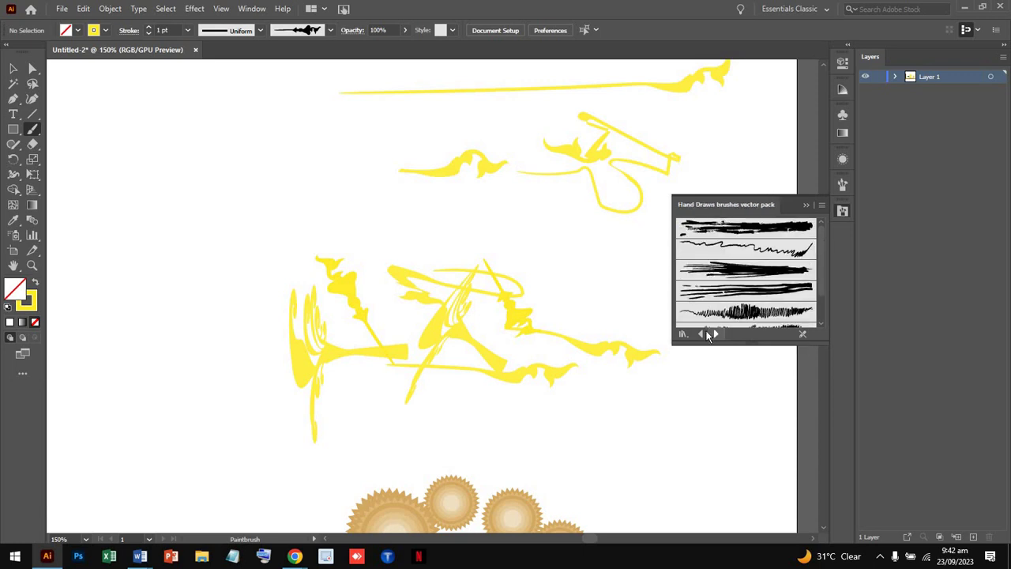
scroll(739, 300, down, 3)
click(738, 299)
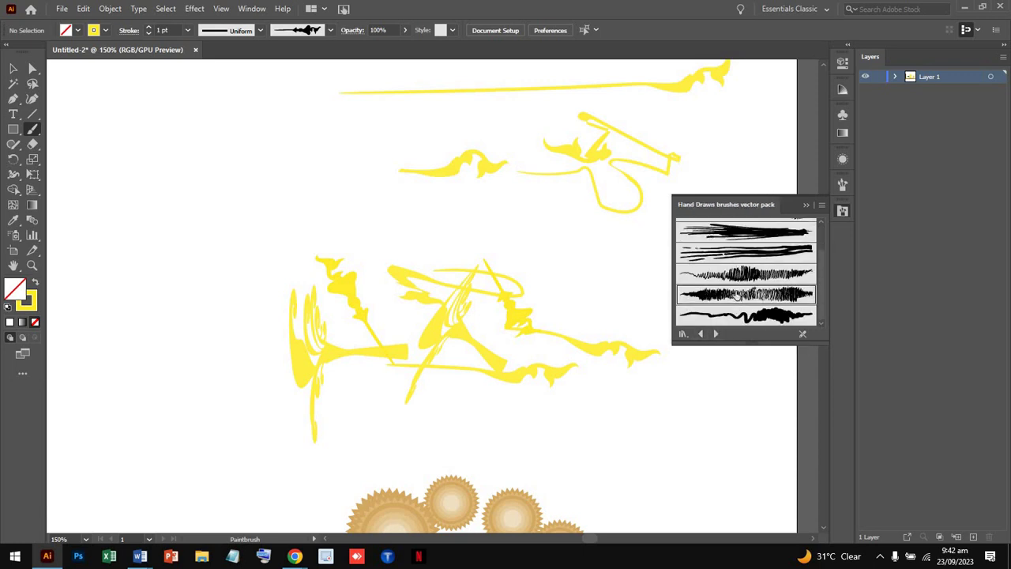
drag(113, 154, 282, 178)
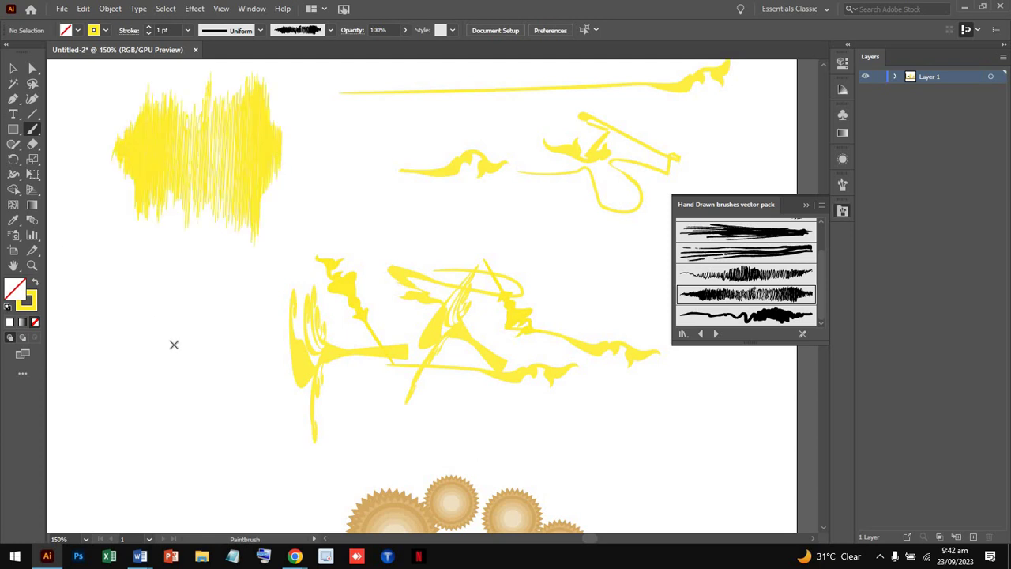
drag(174, 344, 184, 351)
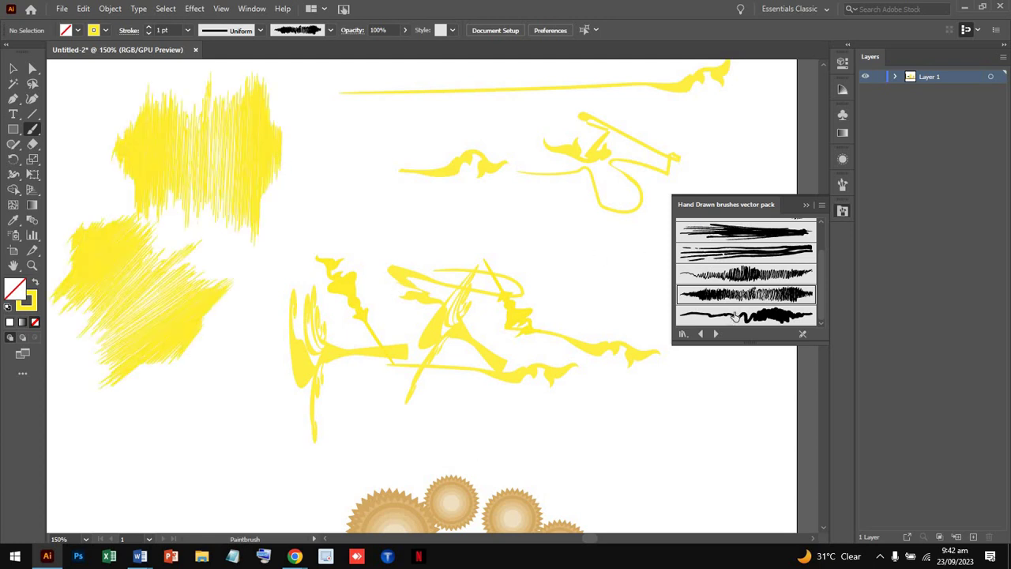
- Paint a thick diagonal yellow stroke with a 6d Art Pen brush, then close the library panel
click(716, 334)
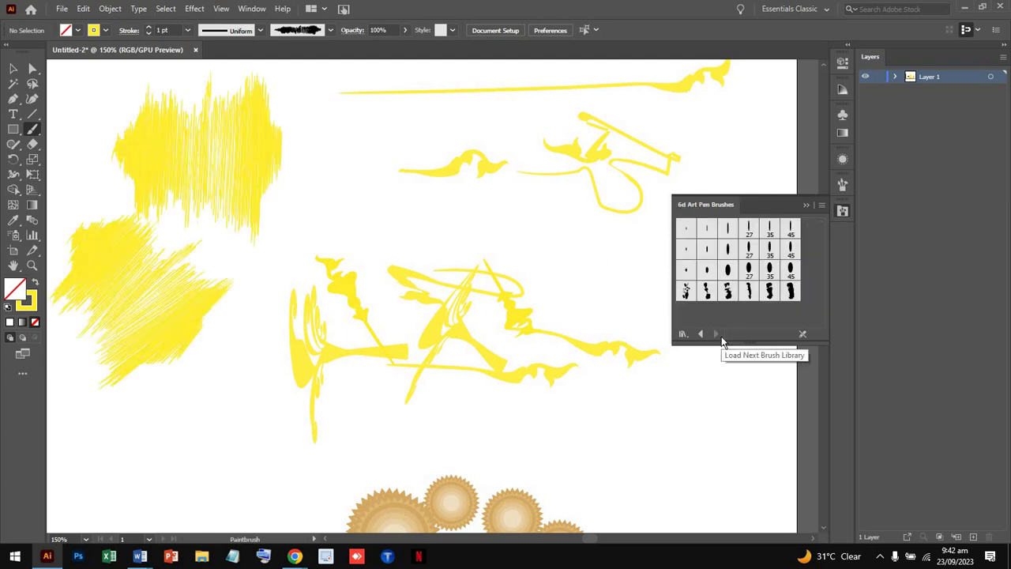
click(728, 290)
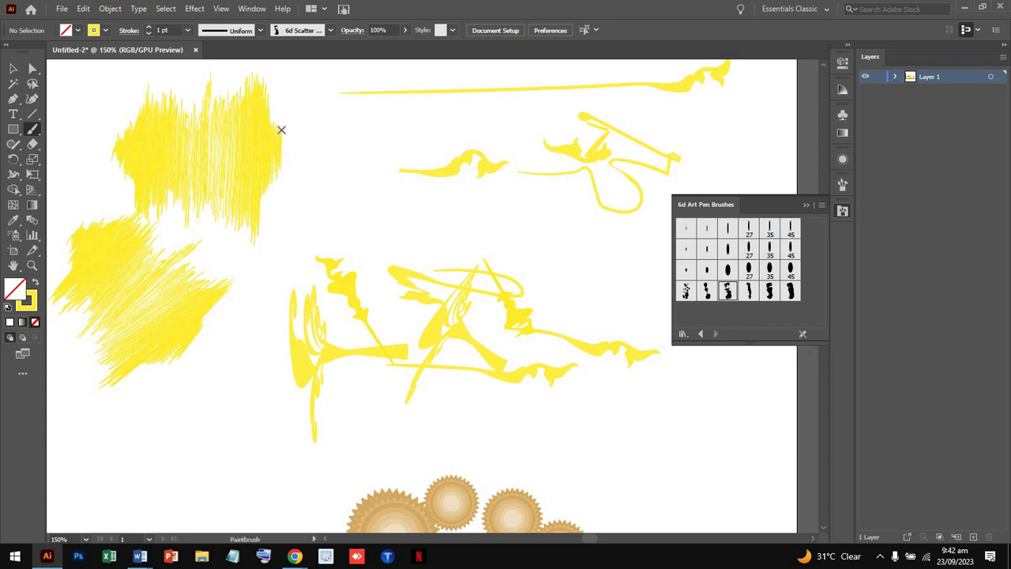
drag(306, 105, 417, 238)
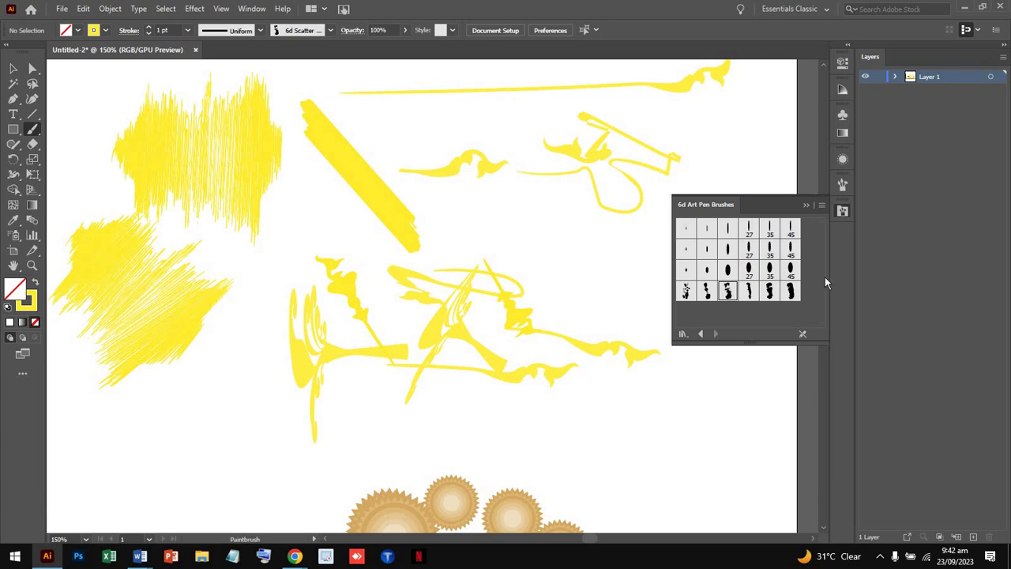
click(842, 212)
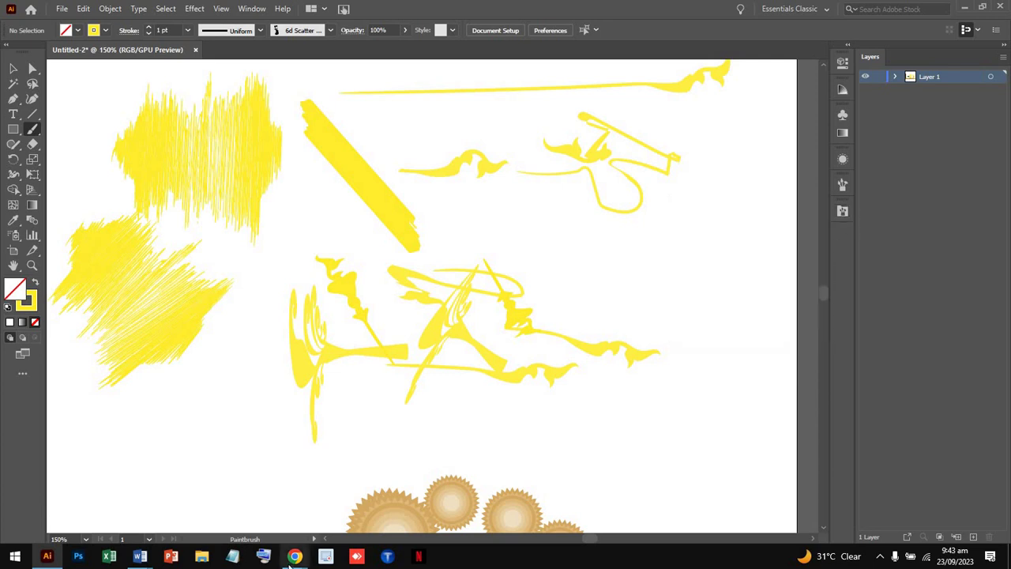
- In the Google Meet call, admit the waiting participant and show the in-call messages
mouse_move(294, 557)
click(223, 499)
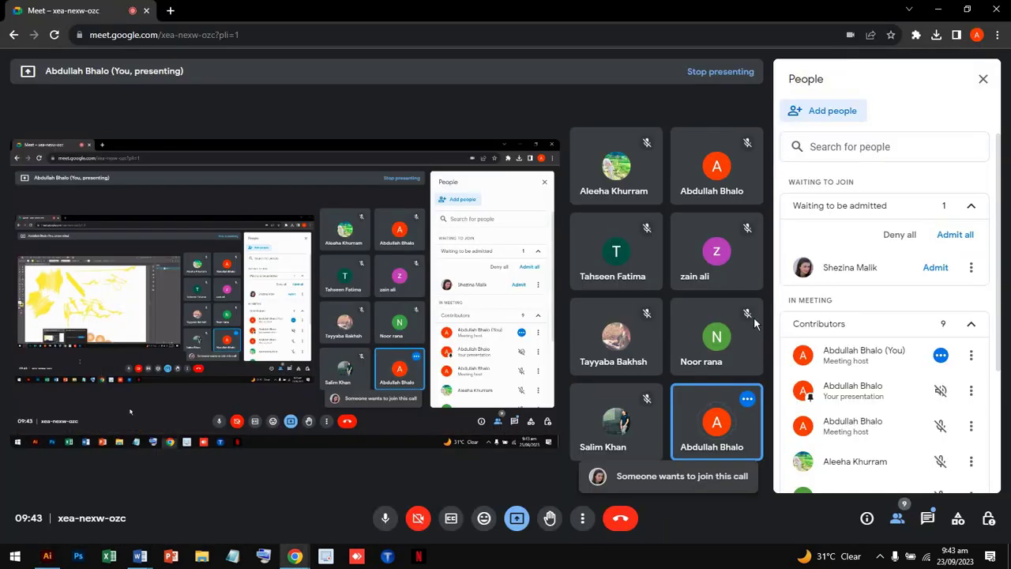
click(938, 269)
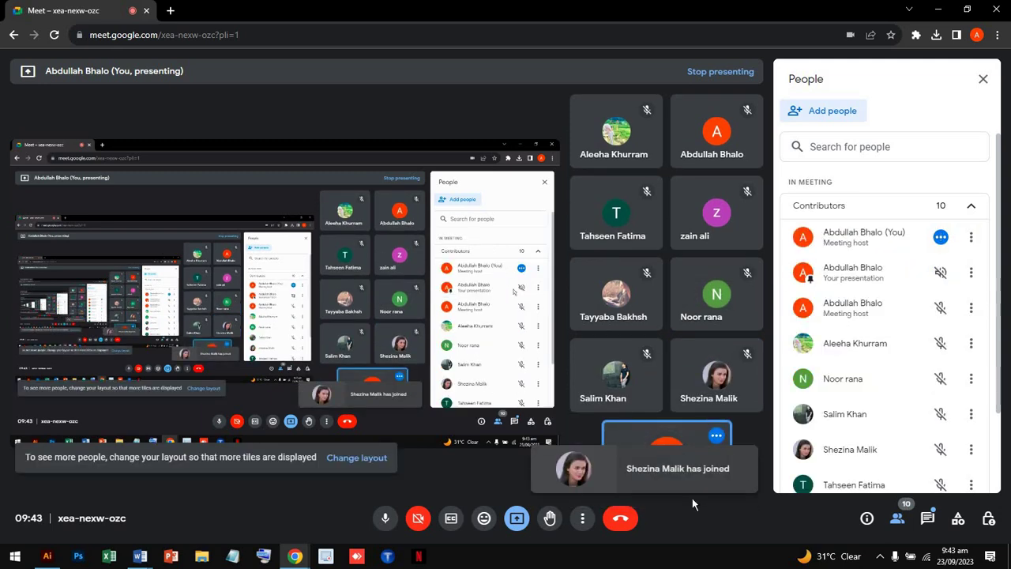
click(927, 518)
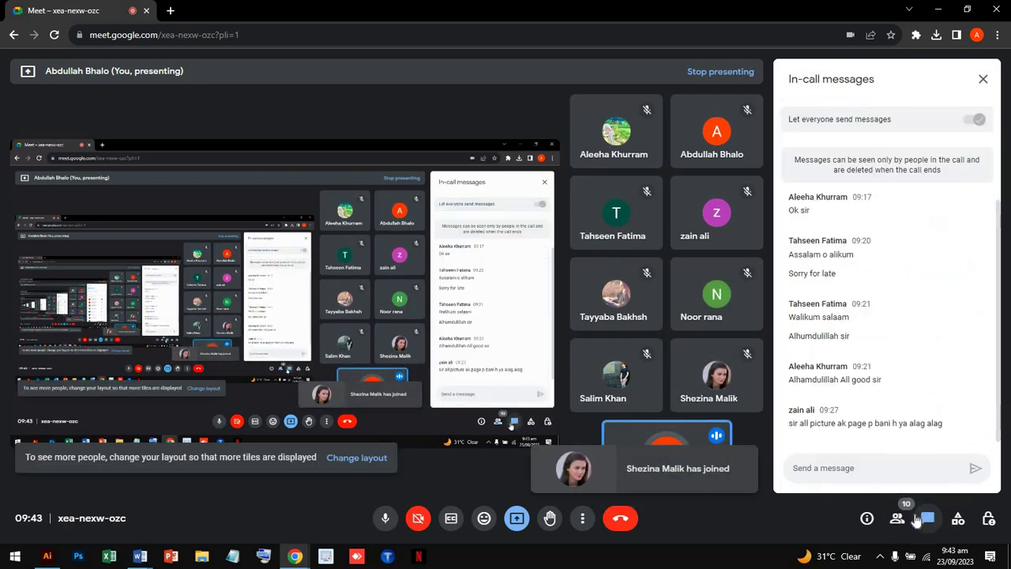
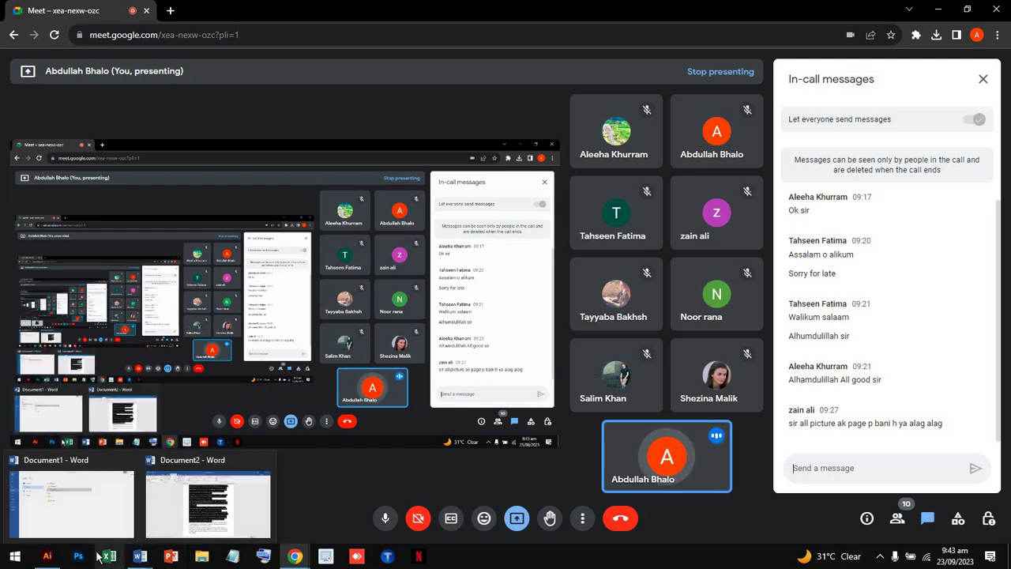
- Switch from Google Meet to the Illustrator document with the yellow brush strokes
click(47, 556)
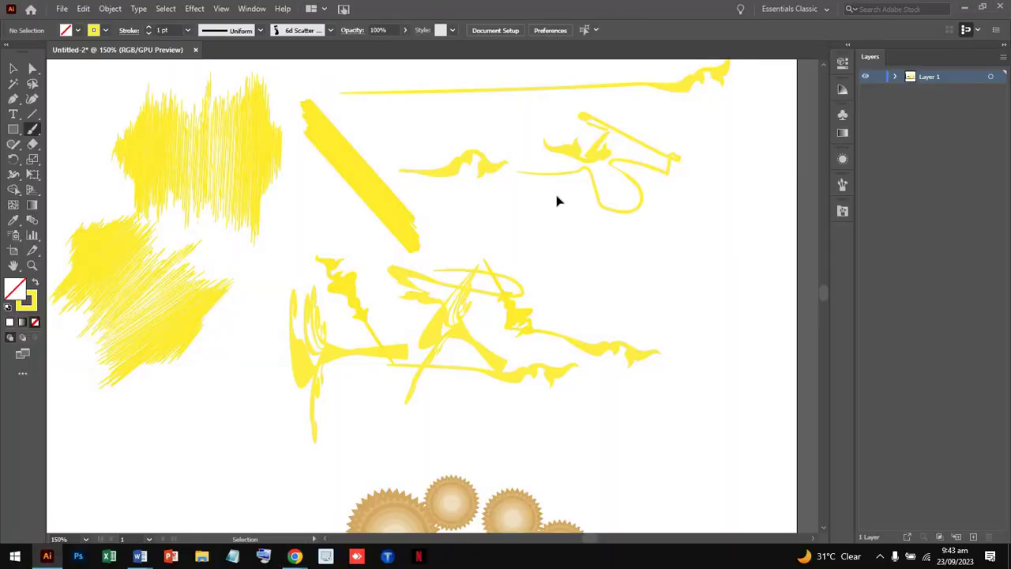
- With the Selection tool active, zoom out to see all the artwork on the artboard
scroll(558, 201, down, 2)
scroll(557, 197, down, 1)
scroll(557, 196, down, 1)
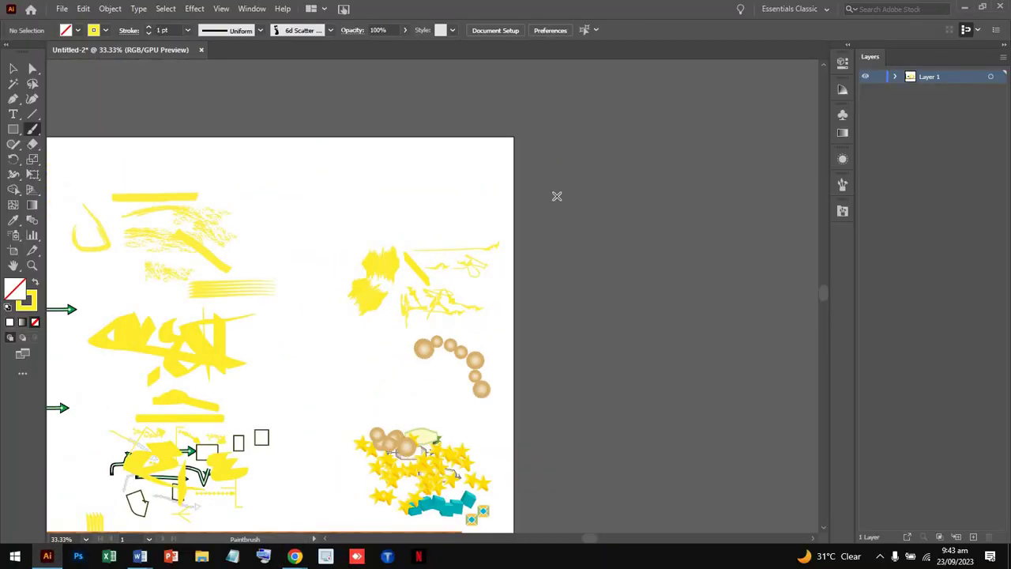
scroll(557, 196, right, 3)
scroll(557, 196, left, 4)
scroll(557, 196, left, 4)
scroll(557, 196, down, 1)
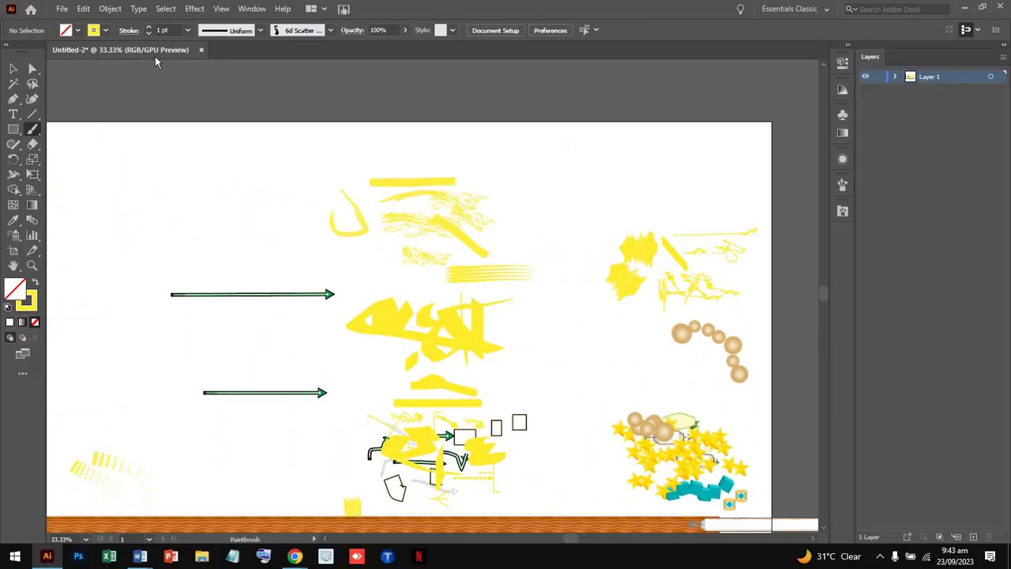
click(12, 69)
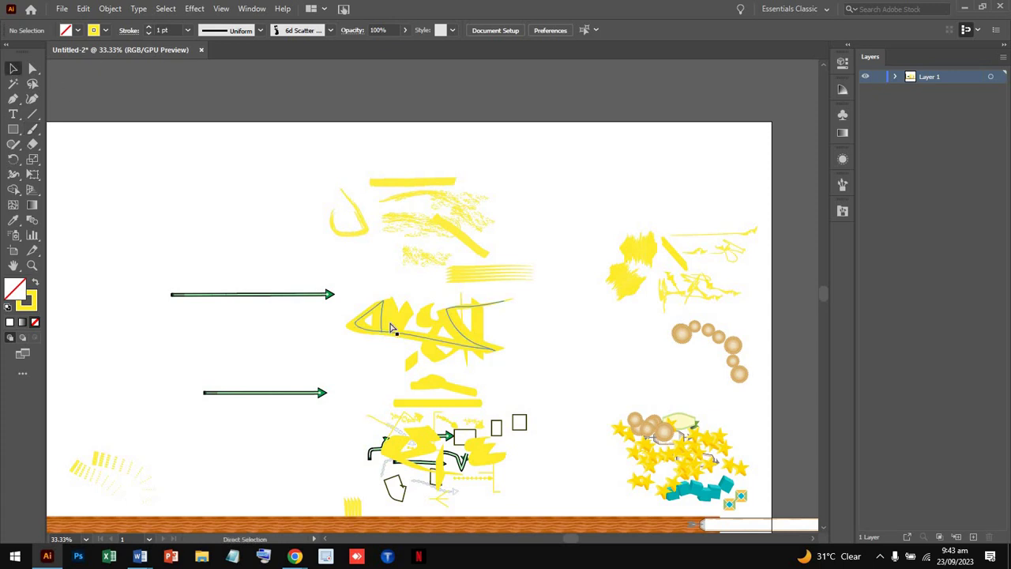
key(ctrl+minus)
key(ctrl+minus)
- Select all the artwork, delete it, and zoom back in to 33.33% on the empty artboard
key(ctrl+a)
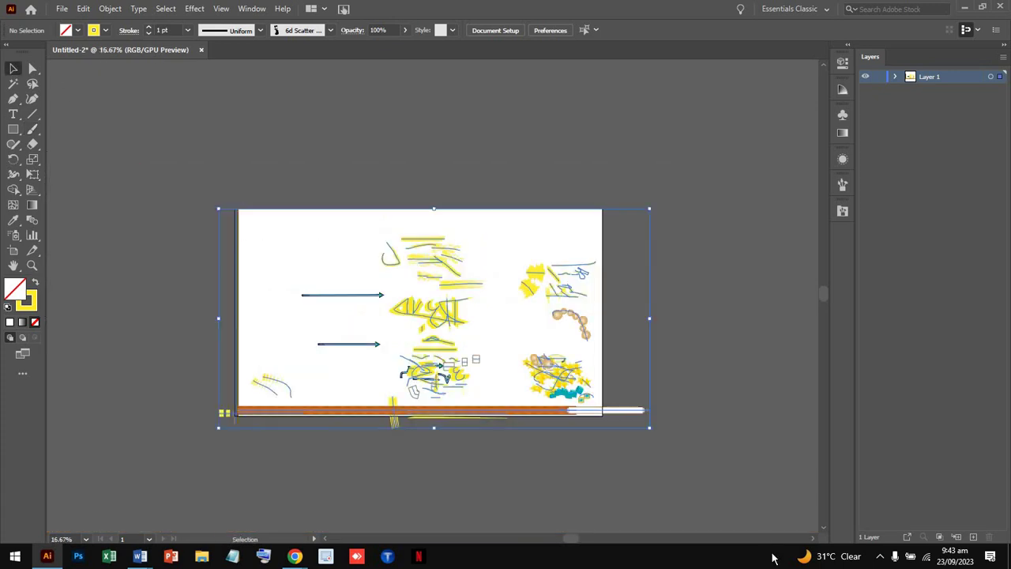
key(Delete)
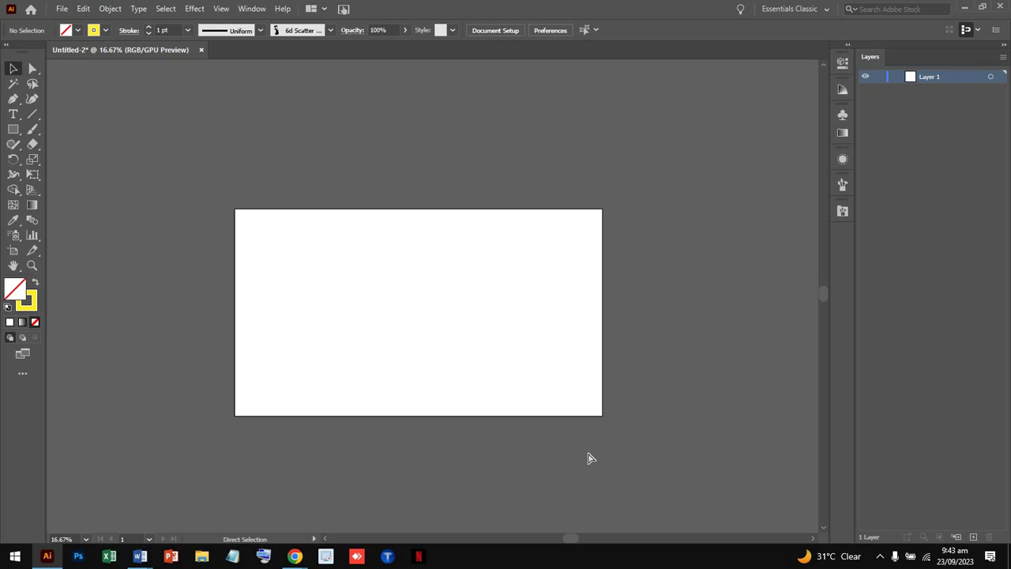
key(ctrl+plus)
key(ctrl+plus)
scroll(588, 458, left, 1)
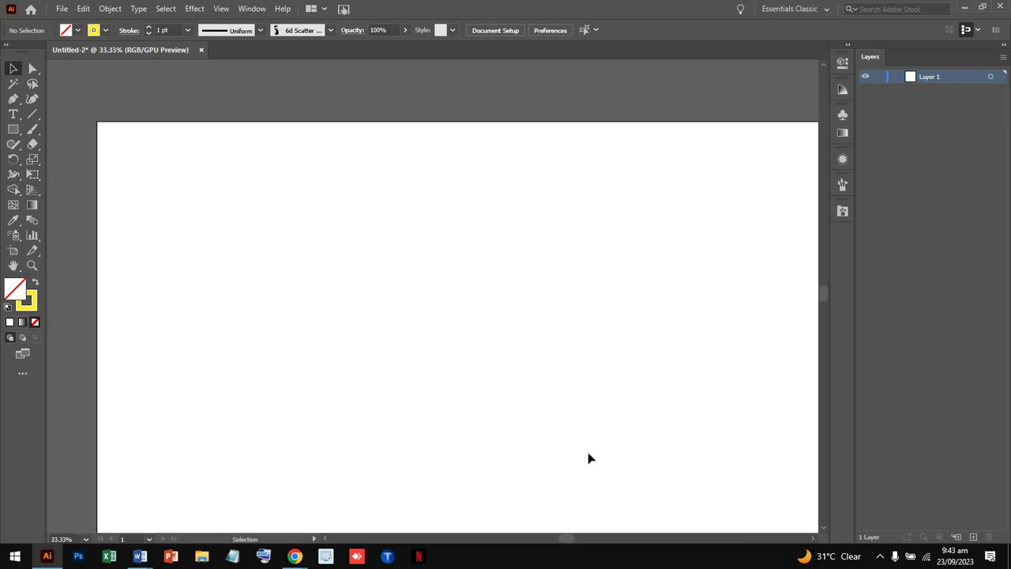
scroll(589, 459, right, 1)
scroll(589, 458, down, 2)
scroll(589, 458, up, 1)
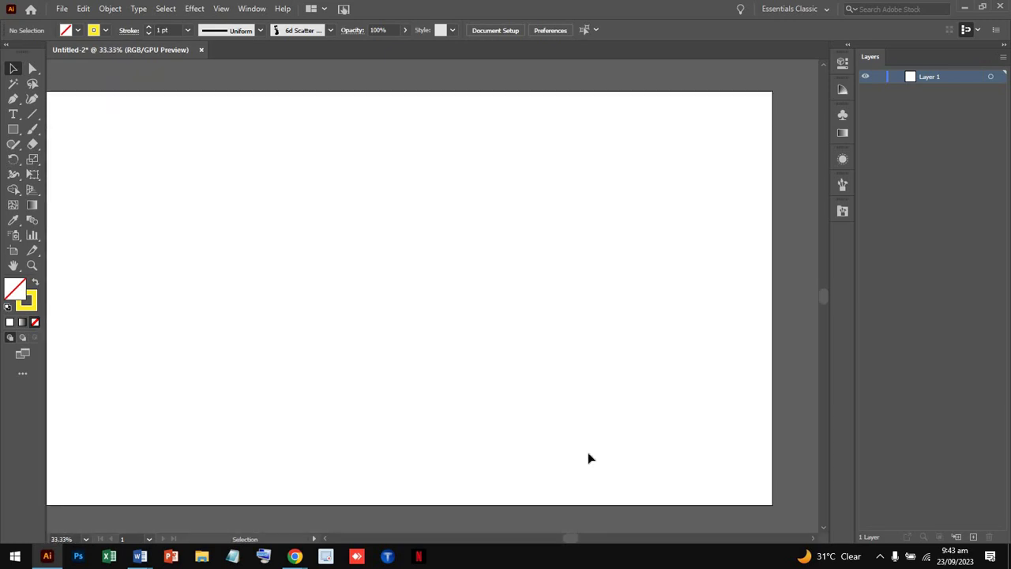
- Preview the 6d Art Pen Brushes library, close it, and show the document's Brushes panel
click(843, 211)
click(845, 212)
click(245, 8)
mouse_move(317, 468)
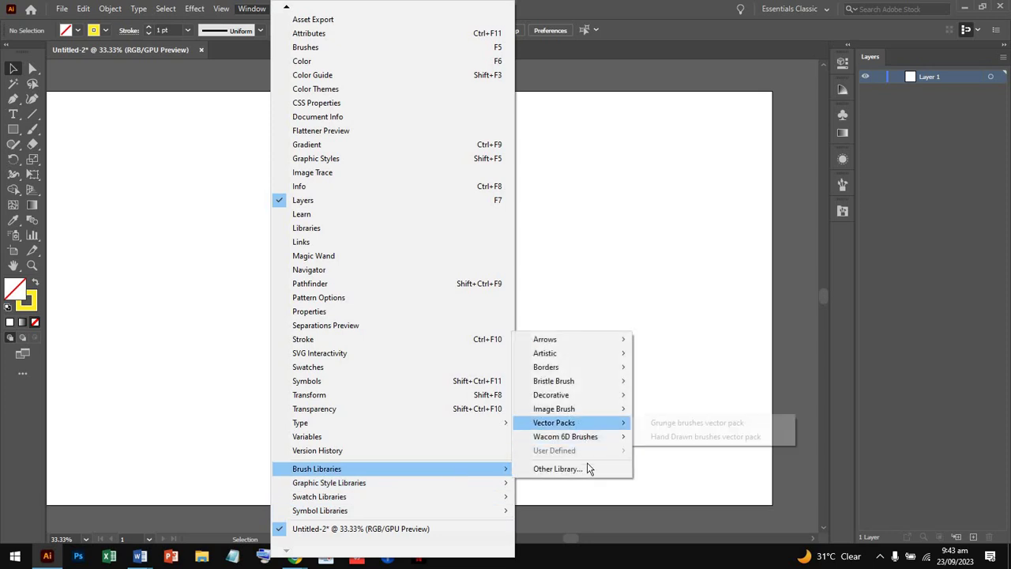
mouse_move(566, 437)
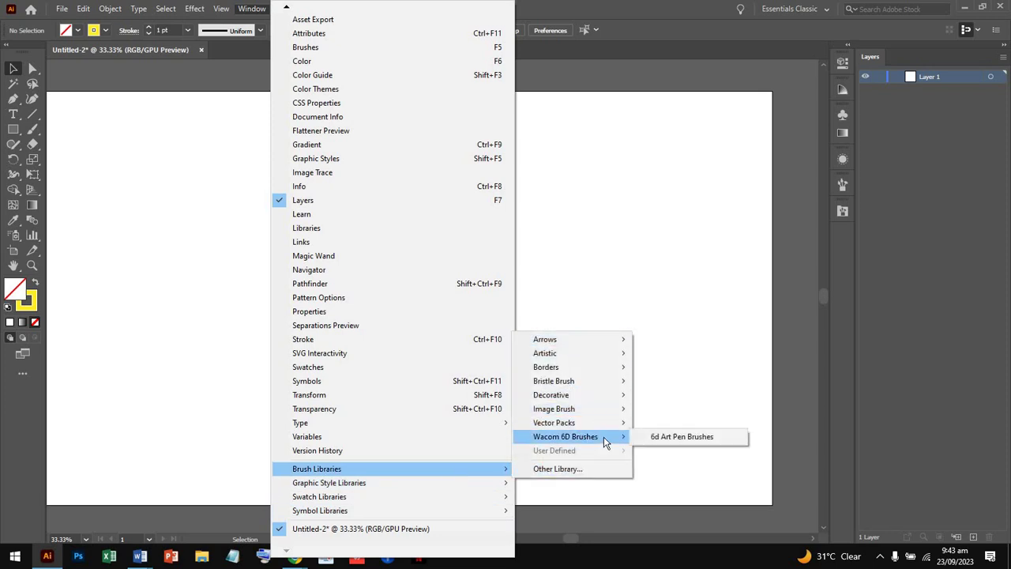
click(658, 437)
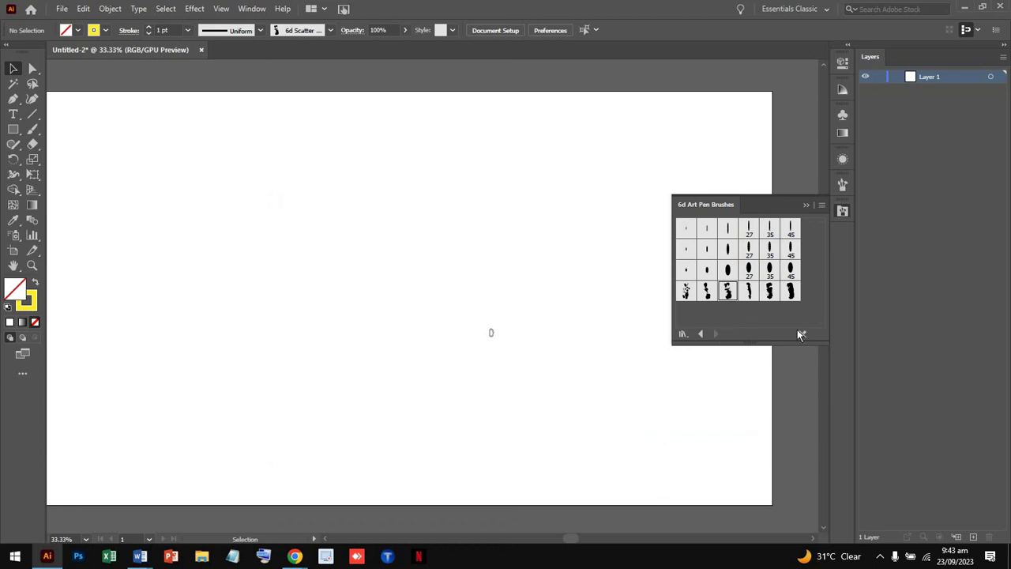
click(843, 210)
click(844, 186)
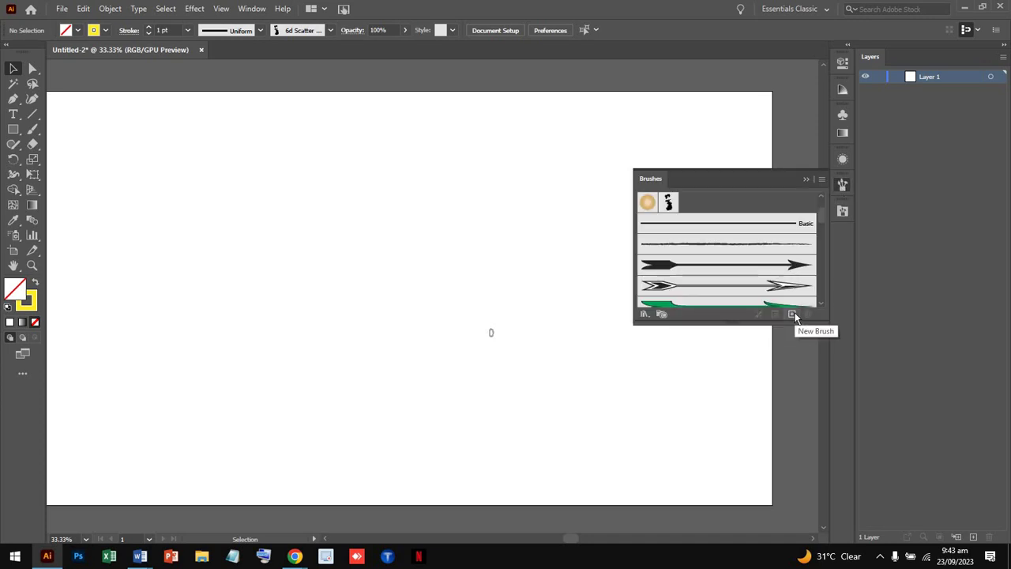
- Start a new calligraphic brush and rename it Brush 1
click(794, 315)
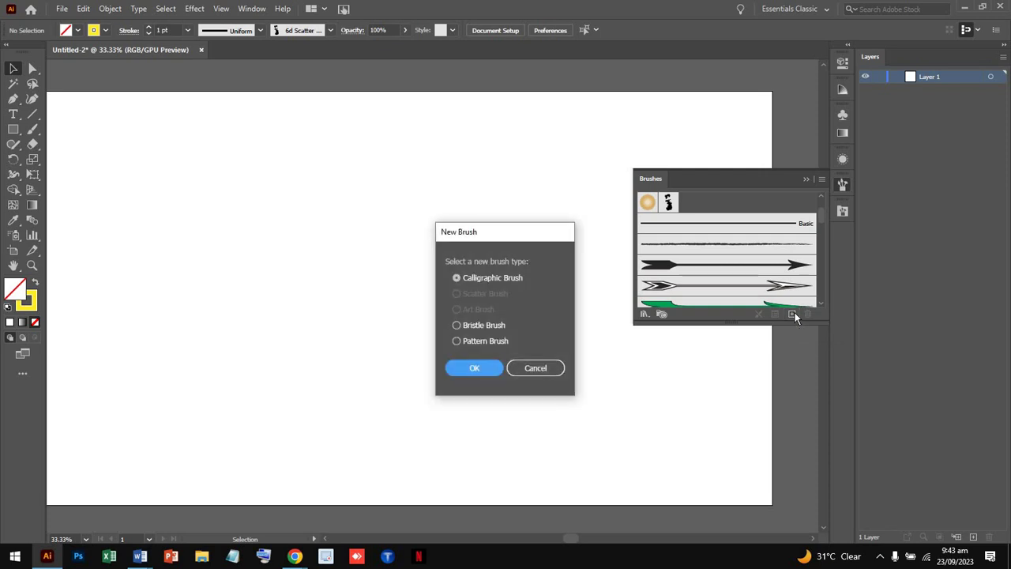
click(479, 277)
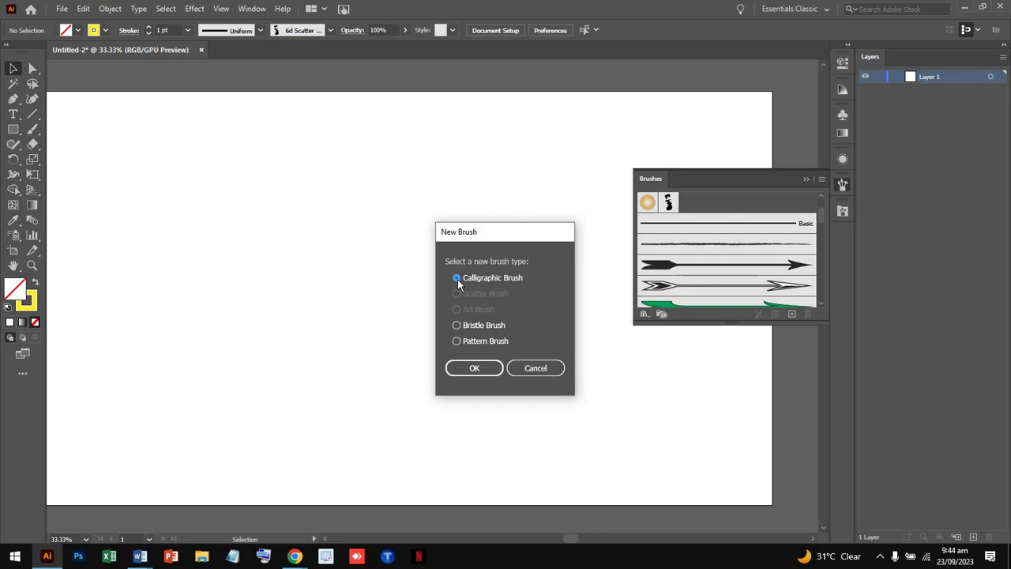
click(475, 368)
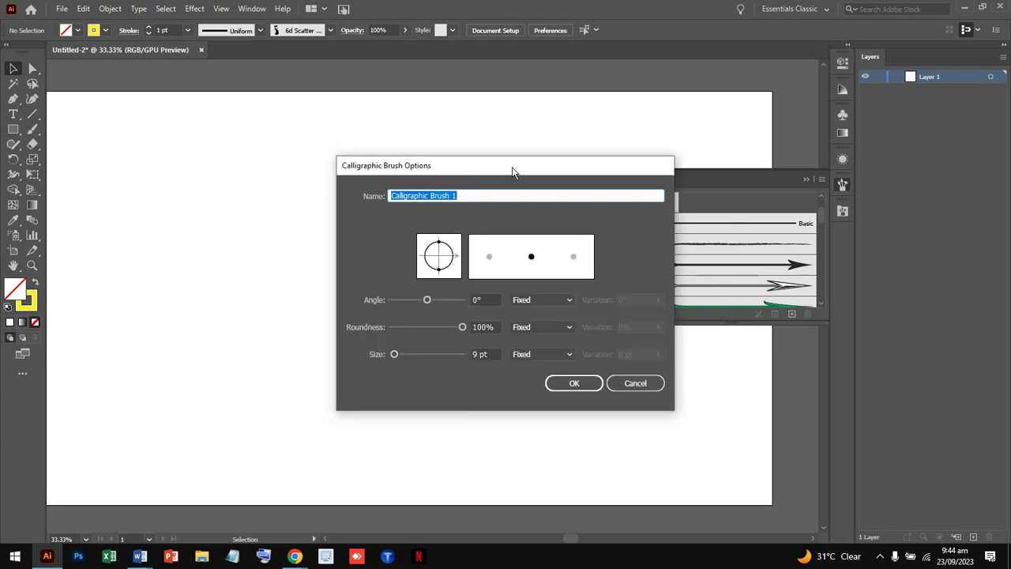
drag(512, 171, 465, 167)
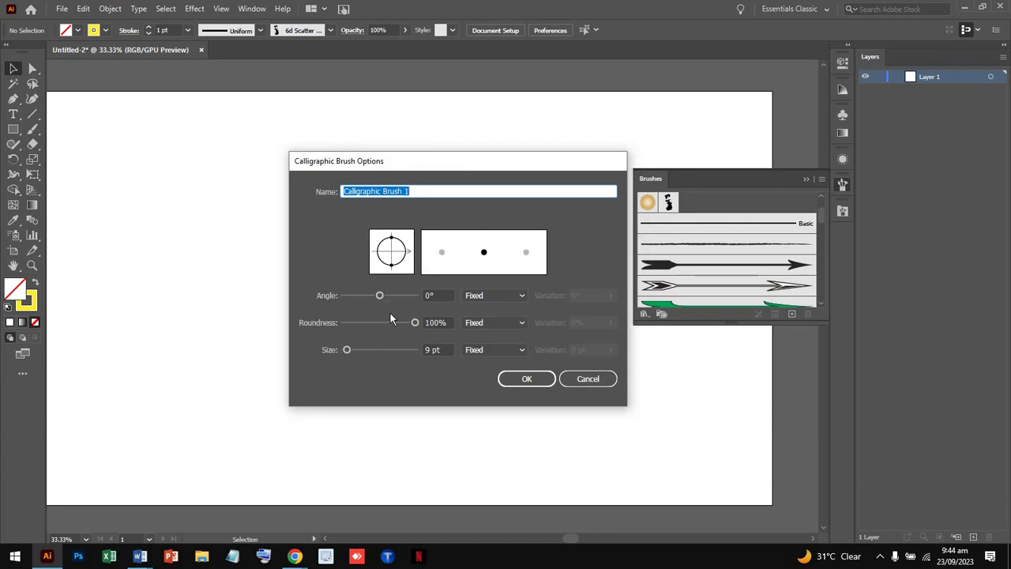
click(411, 191)
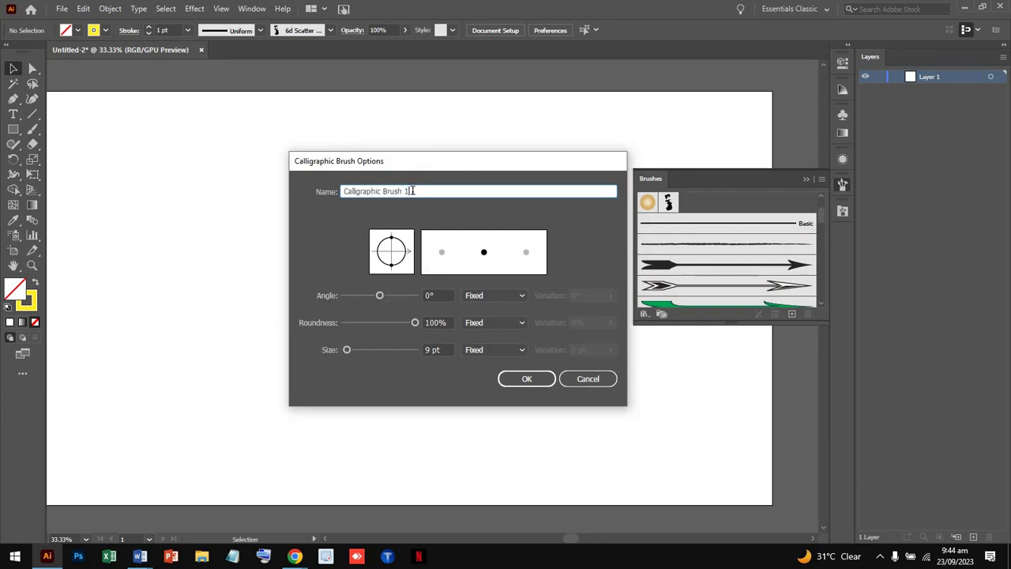
drag(385, 191, 316, 181)
key(BackSpace)
- Rotate the brush tip and enlarge its size to 63 pt
drag(411, 252, 409, 239)
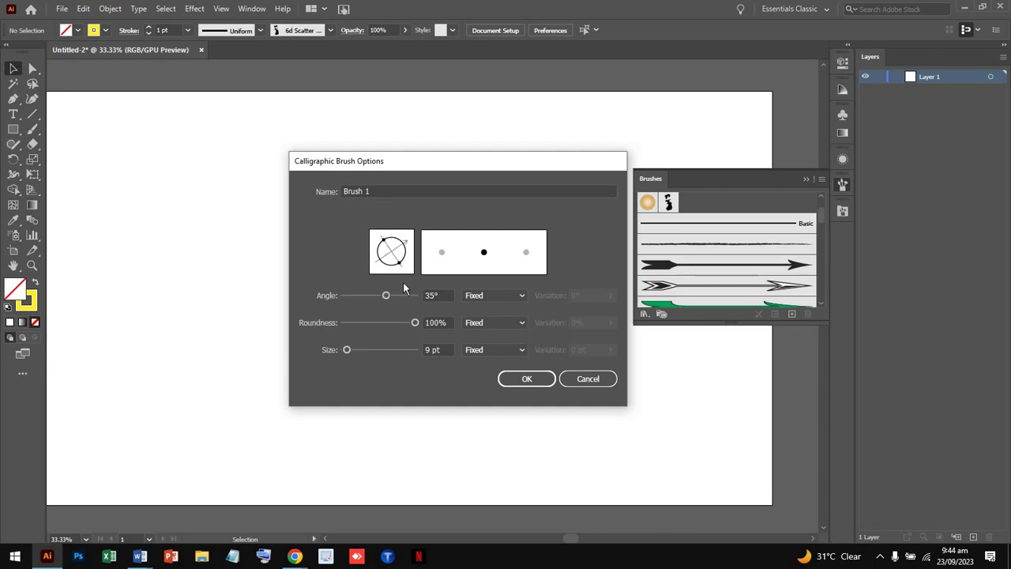
mouse_move(387, 297)
mouse_down()
mouse_move(412, 338)
mouse_move(374, 322)
mouse_up()
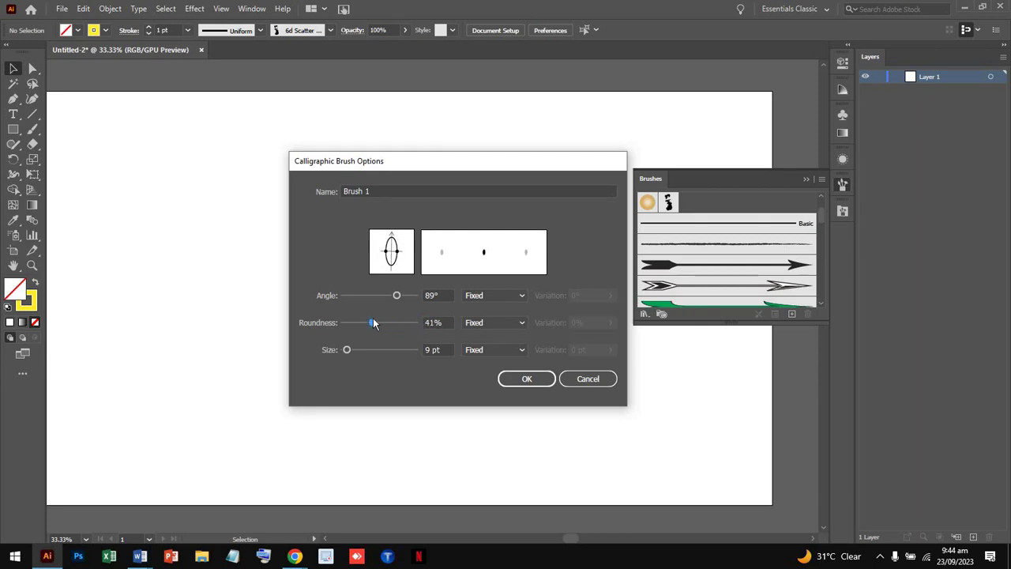
drag(392, 235, 402, 245)
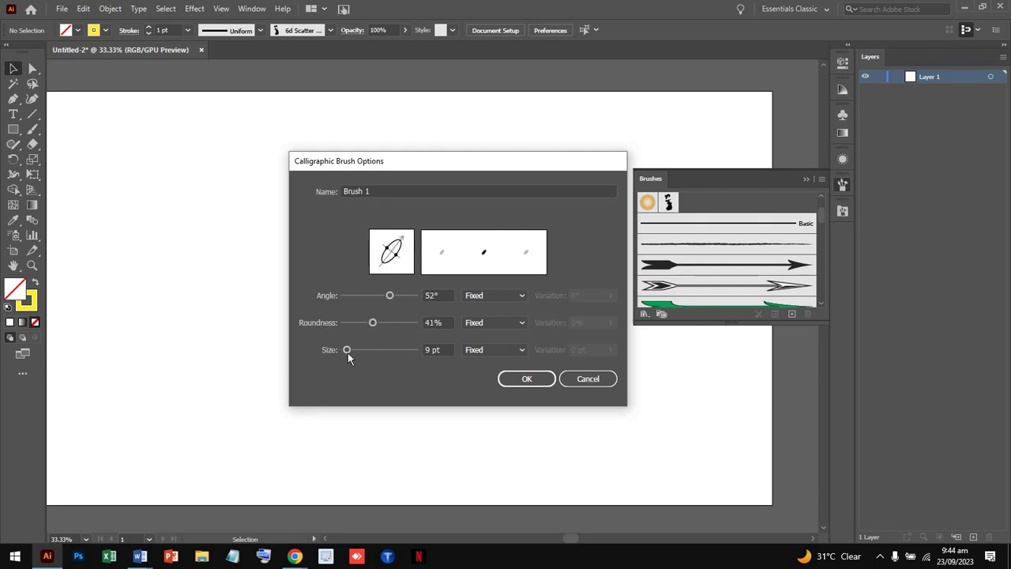
drag(347, 350, 367, 349)
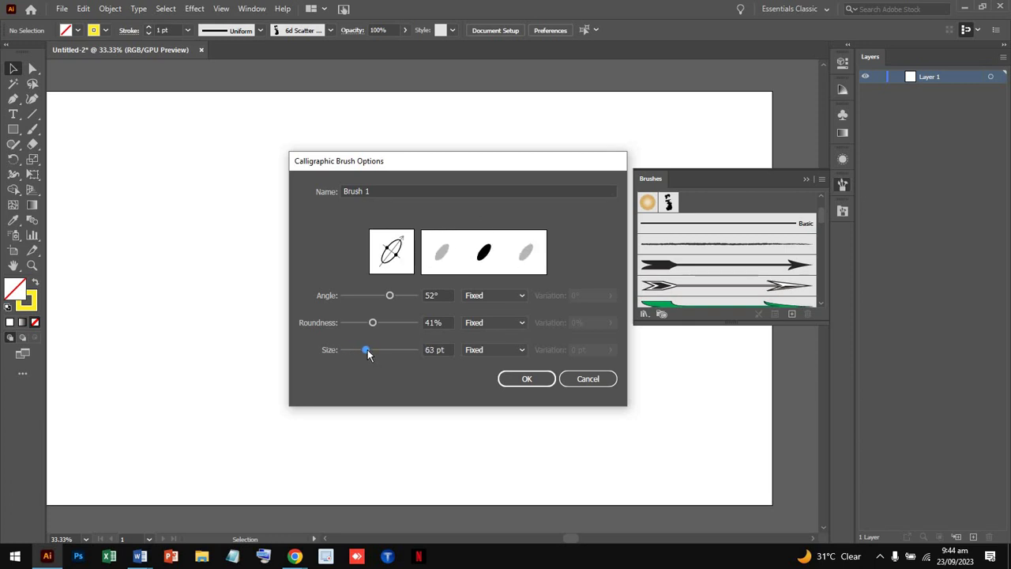
- Make the brush angle Random with a 28° variation
click(513, 298)
click(510, 324)
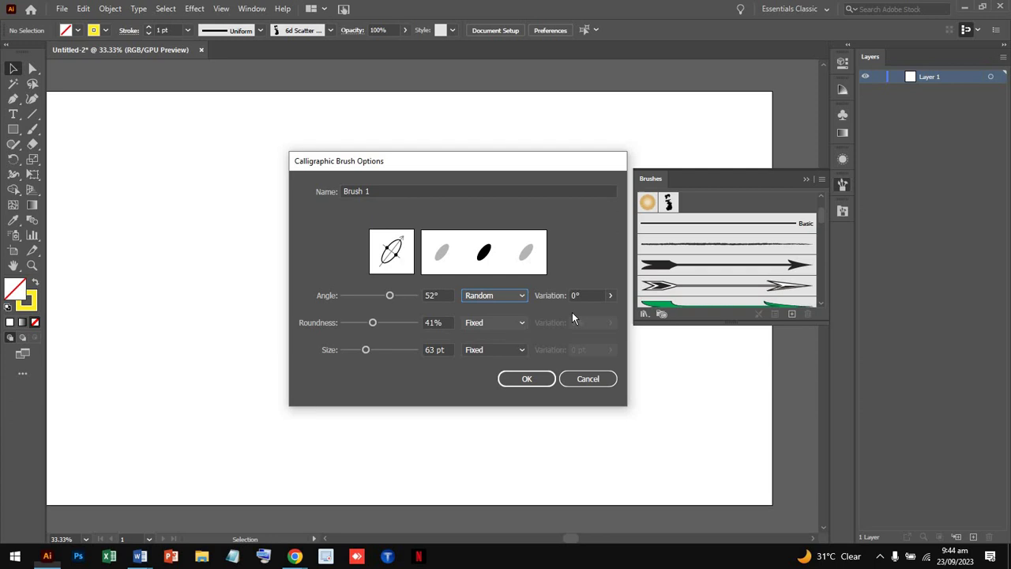
click(611, 297)
drag(573, 312, 573, 314)
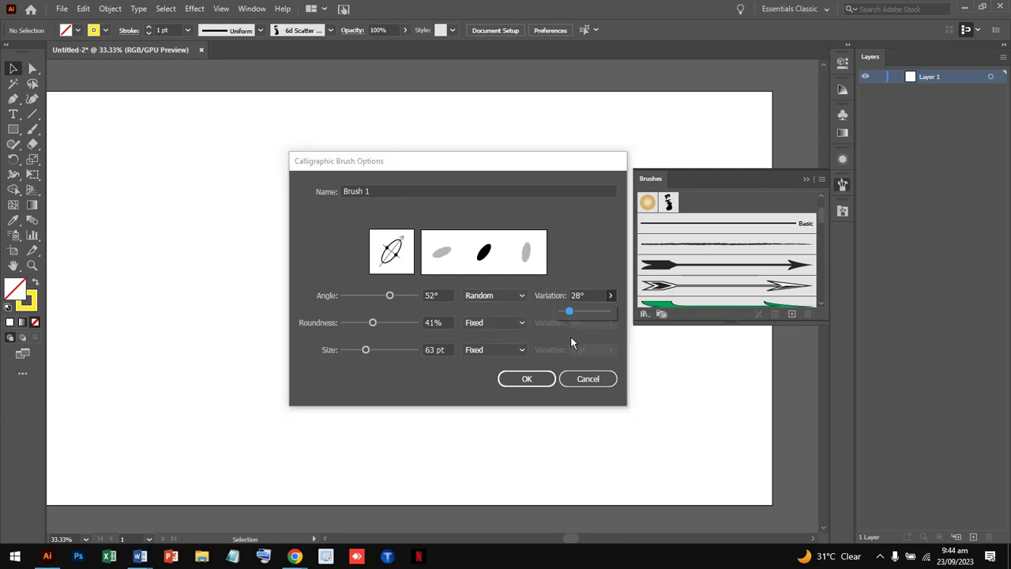
- Make the roundness Random with a 16% variation
click(513, 326)
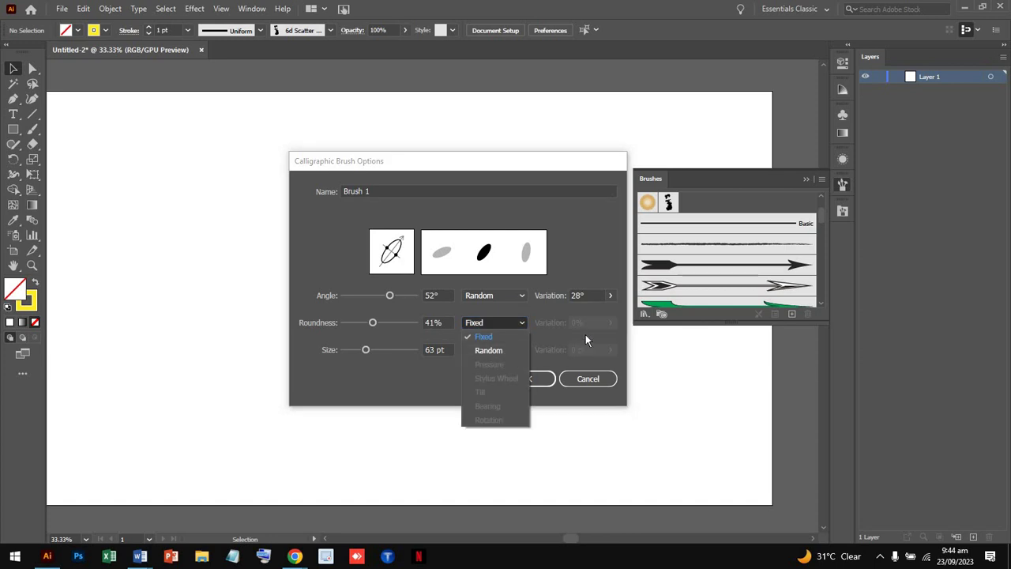
click(514, 350)
click(517, 350)
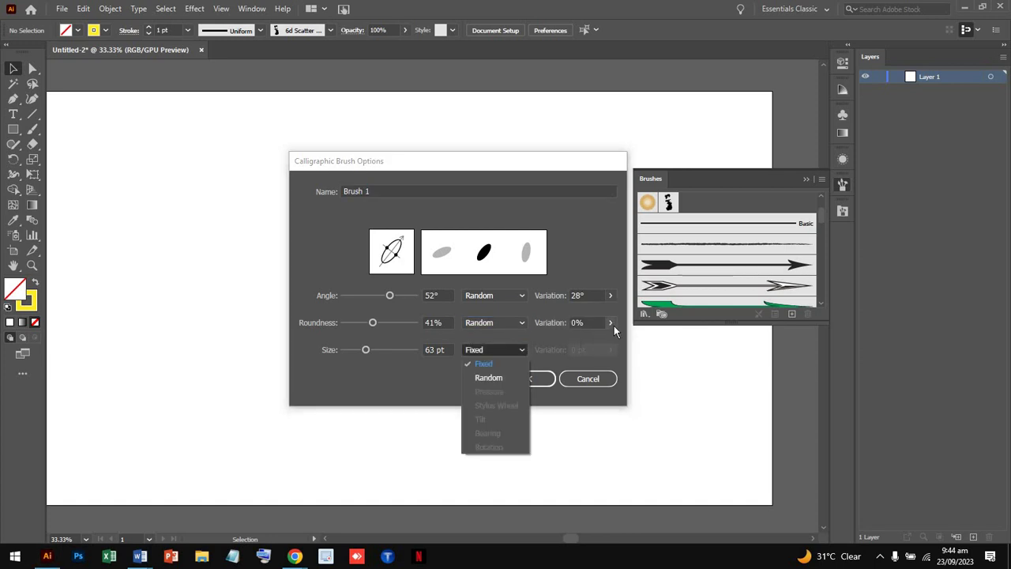
click(614, 325)
click(610, 323)
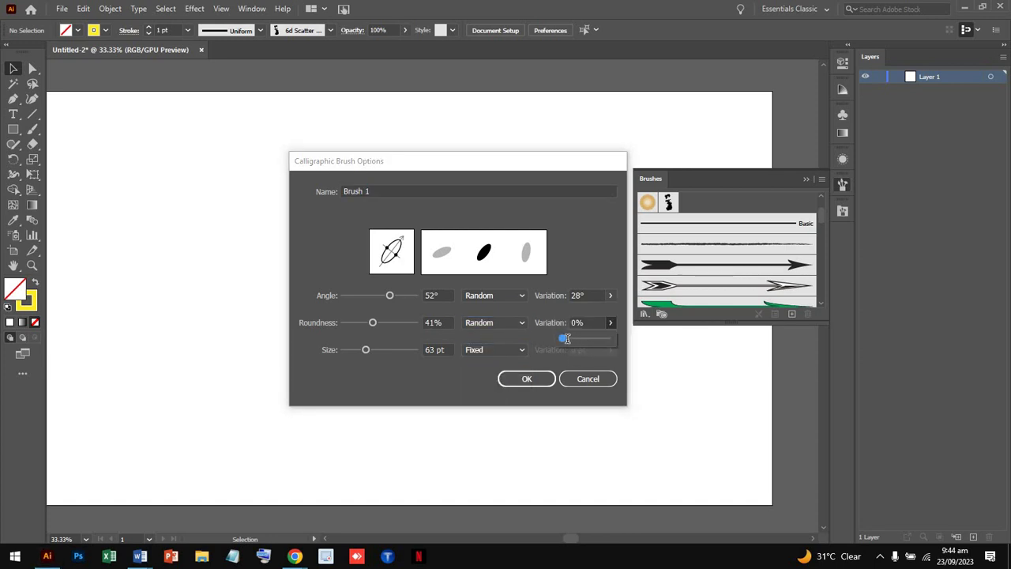
drag(580, 338, 578, 341)
- Make the size Random with a 13 pt variation
click(525, 350)
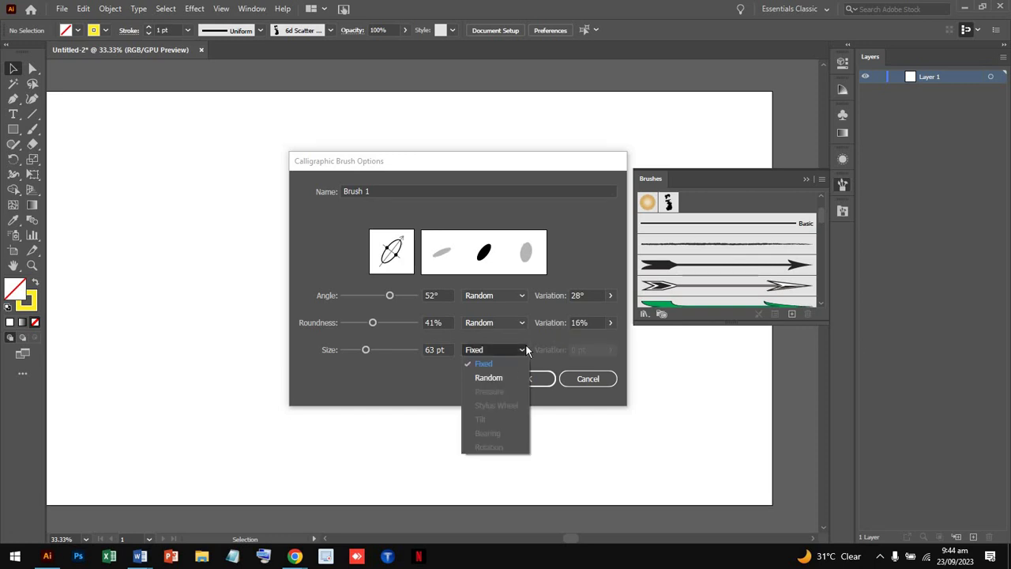
click(513, 379)
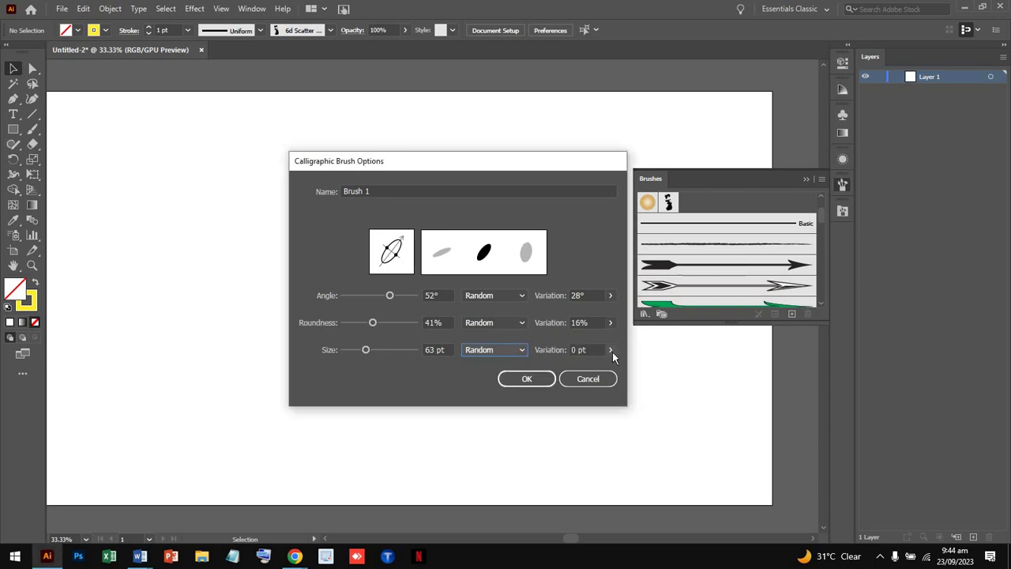
click(611, 352)
drag(563, 368, 569, 365)
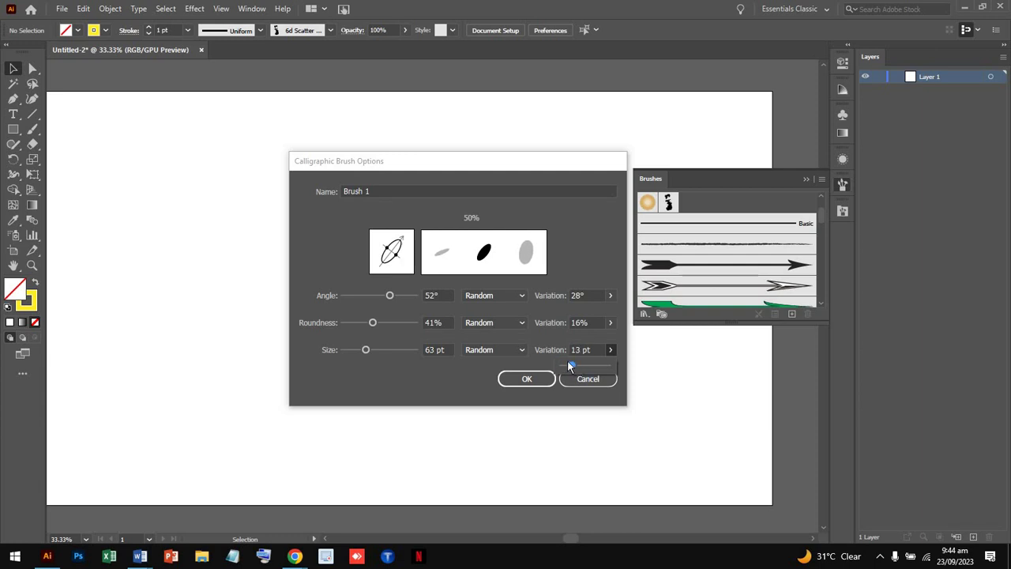
click(387, 324)
- Set roundness to 54% and angle to 45°, then save Brush 1
mouse_move(386, 324)
mouse_down()
mouse_move(379, 294)
mouse_move(388, 296)
mouse_up()
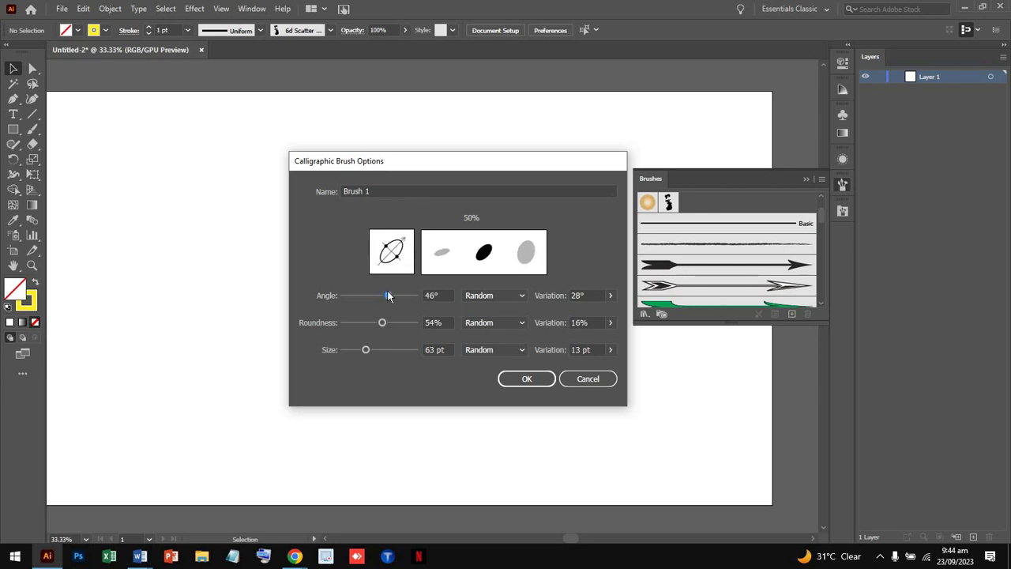
click(440, 296)
text(4)
text(5)
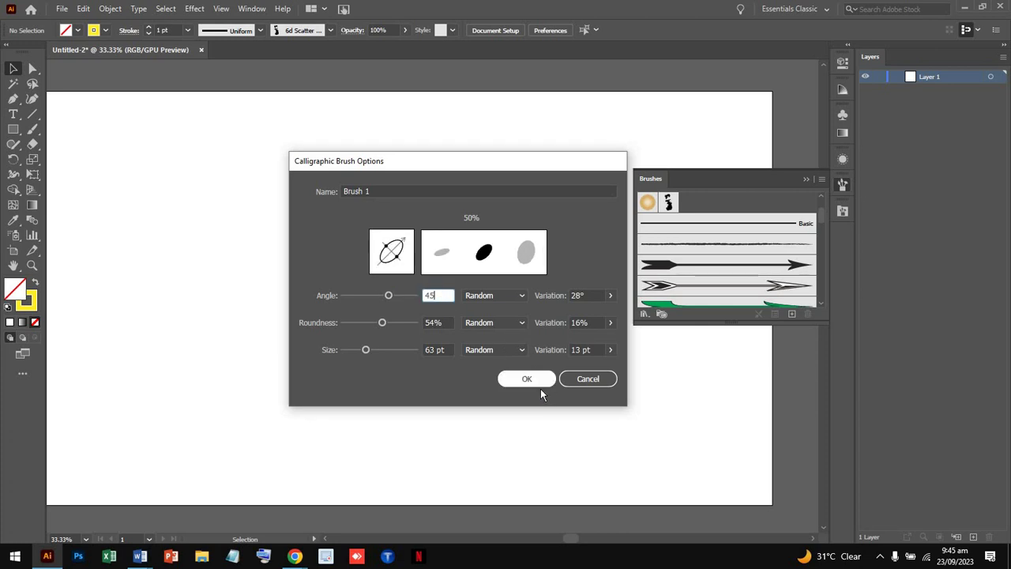
click(534, 381)
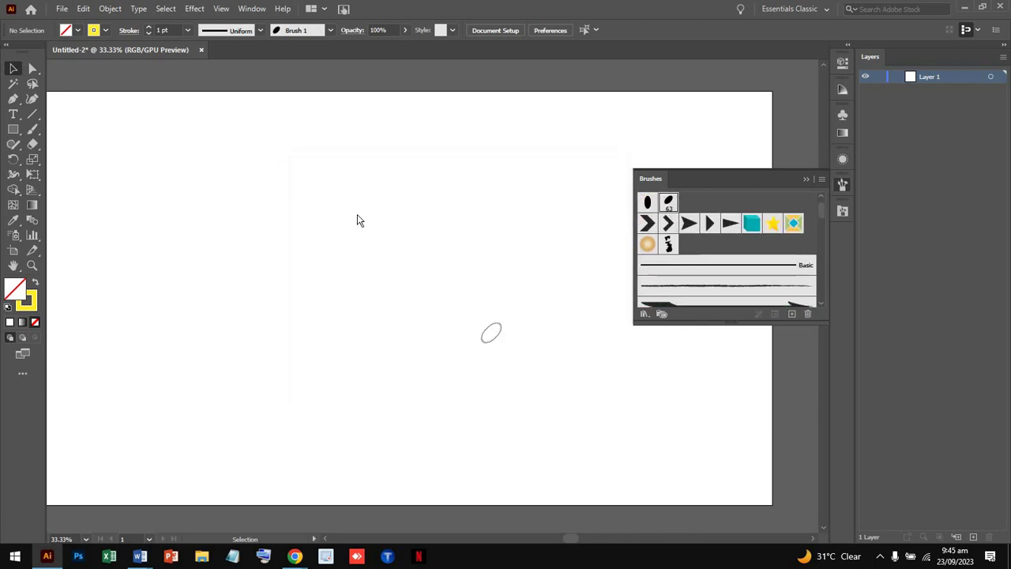
- Paint six thick yellow Brush 1 strokes across the artboard with the Paintbrush
right_click(333, 201)
click(580, 287)
click(32, 130)
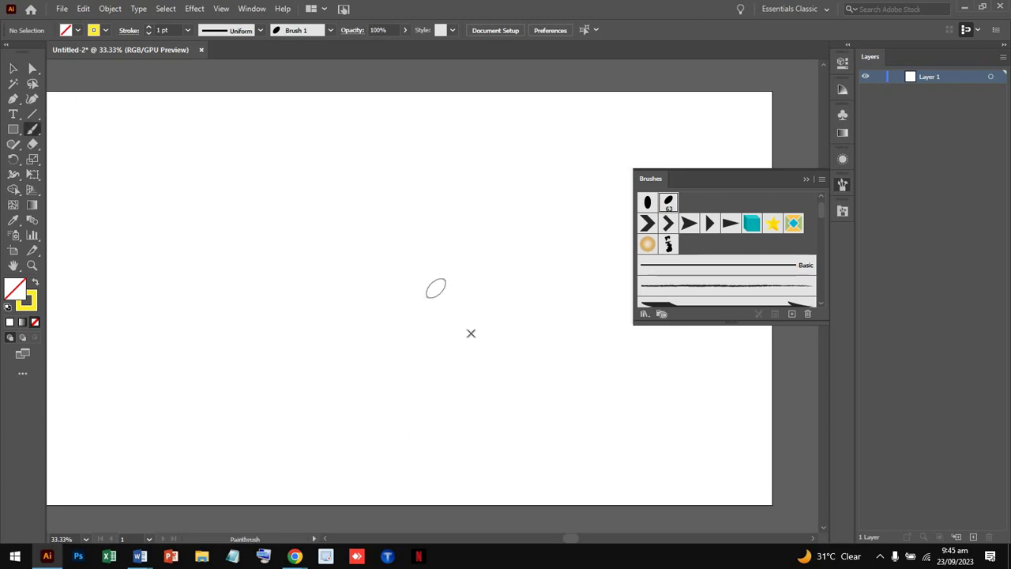
drag(334, 214, 384, 251)
drag(204, 258, 485, 409)
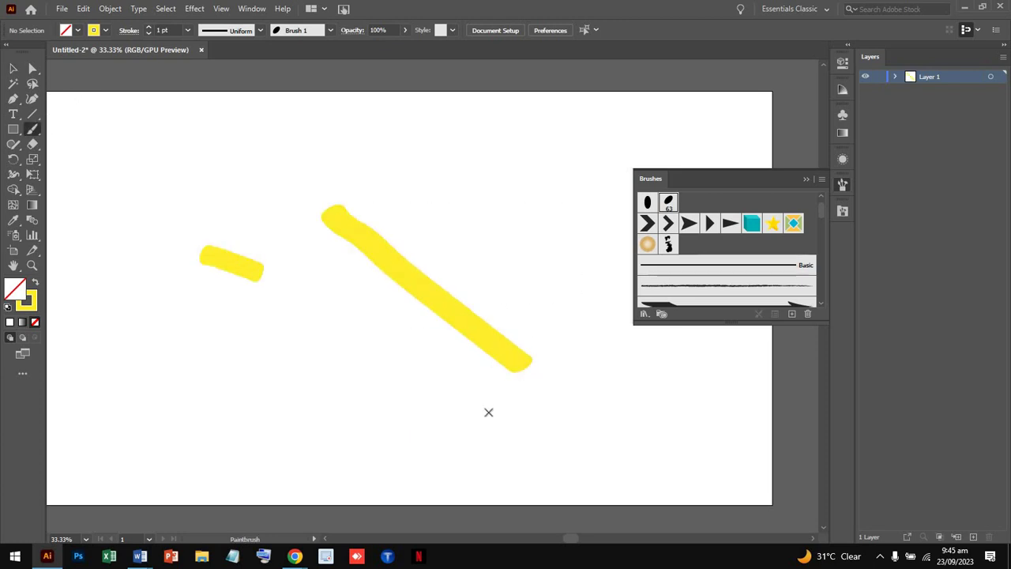
drag(537, 154, 441, 176)
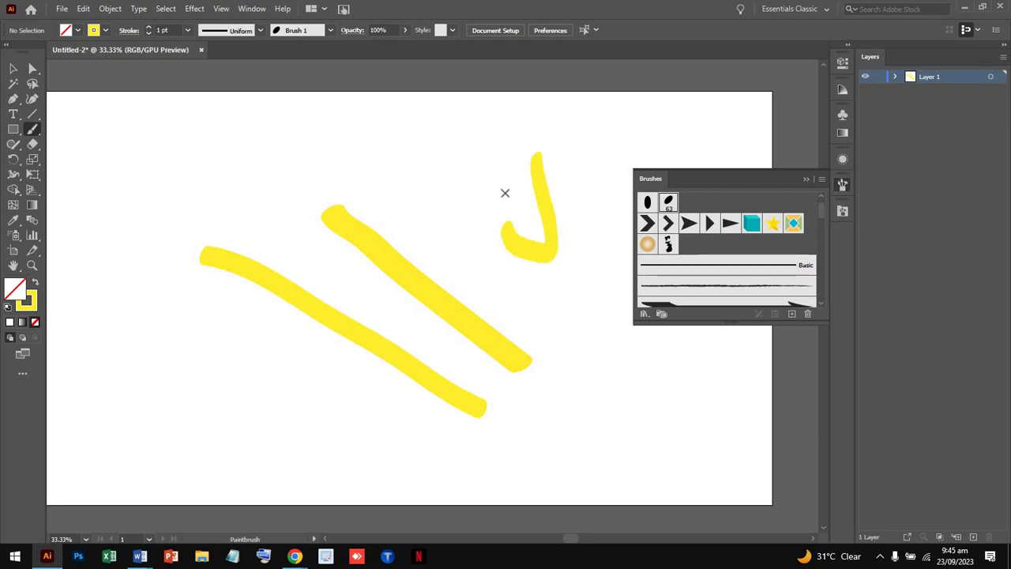
mouse_move(547, 304)
mouse_down()
mouse_move(593, 398)
mouse_move(651, 399)
mouse_up()
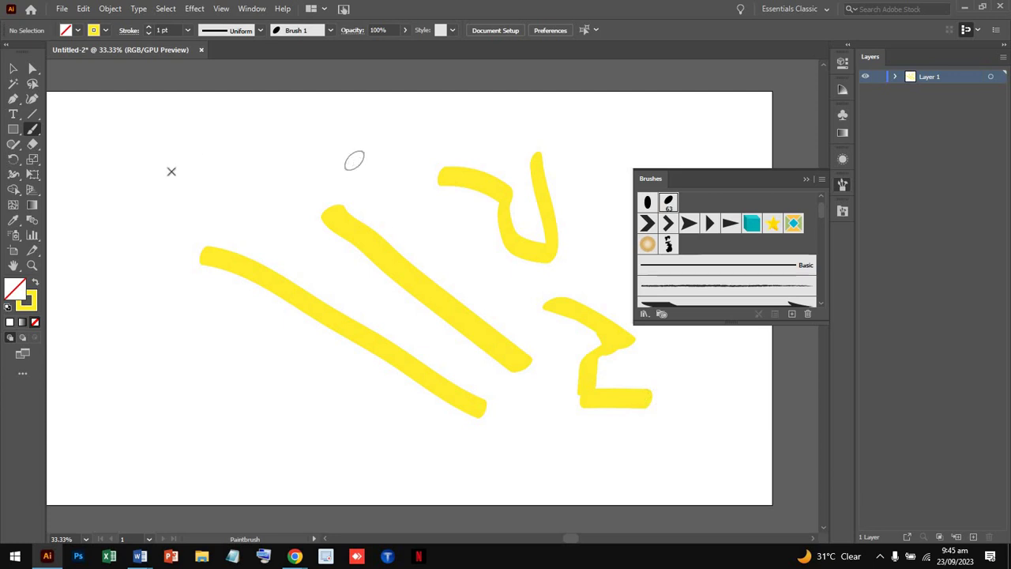
drag(77, 144, 112, 185)
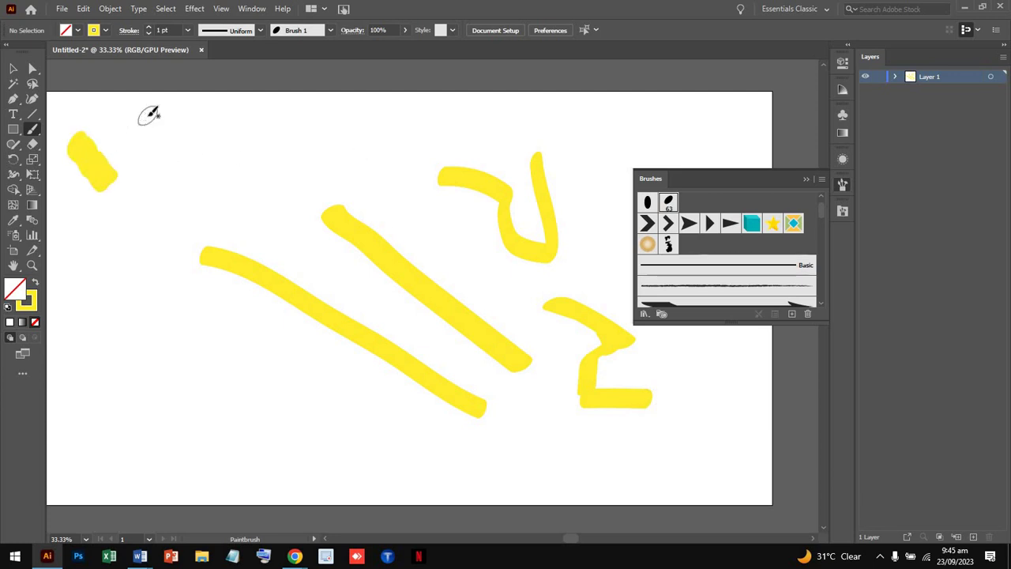
drag(148, 110, 148, 271)
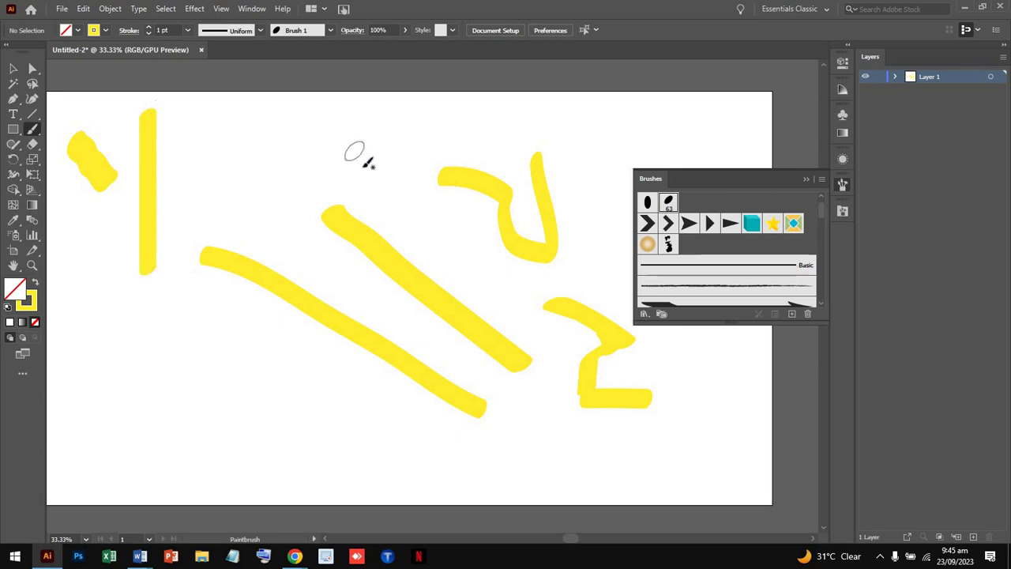
- Create a calligraphic brush at −120°, 3% roundness, 481 pt, and paint two huge yellow strokes
click(792, 314)
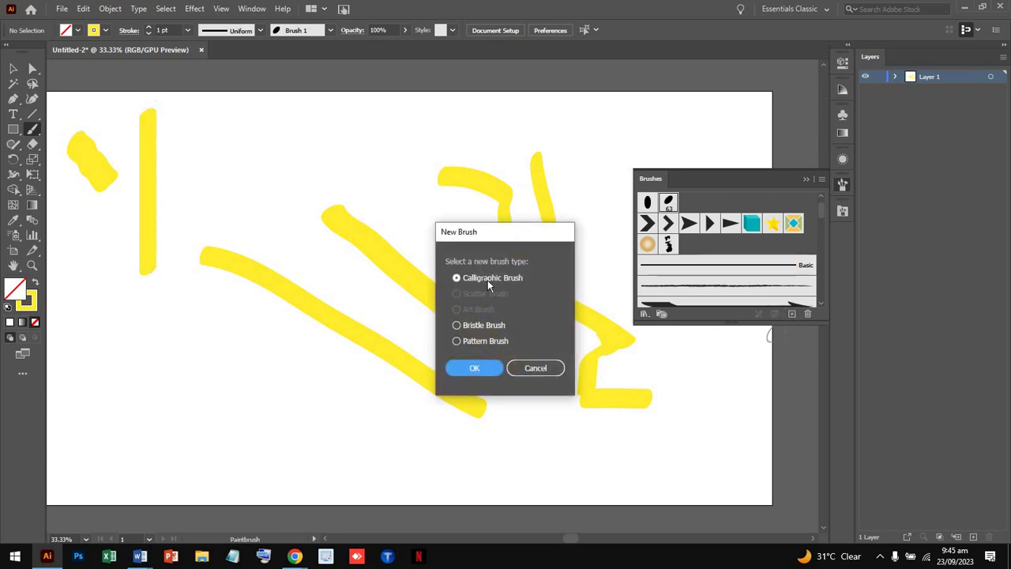
click(474, 374)
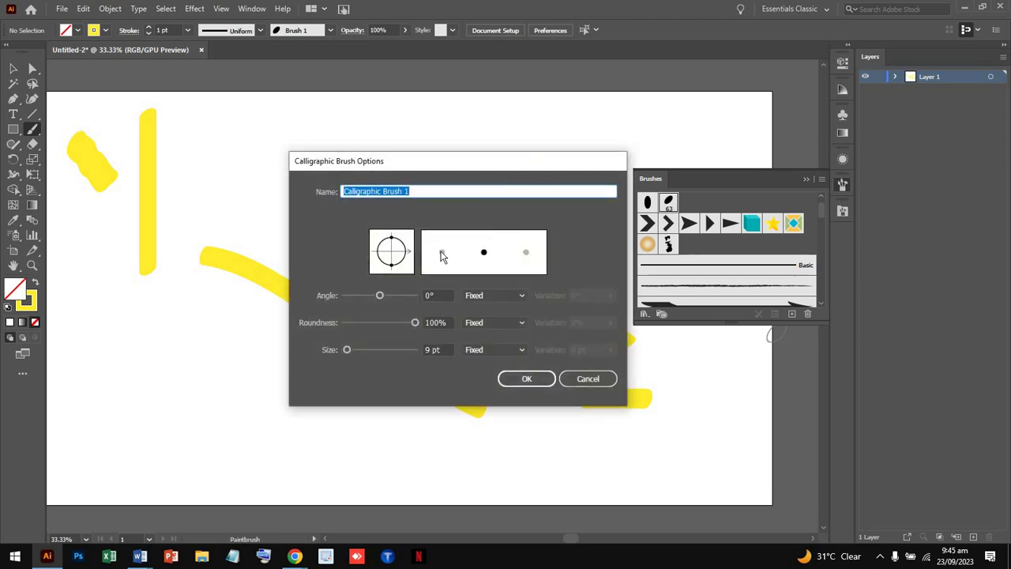
mouse_move(380, 297)
mouse_down()
mouse_move(402, 297)
mouse_move(341, 292)
mouse_up()
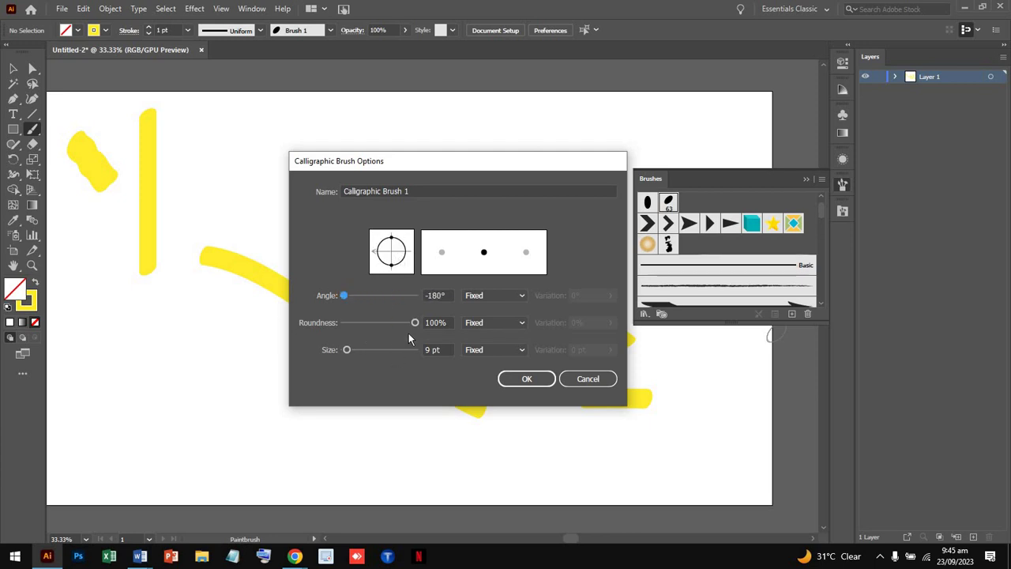
mouse_move(414, 322)
mouse_down()
mouse_move(362, 323)
mouse_move(369, 300)
mouse_move(356, 297)
mouse_move(355, 322)
mouse_move(401, 355)
mouse_up()
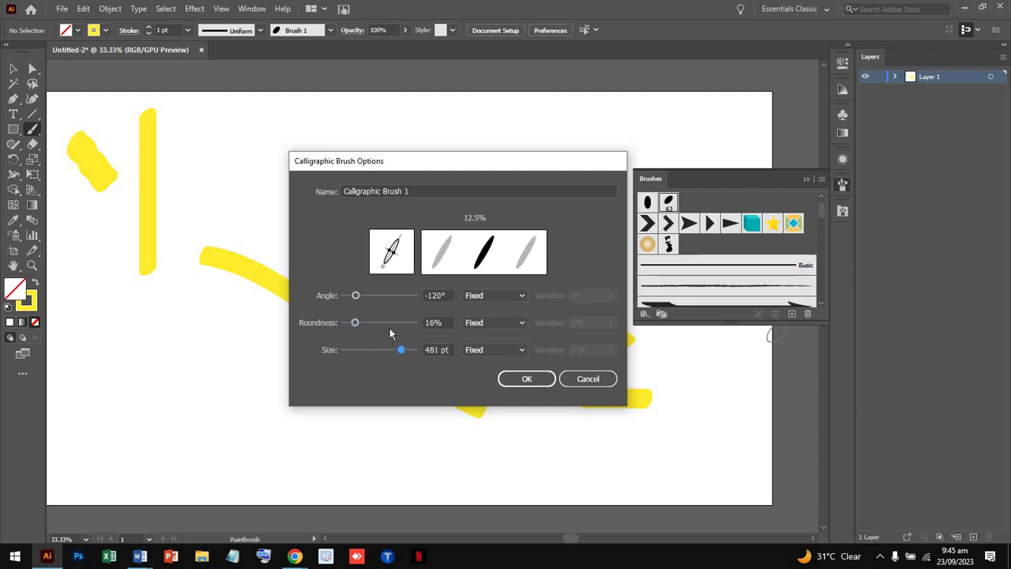
mouse_move(407, 321)
mouse_down()
mouse_move(421, 326)
mouse_move(348, 322)
mouse_up()
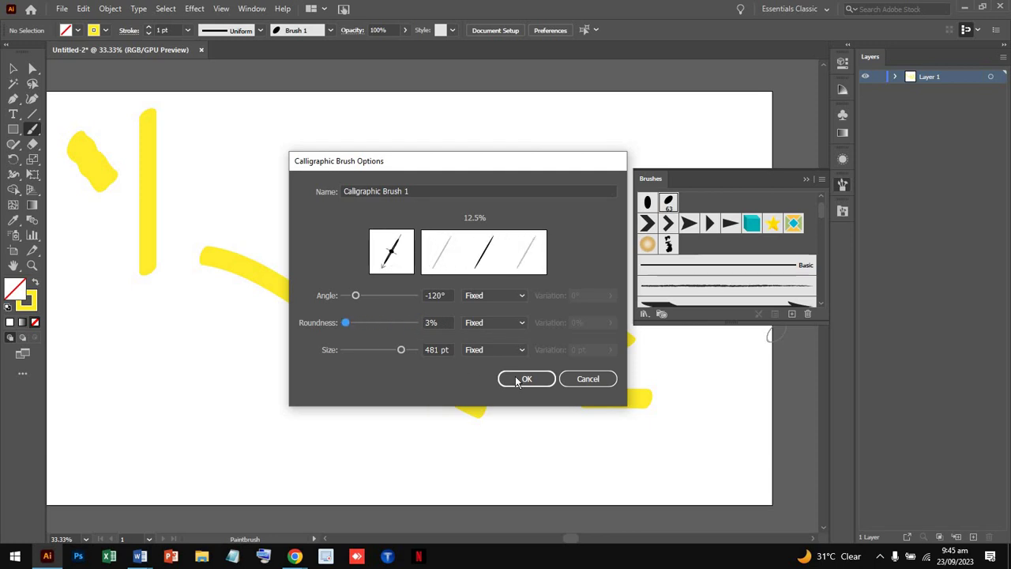
click(527, 380)
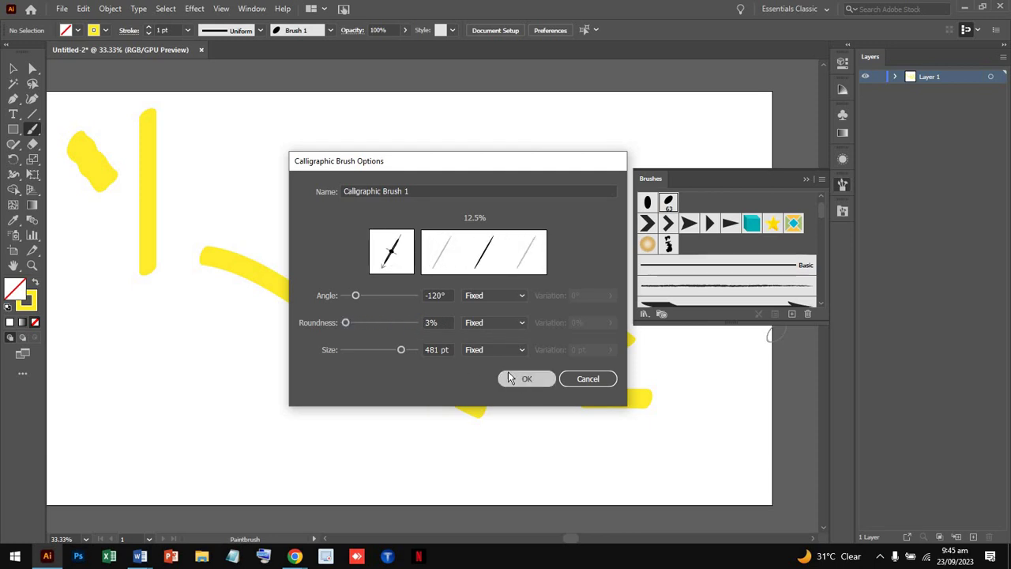
drag(255, 188, 395, 261)
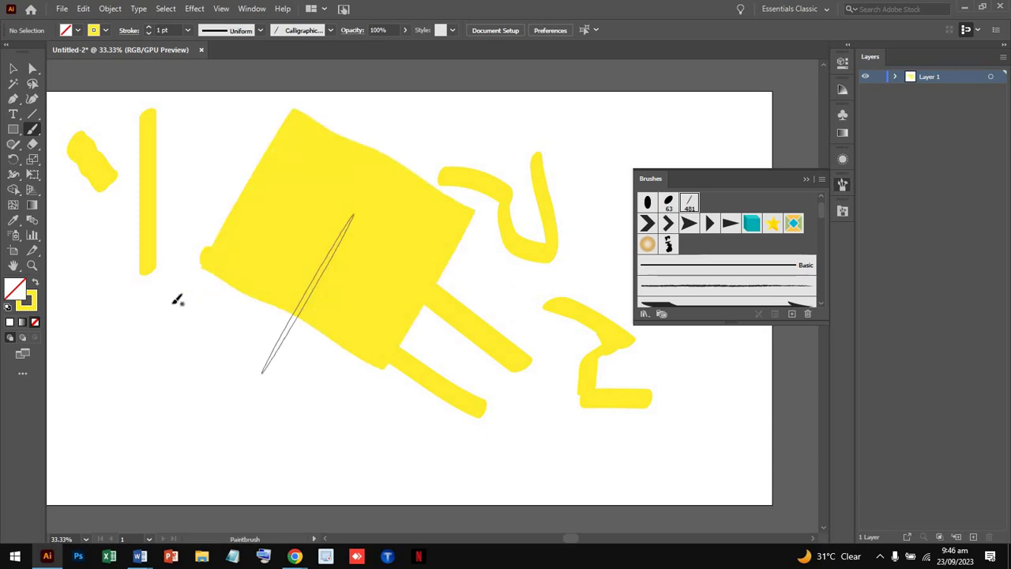
drag(159, 306, 282, 346)
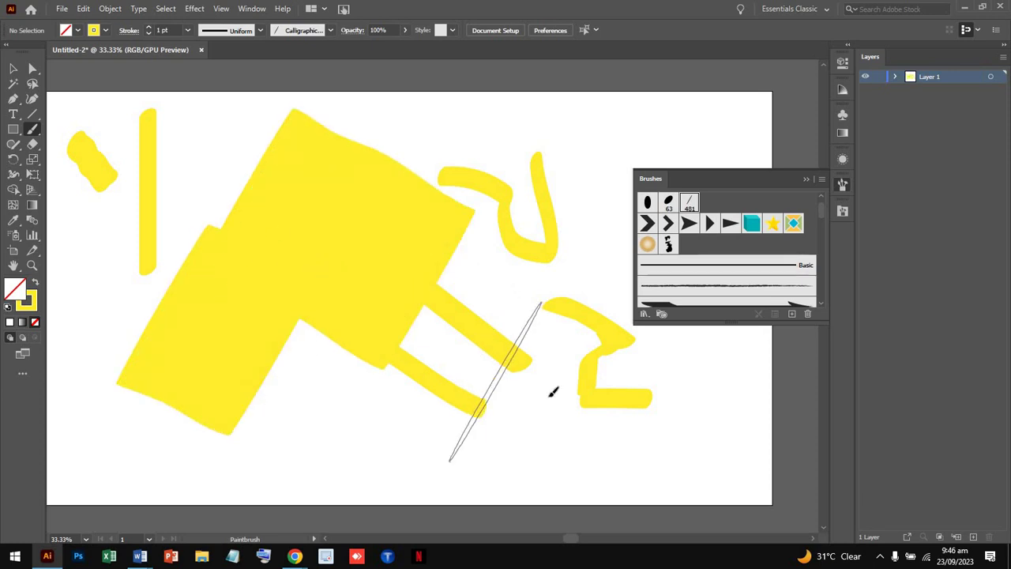
- Paint five more calligraphic yellow marks around the lower and left artboard
drag(496, 381, 589, 412)
click(325, 432)
drag(361, 440, 388, 447)
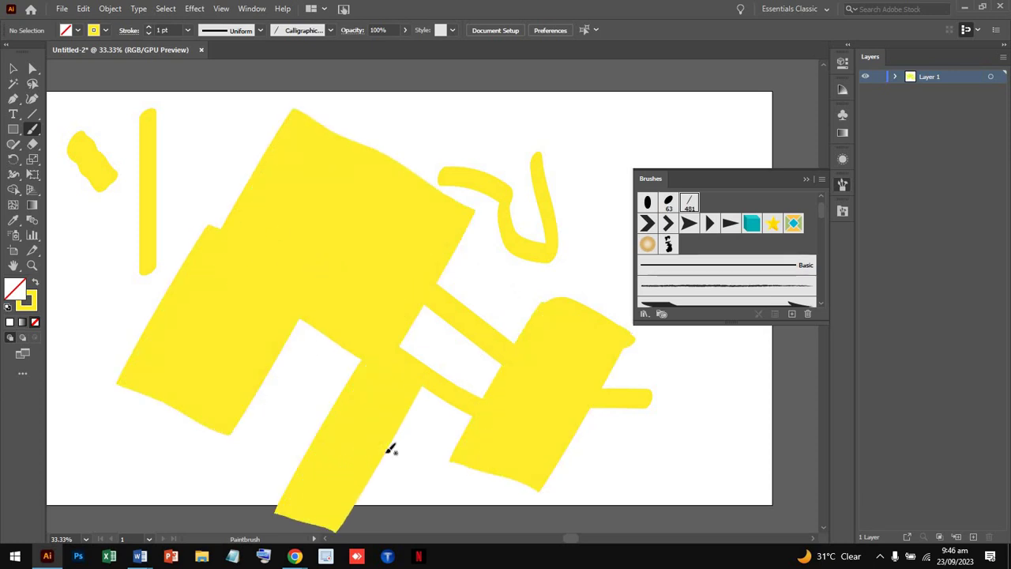
drag(214, 199, 233, 199)
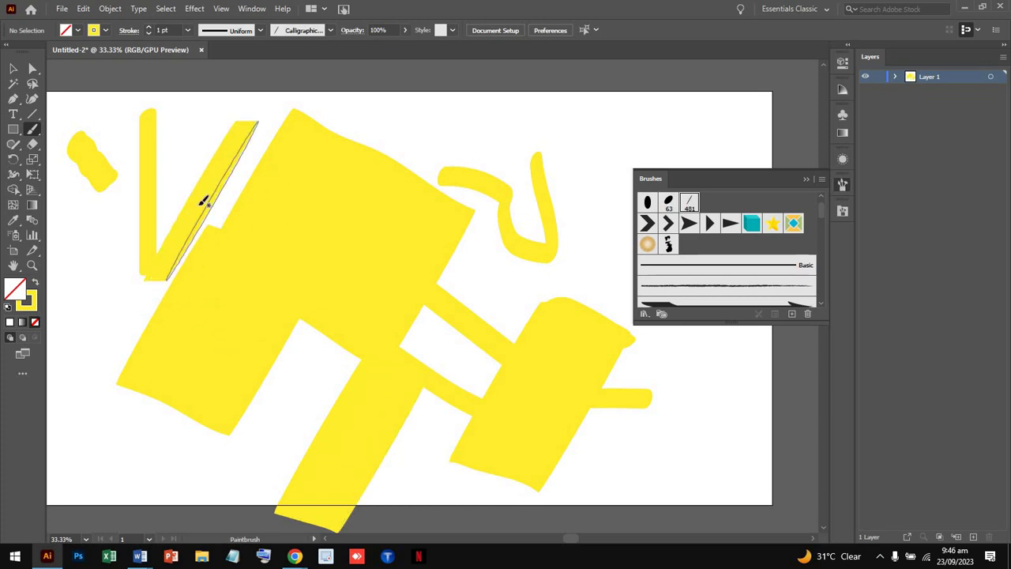
drag(87, 228, 135, 226)
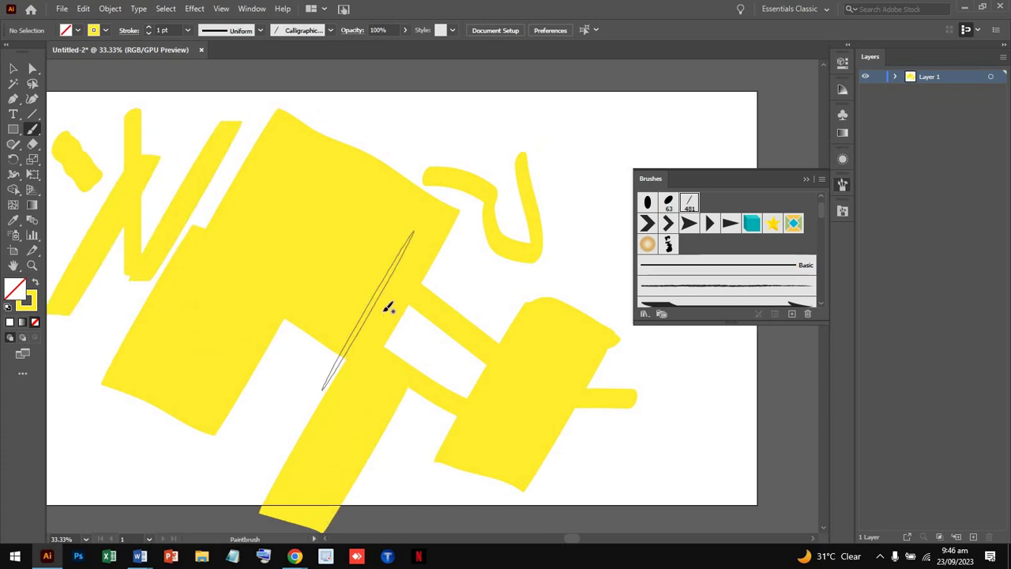
- Marquee-select all the yellow strokes with the Selection tool and delete them
scroll(388, 307, left, 4)
scroll(388, 308, down, 2)
scroll(388, 307, up, 3)
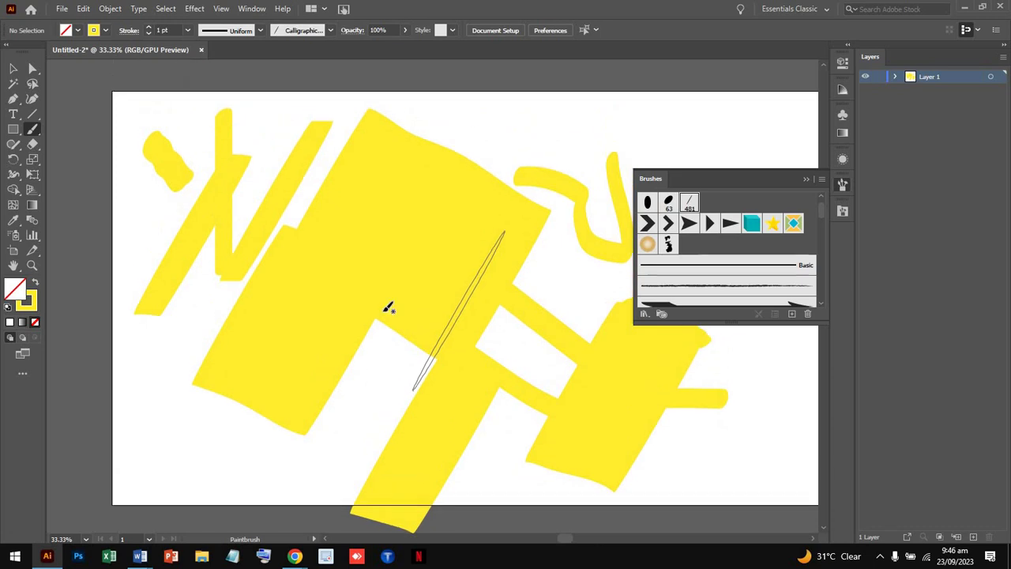
scroll(388, 307, right, 4)
click(12, 69)
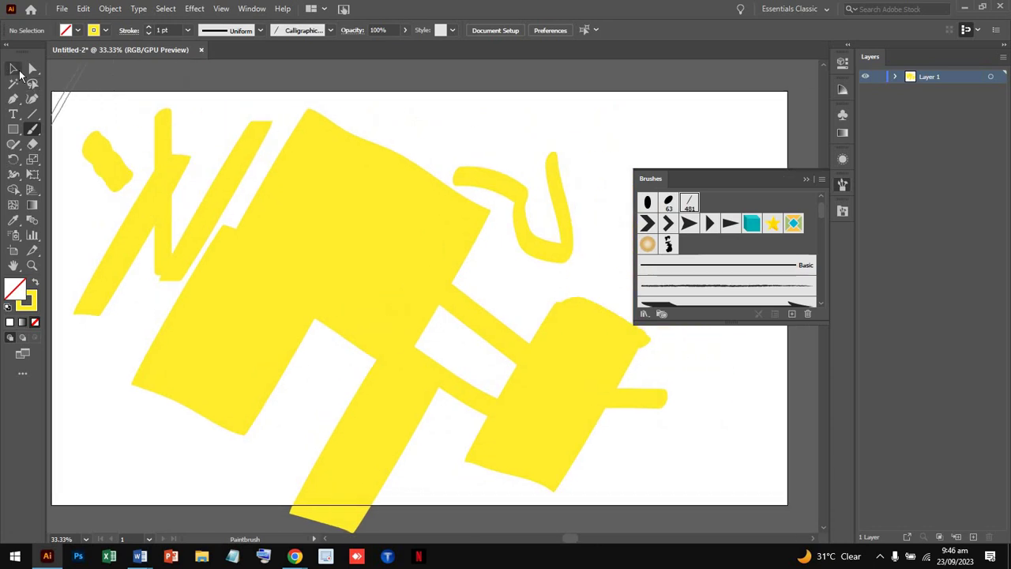
mouse_move(91, 107)
mouse_down()
mouse_move(501, 418)
mouse_move(743, 499)
mouse_up()
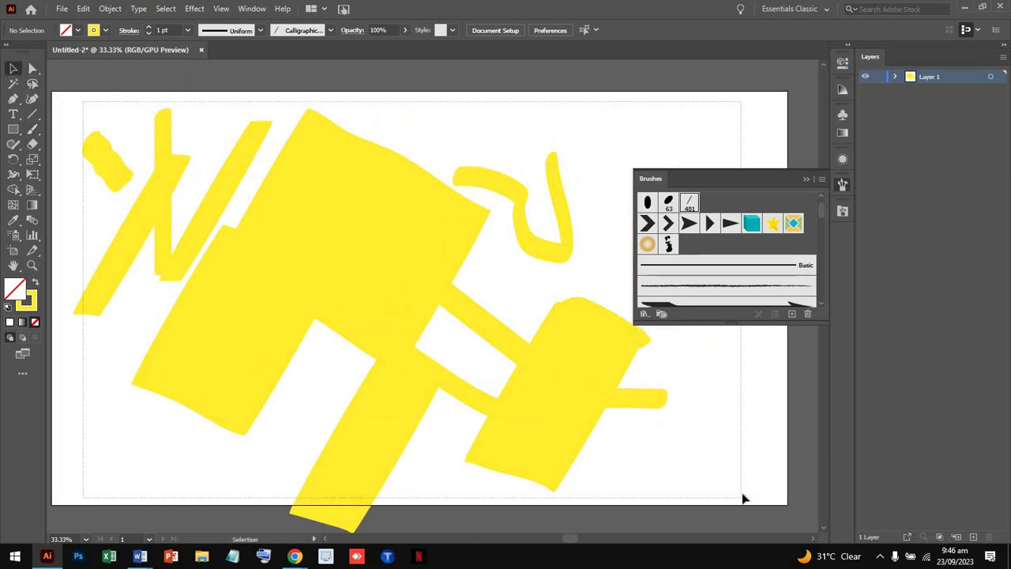
key(Delete)
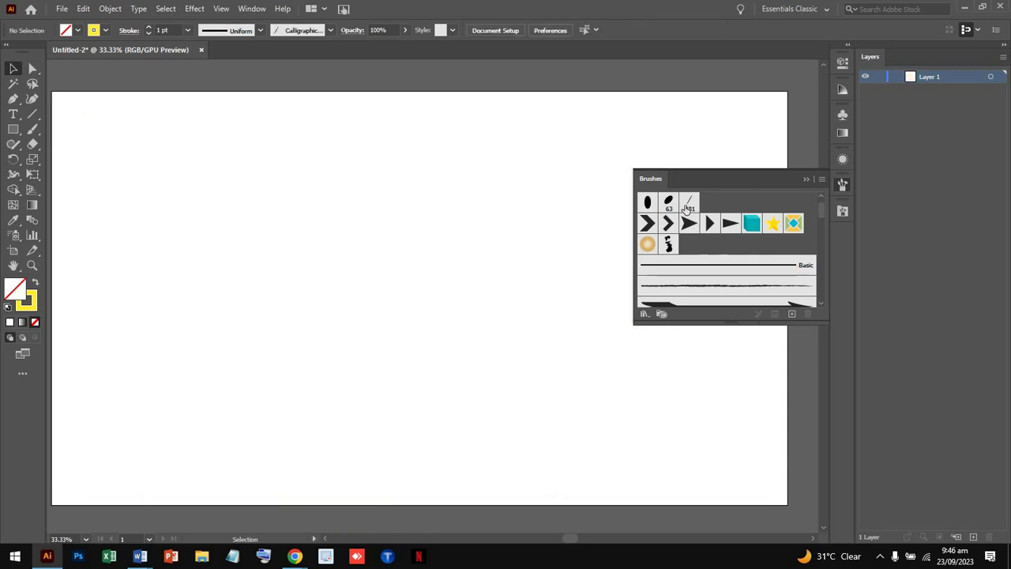
- Delete the custom 481 pt and 63 pt calligraphic brushes from the Brushes panel
click(807, 315)
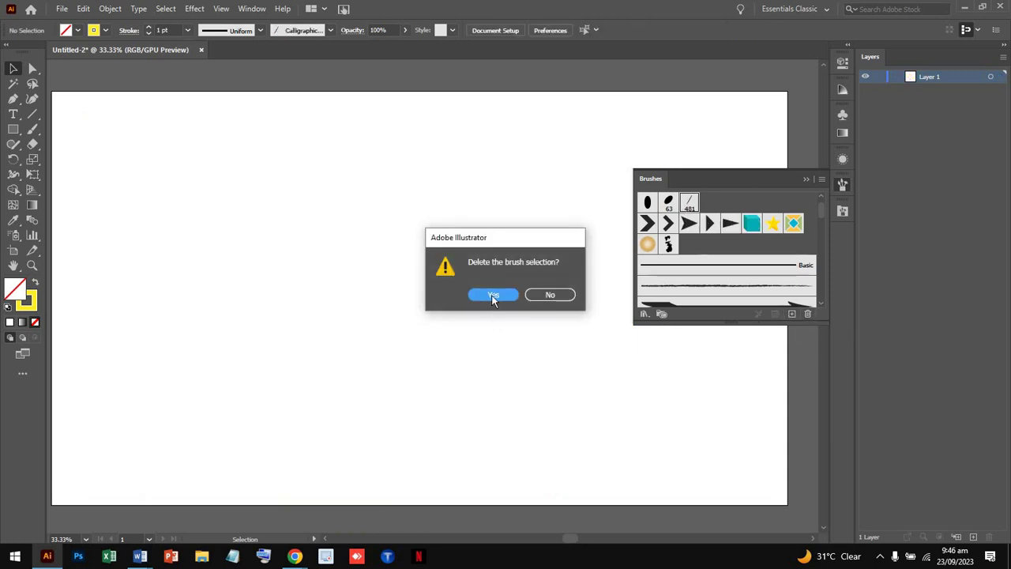
click(494, 297)
click(670, 203)
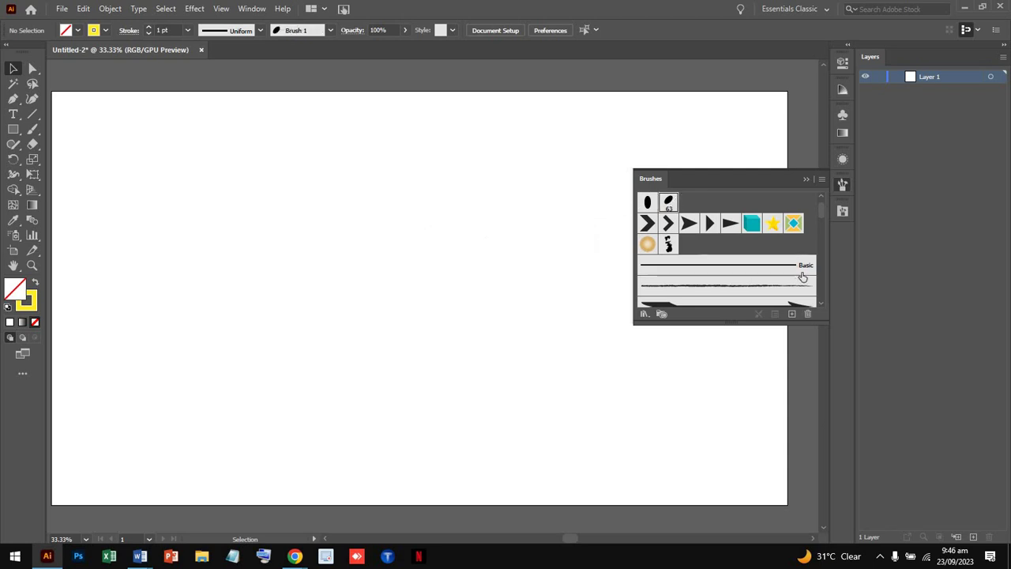
click(807, 315)
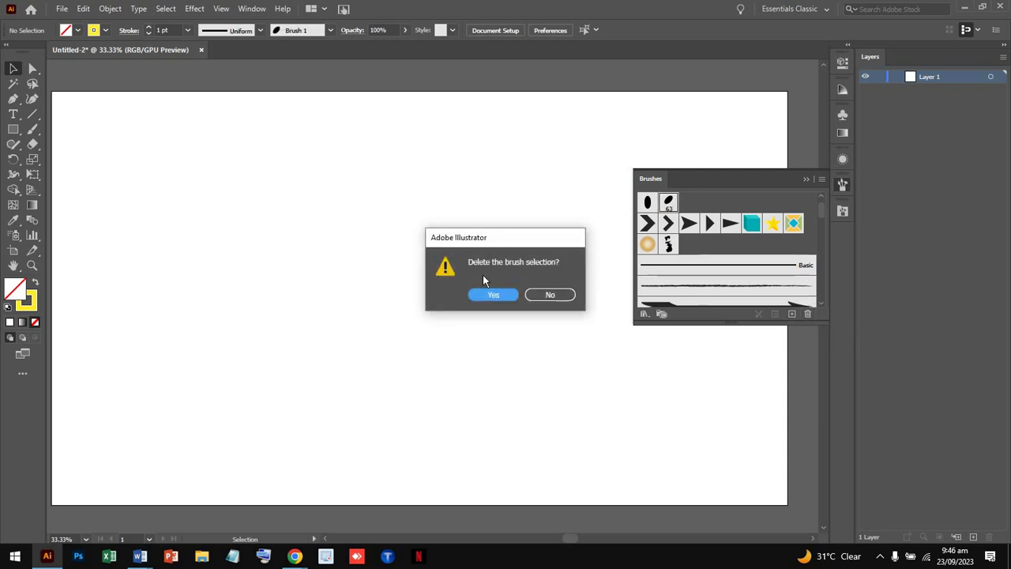
click(493, 295)
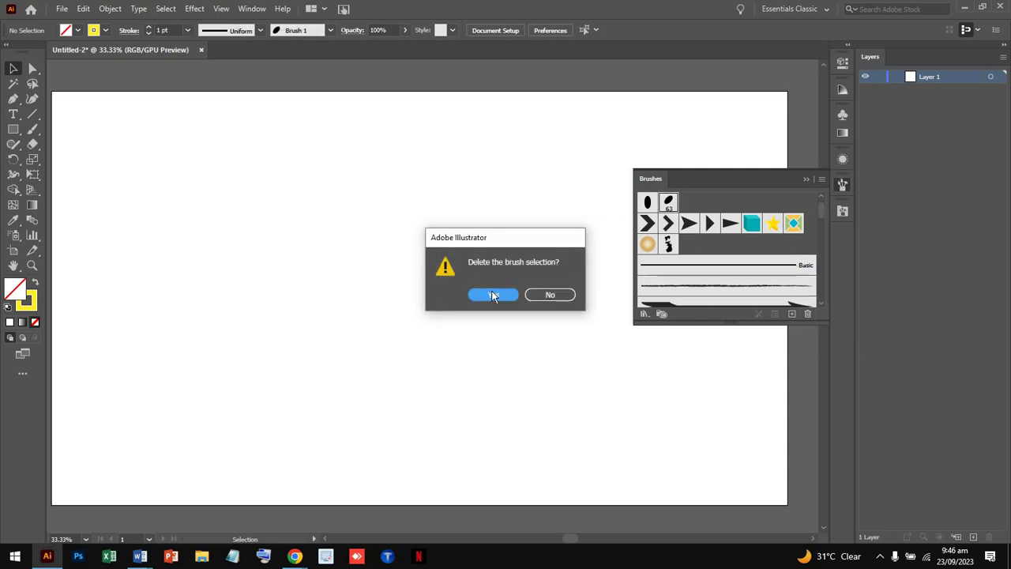
click(792, 314)
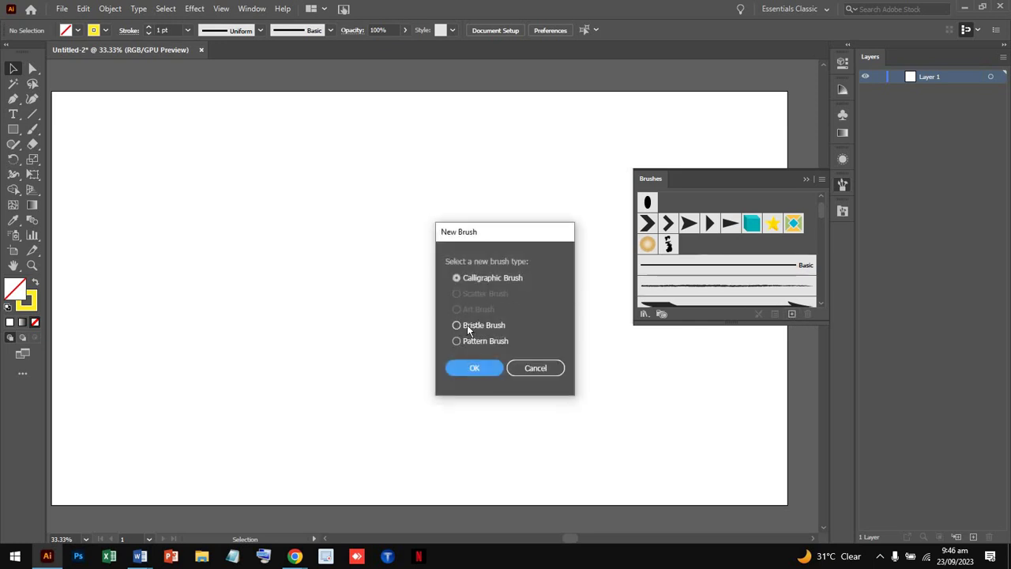
- Choose the bristle brush type and trim its default name to Brush 1
click(467, 325)
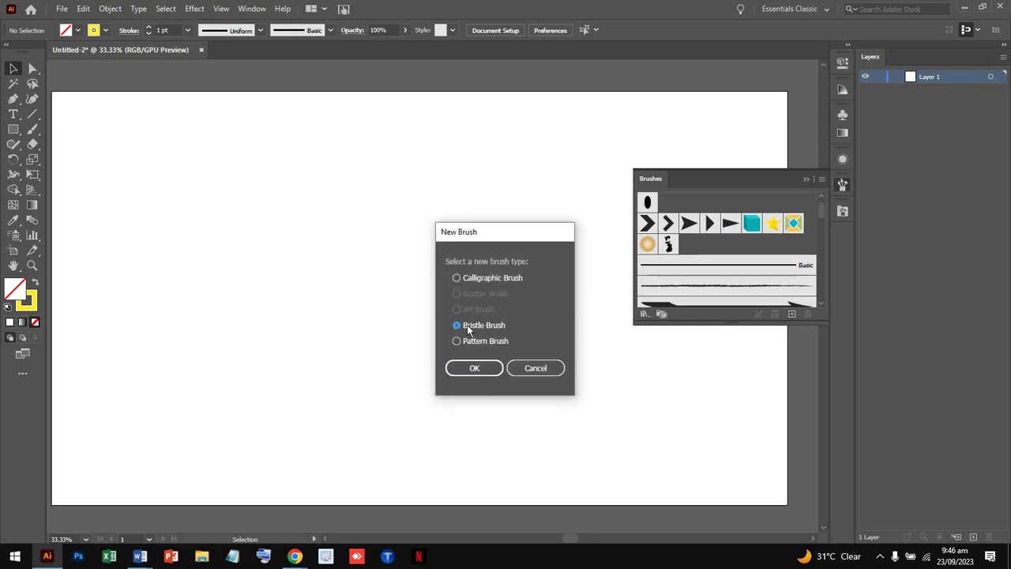
click(477, 368)
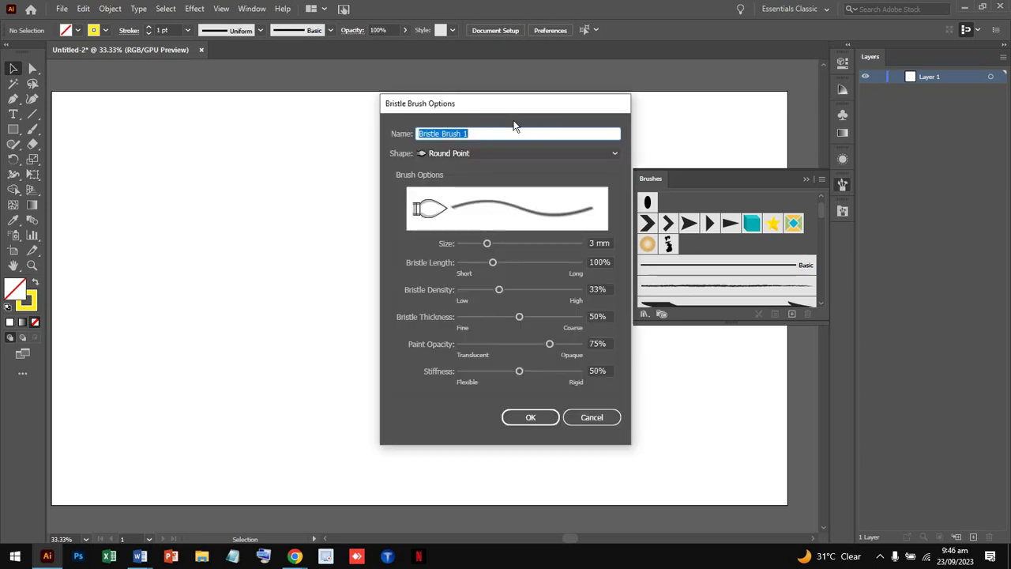
drag(533, 103, 642, 105)
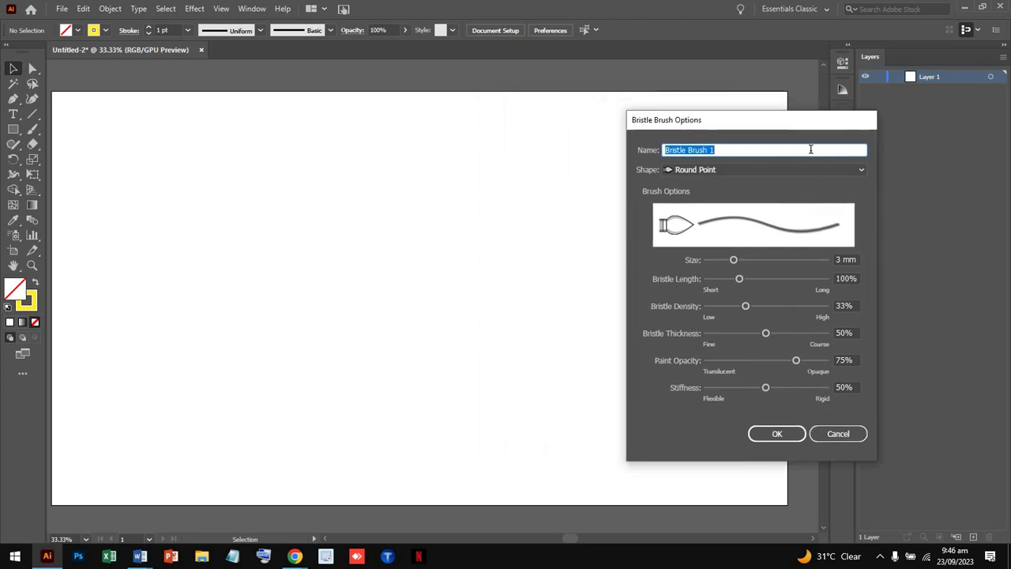
click(690, 150)
key(Delete)
key(Delete)
key(BackSpace)
key(BackSpace)
key(BackSpace)
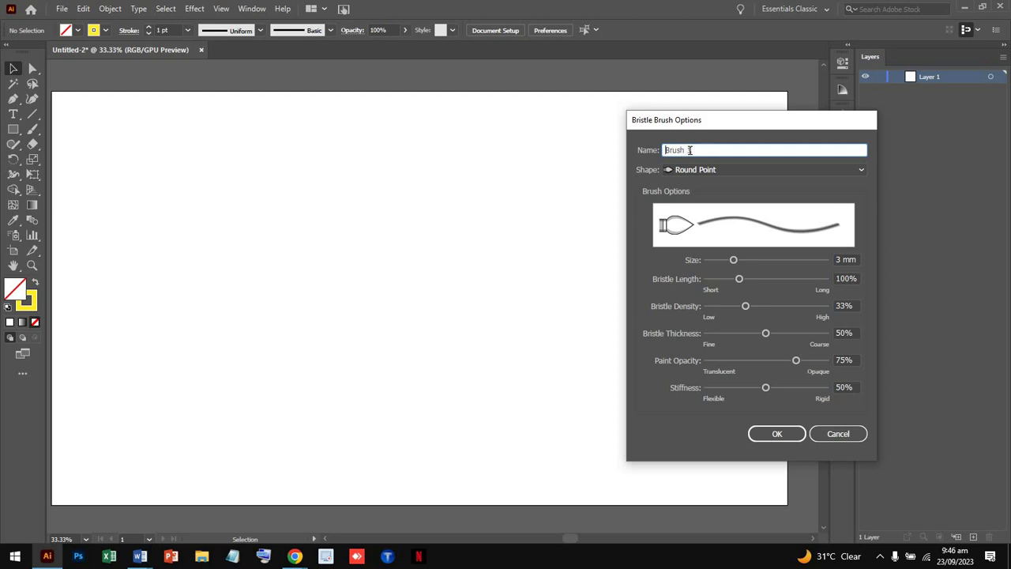
- Try Round Curve and Round Blunt shapes, settling on Round Fan
click(737, 175)
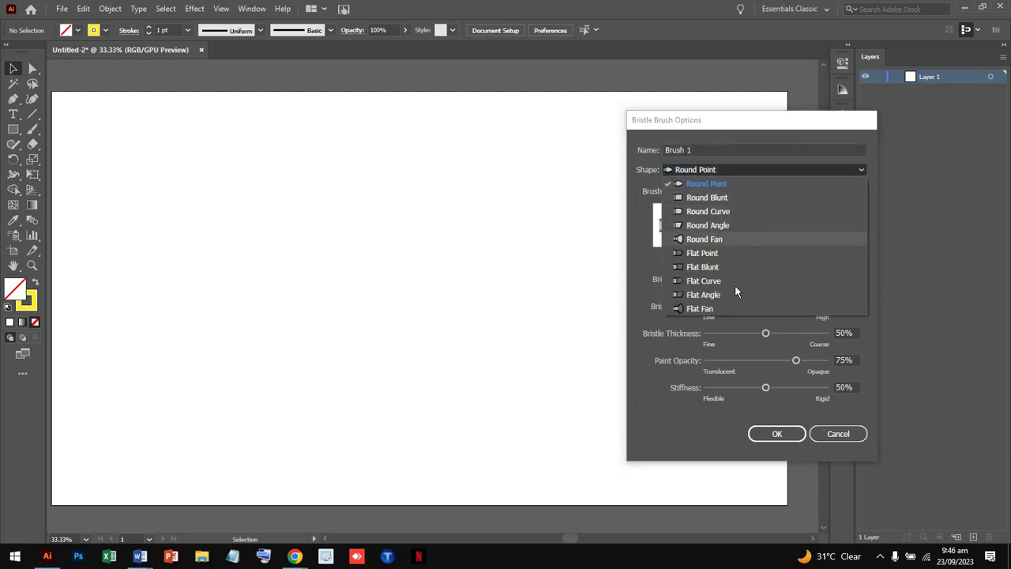
click(741, 210)
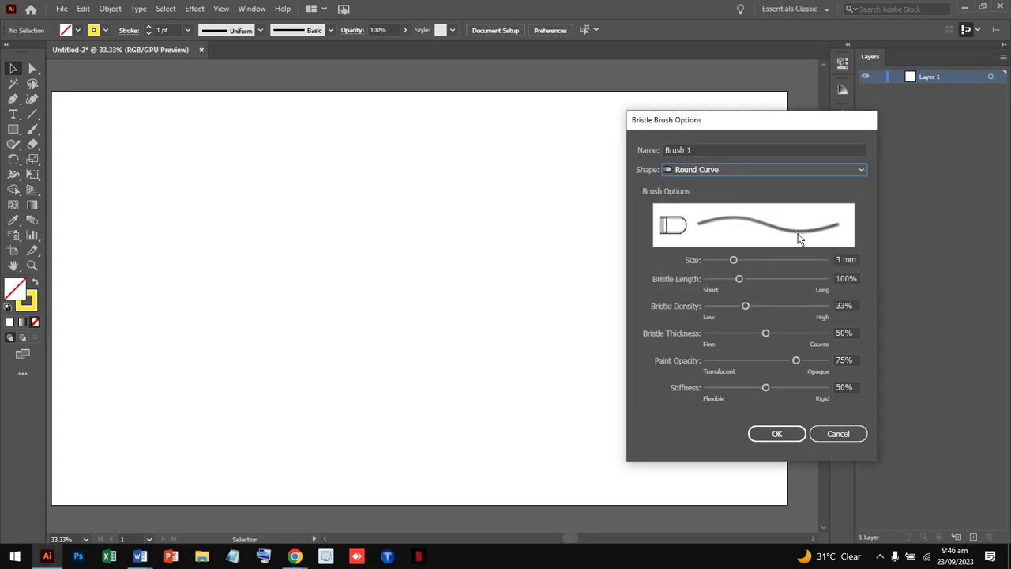
click(734, 171)
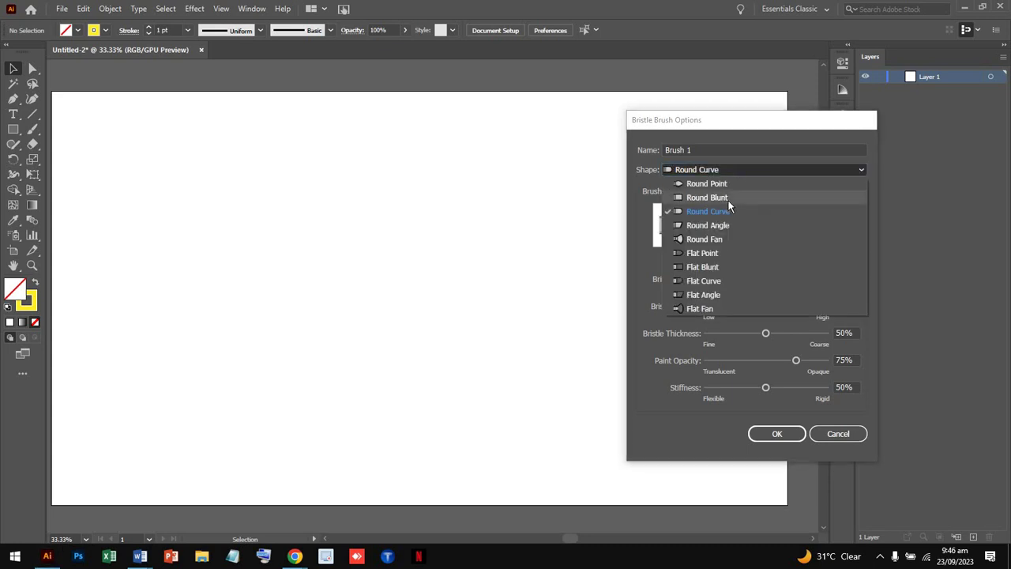
click(728, 199)
click(733, 170)
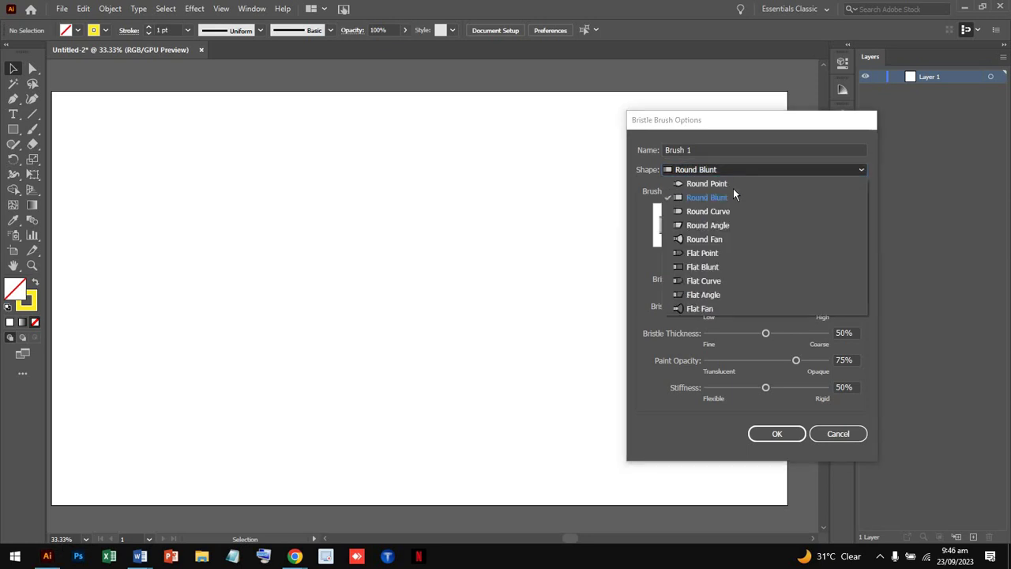
click(731, 238)
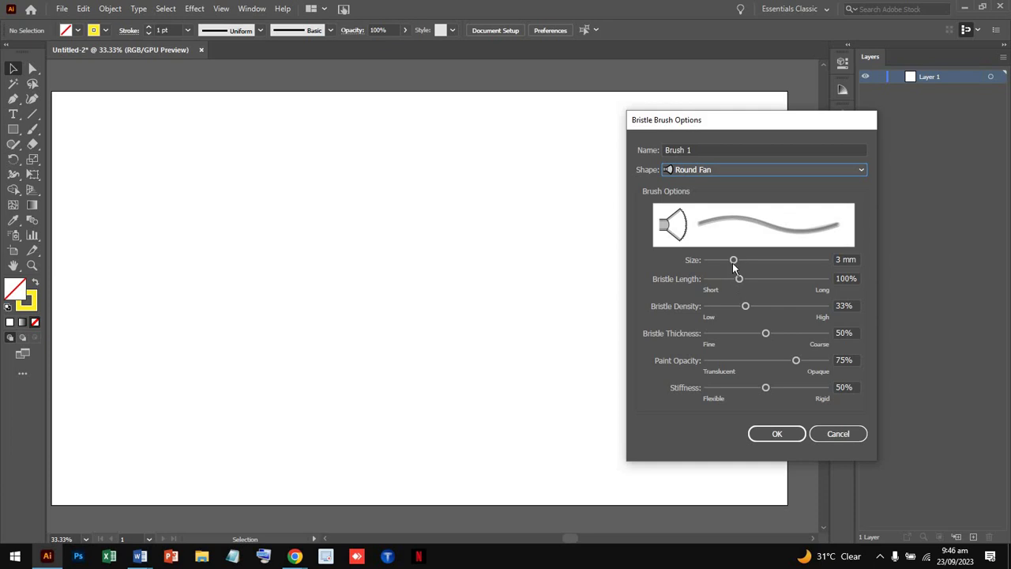
- Set size 6.25 mm, thickness 68% and length 208%, then save the bristle brush
mouse_move(734, 260)
mouse_down()
mouse_move(759, 261)
mouse_move(748, 279)
mouse_move(779, 279)
mouse_move(729, 307)
mouse_move(774, 306)
mouse_move(753, 279)
mouse_up()
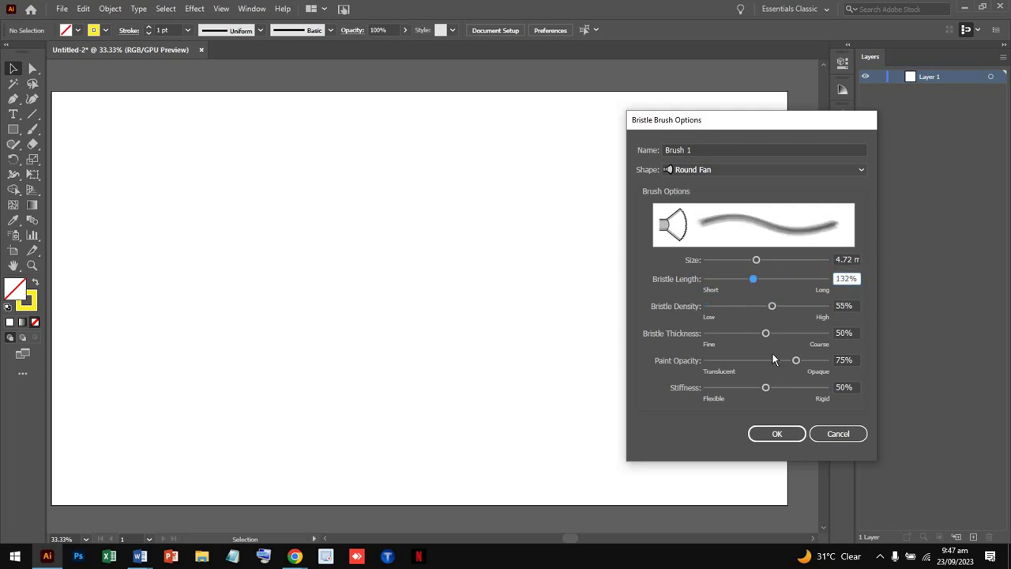
mouse_move(766, 334)
mouse_down()
mouse_move(788, 333)
mouse_move(761, 360)
mouse_move(791, 387)
mouse_move(782, 360)
mouse_up()
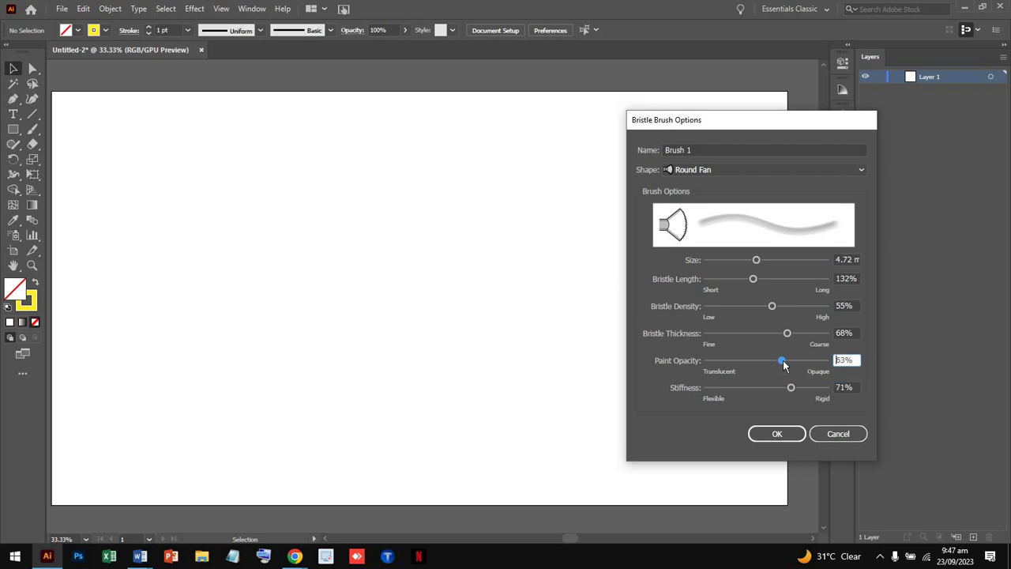
click(775, 260)
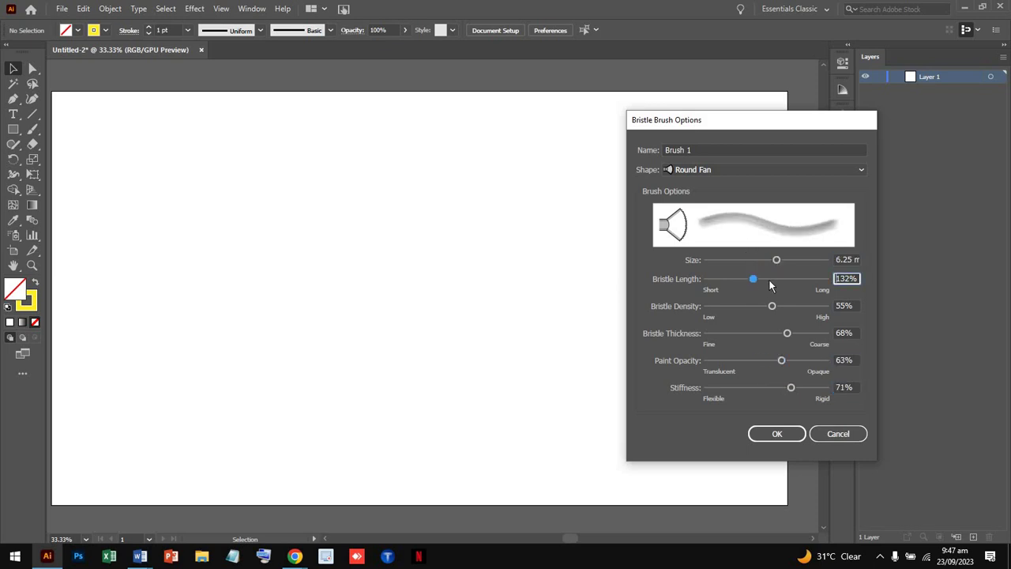
drag(755, 279, 787, 279)
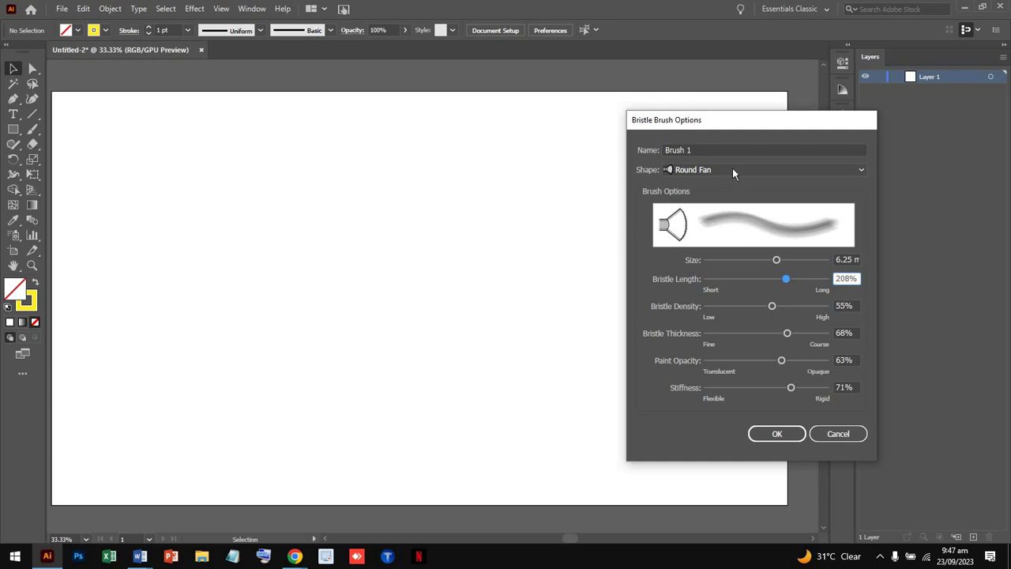
click(758, 439)
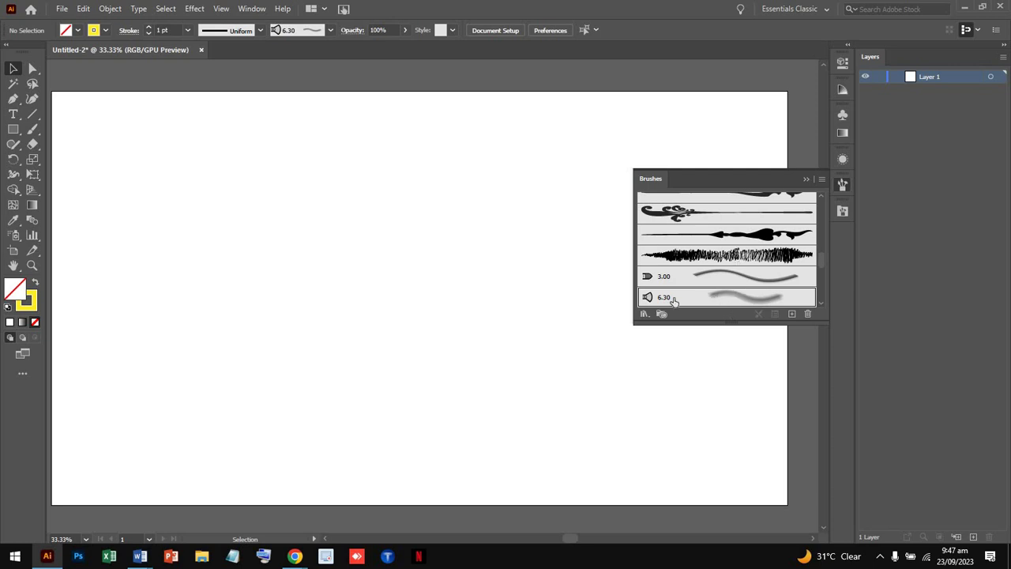
- Accept the Paintbrush tool options and paint three yellow fan-bristle strokes
double_click(37, 130)
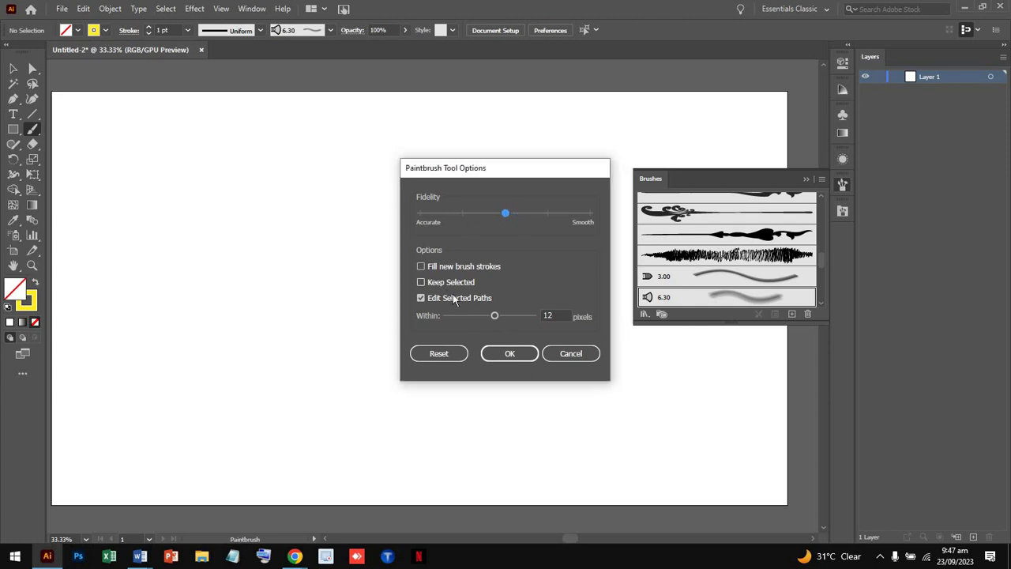
click(512, 356)
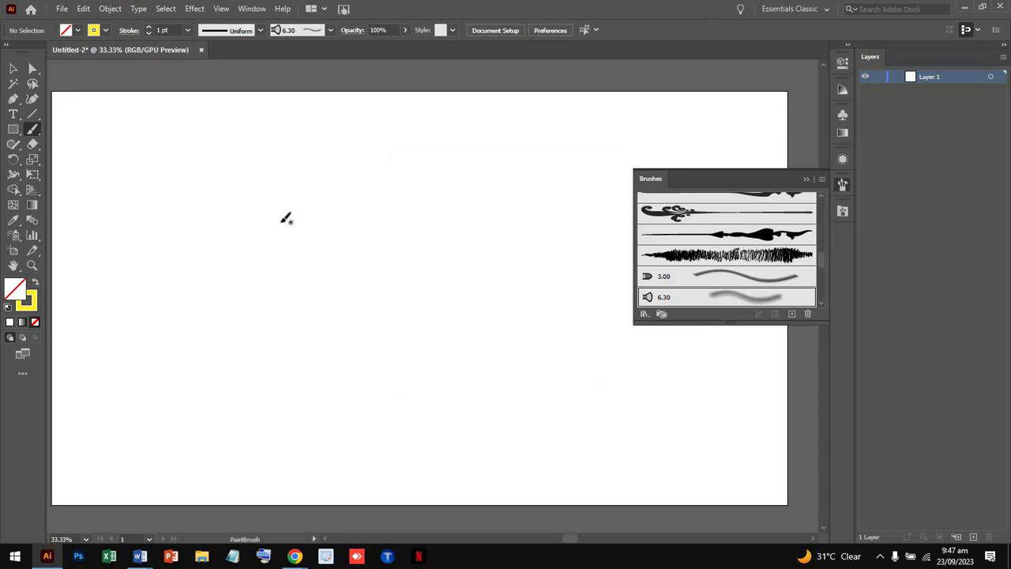
mouse_move(265, 220)
mouse_down()
mouse_move(394, 229)
mouse_move(405, 295)
mouse_up()
drag(445, 199, 563, 319)
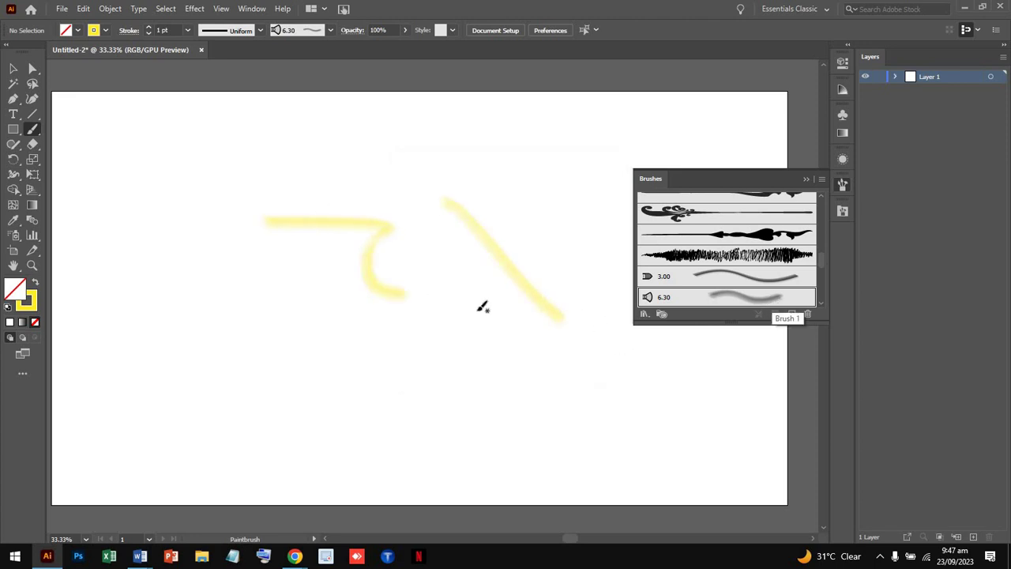
drag(192, 166, 216, 320)
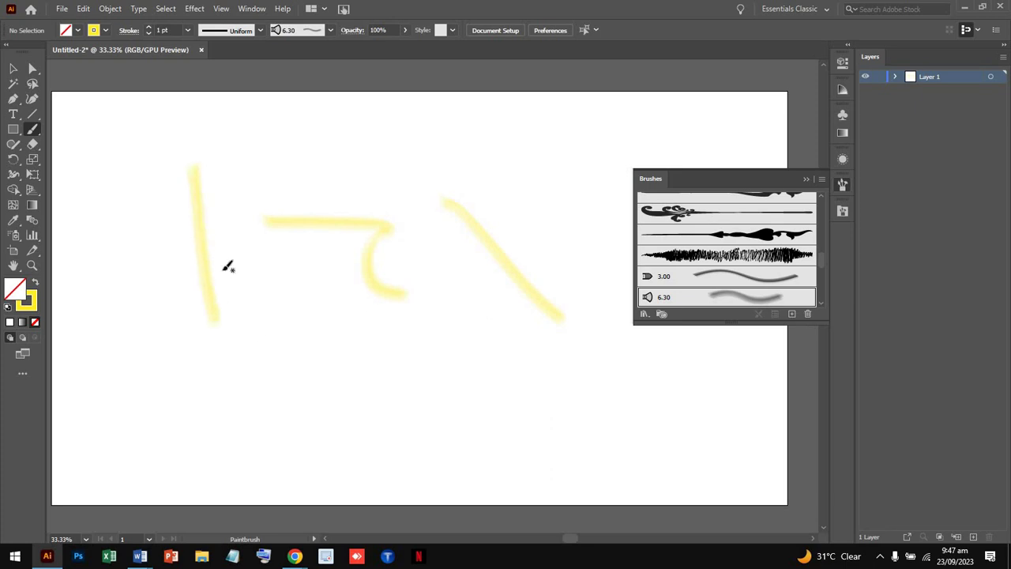
- Raise the stroke weight to 3 pt and paint three more strokes
click(149, 27)
drag(338, 197, 490, 146)
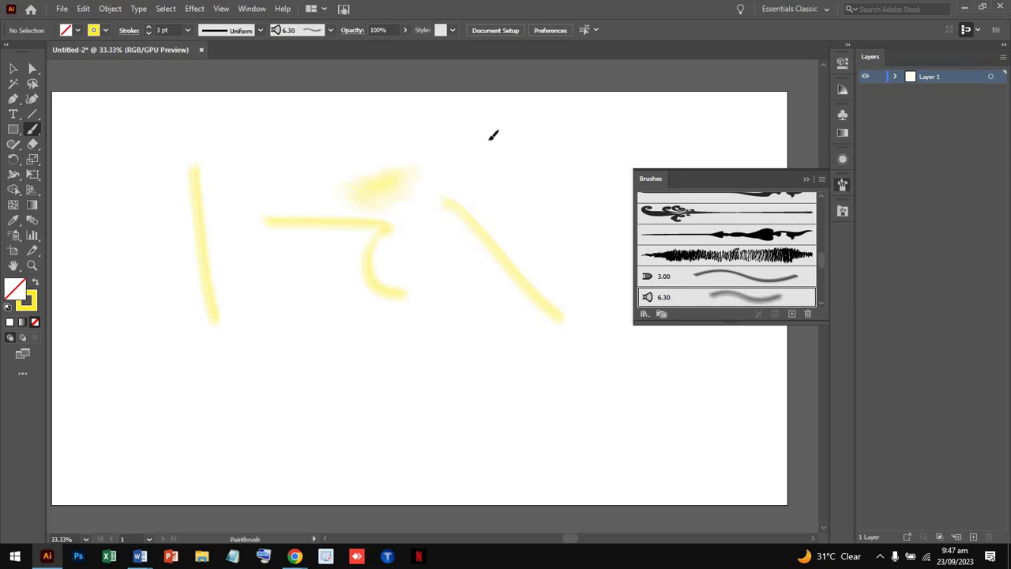
drag(553, 144, 552, 379)
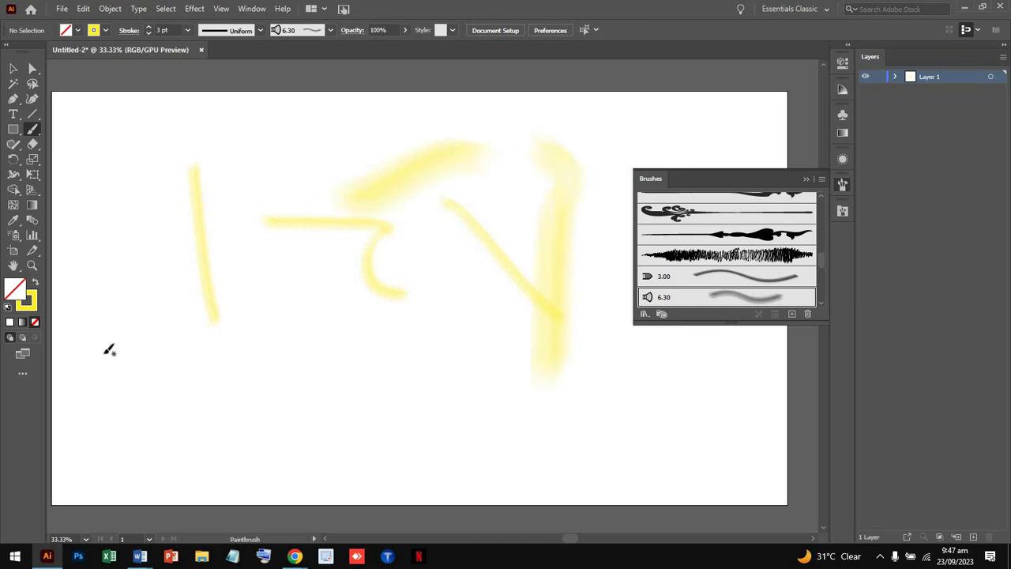
drag(106, 352, 442, 431)
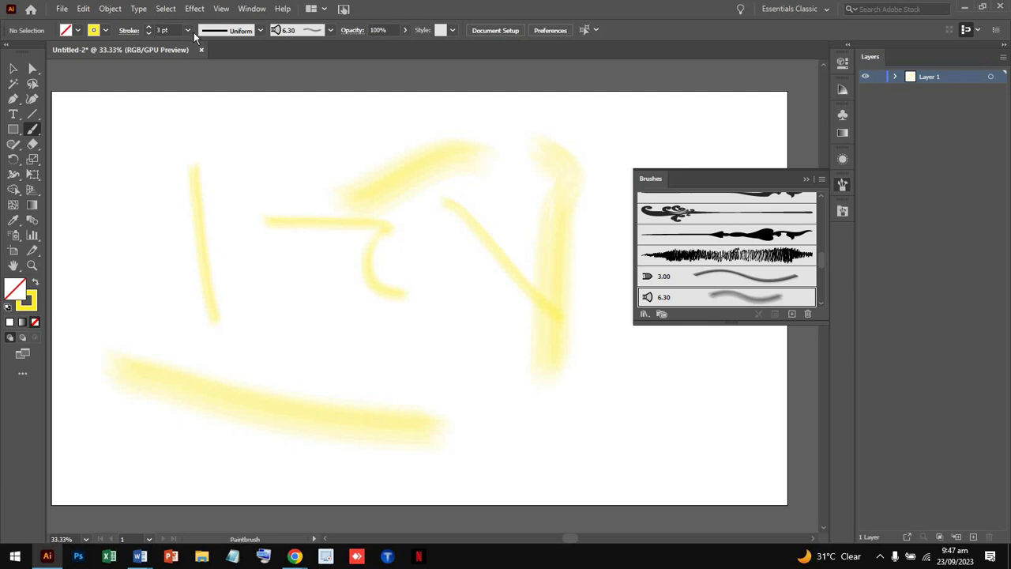
- Delete the fan bristle brush with its strokes, then select and delete all remaining strokes
click(808, 314)
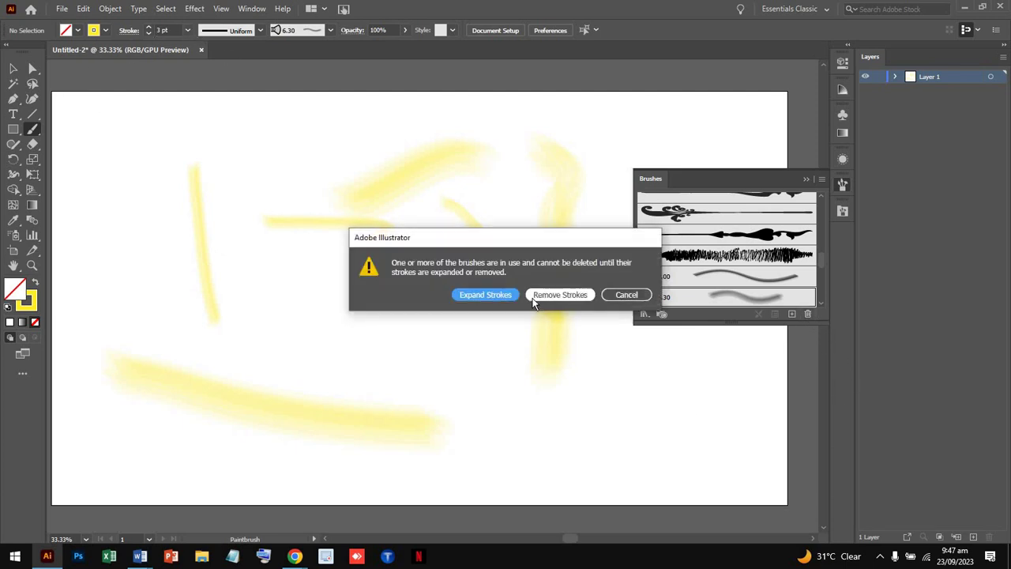
click(535, 299)
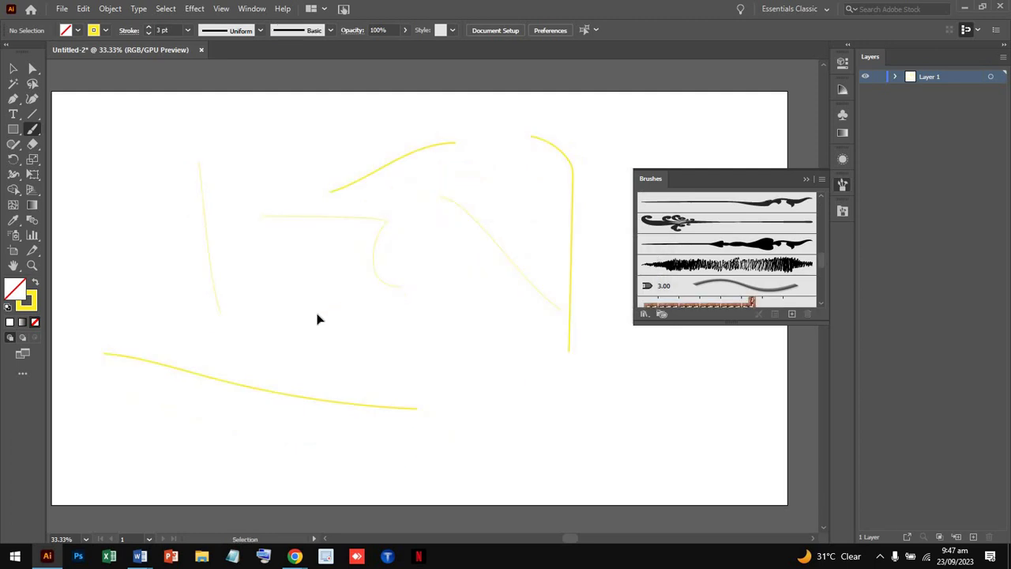
click(13, 69)
key(ctrl+a)
key(Delete)
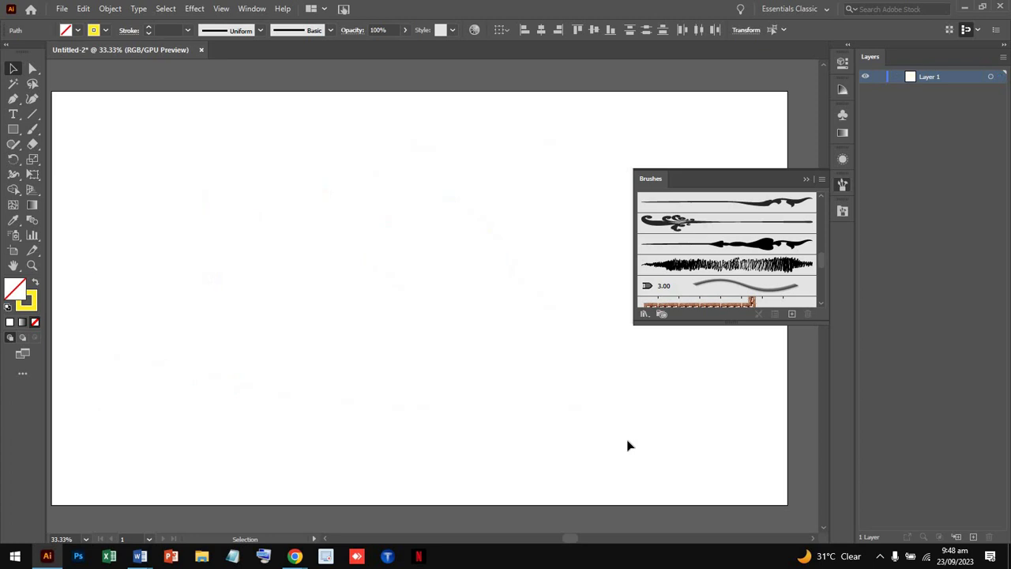
click(844, 184)
click(844, 184)
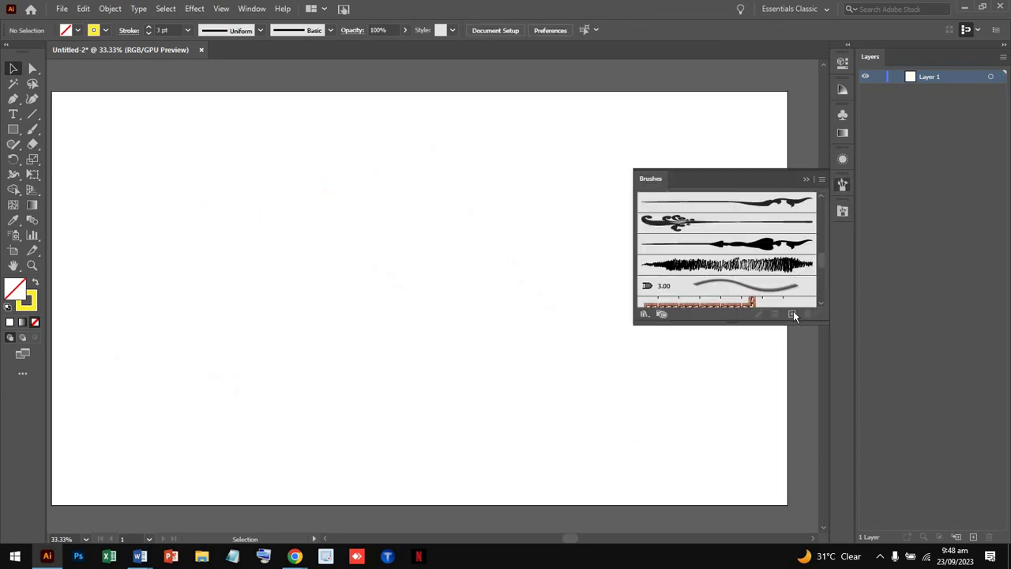
- Start a new Pattern Brush and move its options dialog out of the way
click(794, 315)
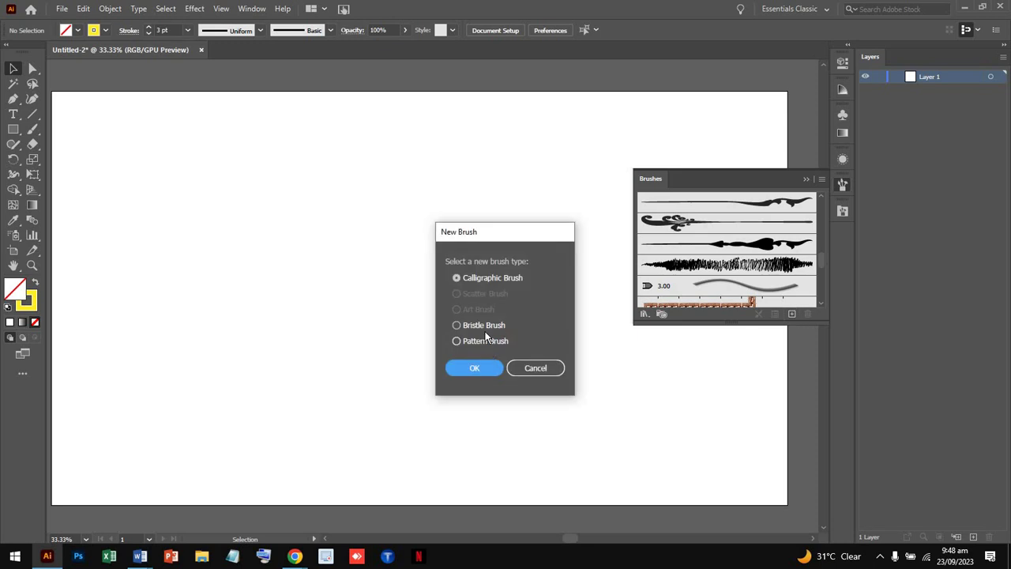
click(485, 343)
click(475, 368)
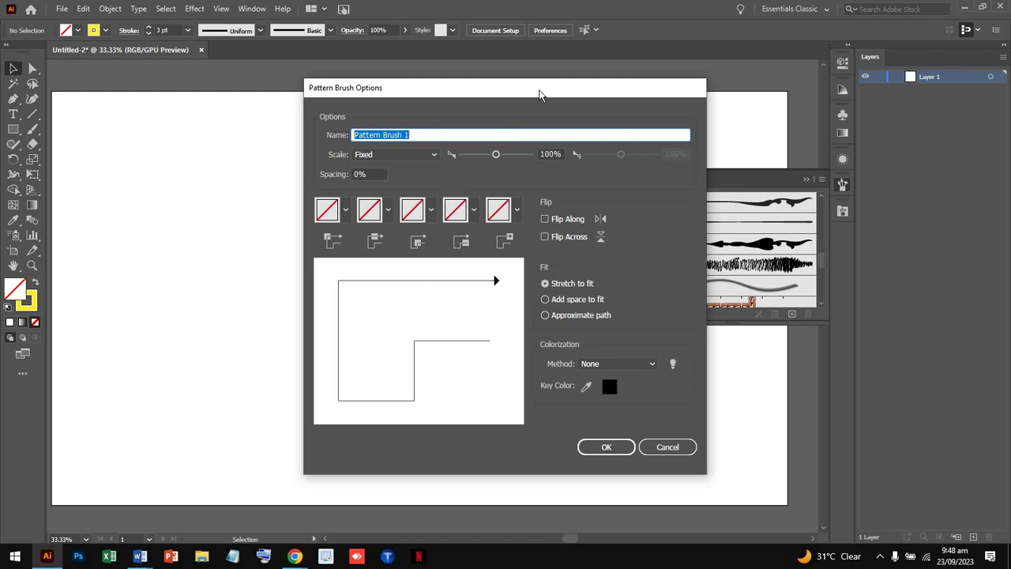
drag(540, 94, 797, 139)
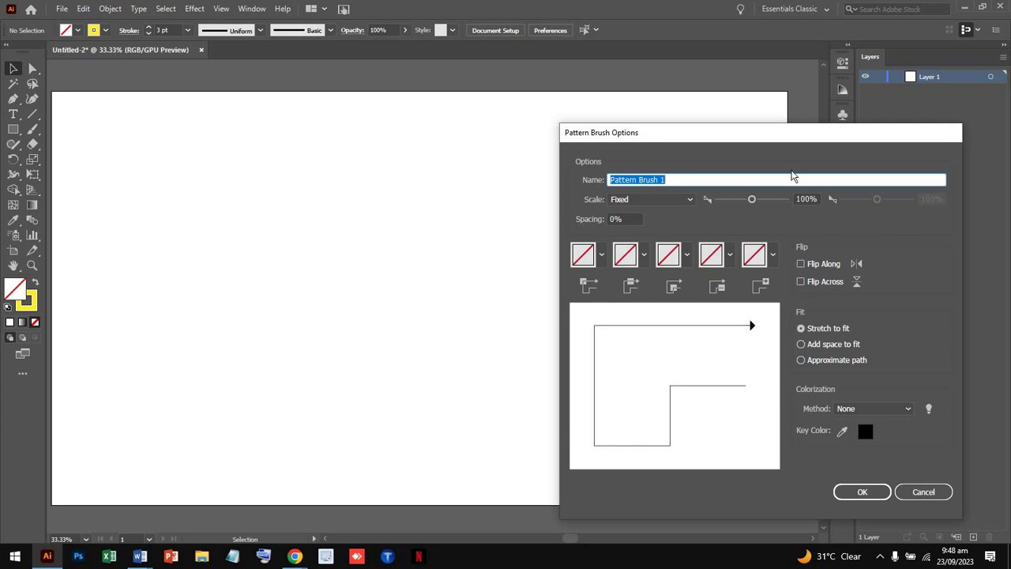
drag(786, 136, 785, 73)
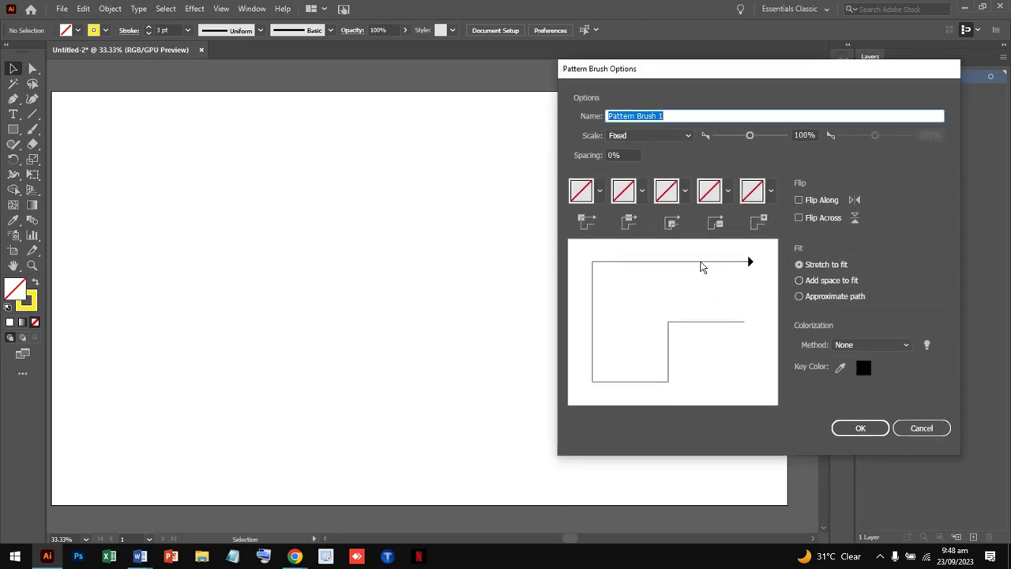
- Keep Fixed pattern scaling, flip the pattern along the path, and attempt saving, dismissing the side-pattern alert
click(681, 136)
click(671, 148)
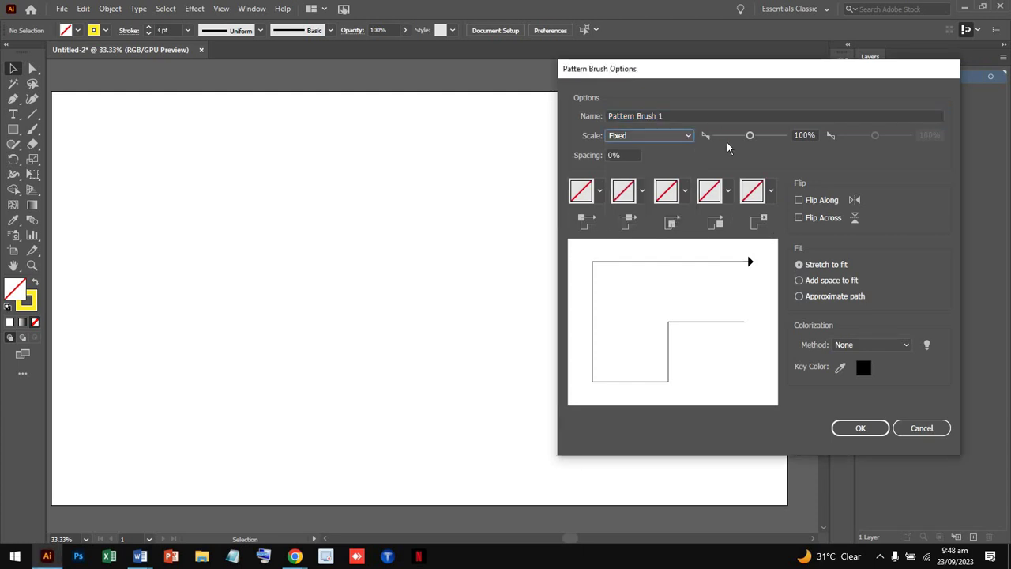
drag(751, 137, 751, 138)
click(687, 136)
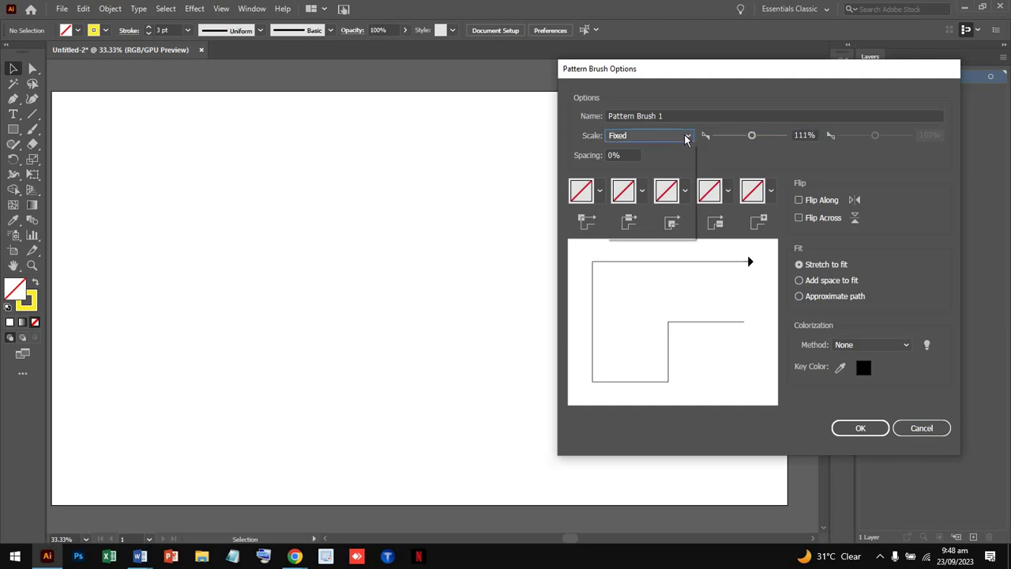
click(668, 156)
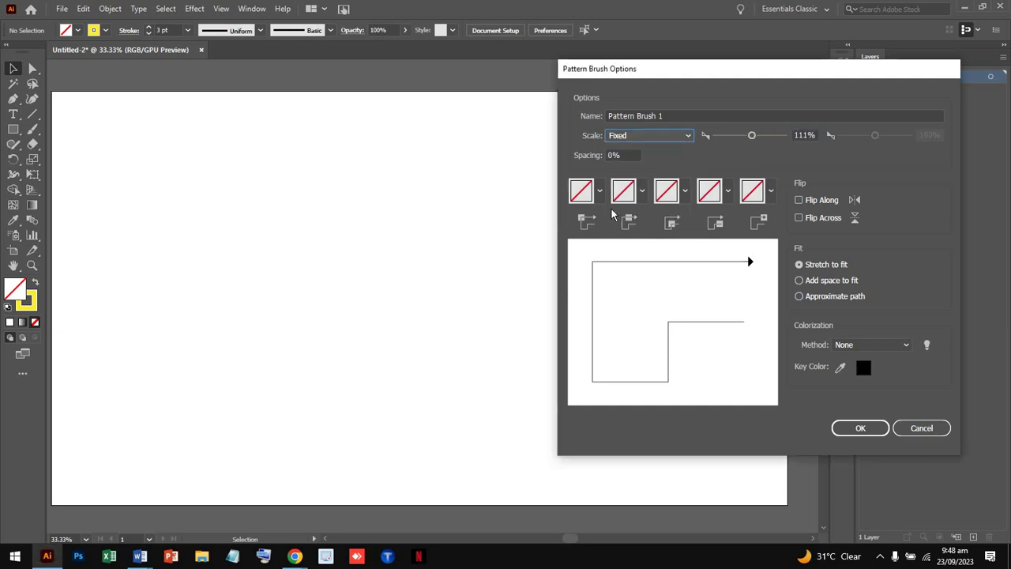
click(582, 193)
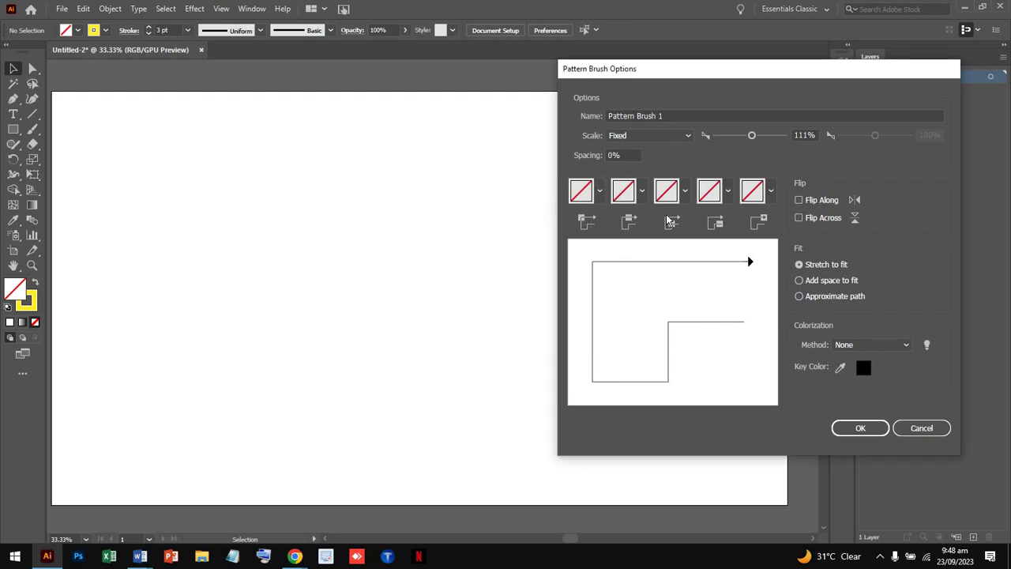
click(800, 201)
click(860, 429)
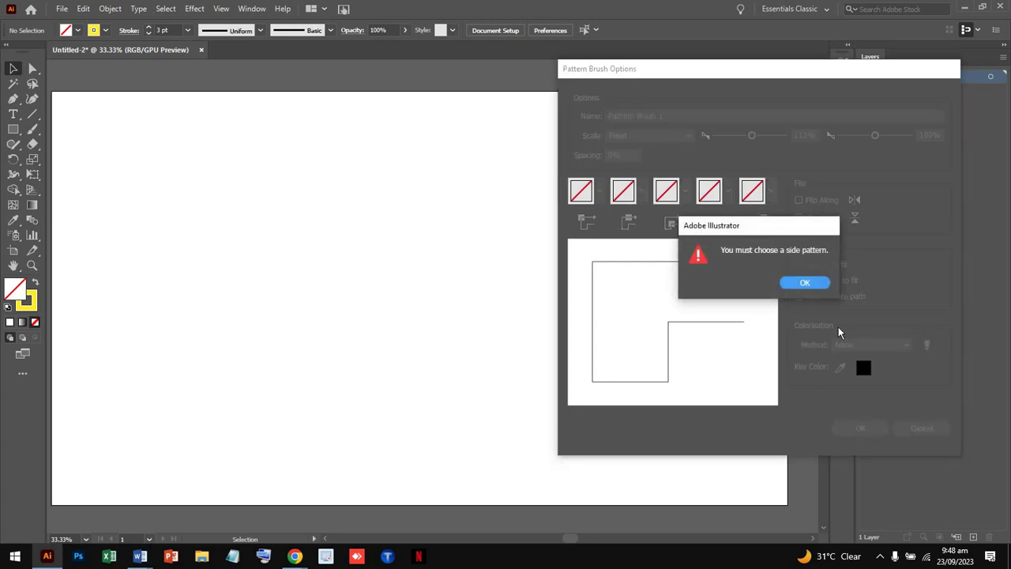
click(813, 286)
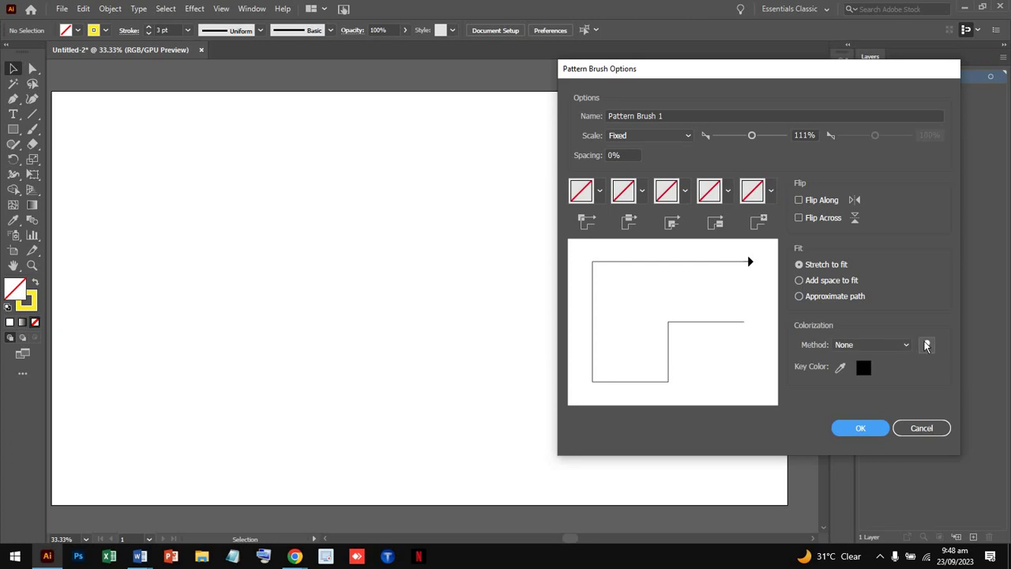
- Set the colorization method to Tints, sample a key colour, and retry saving past the side-pattern alert
click(928, 346)
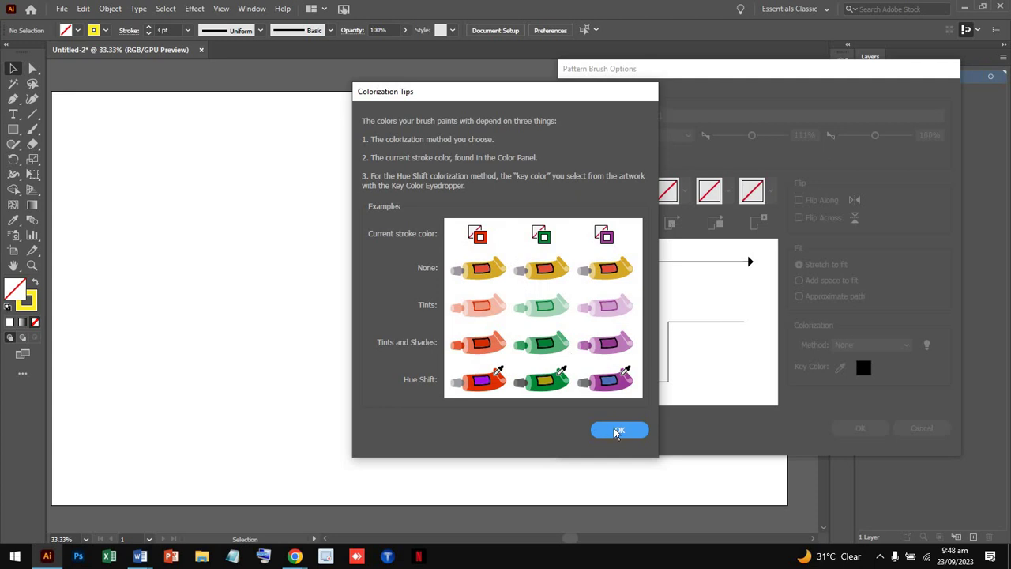
click(618, 432)
click(857, 347)
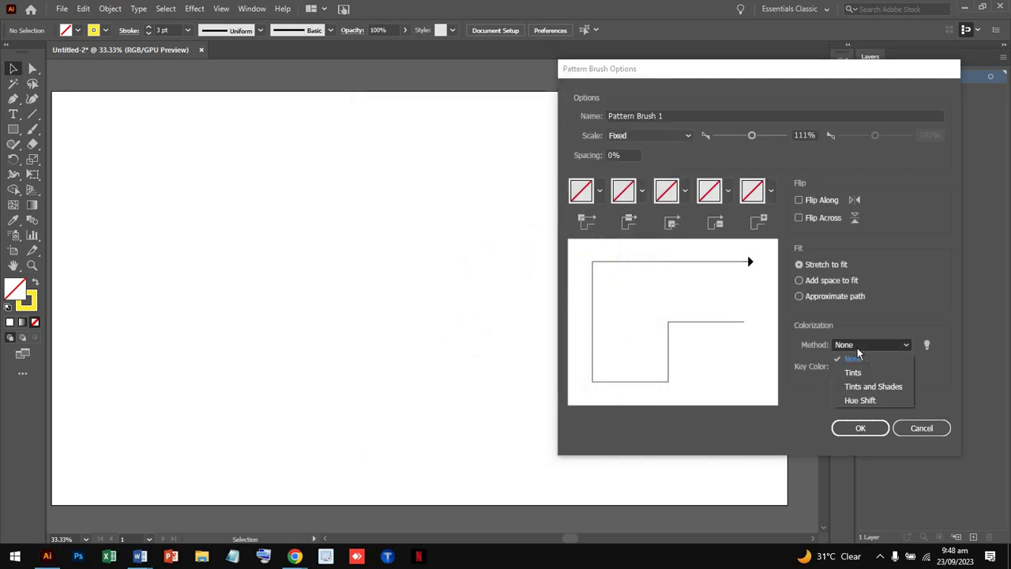
click(866, 373)
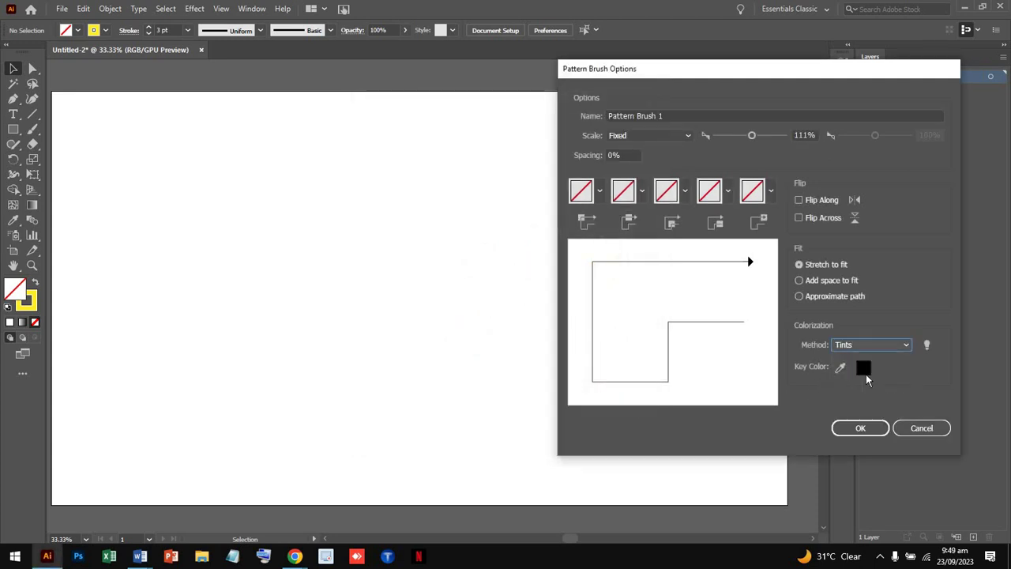
click(876, 344)
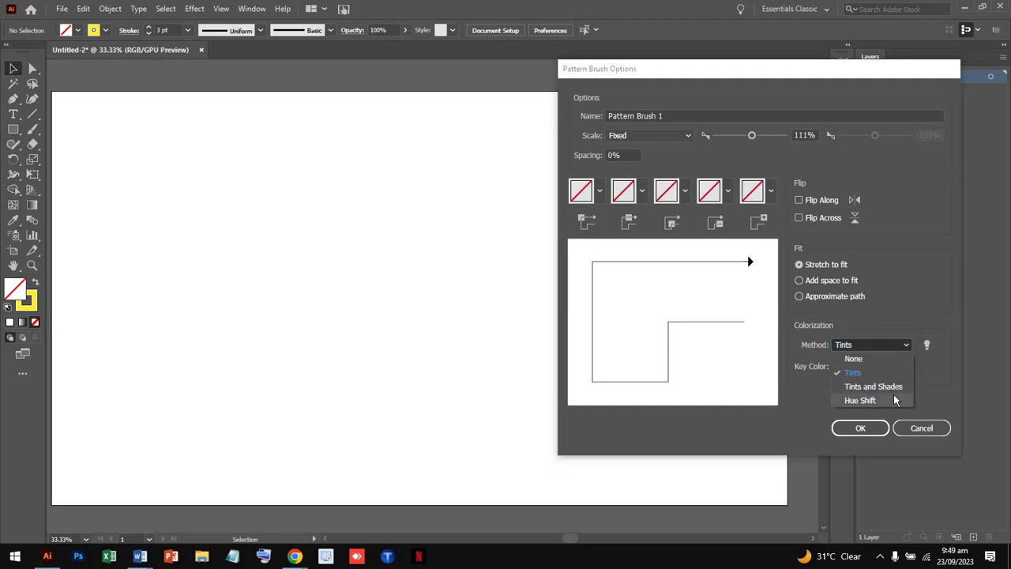
click(889, 370)
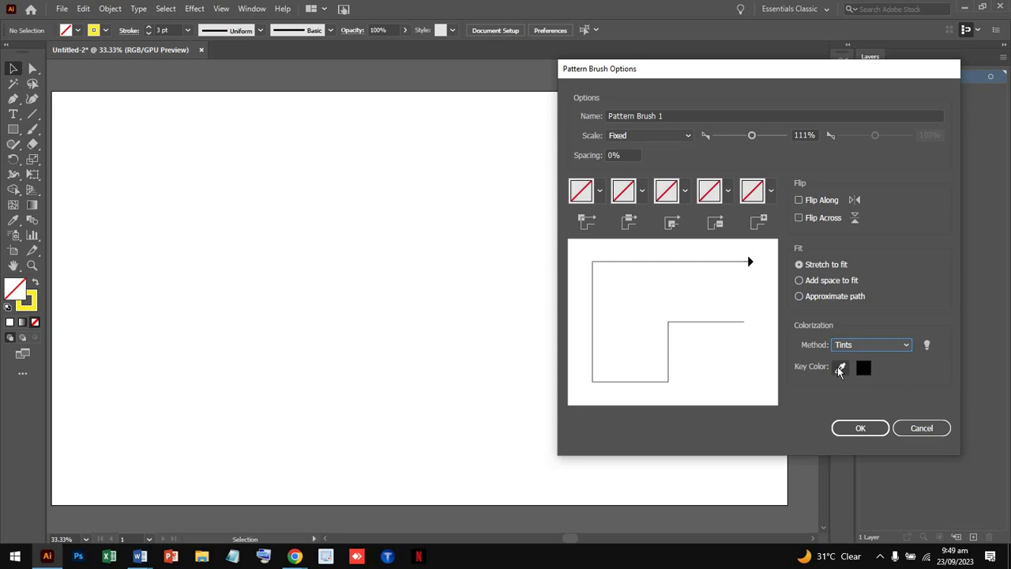
click(840, 371)
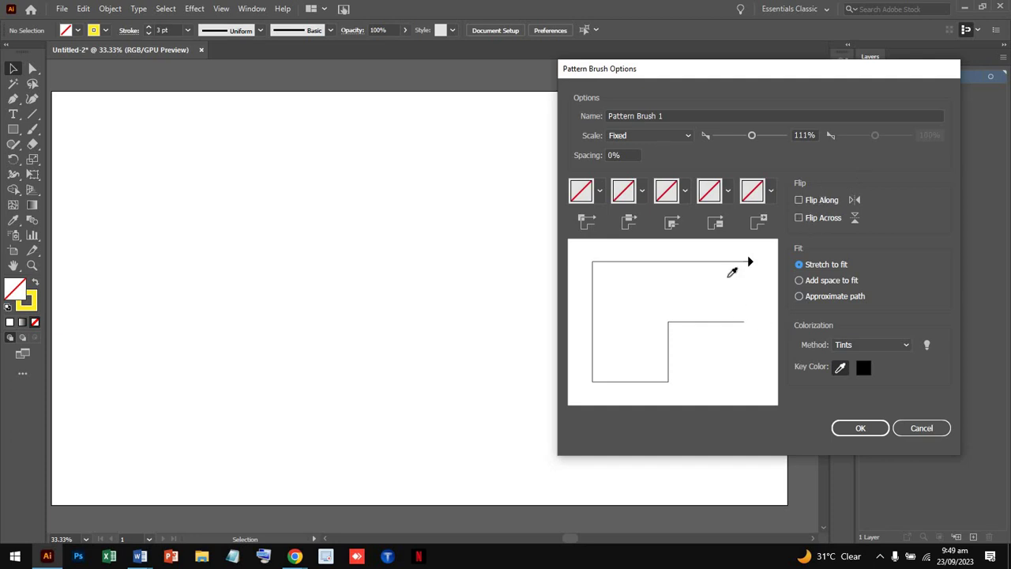
click(863, 434)
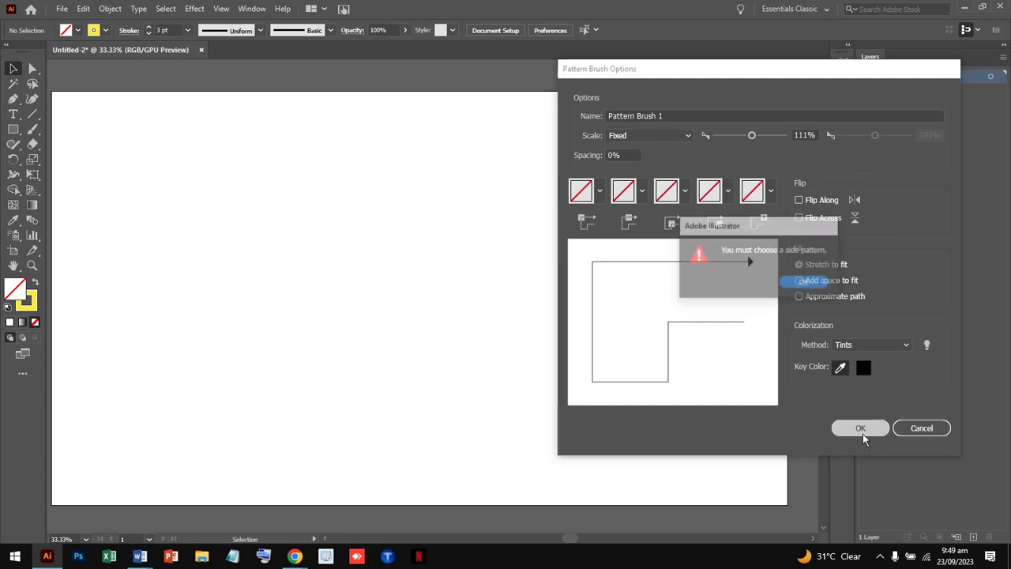
click(806, 284)
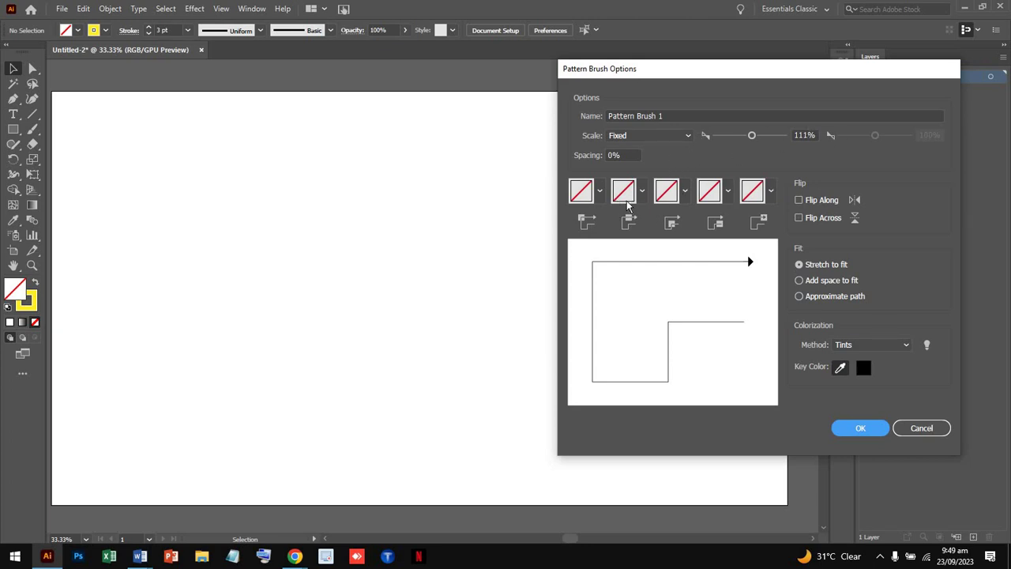
- Set the outer corner tile to Auto-Between and the side tile to blue Jive
click(601, 192)
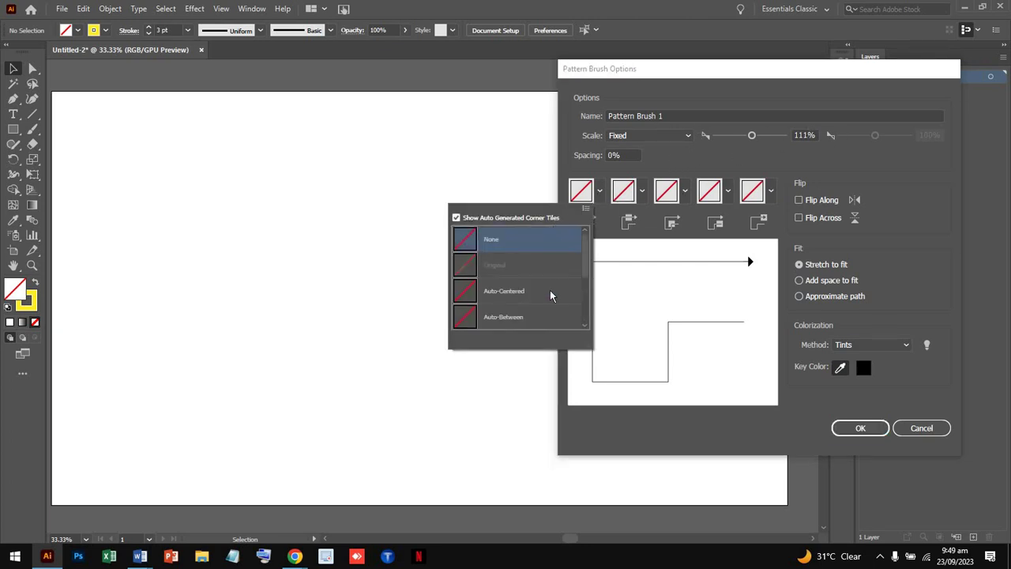
click(531, 292)
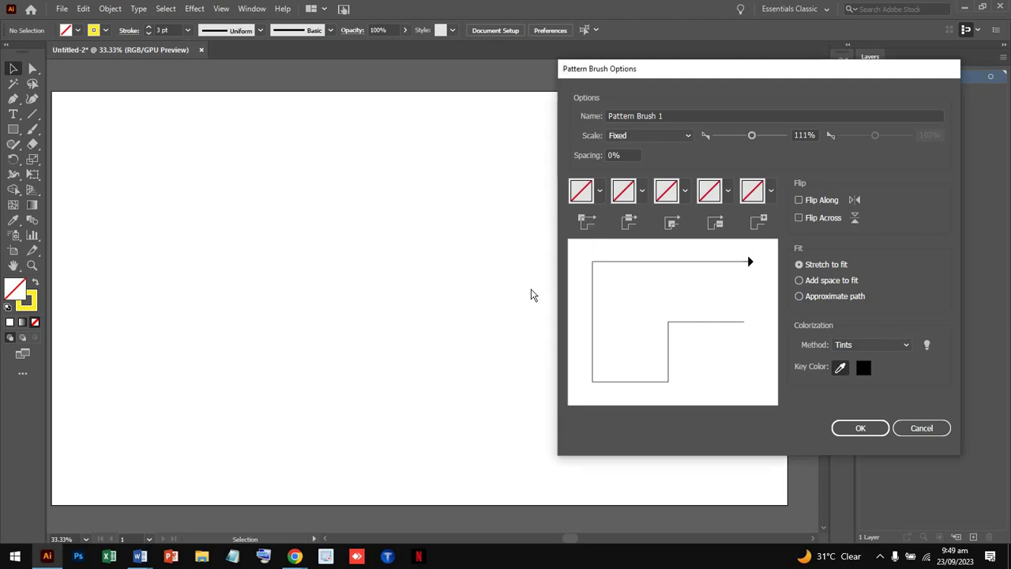
click(641, 192)
click(684, 336)
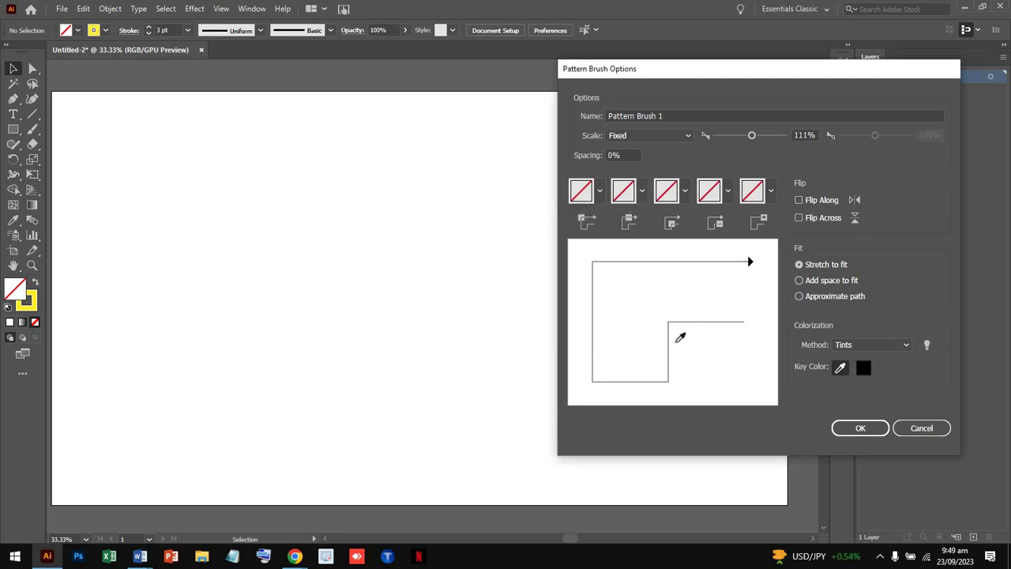
click(642, 192)
click(538, 284)
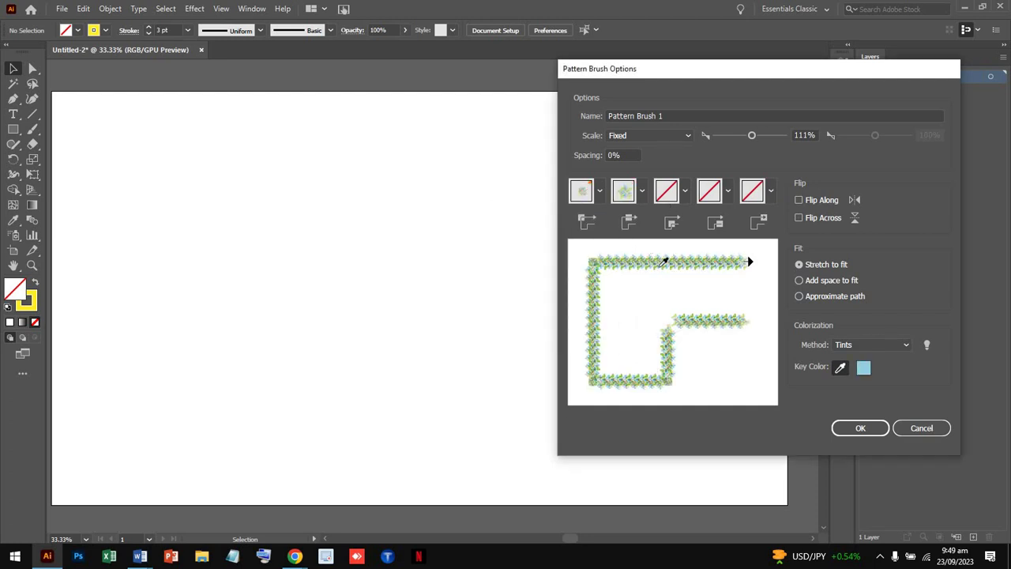
click(600, 192)
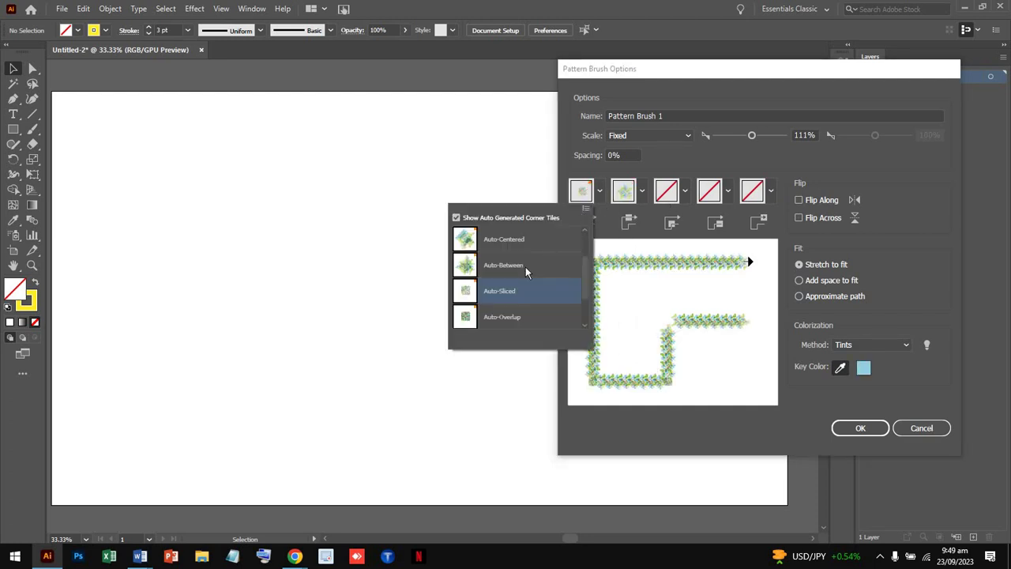
click(524, 266)
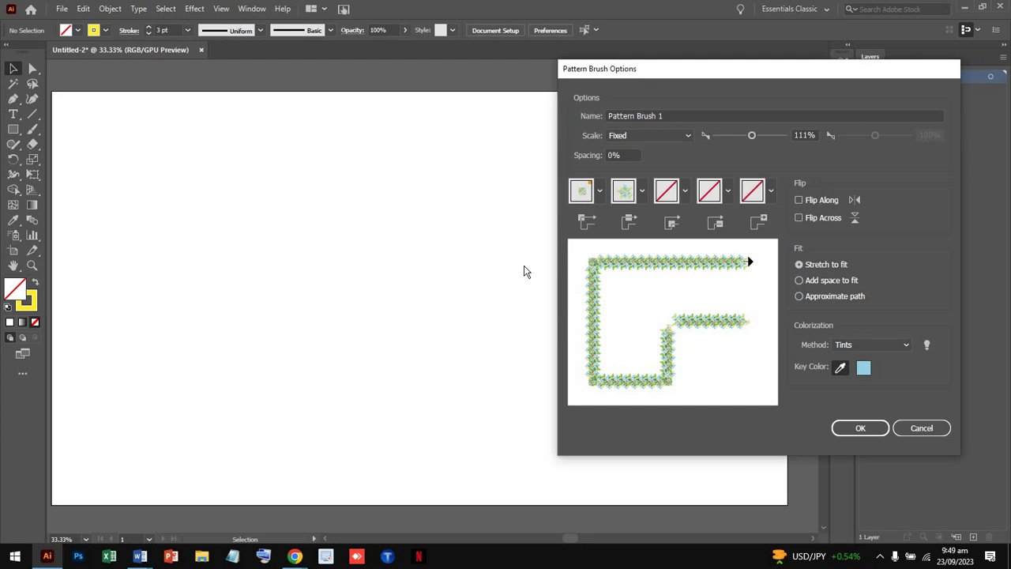
click(643, 191)
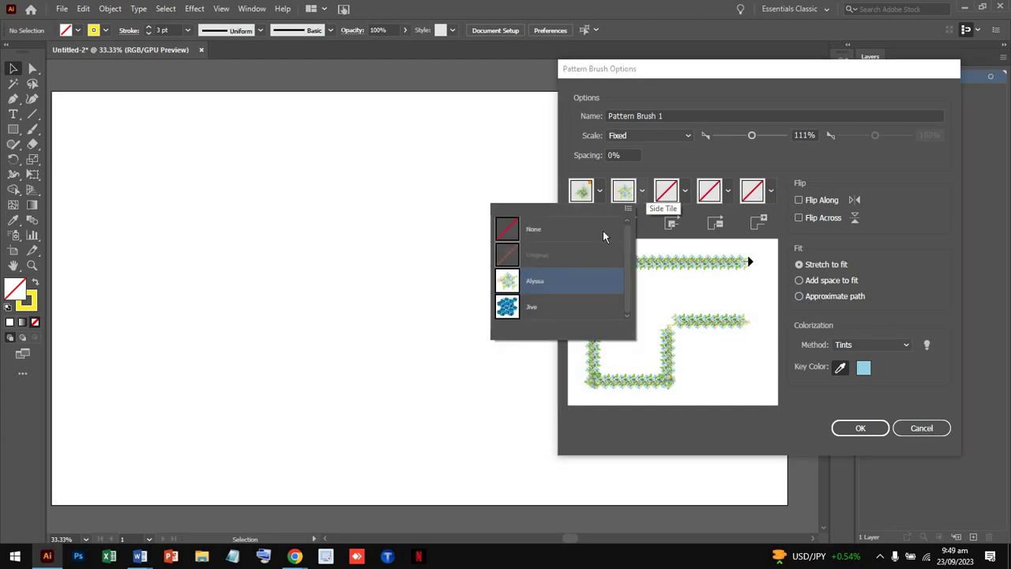
click(552, 309)
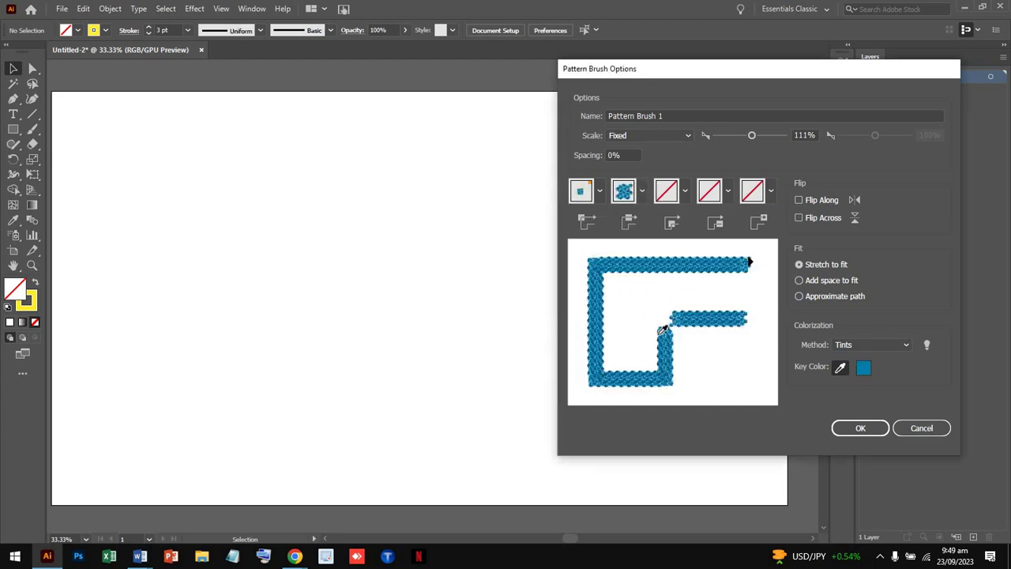
- Use an Auto-Centered inner corner, Jive start and end tiles, Tints and Shades colorization, then save
click(685, 192)
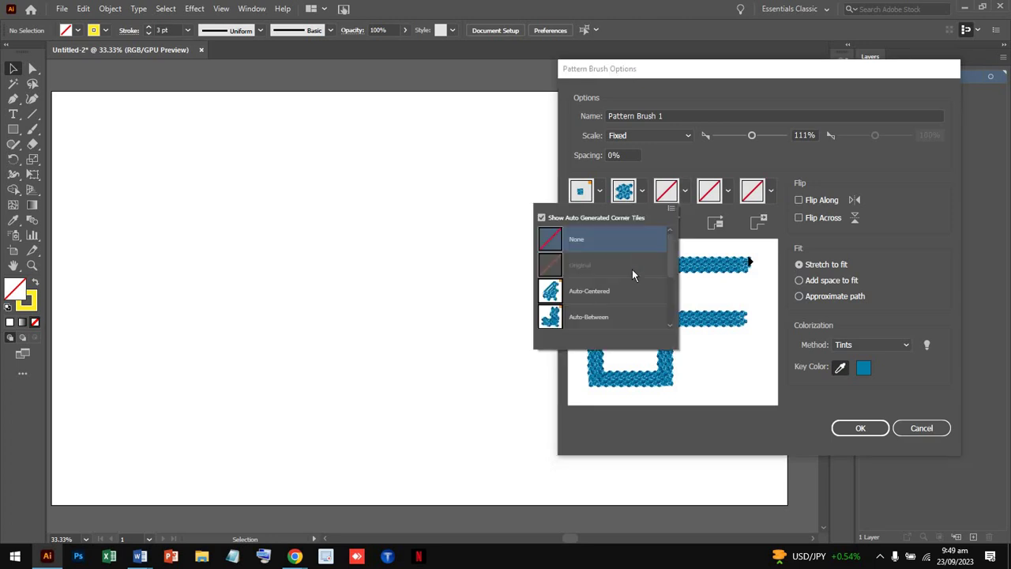
click(608, 298)
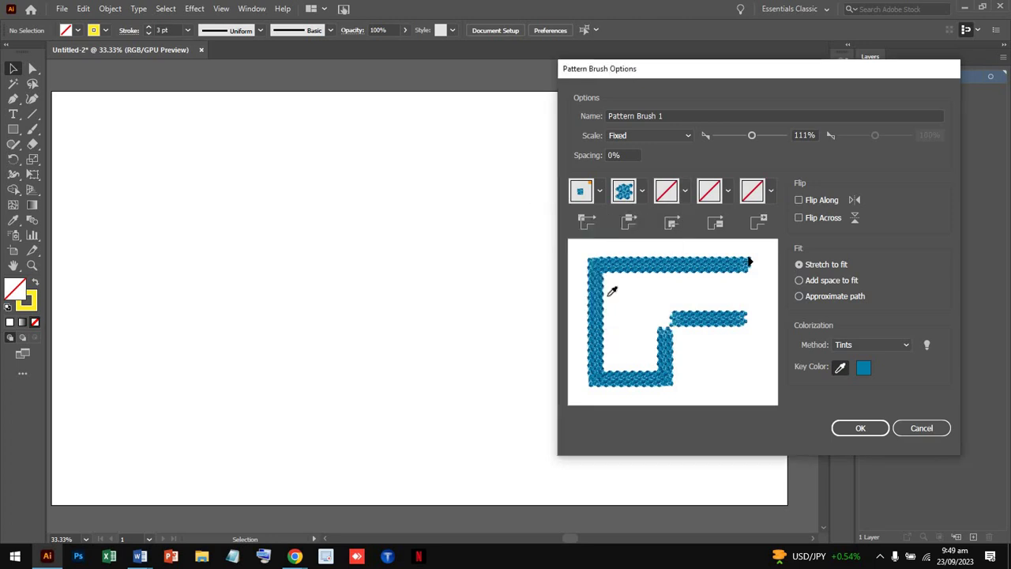
click(770, 193)
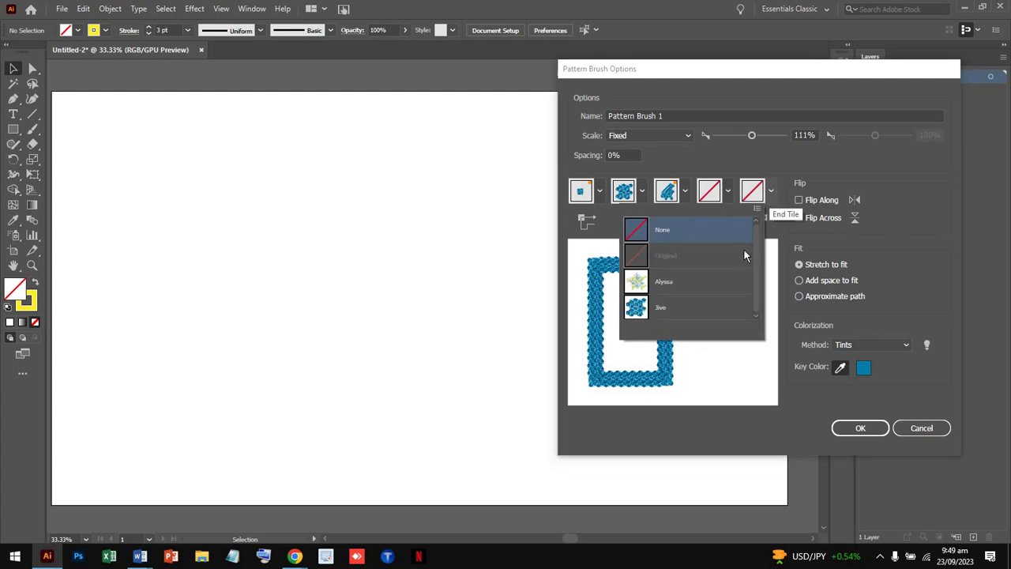
click(692, 298)
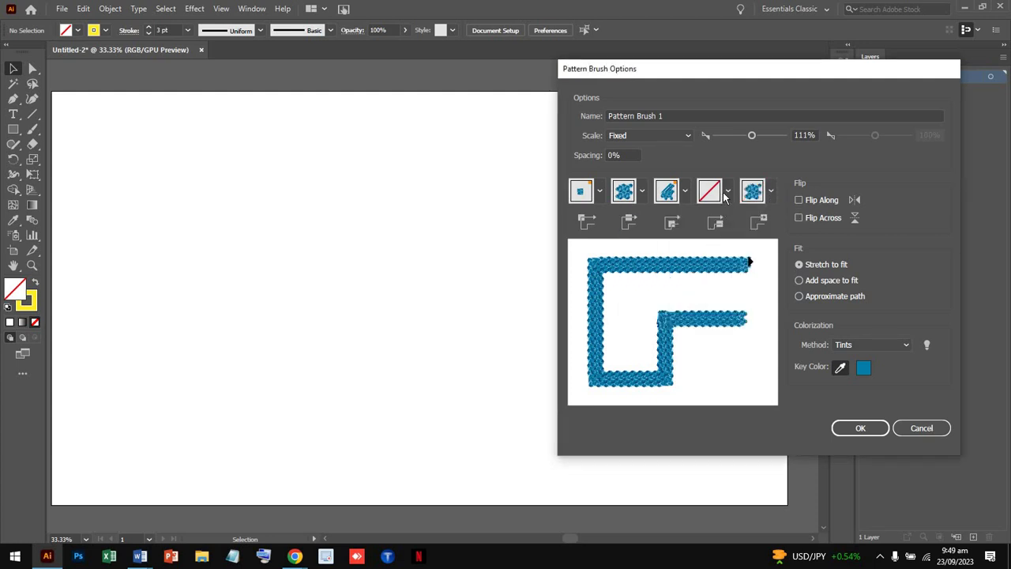
click(728, 192)
click(645, 308)
click(883, 345)
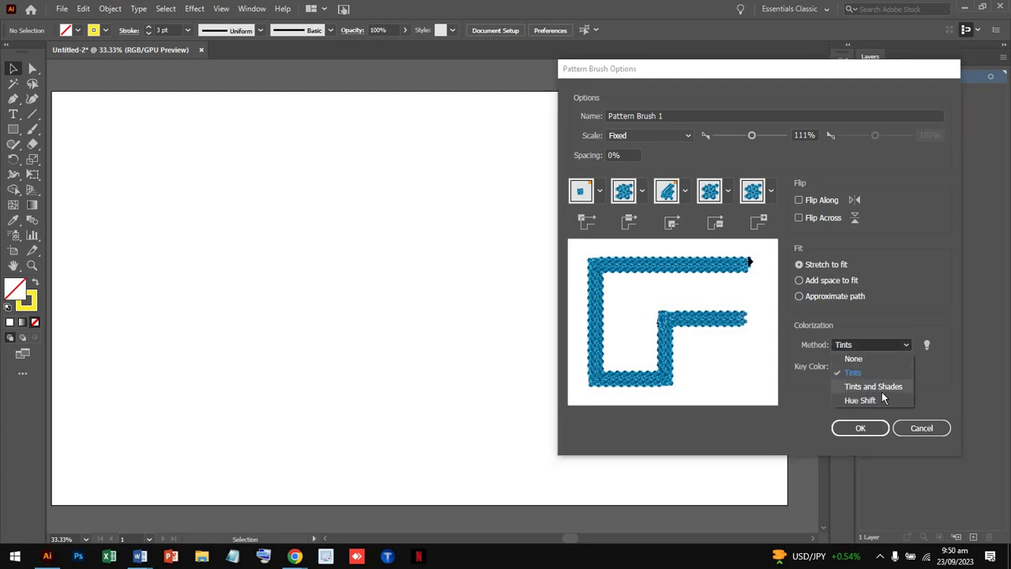
click(882, 388)
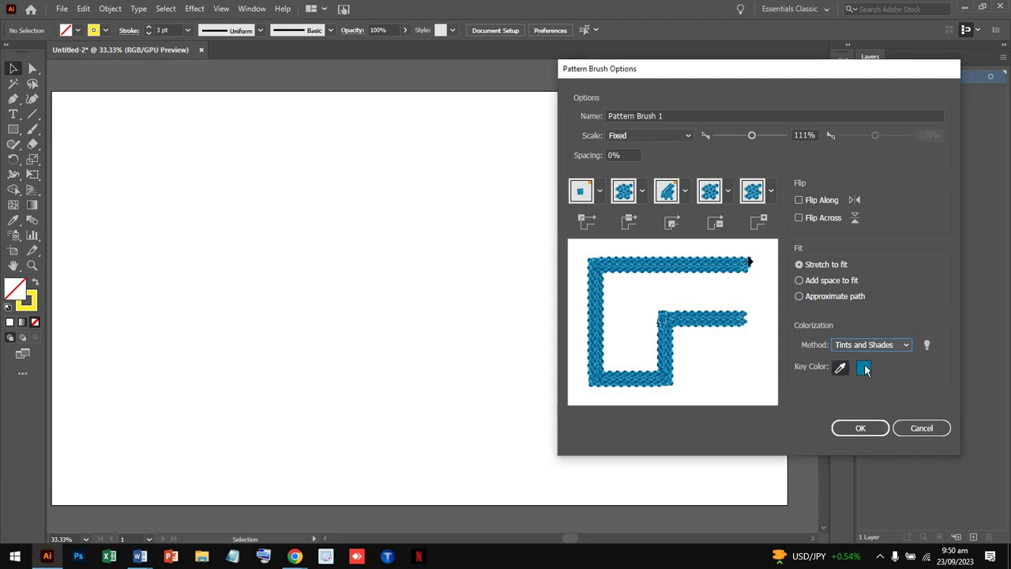
click(861, 430)
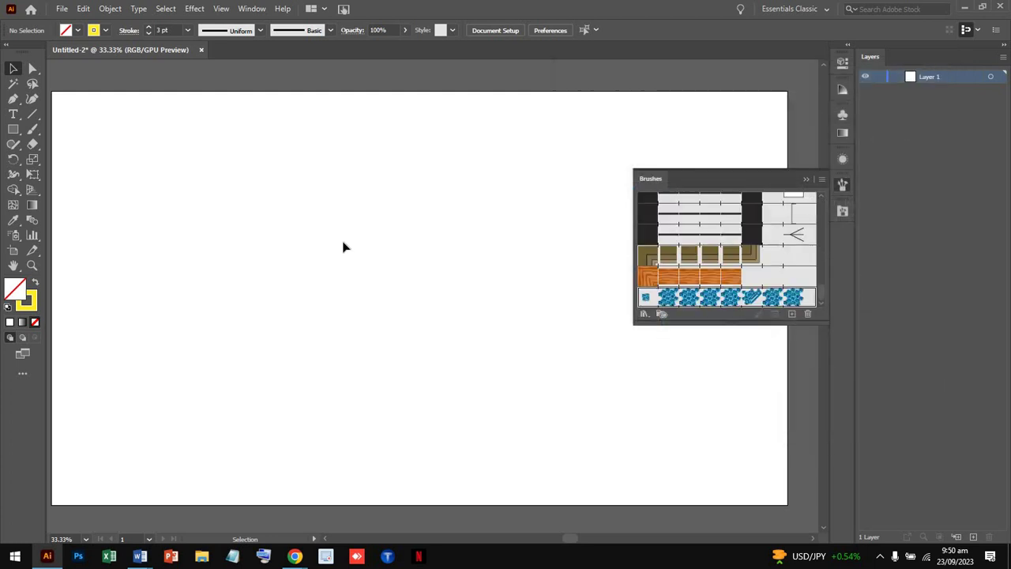
- Paint two olive pattern-brush bands across the upper and middle artboard with the Paintbrush
scroll(704, 261, up, 3)
scroll(703, 261, up, 3)
scroll(703, 261, down, 6)
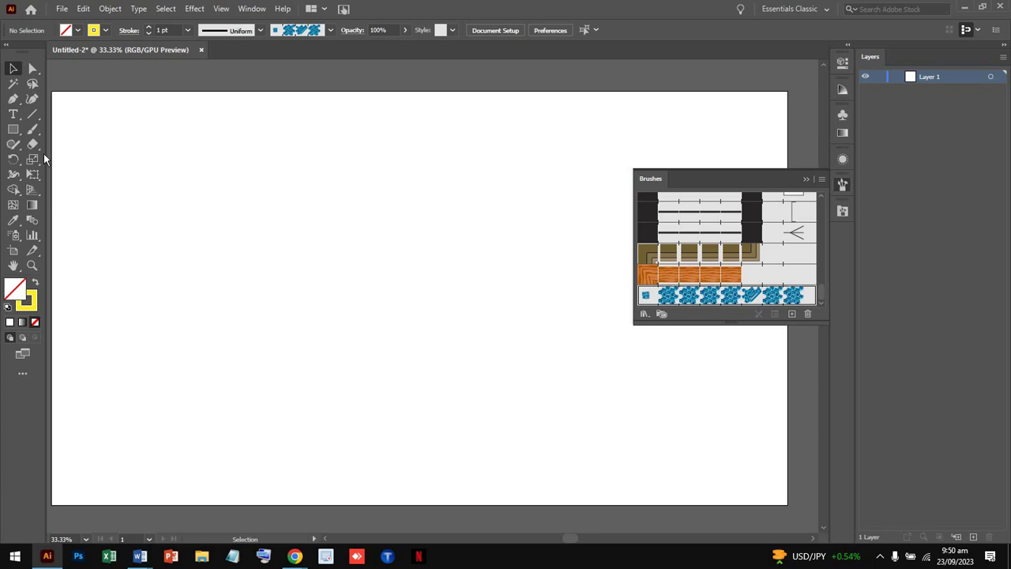
click(33, 129)
drag(163, 197, 427, 207)
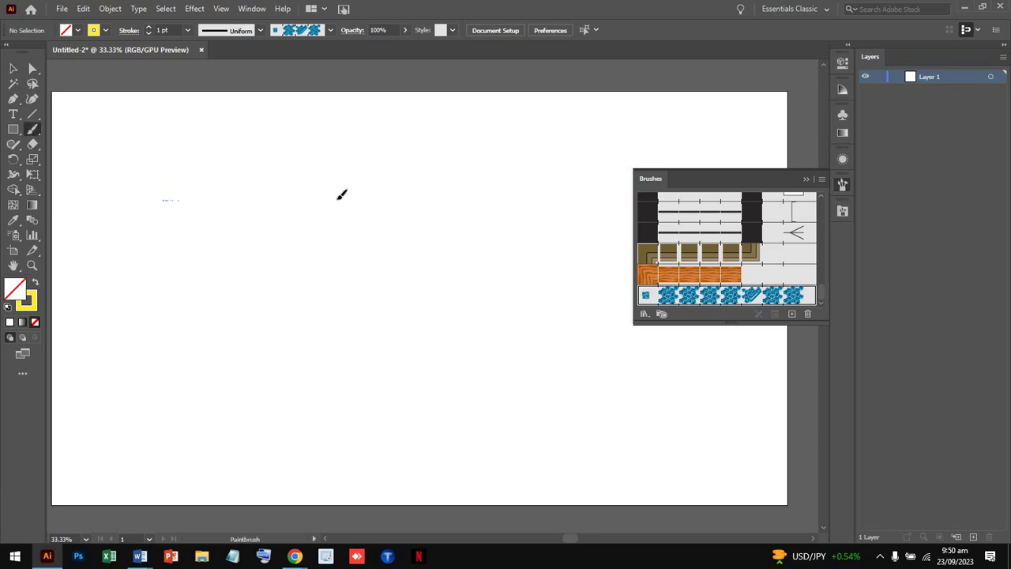
drag(285, 313, 417, 311)
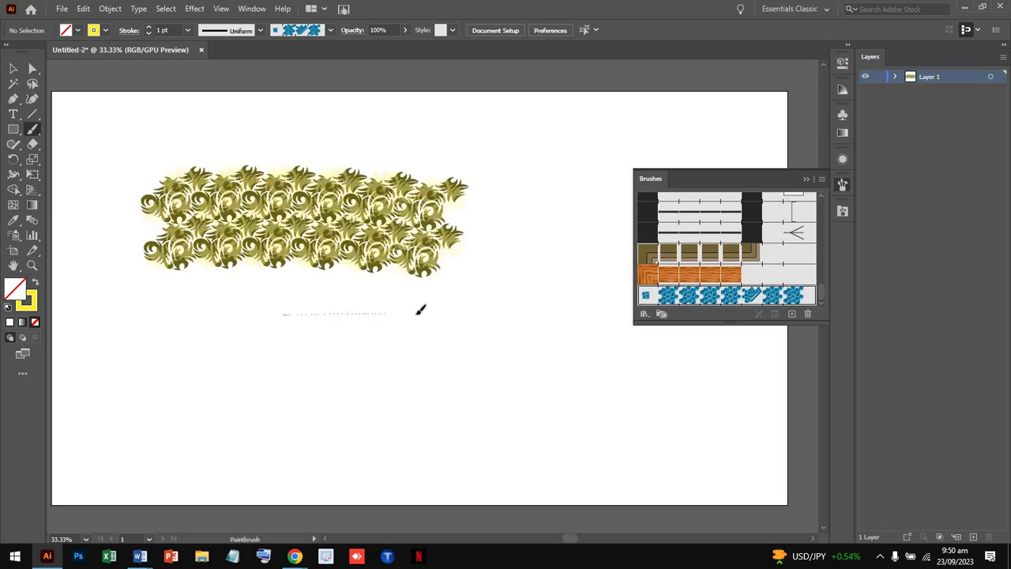
- Change the stroke colour to dark blue and paint more pattern bands near the lower right
click(105, 30)
click(106, 63)
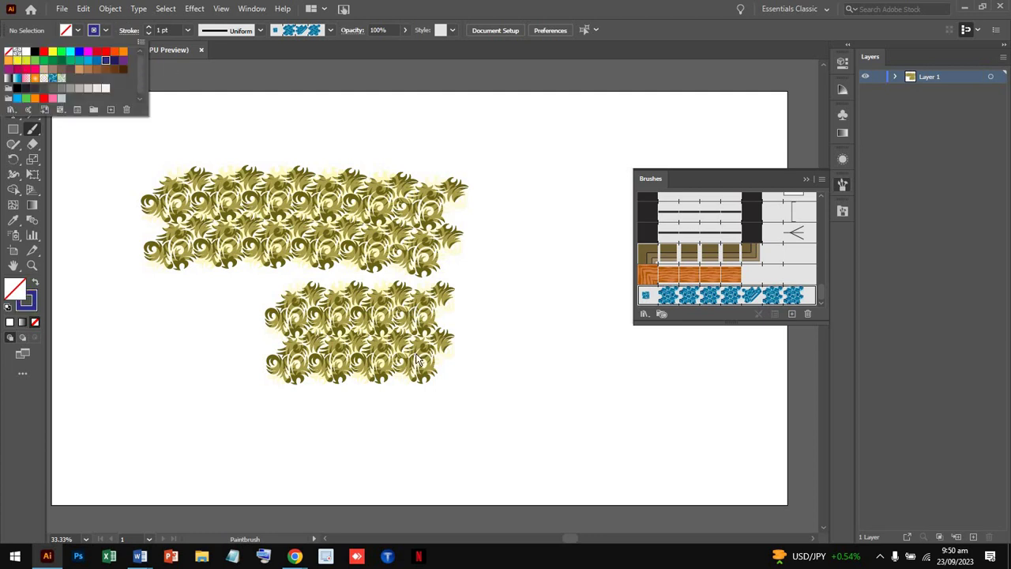
click(599, 424)
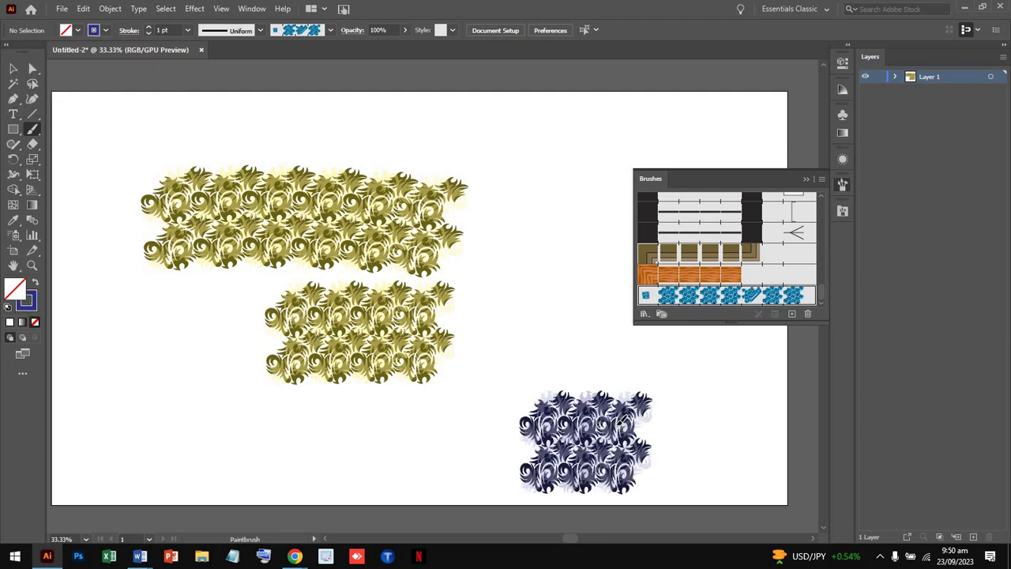
drag(522, 257, 628, 340)
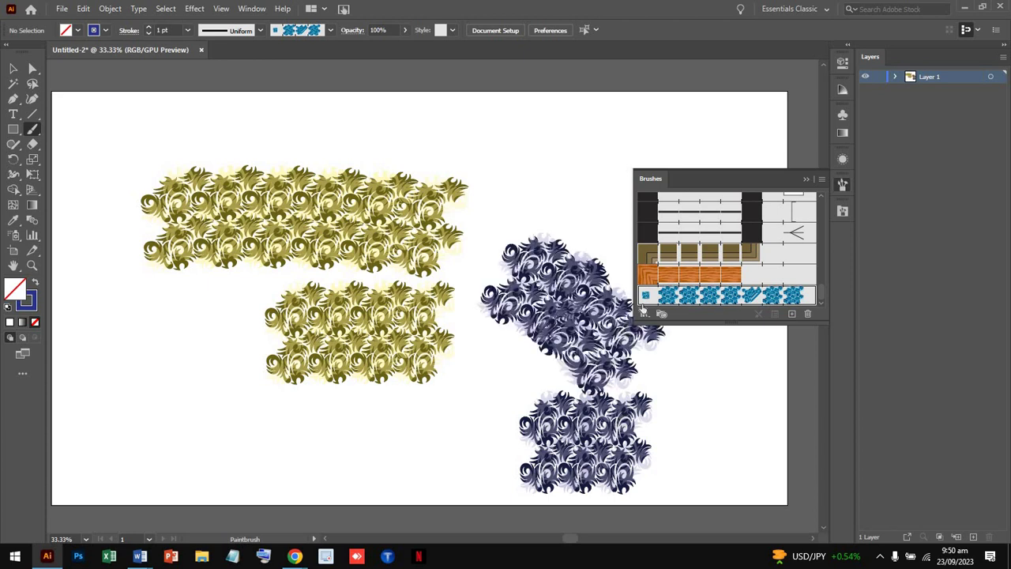
click(793, 313)
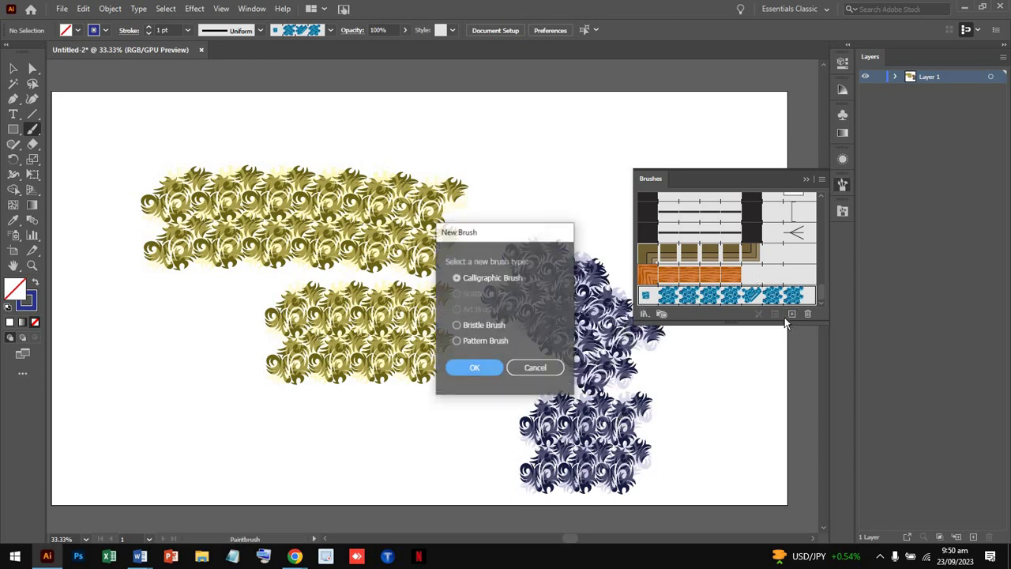
click(497, 342)
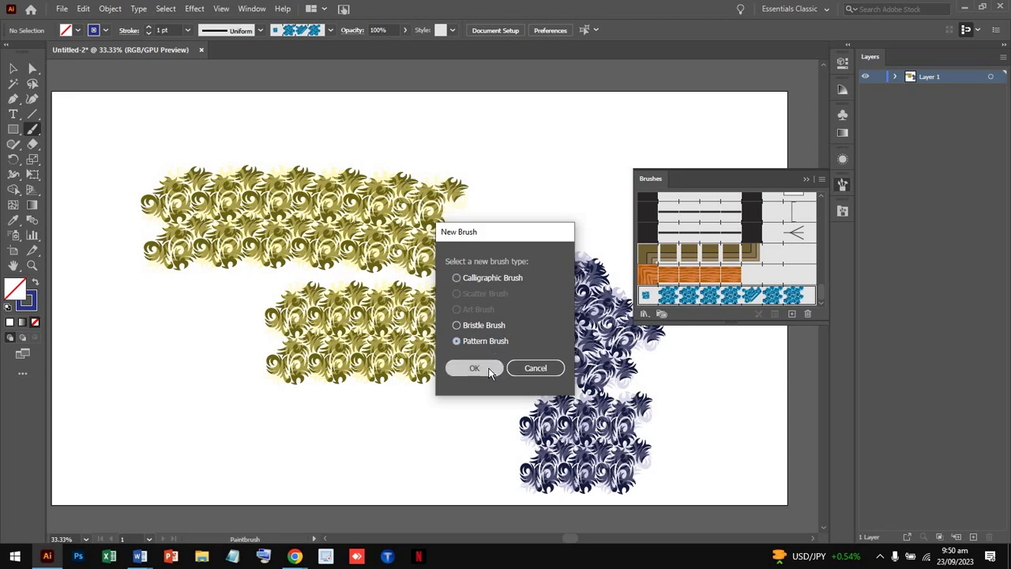
click(475, 368)
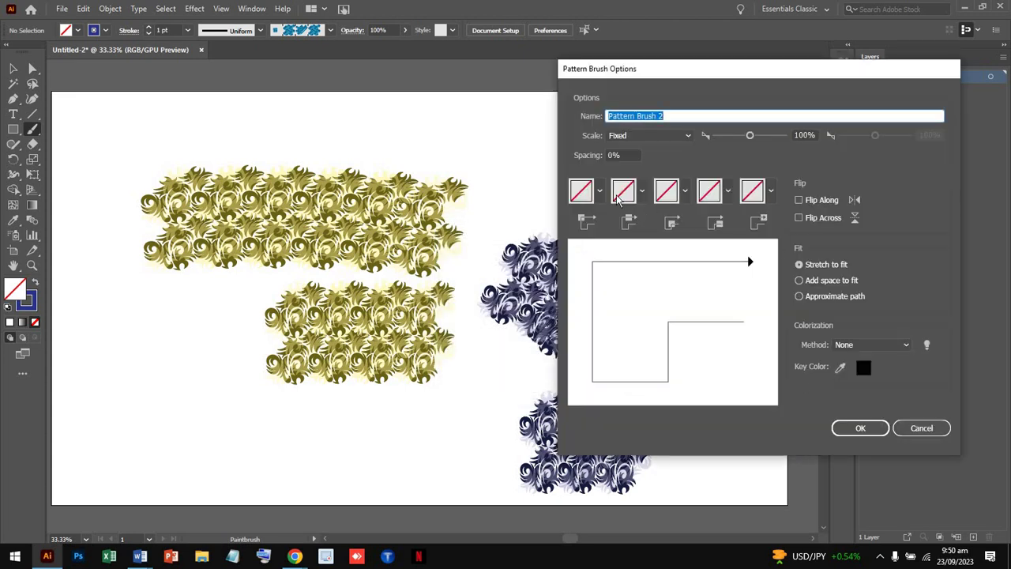
click(643, 193)
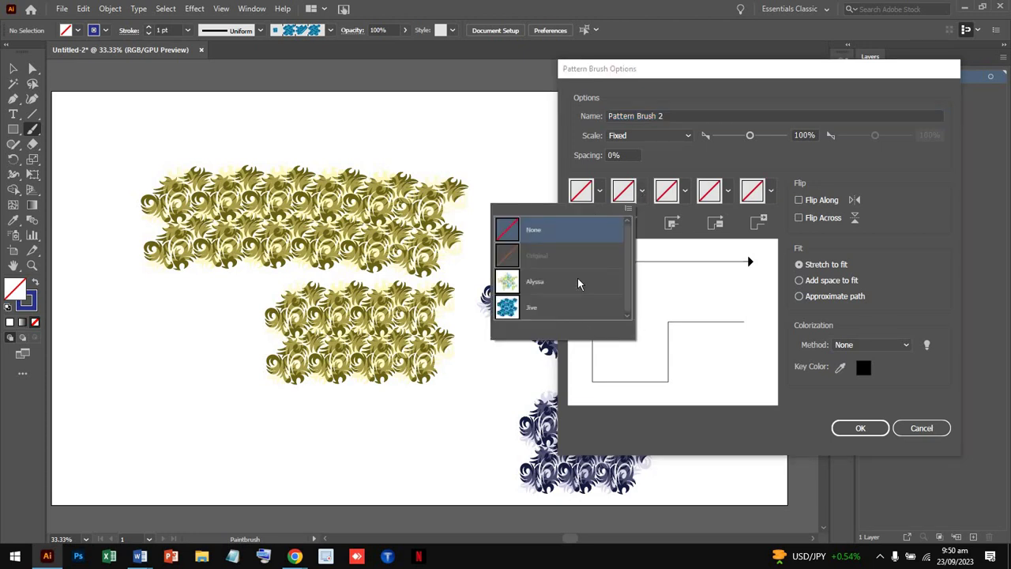
click(596, 307)
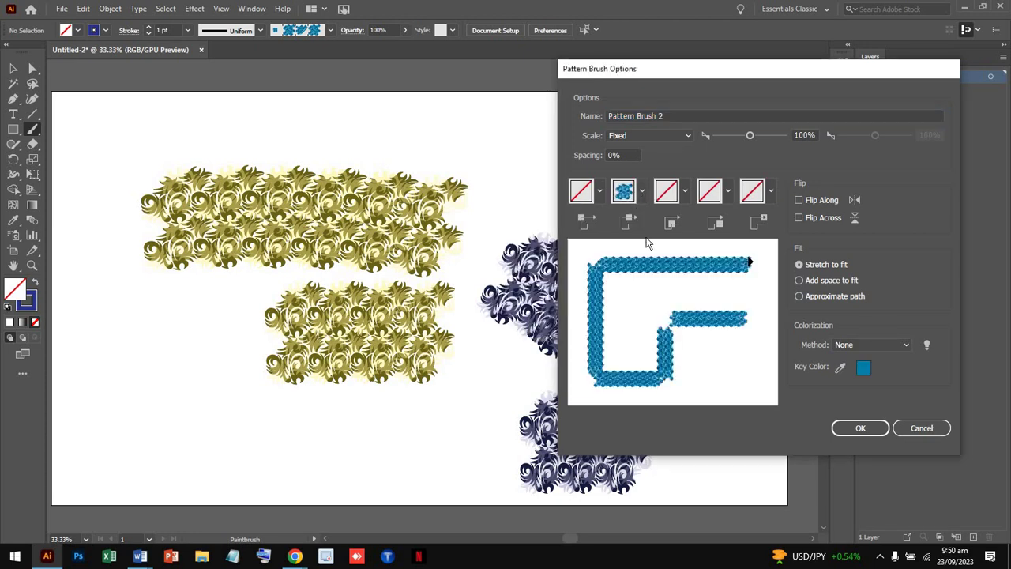
click(850, 427)
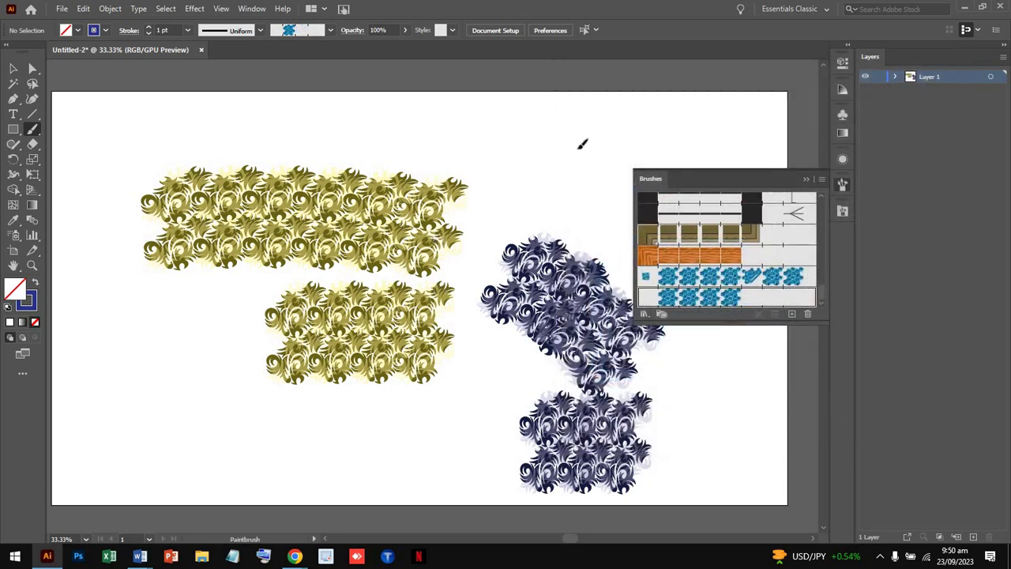
drag(522, 151, 593, 146)
drag(664, 146, 674, 118)
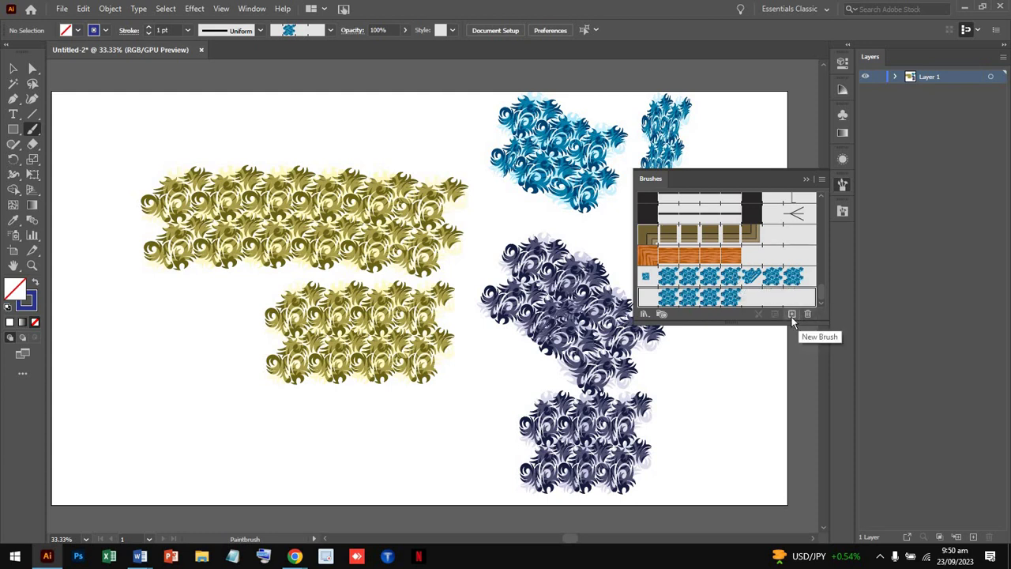
click(792, 313)
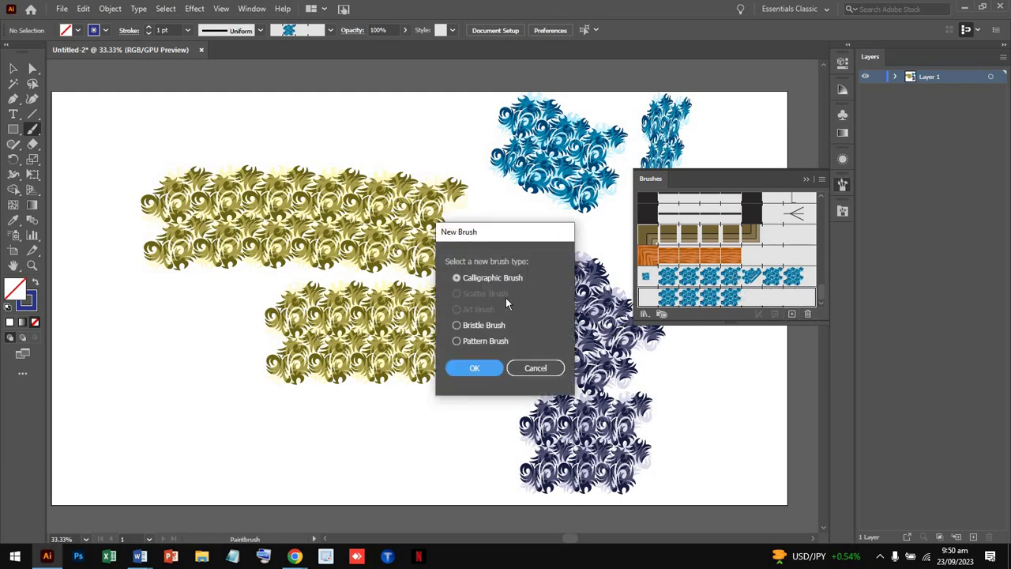
click(532, 372)
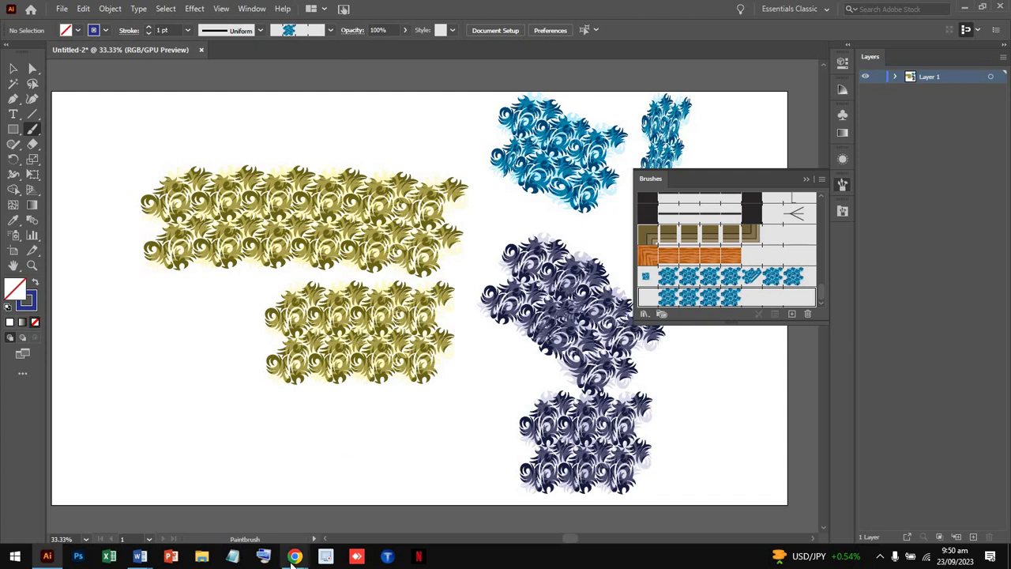
- Look at the Google Meet call in Chrome, then switch back to Illustrator
mouse_move(294, 556)
click(258, 506)
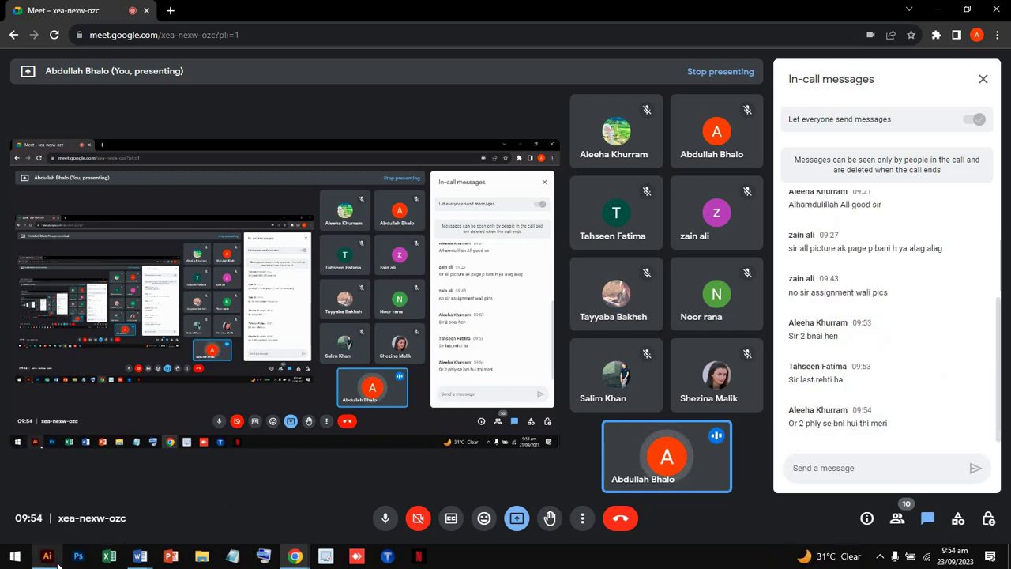
click(47, 556)
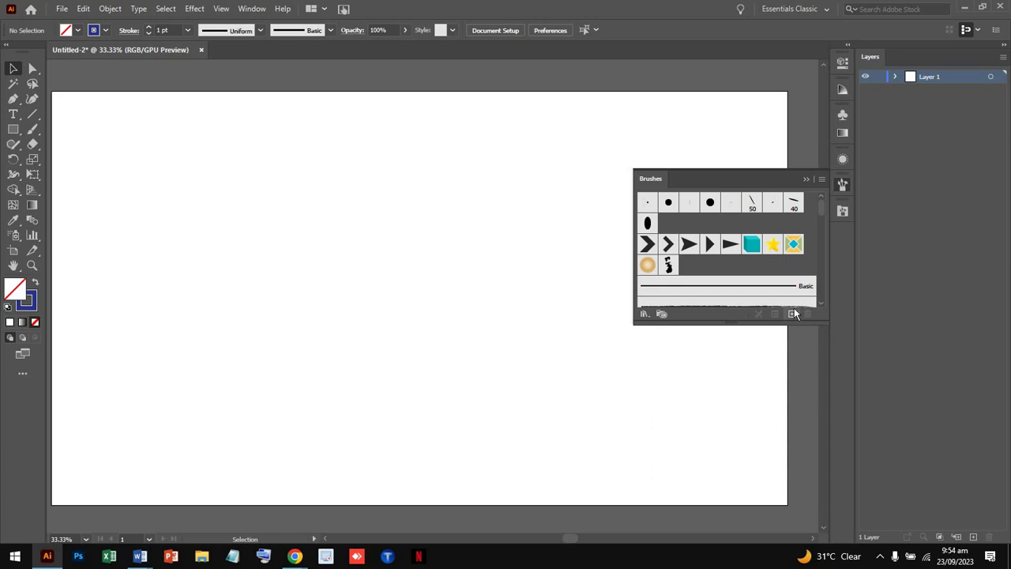
- Open the New Brush dialog from the Brushes panel and cancel it
click(794, 314)
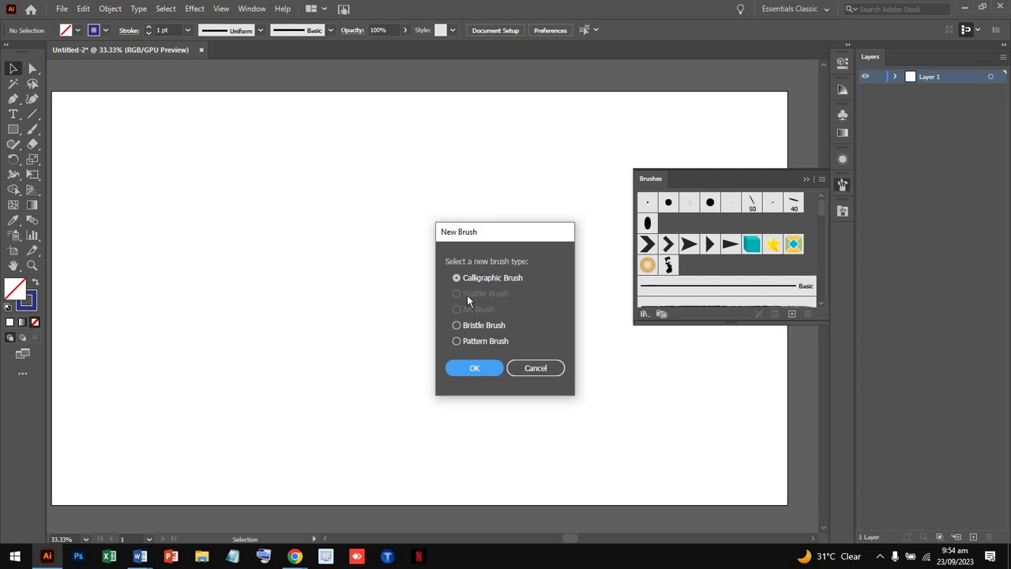
click(537, 368)
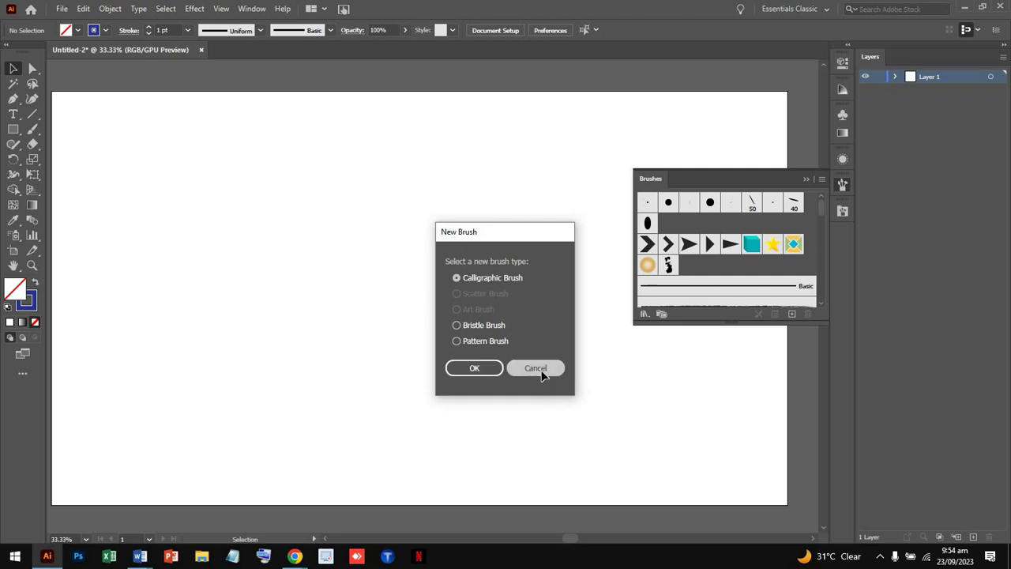
- Hide the Brushes panel and draw a five-point star near the artboard's top left
click(842, 185)
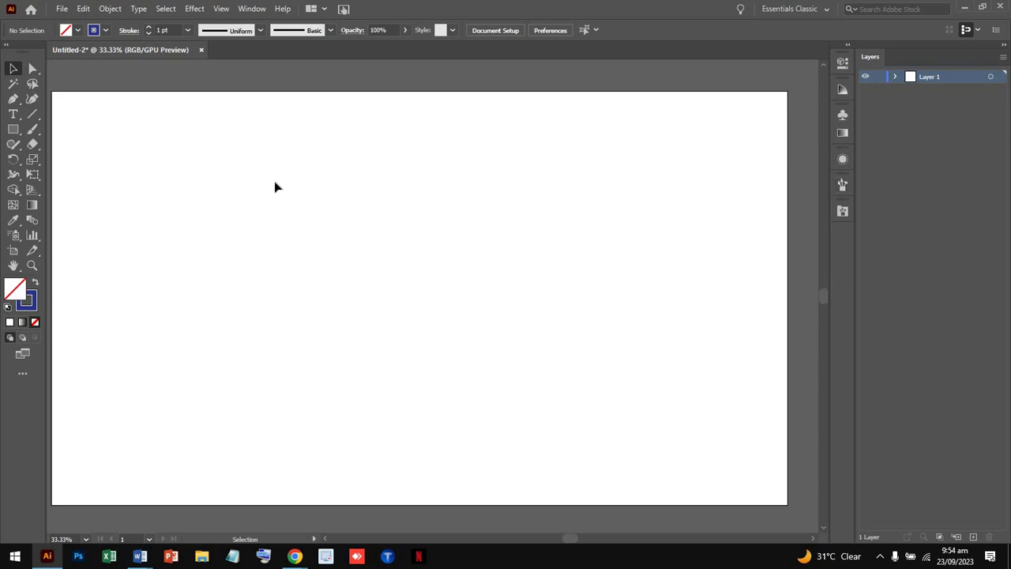
right_click(11, 132)
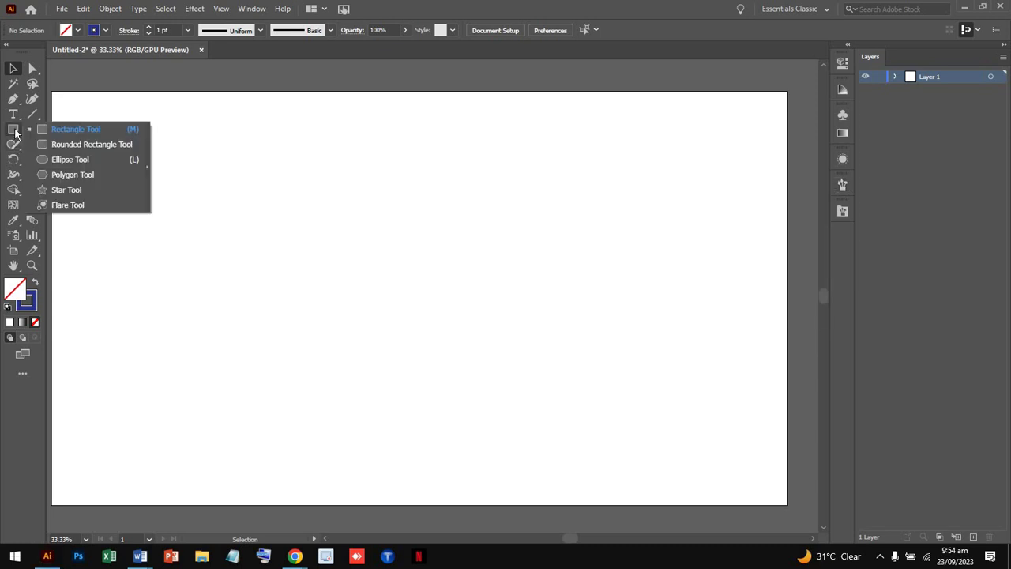
click(97, 159)
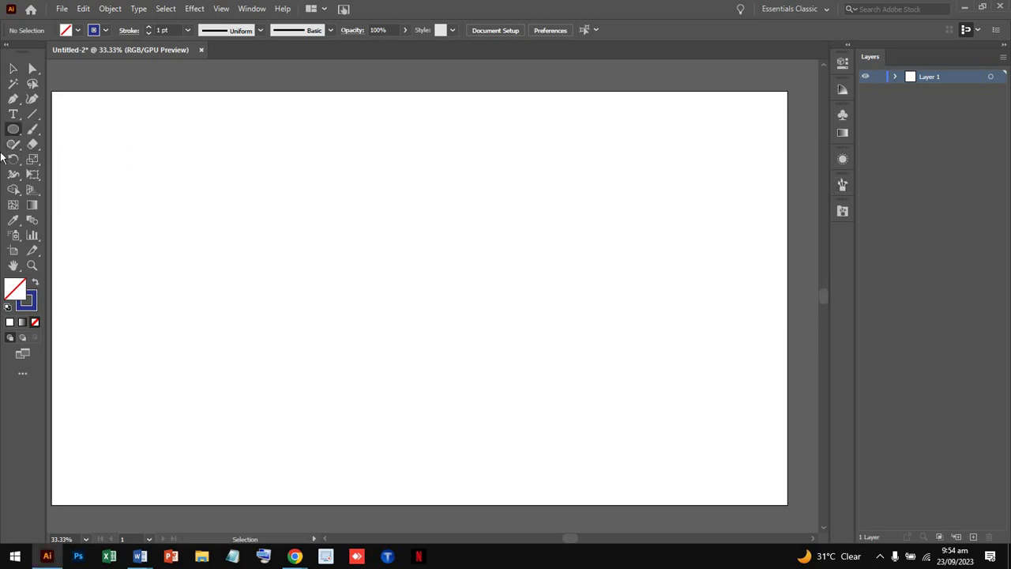
right_click(13, 132)
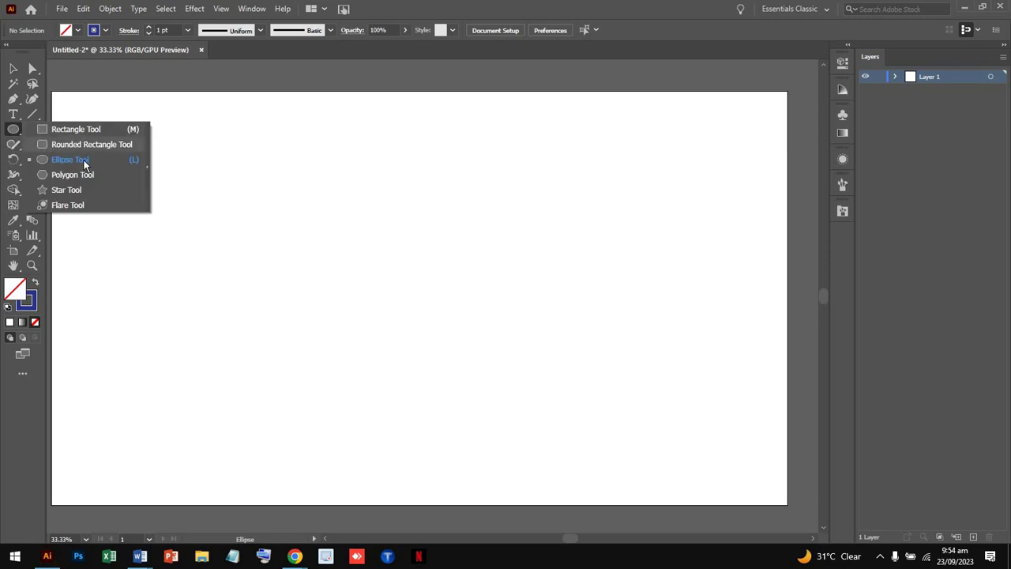
click(47, 190)
drag(210, 207, 238, 238)
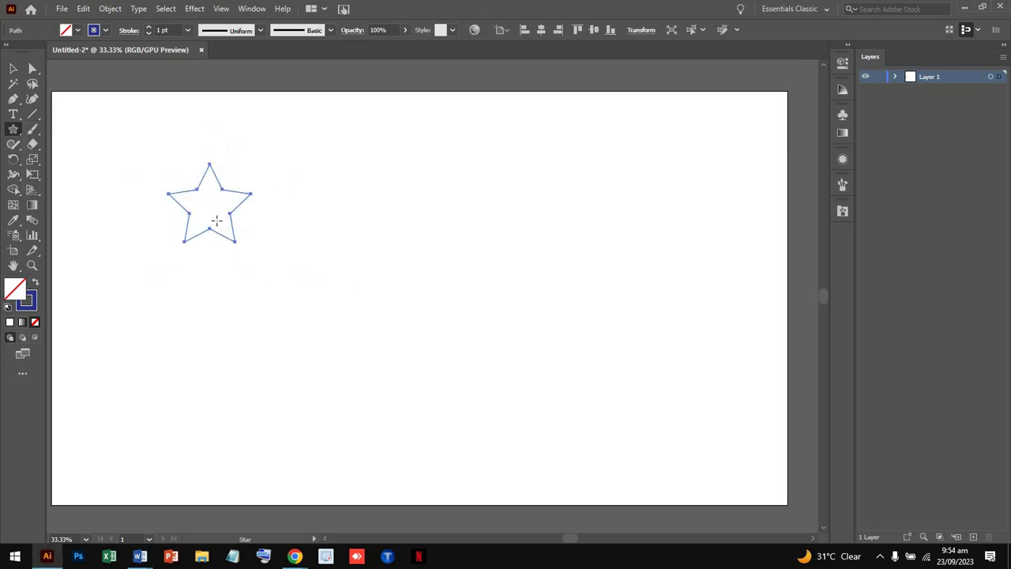
- Give the star no stroke and a solid red fill
click(93, 30)
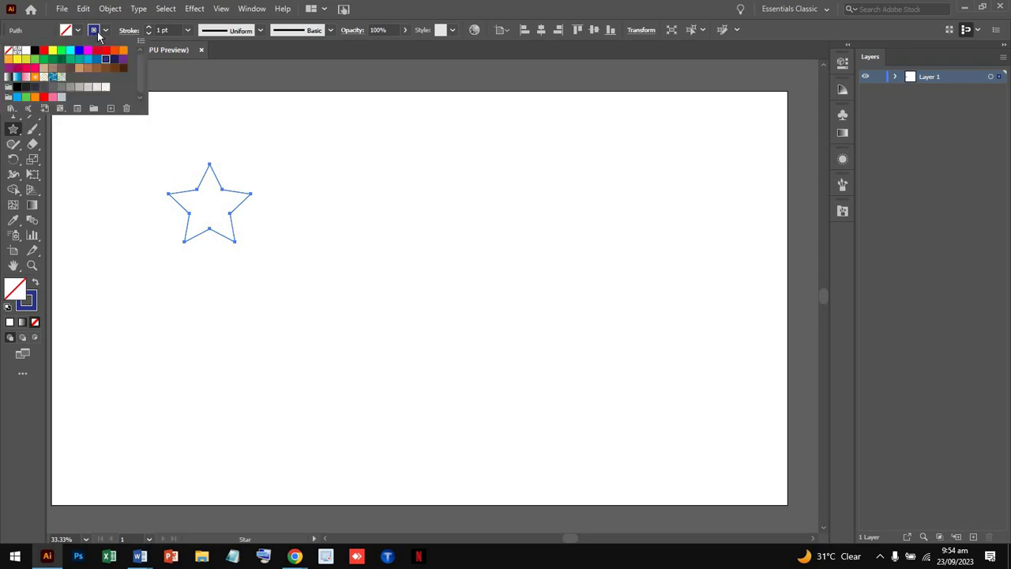
click(8, 50)
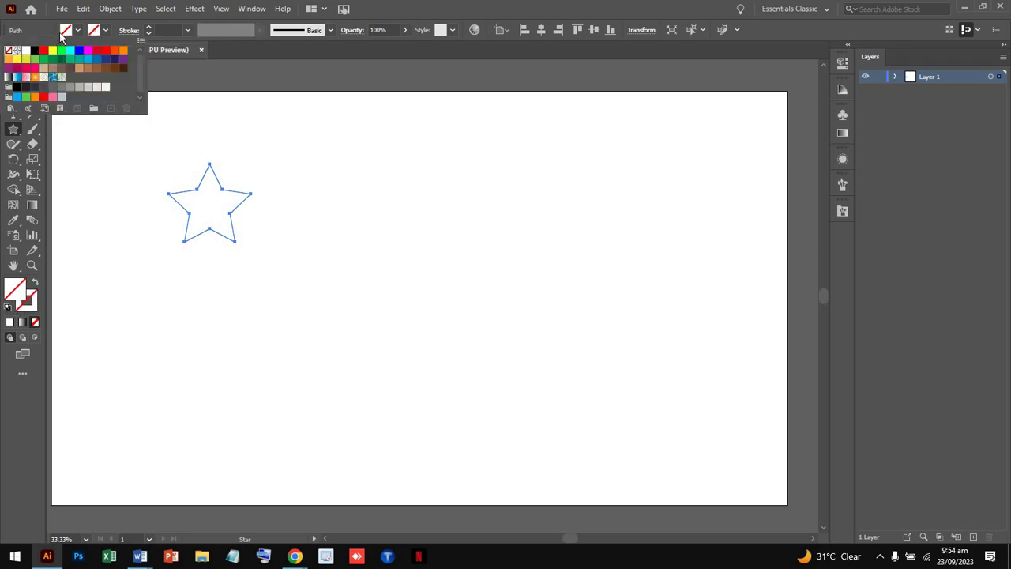
click(62, 36)
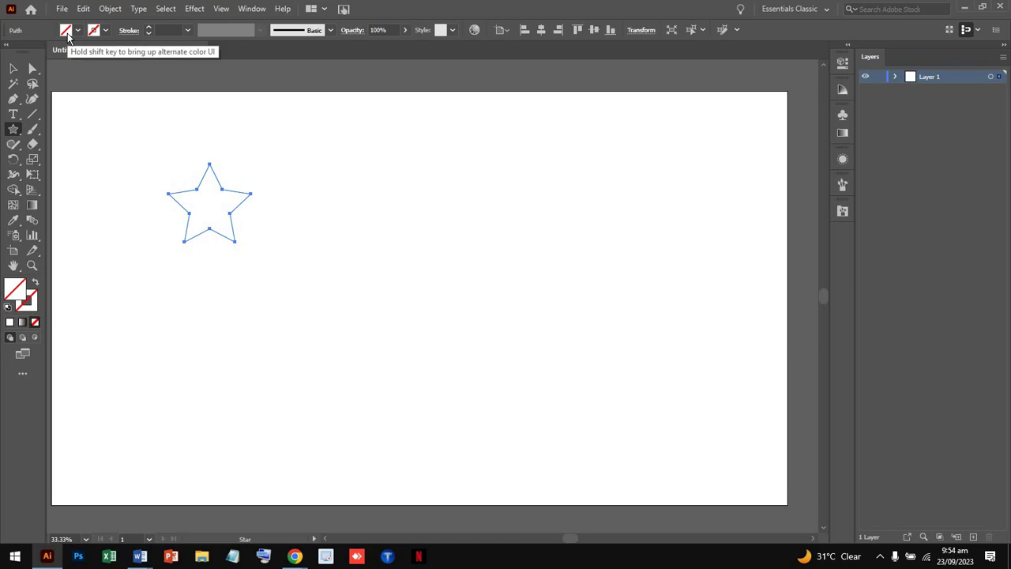
click(68, 33)
click(43, 52)
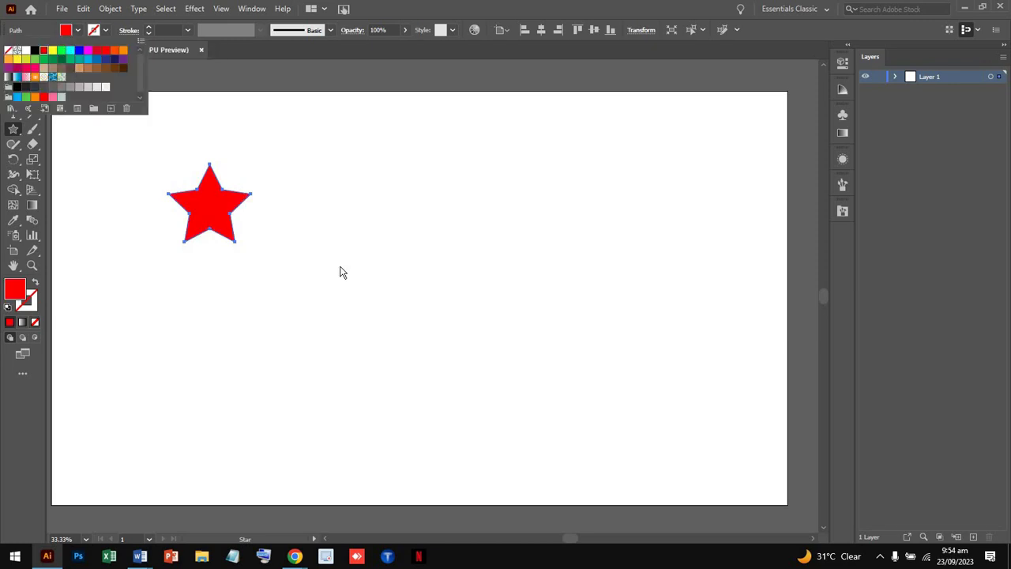
click(342, 272)
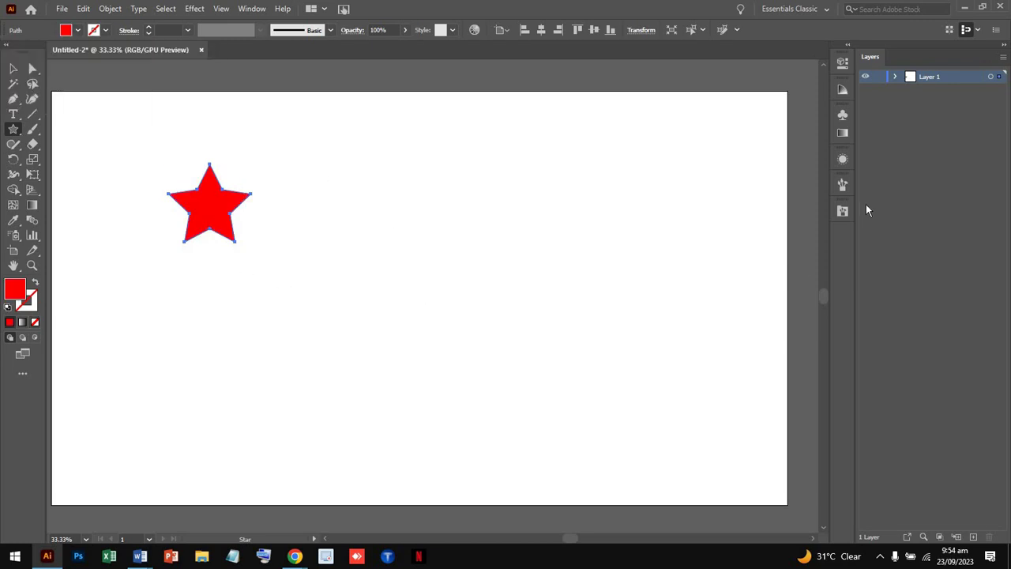
- Save the red star as Scatter Brush 1 with default settings and apply it to the star
click(844, 187)
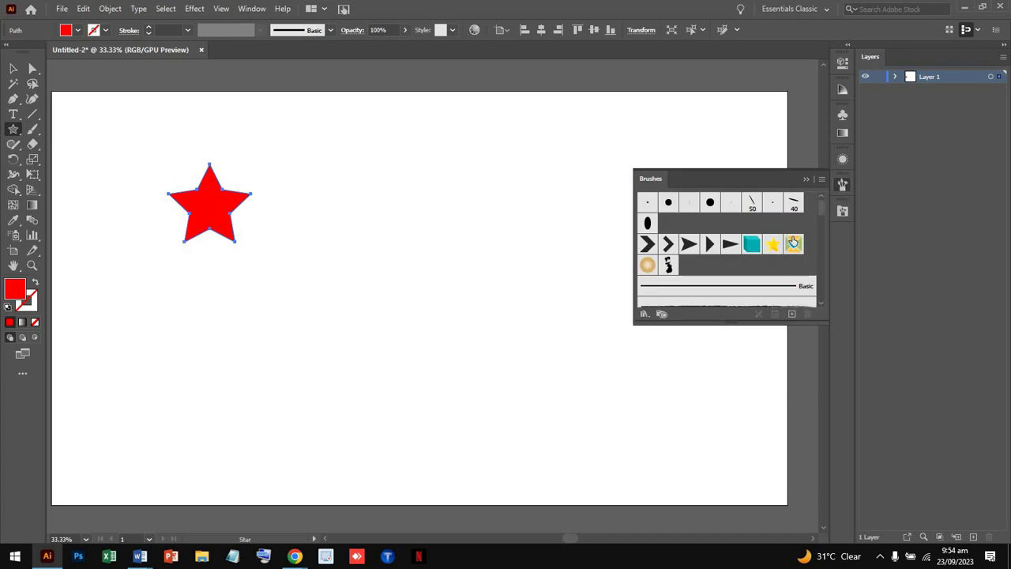
click(792, 314)
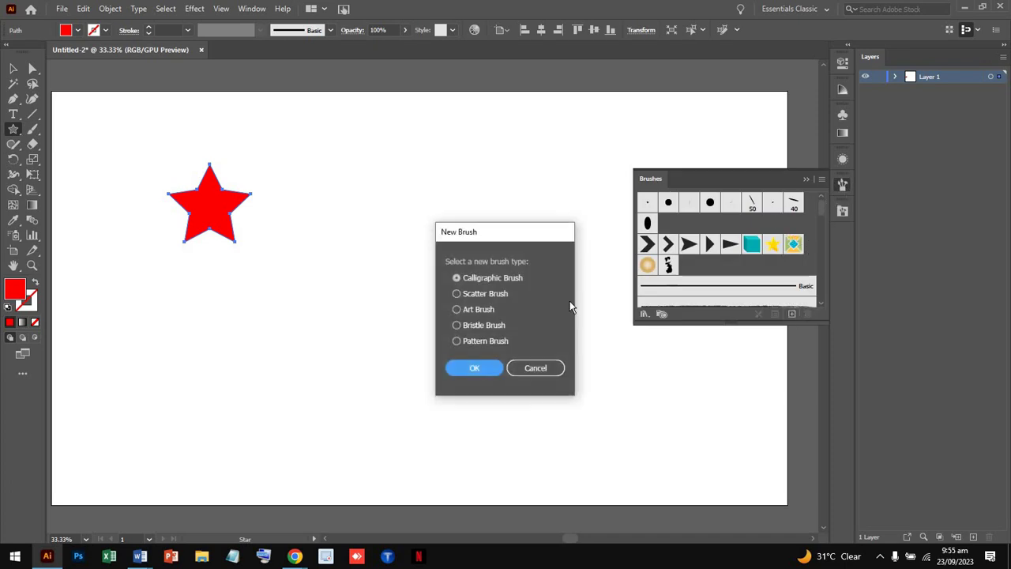
click(458, 298)
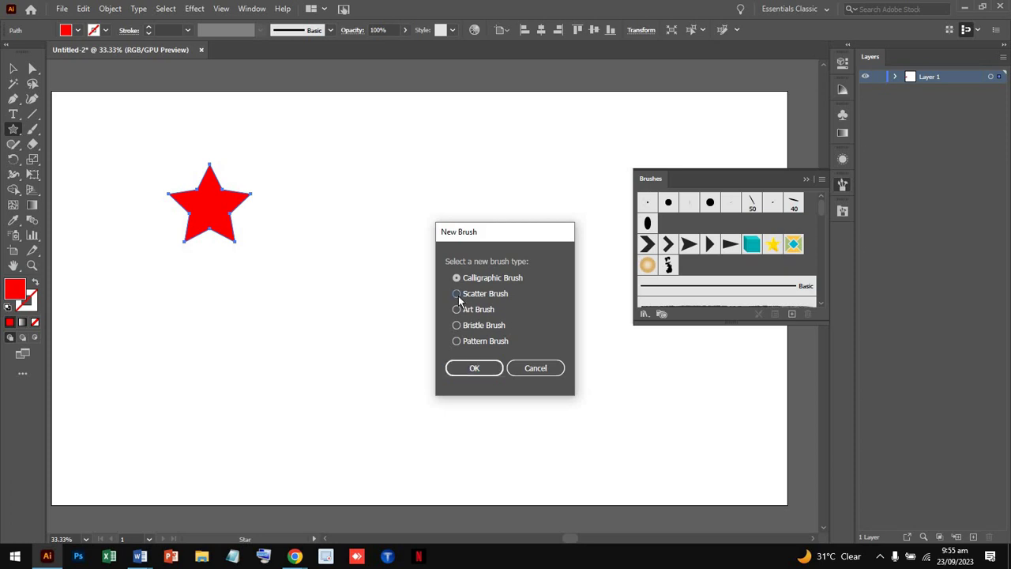
click(481, 370)
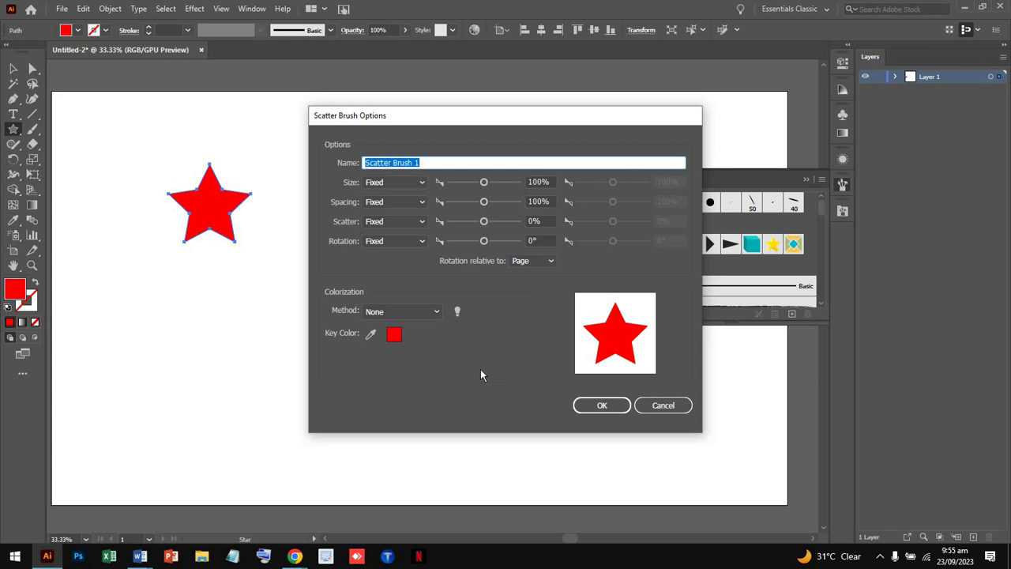
drag(500, 121, 729, 76)
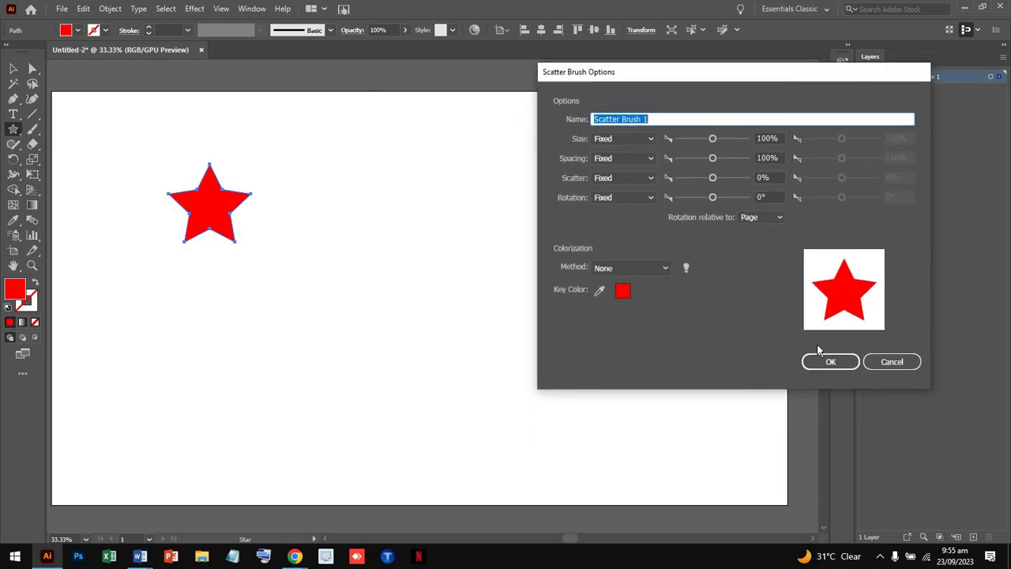
click(829, 361)
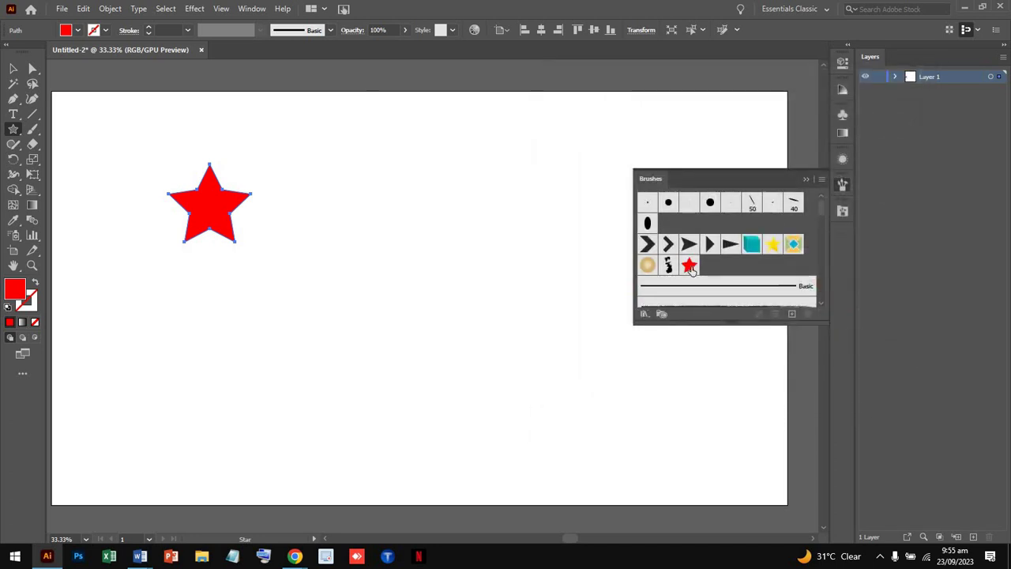
click(689, 267)
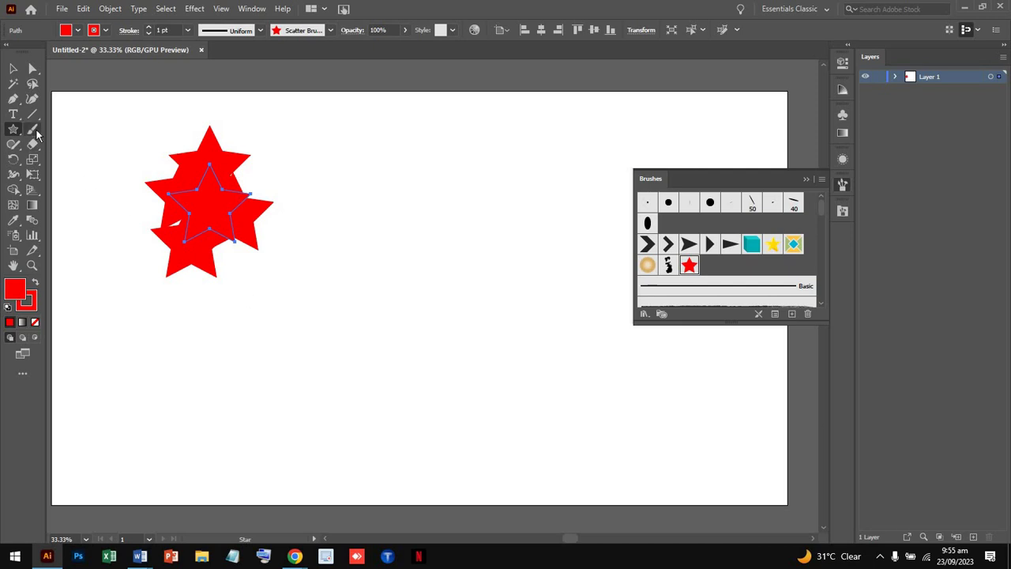
- Paint several red-star trails with the Paintbrush, undo two, and repaint one across the artboard
click(33, 129)
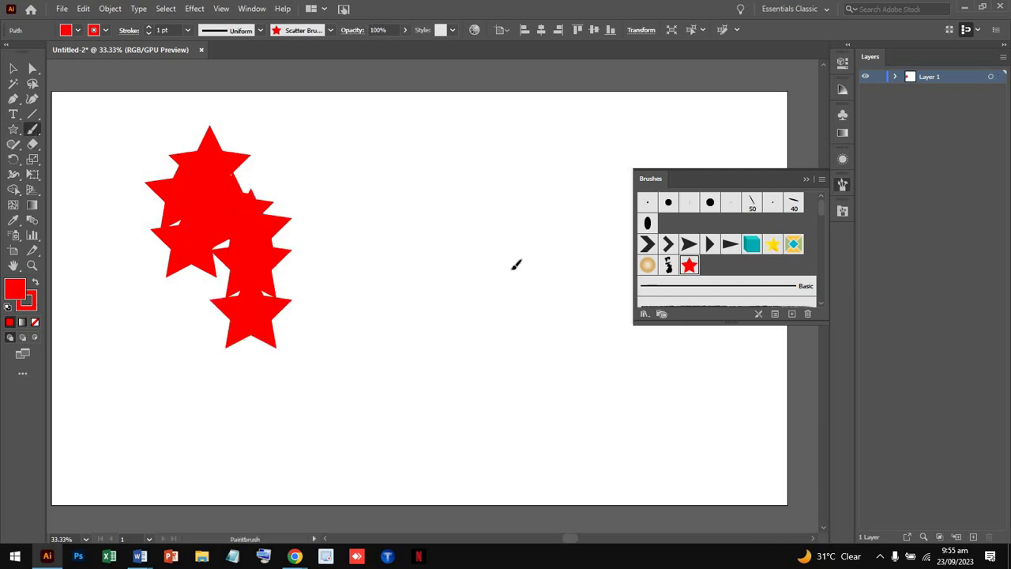
drag(535, 239, 501, 308)
drag(357, 320, 384, 256)
drag(439, 387, 563, 415)
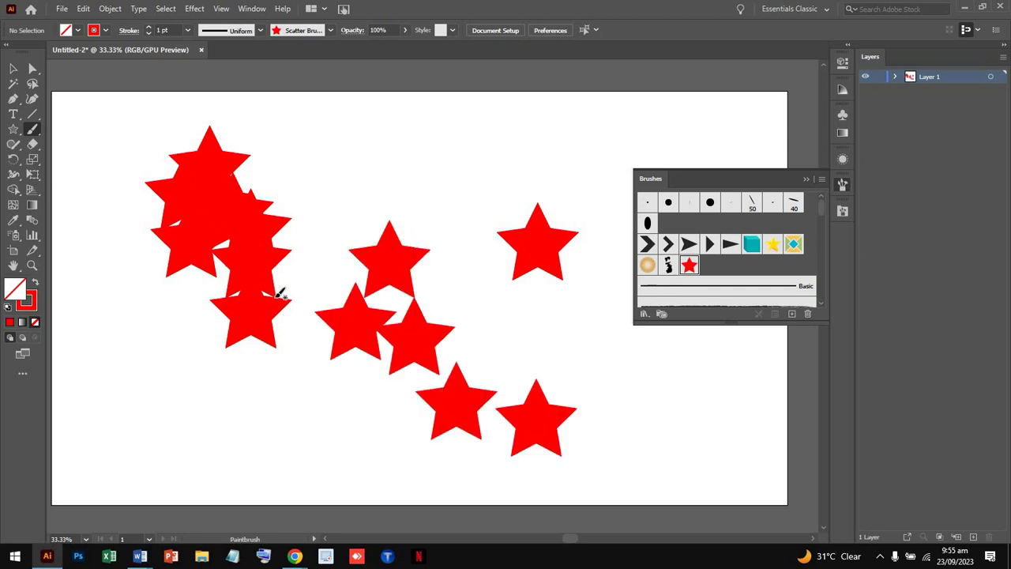
key(ctrl+z)
key(ctrl+z)
key(ctrl+z)
key(ctrl+z)
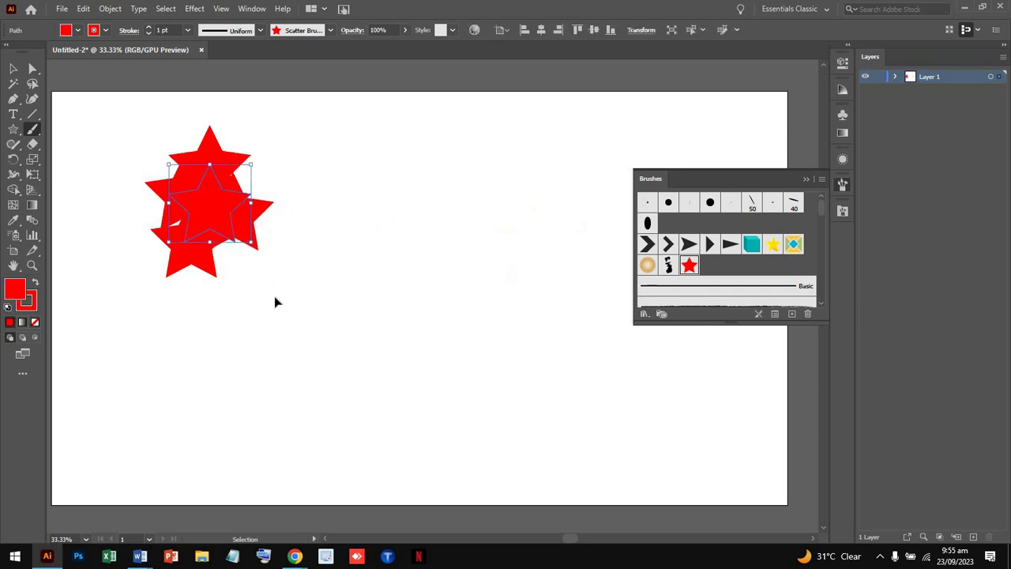
key(ctrl+z)
drag(263, 309, 523, 273)
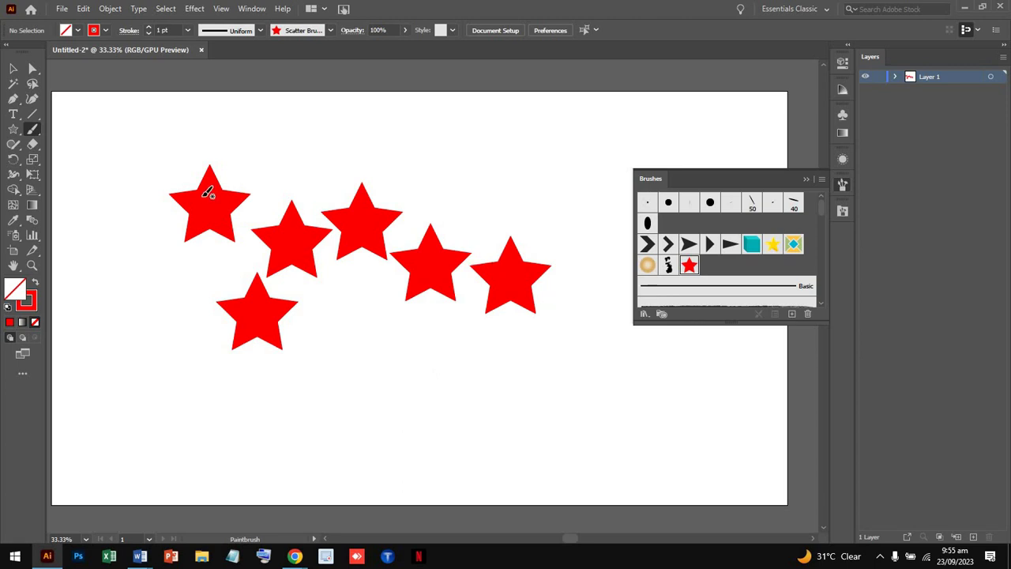
- Marquee-select all the stars and delete them
click(13, 69)
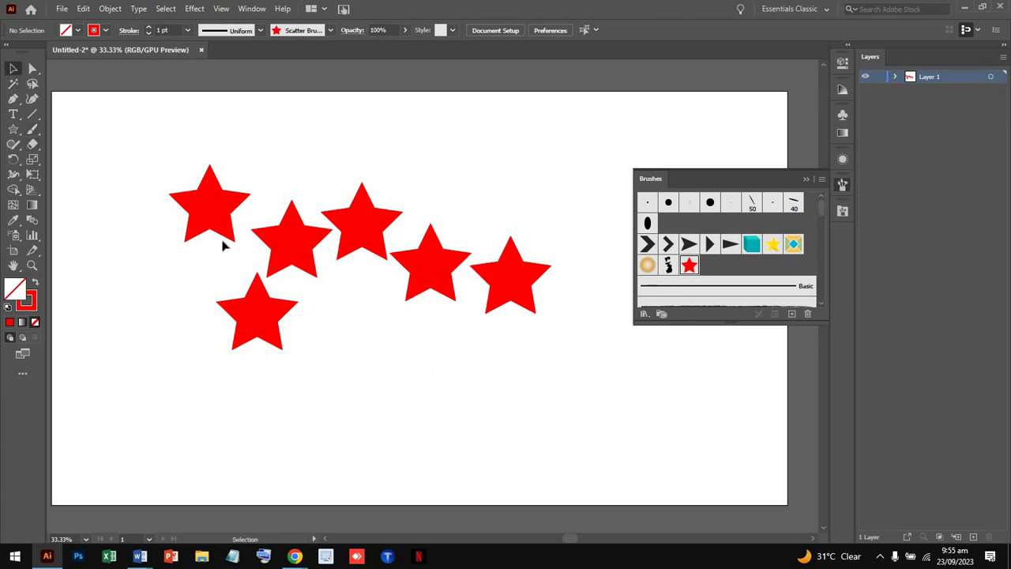
drag(163, 156, 609, 394)
key(Delete)
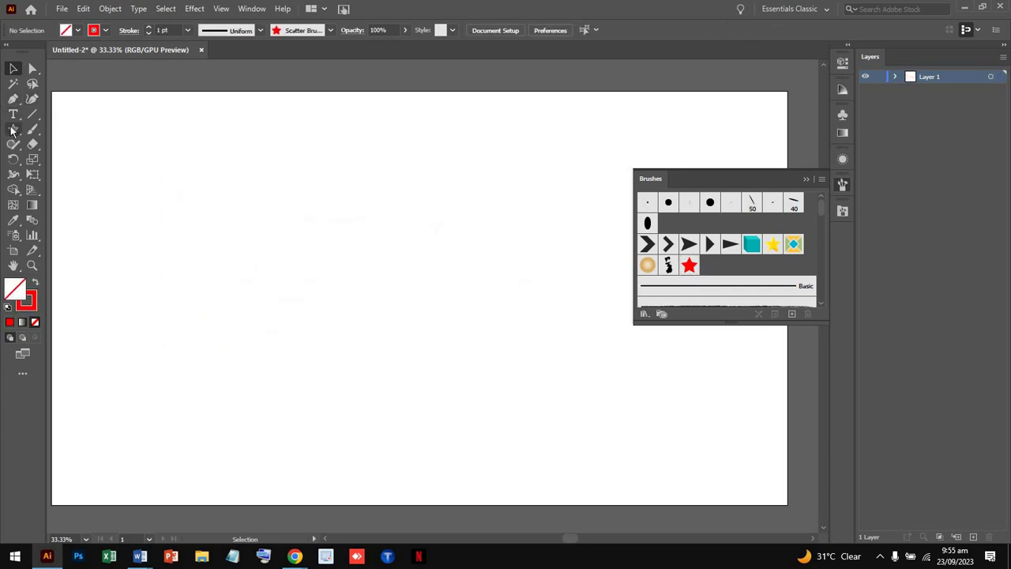
- Delete the old red-star brush and draw a new small star near the top left
click(689, 266)
click(811, 314)
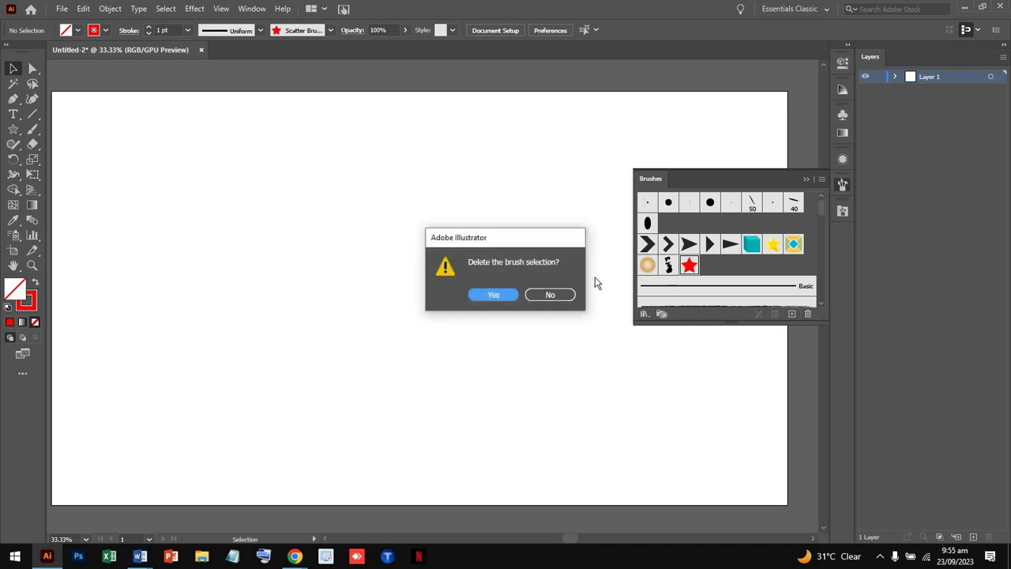
click(494, 295)
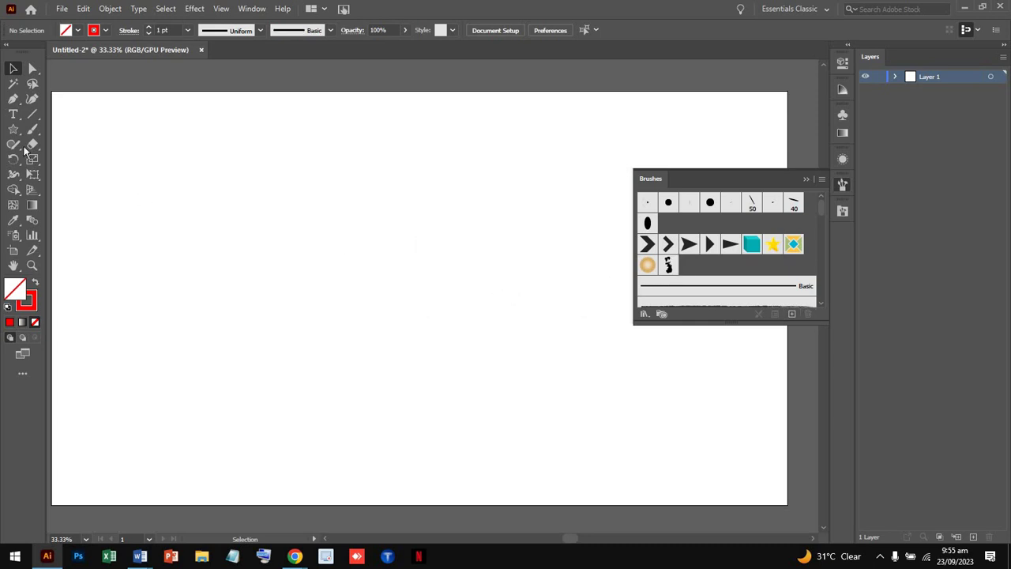
click(15, 130)
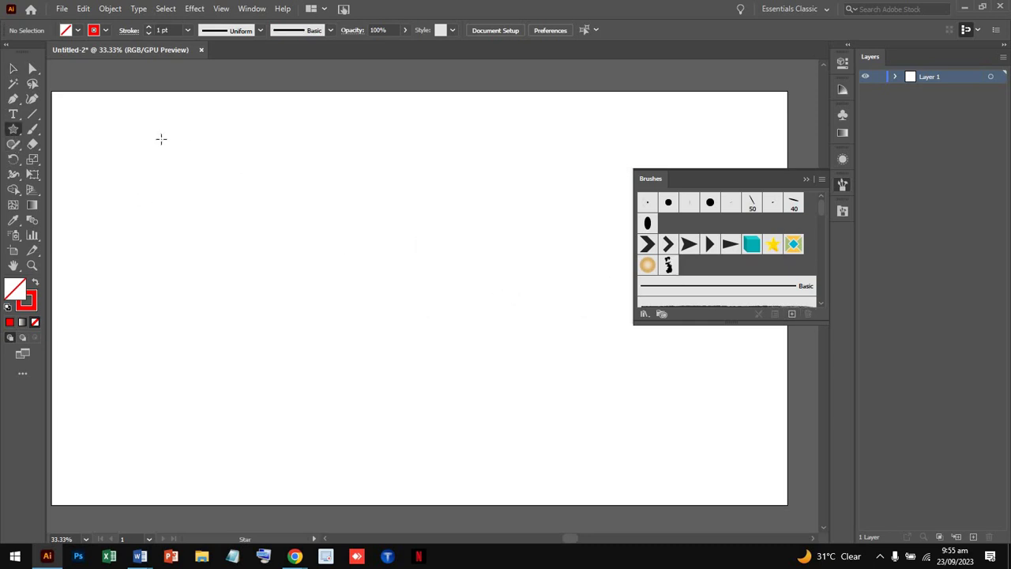
drag(99, 118, 113, 123)
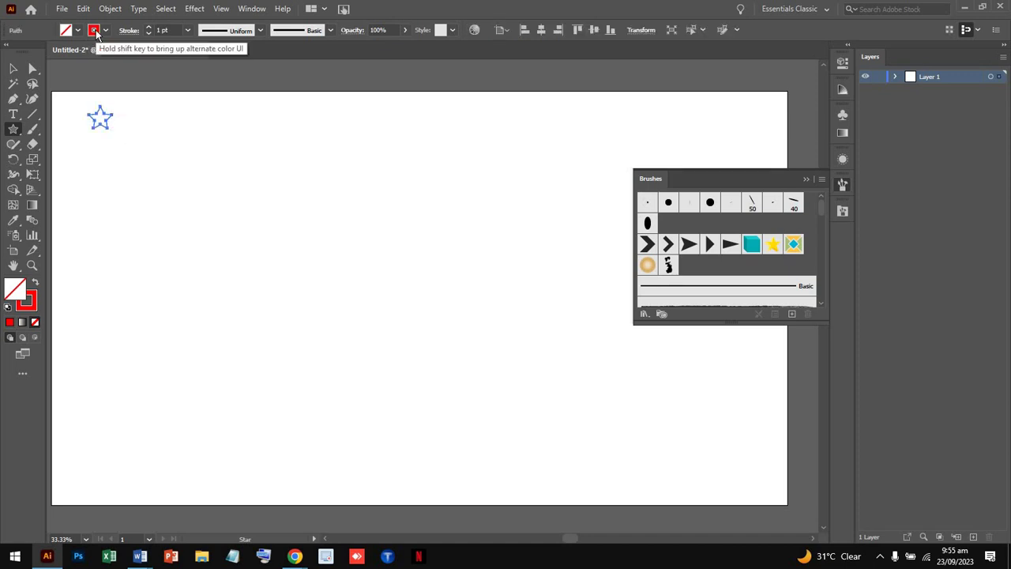
- Set the new star's stroke to None and its fill to red
click(95, 32)
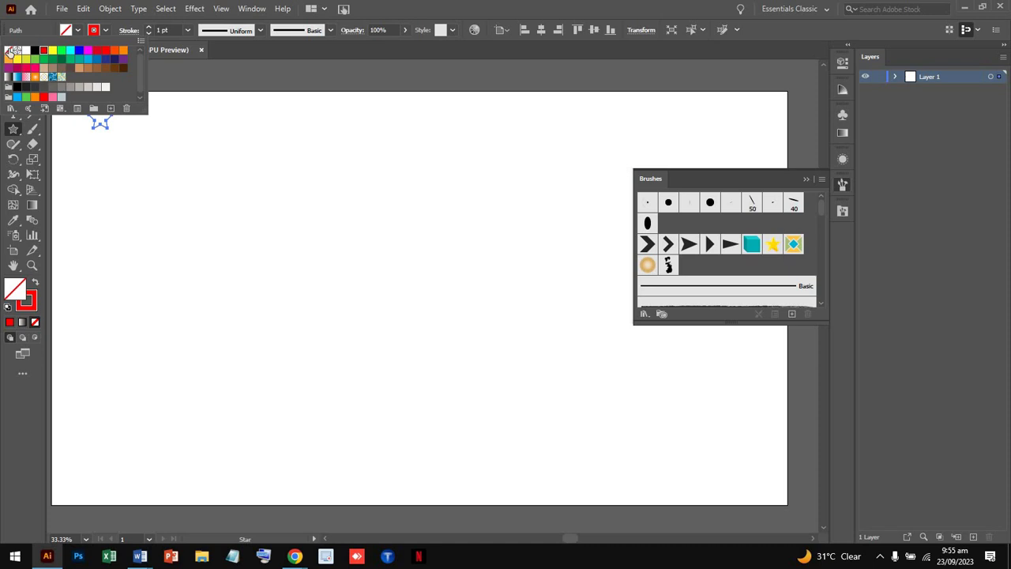
click(8, 50)
click(67, 31)
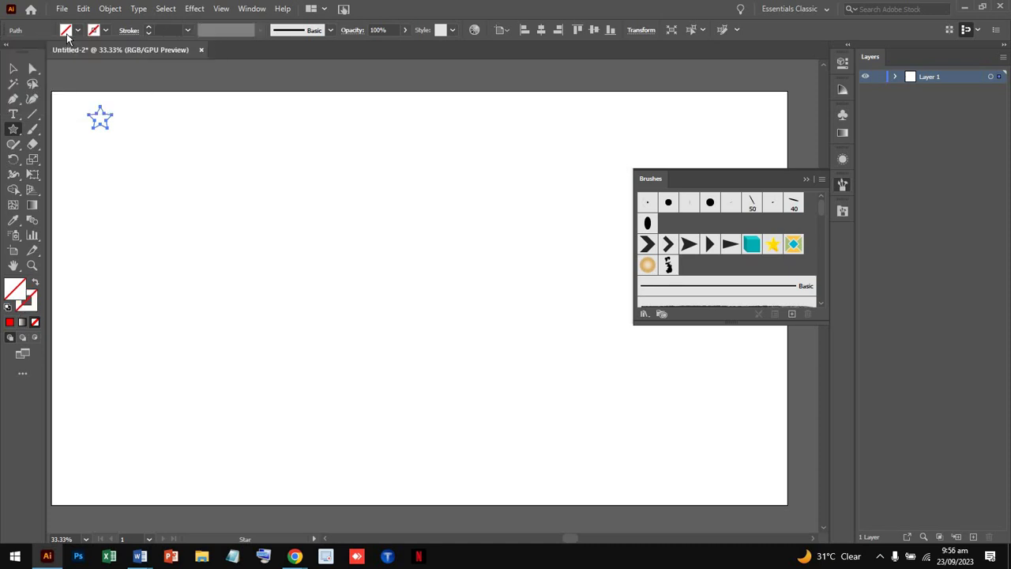
click(67, 33)
click(44, 53)
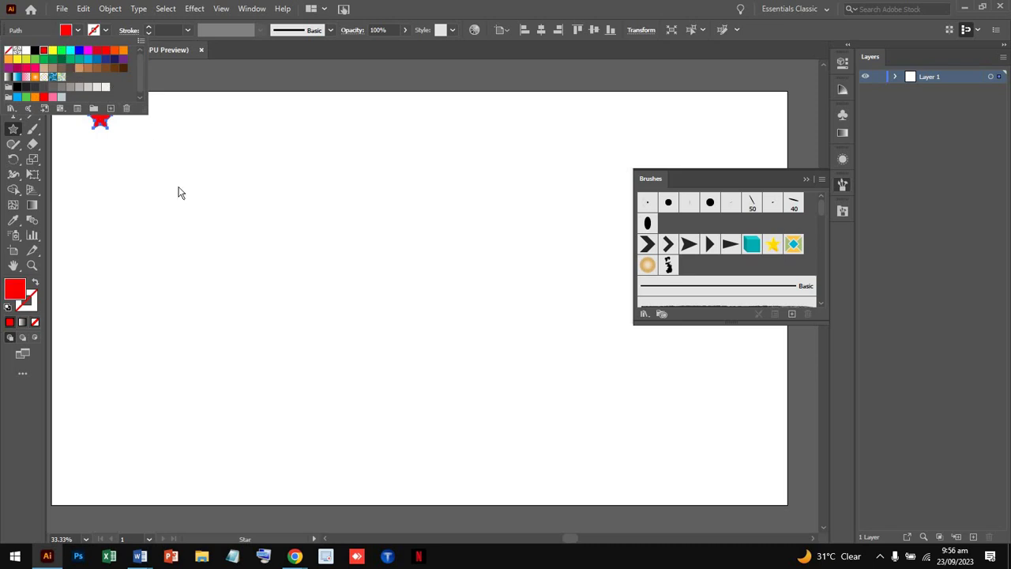
click(180, 194)
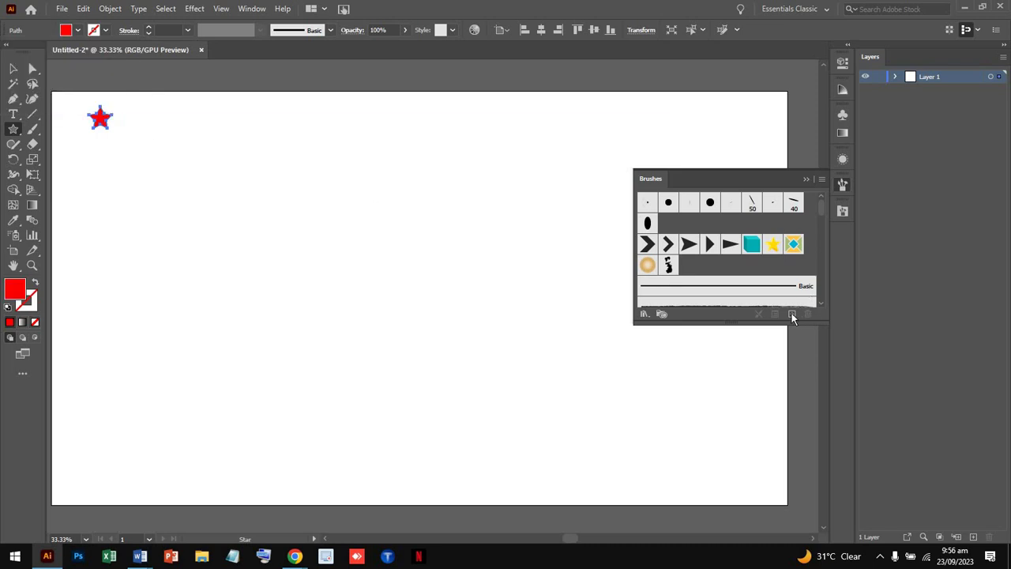
- Save the red star as a new Scatter Brush with default options
click(793, 313)
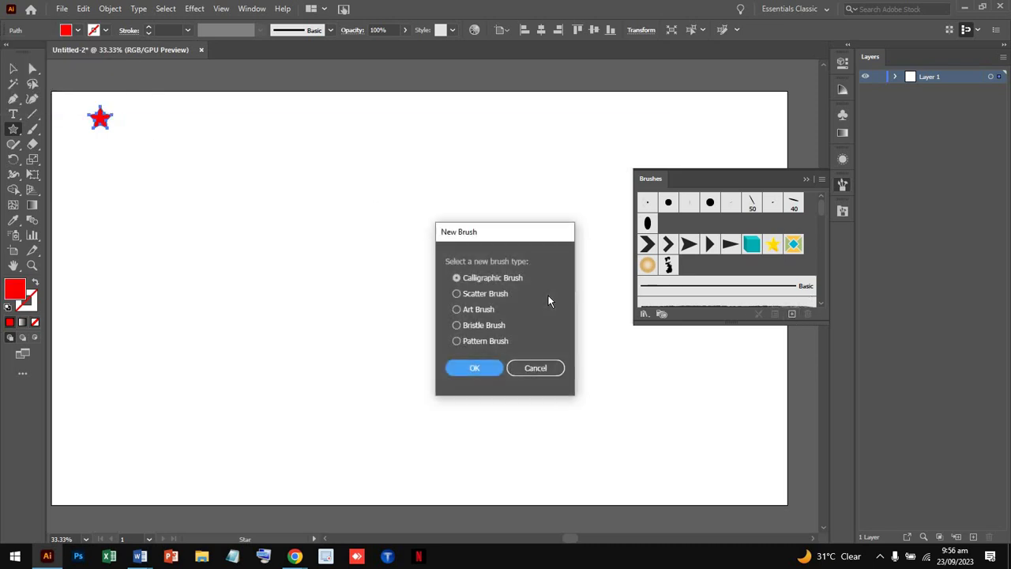
click(478, 294)
click(489, 370)
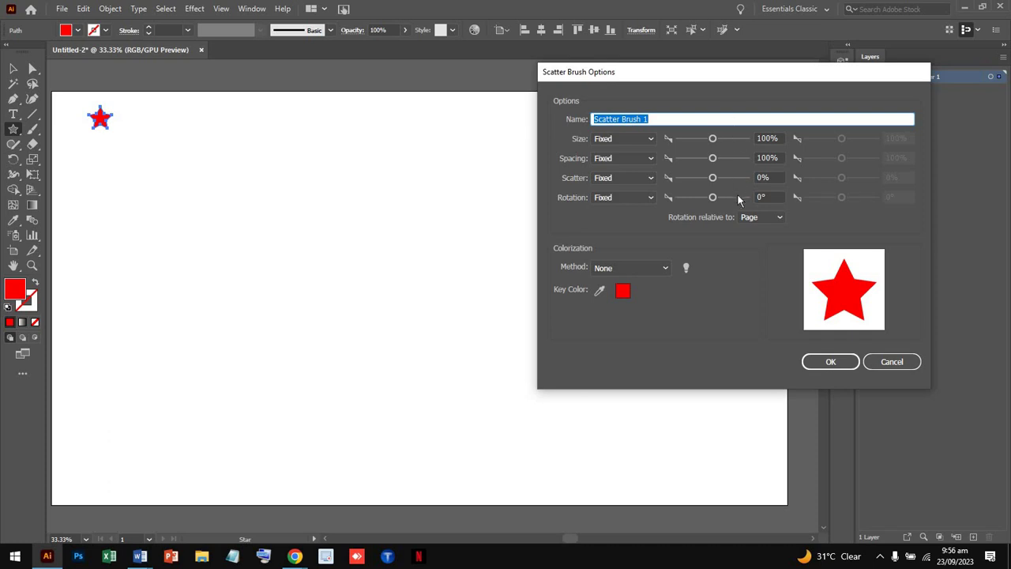
click(830, 371)
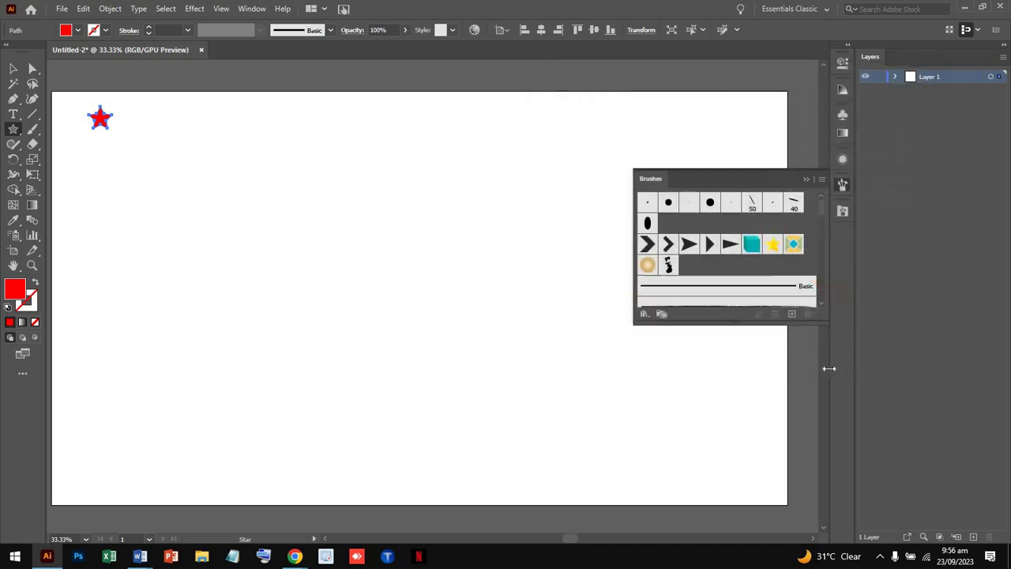
right_click(113, 213)
click(72, 242)
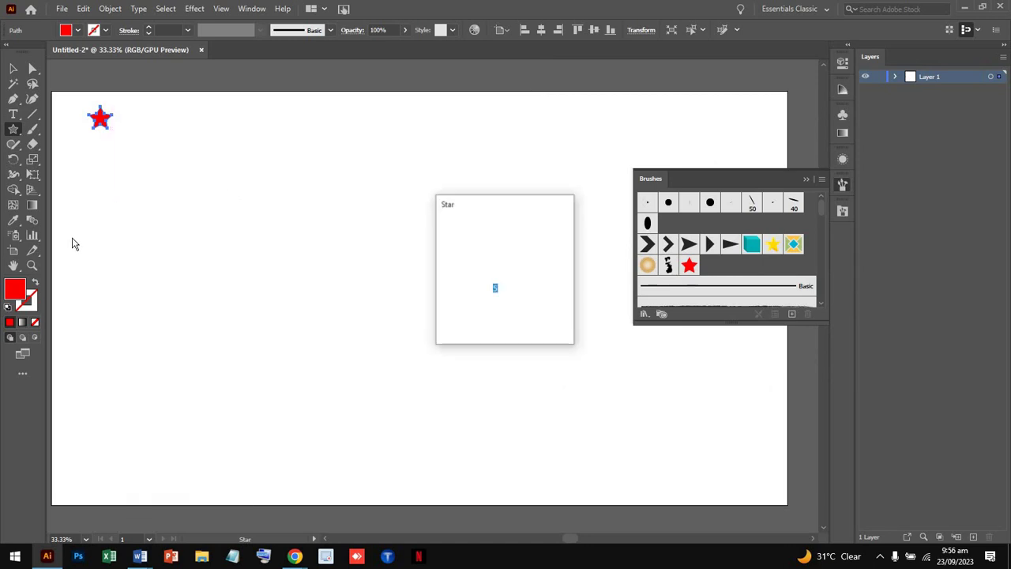
click(534, 318)
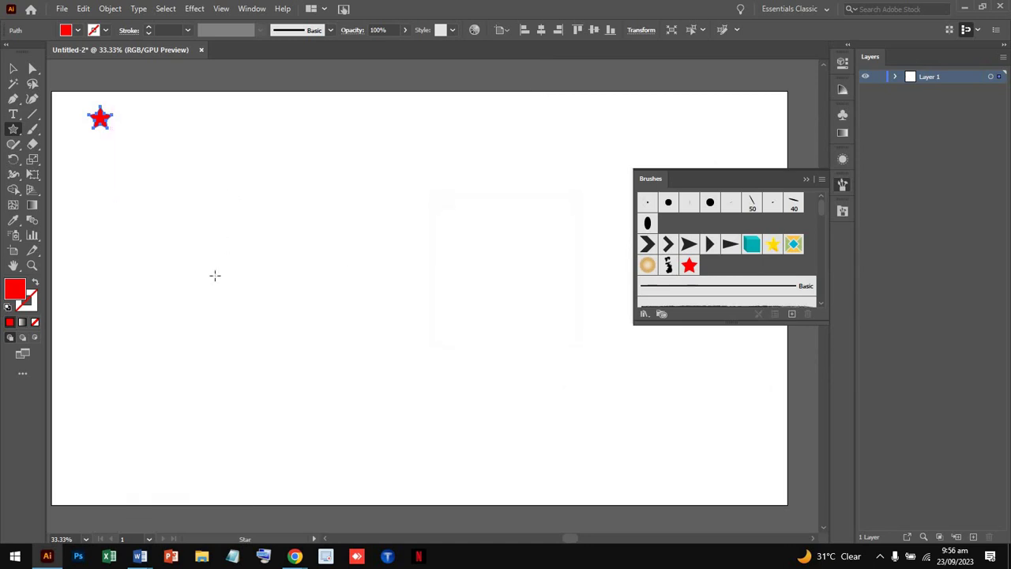
drag(127, 270, 135, 283)
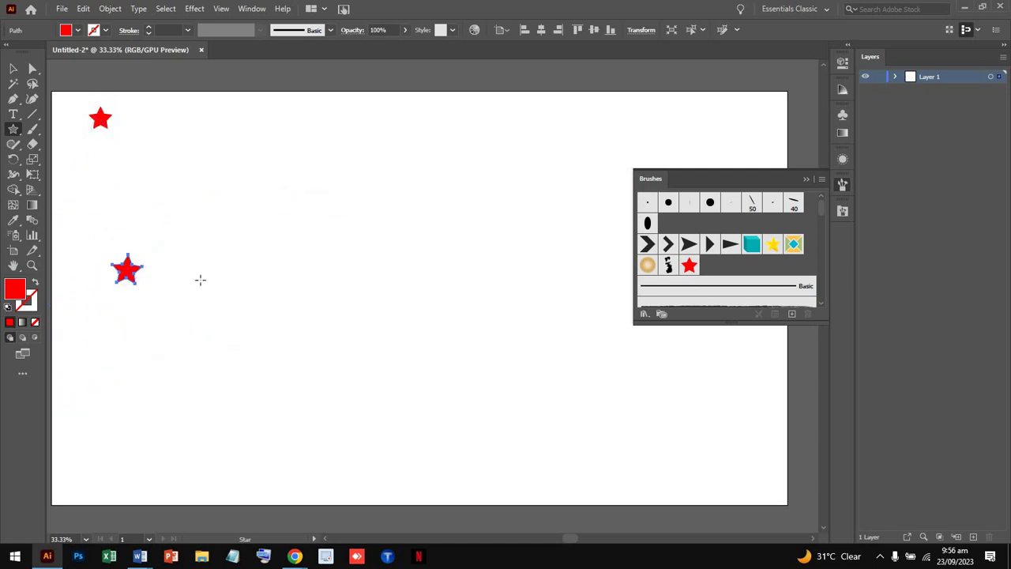
key(Delete)
click(32, 128)
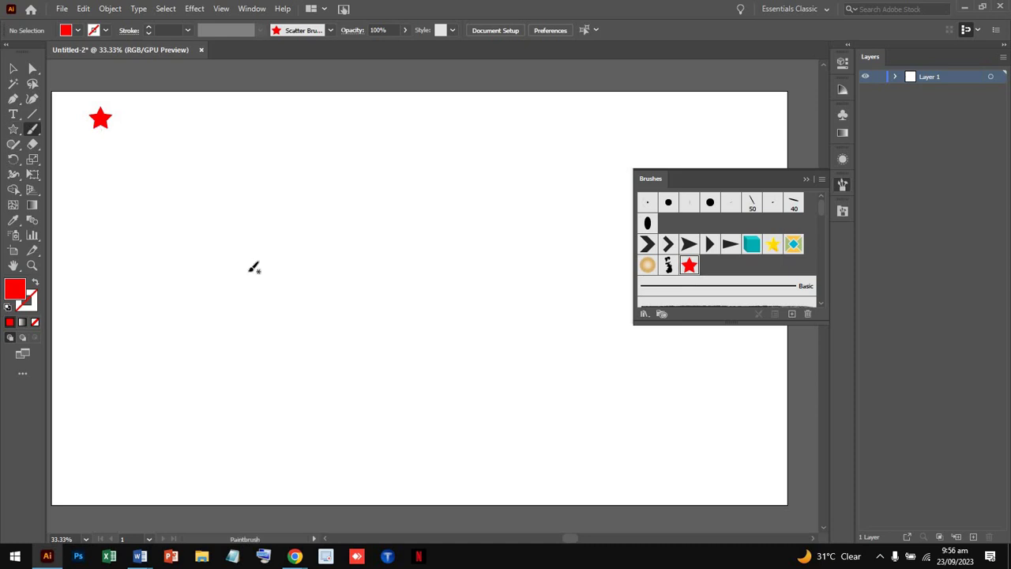
mouse_move(146, 278)
mouse_down()
mouse_move(205, 233)
mouse_move(337, 258)
mouse_move(341, 250)
mouse_up()
drag(615, 195, 684, 158)
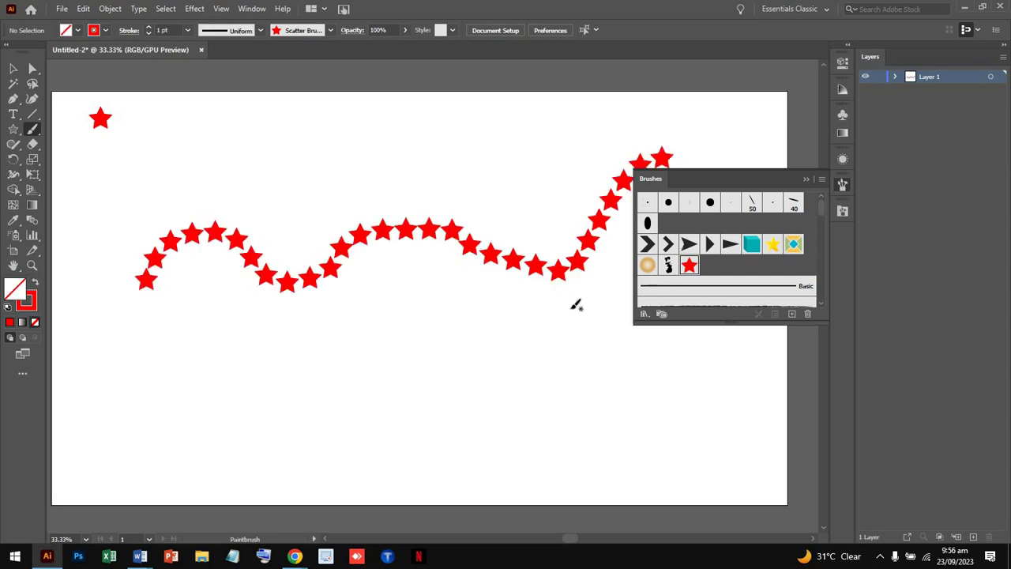
right_click(601, 338)
click(586, 374)
mouse_move(588, 370)
mouse_down()
mouse_move(453, 229)
mouse_move(184, 324)
mouse_up()
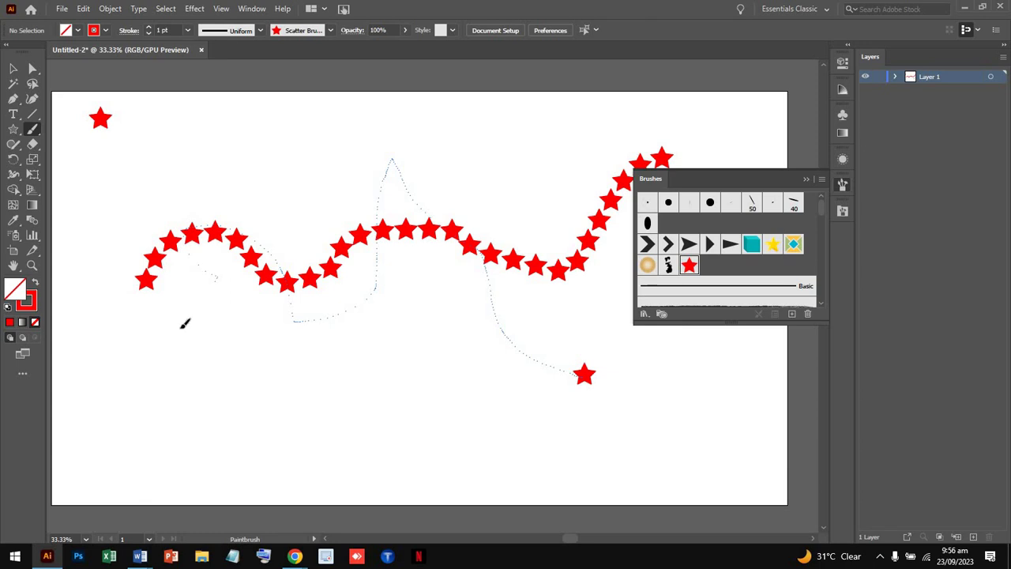
drag(122, 373, 126, 370)
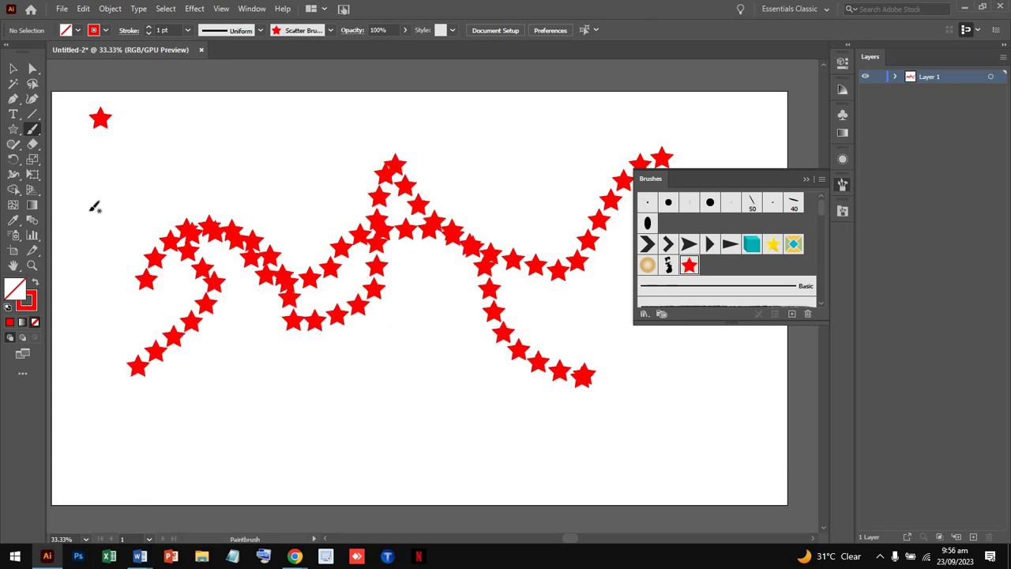
click(38, 144)
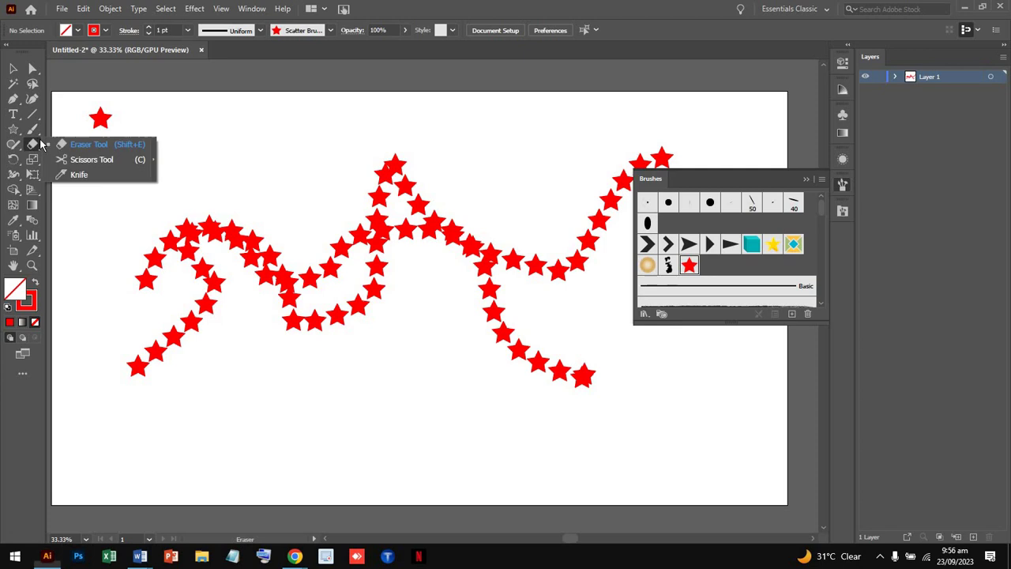
click(242, 302)
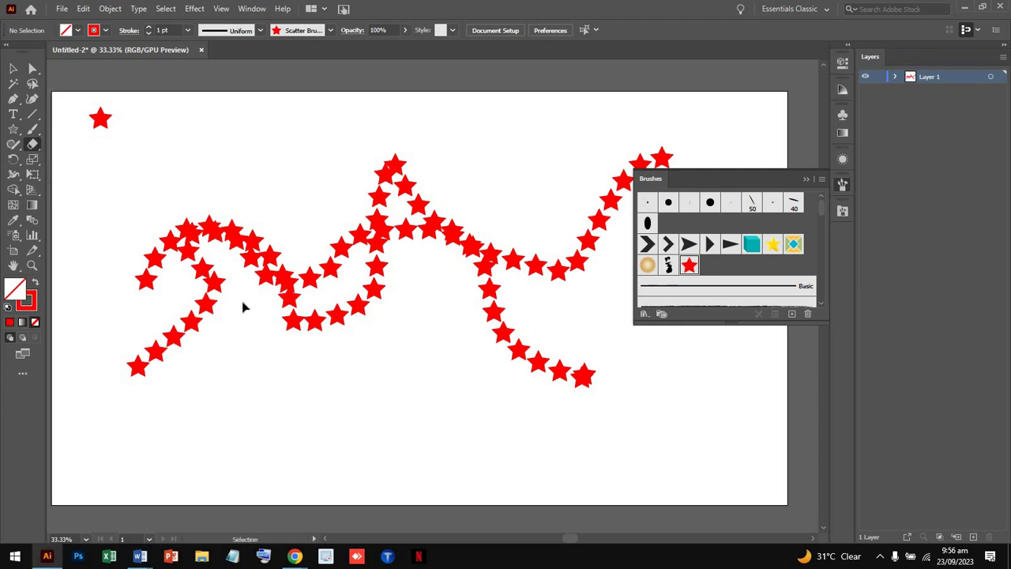
click(32, 129)
key(ctrl+z)
key(ctrl+z)
key(ctrl+z)
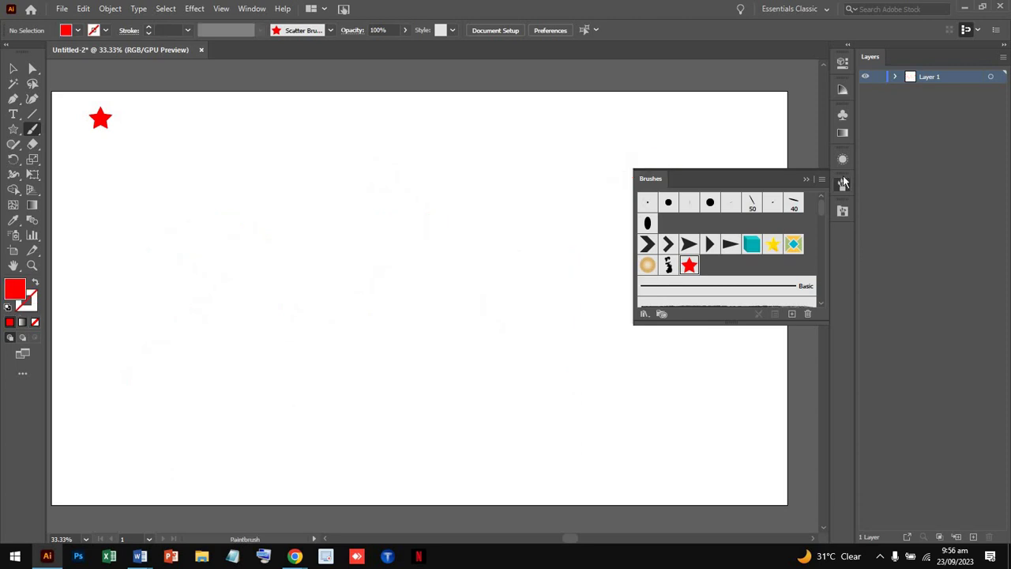
- Collapse the Brushes panel and paint a looping red-star scatter trail from the artboard's left side
click(843, 186)
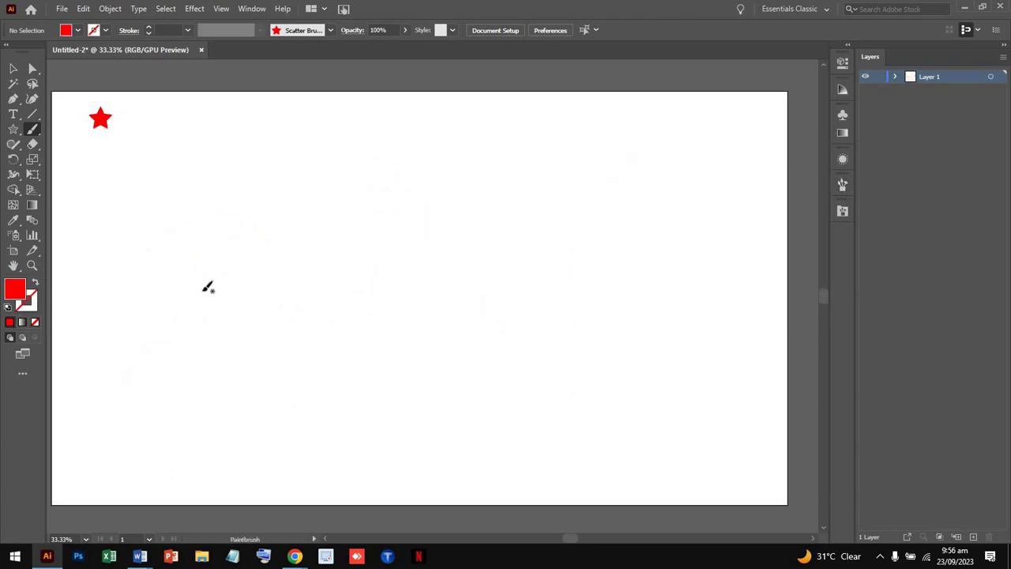
drag(92, 268, 199, 278)
drag(186, 371, 188, 371)
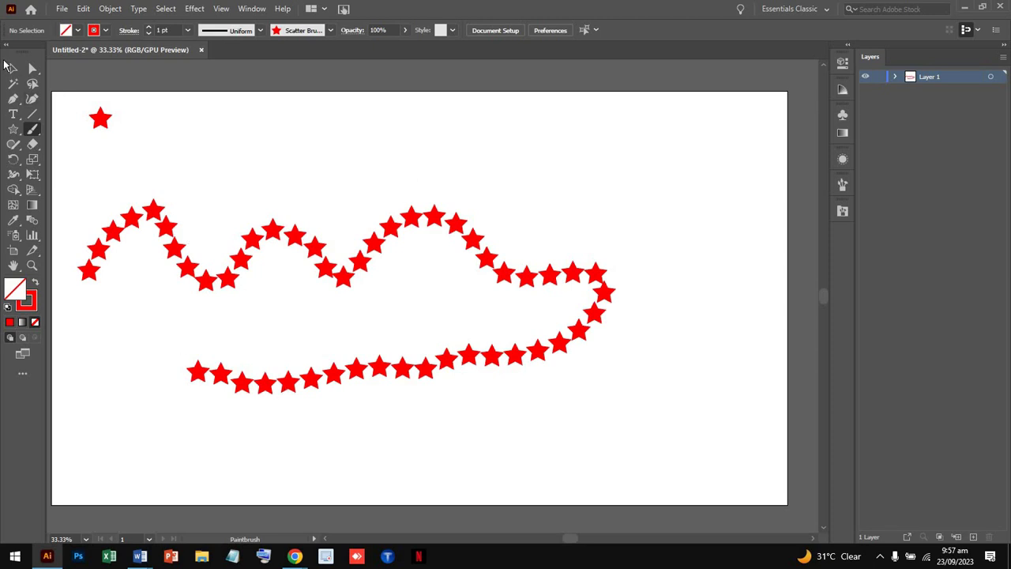
- Show the Brushes panel again from the dock
click(11, 69)
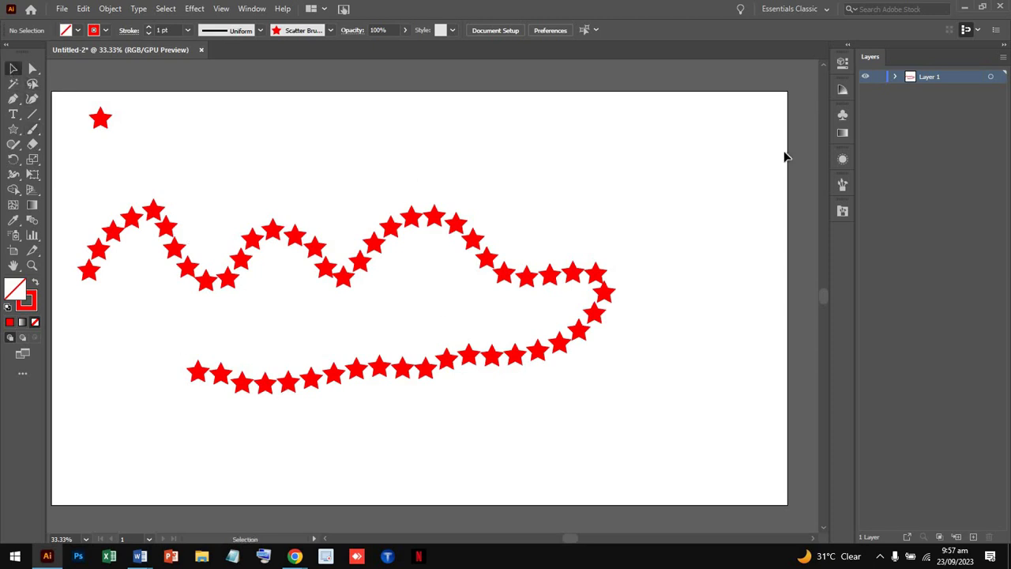
click(844, 184)
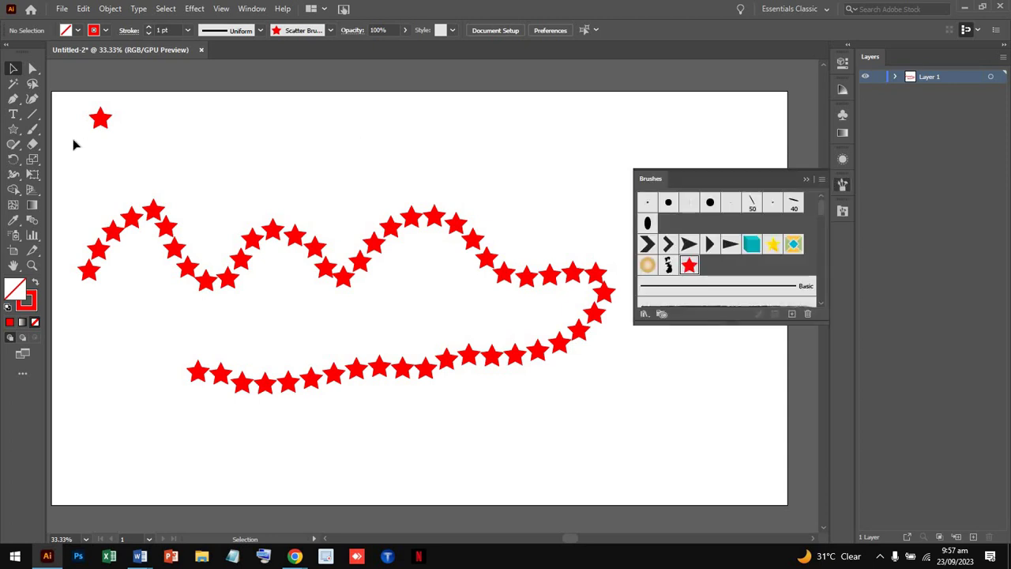
click(33, 129)
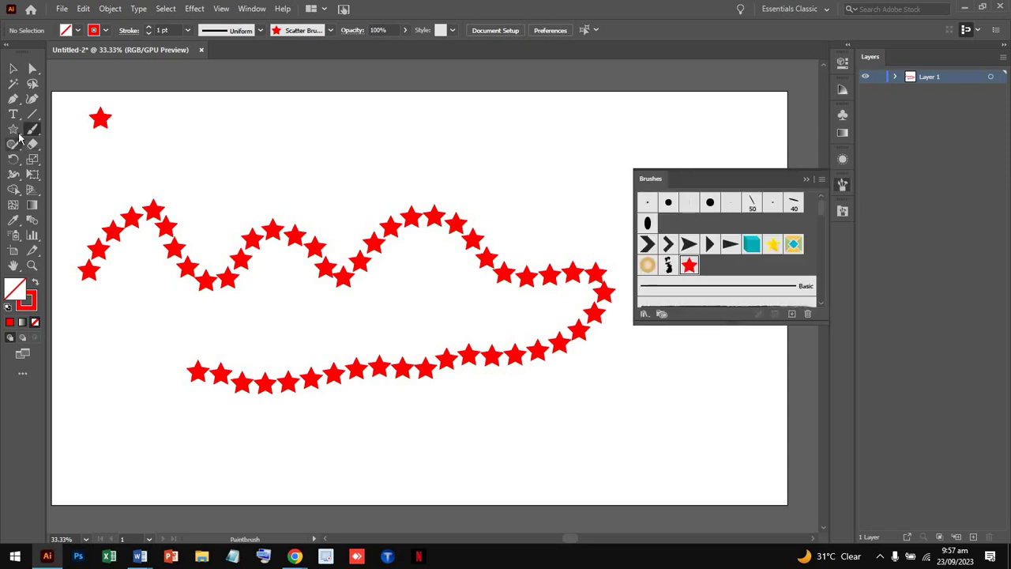
- Dismiss the Star dialog and marquee-select the painted star trail with the Selection tool
click(19, 132)
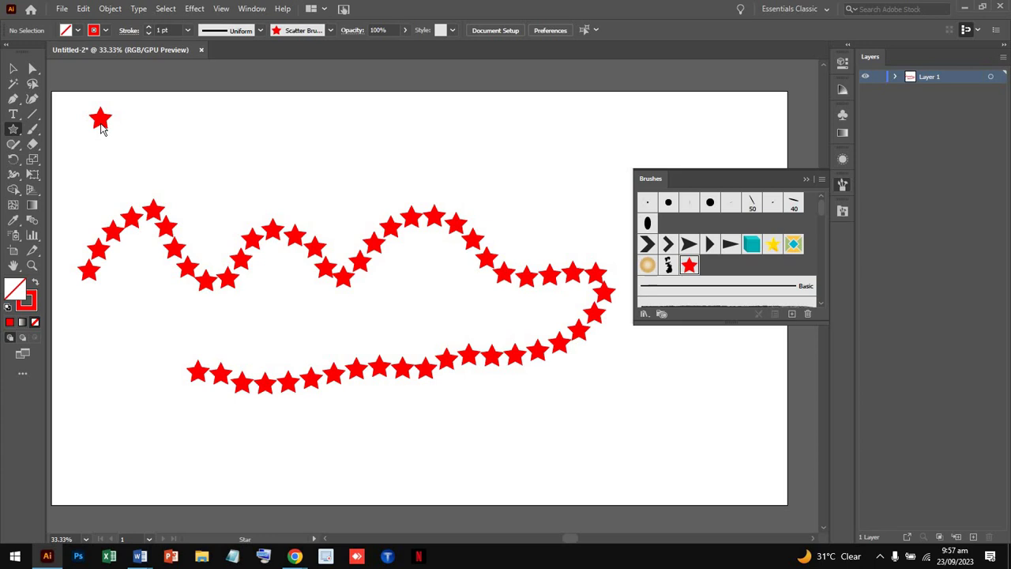
click(101, 129)
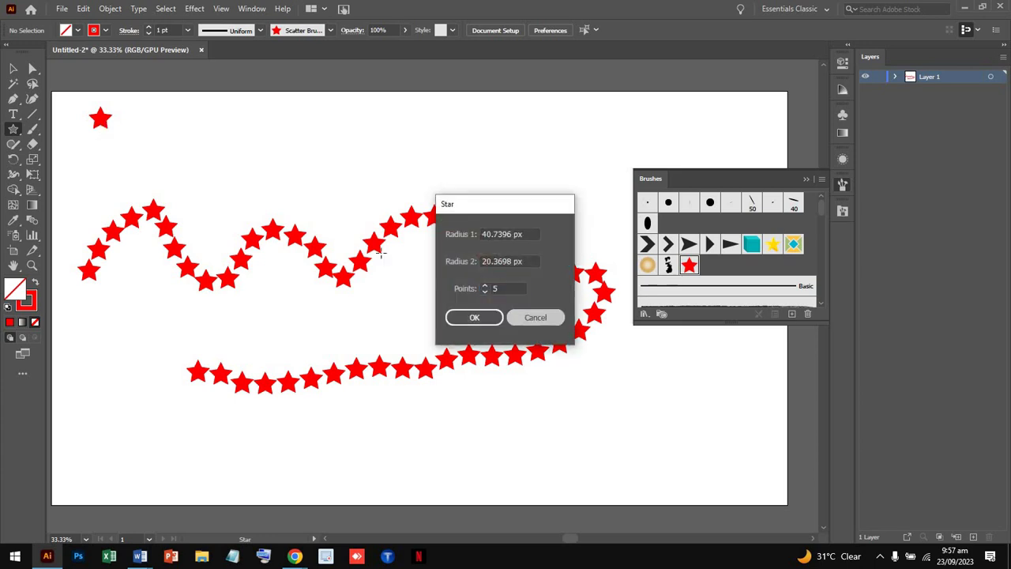
key(Escape)
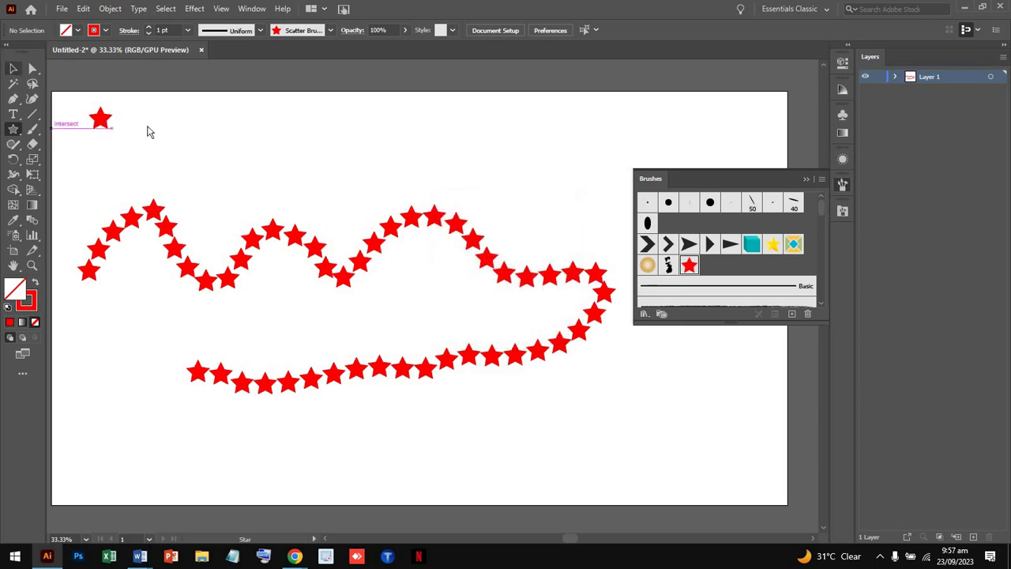
key(v)
drag(233, 182, 449, 362)
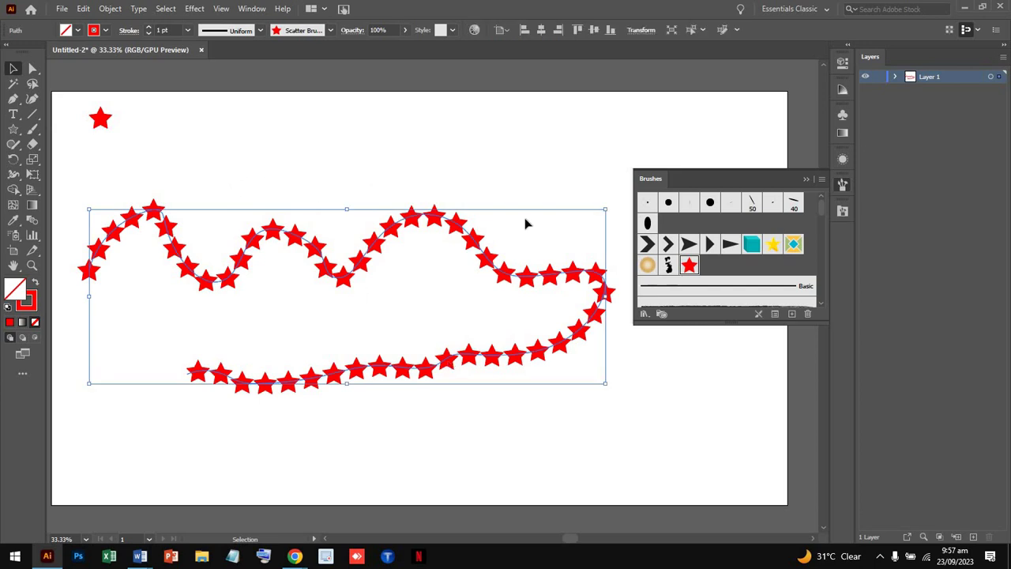
- Create a new scatter brush with smaller stars and -574% scatter, then select the small top-left star
click(792, 313)
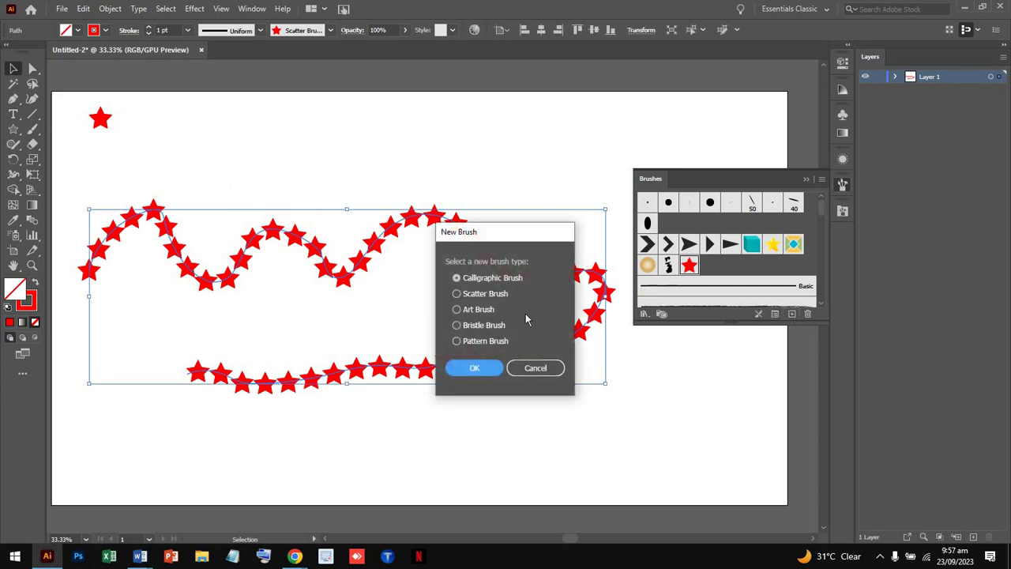
click(490, 294)
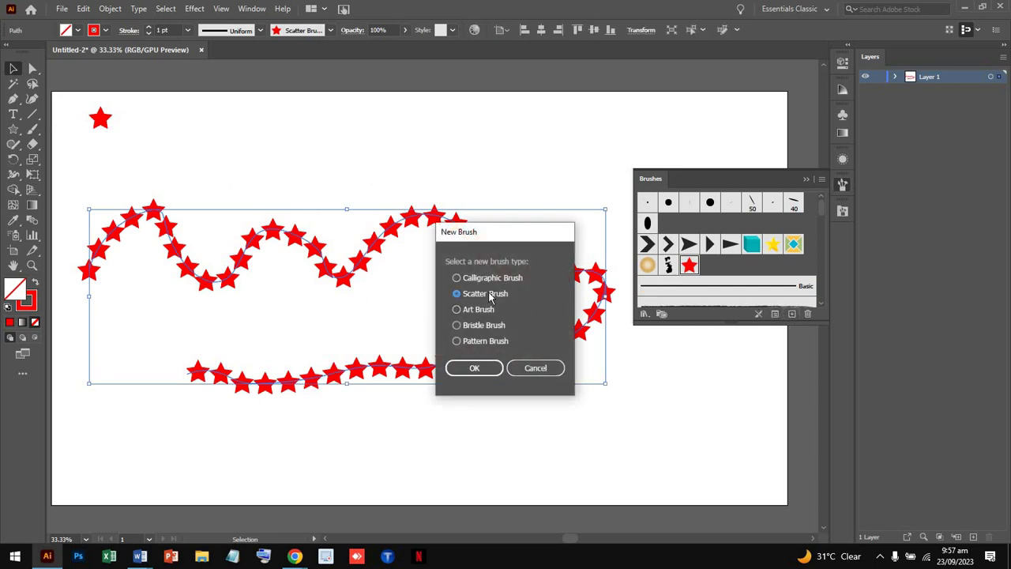
click(474, 368)
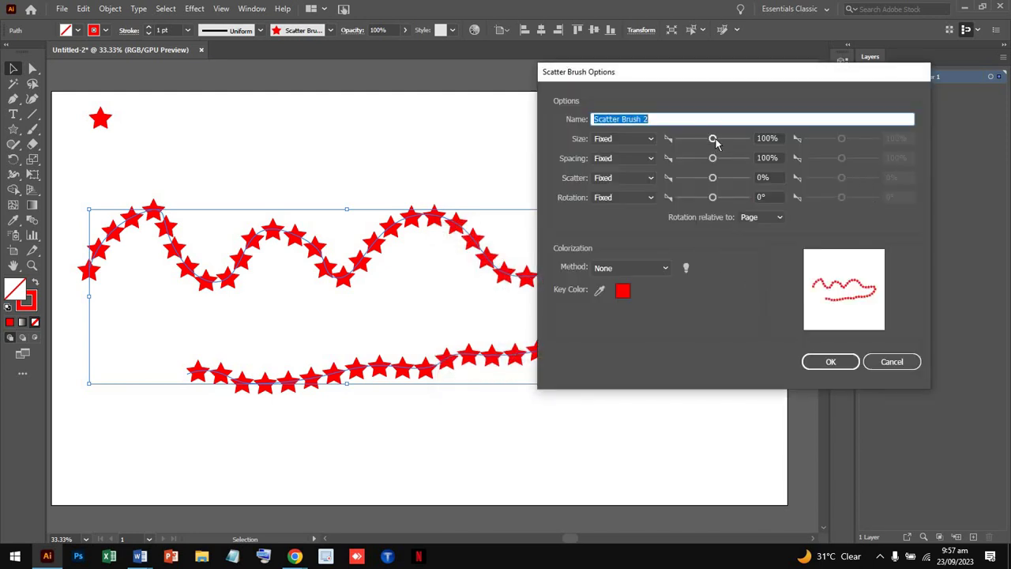
mouse_move(713, 139)
mouse_down()
mouse_move(695, 139)
mouse_move(731, 159)
mouse_up()
click(695, 179)
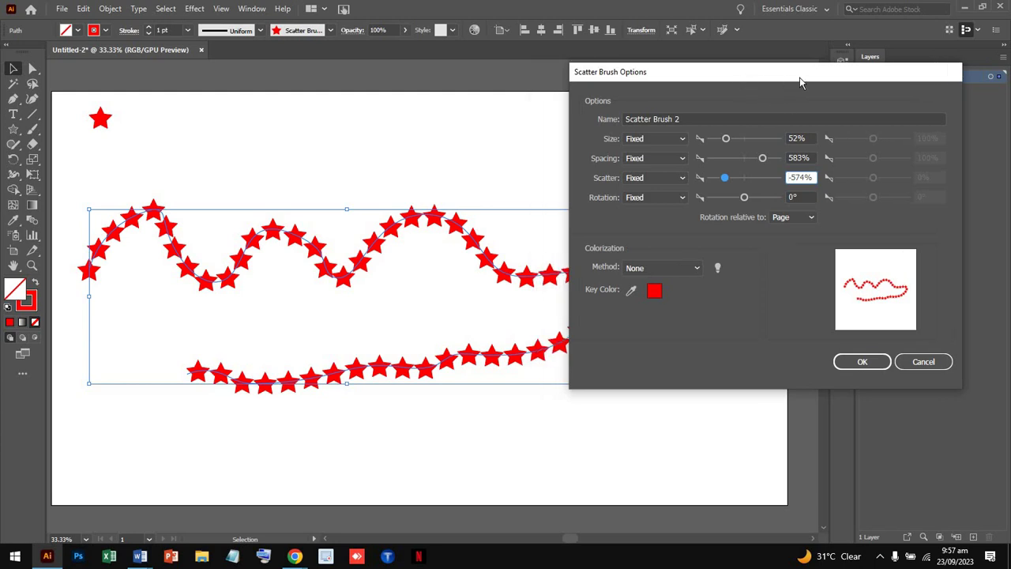
drag(741, 82, 800, 81)
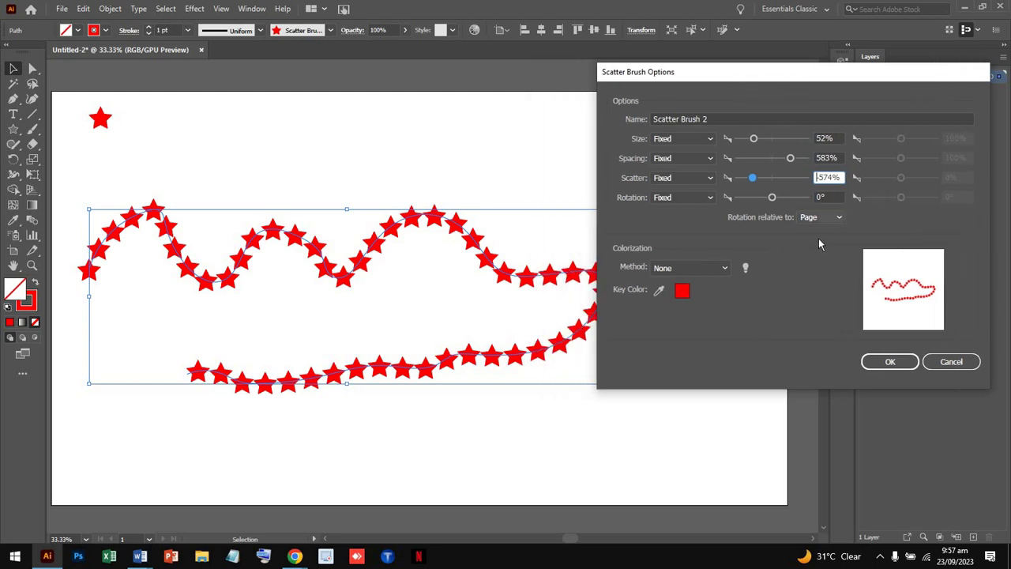
click(952, 360)
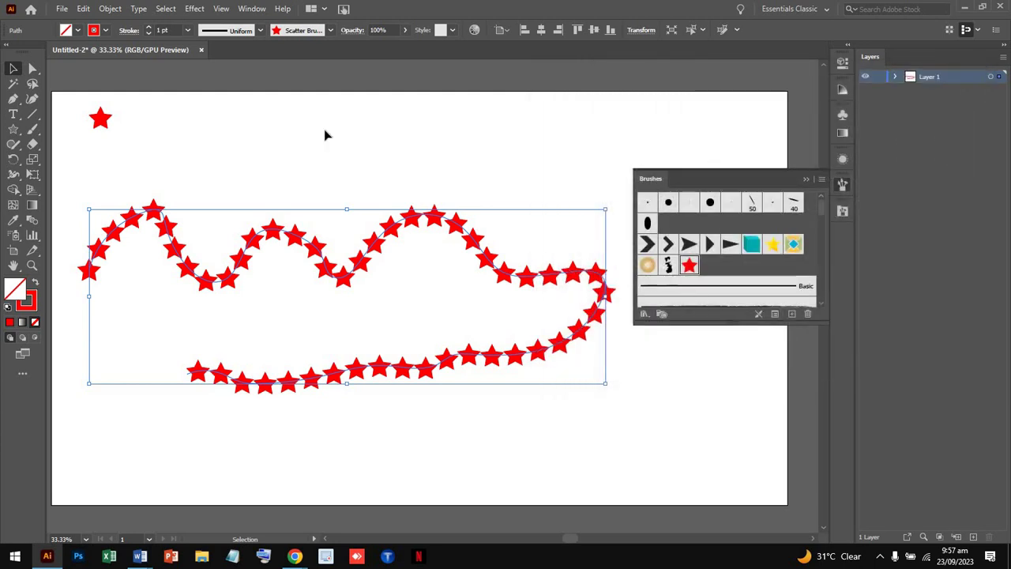
click(324, 135)
- Apply the red-star scatter brush to the small top-left star, leaving its stroke options unchanged
click(100, 118)
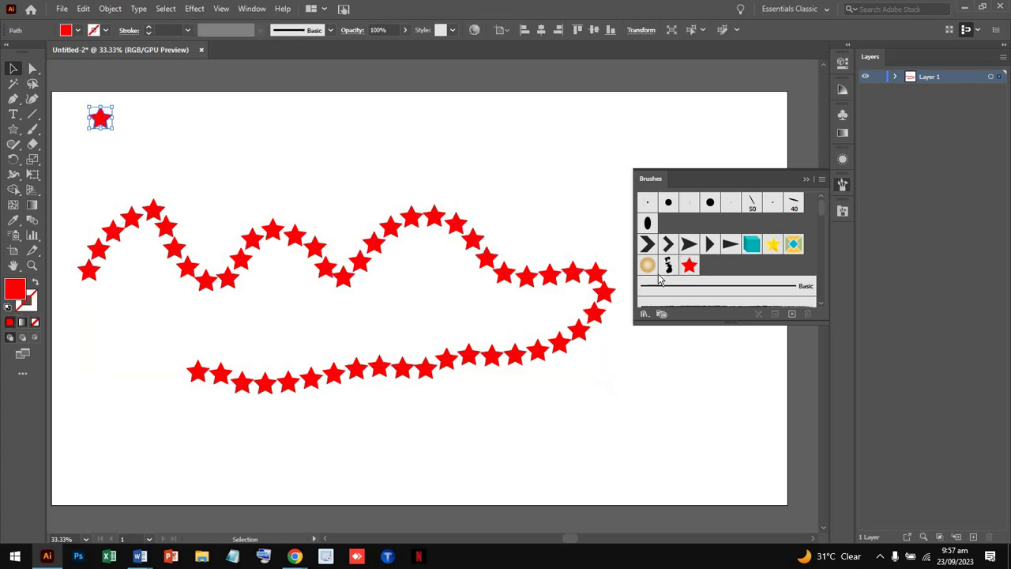
click(689, 266)
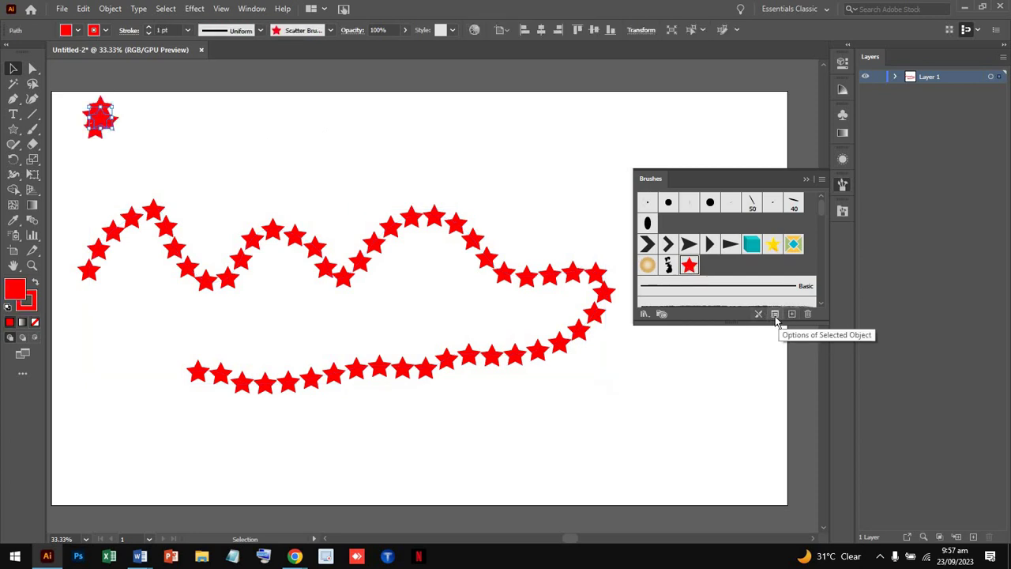
click(776, 316)
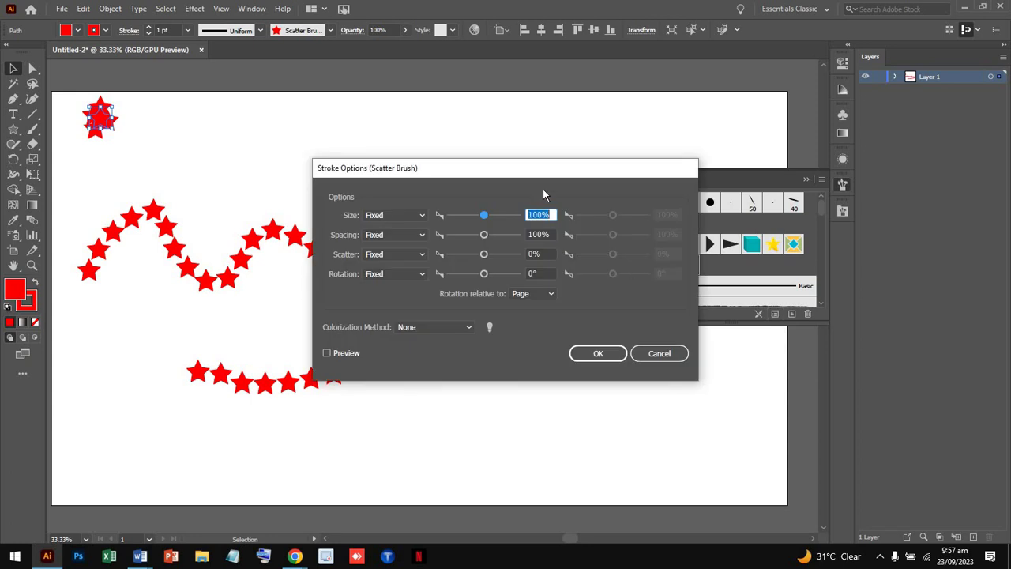
drag(537, 174, 859, 165)
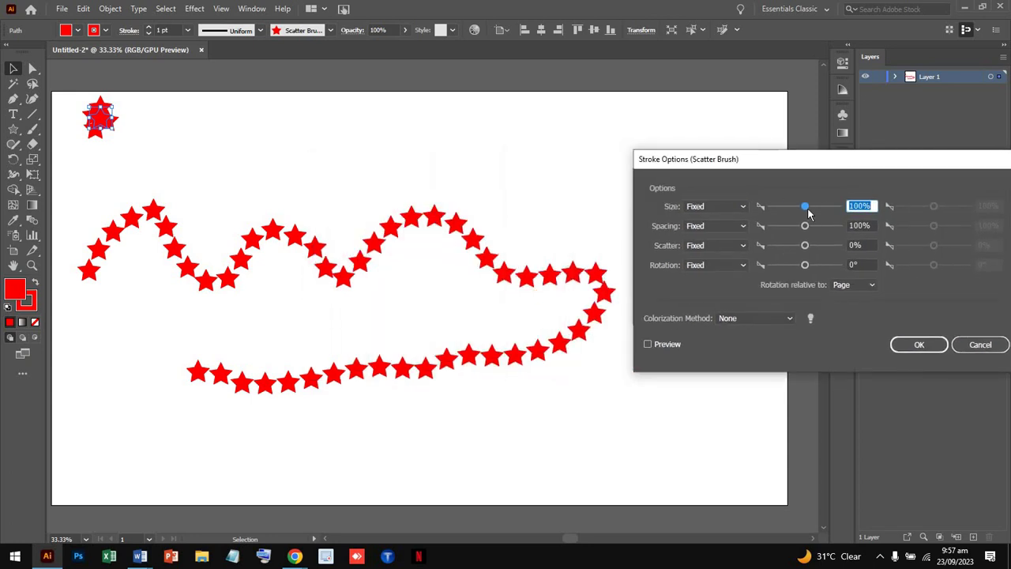
drag(819, 204, 804, 207)
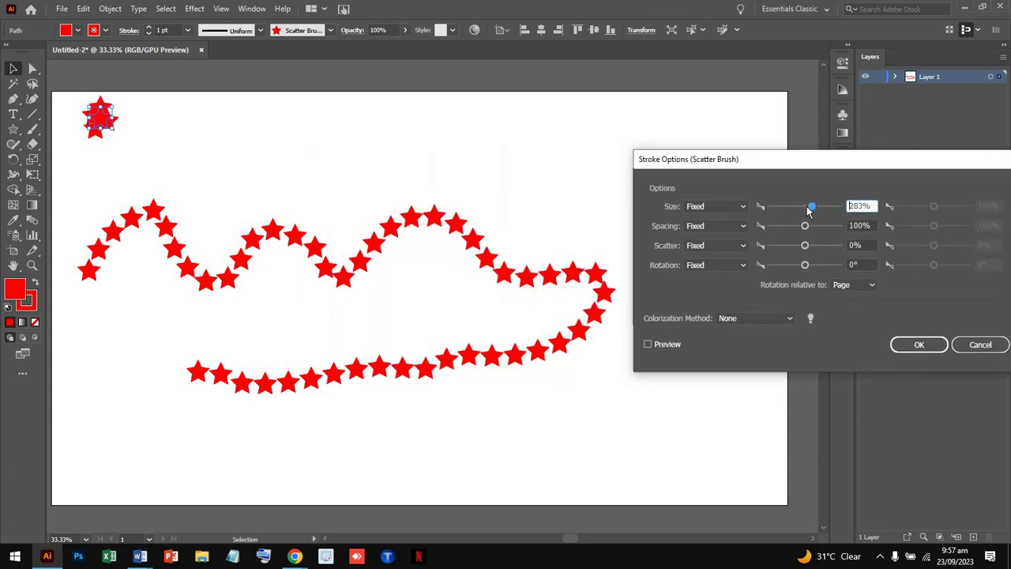
click(980, 345)
- For the wavy trail, enlarge the stars and set spacing 20%, scatter 685%, rotation relative to path at -47°
click(395, 245)
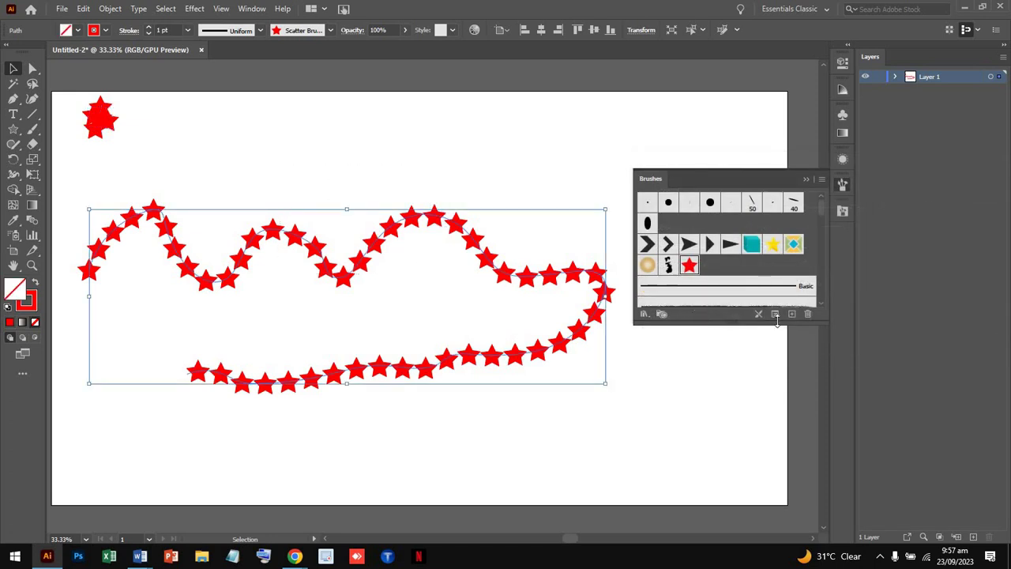
drag(777, 320, 779, 324)
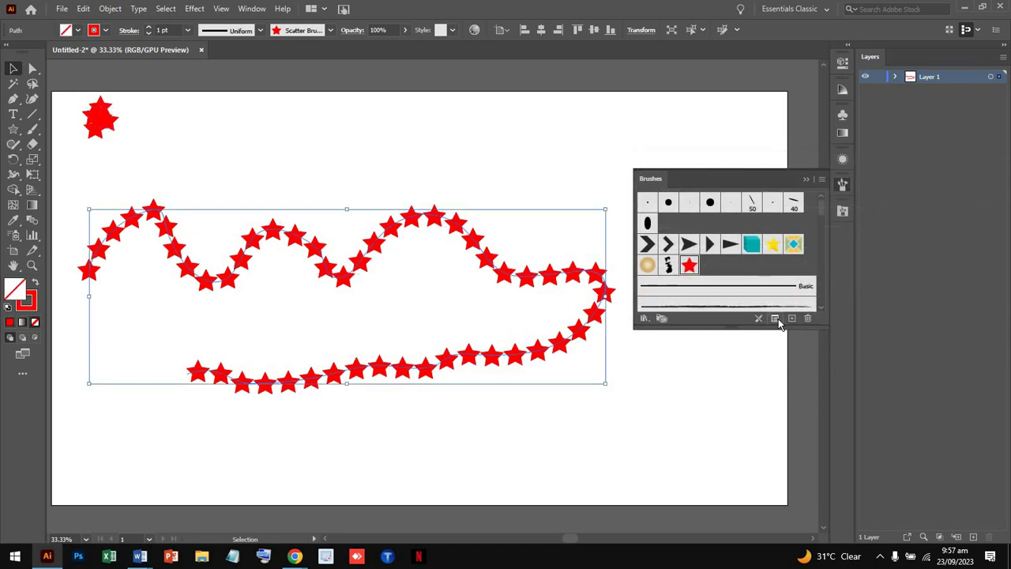
click(777, 319)
drag(805, 209, 828, 210)
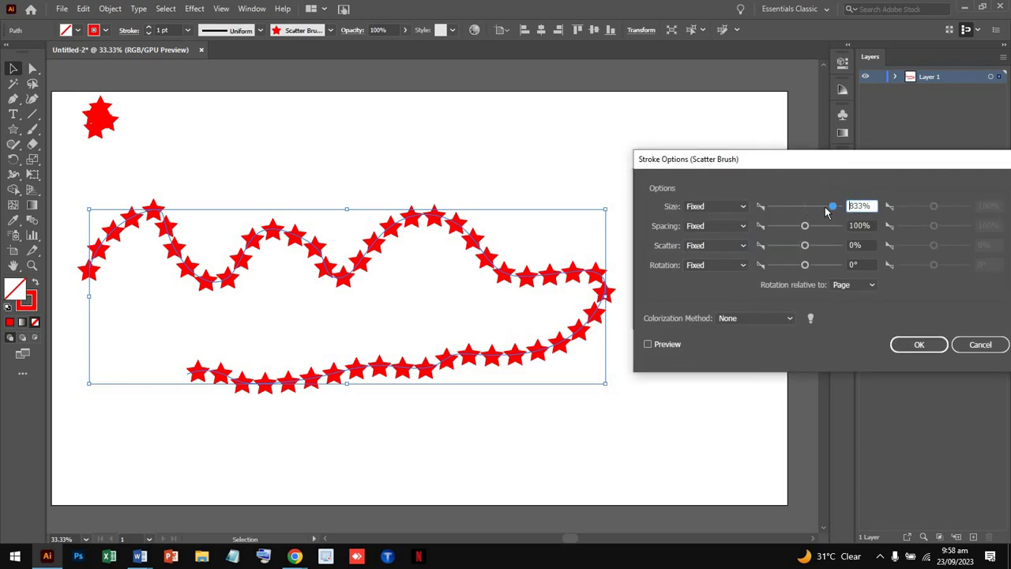
click(776, 226)
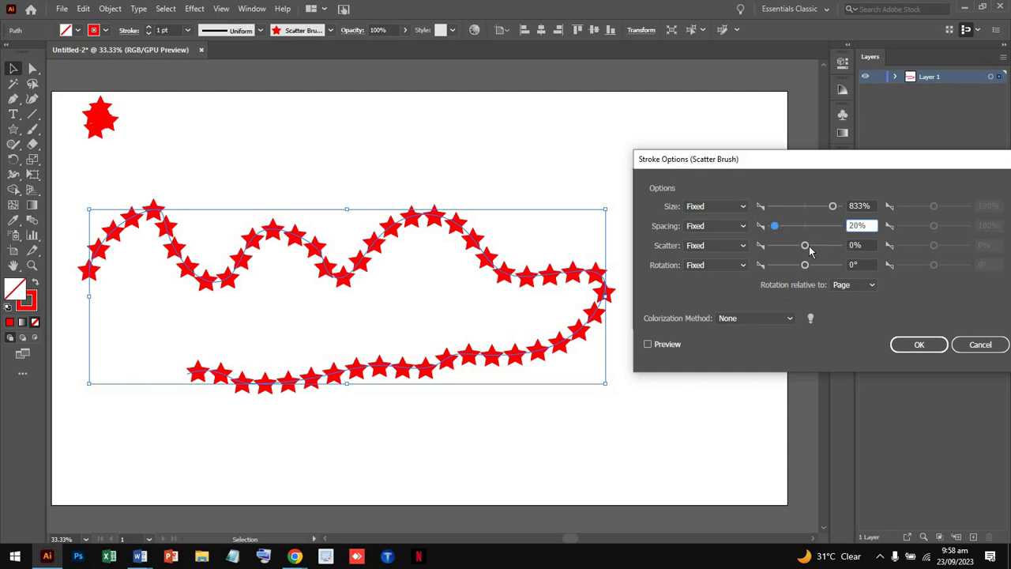
mouse_move(806, 246)
mouse_down()
mouse_move(828, 246)
mouse_move(774, 265)
mouse_up()
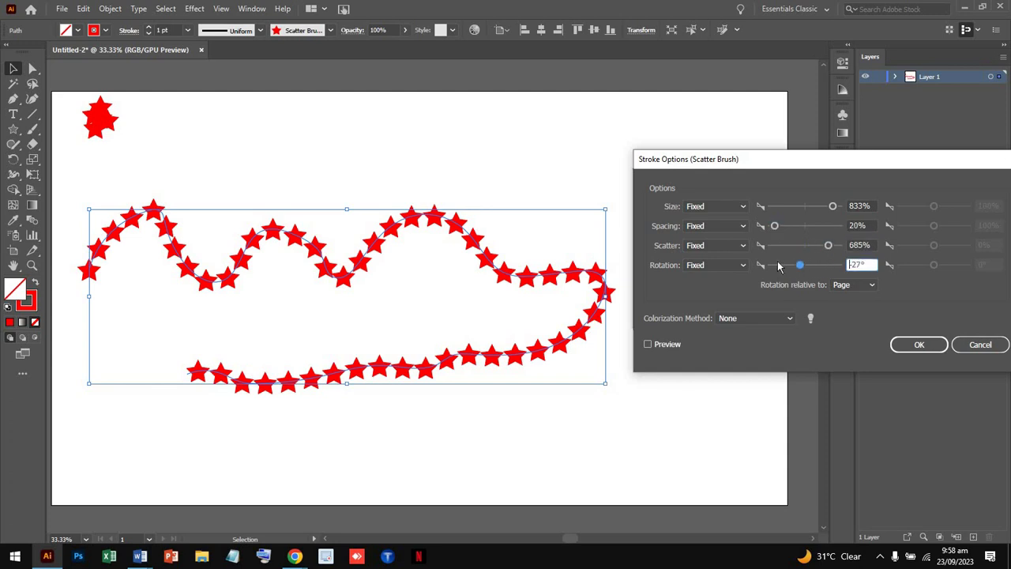
click(864, 287)
click(845, 312)
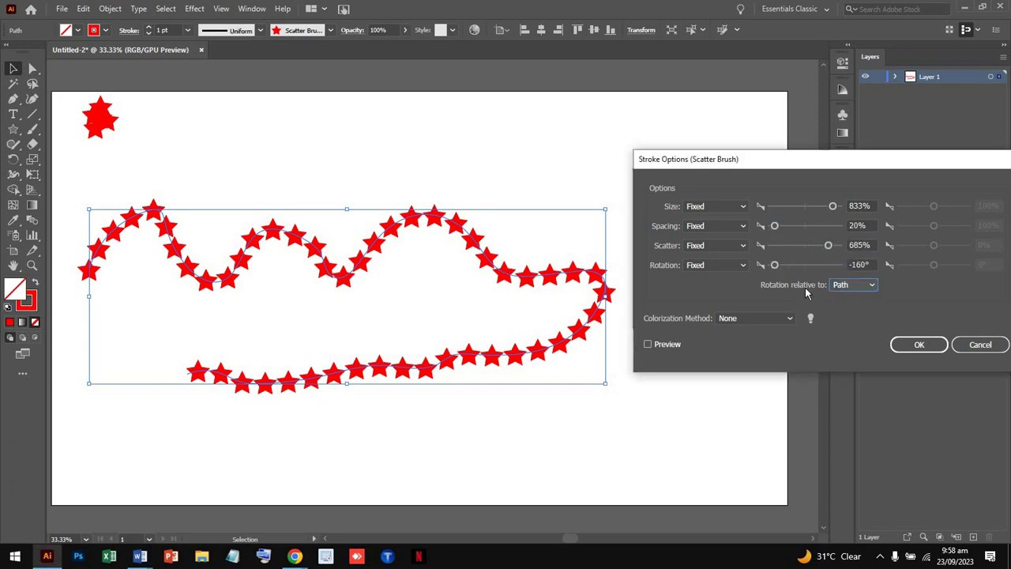
drag(774, 265, 795, 265)
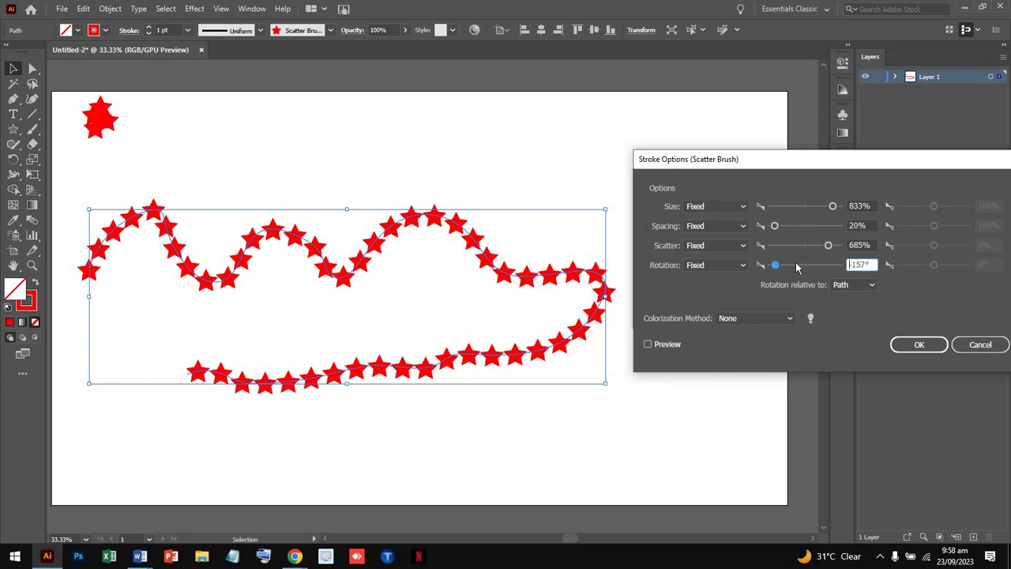
- Set size, spacing, scatter and rotation to Random, with a 70° lower rotation value
click(703, 208)
click(727, 228)
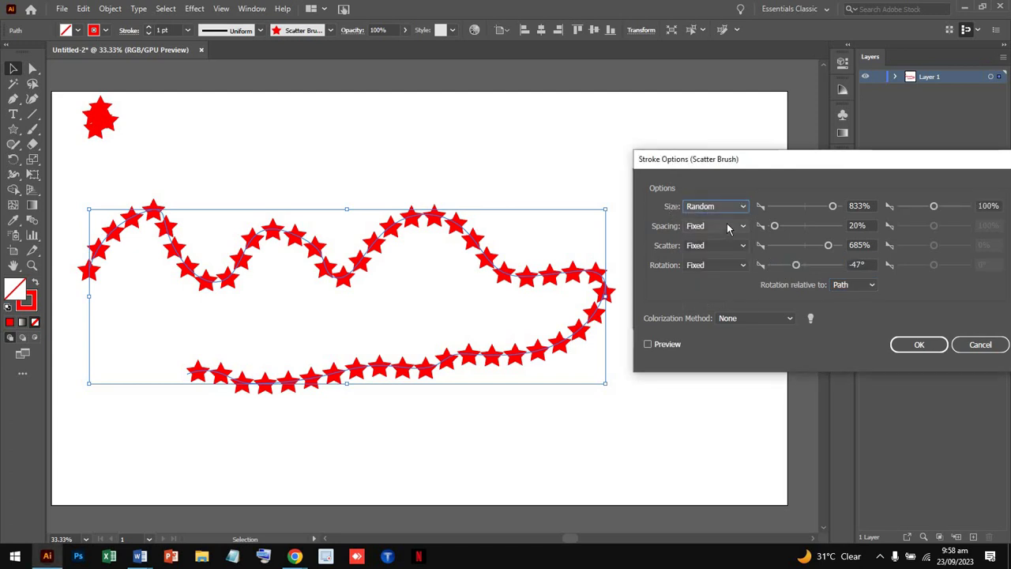
click(729, 228)
click(730, 229)
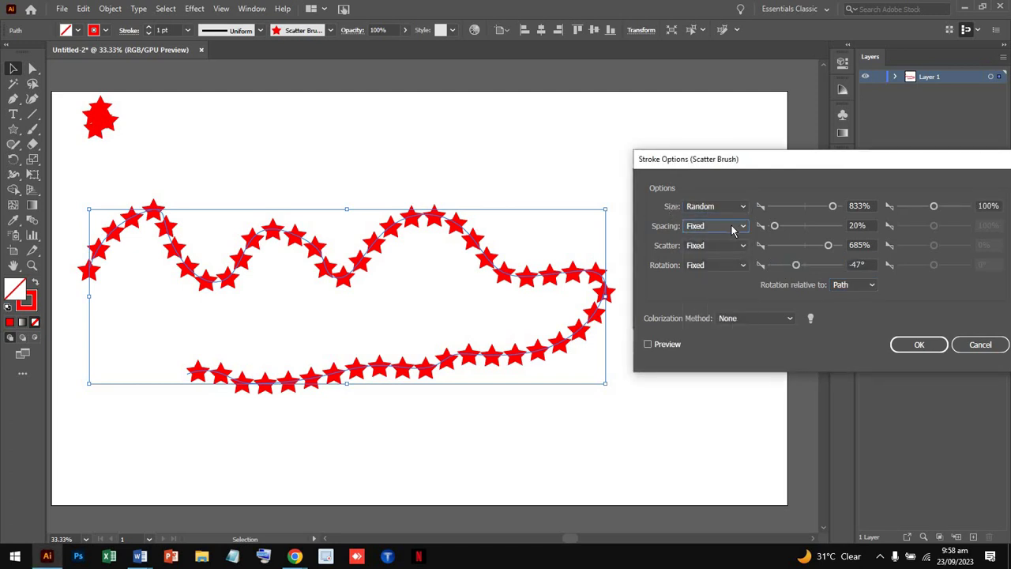
click(733, 228)
click(743, 253)
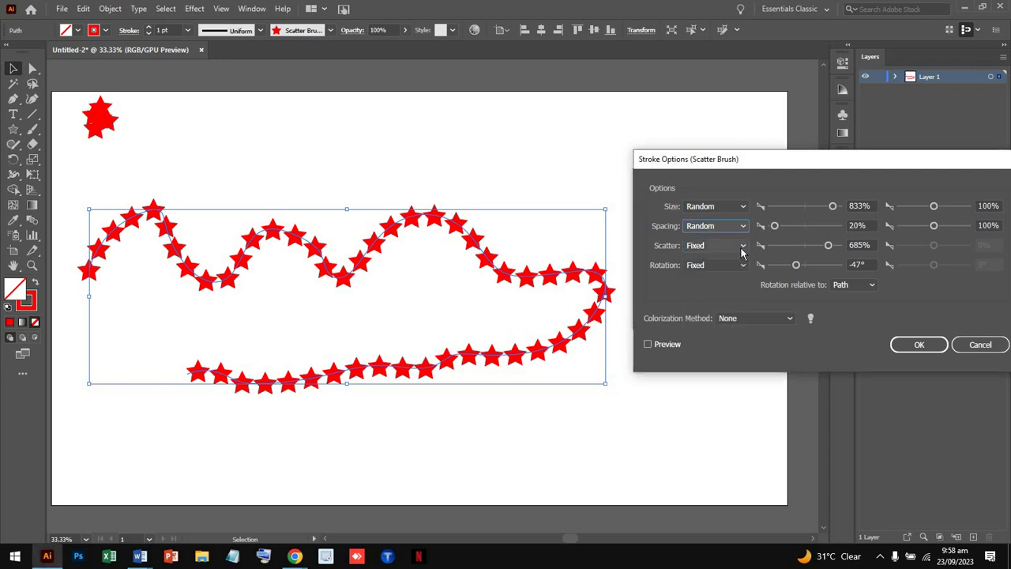
click(741, 251)
click(739, 272)
click(737, 267)
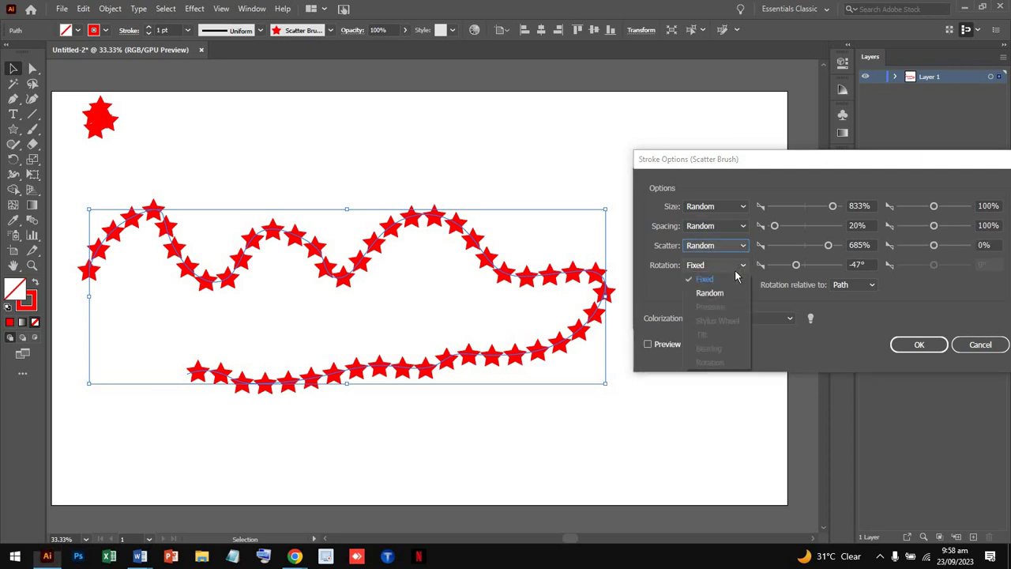
click(733, 293)
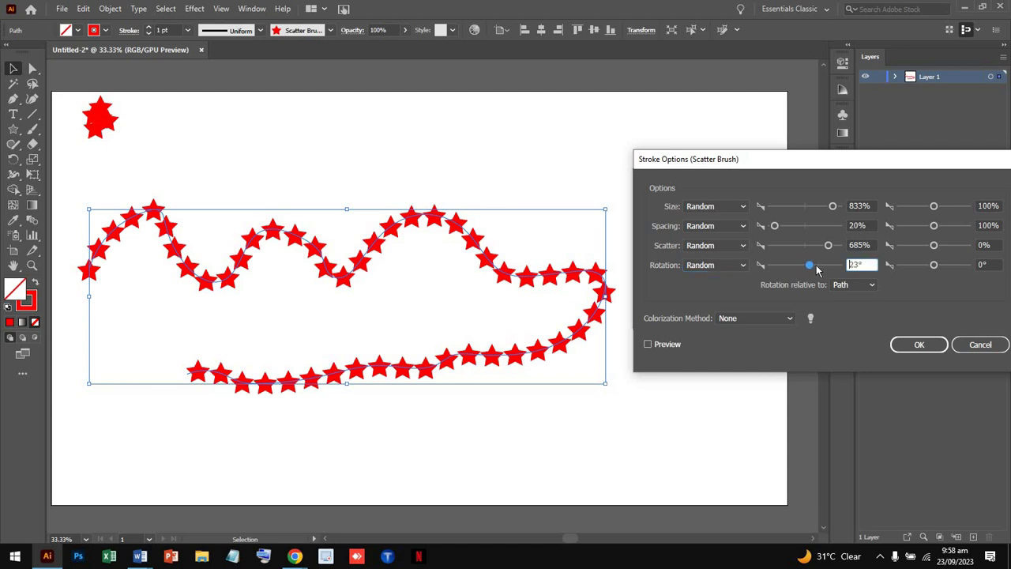
drag(795, 266, 818, 265)
- Set upper limits of scatter 555%, spacing 70% and rotation 47°, preview, then cancel the changes
click(952, 245)
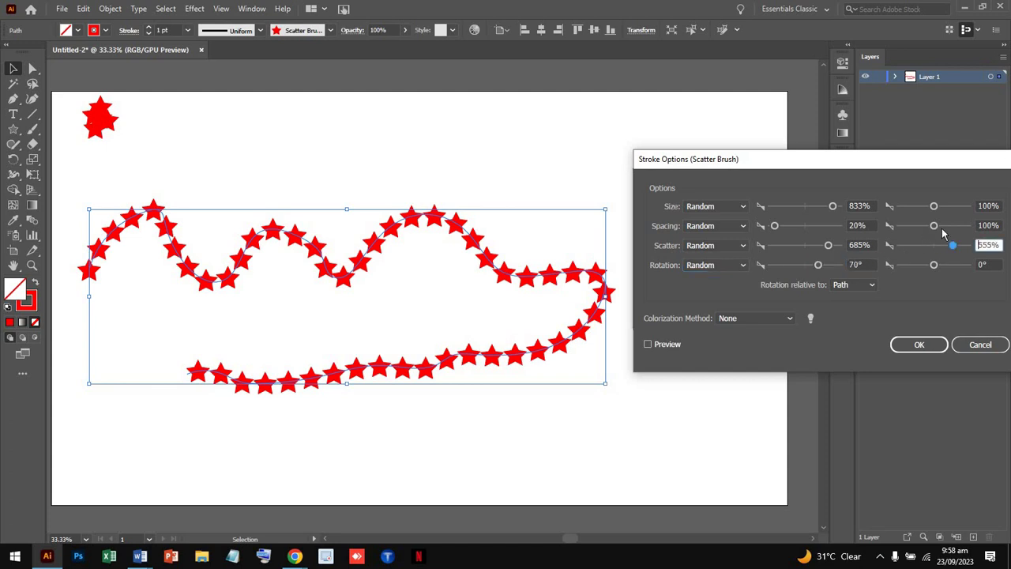
drag(933, 228, 921, 207)
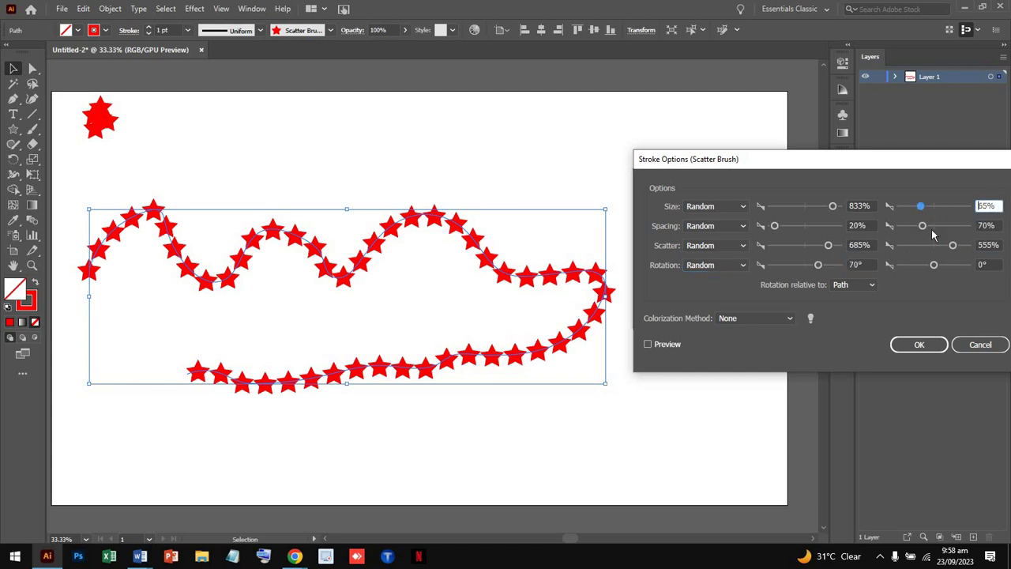
drag(937, 268, 946, 269)
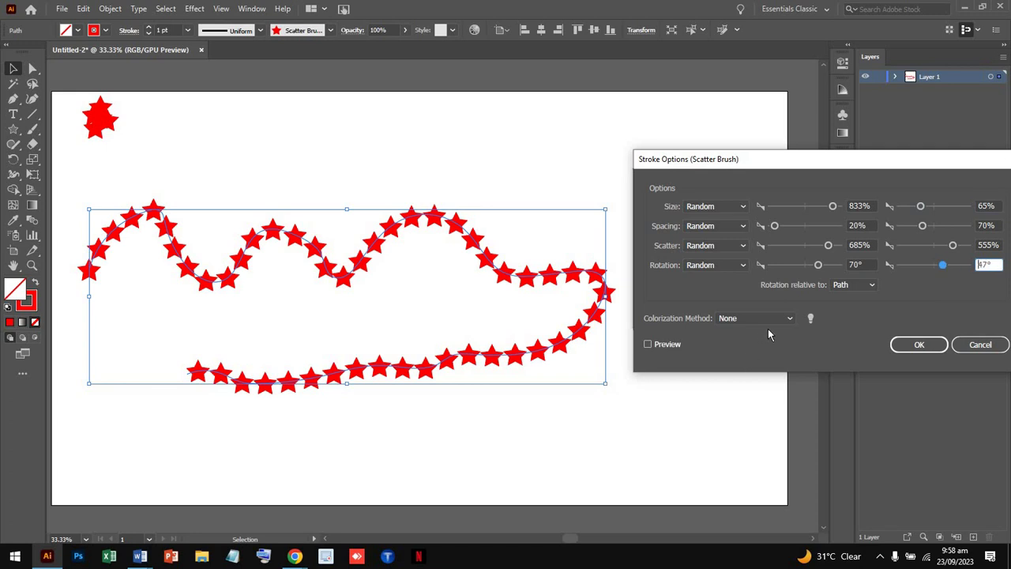
click(661, 342)
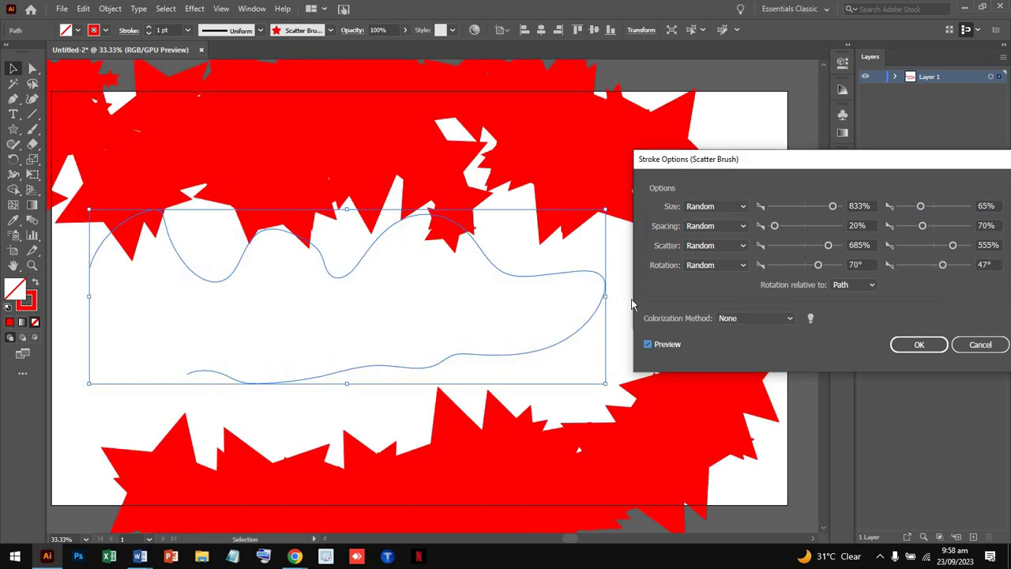
click(980, 346)
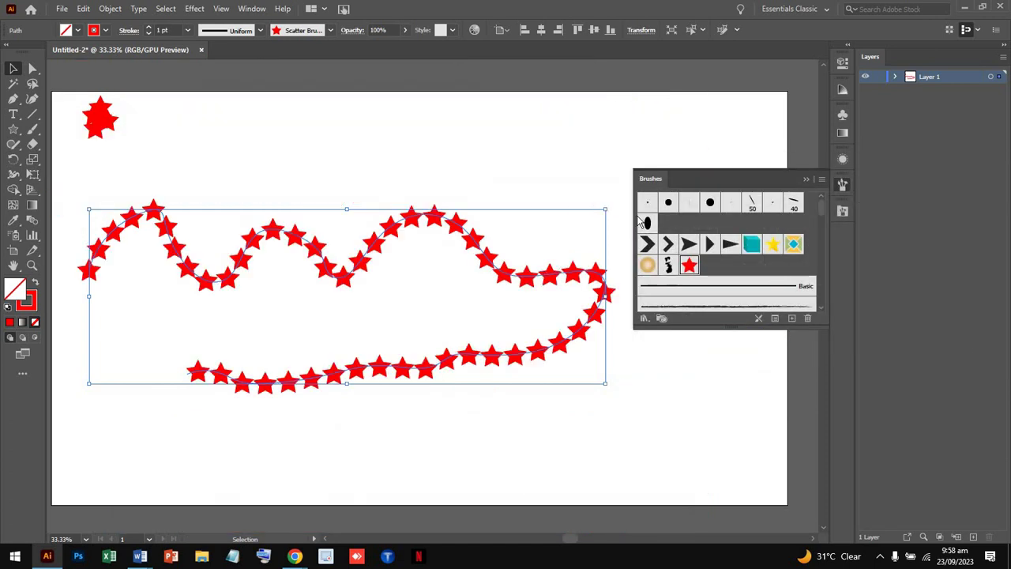
- Deselect the star trail, then marquee-select it again
scroll(497, 367, right, 2)
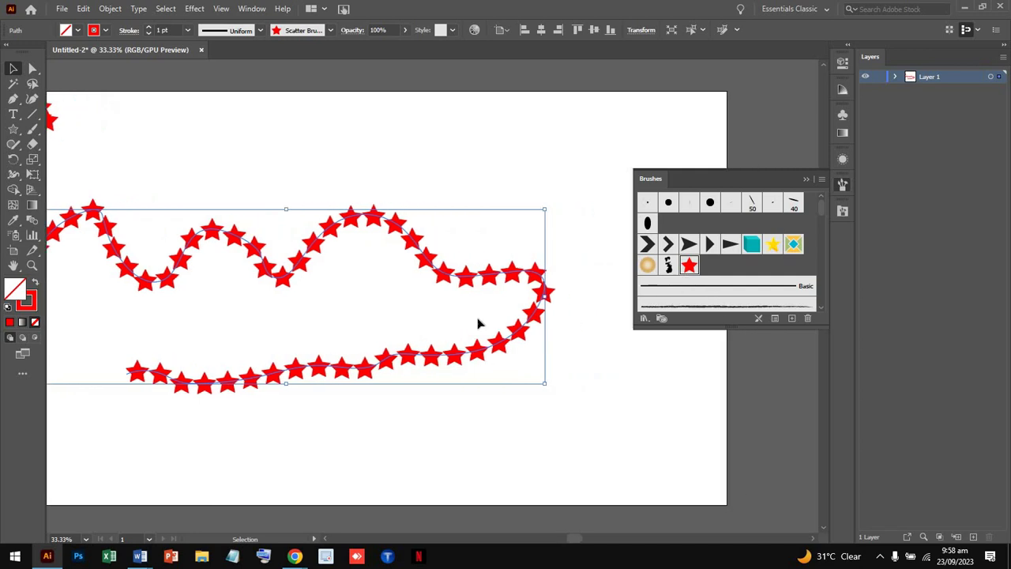
click(344, 271)
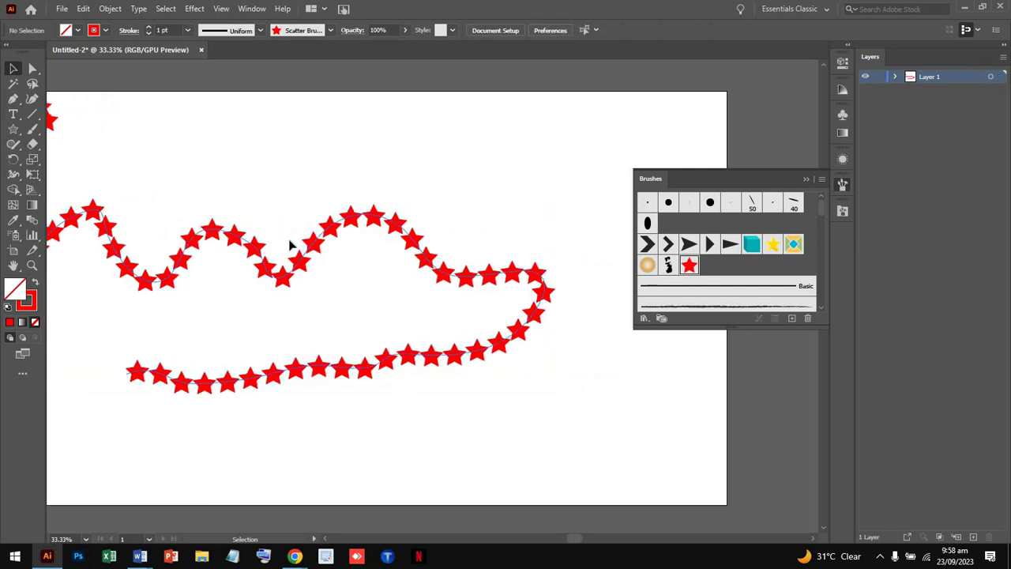
drag(224, 181, 448, 372)
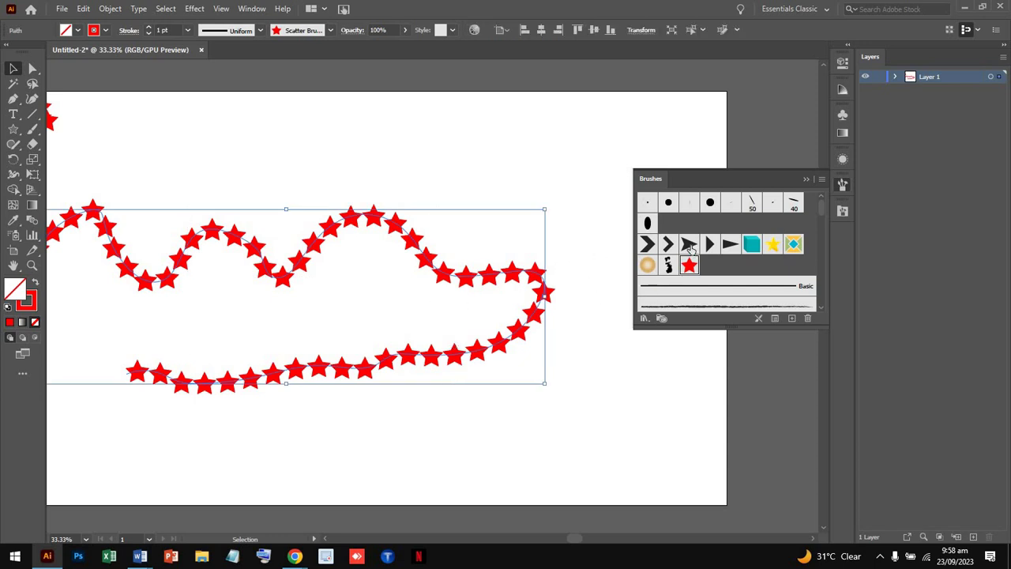
- With the Paintbrush zoomed to 200%, paint a looping stroke of large red stars
click(272, 132)
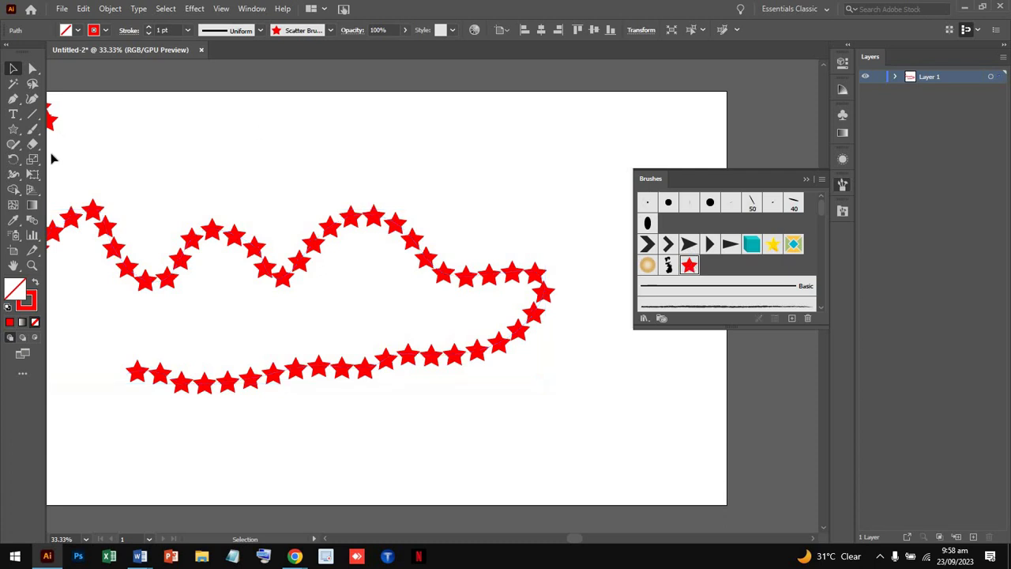
click(32, 129)
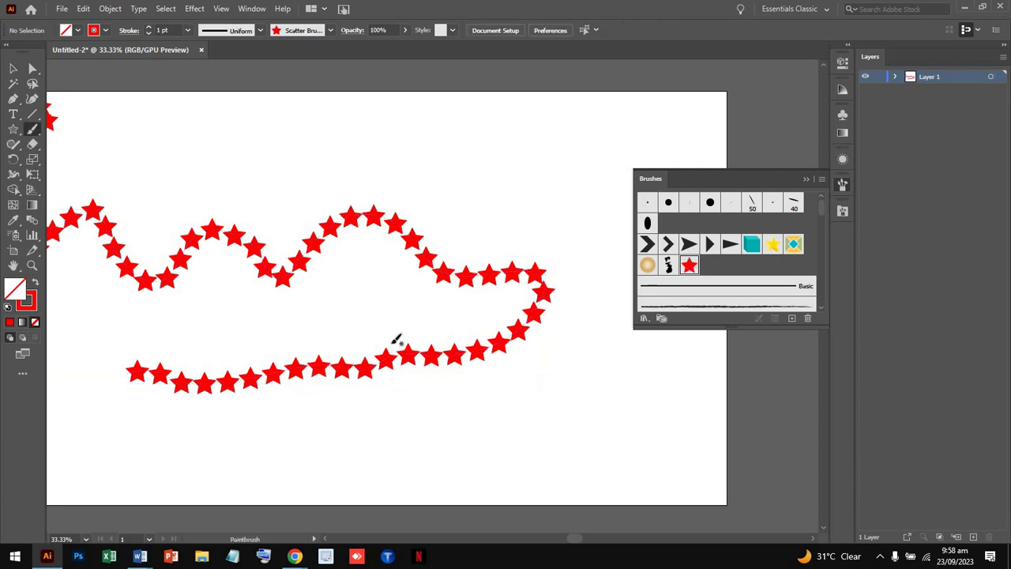
key(ctrl+plus)
key(ctrl+plus)
key(ctrl+plus)
key(ctrl+plus)
key(ctrl+plus)
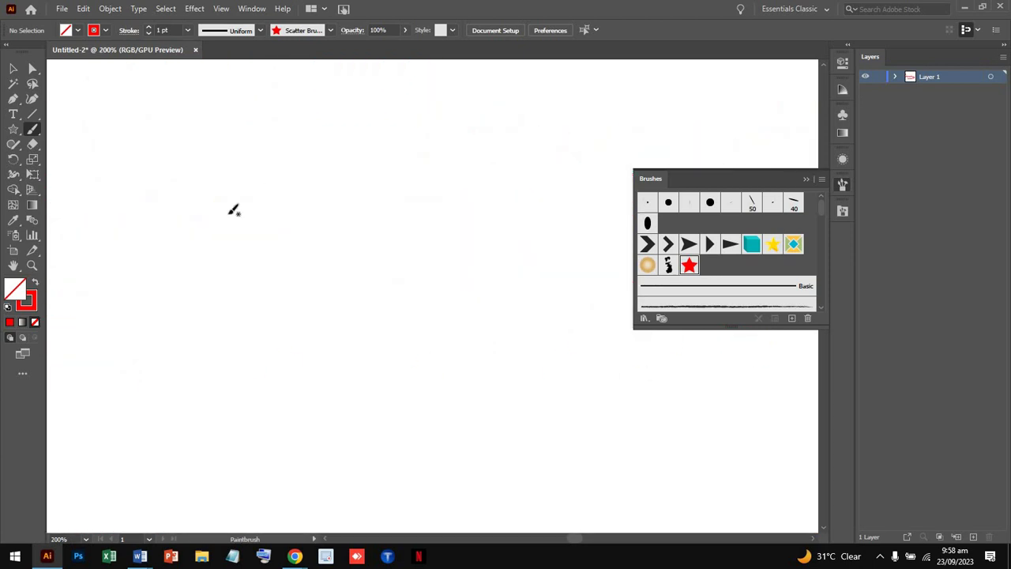
drag(220, 136, 327, 132)
drag(246, 255, 293, 279)
drag(267, 228, 308, 461)
drag(389, 427, 391, 425)
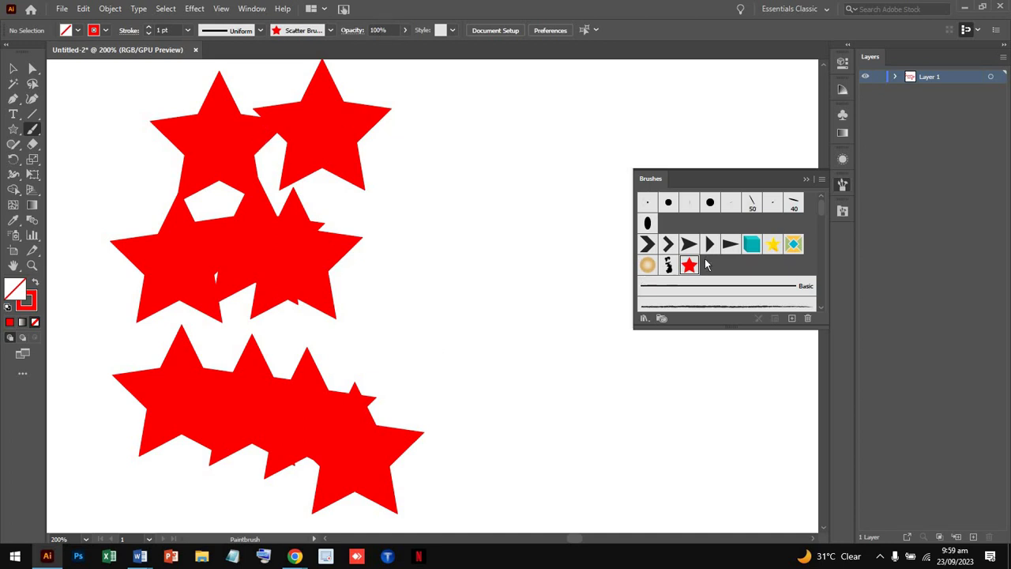
- Cancel the new brush and delete the small cluster of red stars
click(792, 319)
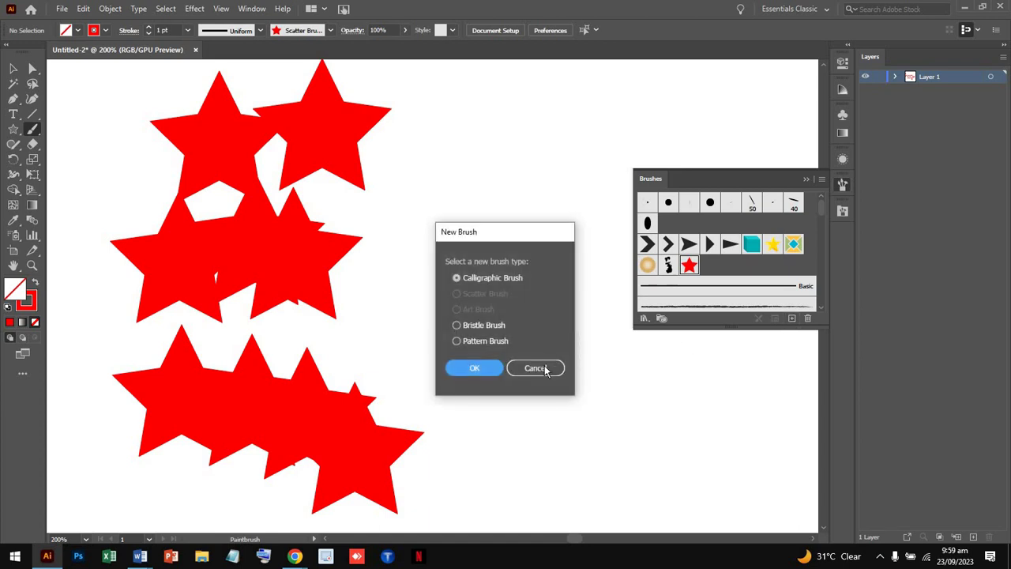
click(545, 368)
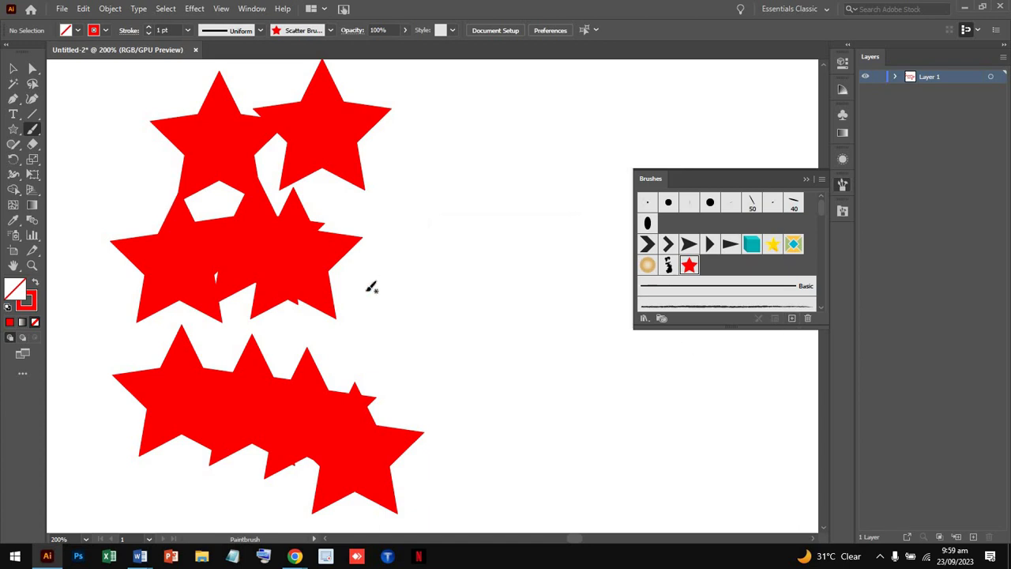
key(ctrl+minus)
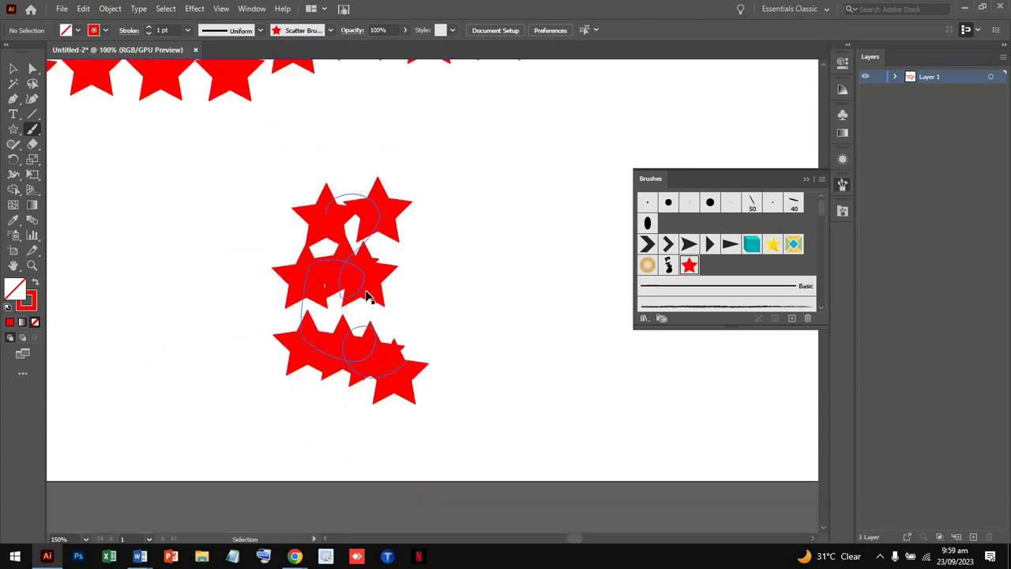
key(ctrl+minus)
key(ctrl+minus)
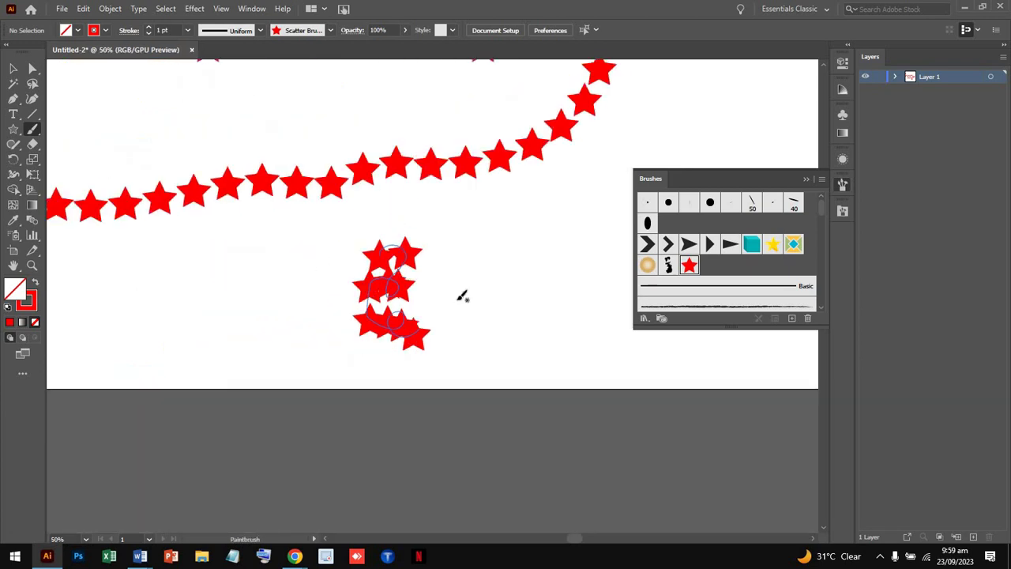
click(13, 69)
drag(344, 239, 507, 358)
key(Delete)
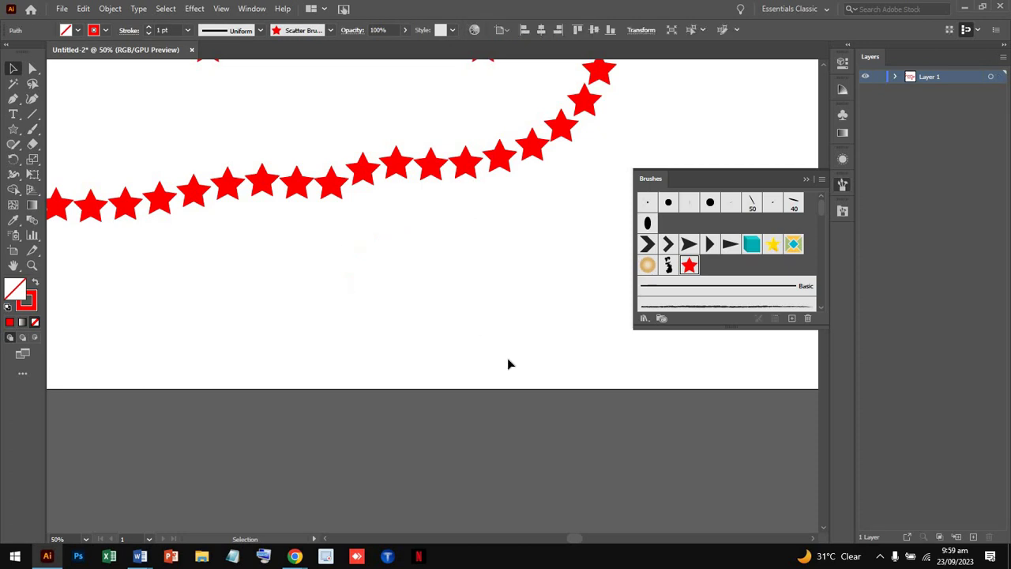
- Zoom out to the whole artboard and delete all remaining star artwork
scroll(508, 365, up, 5)
scroll(508, 364, left, 3)
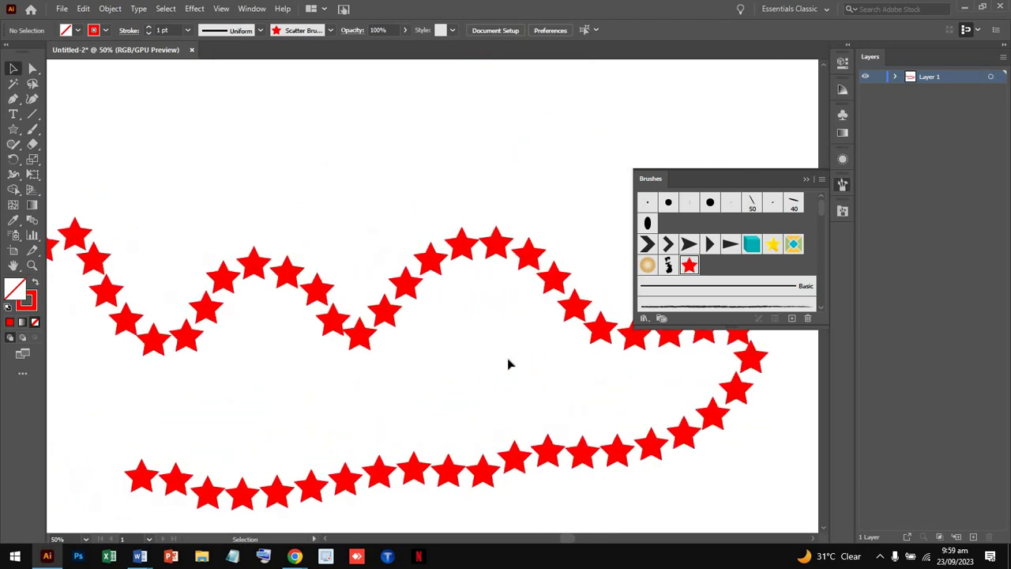
key(ctrl+minus)
key(ctrl+minus)
click(332, 293)
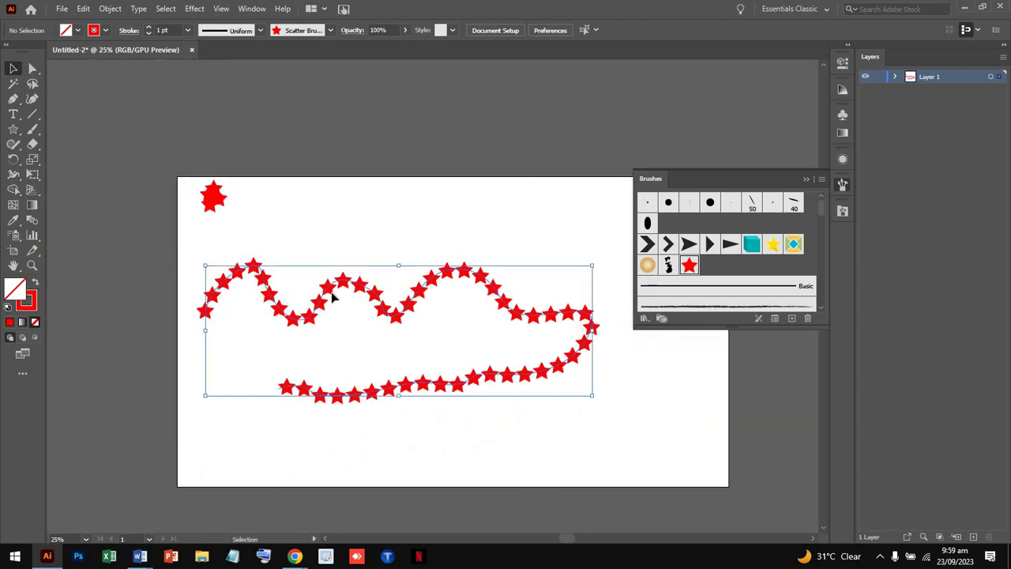
drag(194, 189, 546, 495)
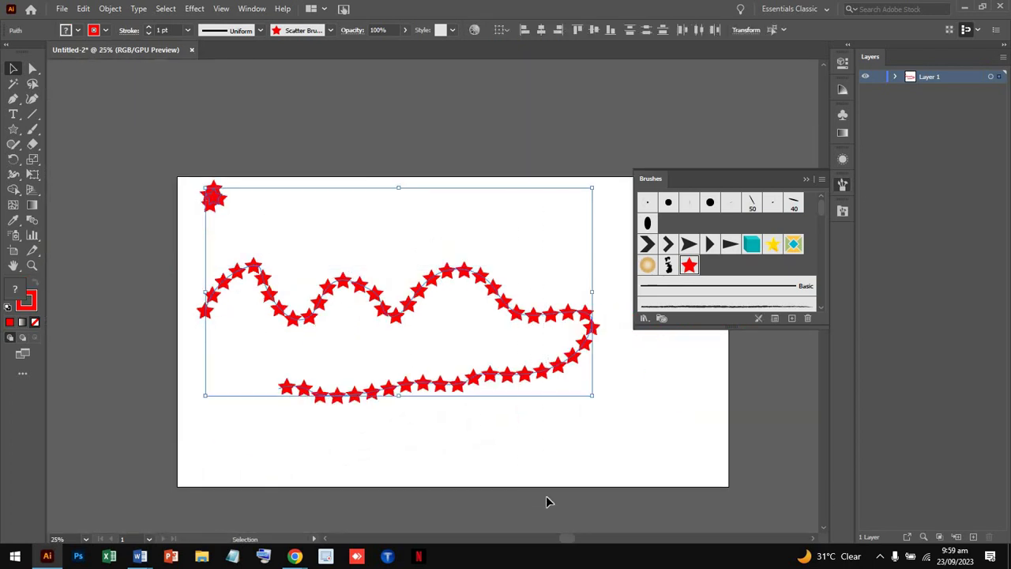
key(Delete)
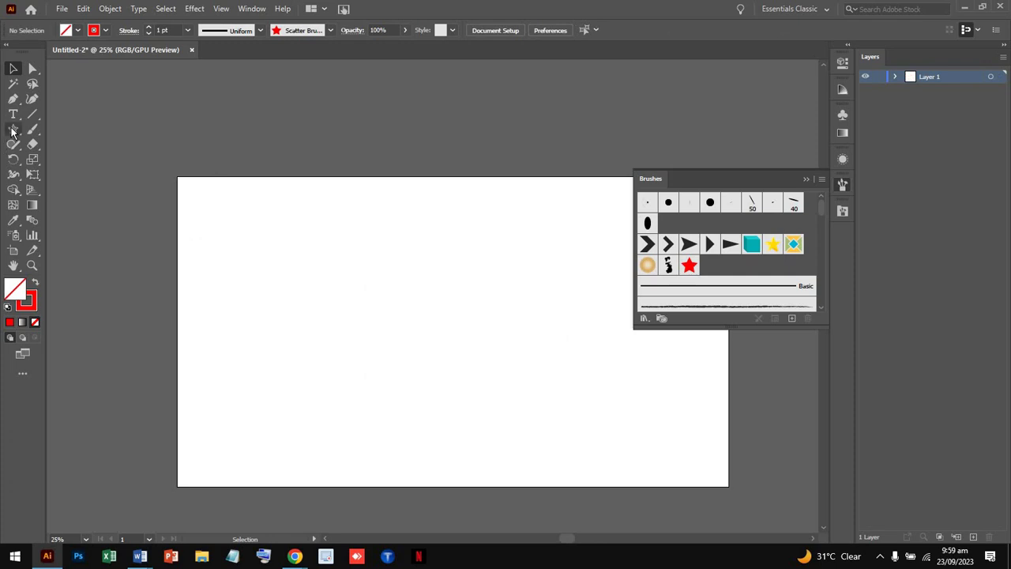
- Draw a small star at the top-left and give it a red fill with no stroke
click(11, 129)
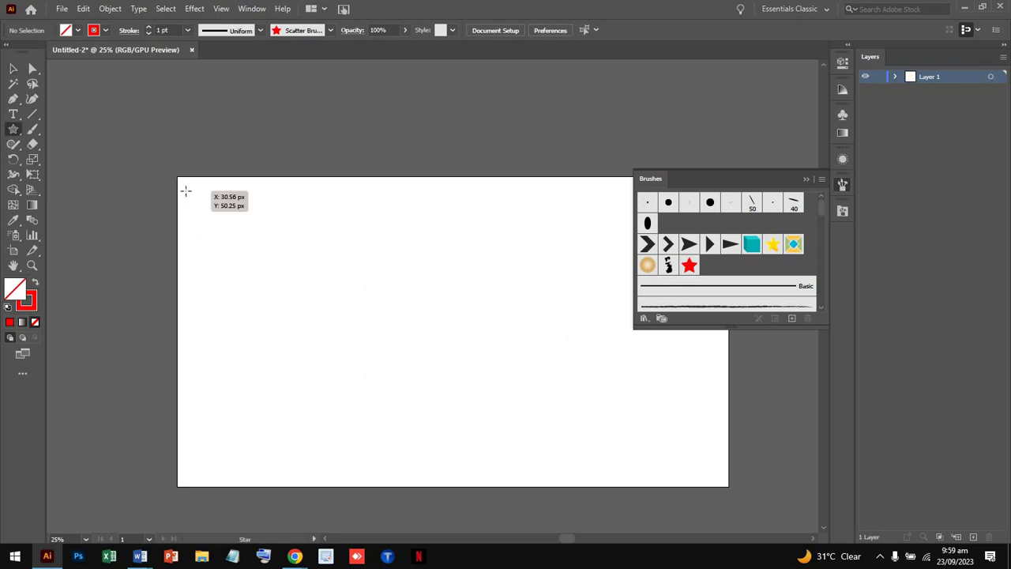
drag(186, 191, 187, 192)
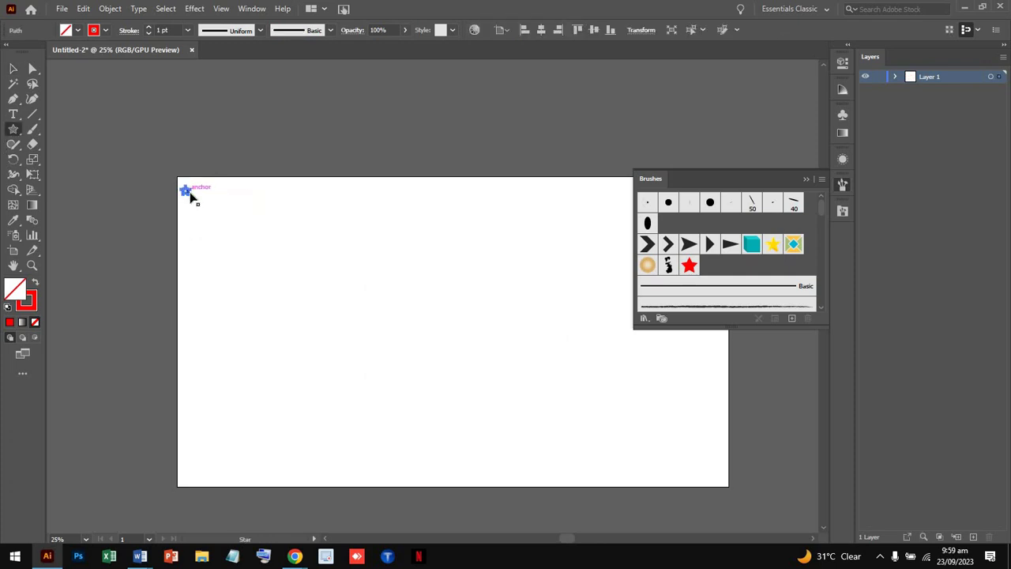
key(ctrl+equal)
key(ctrl+equal)
key(ctrl+equal)
key(ctrl+equal)
key(ctrl+equal)
key(ctrl+equal)
key(ctrl+equal)
key(ctrl+equal)
key(ctrl+equal)
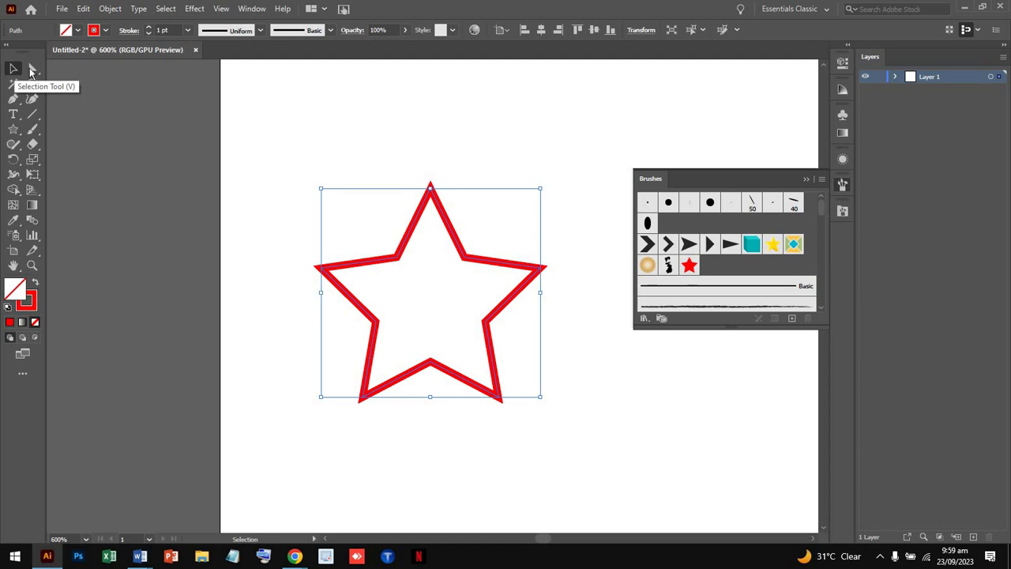
click(67, 32)
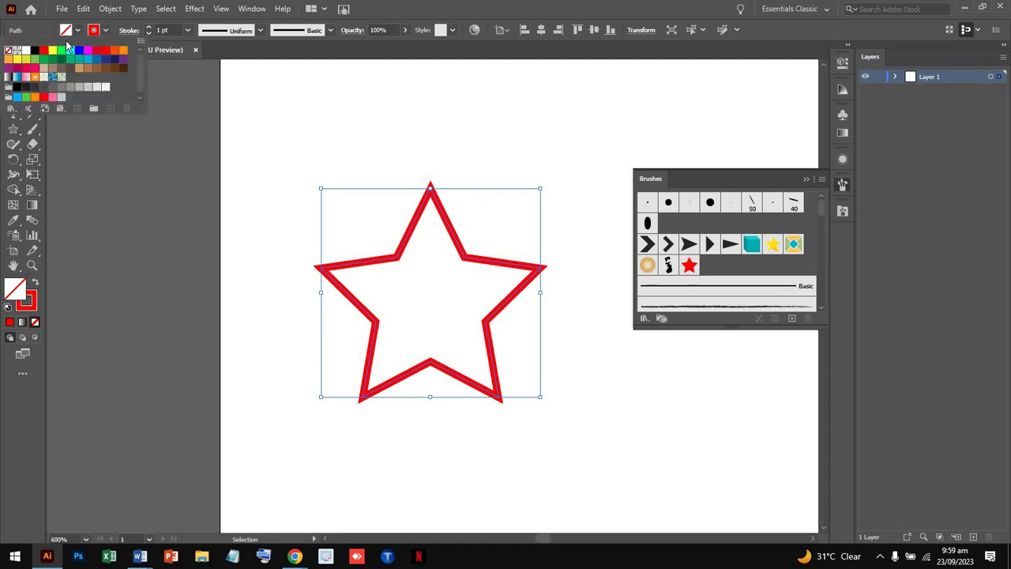
click(44, 50)
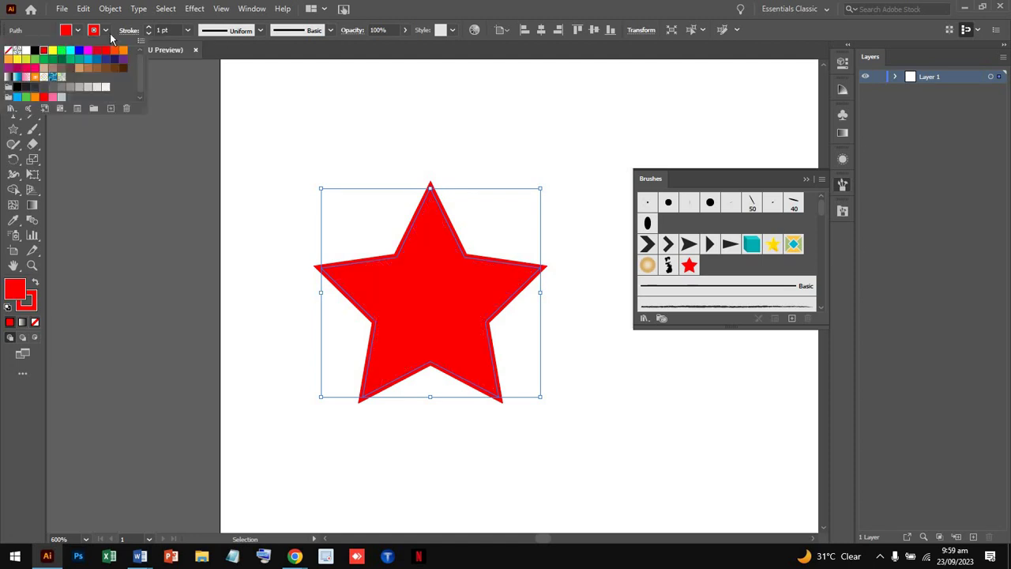
click(104, 32)
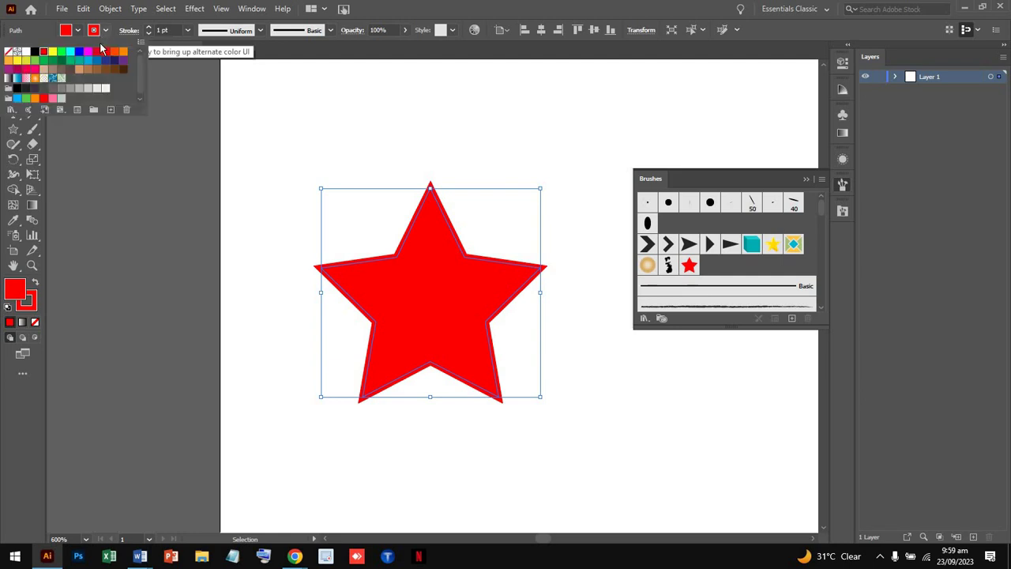
click(8, 53)
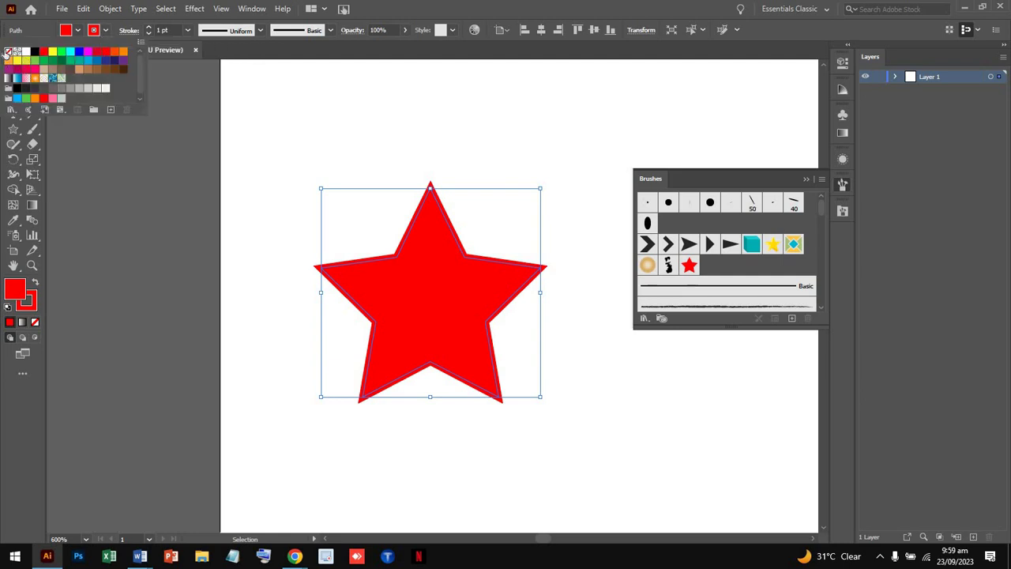
- Save the red star as a new scatter brush, Scatter Brush 2, with default settings
click(792, 319)
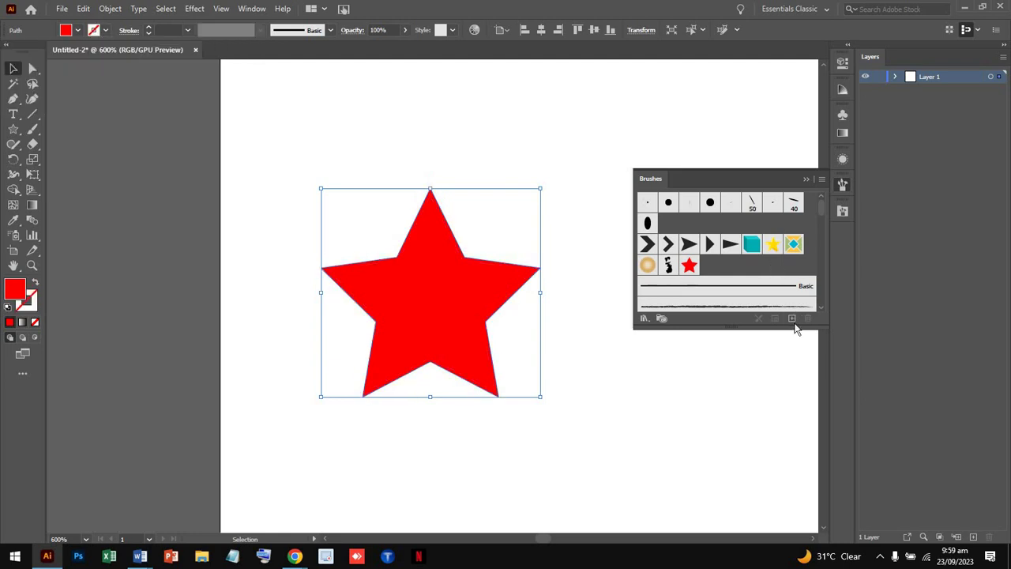
click(792, 319)
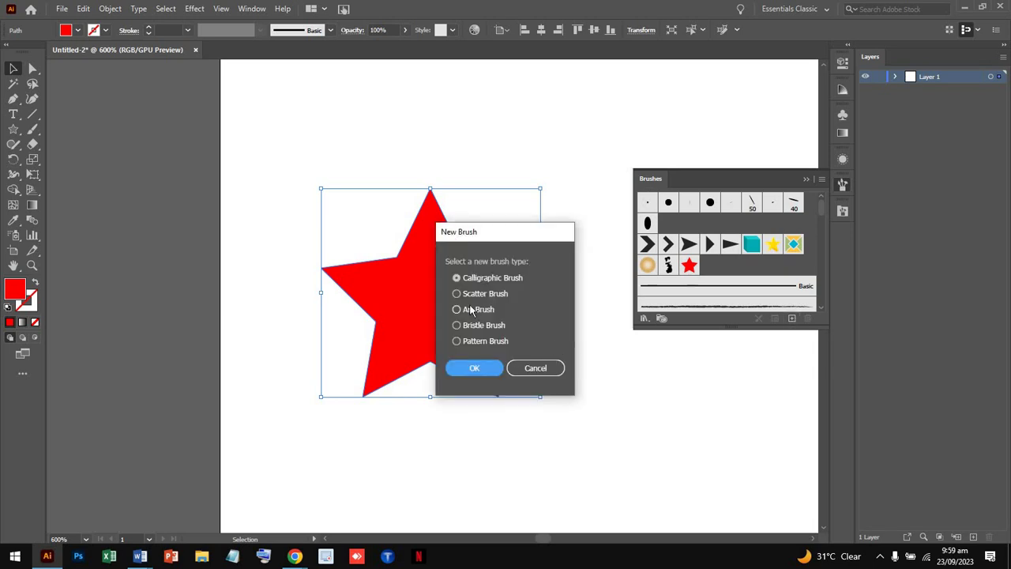
click(469, 294)
click(481, 368)
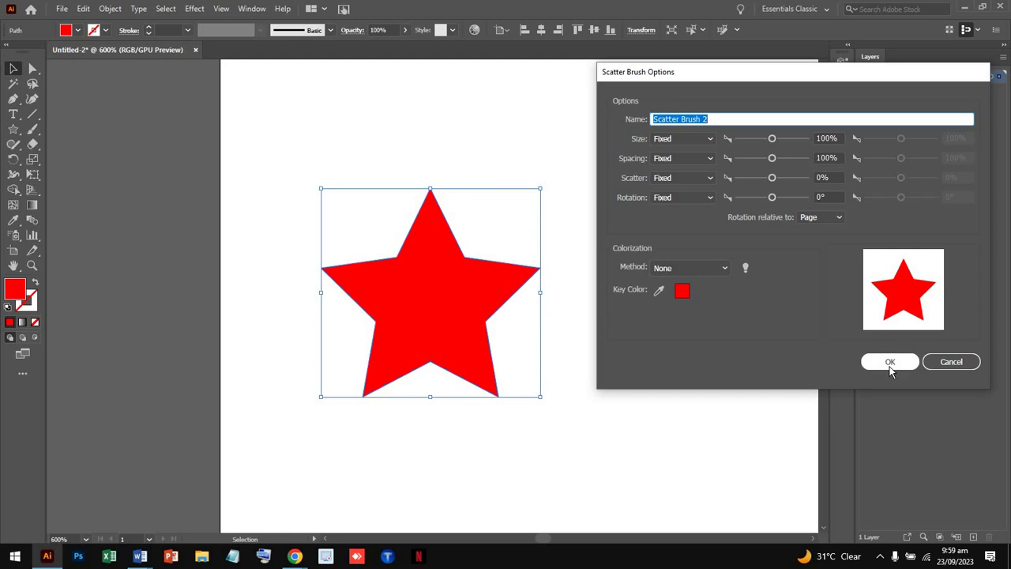
click(891, 362)
scroll(612, 345, down, 3)
- Paint a freehand stroke of stars across the artboard with the new star brush
scroll(612, 346, down, 5)
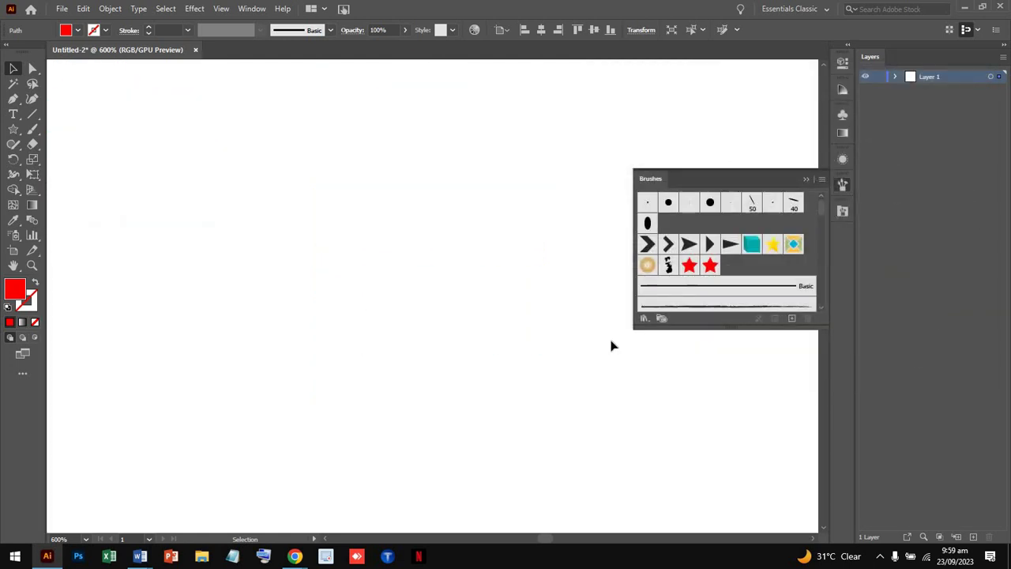
scroll(612, 345, up, 5)
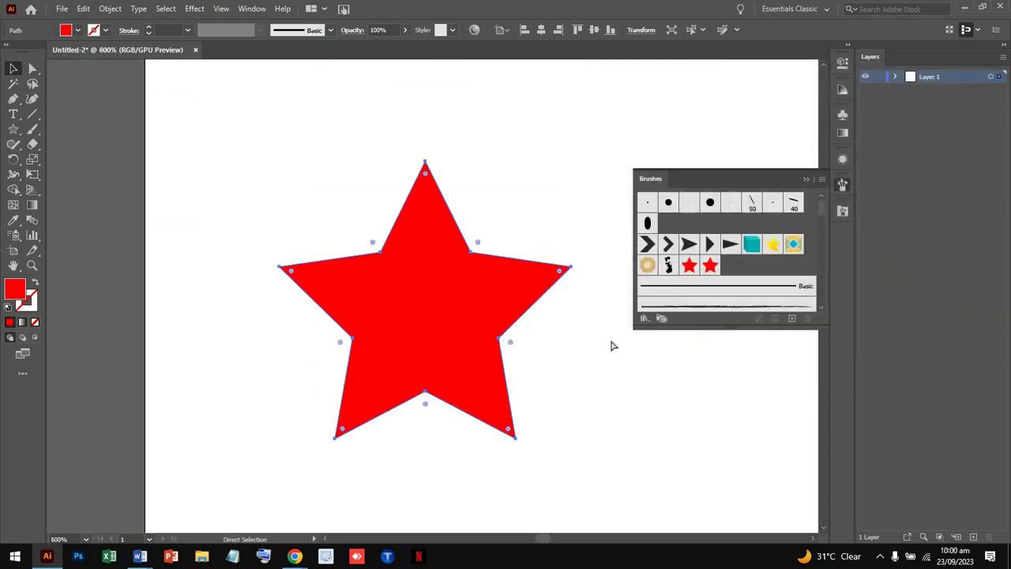
scroll(613, 346, down, 2)
key(ctrl+minus)
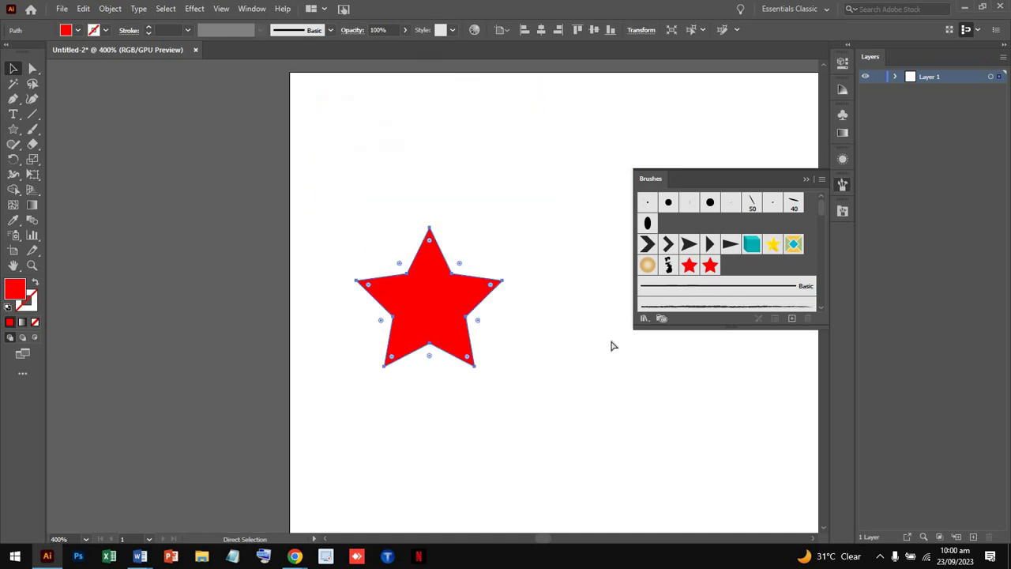
key(ctrl+minus)
key(ctrl+minus)
key(ctrl+minus)
scroll(613, 345, down, 3)
scroll(613, 345, down, 2)
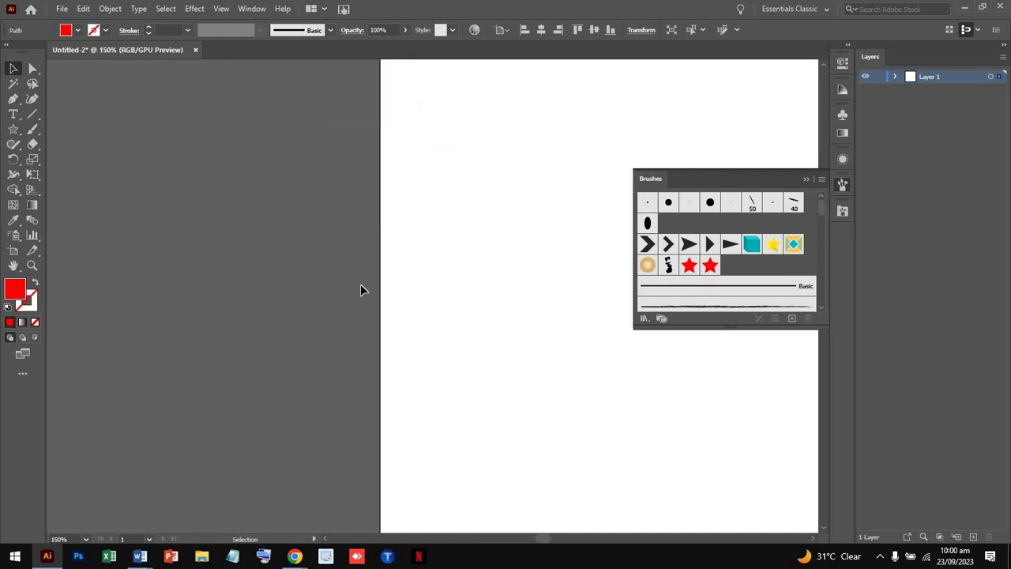
click(32, 131)
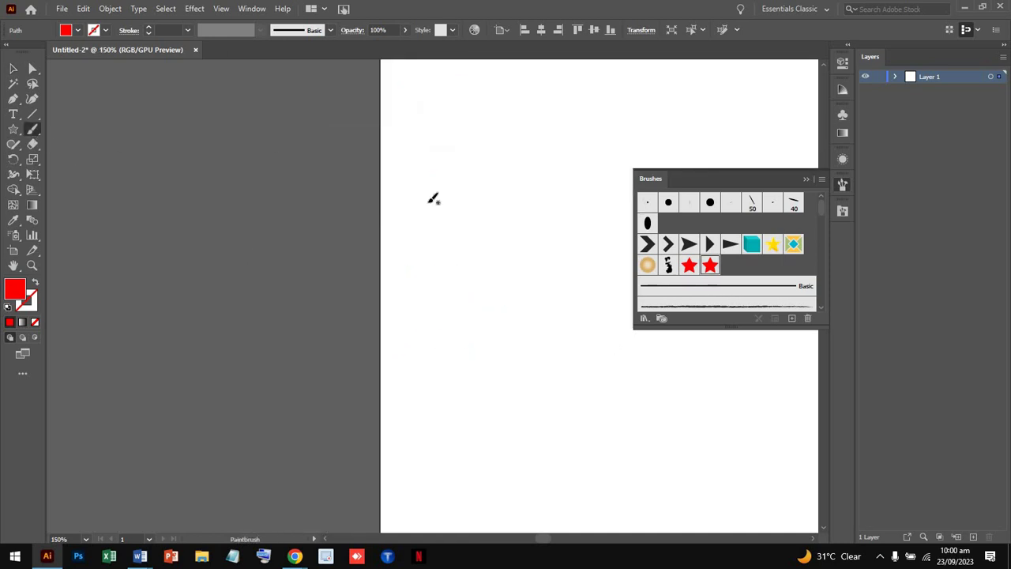
scroll(434, 199, left, 2)
scroll(433, 199, right, 5)
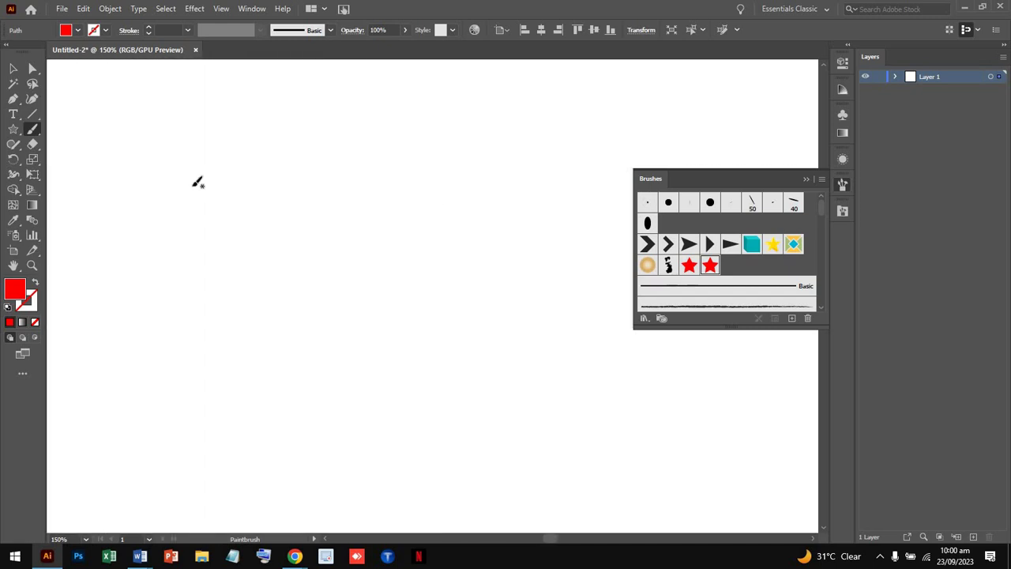
mouse_move(161, 178)
mouse_down()
mouse_move(284, 358)
mouse_move(339, 244)
mouse_move(590, 276)
mouse_move(548, 418)
mouse_move(670, 80)
mouse_move(648, 72)
mouse_move(345, 158)
mouse_move(463, 56)
mouse_move(440, 38)
mouse_up()
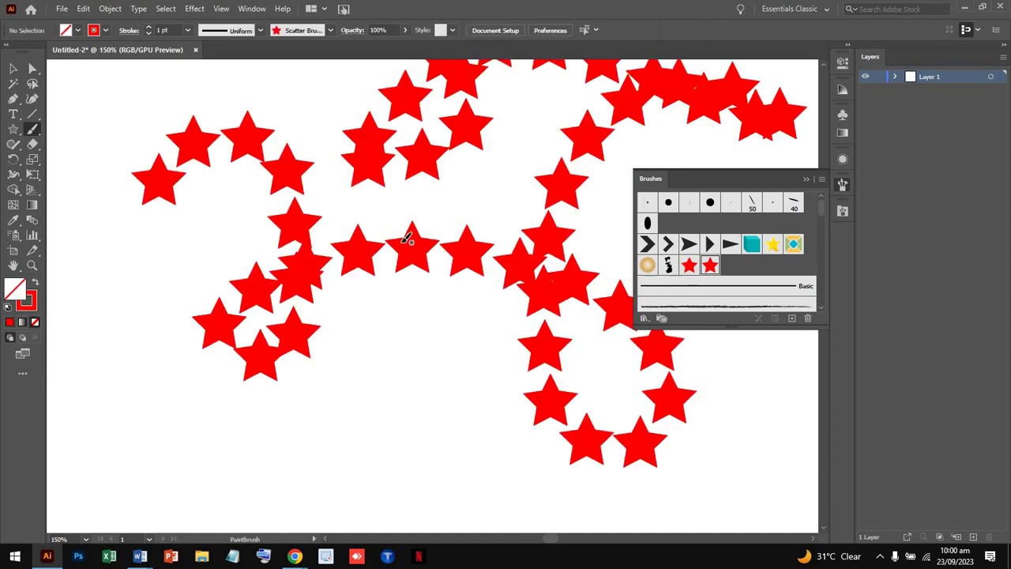
- Paint a second looping freehand star stroke across the artboard
key(ctrl+1)
key(ctrl+minus)
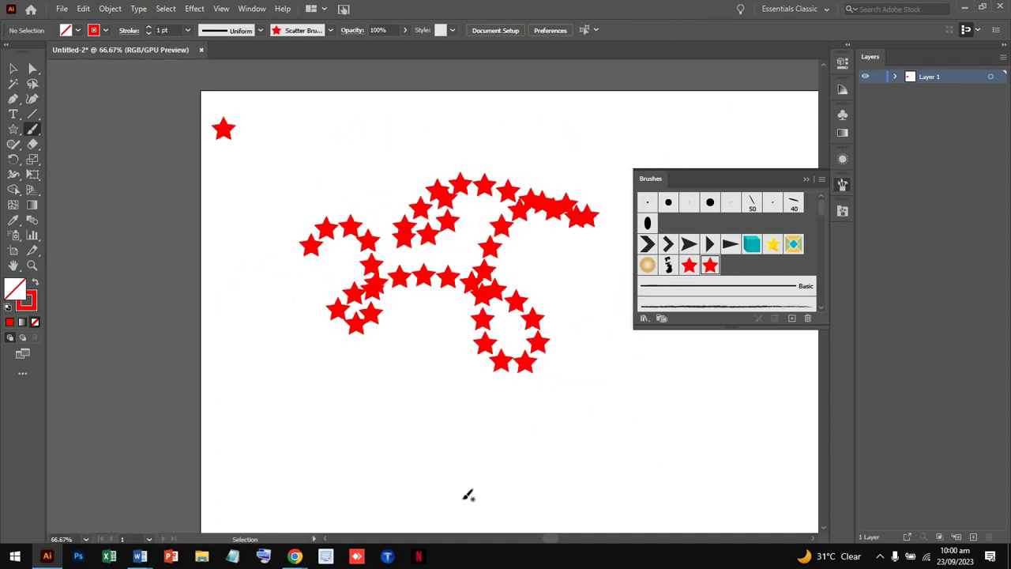
scroll(387, 418, down, 5)
scroll(387, 418, down, 3)
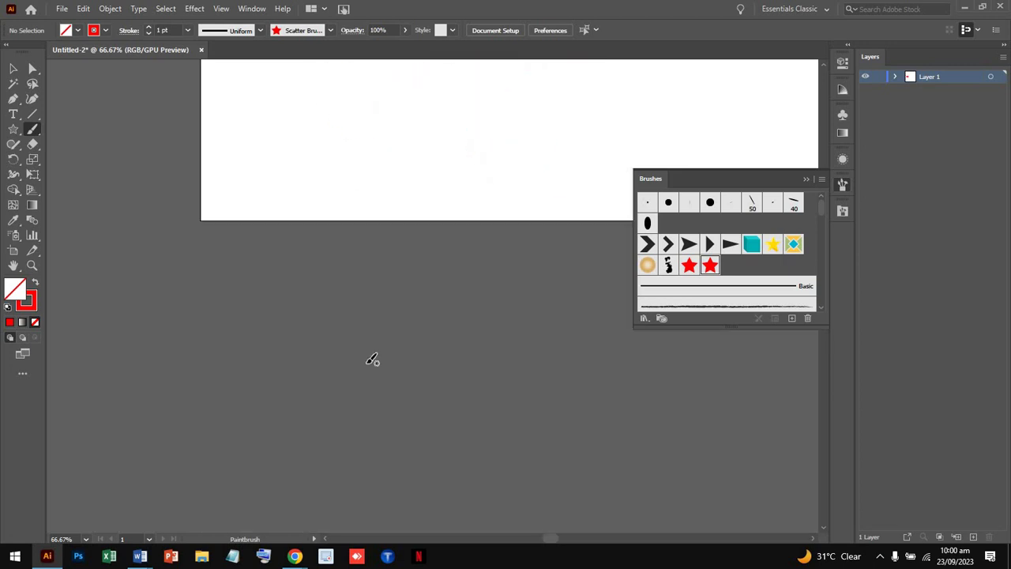
drag(328, 108, 579, 127)
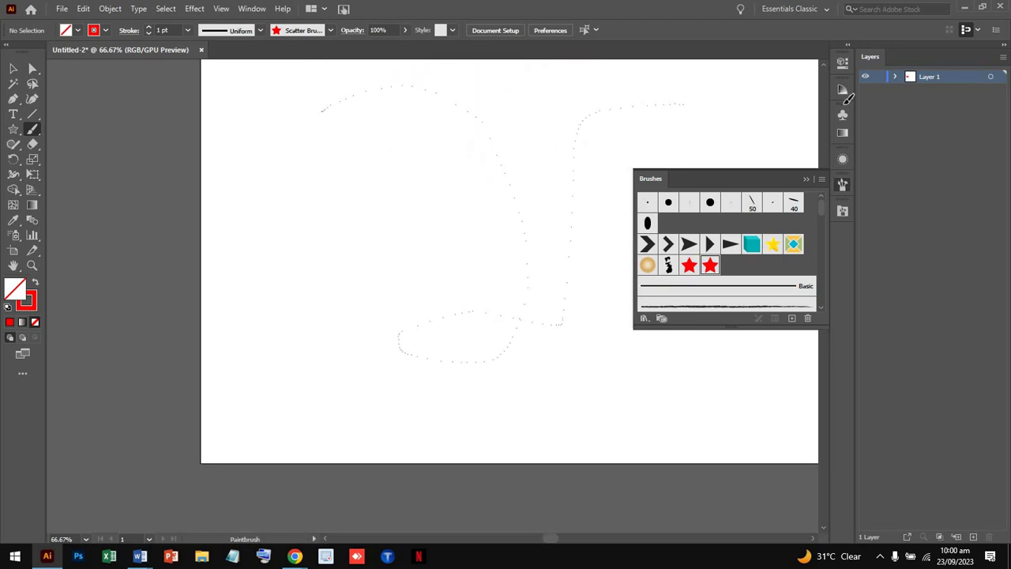
drag(684, 100, 691, 66)
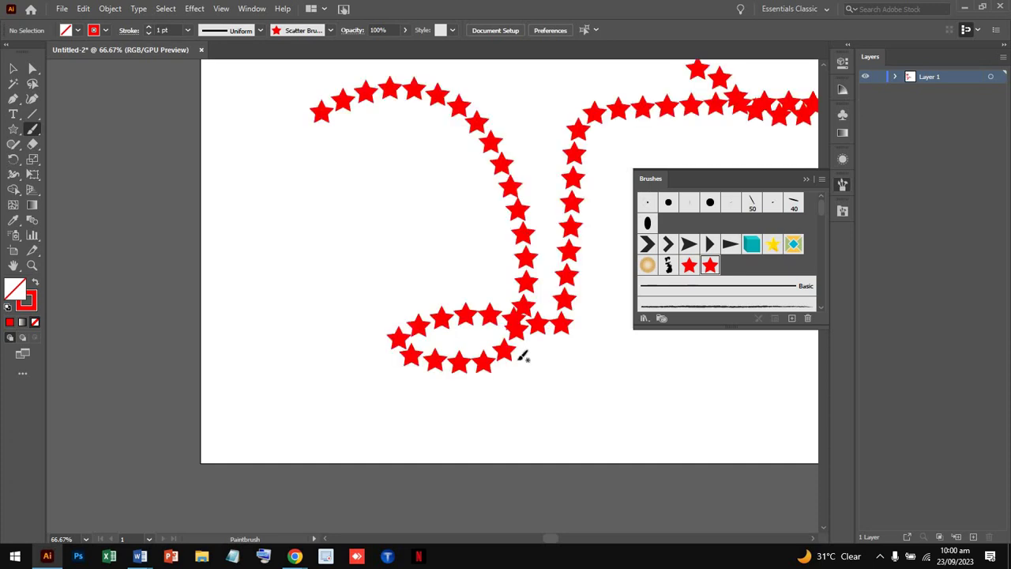
scroll(523, 357, right, 5)
scroll(523, 357, up, 3)
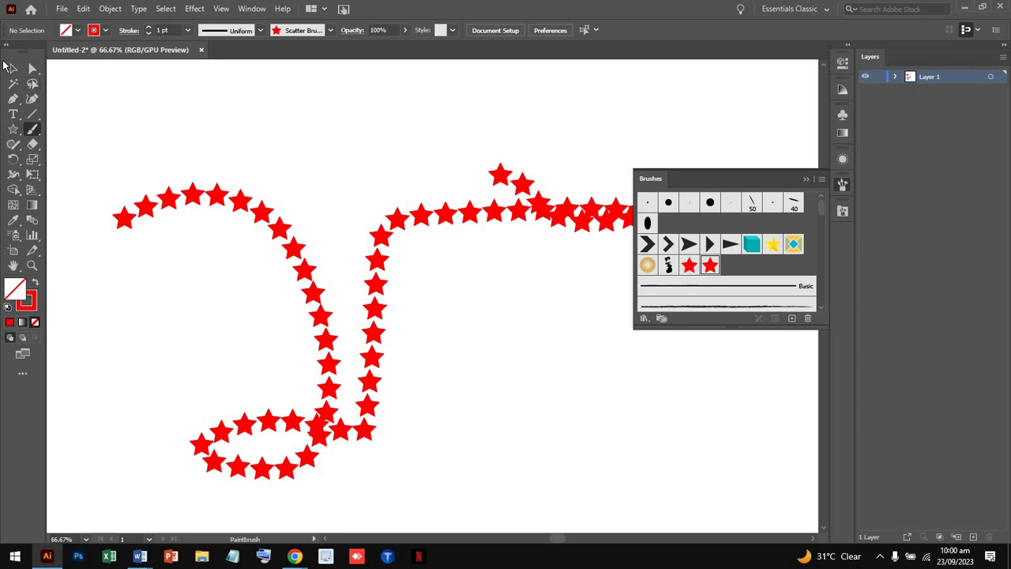
- Move and shrink the star stroke into a smaller shape at the left and open its stroke options
click(12, 70)
drag(208, 221, 400, 363)
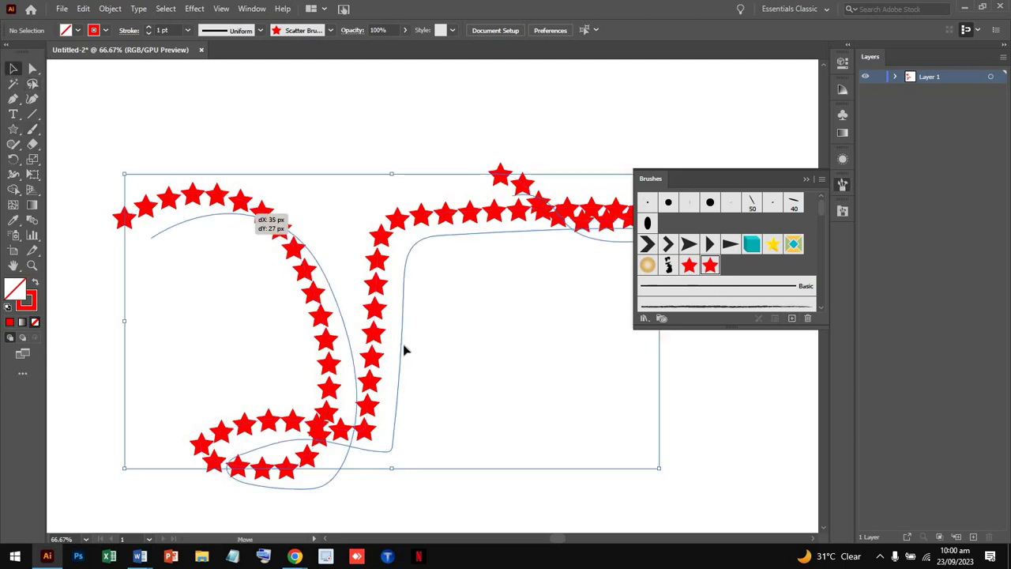
drag(482, 388, 84, 169)
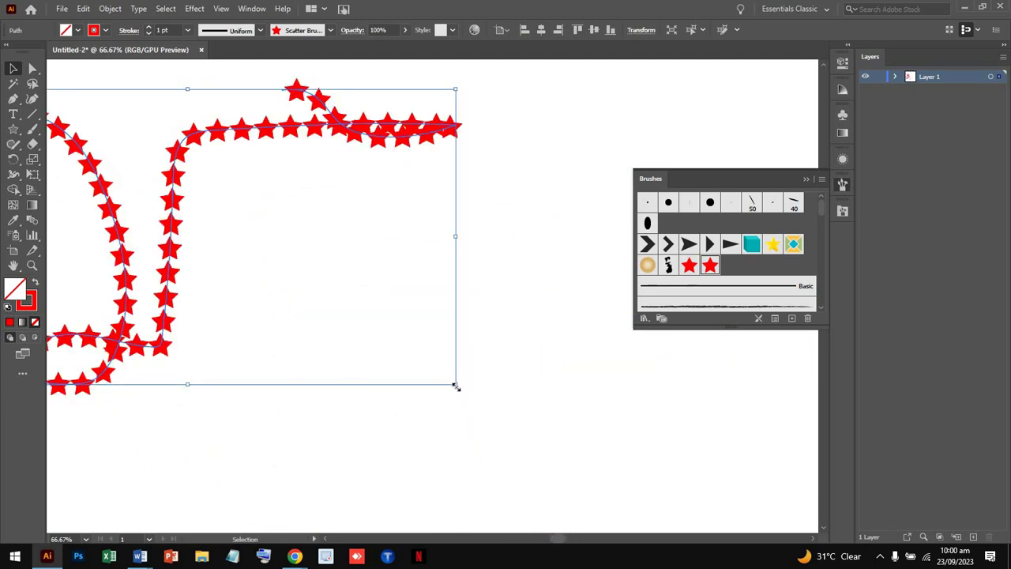
drag(456, 386, 139, 209)
click(107, 142)
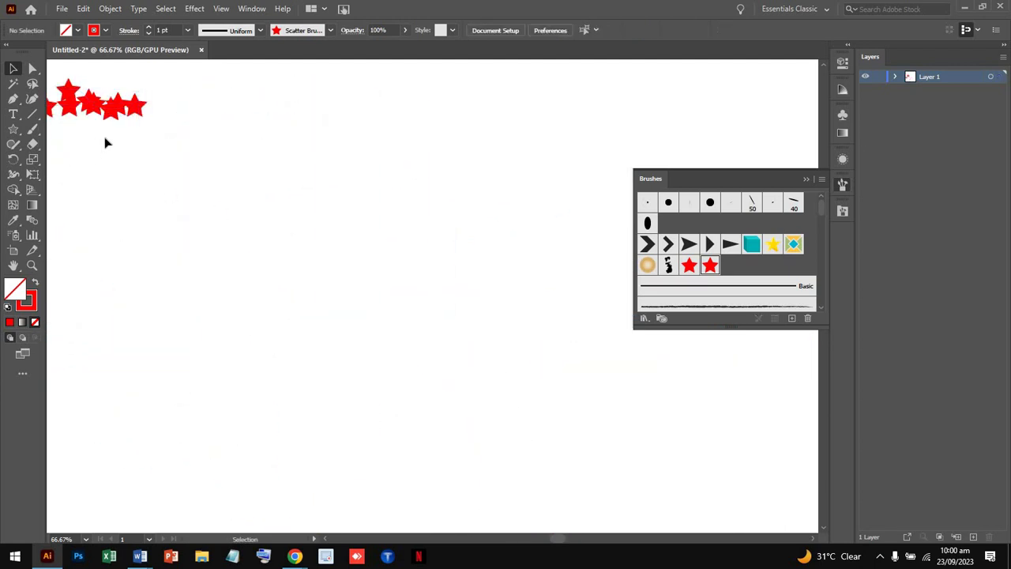
click(110, 96)
drag(188, 163, 354, 320)
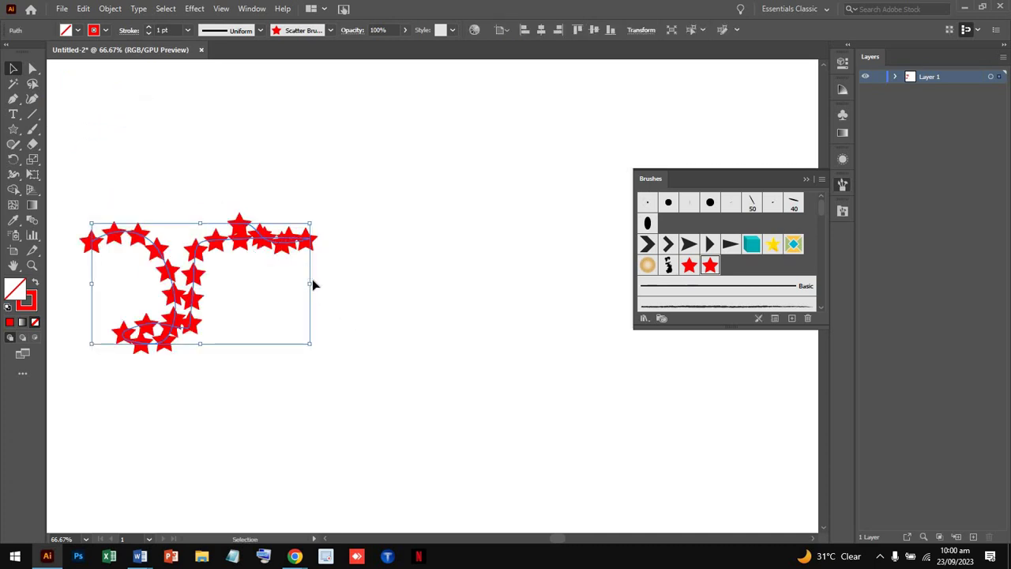
click(312, 279)
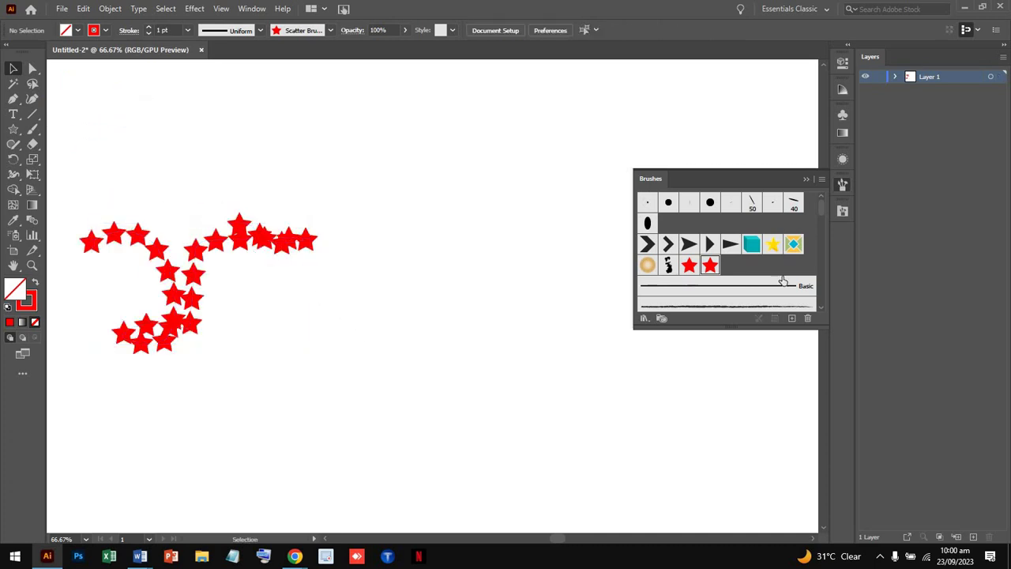
click(99, 256)
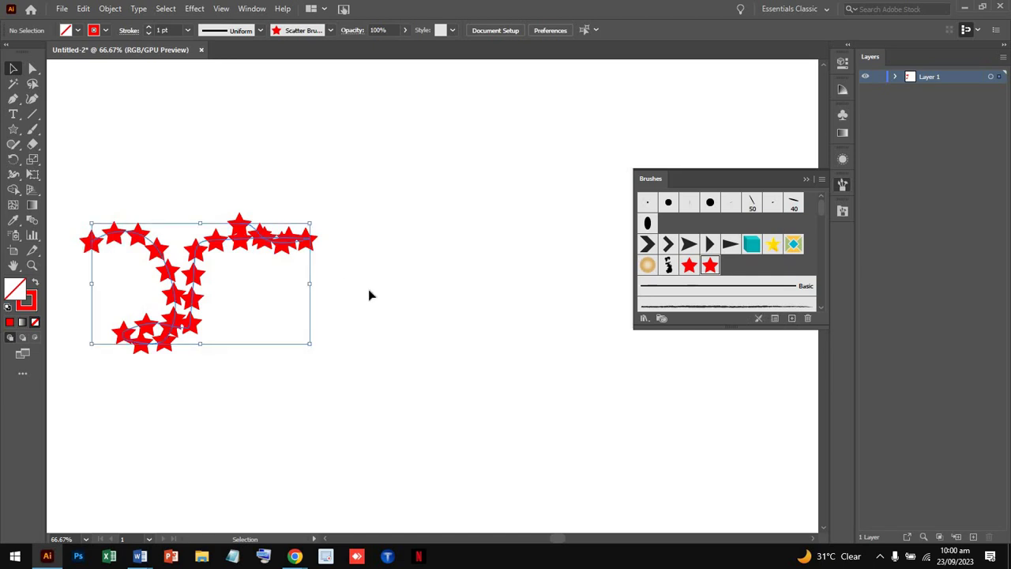
click(777, 319)
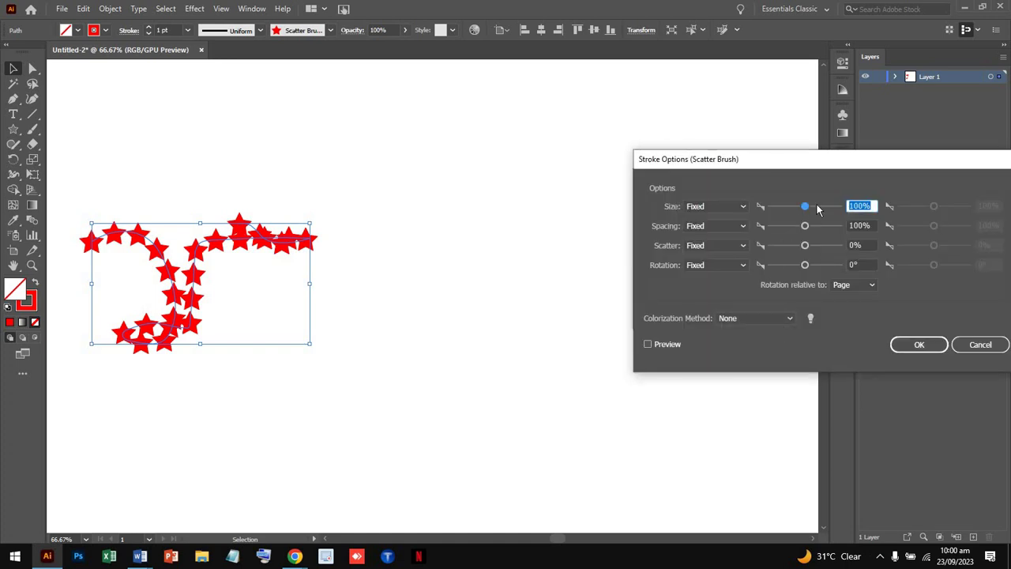
- Try a Random star size of 40% to 100% on the stroke, then undo it
drag(806, 158, 645, 27)
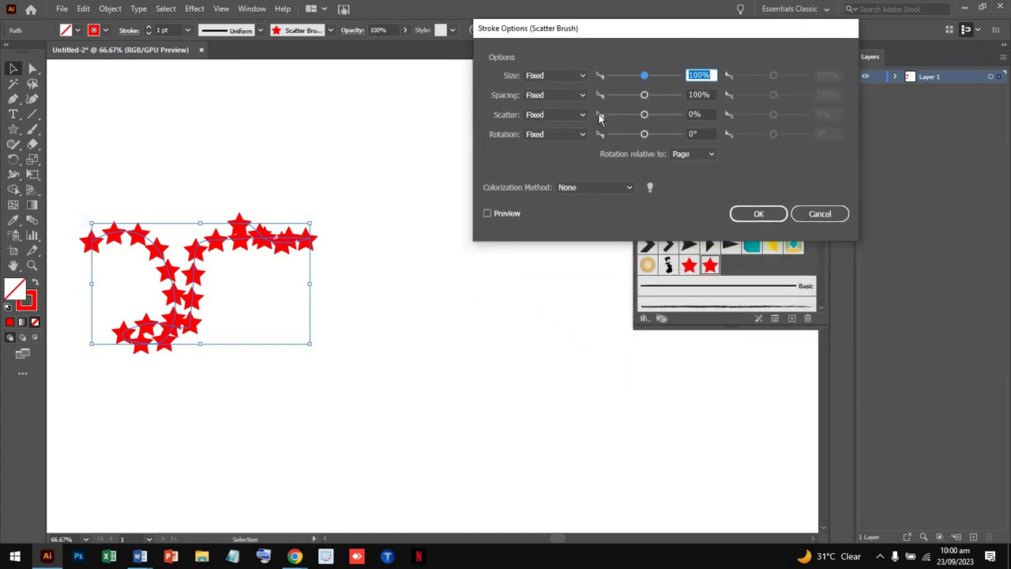
click(487, 213)
click(584, 74)
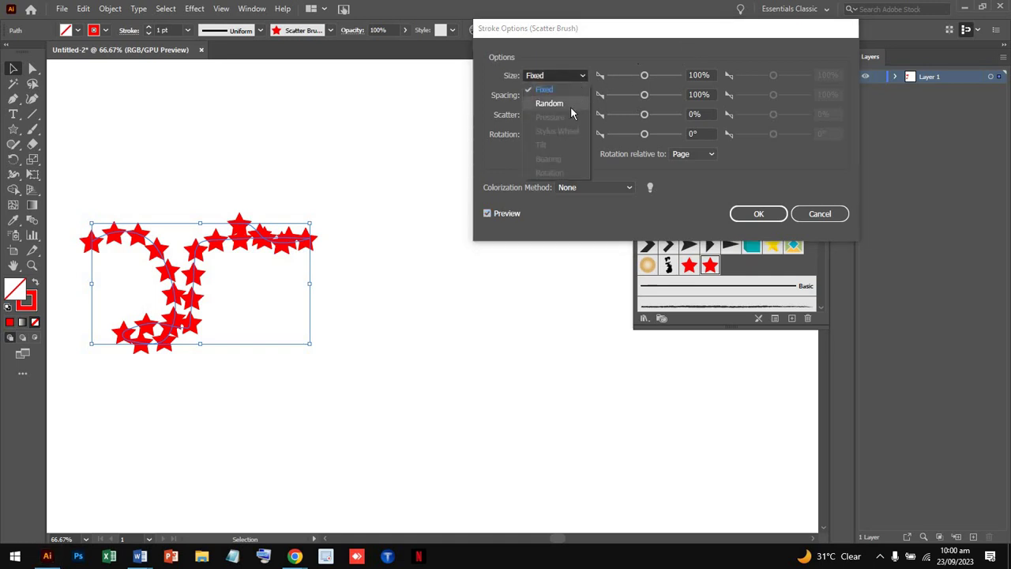
click(571, 105)
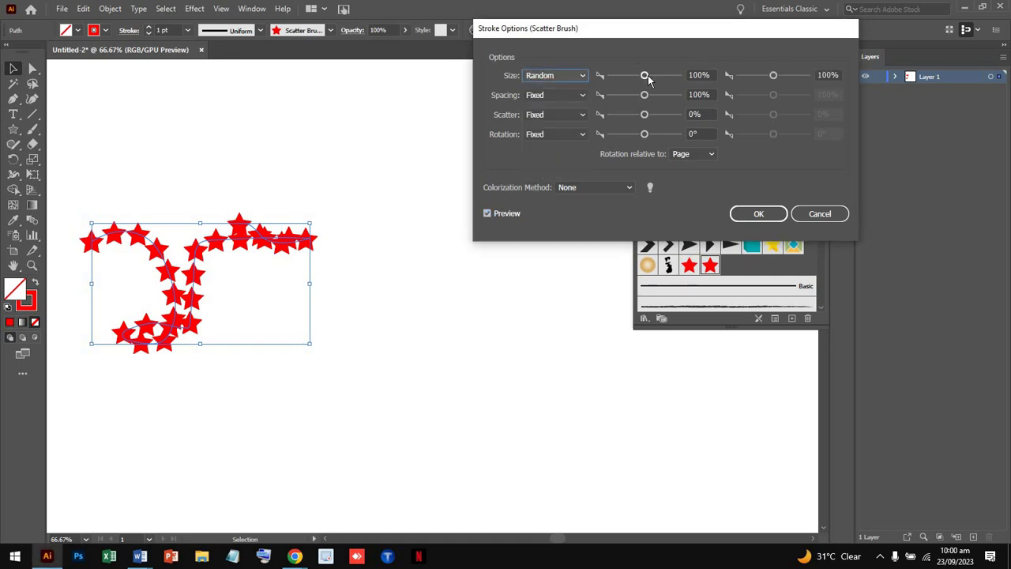
mouse_move(645, 75)
mouse_down()
mouse_move(653, 77)
mouse_move(624, 78)
mouse_up()
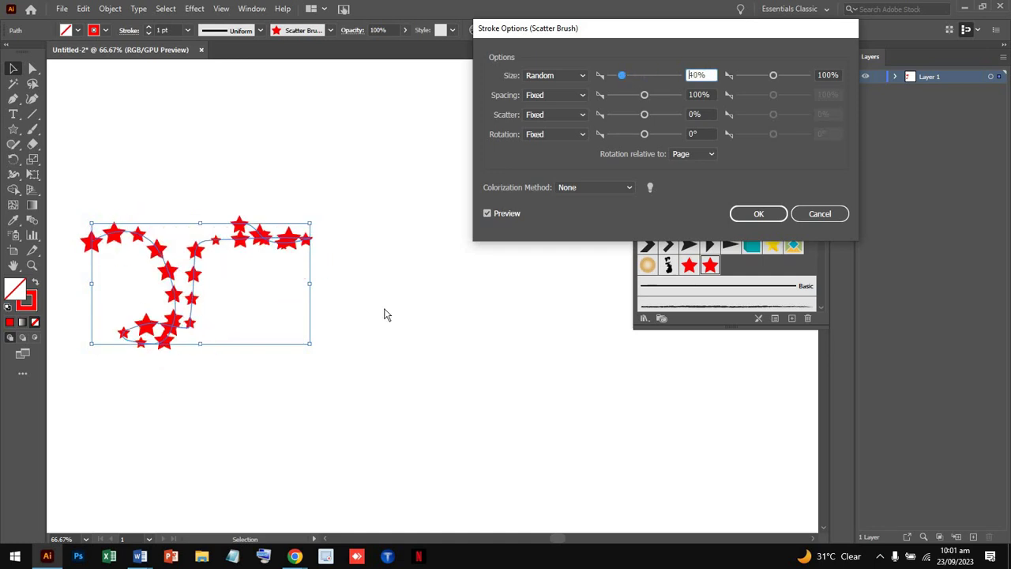
click(750, 220)
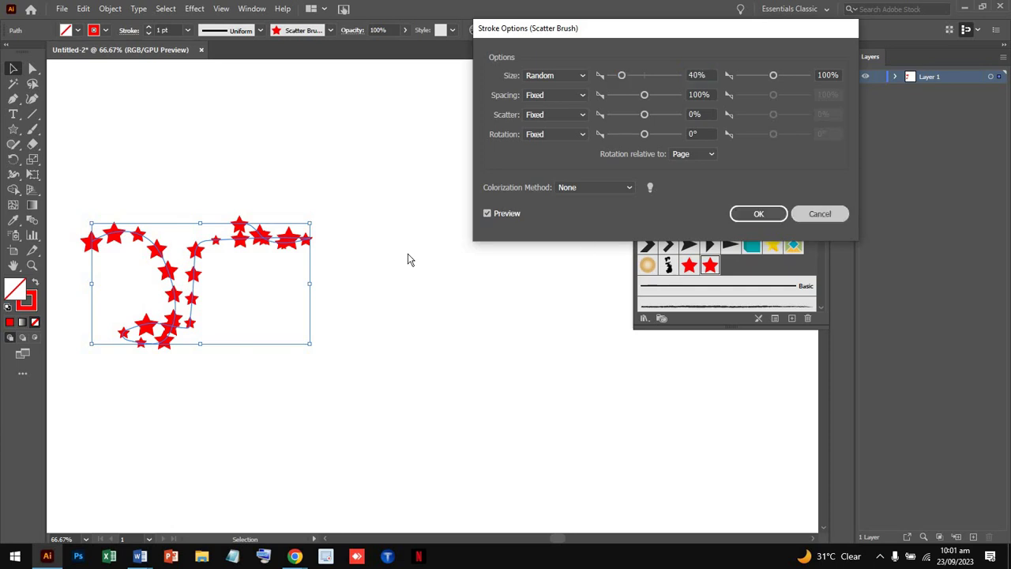
scroll(365, 267, left, 5)
key(ctrl+z)
- Undo back to the larger star stroke and paint a wavy star stroke across the artboard
key(ctrl+z)
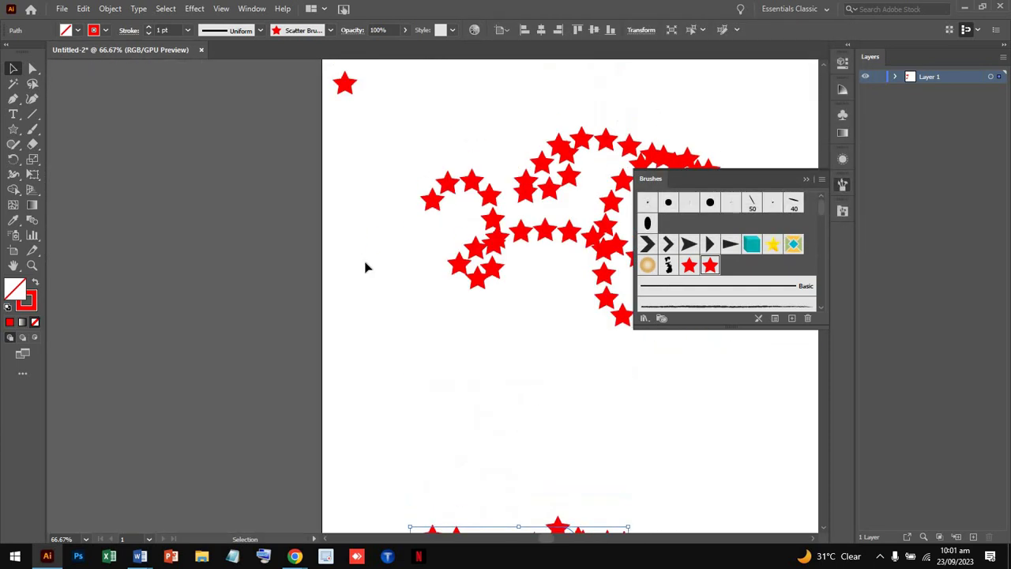
key(ctrl+z)
key(ctrl+z)
scroll(316, 388, right, 5)
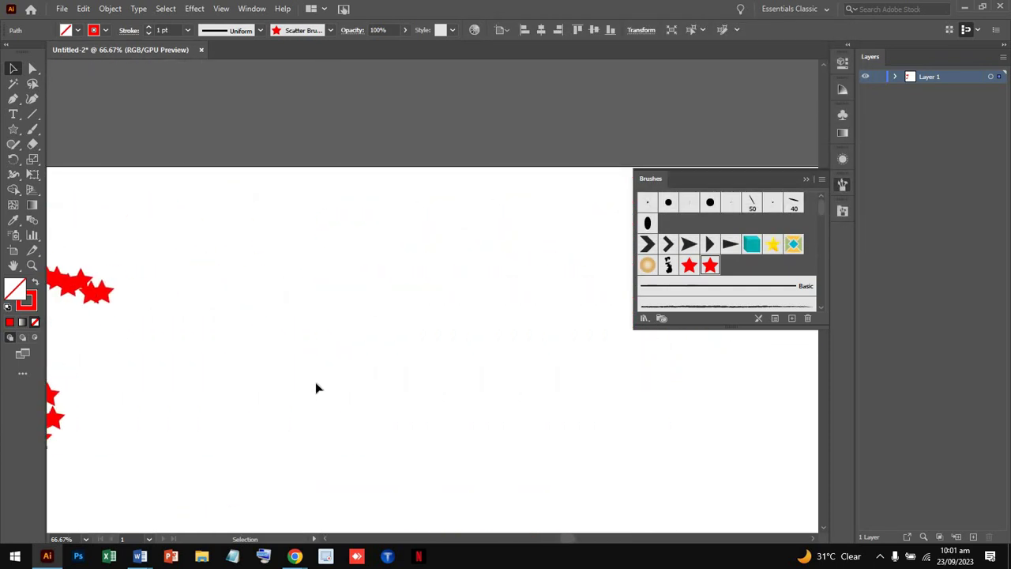
scroll(316, 388, right, 2)
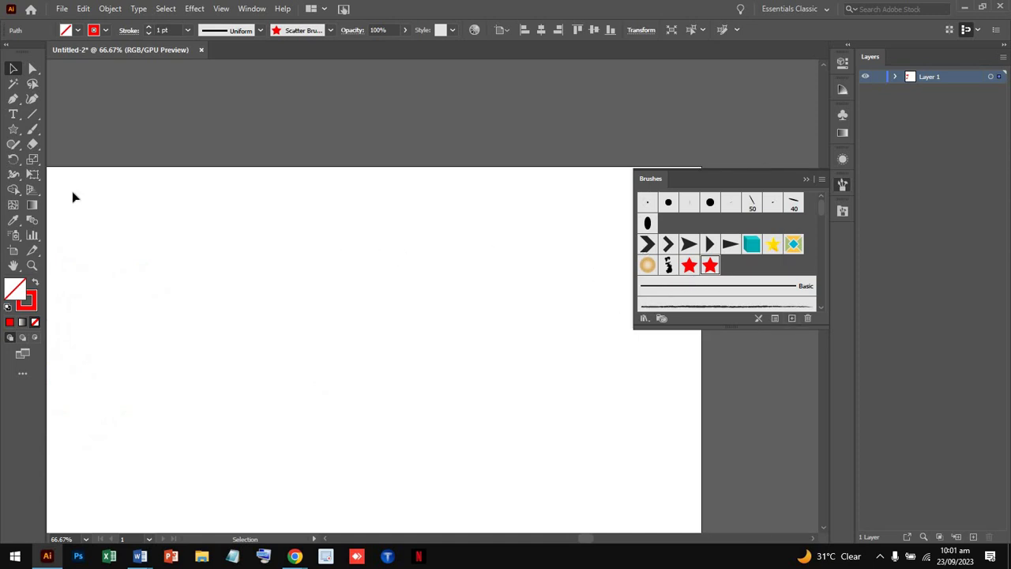
click(32, 129)
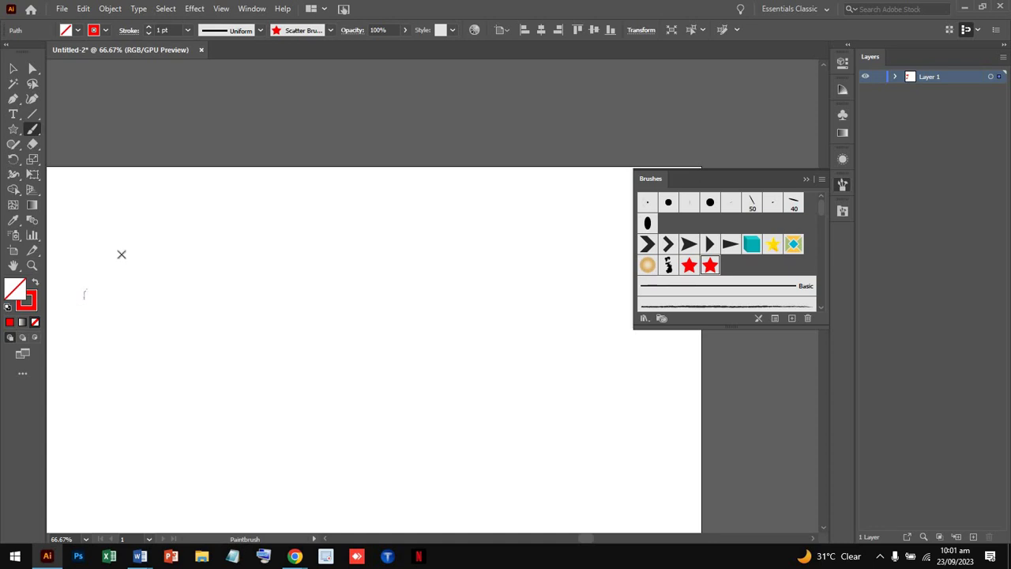
drag(122, 255, 410, 259)
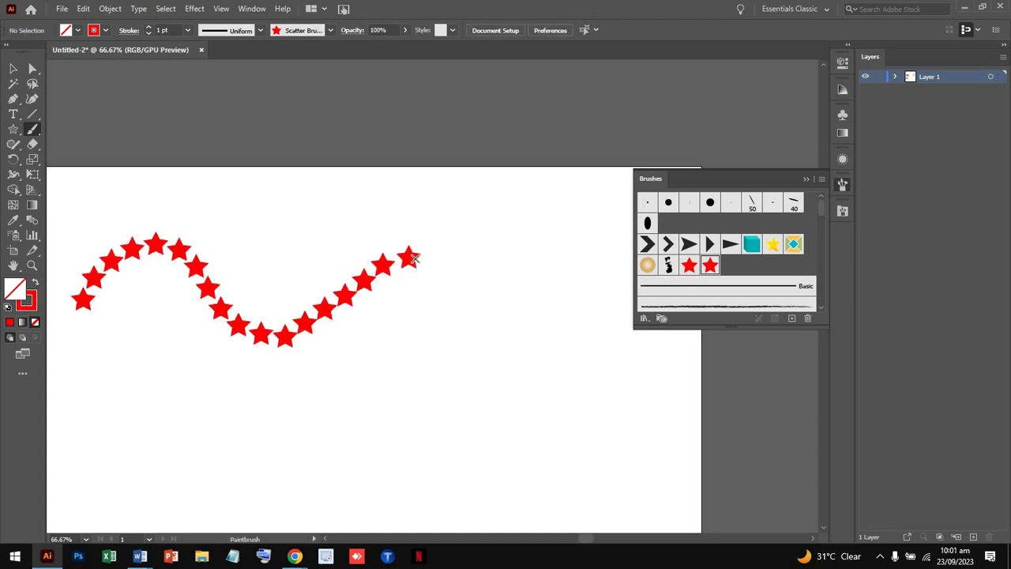
- Paint a second, longer wavy star stroke across the middle and select it
scroll(237, 400, down, 5)
scroll(158, 356, down, 3)
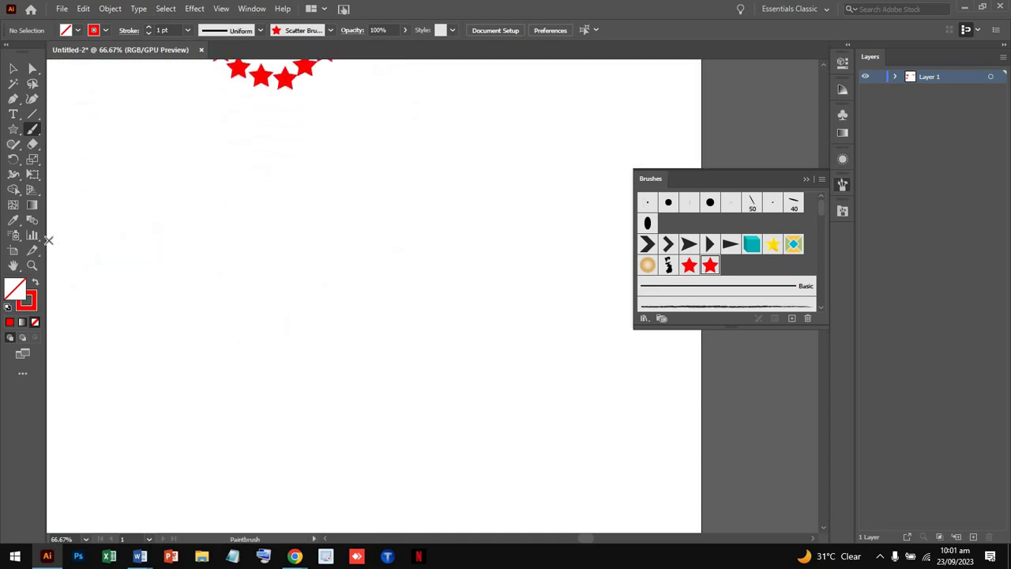
mouse_move(49, 240)
mouse_down()
mouse_move(220, 280)
mouse_move(304, 224)
mouse_up()
drag(417, 244, 457, 298)
drag(627, 198, 627, 199)
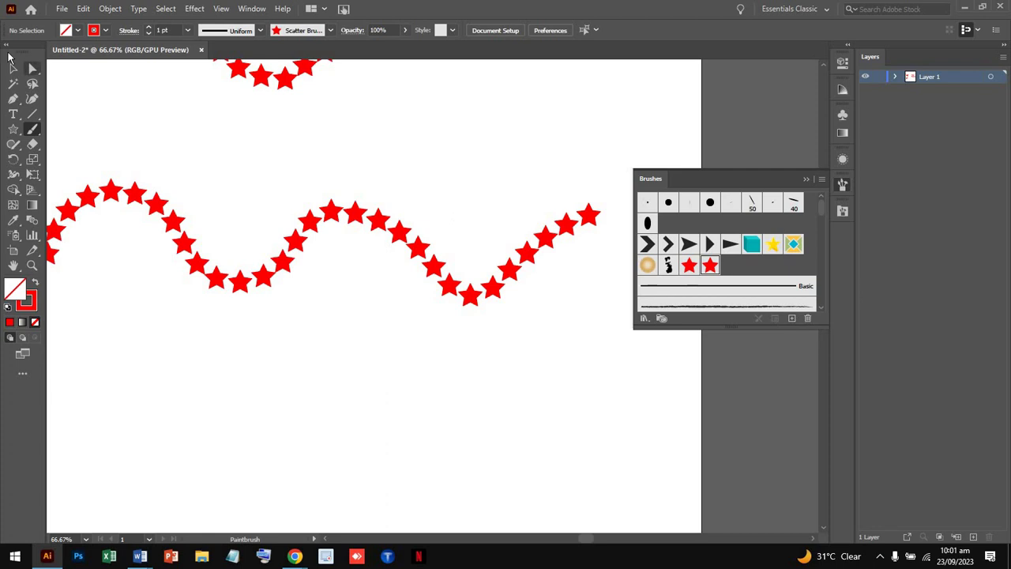
key(v)
drag(245, 201, 482, 329)
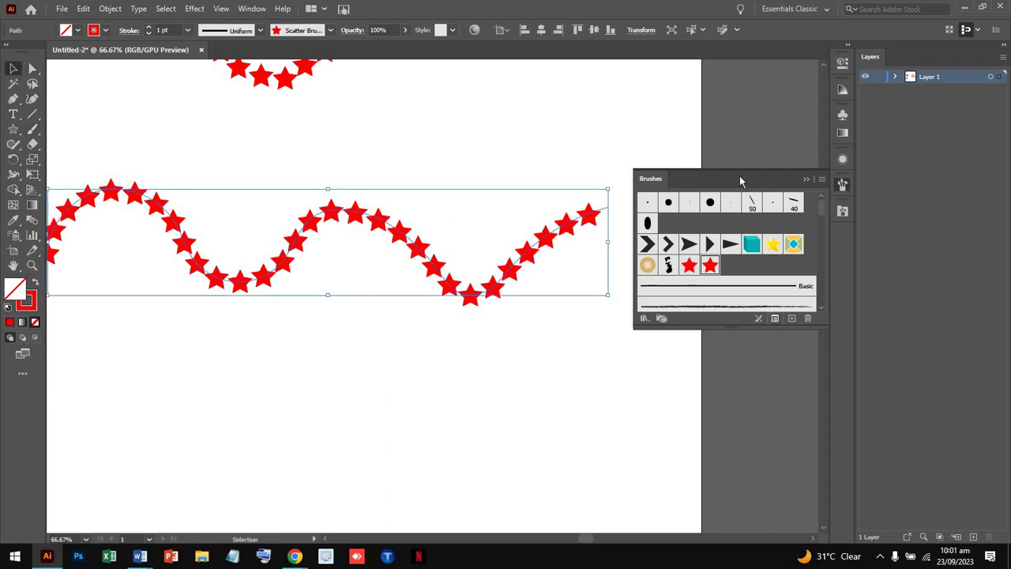
- In the wavy stroke's scatter options, adjust star size, set 150% spacing and -260% scatter
click(776, 318)
drag(743, 30, 872, 21)
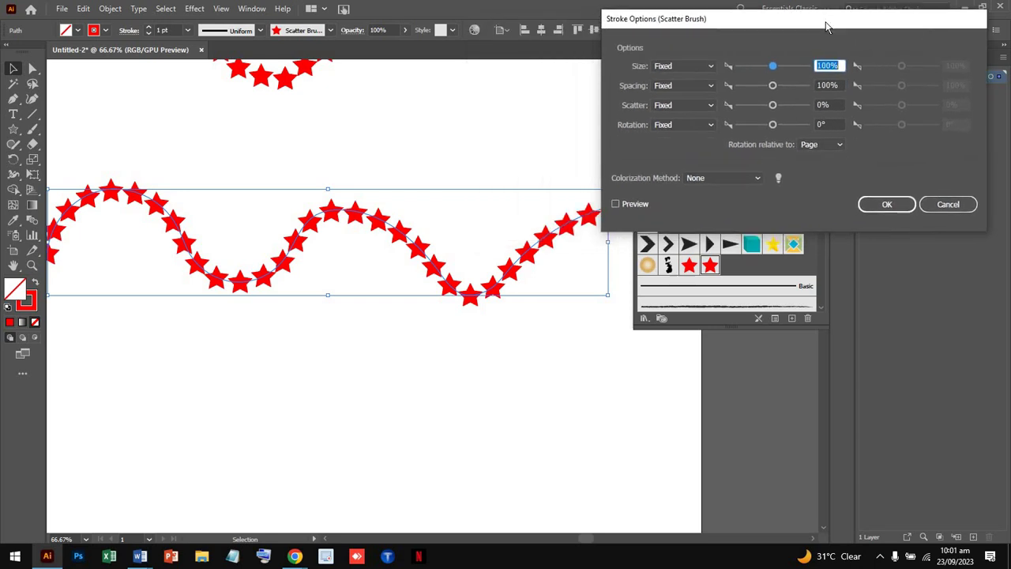
click(616, 204)
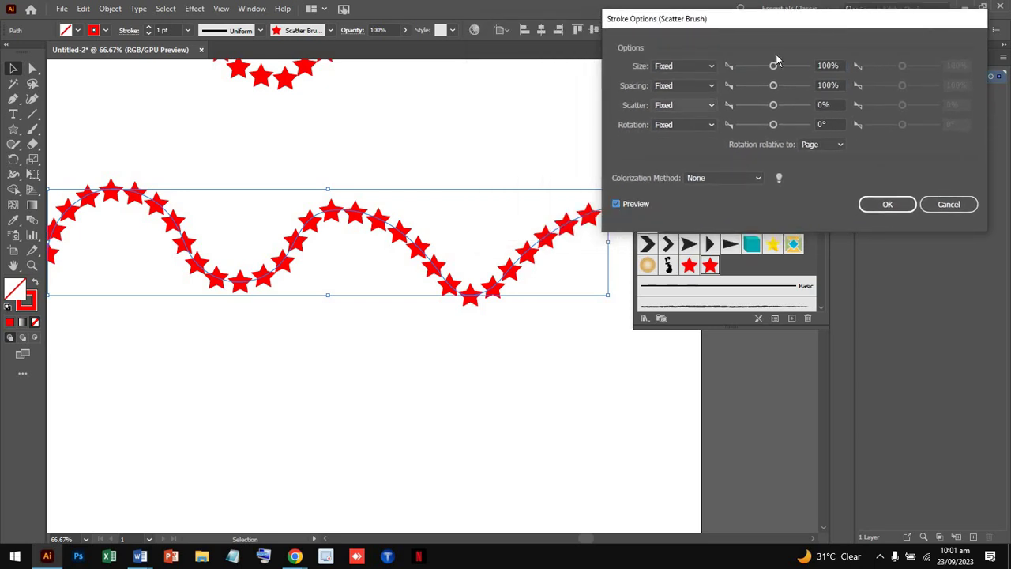
mouse_move(774, 66)
mouse_down()
mouse_move(786, 70)
mouse_move(751, 68)
mouse_move(770, 68)
mouse_move(776, 87)
mouse_move(744, 93)
mouse_move(787, 91)
mouse_up()
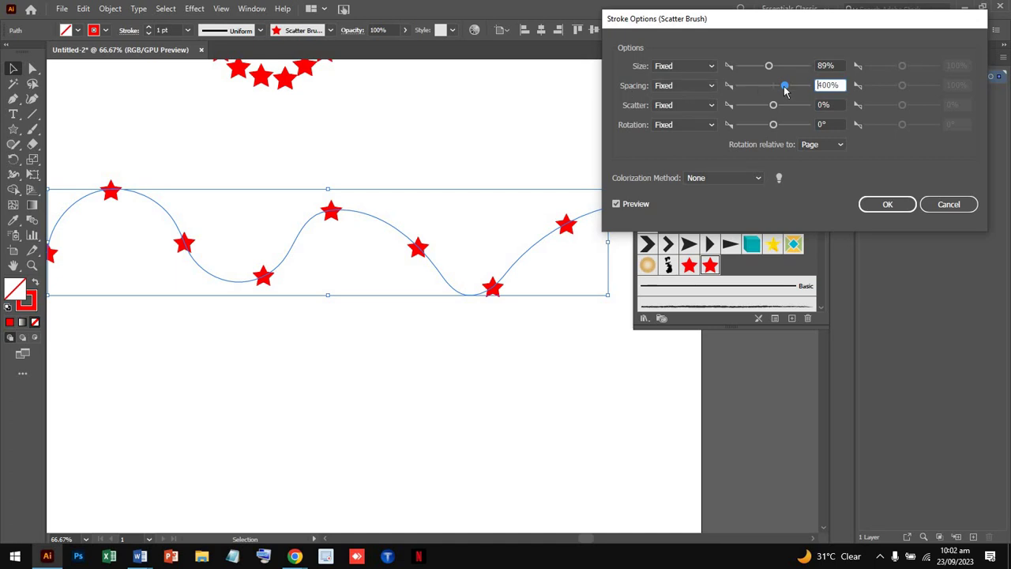
mouse_move(784, 92)
mouse_down()
mouse_move(779, 115)
mouse_move(776, 87)
mouse_move(774, 107)
mouse_move(743, 106)
mouse_up()
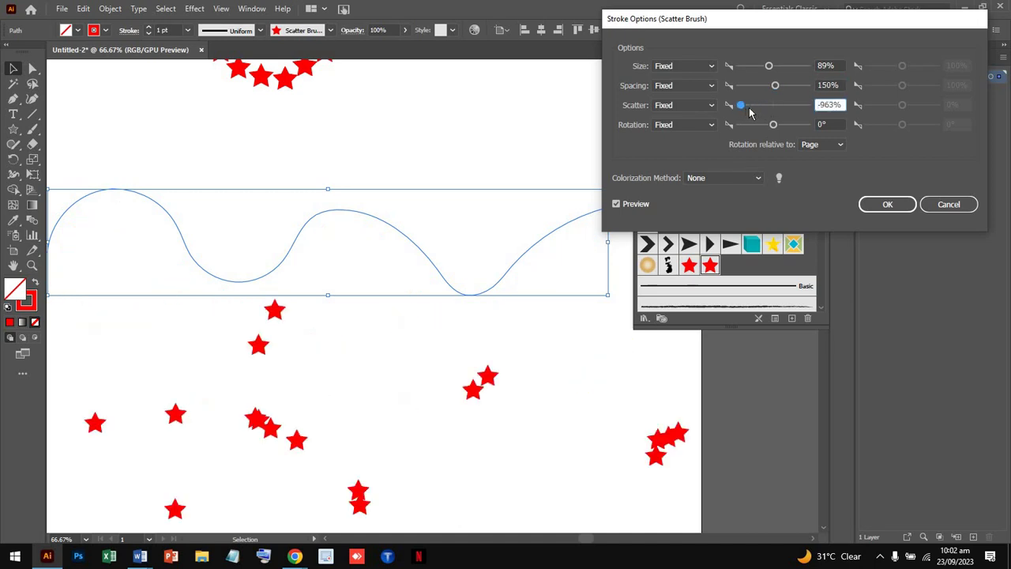
mouse_move(743, 109)
mouse_down()
mouse_move(797, 112)
mouse_move(767, 110)
mouse_move(793, 126)
mouse_move(763, 126)
mouse_up()
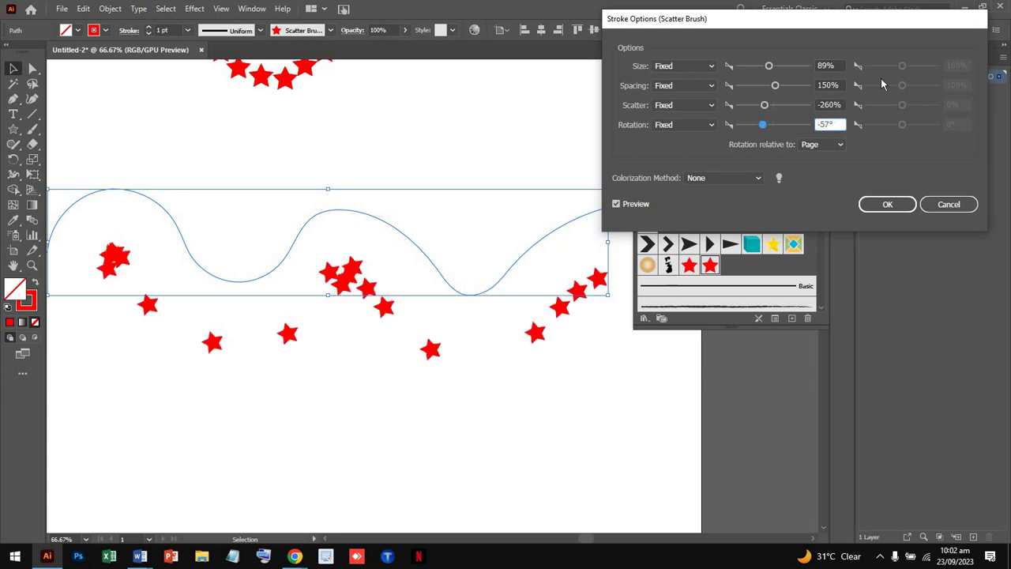
- Make star size random (85–89%), set rotation relative to Page, and apply the settings
click(680, 68)
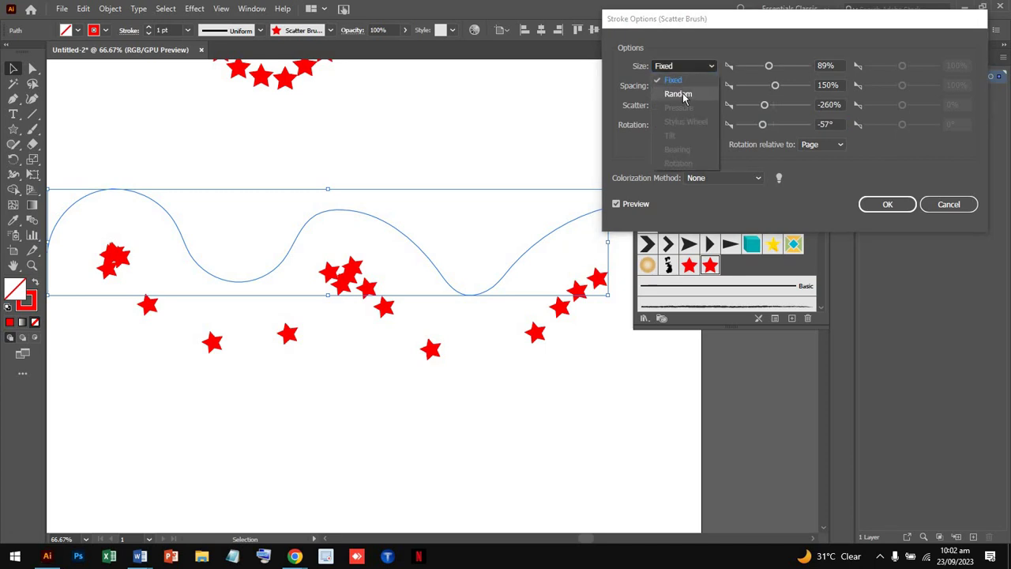
click(678, 93)
drag(906, 64, 901, 69)
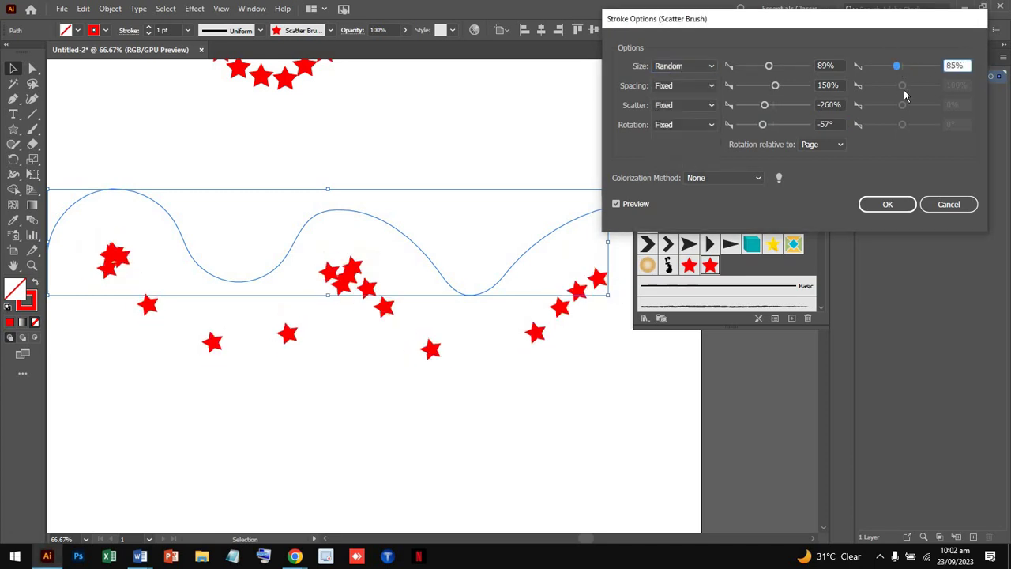
click(813, 149)
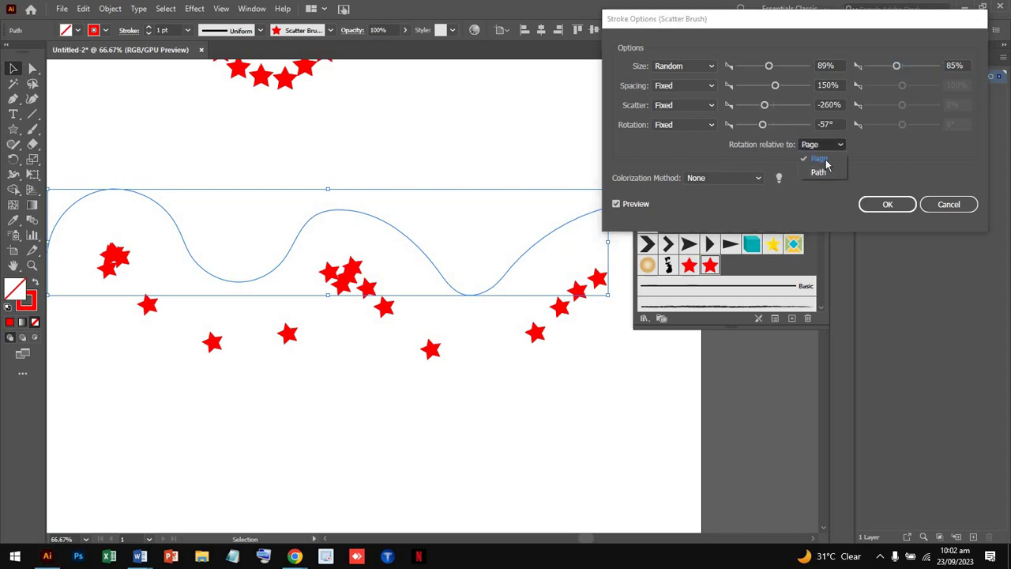
click(830, 167)
key(Down)
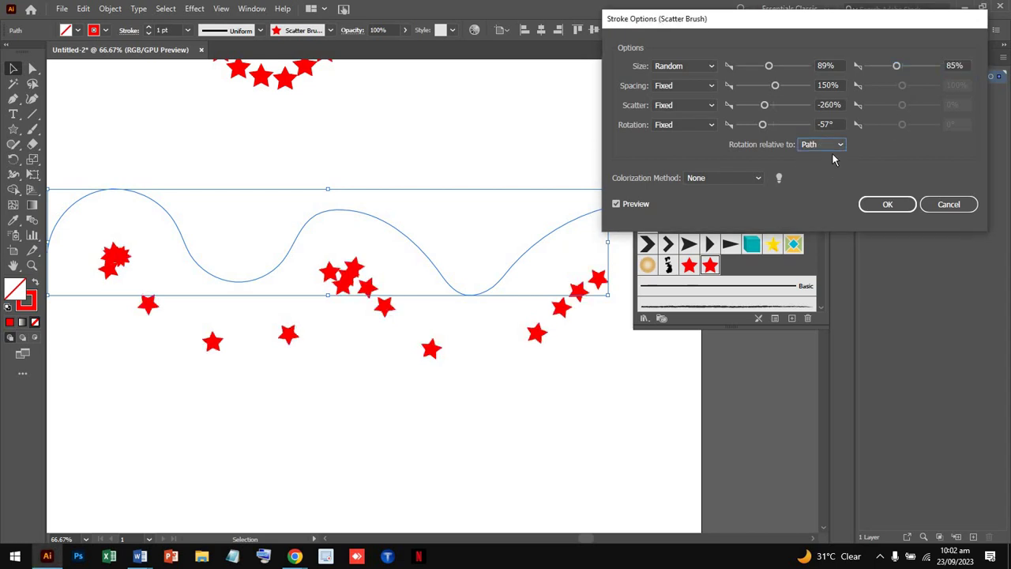
click(841, 146)
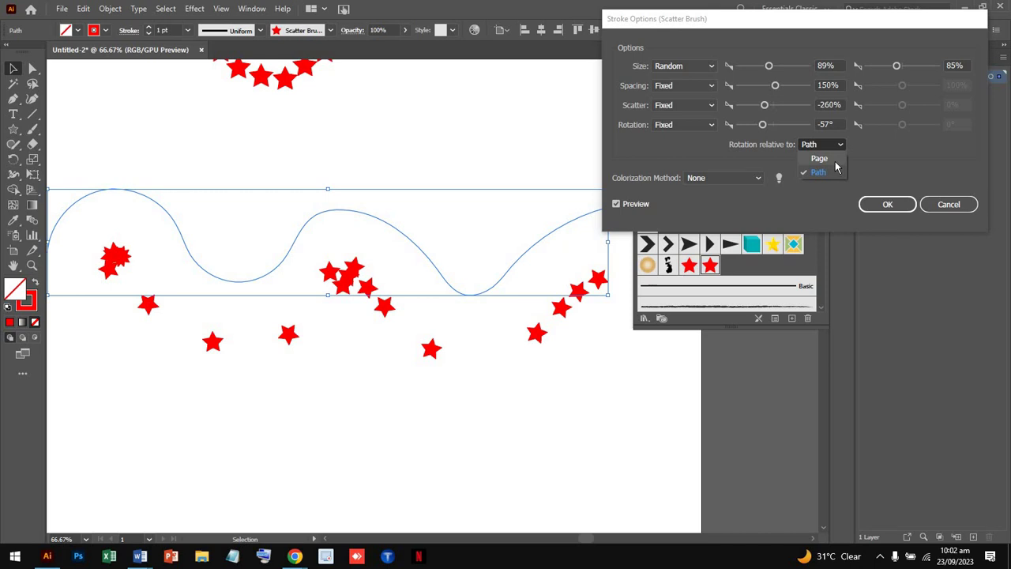
click(821, 159)
click(886, 204)
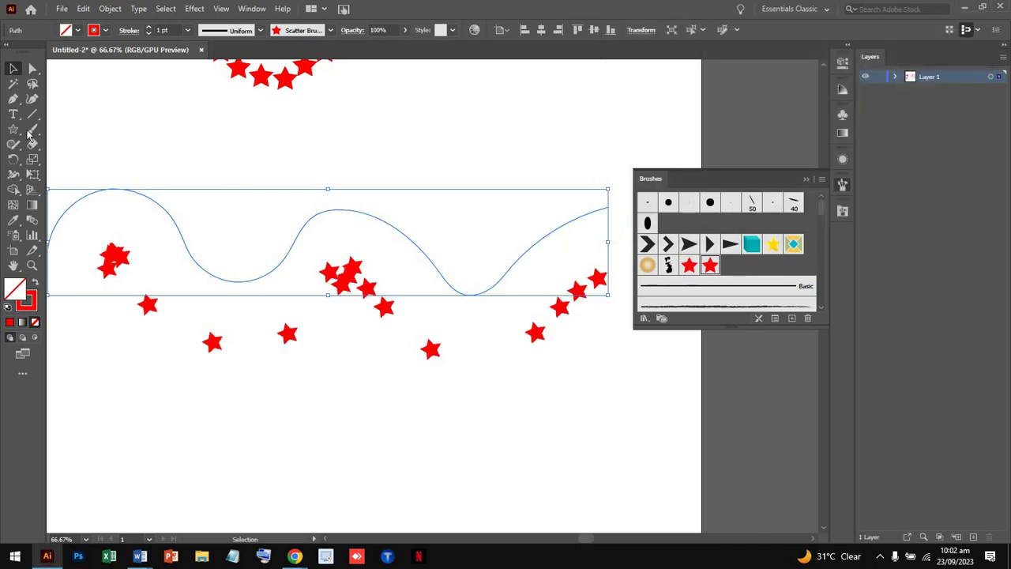
- Paint a new star stroke below the wave and select it
click(31, 130)
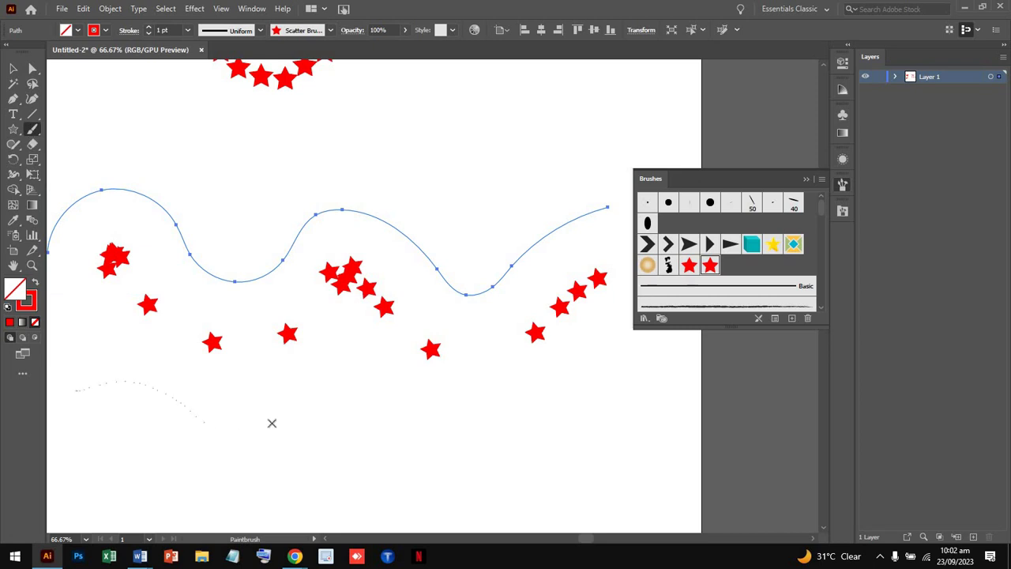
drag(272, 423, 332, 424)
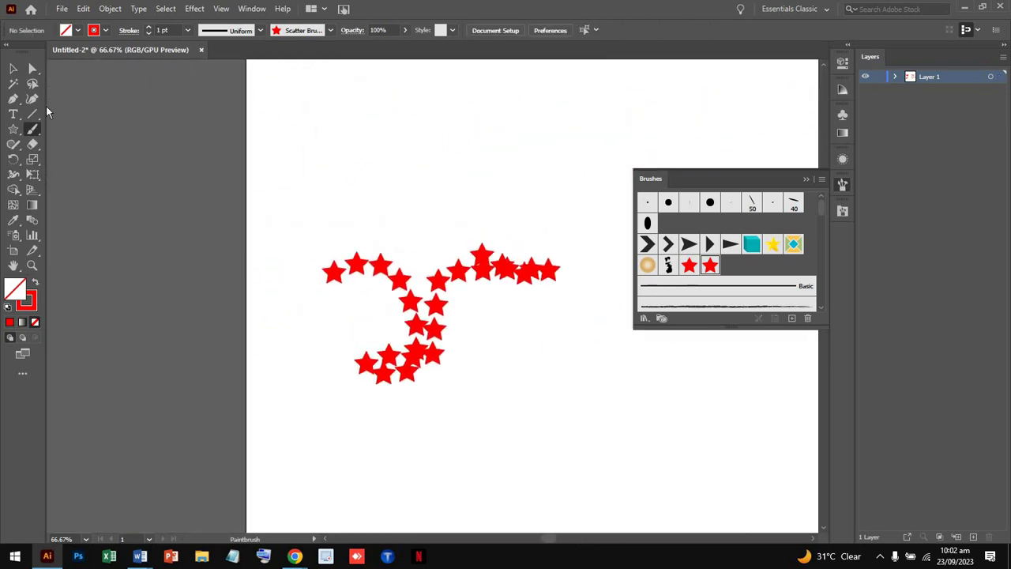
click(13, 70)
drag(496, 368, 292, 204)
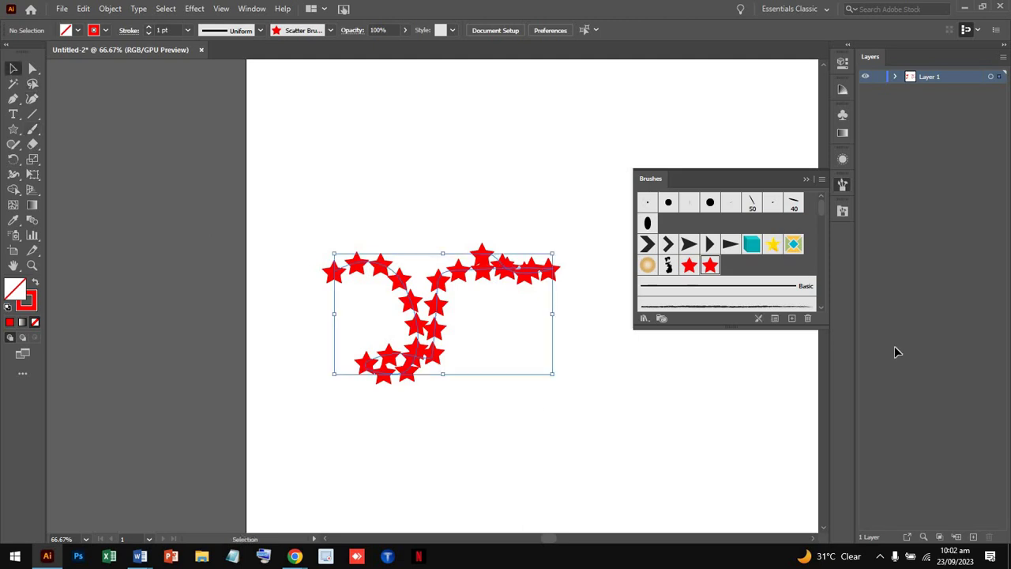
- Give the stroke Hue Shift colouring, 52% size, 58% spacing, wide scatter and 26° rotation
click(775, 319)
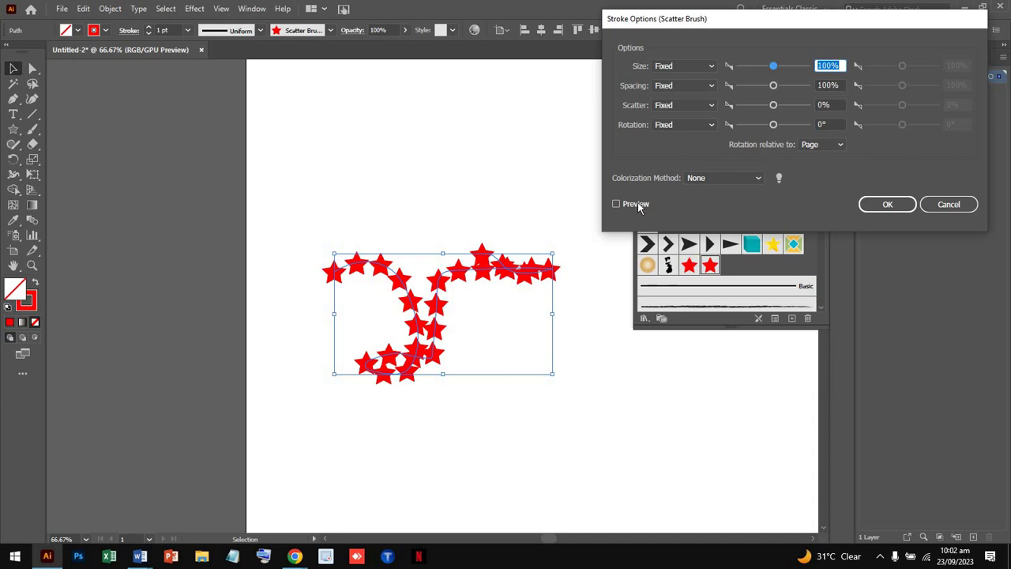
click(638, 202)
click(756, 177)
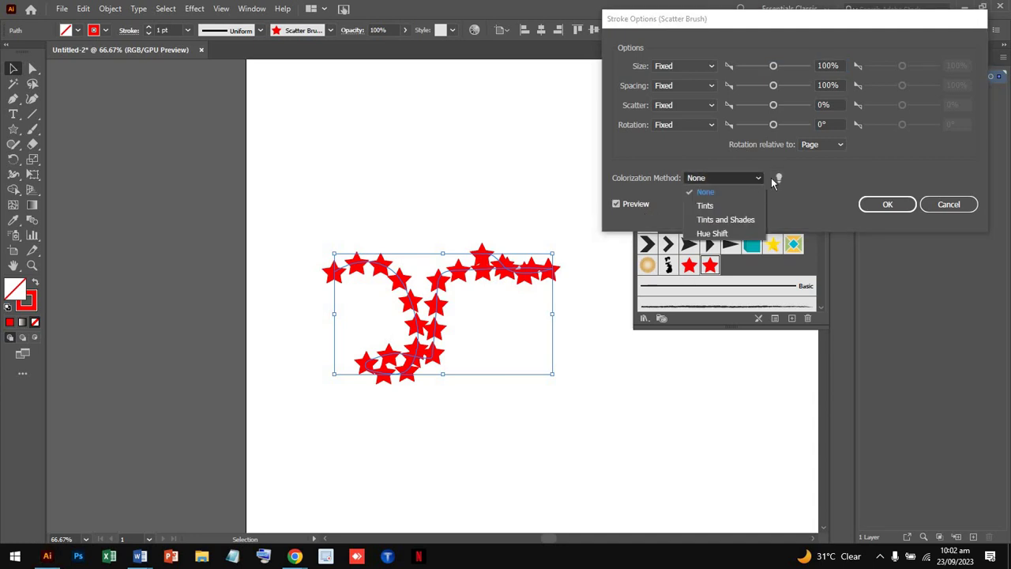
click(763, 186)
click(778, 177)
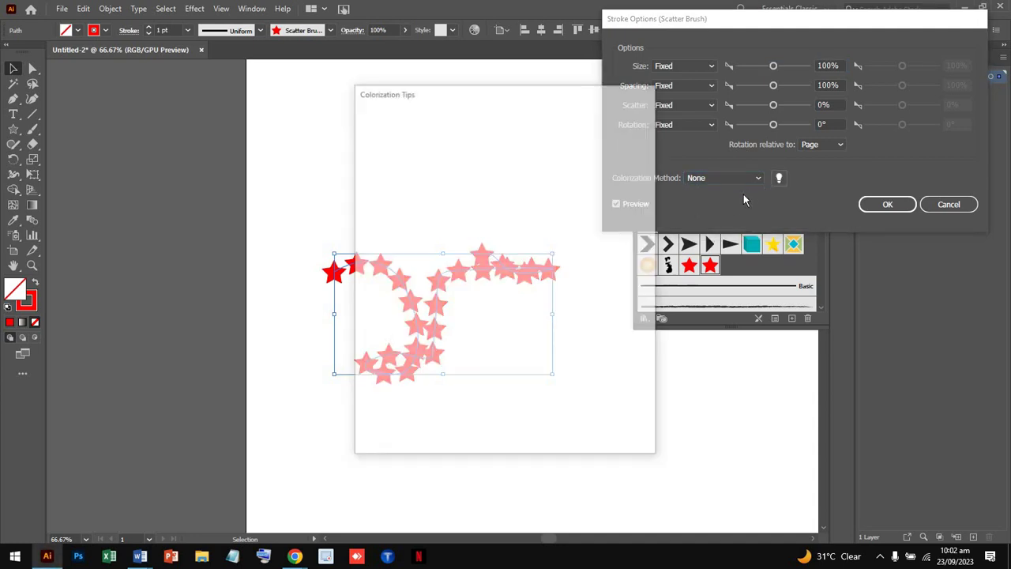
click(620, 430)
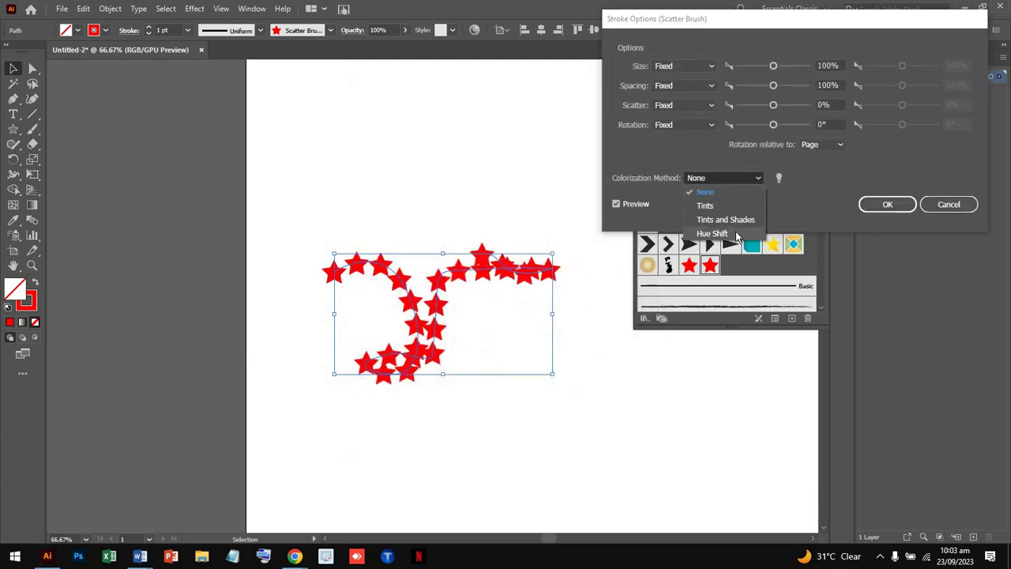
click(736, 234)
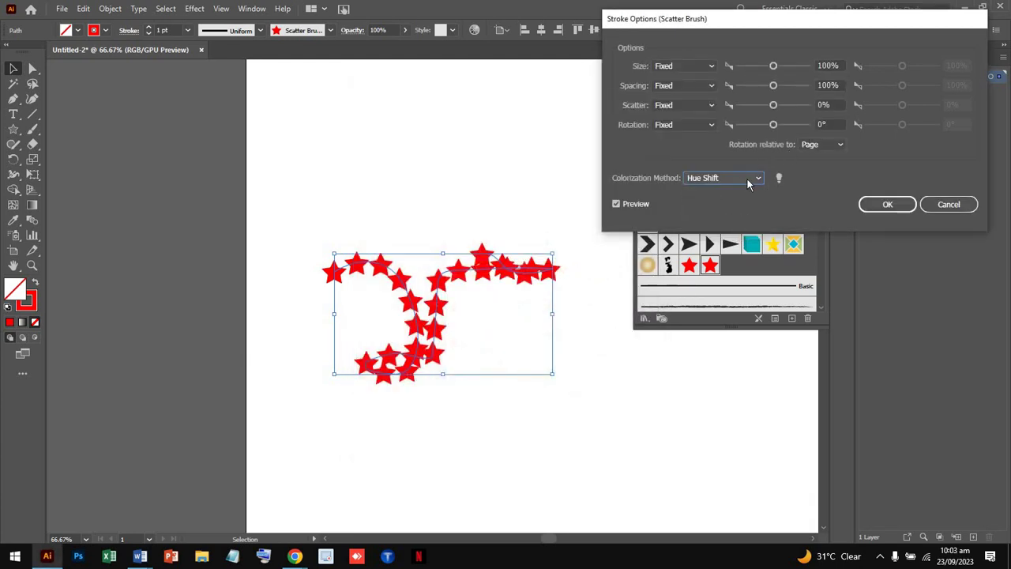
mouse_move(774, 66)
mouse_down()
mouse_move(756, 66)
mouse_move(761, 105)
mouse_move(778, 105)
mouse_move(770, 112)
mouse_up()
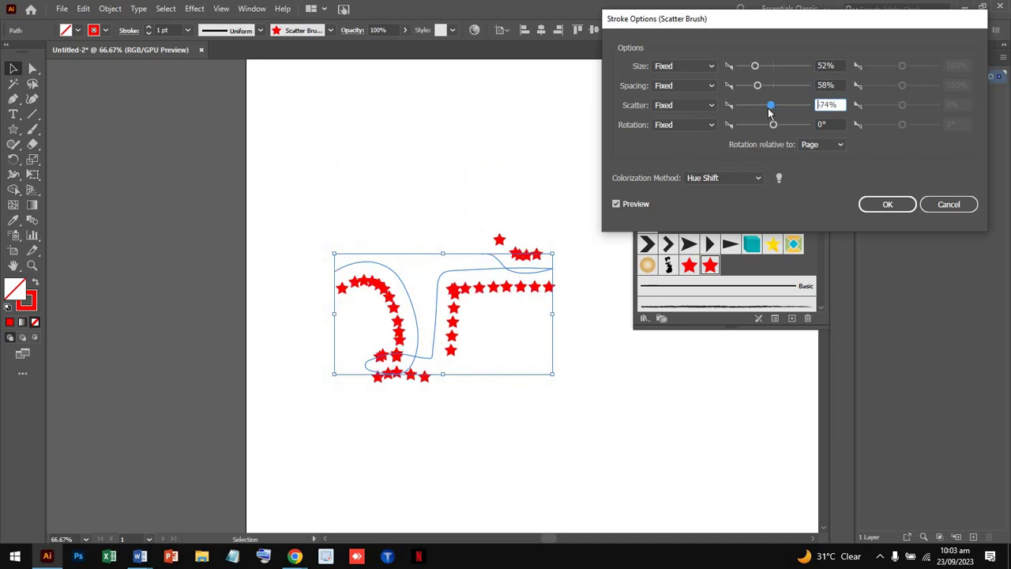
drag(774, 125, 781, 105)
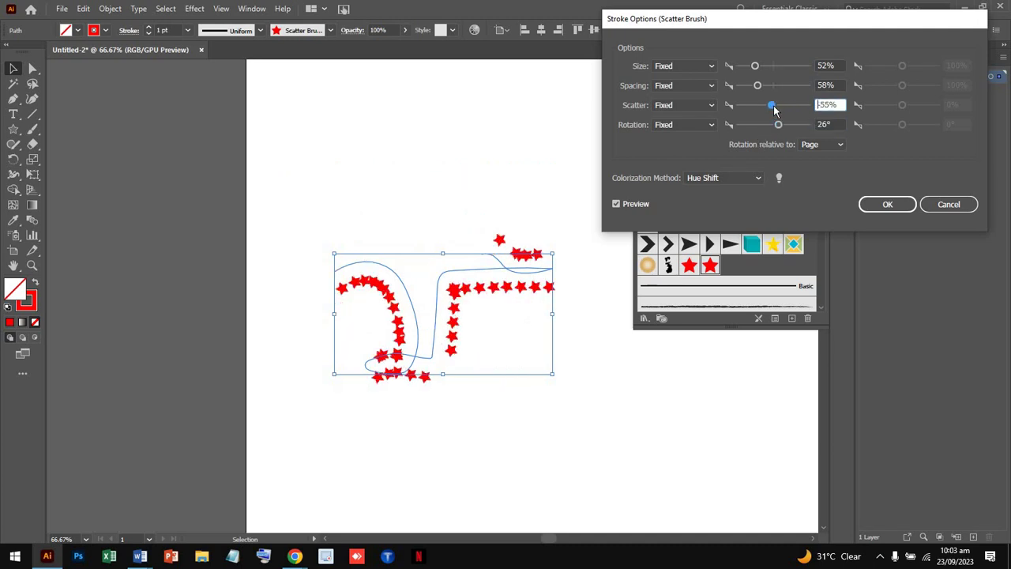
click(886, 204)
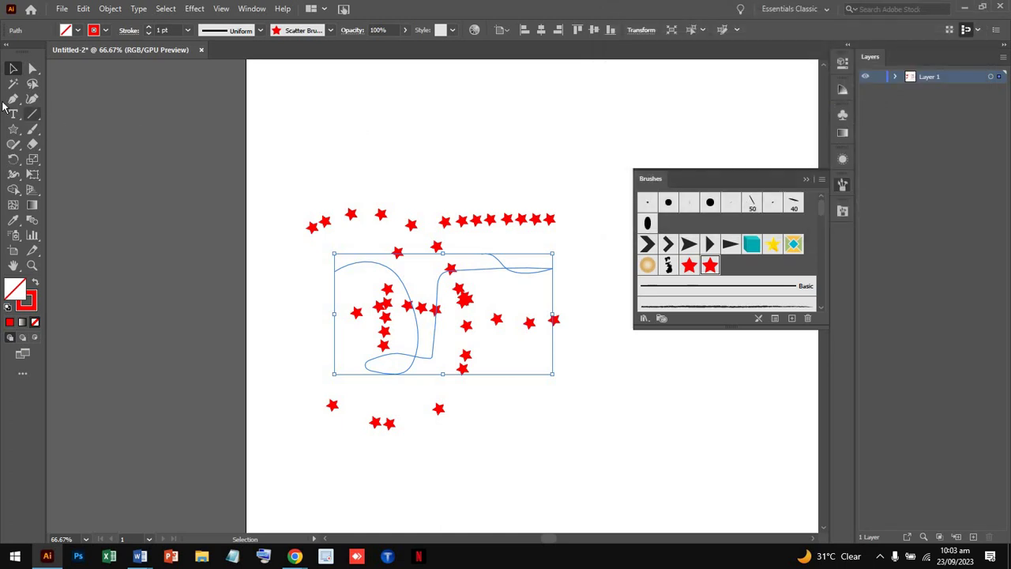
- Paint five short diagonal star-brush strokes on the right side of the artboard
click(32, 129)
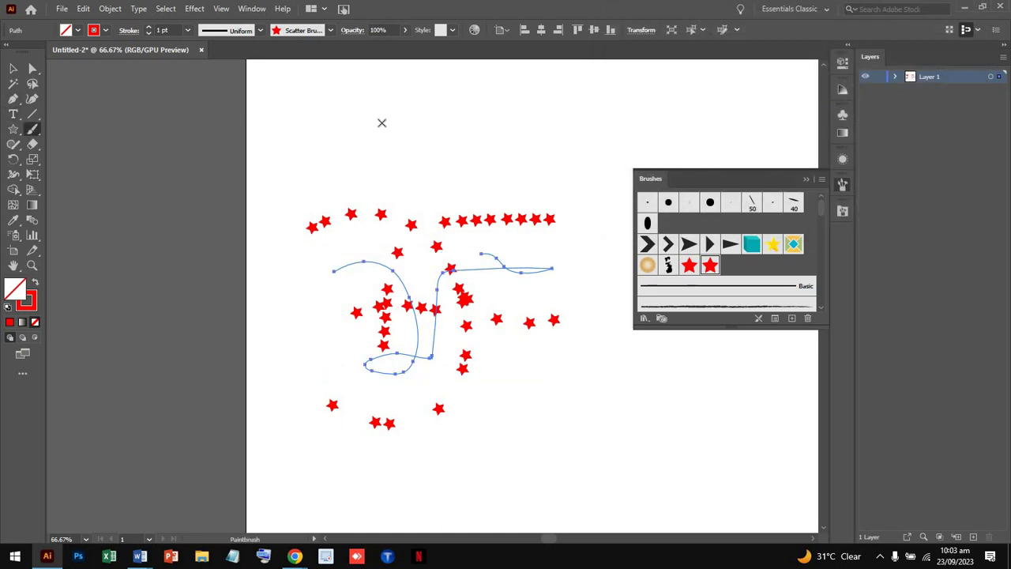
scroll(585, 202, up, 3)
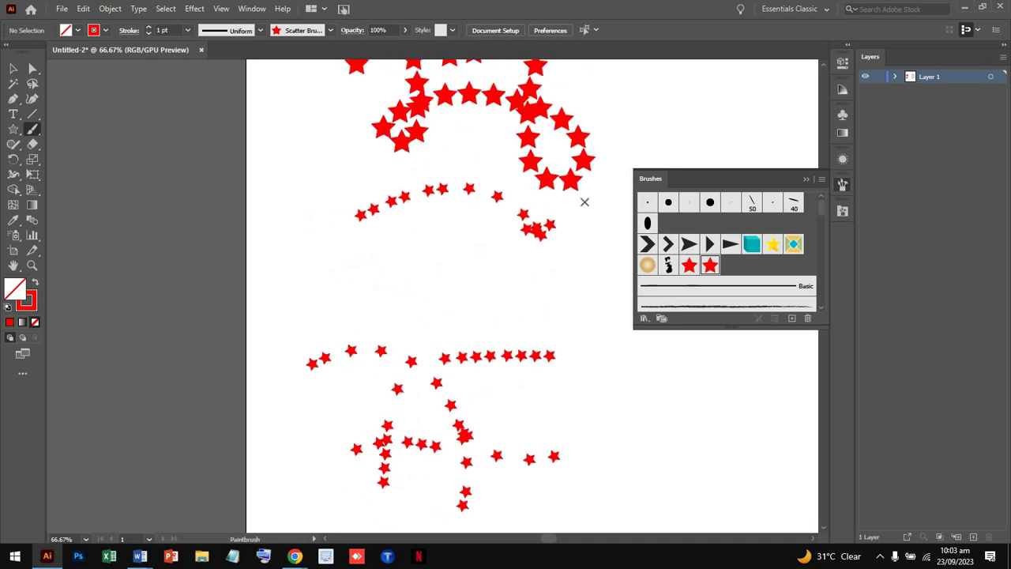
drag(611, 399, 744, 465)
drag(658, 453, 735, 500)
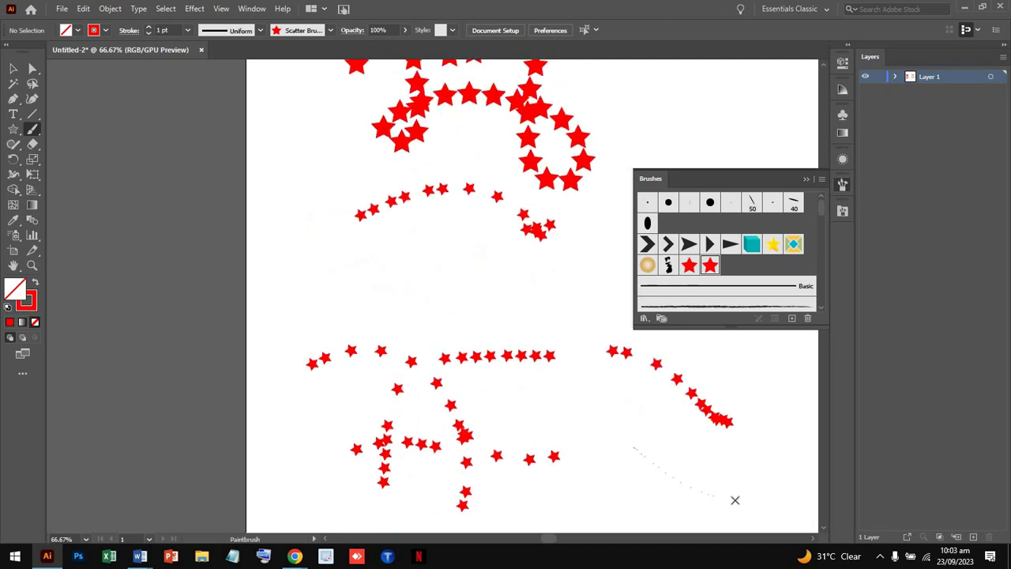
drag(591, 404, 715, 438)
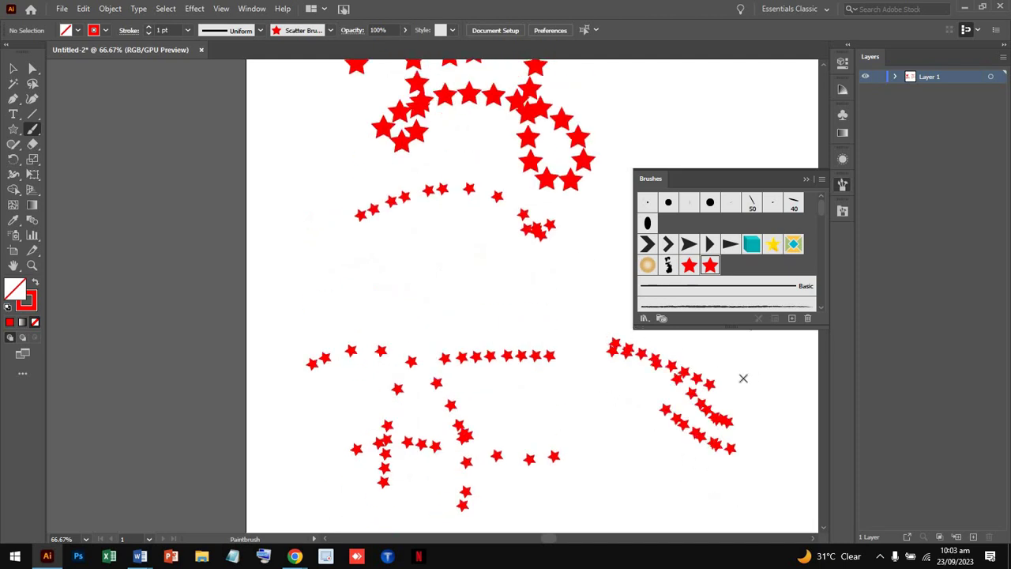
drag(671, 389, 750, 426)
drag(669, 416, 785, 466)
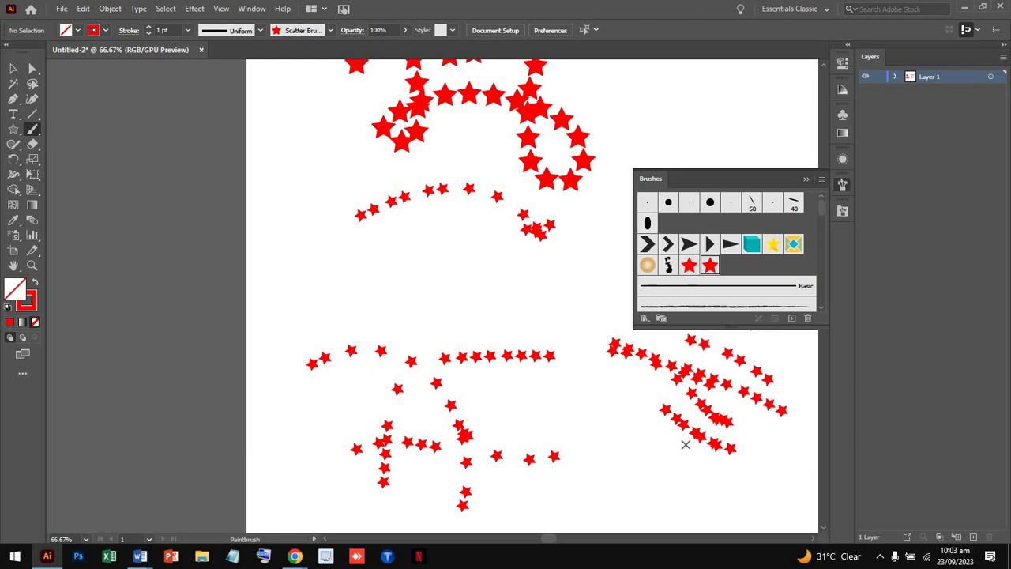
click(843, 187)
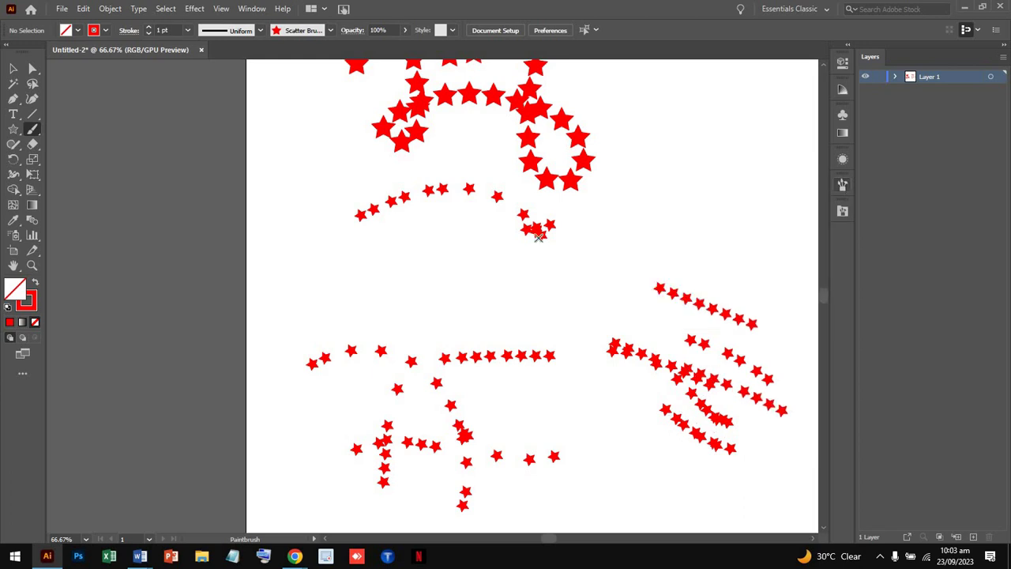
- Delete the painted star strokes, leaving only the red star at top-left, and zoom to it
scroll(482, 234, down, 2)
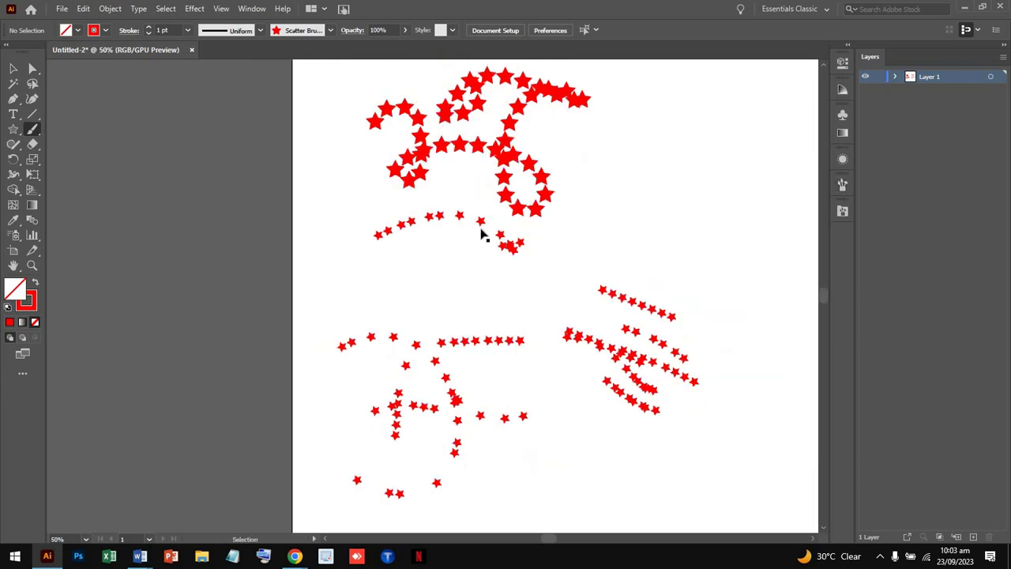
scroll(482, 234, down, 2)
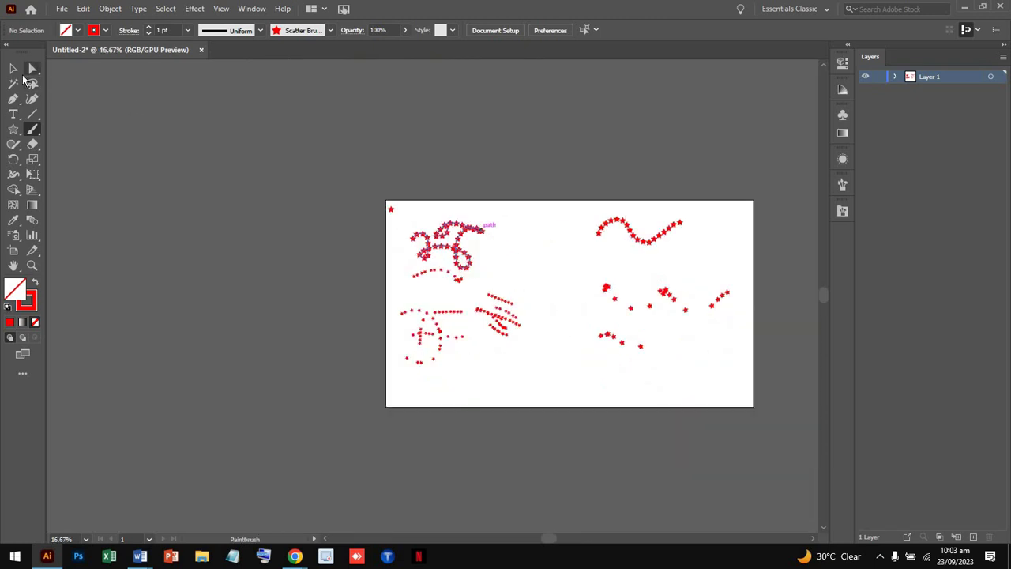
click(13, 70)
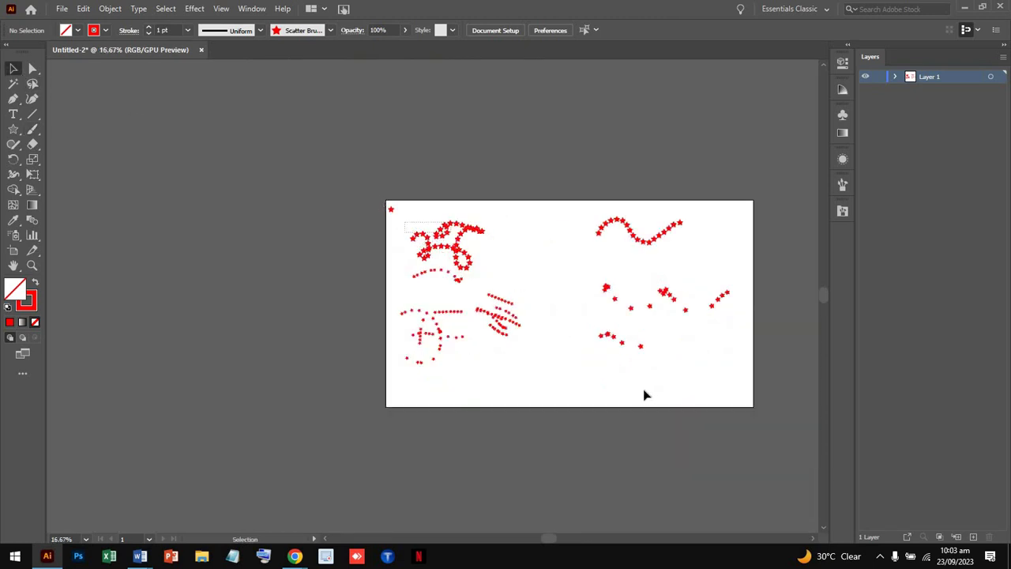
drag(388, 214, 821, 339)
key(Delete)
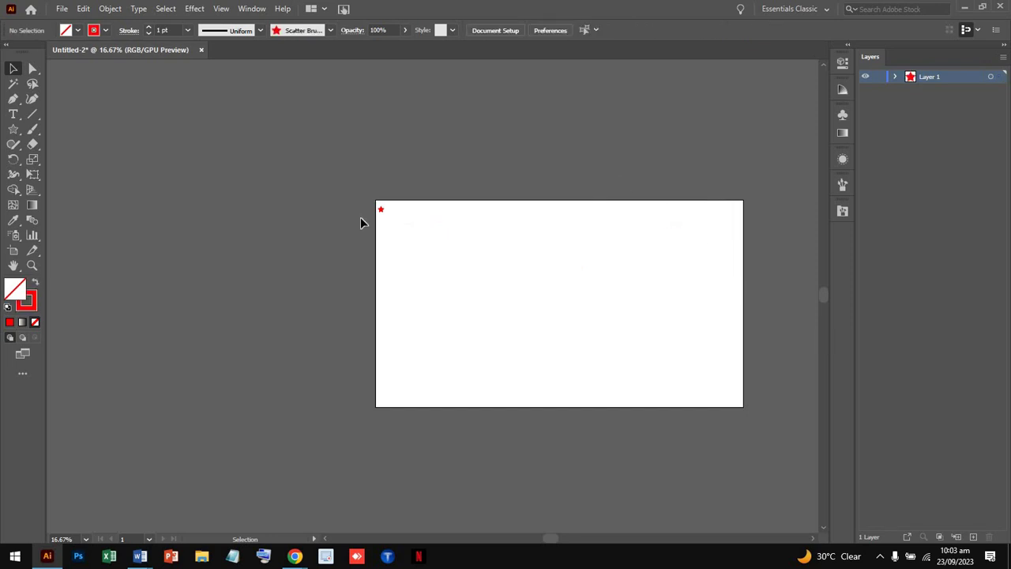
drag(383, 217, 384, 211)
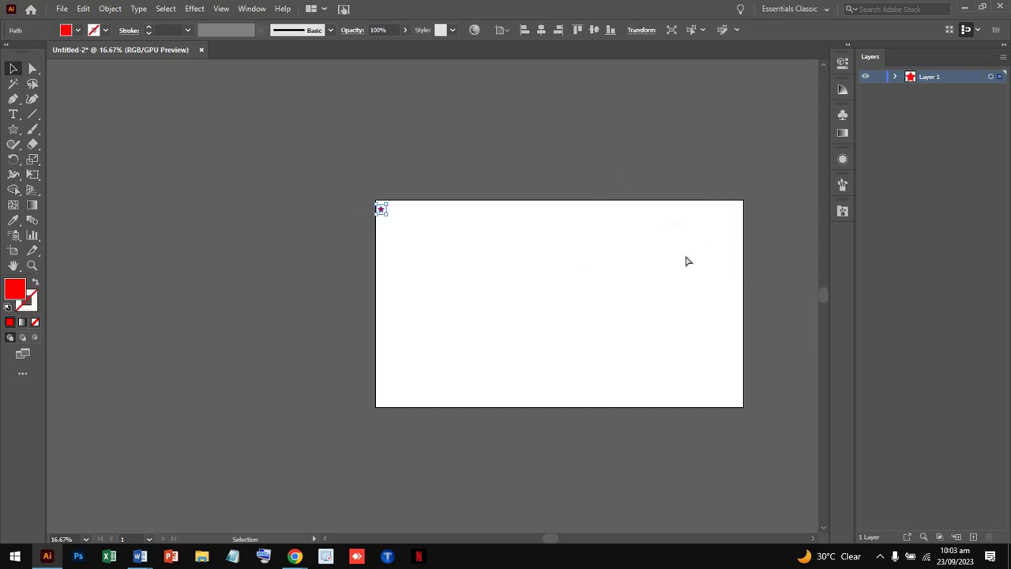
key(ctrl+1)
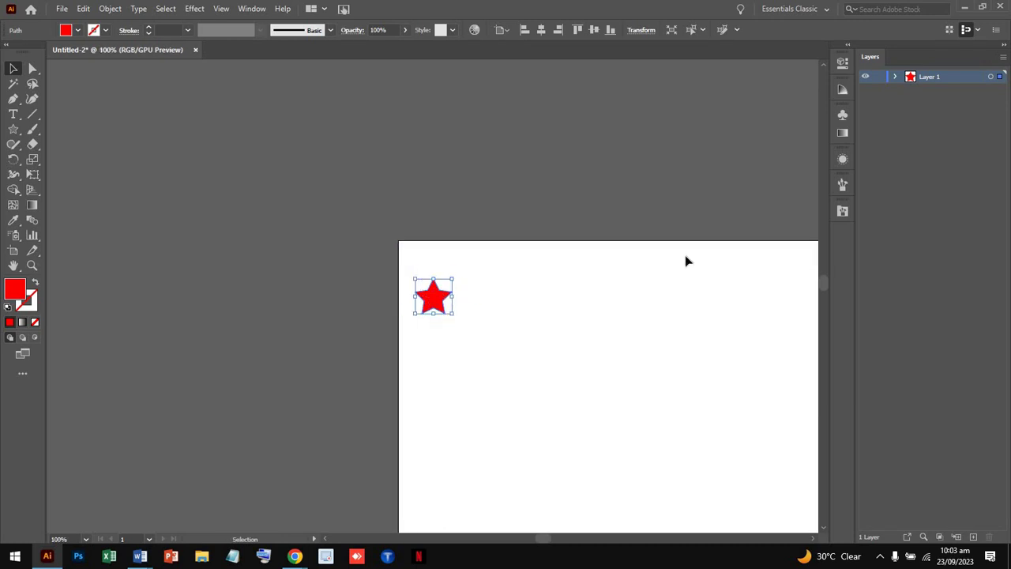
scroll(687, 262, down, 3)
click(687, 261)
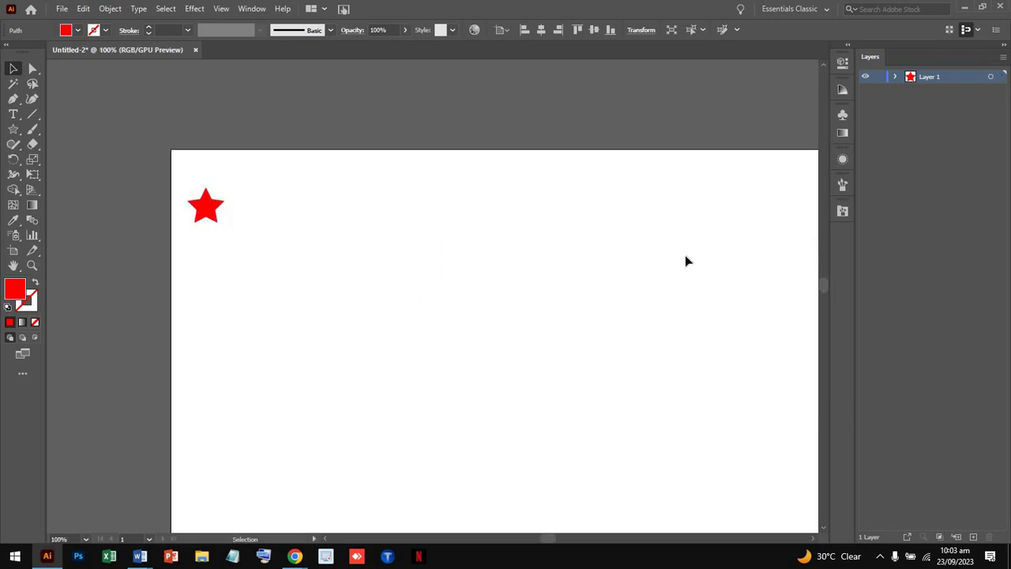
scroll(759, 229, right, 4)
- Create Art Brush 1 from the selected red star using the default art brush settings
click(843, 187)
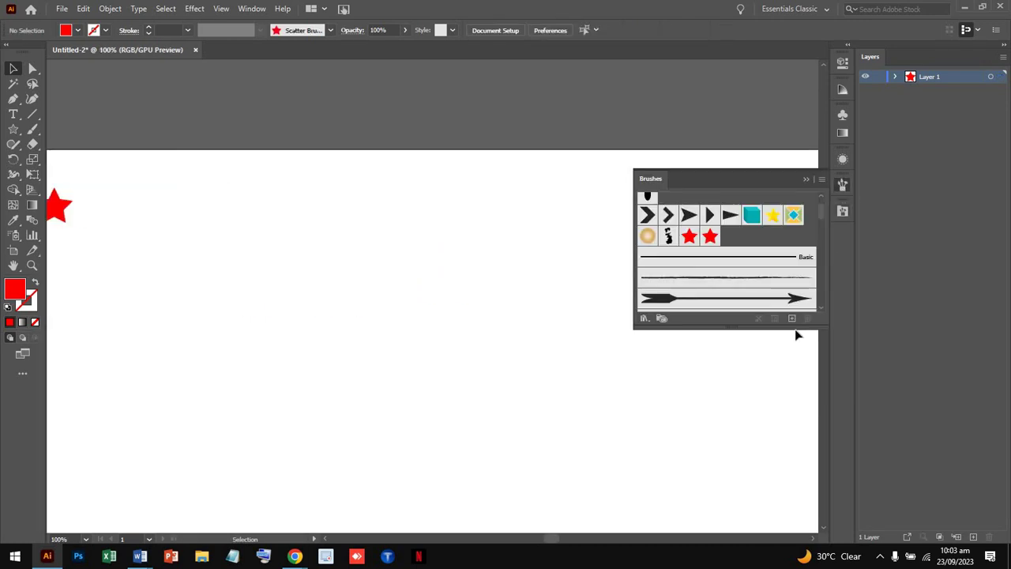
click(792, 320)
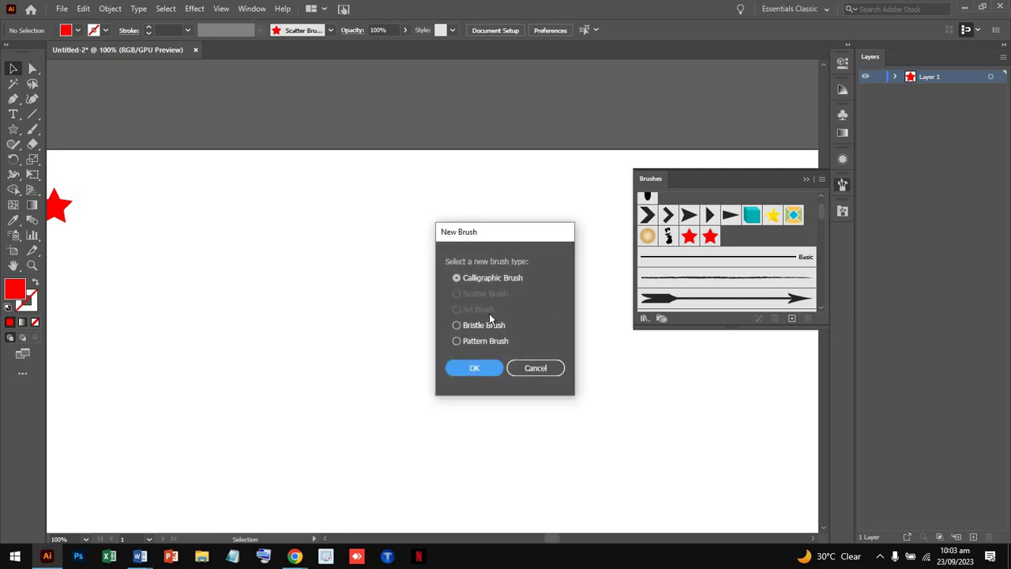
click(535, 368)
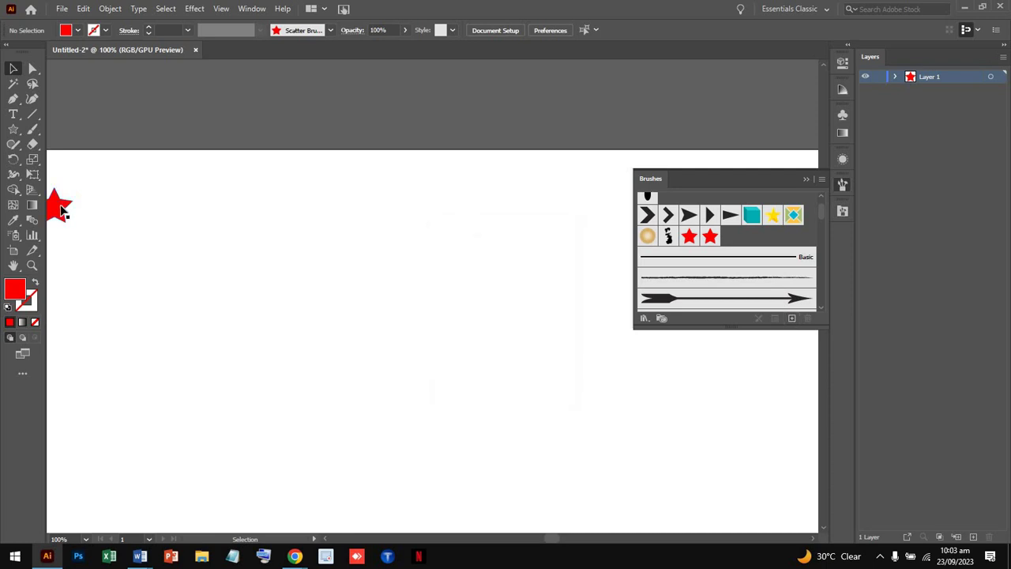
key(ctrl+a)
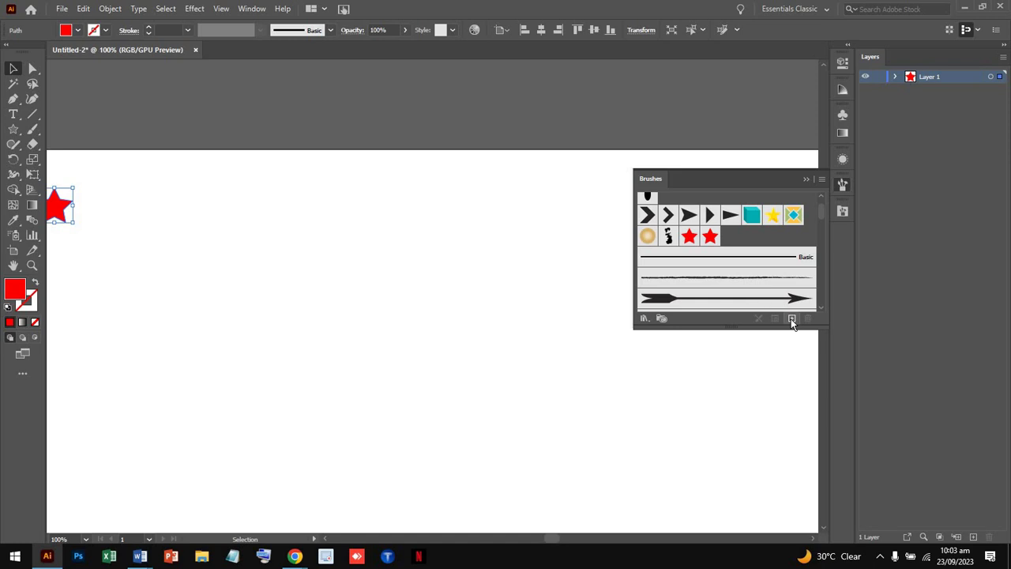
click(792, 318)
click(473, 311)
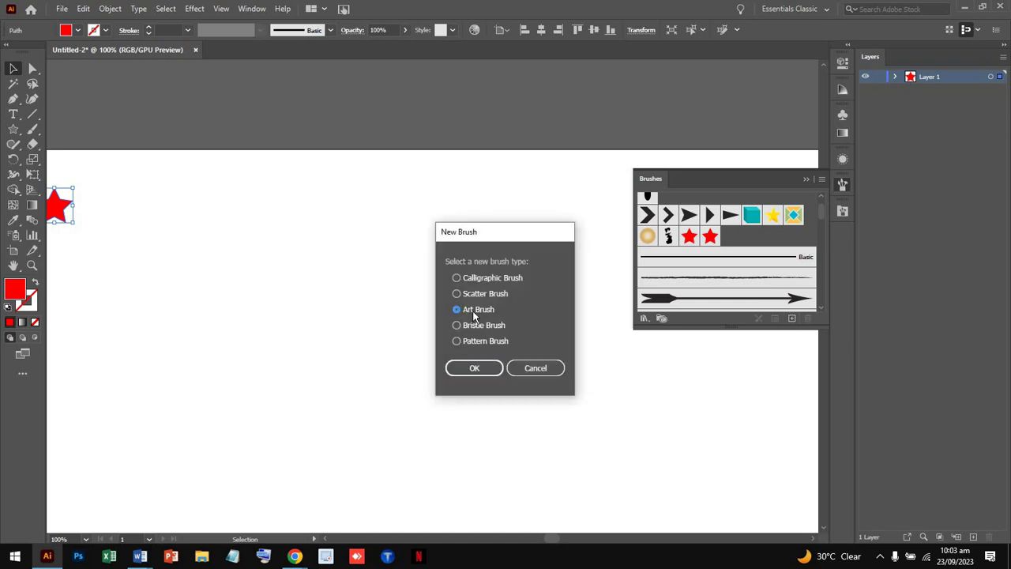
click(473, 368)
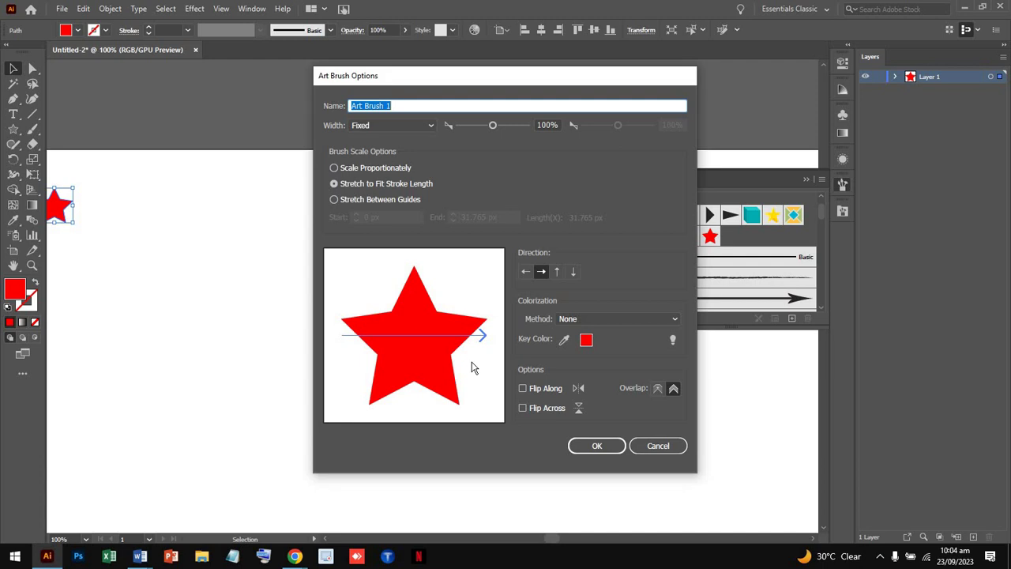
click(598, 446)
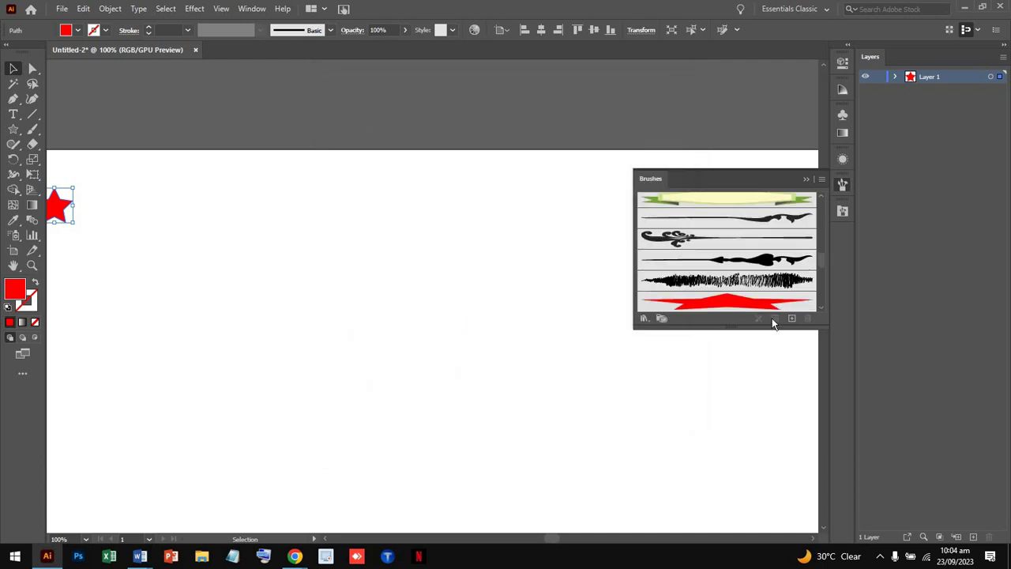
click(32, 129)
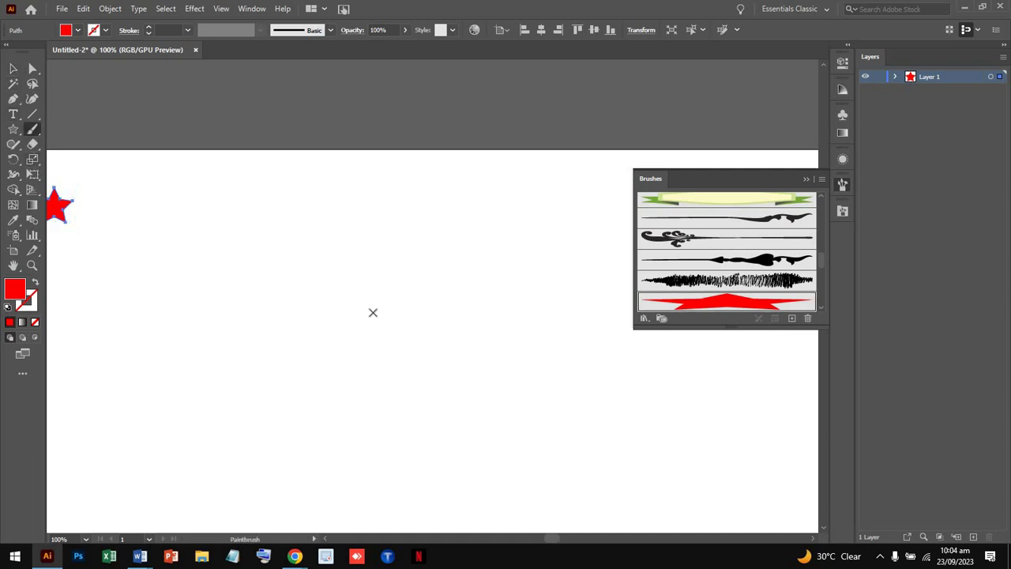
- Paint three star-brush strokes: centre, a downward sweep, and one near the top
drag(571, 370, 569, 369)
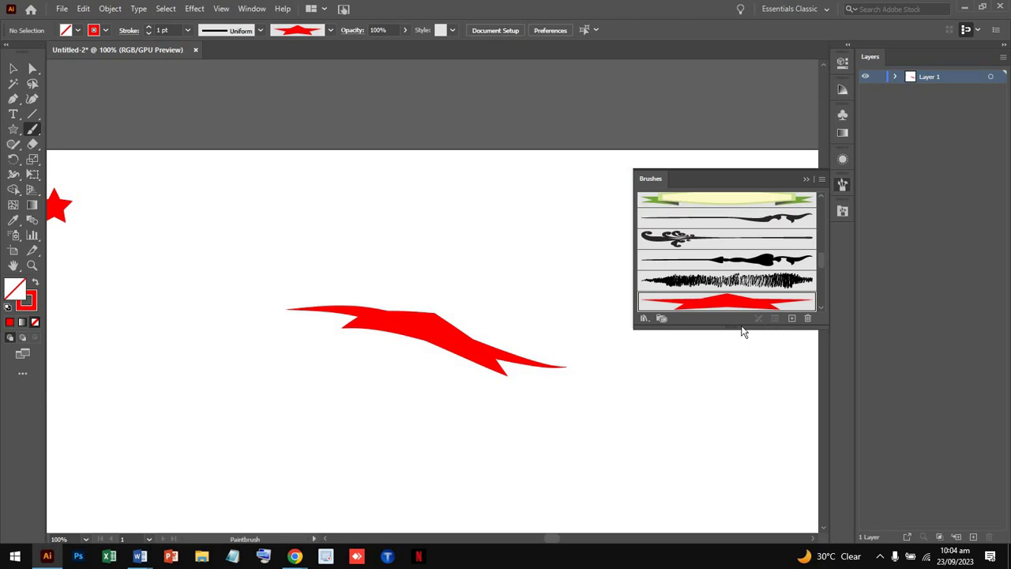
drag(259, 312, 454, 461)
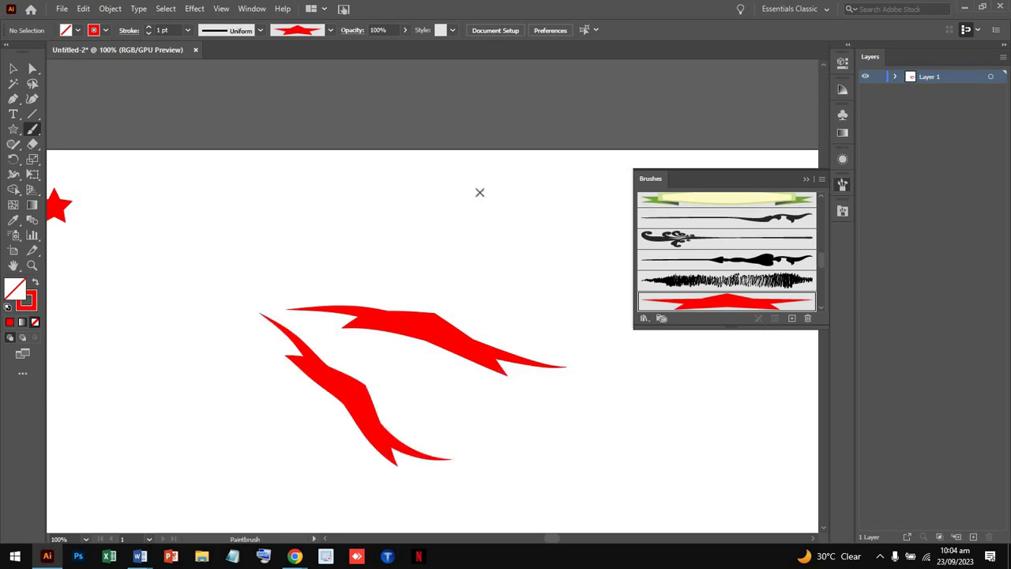
drag(423, 173, 572, 238)
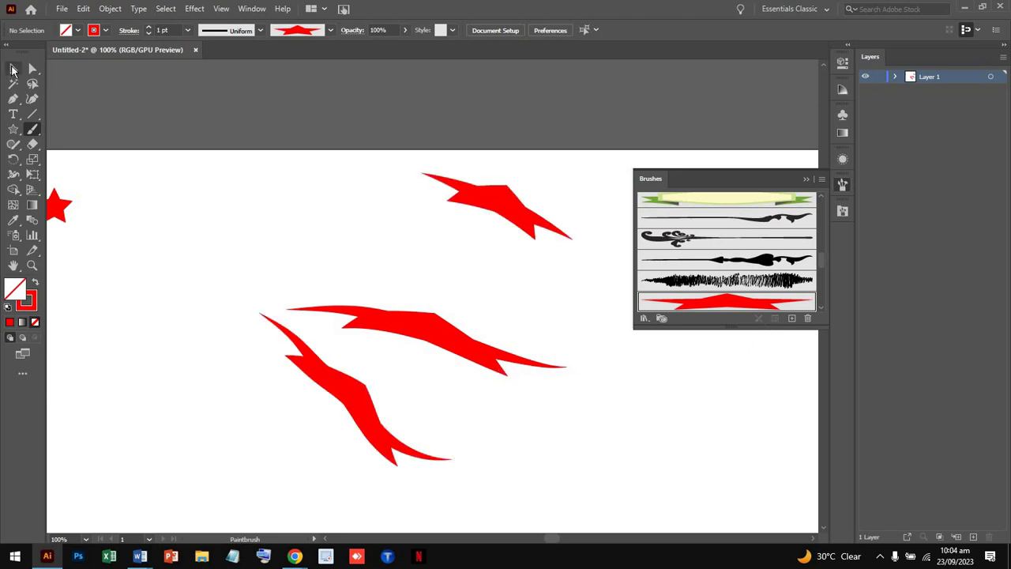
- Delete the star brush with Remove Strokes, then start a new brush from the red star
click(12, 70)
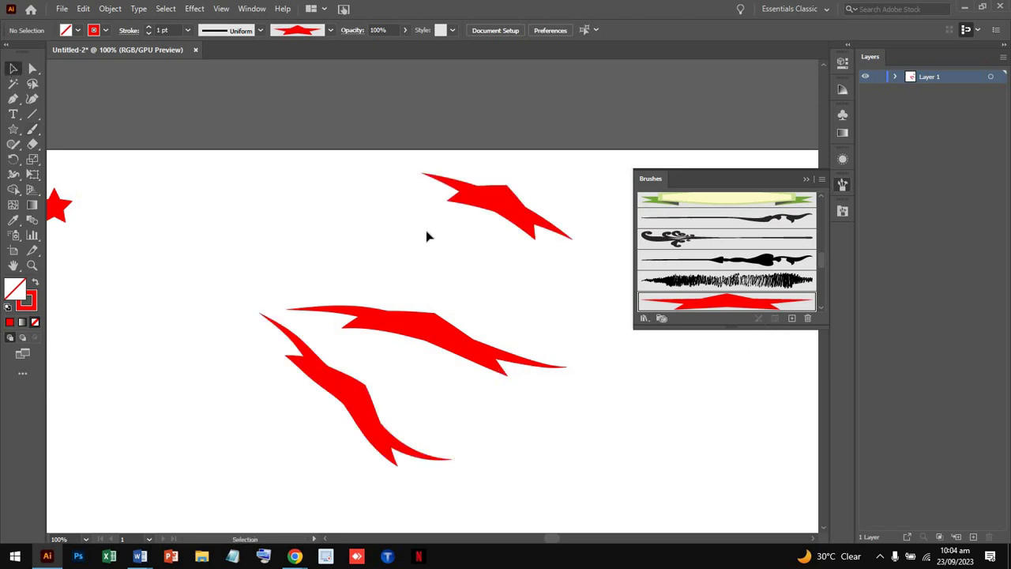
click(807, 319)
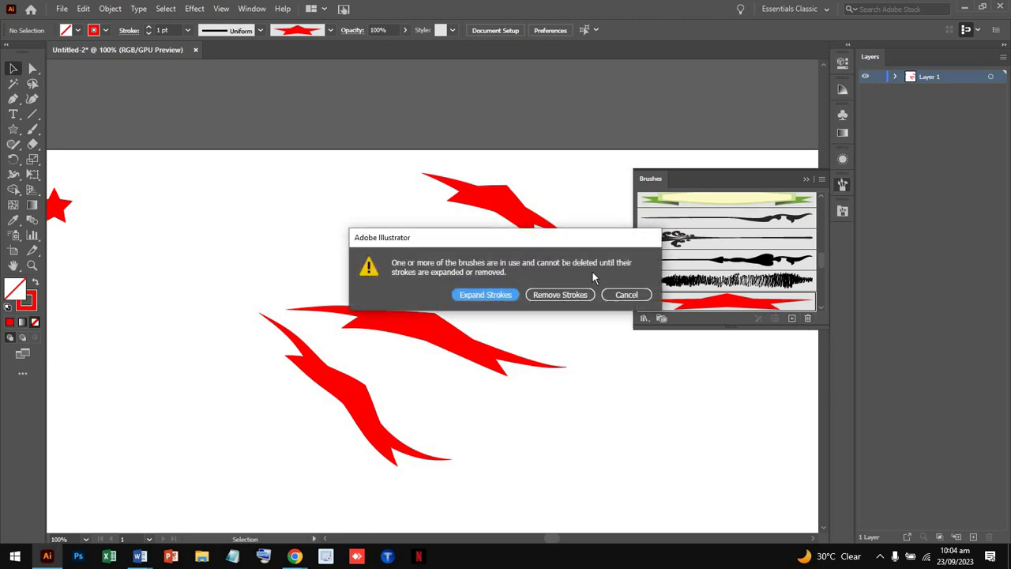
click(562, 295)
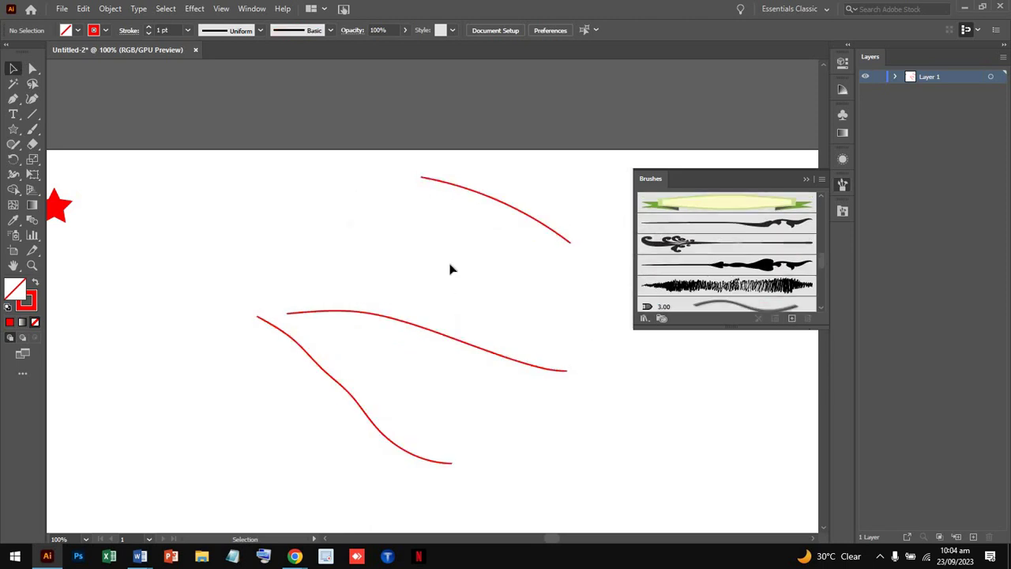
click(59, 207)
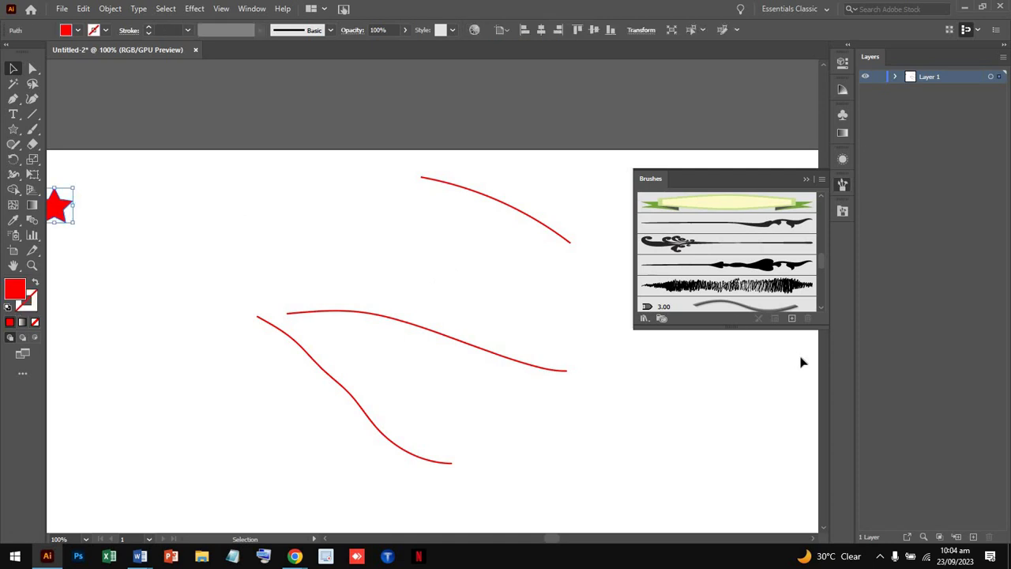
click(792, 318)
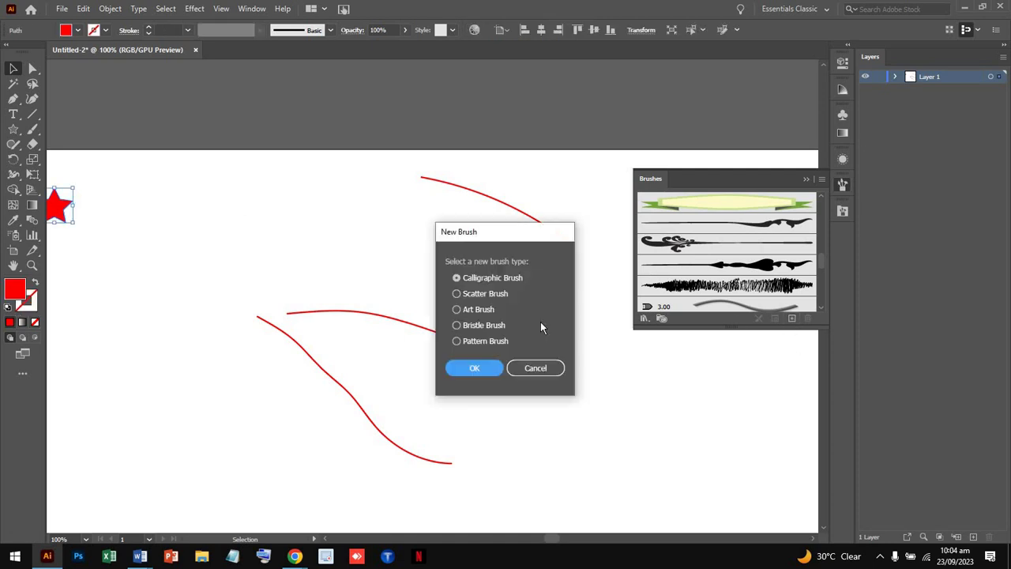
- Make it an Art Brush at 184% width with Tints and Shades colourisation
click(477, 309)
click(481, 368)
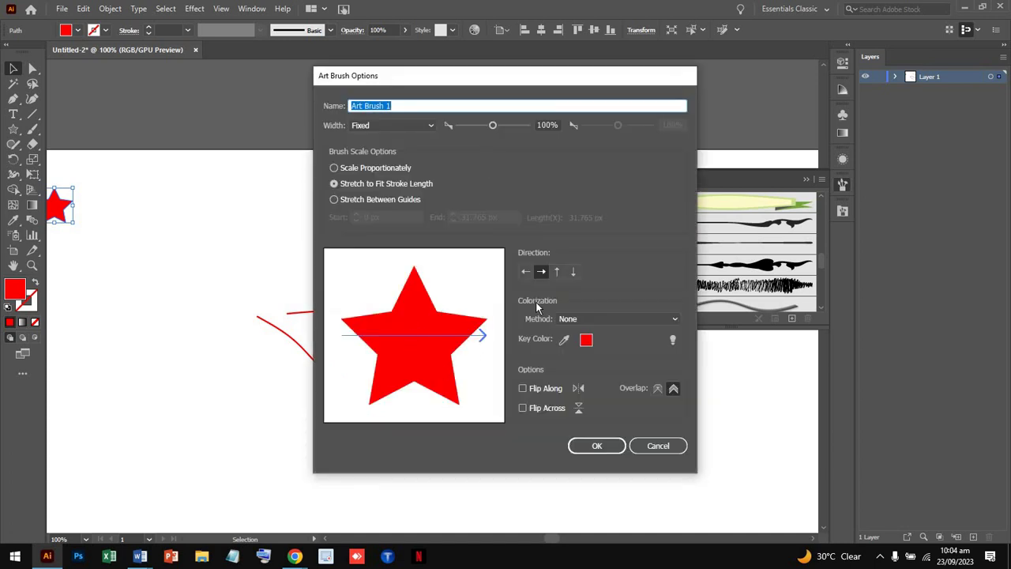
click(503, 125)
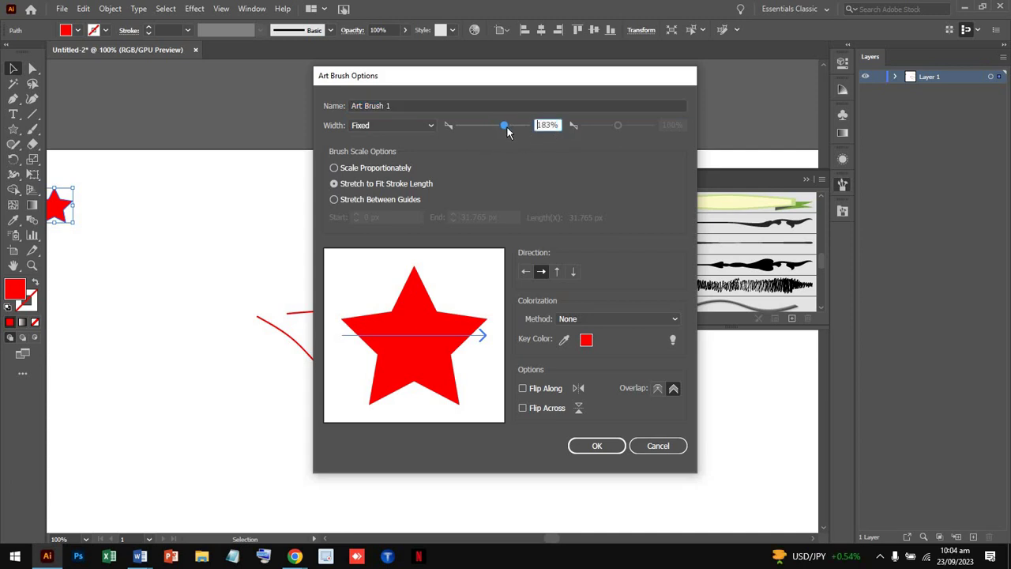
mouse_move(507, 129)
mouse_down()
mouse_move(481, 129)
mouse_move(504, 129)
mouse_up()
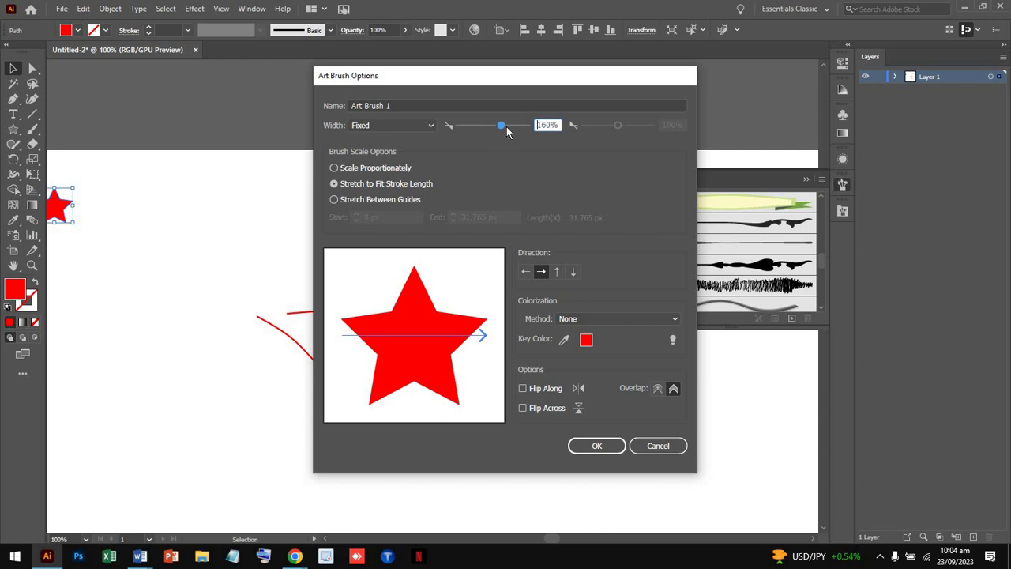
click(557, 272)
click(574, 272)
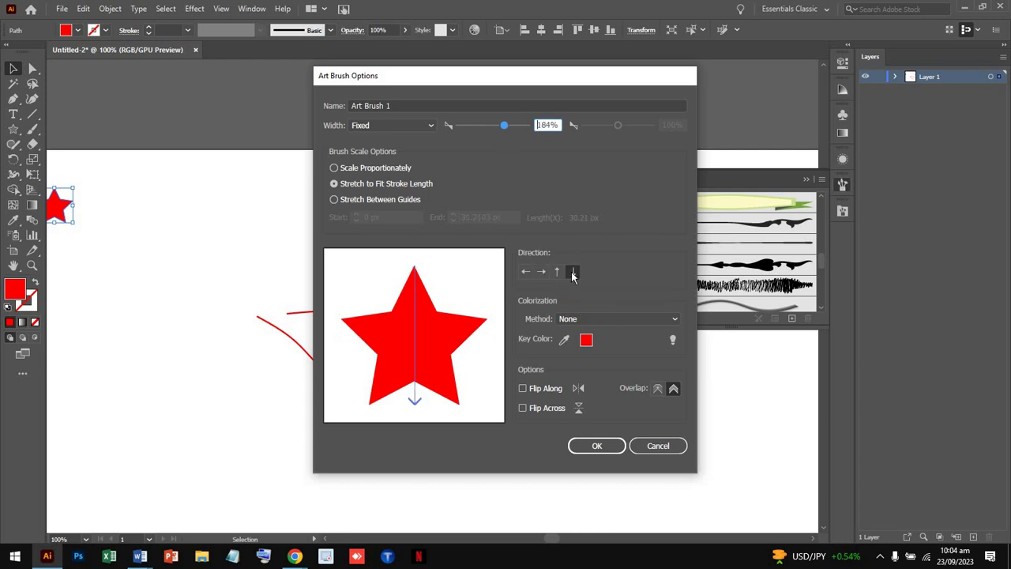
click(581, 319)
click(598, 361)
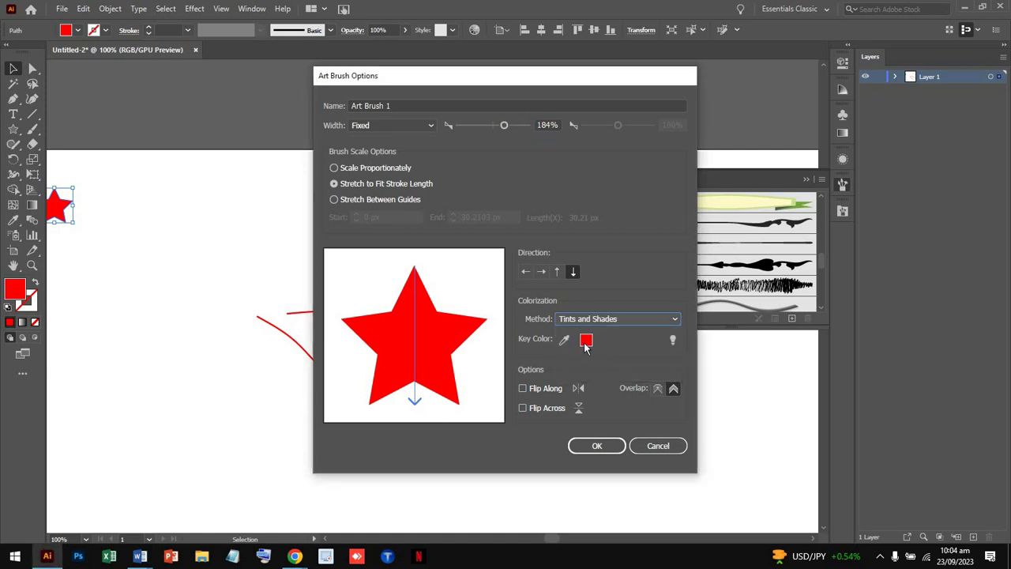
- Set Stretch to Fit Stroke Length, bottom-to-top direction and fixed width, then create the brush
click(531, 392)
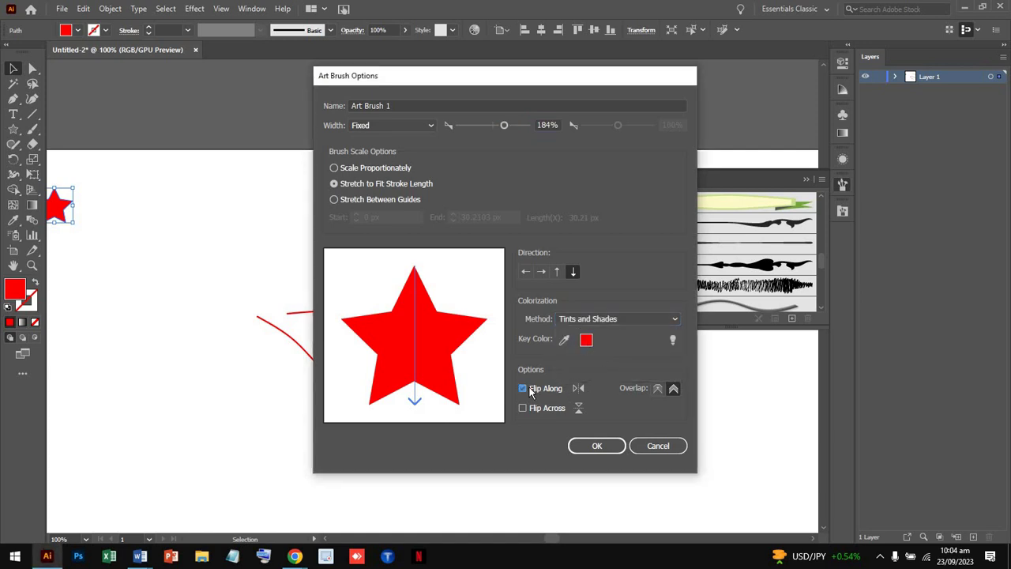
click(531, 394)
click(657, 388)
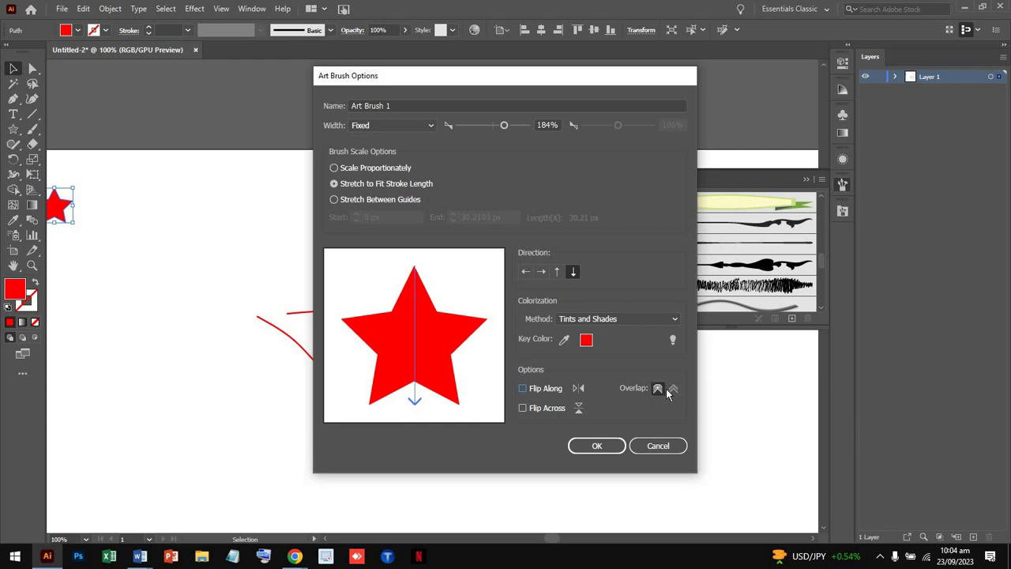
click(363, 202)
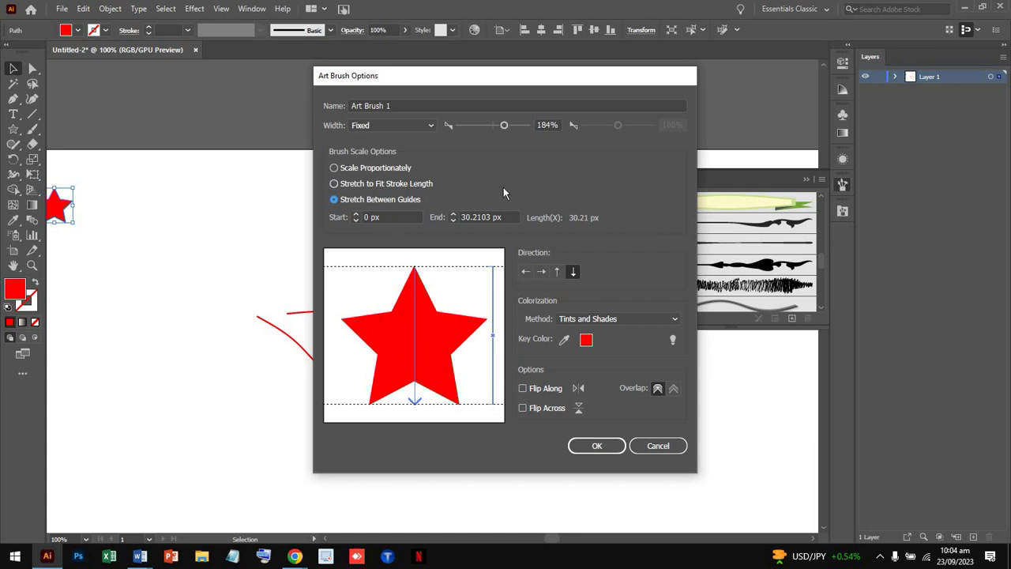
click(401, 169)
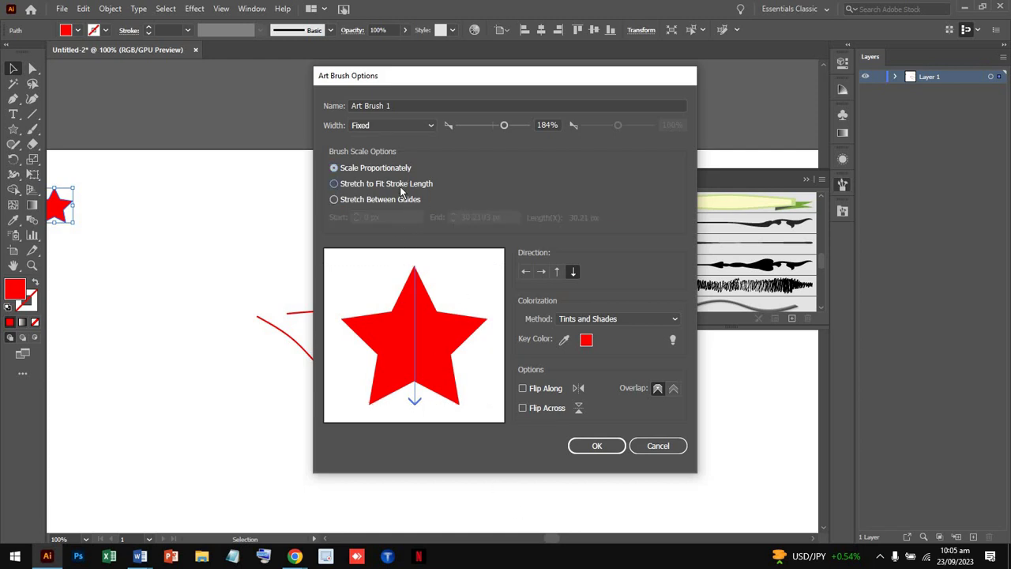
click(400, 183)
click(557, 272)
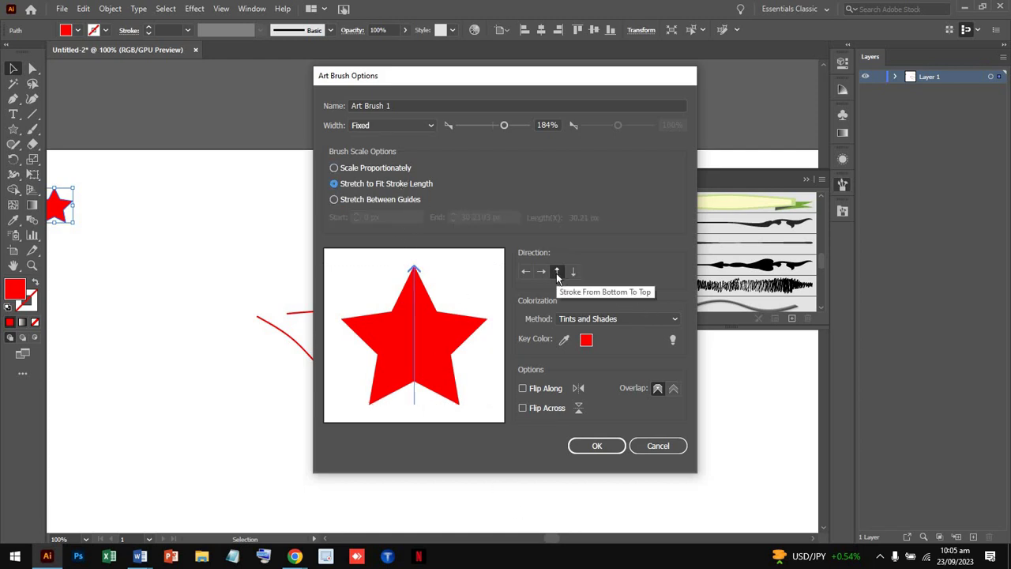
click(427, 125)
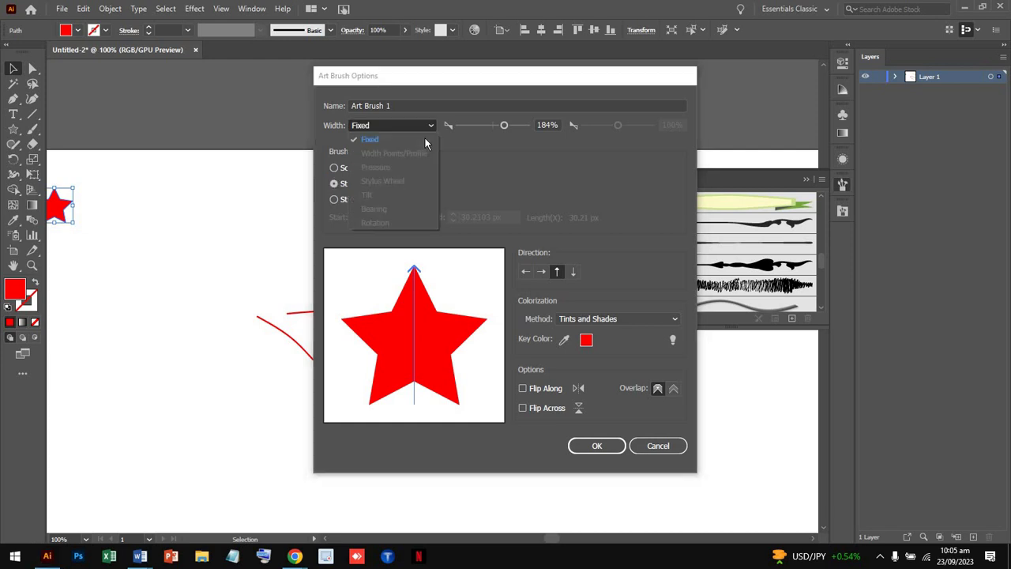
click(570, 135)
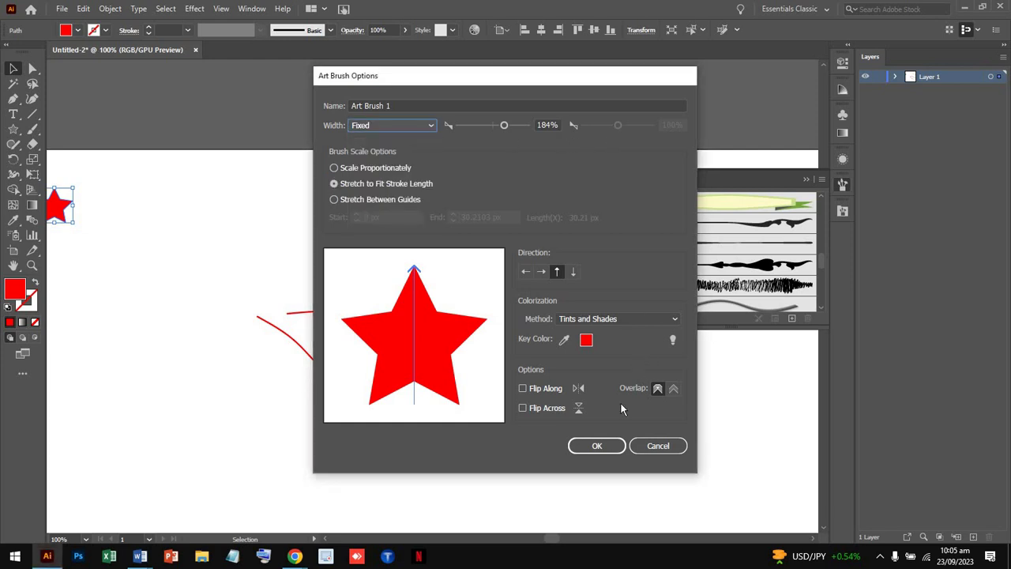
click(597, 446)
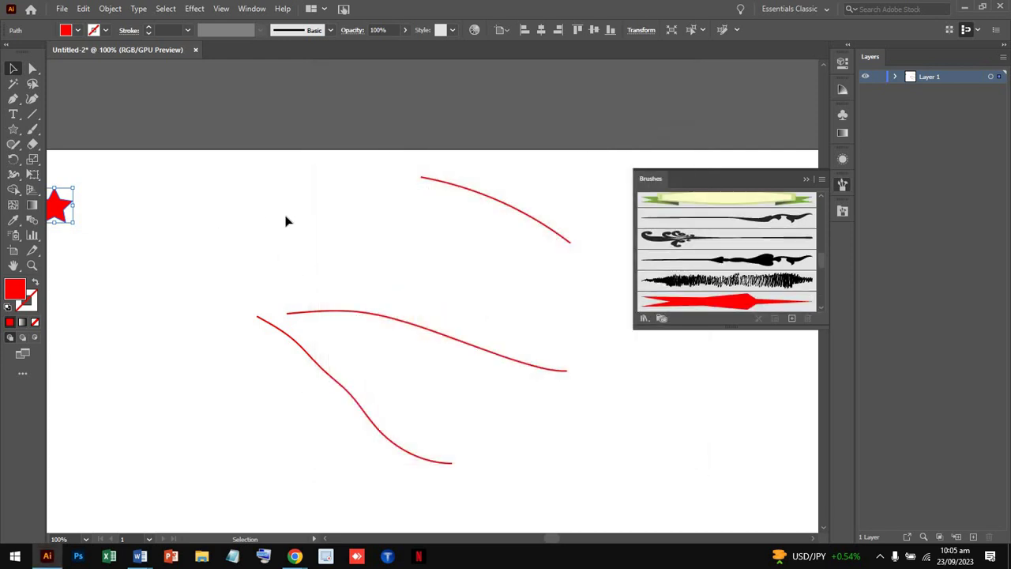
click(290, 225)
- Paint a short star stroke at upper left and a long one down the left side
key(b)
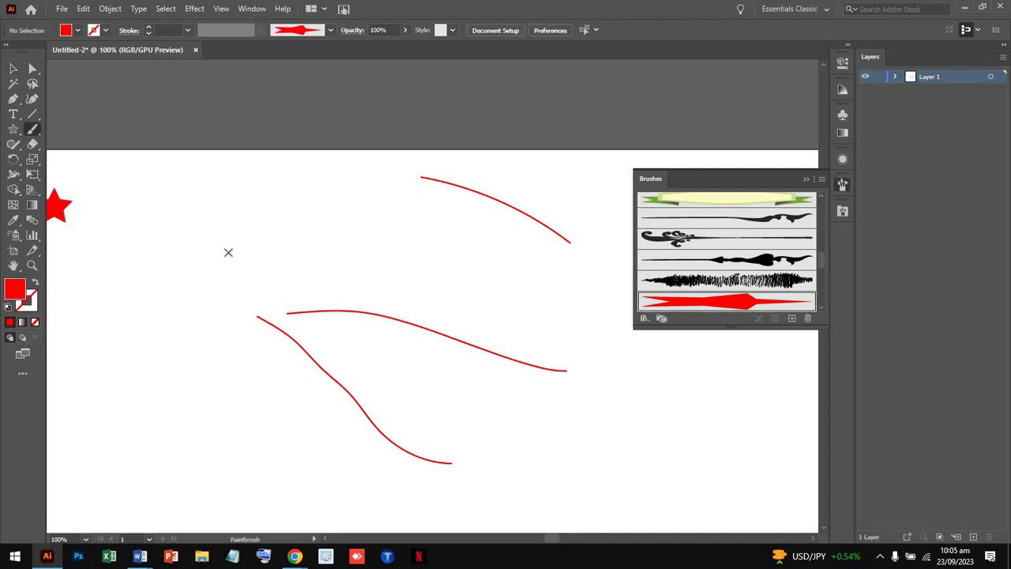
drag(228, 251, 365, 236)
key(shift+x)
drag(147, 286, 332, 501)
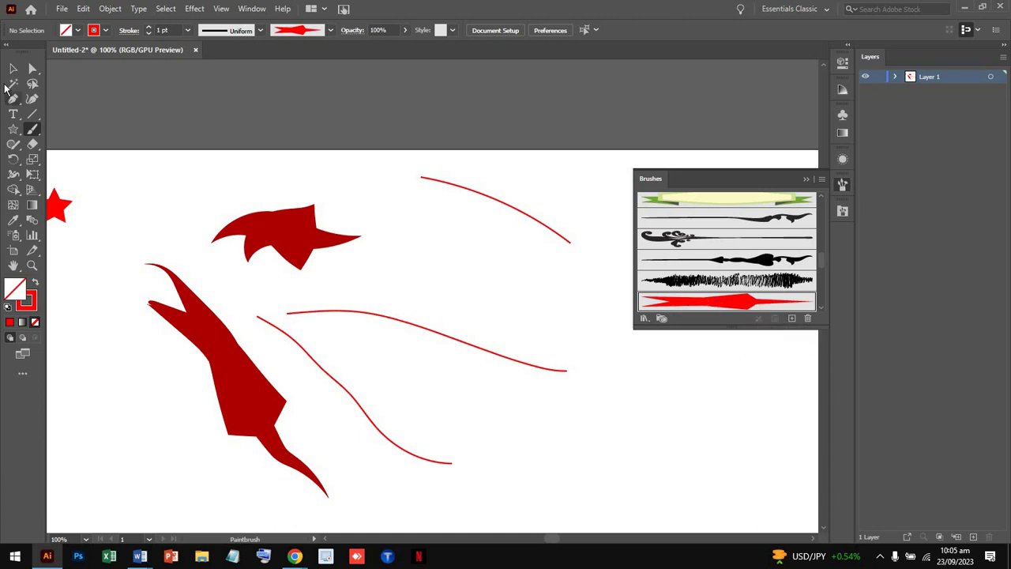
- Select only the large red star stroke on the left
click(12, 69)
drag(146, 287, 284, 401)
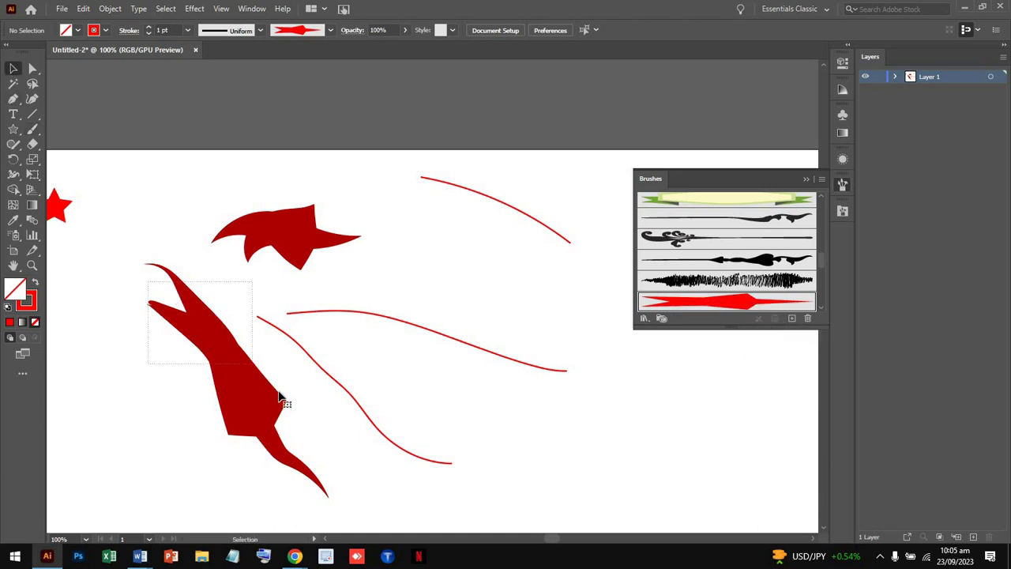
click(309, 445)
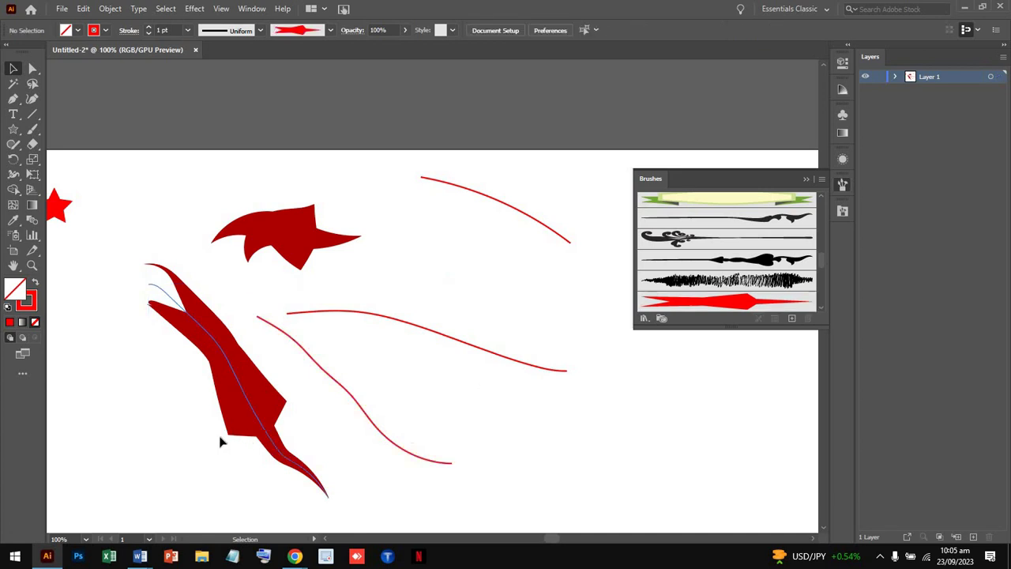
click(256, 423)
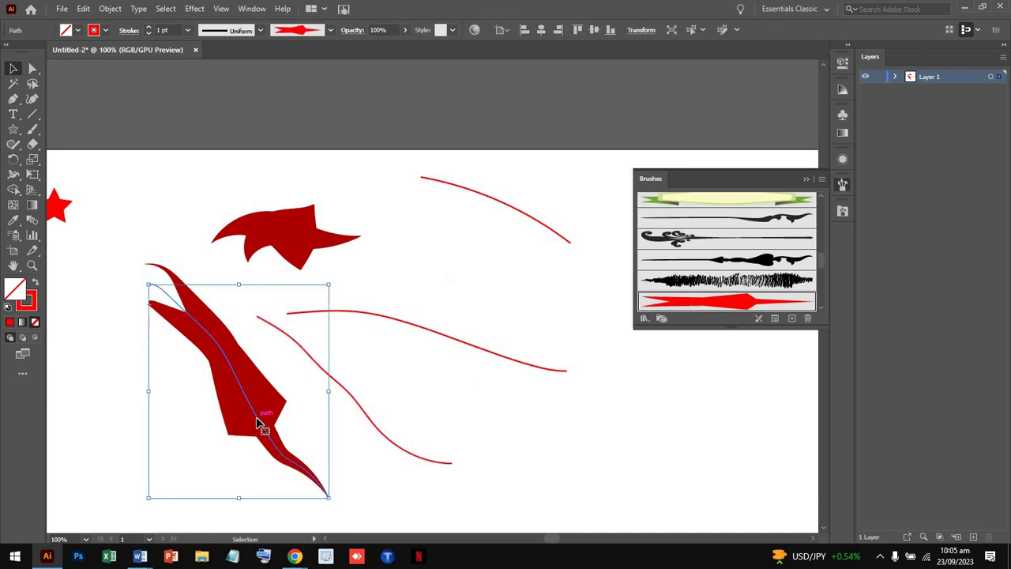
- Adjust the selected stroke's brush size in Stroke Options with preview on, leaving Proportional off
click(775, 318)
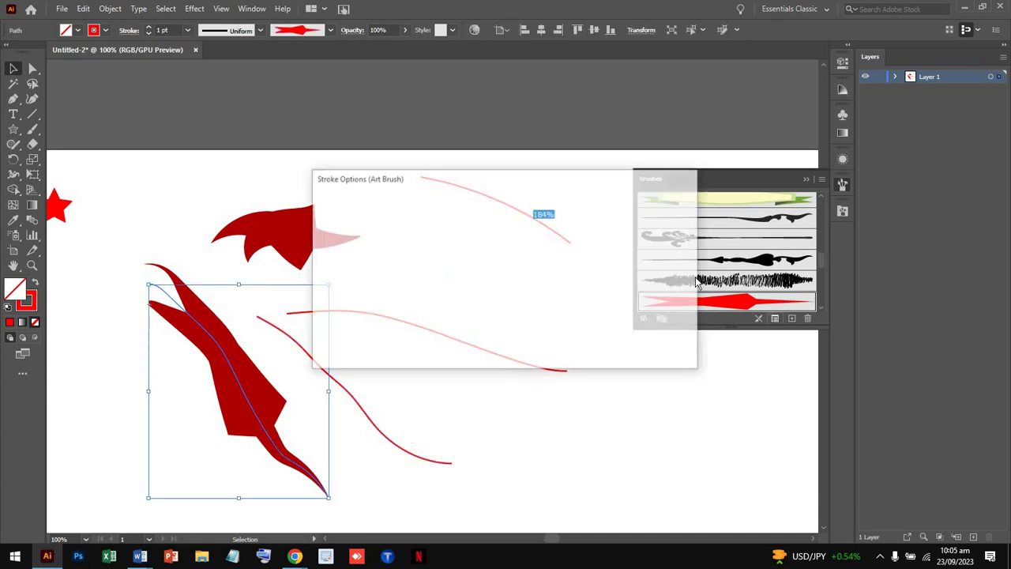
drag(580, 185, 774, 150)
mouse_move(718, 180)
mouse_down()
mouse_move(670, 183)
mouse_move(715, 180)
mouse_move(689, 180)
mouse_up()
click(528, 309)
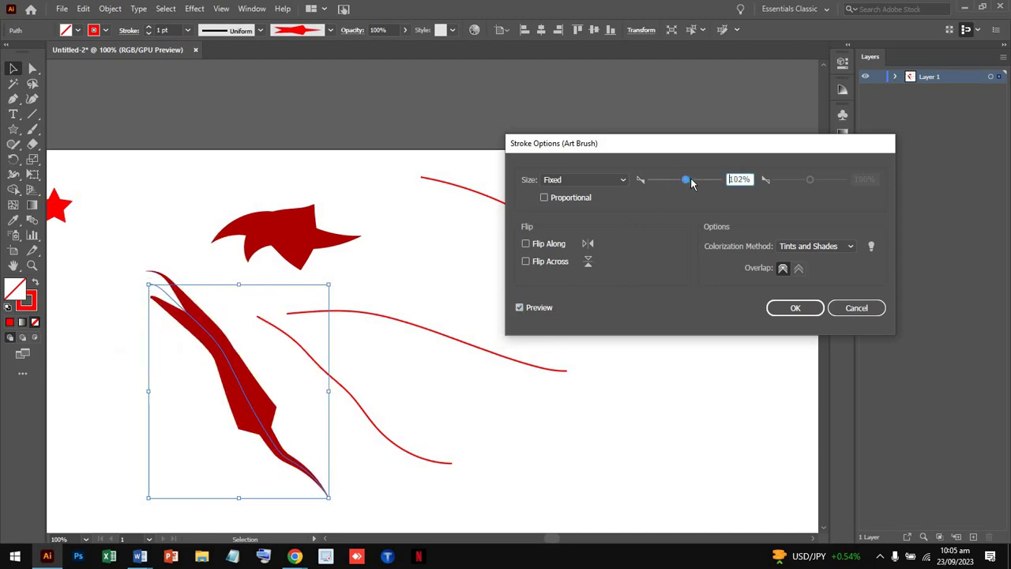
click(557, 201)
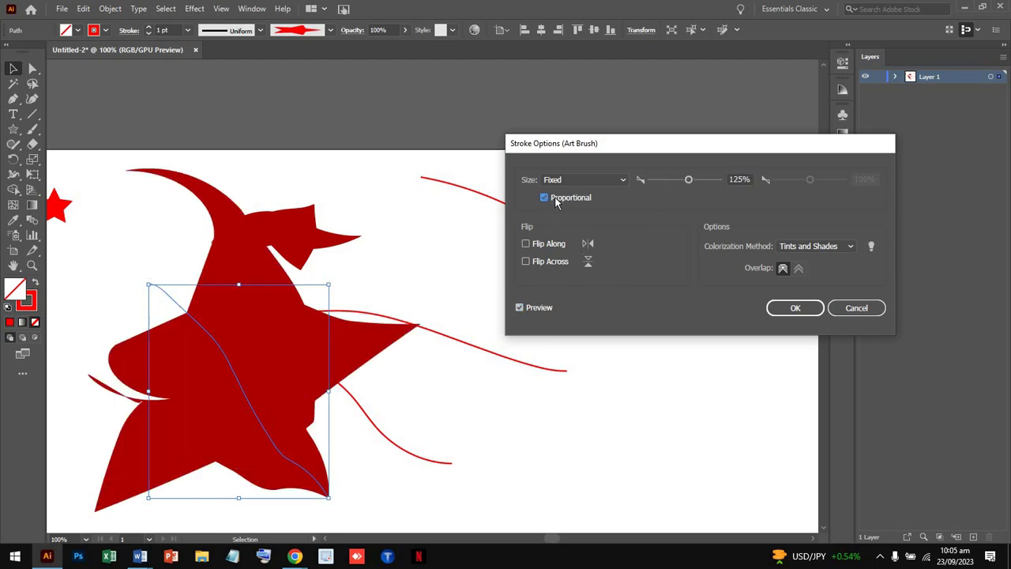
click(556, 201)
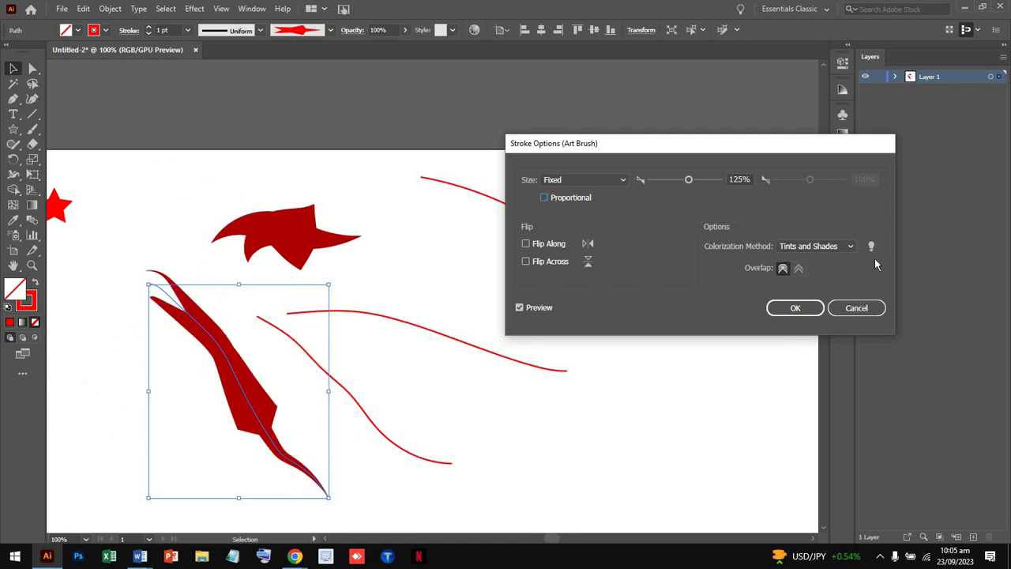
- Set Colorization Method to None, test Flip and Overlap but revert them, and apply
click(848, 247)
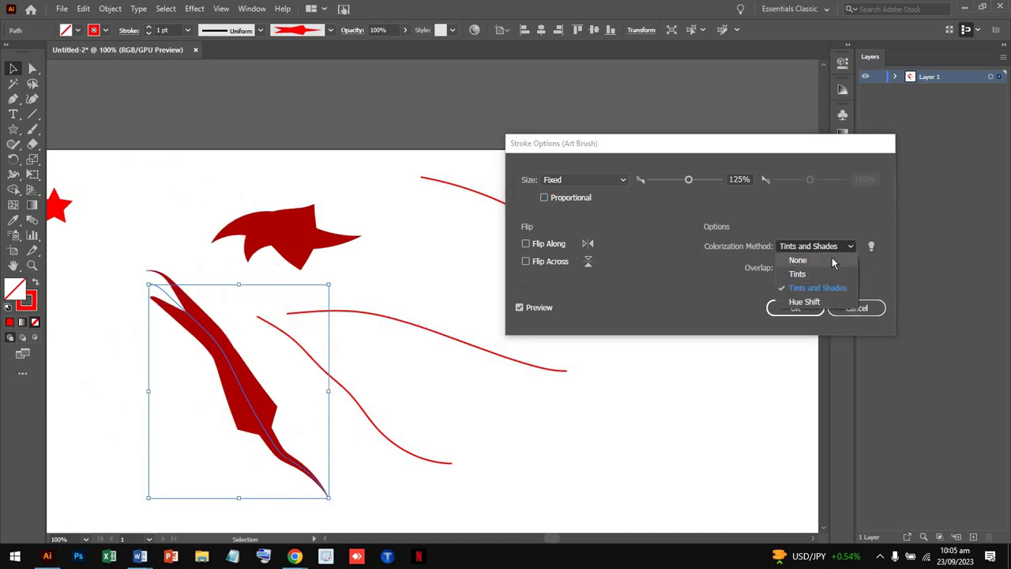
click(833, 260)
click(799, 268)
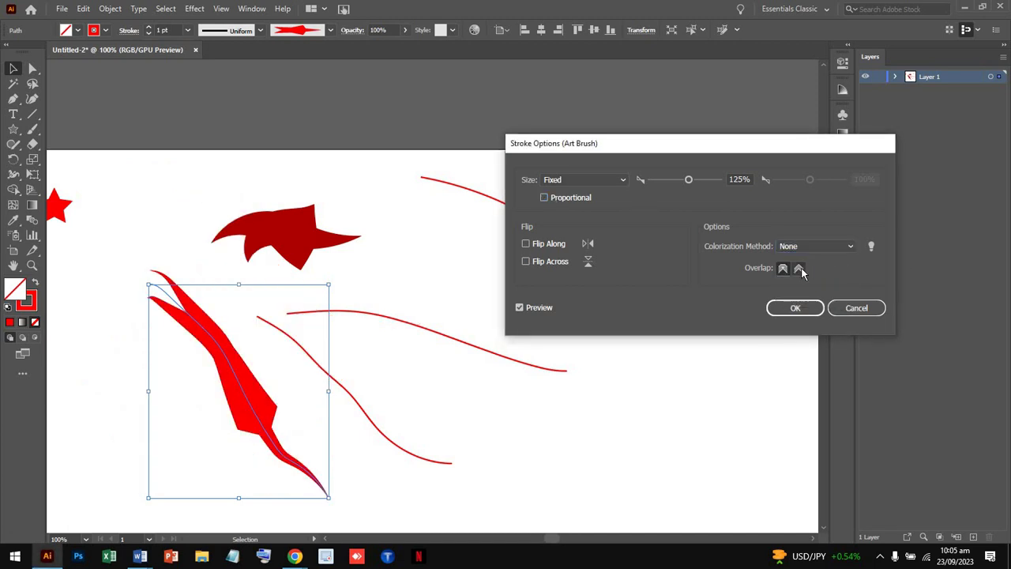
click(543, 245)
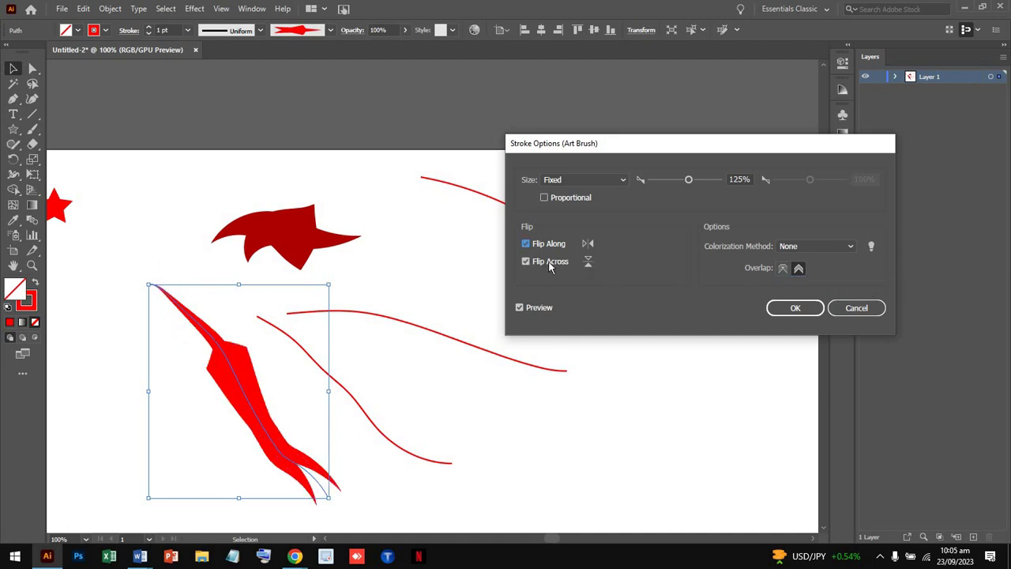
click(550, 264)
click(526, 245)
click(525, 262)
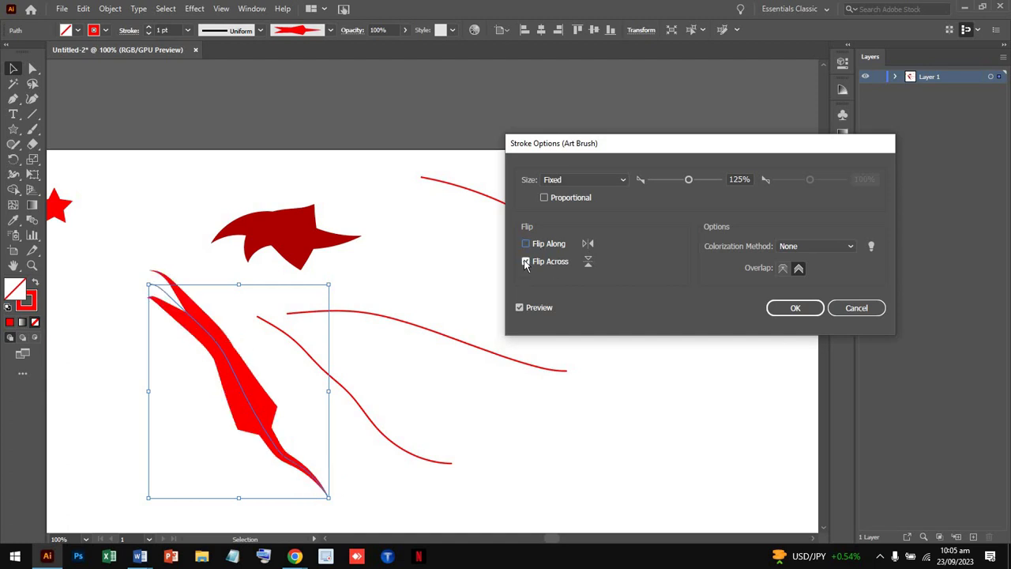
click(525, 261)
click(784, 270)
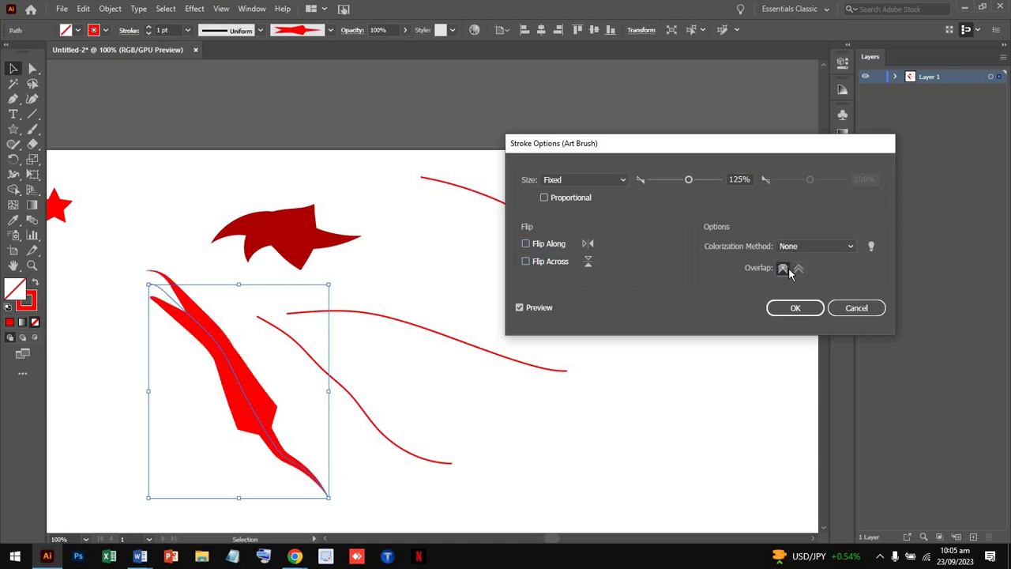
click(796, 309)
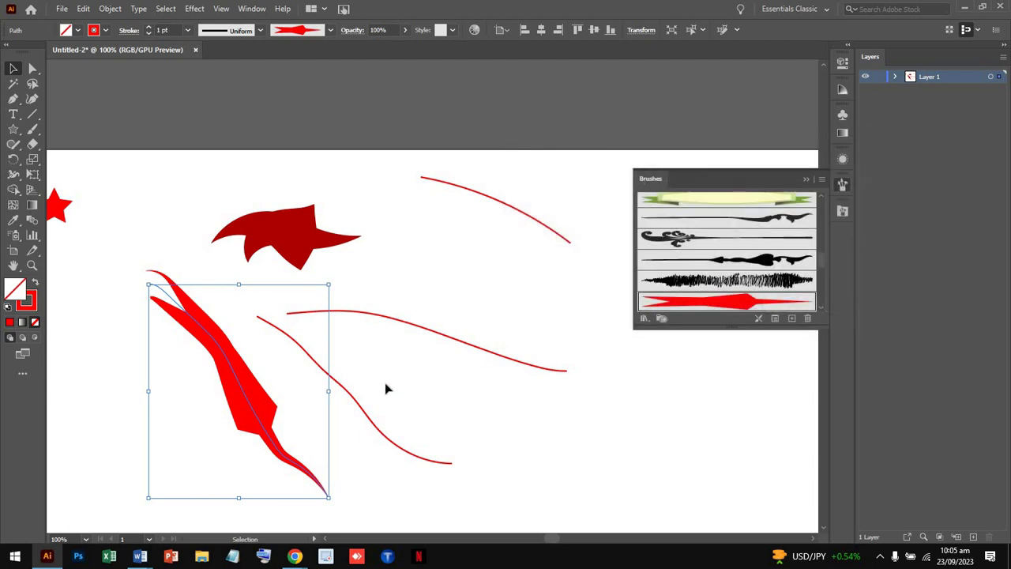
- Delete the red star brush with Remove Strokes, leaving plain red curves
click(808, 319)
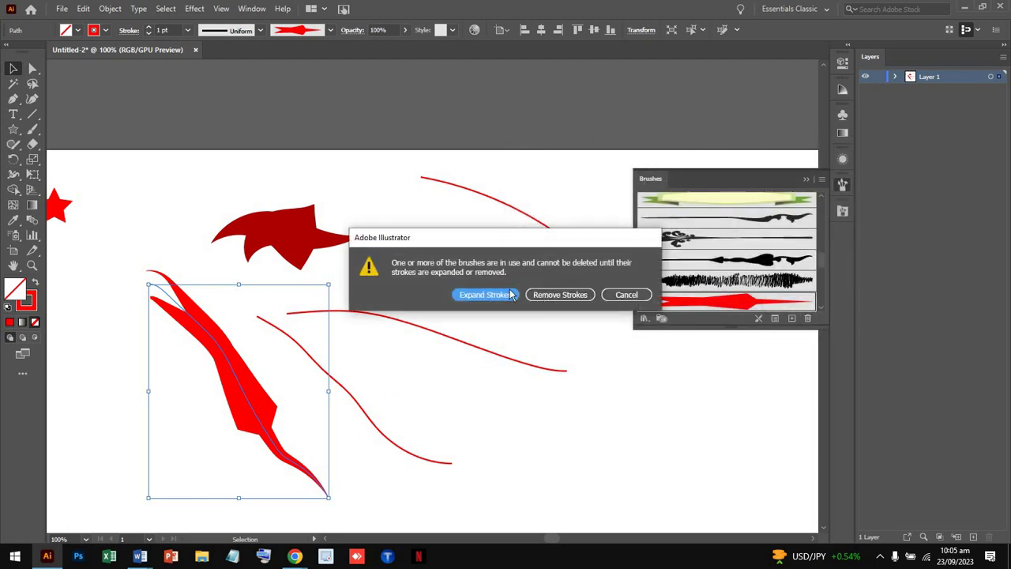
click(560, 295)
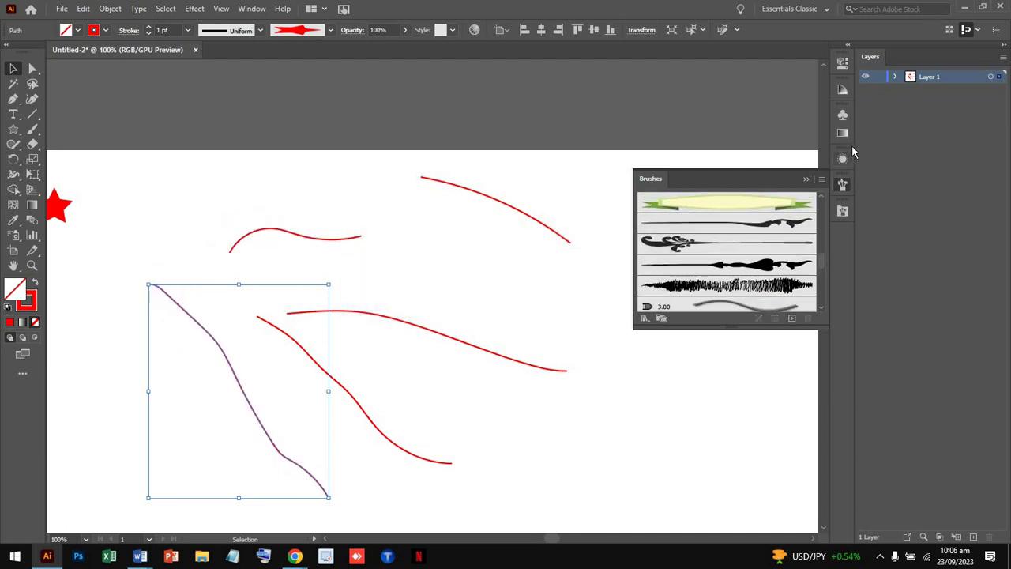
click(844, 183)
scroll(433, 320, down, 3)
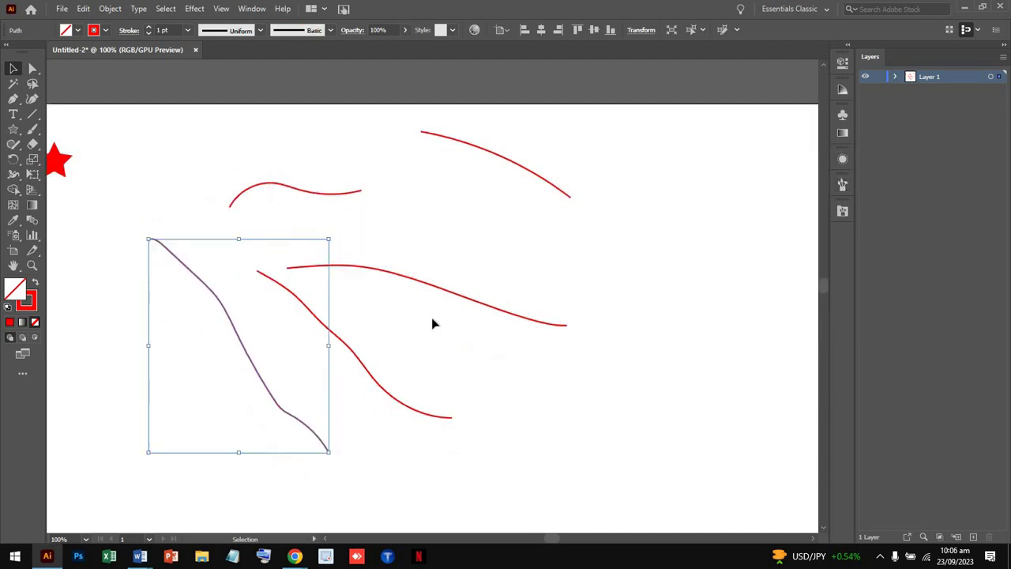
scroll(433, 320, down, 3)
- Draw a small ellipse near the top right of the artboard
click(14, 131)
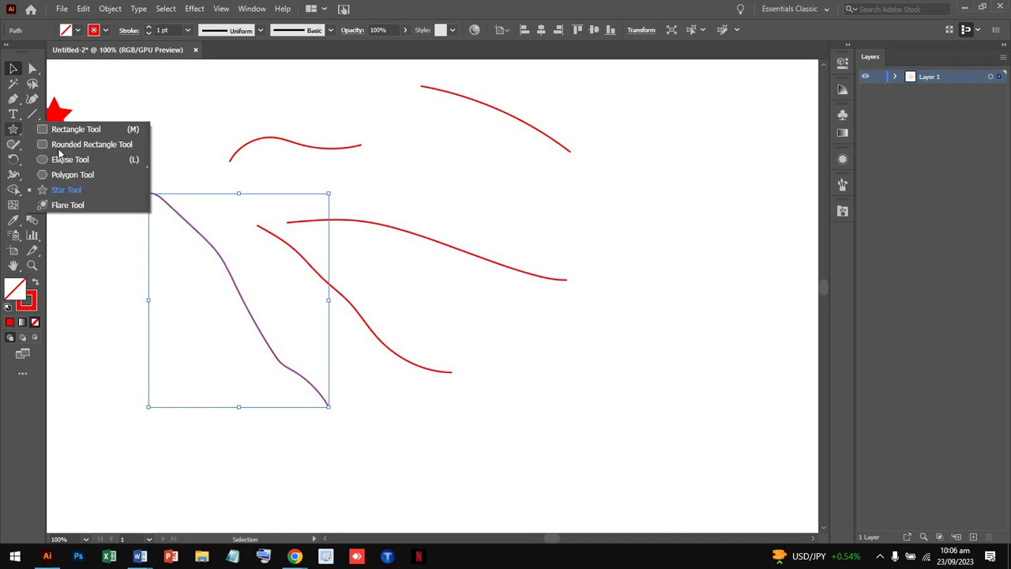
click(91, 165)
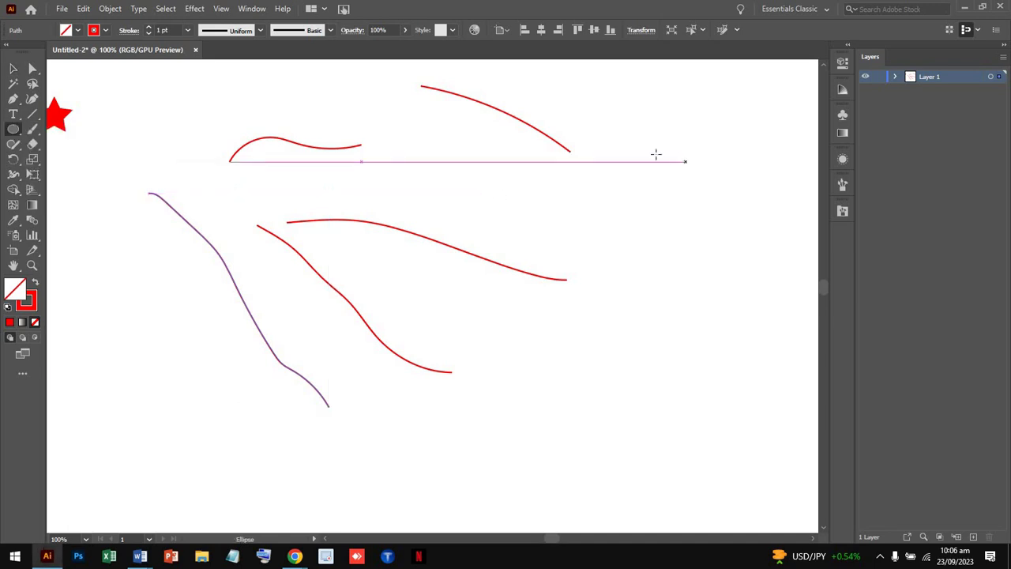
drag(663, 153, 789, 204)
- Create Art Brush 1 from the red ellipse, accepting the default Art Brush options
click(843, 185)
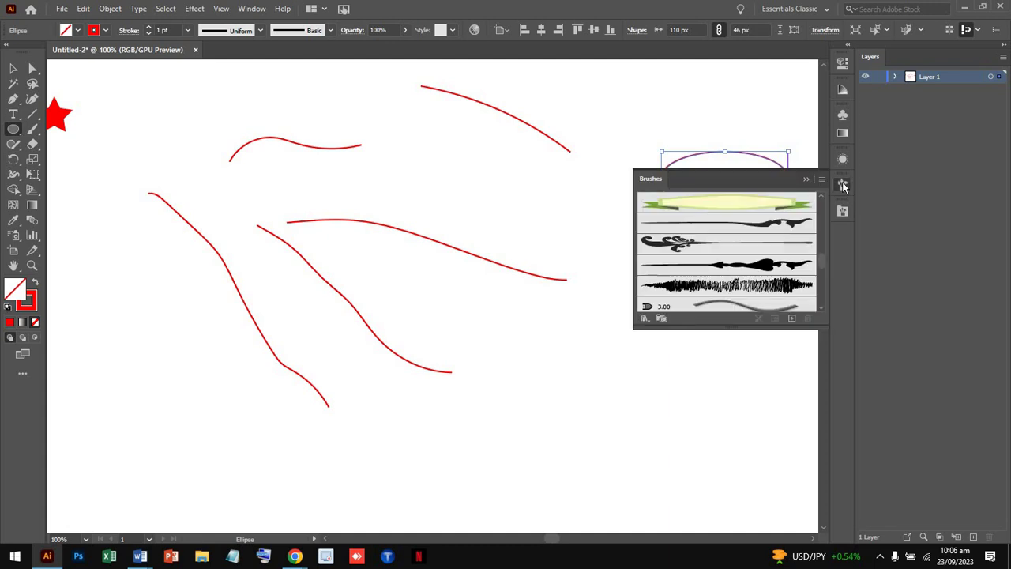
click(791, 319)
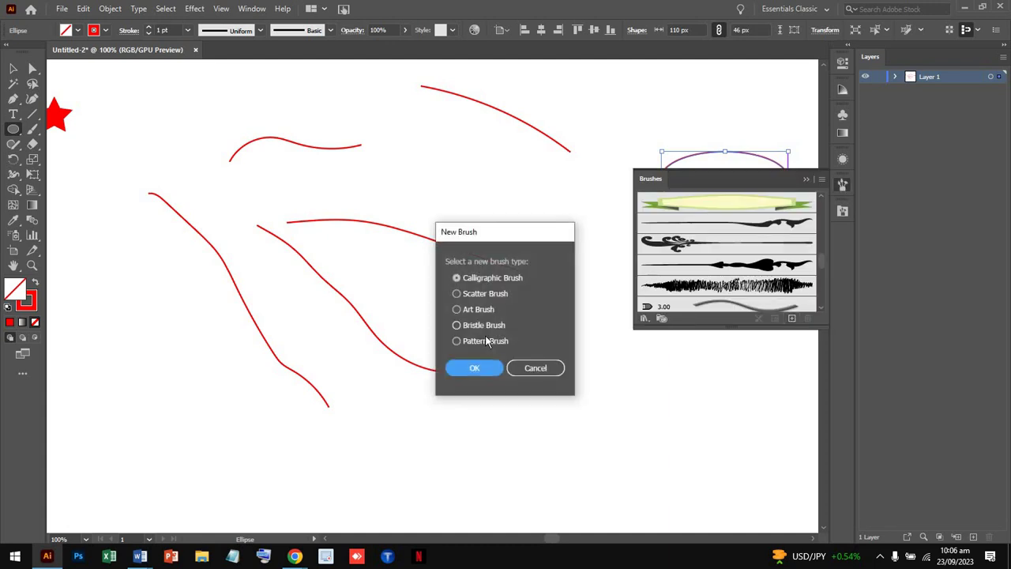
click(466, 312)
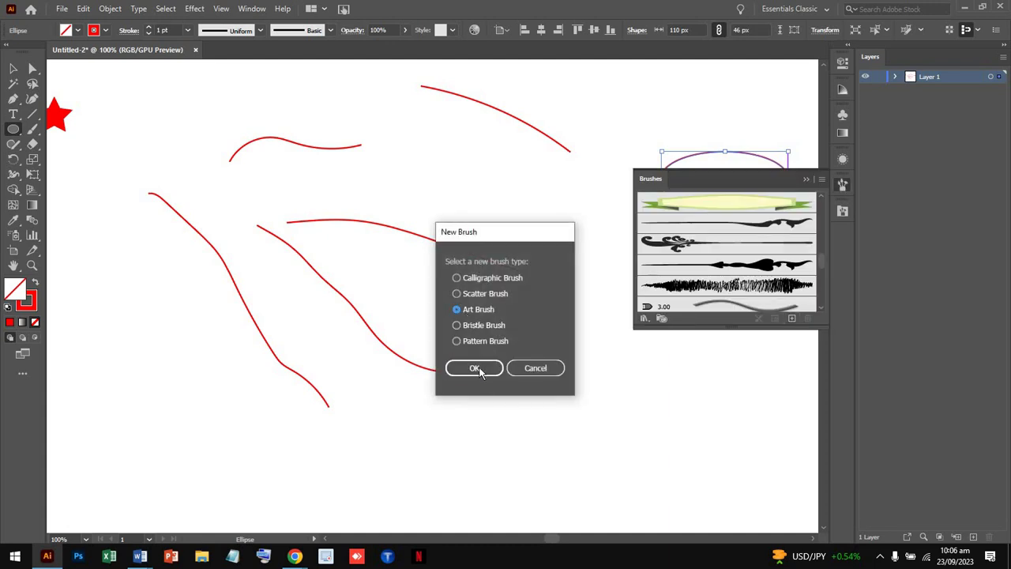
click(475, 369)
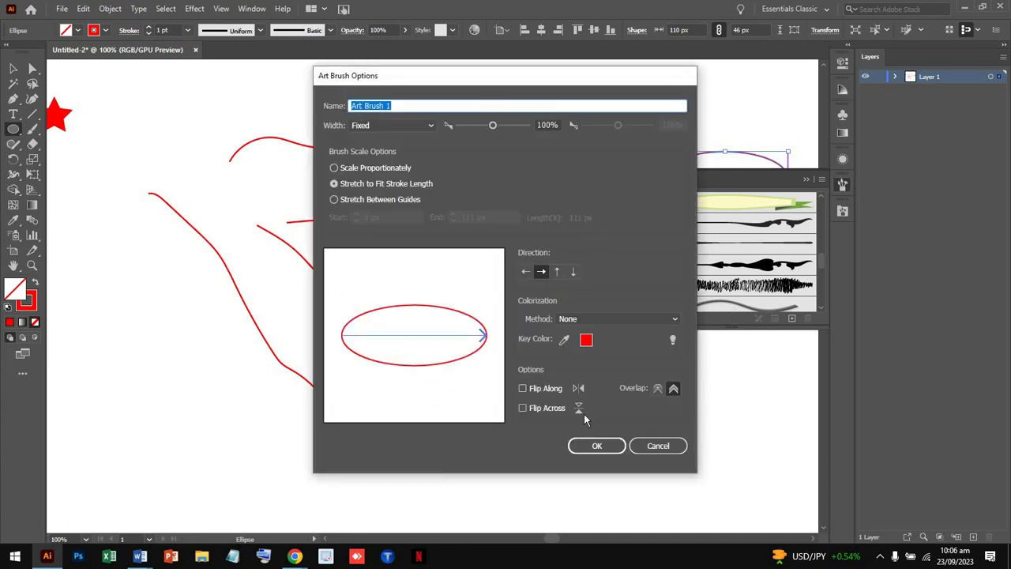
click(598, 446)
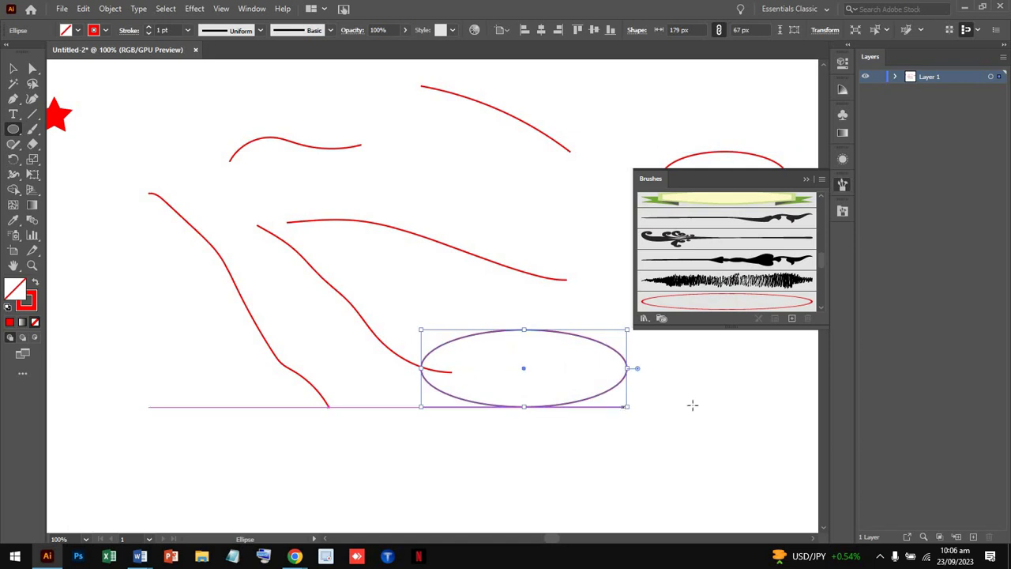
- Draw a larger ellipse in the lower middle of the artboard
drag(624, 408, 628, 407)
click(33, 128)
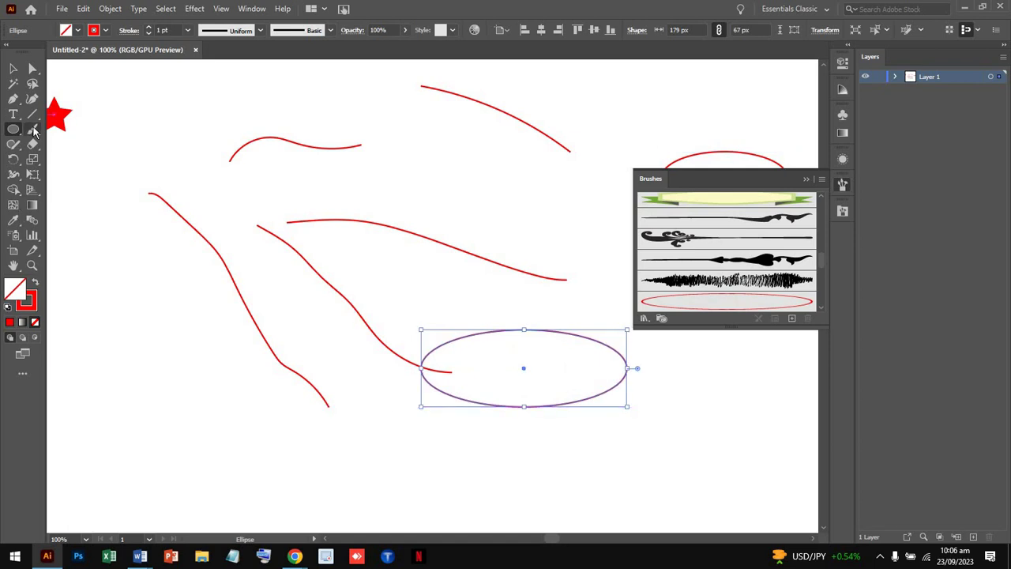
scroll(97, 387, down, 5)
scroll(97, 387, down, 5)
- Paint seven ellipse-brush loop strokes across the left, top, middle, bottom and lower right
scroll(91, 252, down, 1)
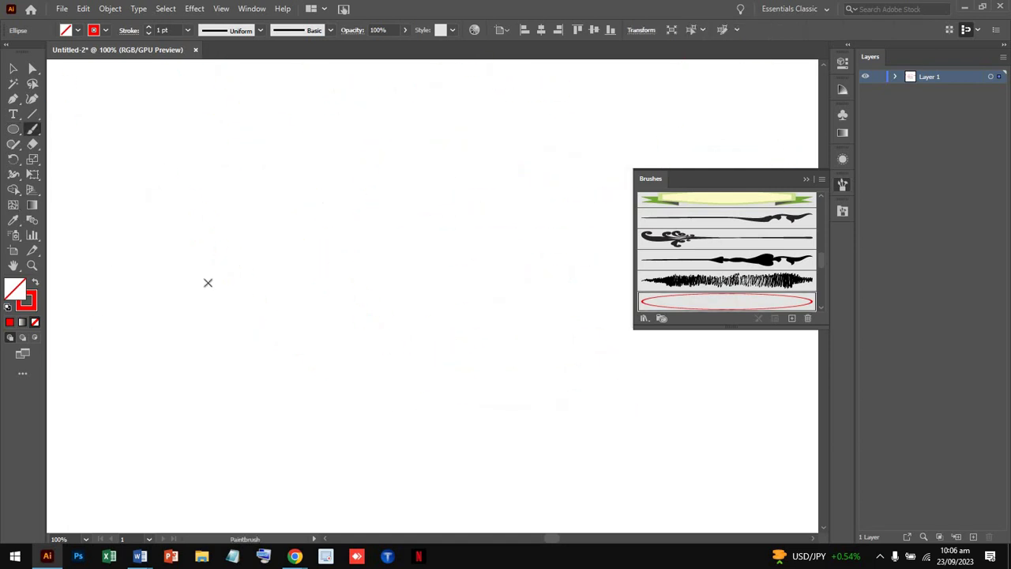
drag(333, 294, 331, 294)
drag(440, 255, 484, 251)
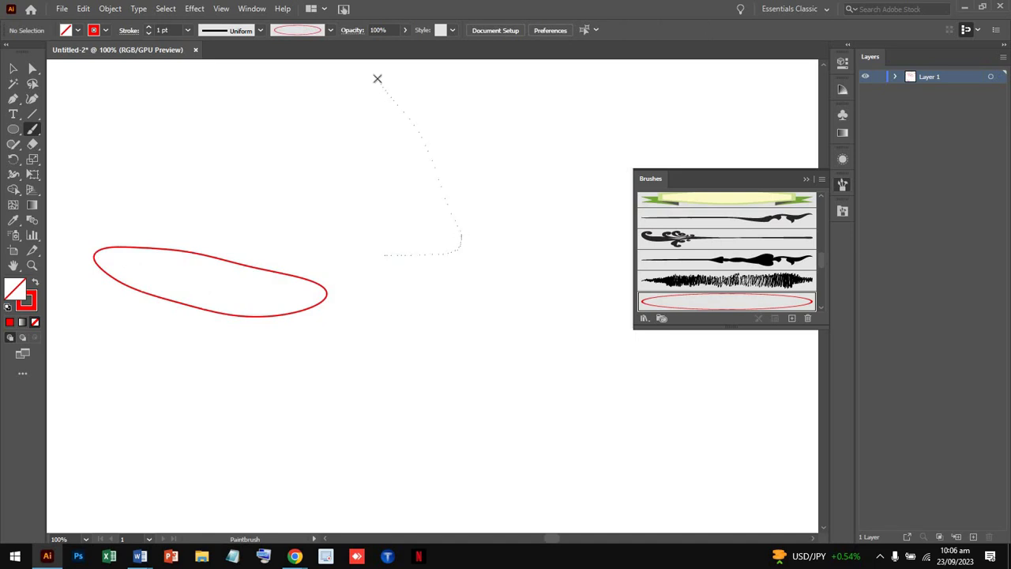
drag(532, 353, 535, 354)
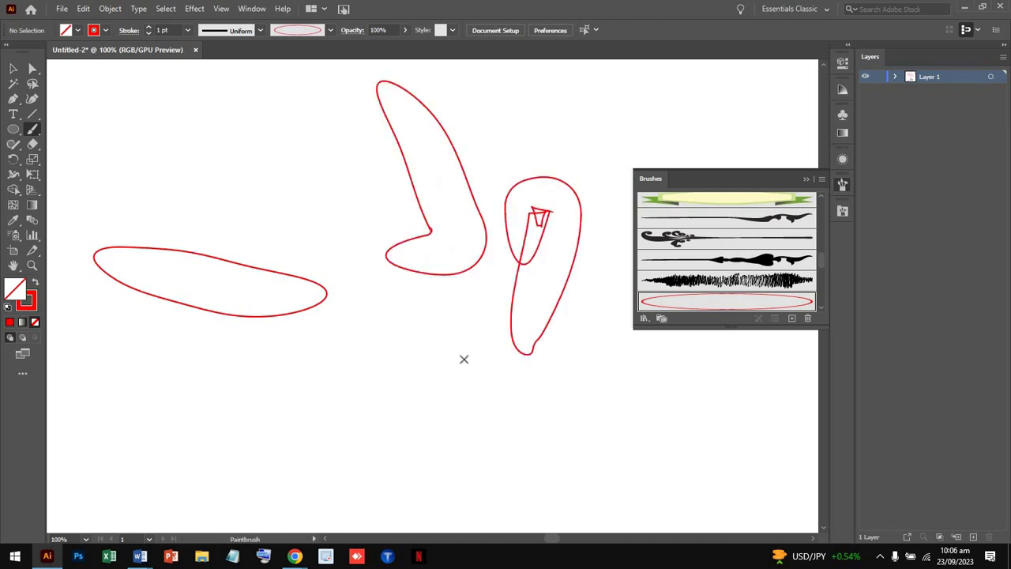
drag(411, 327, 615, 408)
drag(267, 403, 527, 455)
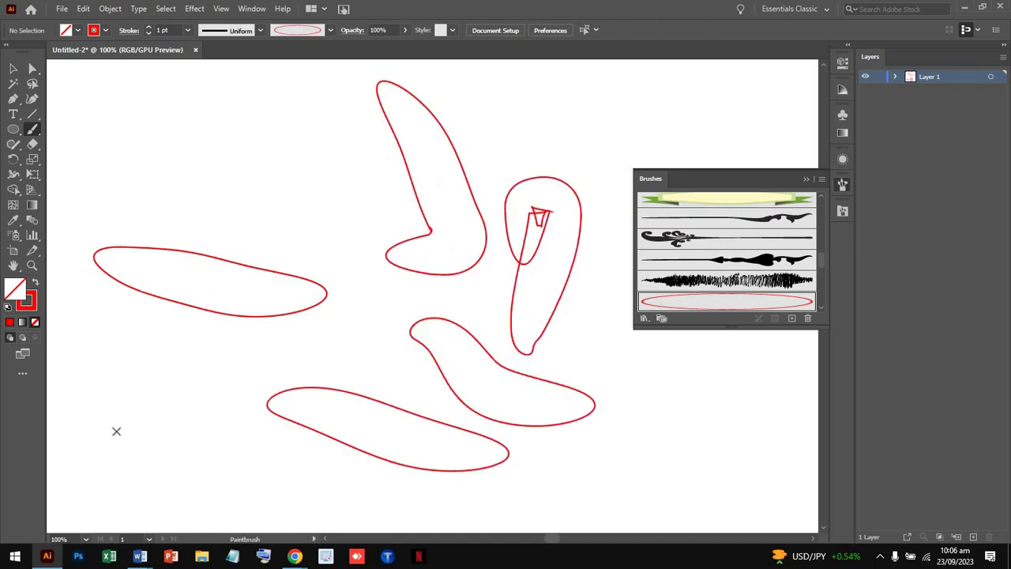
drag(93, 423, 297, 474)
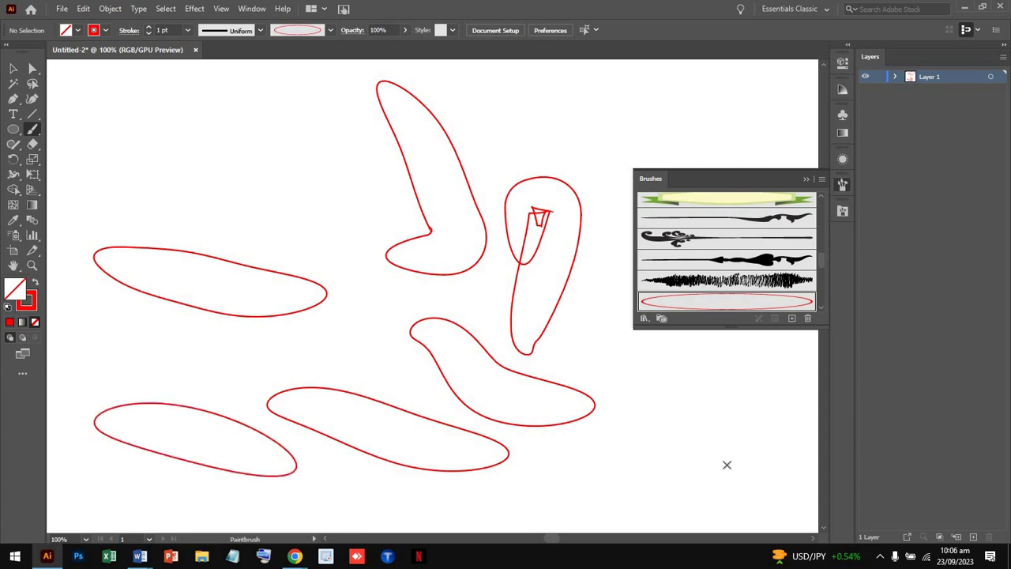
drag(811, 396, 814, 397)
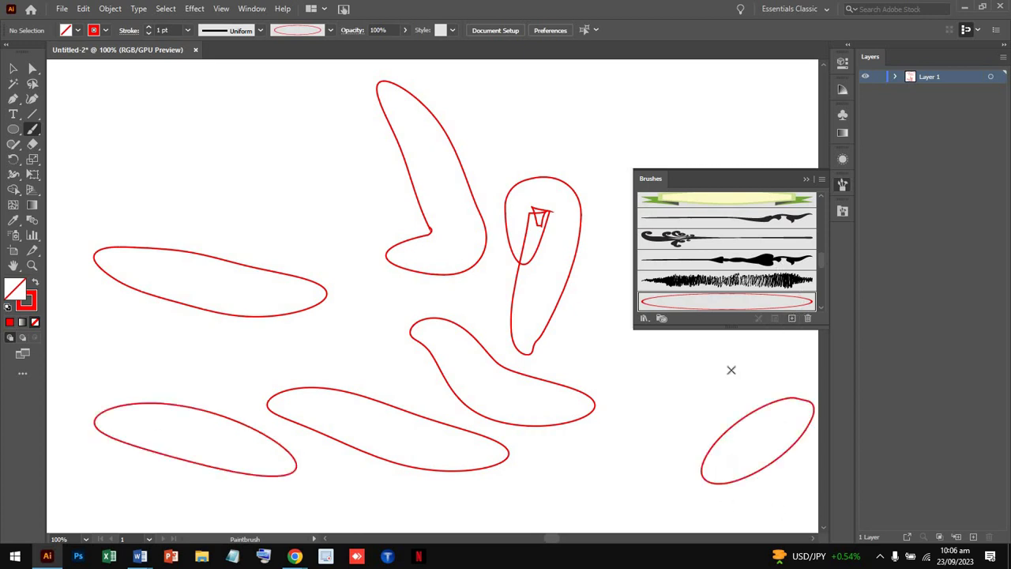
- Select the painted loop strokes, ending on the one on the left
click(14, 68)
drag(673, 362, 844, 502)
scroll(657, 451, right, 3)
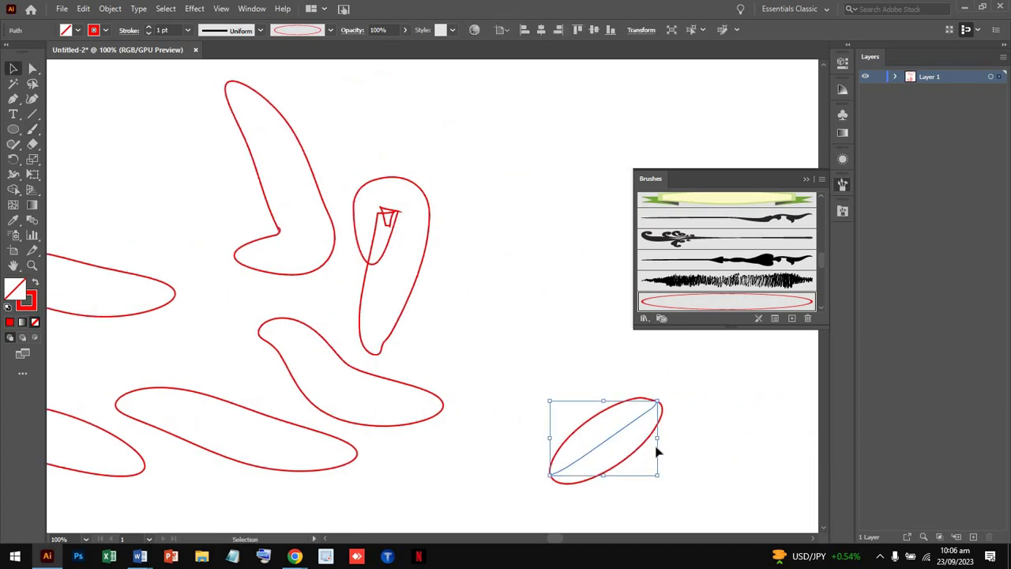
scroll(410, 411, left, 7)
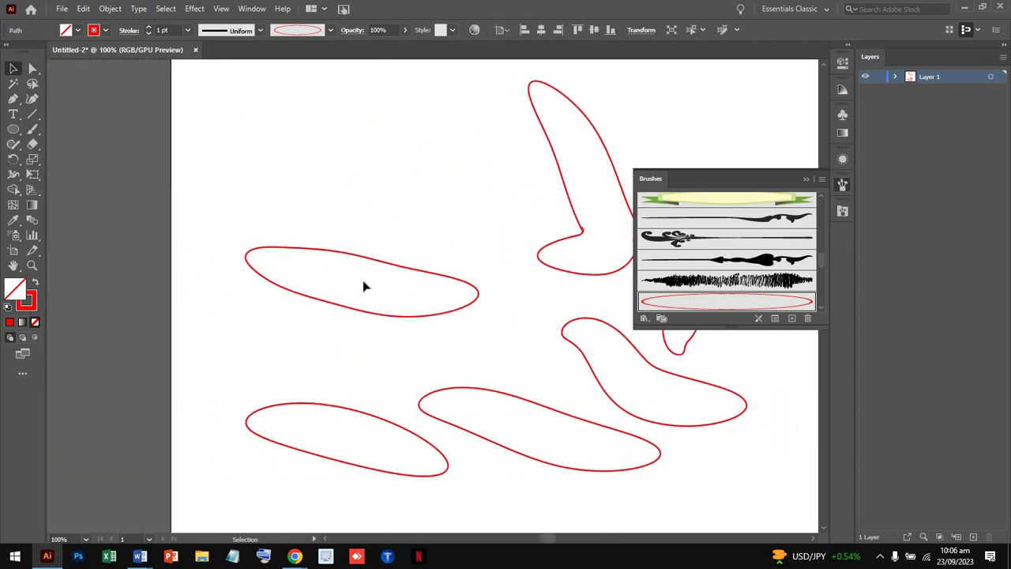
drag(422, 293, 581, 280)
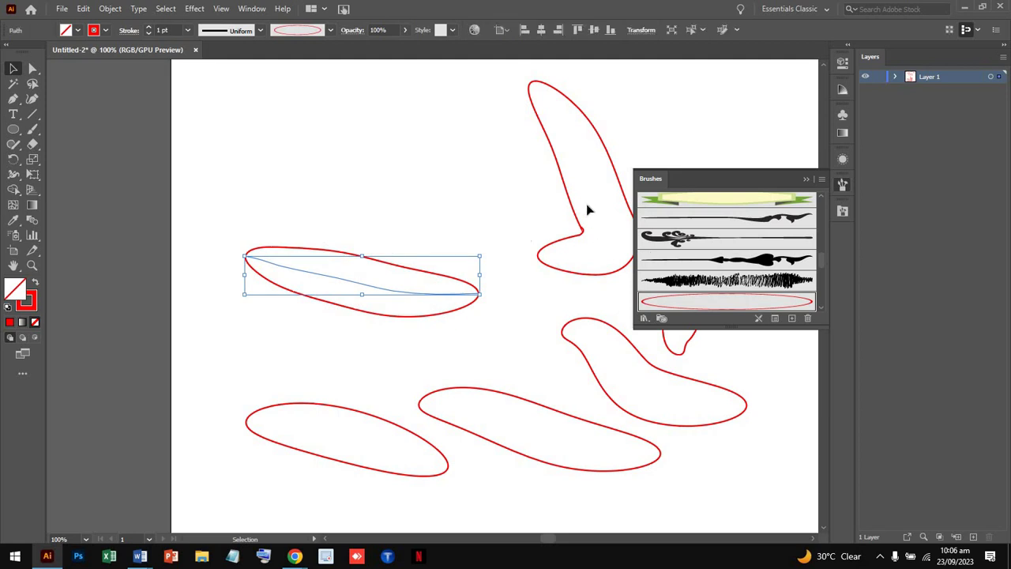